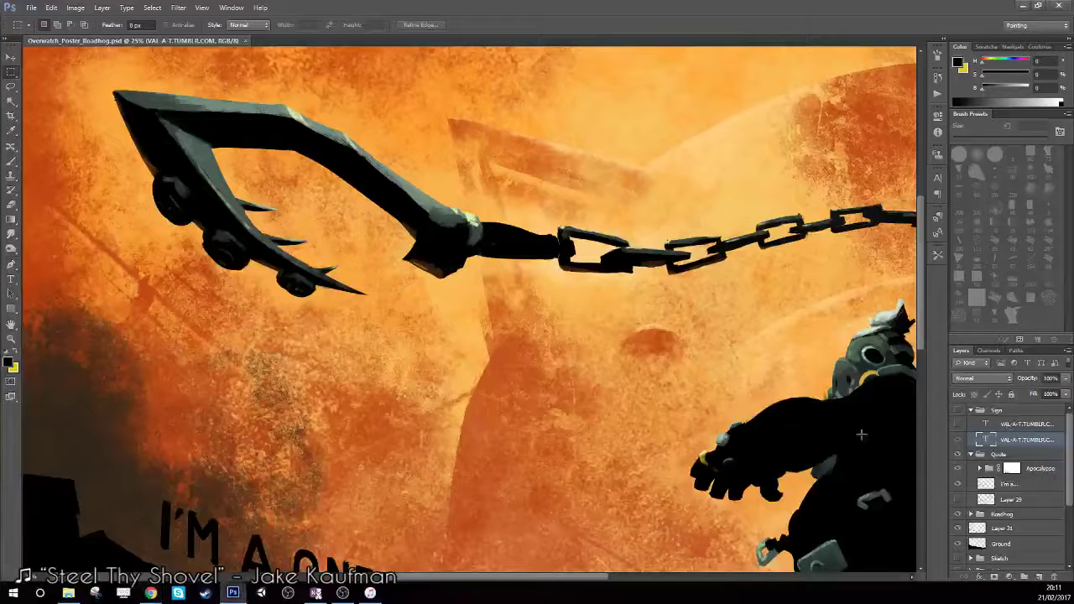
Zoom out to the whole poster and collapse the Sign and Quote groups.
{"action": "key", "text": "z"}
{"action": "left_click_drag", "start_coordinate": [716, 417], "coordinate": [595, 350]}
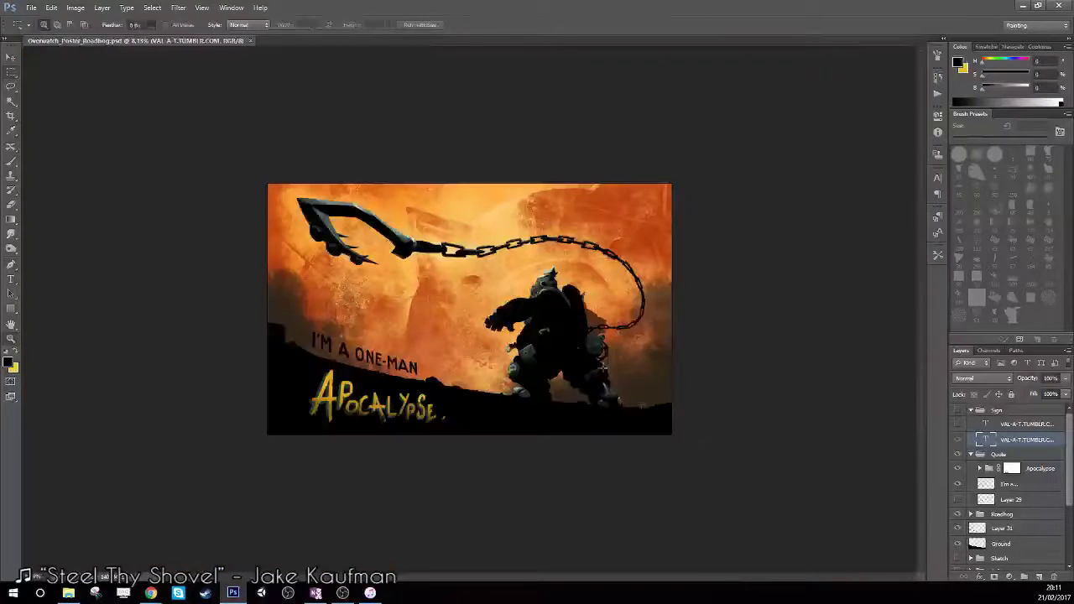
{"action": "key", "text": "m"}
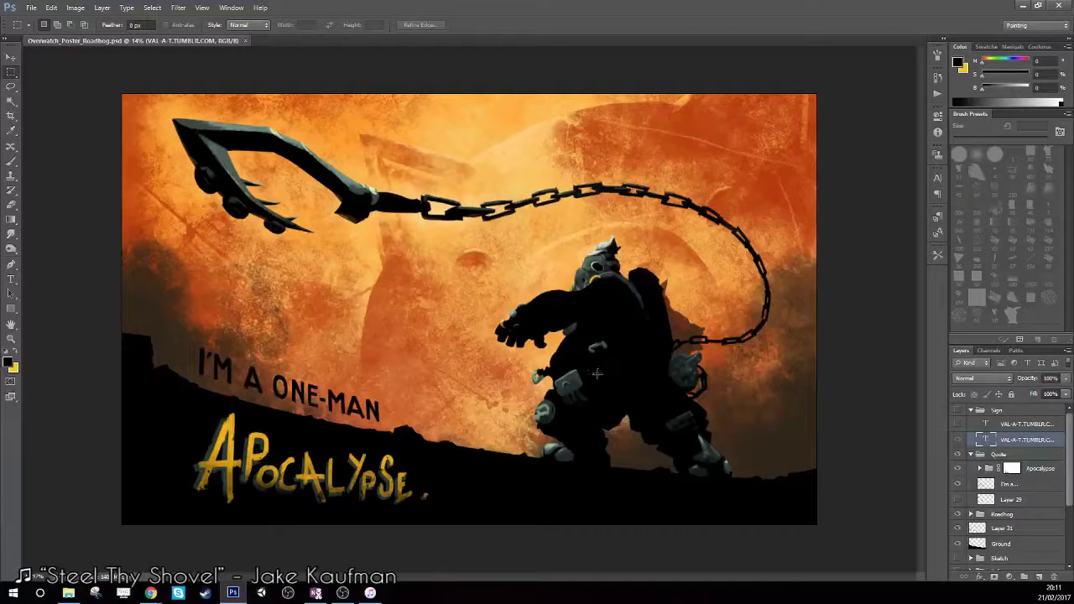
{"action": "key", "text": "b"}
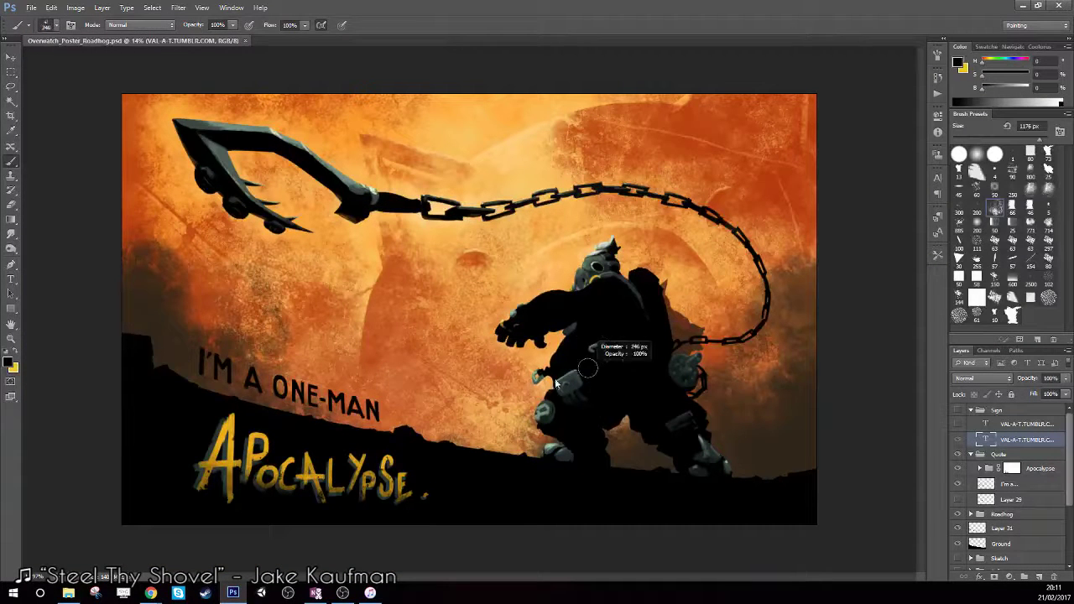
{"action": "left_click", "coordinate": [972, 410]}
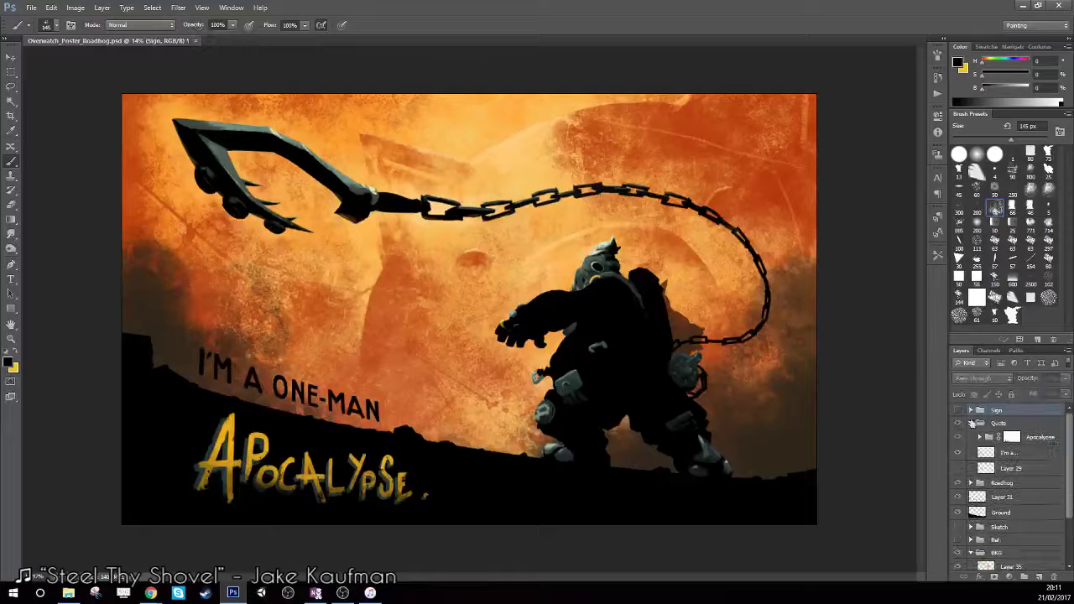
{"action": "left_click", "coordinate": [971, 424]}
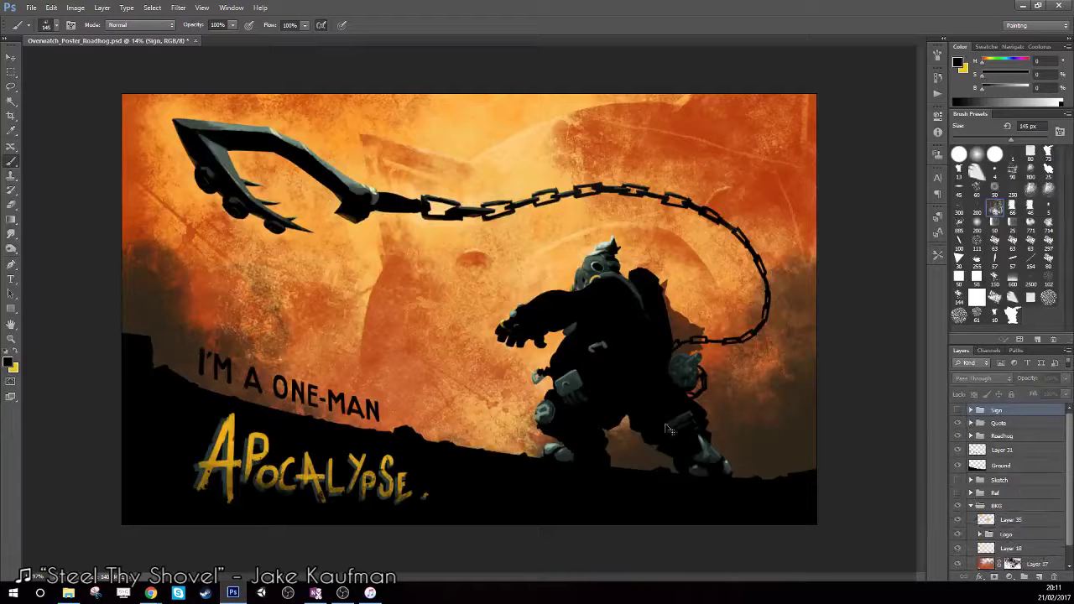
Save As Overwatch_Poster_Genji.psd, replacing Roadhog with Genji in the file name.
{"action": "key", "text": "ctrl+shift+s"}
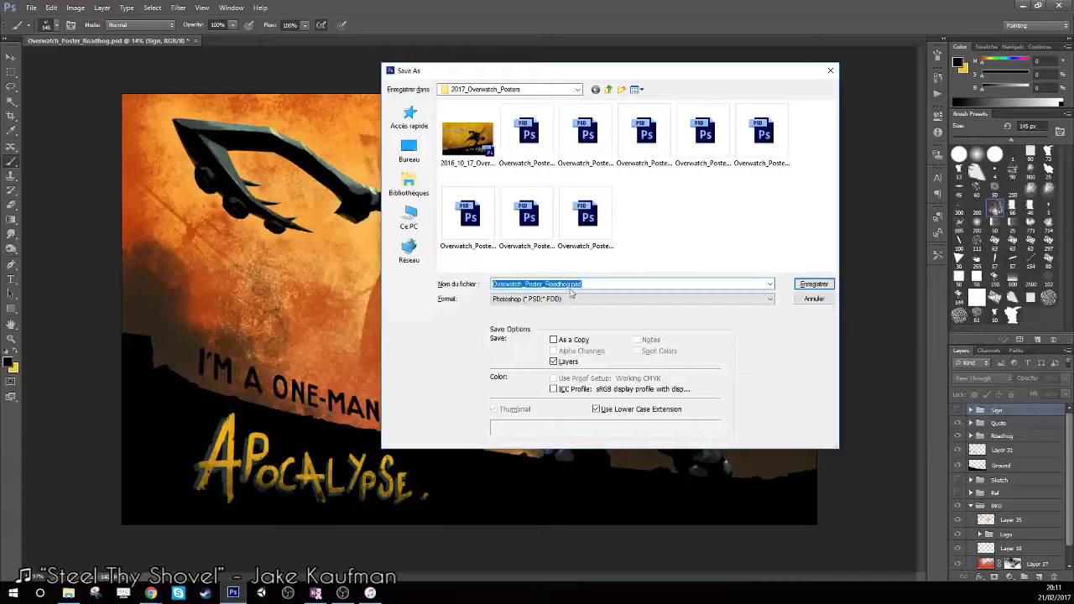
{"action": "left_click_drag", "start_coordinate": [544, 284], "coordinate": [559, 283]}
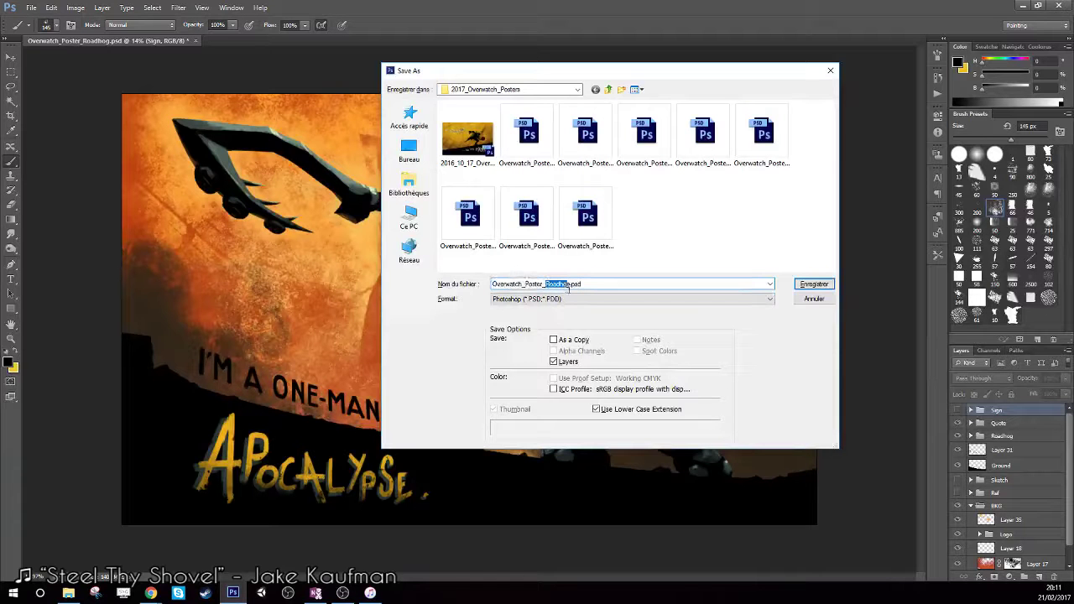
{"action": "key", "text": "BackSpace"}
{"action": "type", "text": "G"}
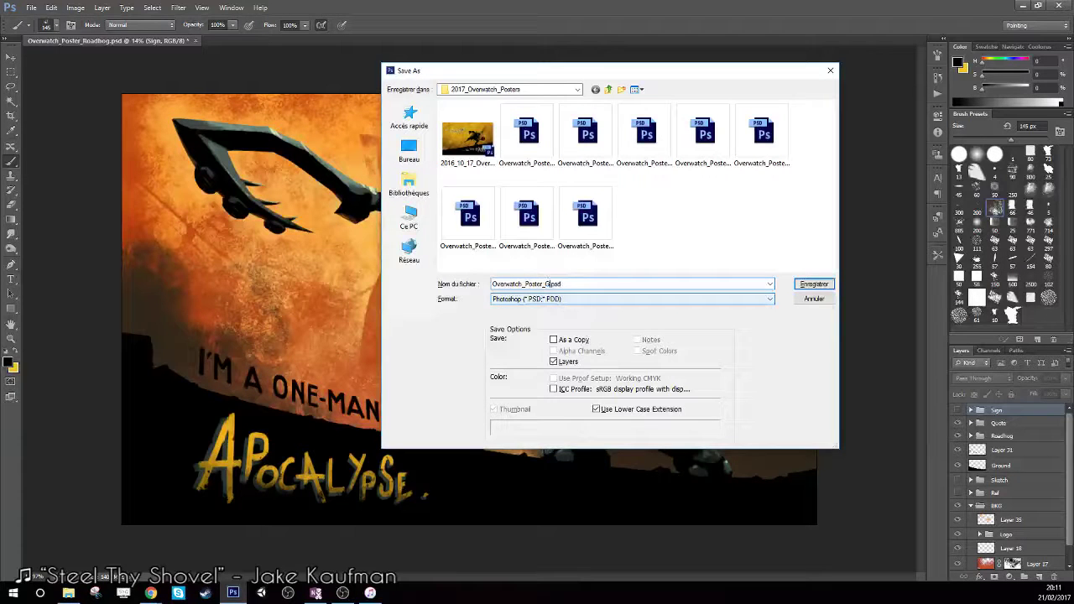
{"action": "type", "text": "enji"}
{"action": "left_click", "coordinate": [813, 287]}
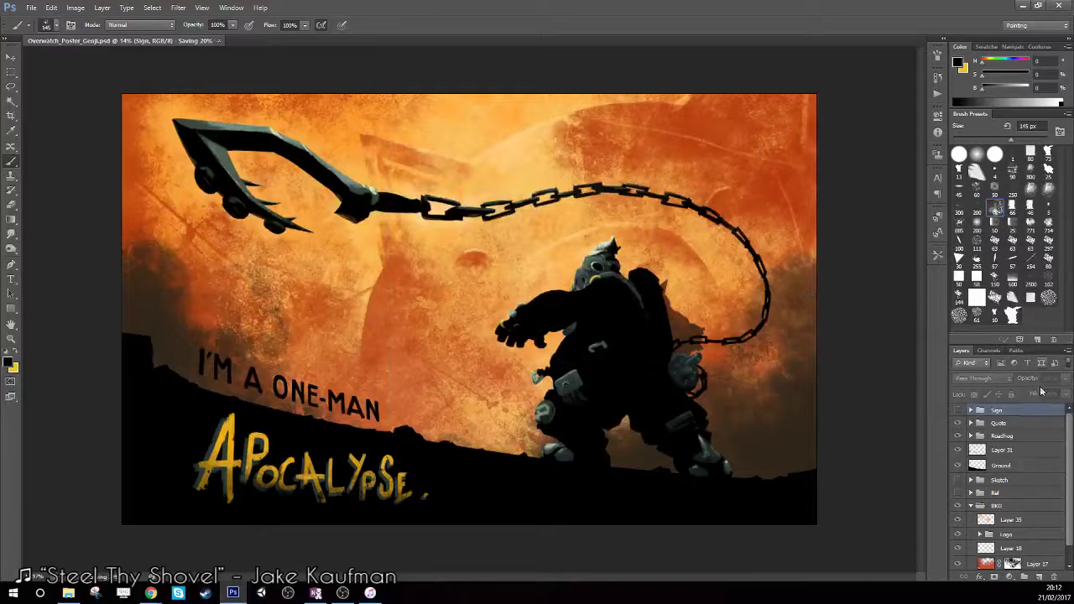
Hide the Quote group's text and rename the Roadhog group to Genji.
{"action": "left_click", "coordinate": [1029, 424]}
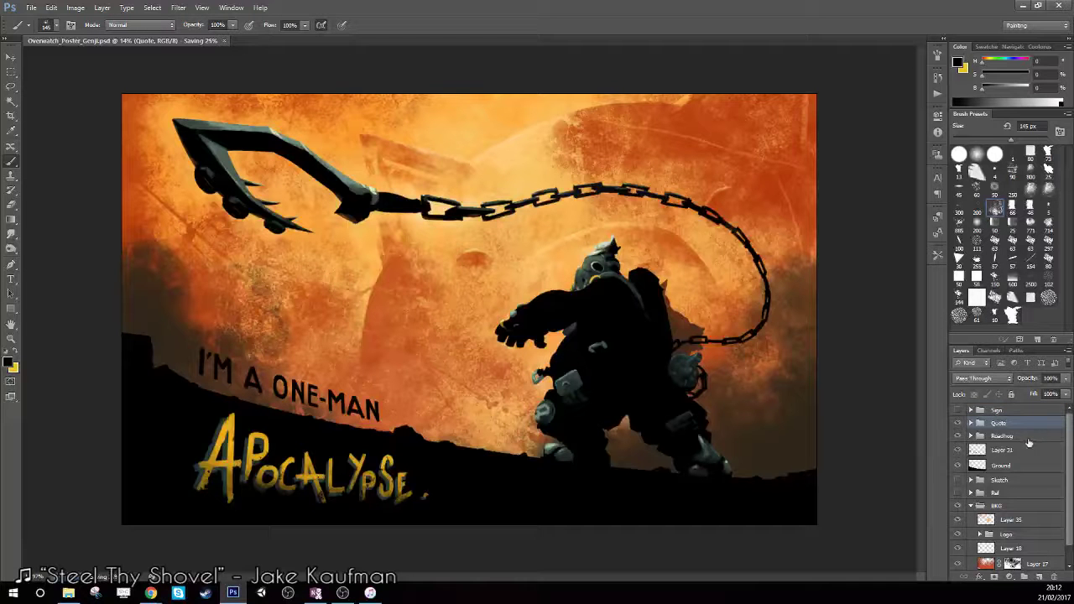
{"action": "left_click", "coordinate": [972, 423]}
{"action": "left_click", "coordinate": [1031, 438]}
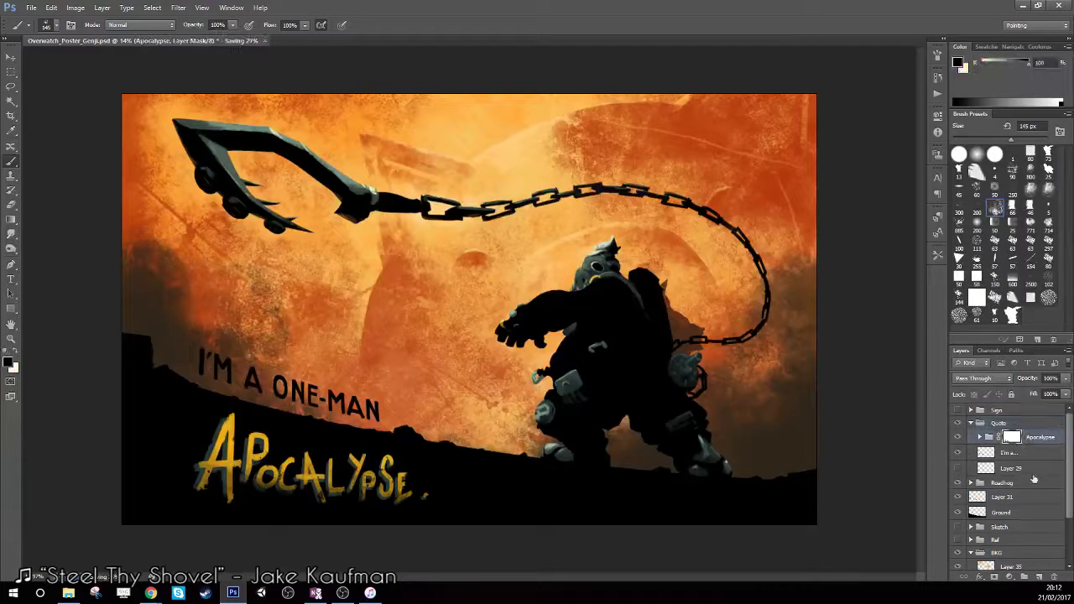
{"action": "left_click", "coordinate": [971, 423]}
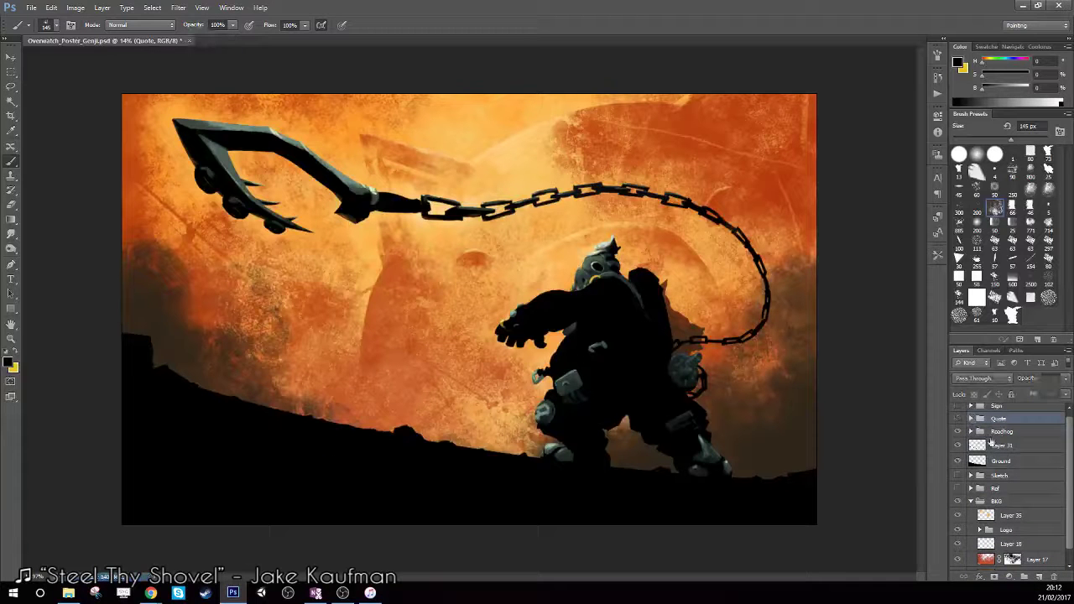
{"action": "double_click", "coordinate": [1002, 432]}
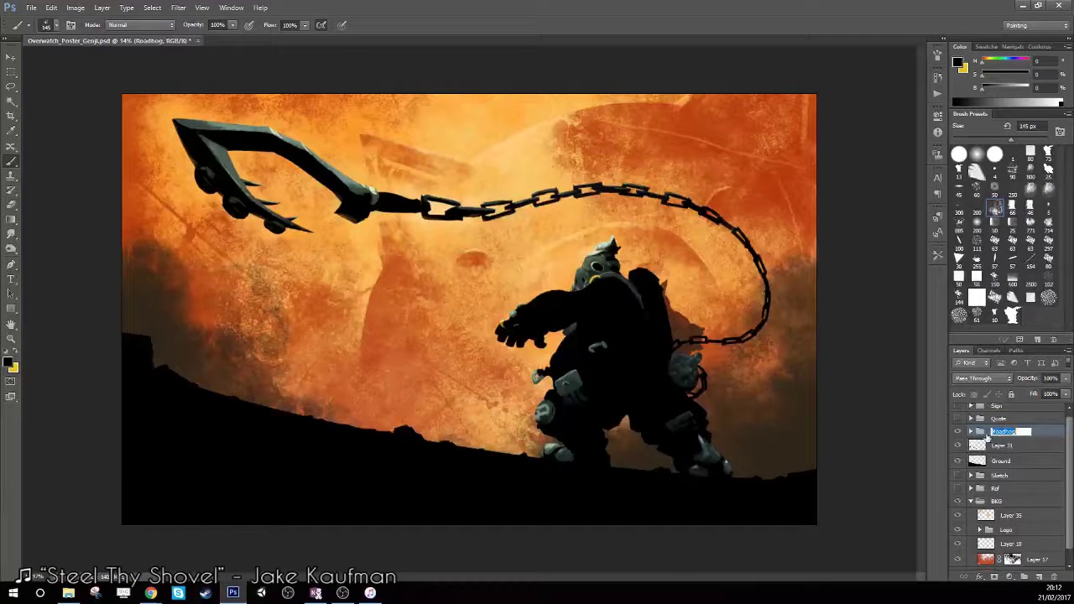
{"action": "type", "text": "Genji"}
{"action": "key", "text": "Return"}
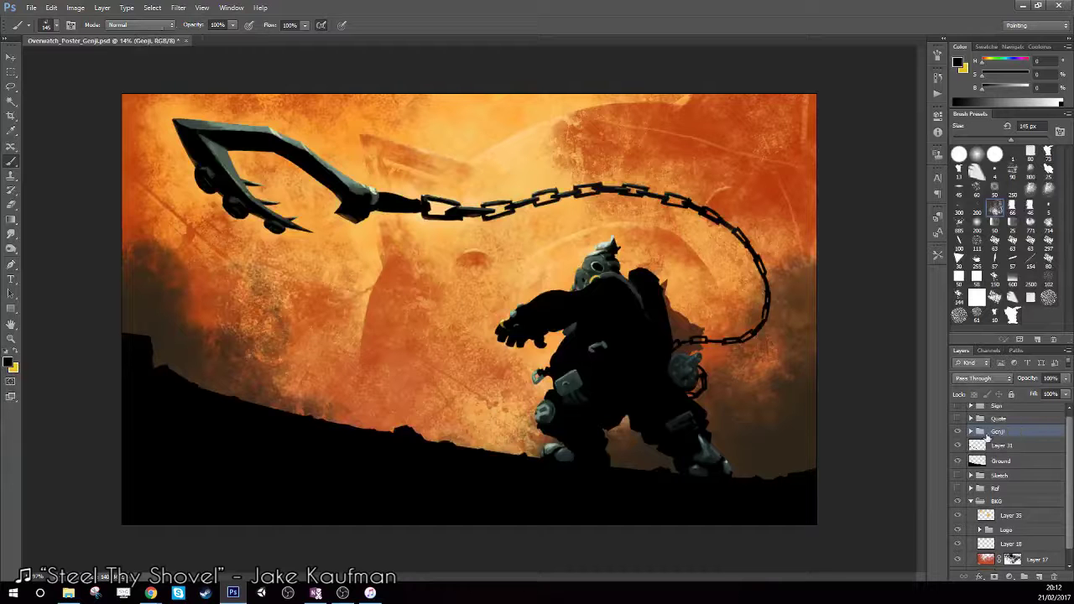
Delete all the Roadhog character layers inside the Genji group.
{"action": "left_click", "coordinate": [971, 433]}
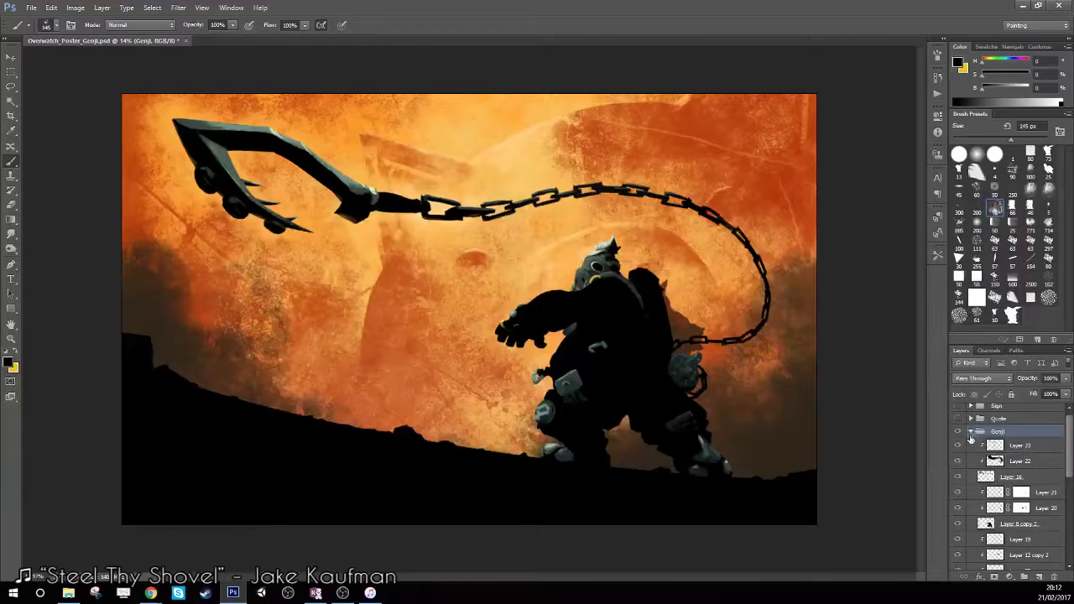
{"action": "left_click", "coordinate": [1024, 447]}
{"action": "scroll", "coordinate": [1033, 470], "scroll_direction": "down", "scroll_amount": 2}
{"action": "scroll", "coordinate": [1041, 491], "scroll_direction": "down", "scroll_amount": 2}
{"action": "scroll", "coordinate": [1047, 508], "scroll_direction": "down", "scroll_amount": 2}
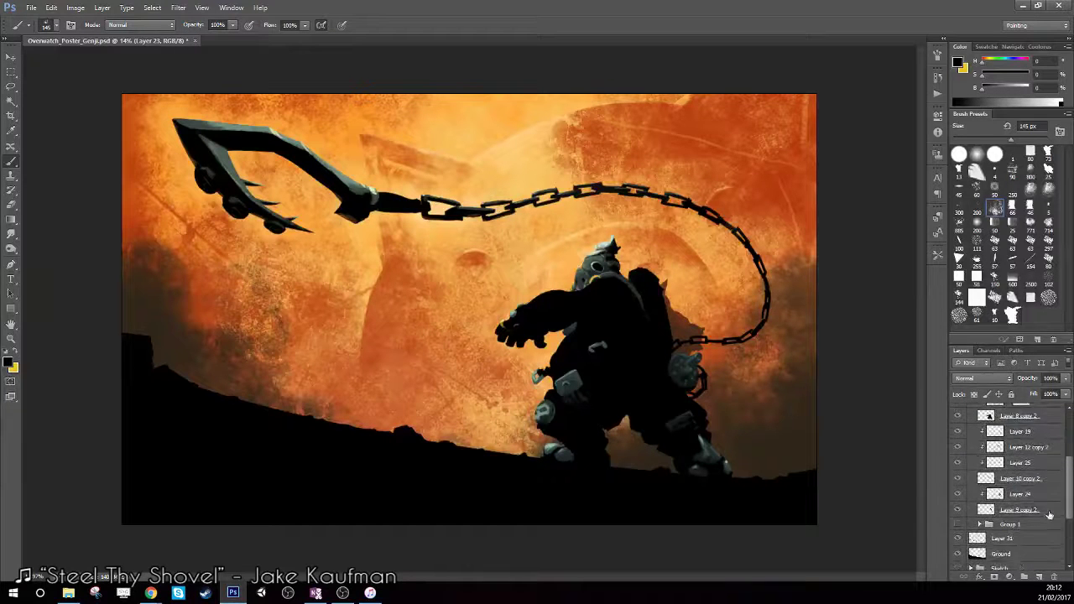
{"action": "left_click", "coordinate": [1049, 515], "text": "shift"}
{"action": "left_click_drag", "start_coordinate": [1033, 514], "coordinate": [1056, 577]}
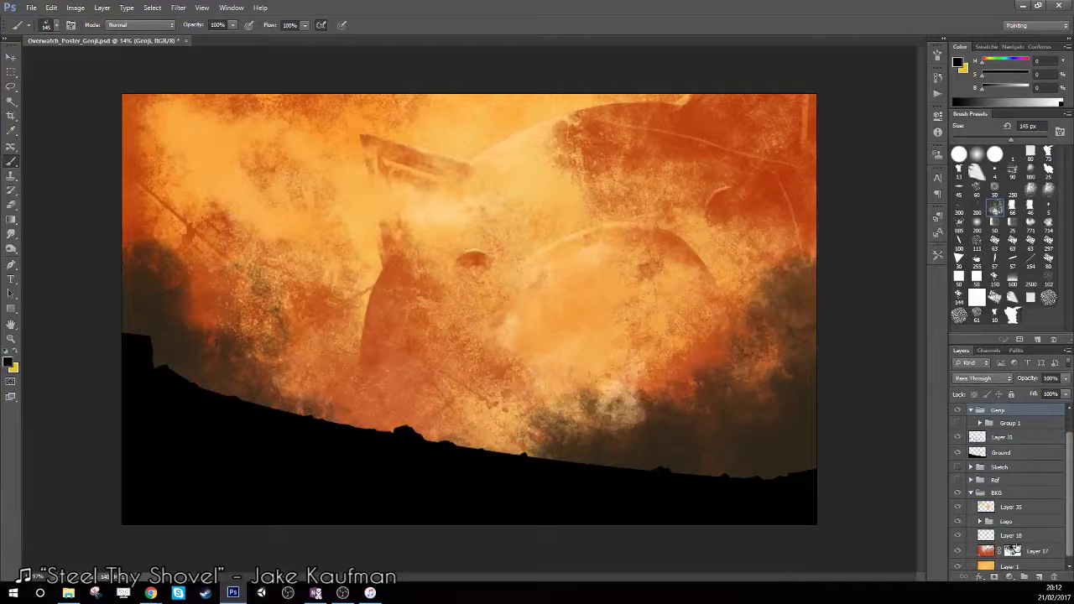
Delete the background texture layers 17, 18 and 35.
{"action": "left_click", "coordinate": [1046, 551]}
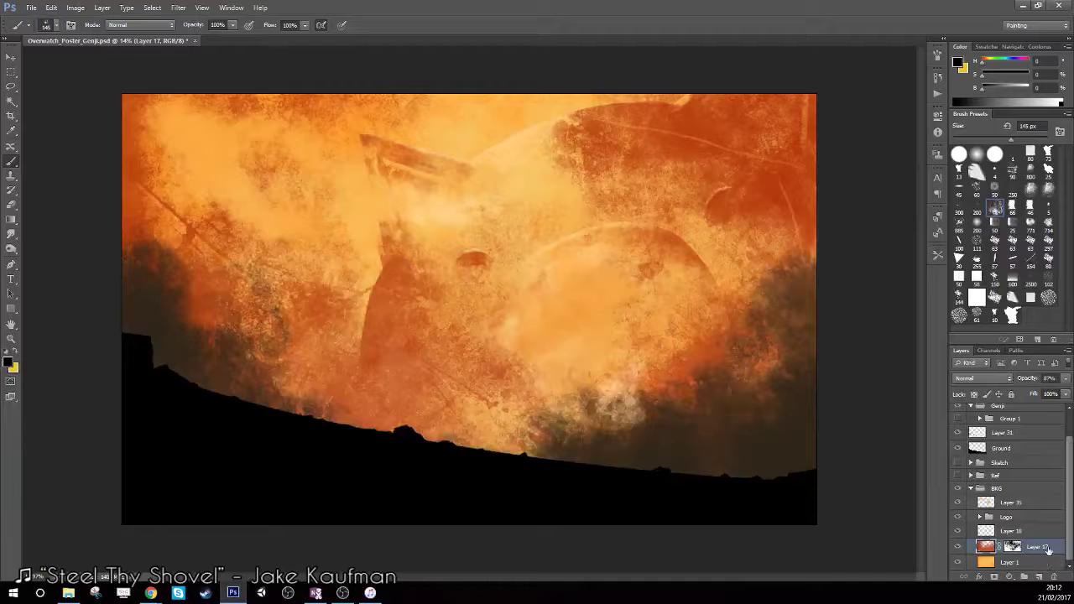
{"action": "left_click_drag", "start_coordinate": [1048, 550], "coordinate": [1054, 576]}
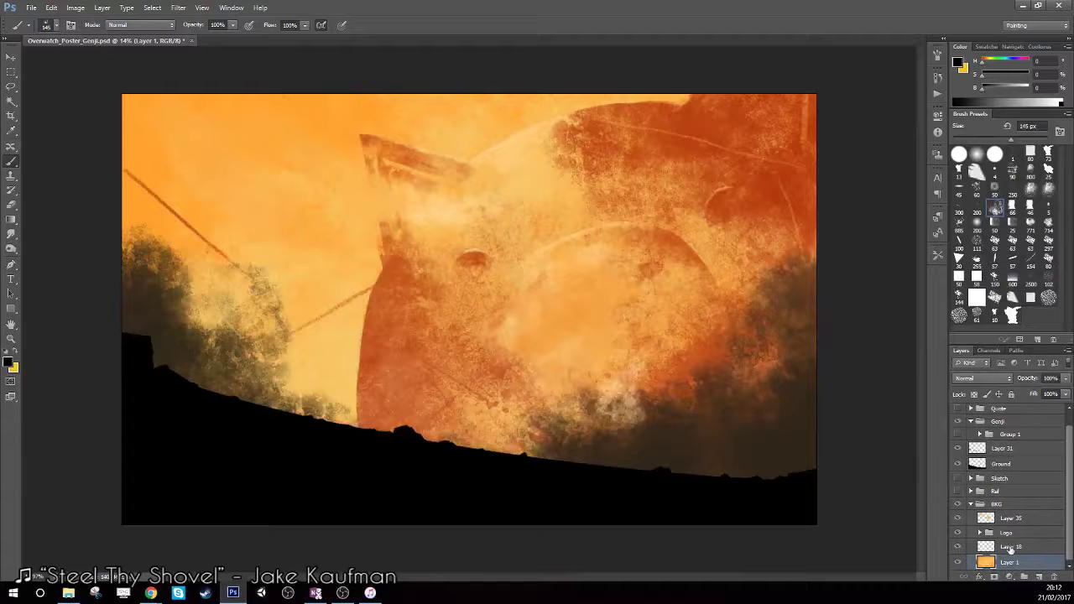
{"action": "left_click_drag", "start_coordinate": [1033, 547], "coordinate": [1054, 577]}
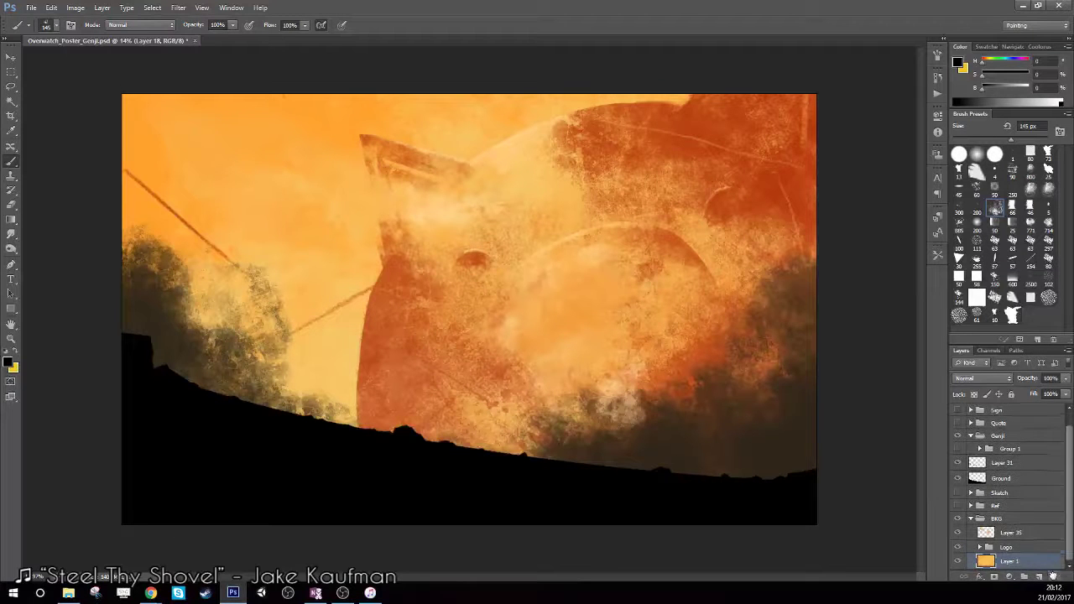
{"action": "left_click_drag", "start_coordinate": [1029, 533], "coordinate": [1054, 577]}
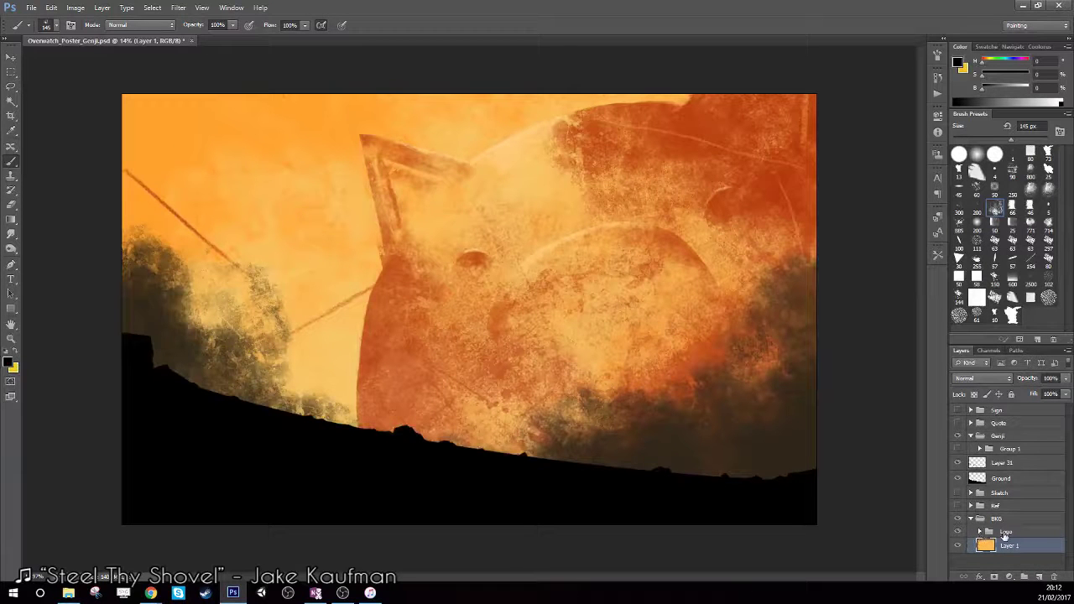
Delete the layers inside the Logo group.
{"action": "left_click", "coordinate": [979, 532]}
{"action": "left_click", "coordinate": [1020, 547]}
{"action": "mouse_move", "coordinate": [1070, 504]}
{"action": "left_mouse_down"}
{"action": "mouse_move", "coordinate": [1070, 561]}
{"action": "mouse_move", "coordinate": [1055, 576]}
{"action": "left_mouse_up"}
{"action": "left_click", "coordinate": [1046, 547], "text": "shift"}
{"action": "left_click", "coordinate": [979, 533]}
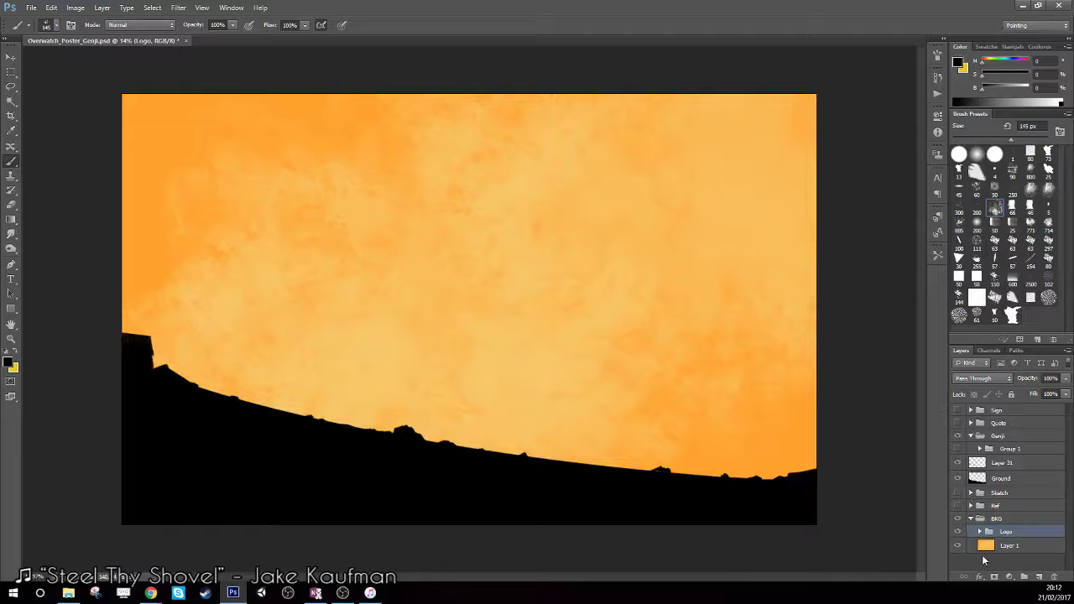
Fill the Layer 1 backdrop with flat 64% grey.
{"action": "left_click", "coordinate": [987, 548]}
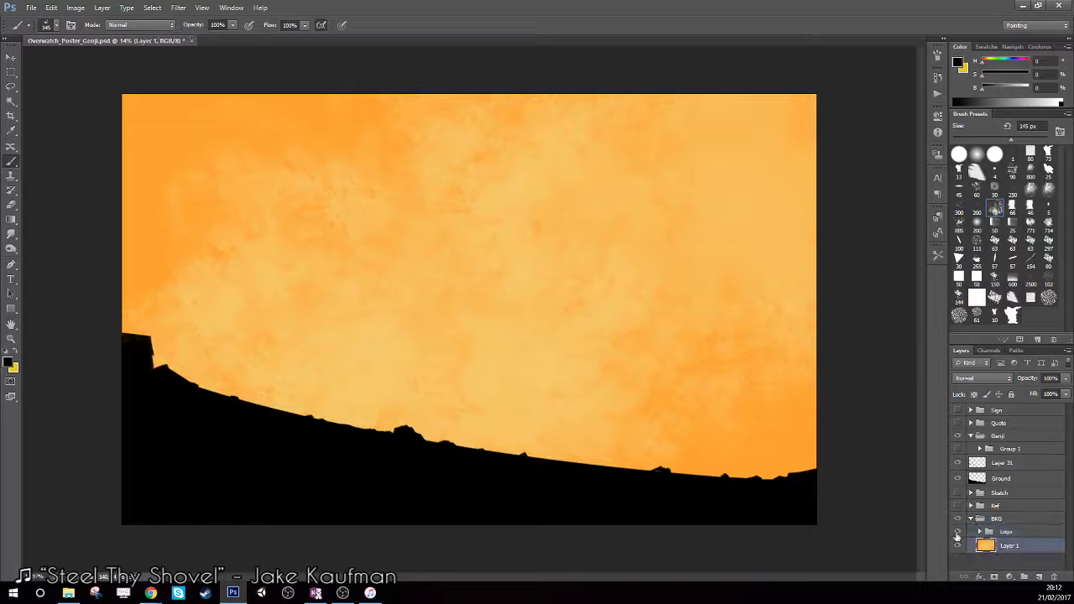
{"action": "left_click", "coordinate": [998, 100]}
{"action": "left_click", "coordinate": [1013, 98]}
{"action": "key", "text": "alt+BackSpace"}
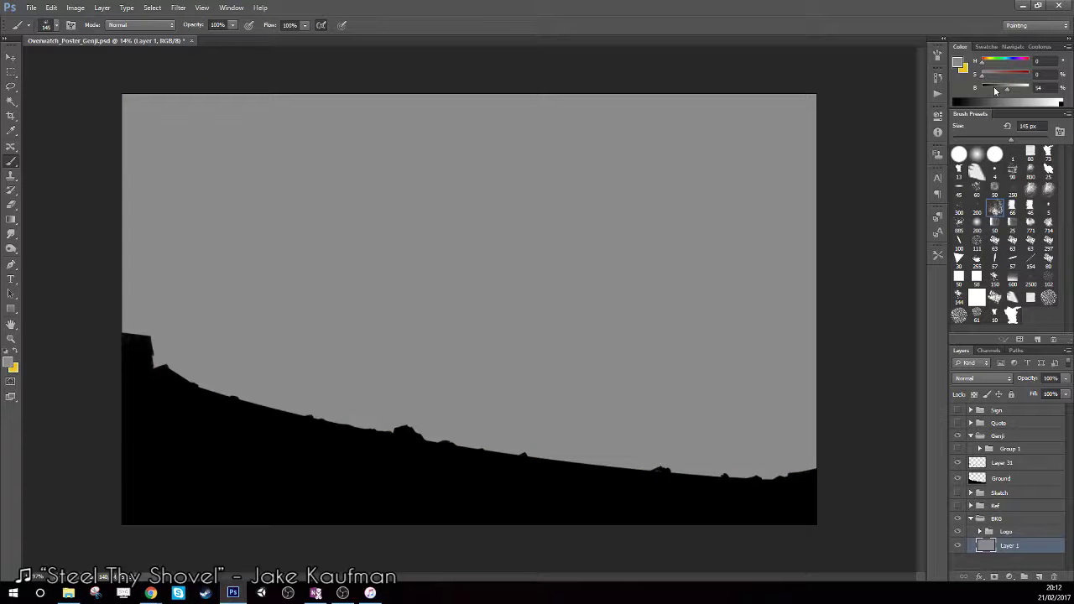
Delete the Ground and Layer 31 silhouette layers.
{"action": "left_click", "coordinate": [959, 524]}
{"action": "left_click", "coordinate": [1001, 479]}
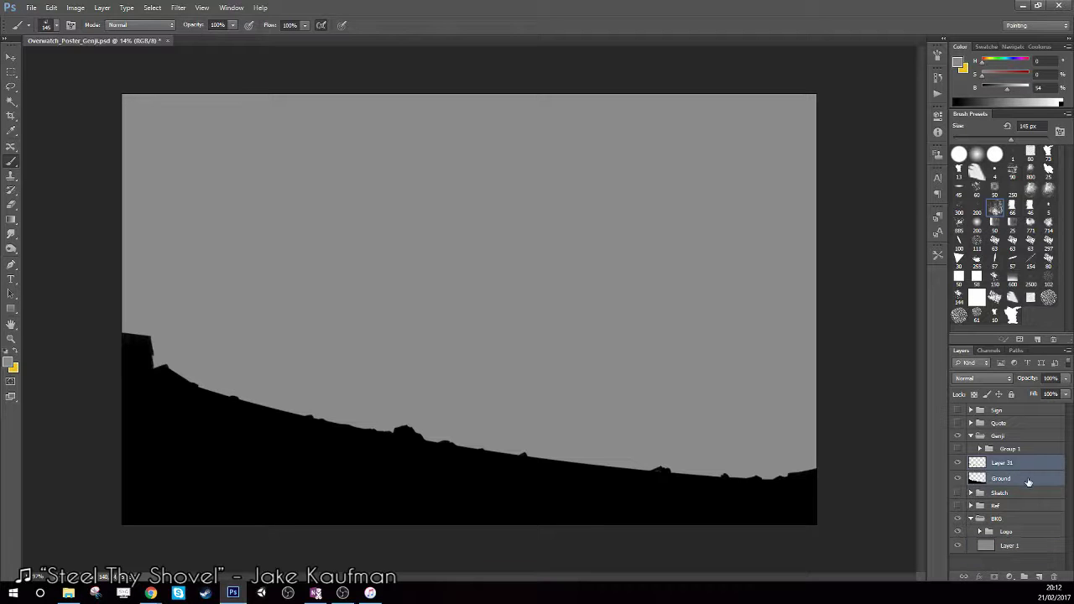
{"action": "left_click_drag", "start_coordinate": [1001, 475], "coordinate": [1056, 578]}
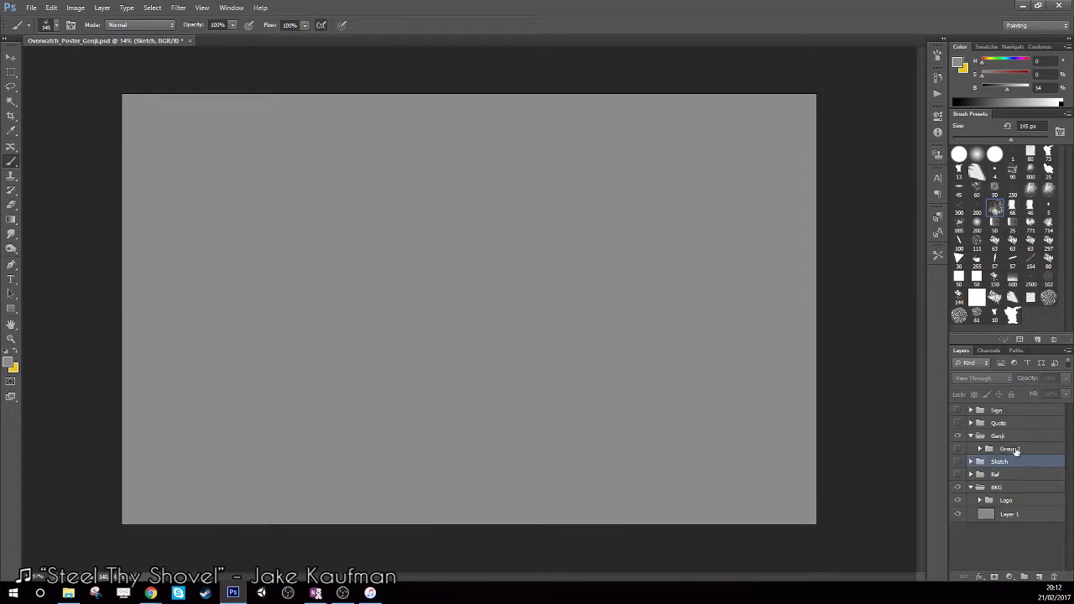
Delete Group 1 and the old Layer 7, Layer 6 and Road sketch layers.
{"action": "left_click", "coordinate": [1010, 450]}
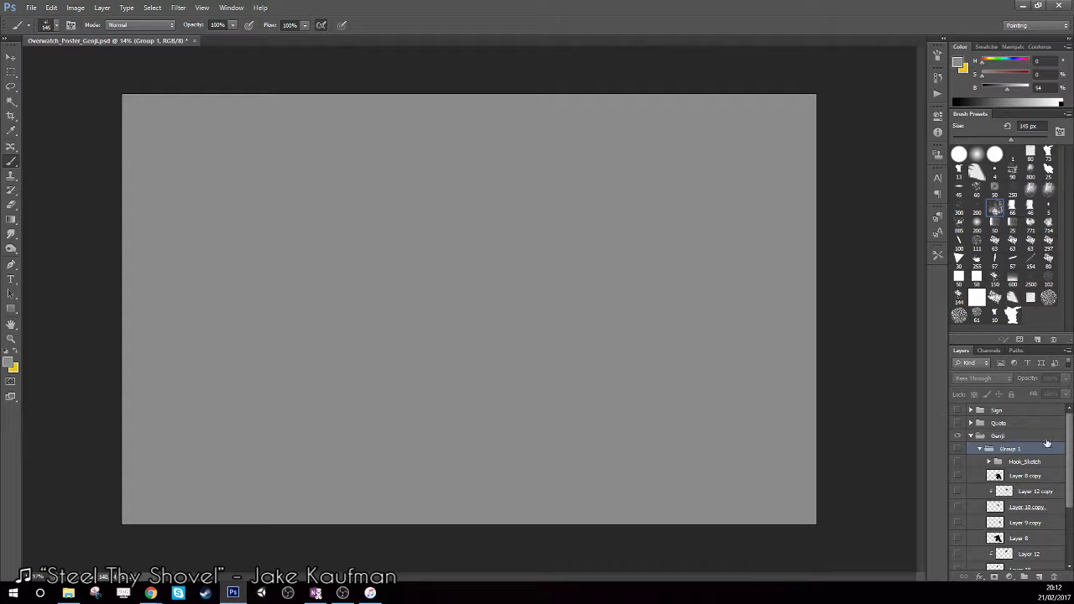
{"action": "left_click", "coordinate": [979, 450]}
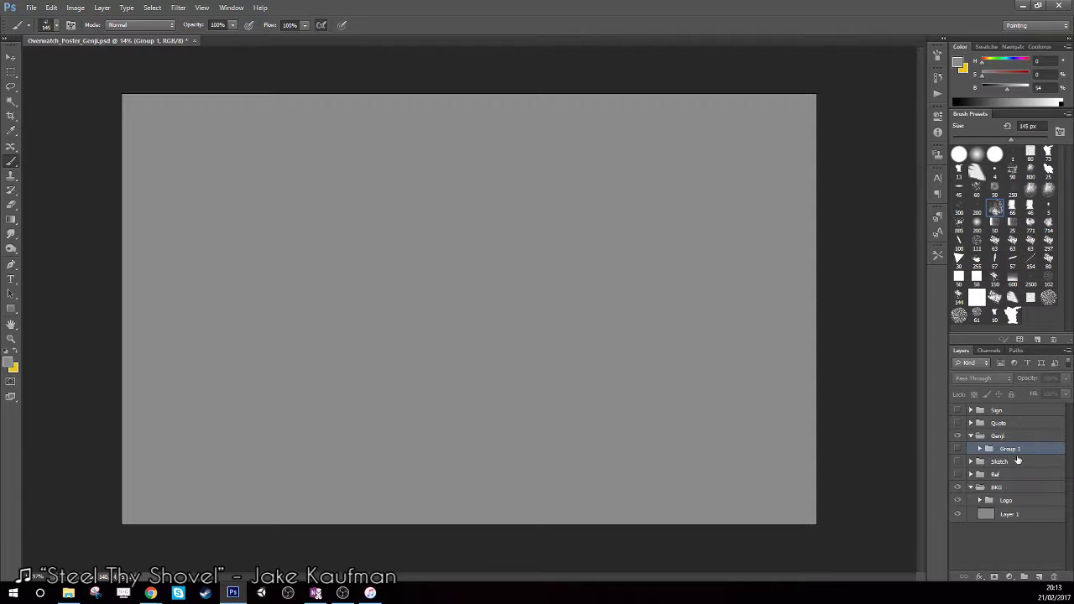
{"action": "left_click_drag", "start_coordinate": [1000, 450], "coordinate": [1056, 577]}
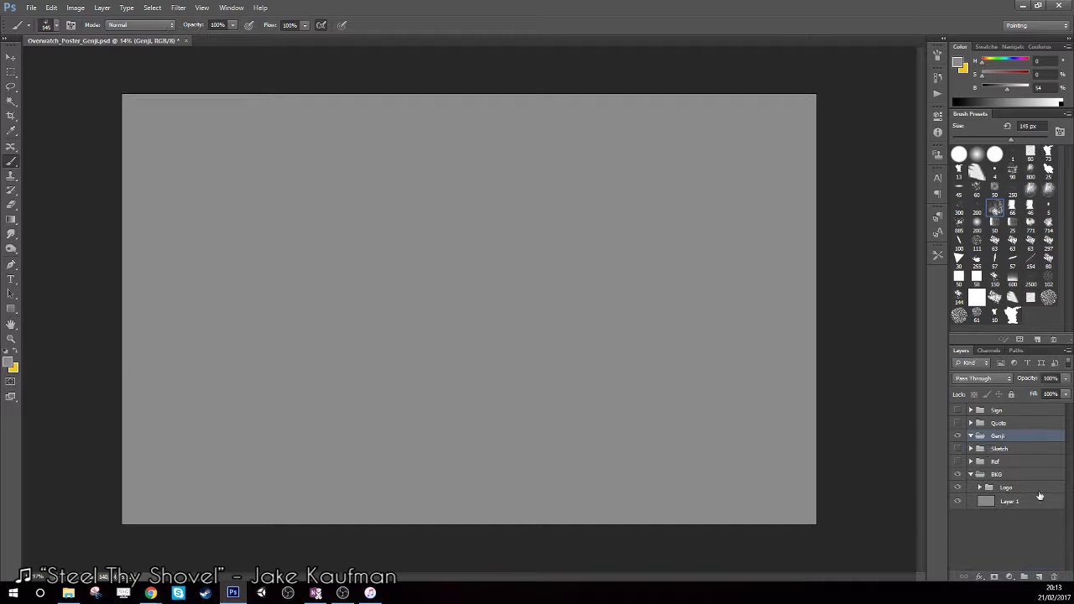
{"action": "left_click", "coordinate": [974, 449]}
{"action": "left_click", "coordinate": [1010, 463]}
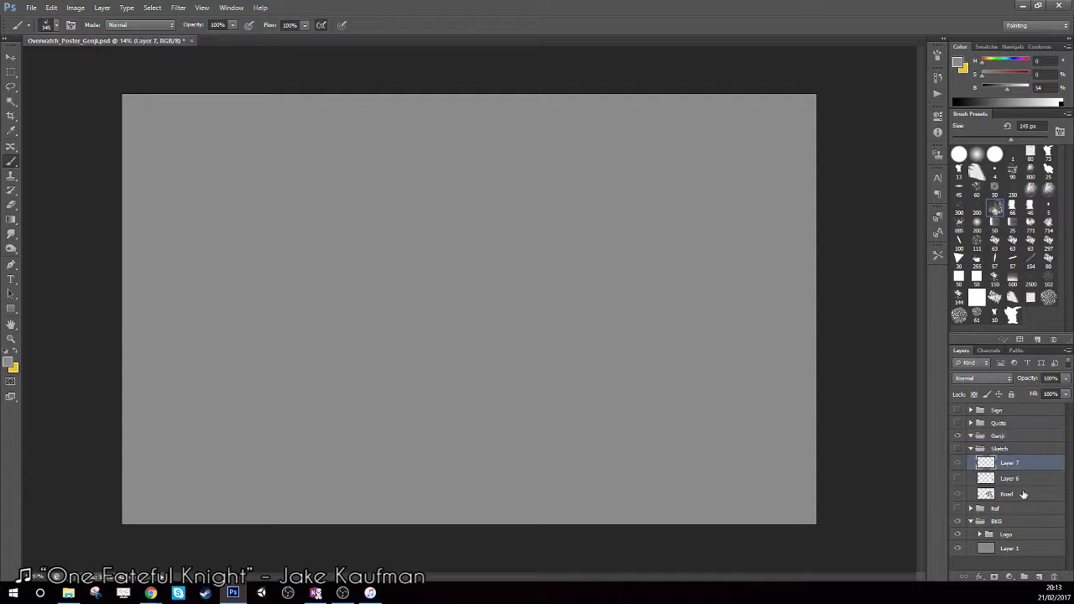
{"action": "left_click", "coordinate": [1033, 497], "text": "shift"}
{"action": "left_click_drag", "start_coordinate": [1033, 494], "coordinate": [1054, 578]}
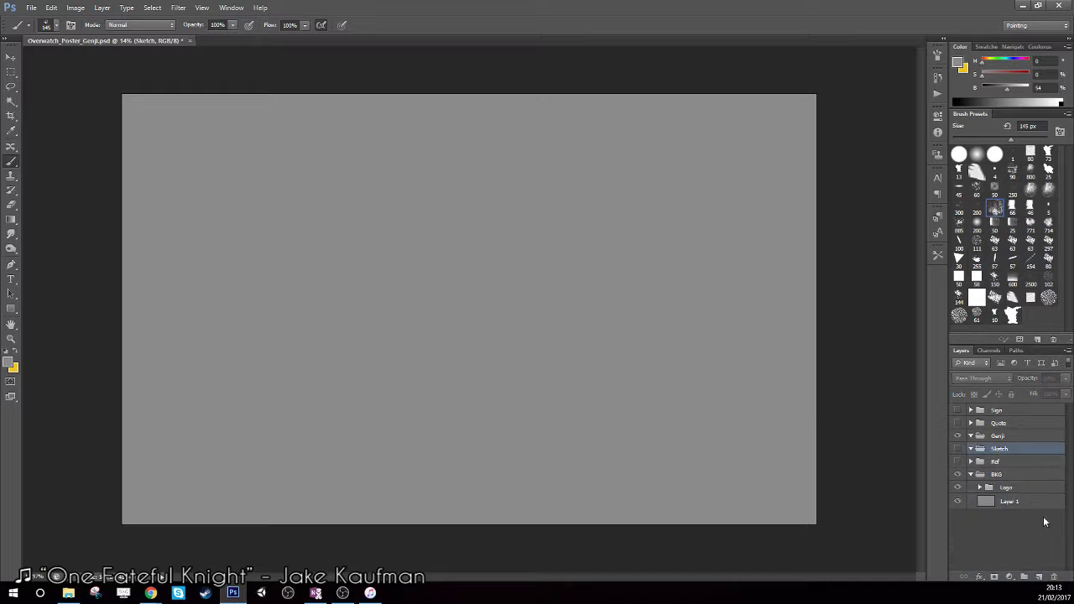
Delete all the old reference layers inside the Ref group.
{"action": "left_click", "coordinate": [972, 462]}
{"action": "left_click", "coordinate": [1020, 476]}
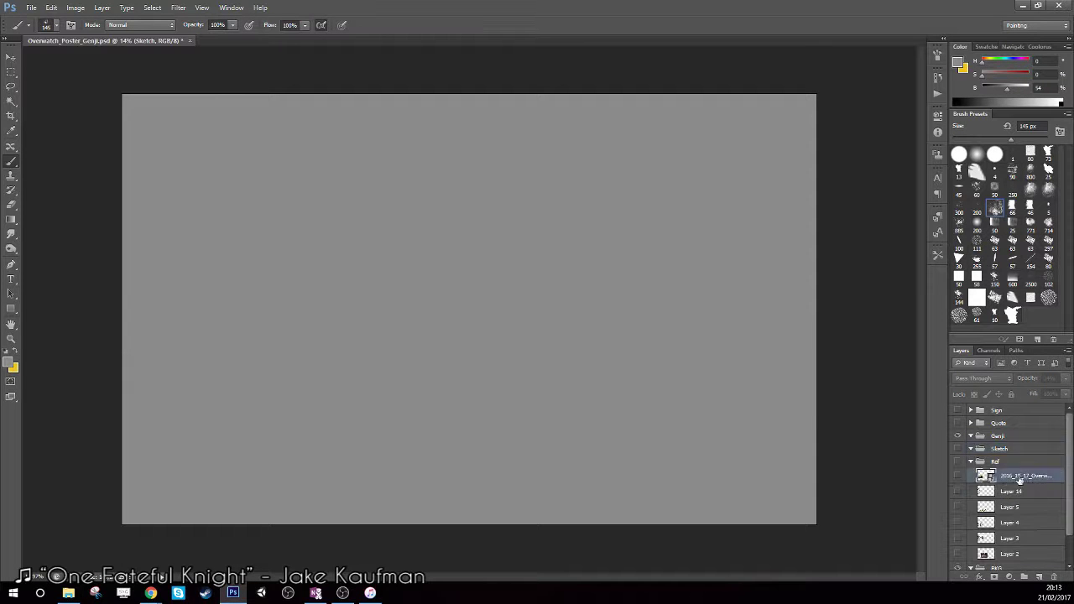
{"action": "left_click", "coordinate": [1030, 555], "text": "shift"}
{"action": "left_click_drag", "start_coordinate": [1030, 555], "coordinate": [1052, 577]}
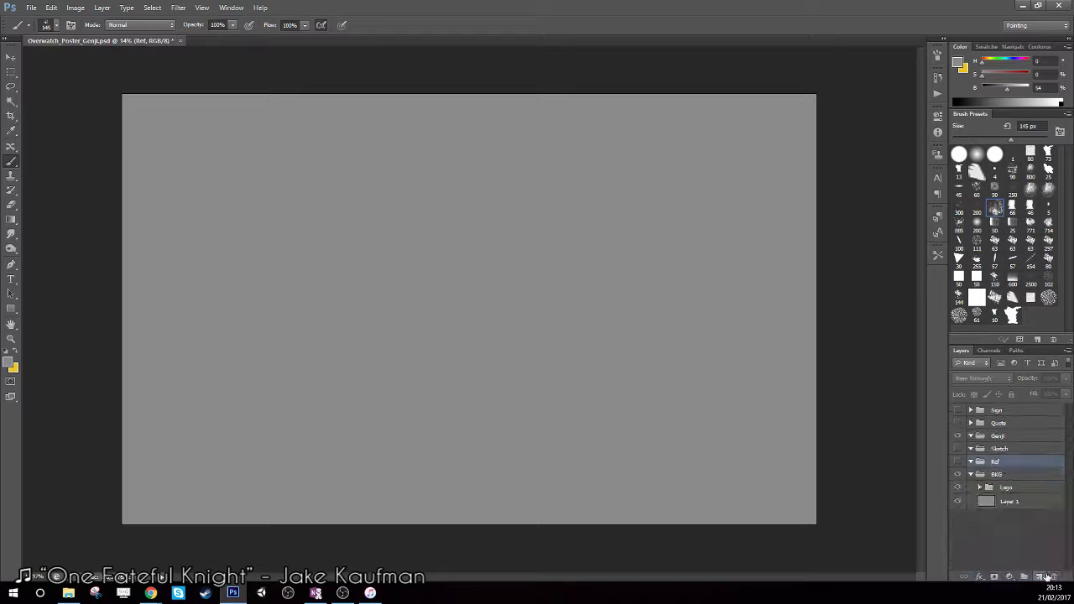
Add a blank Layer 2 inside Sketch and make Ref the active group.
{"action": "left_click", "coordinate": [1002, 450]}
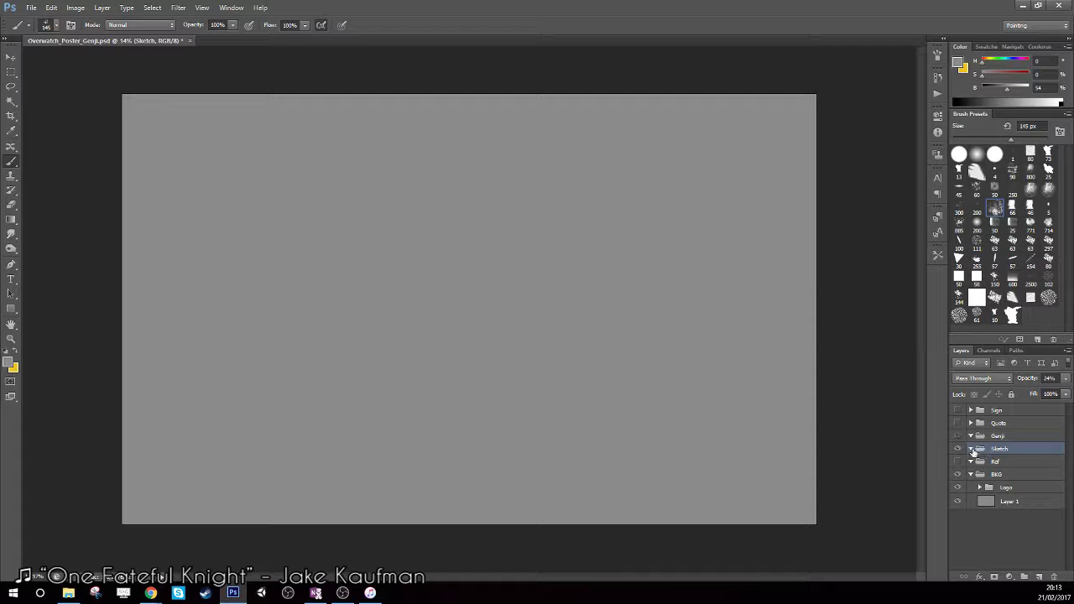
{"action": "left_click", "coordinate": [1037, 576]}
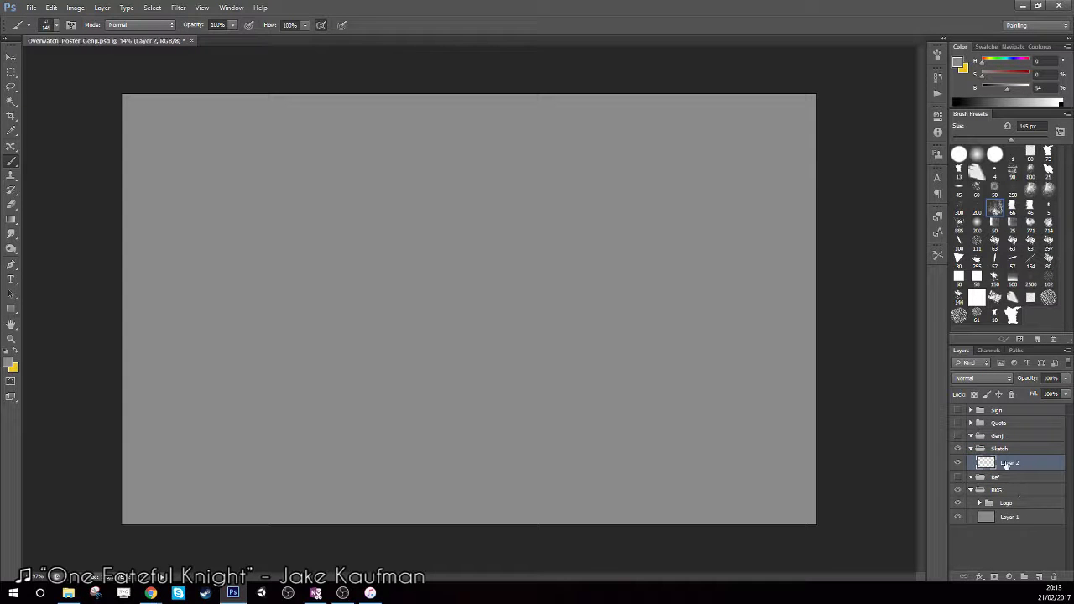
{"action": "left_click", "coordinate": [1022, 479]}
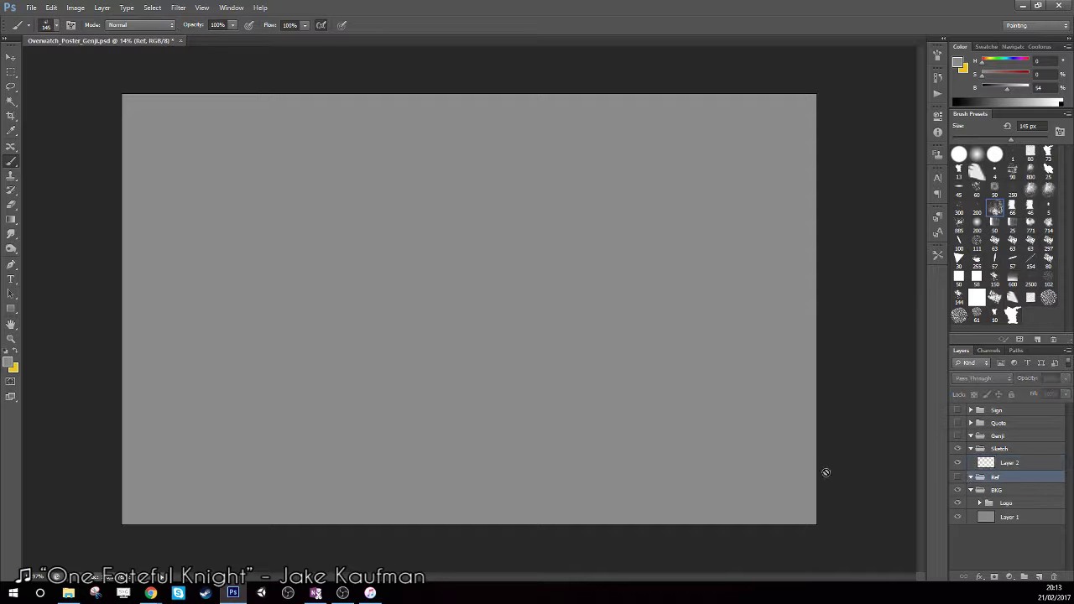
{"action": "key", "text": "alt+Tab"}
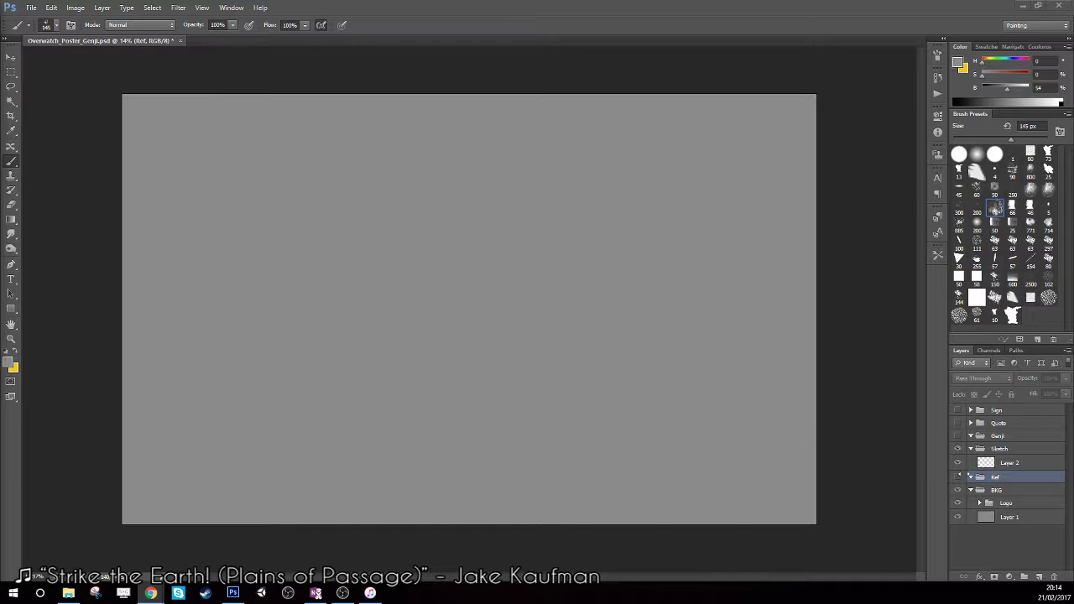
Paste the Genji turnaround sheet into Ref and scale it into the upper-left.
{"action": "left_click", "coordinate": [965, 480]}
{"action": "left_click", "coordinate": [698, 370]}
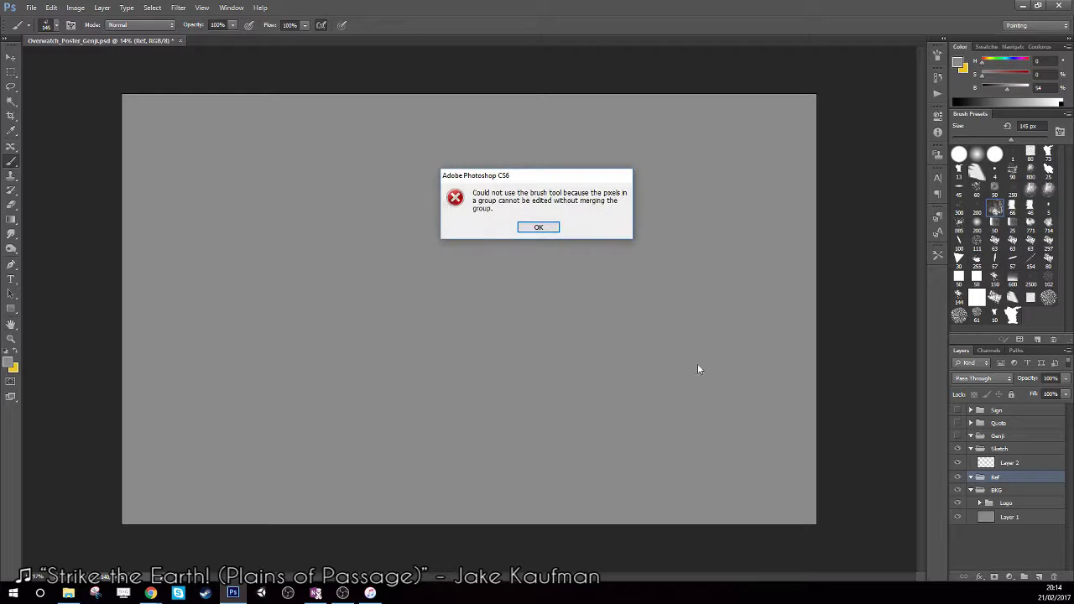
{"action": "left_click", "coordinate": [539, 227]}
{"action": "key", "text": "ctrl+v"}
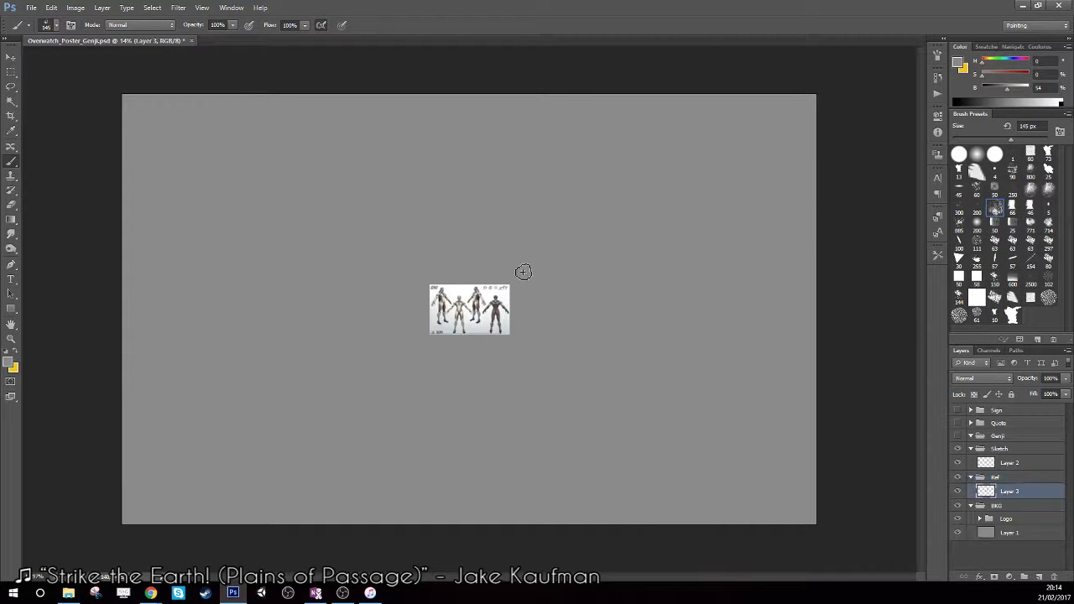
{"action": "key", "text": "ctrl+t"}
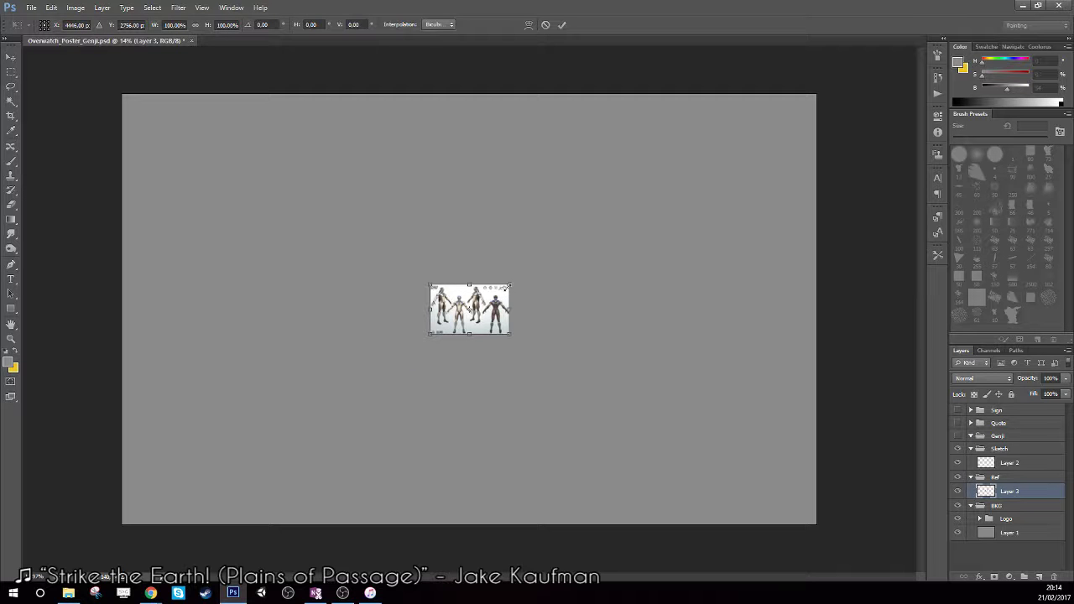
{"action": "mouse_move", "coordinate": [509, 286]}
{"action": "left_mouse_down"}
{"action": "mouse_move", "coordinate": [727, 173]}
{"action": "mouse_move", "coordinate": [707, 195]}
{"action": "mouse_move", "coordinate": [652, 197]}
{"action": "left_mouse_up"}
{"action": "left_click_drag", "start_coordinate": [583, 281], "coordinate": [415, 178]}
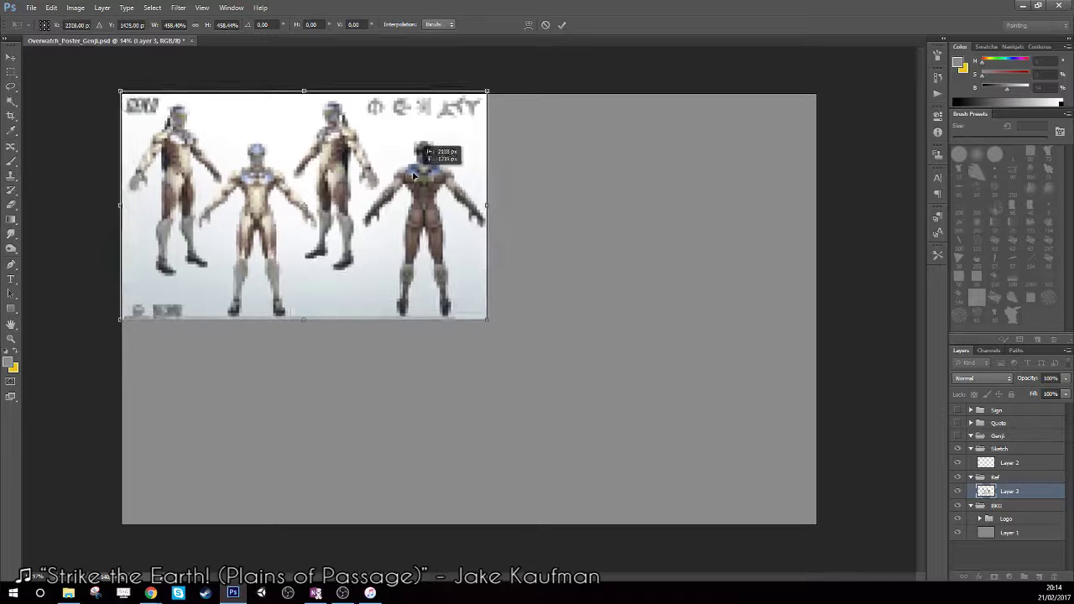
Bring in the colour-and-details sheet, scale it, and snap it beside the turnaround.
{"action": "key", "text": "b"}
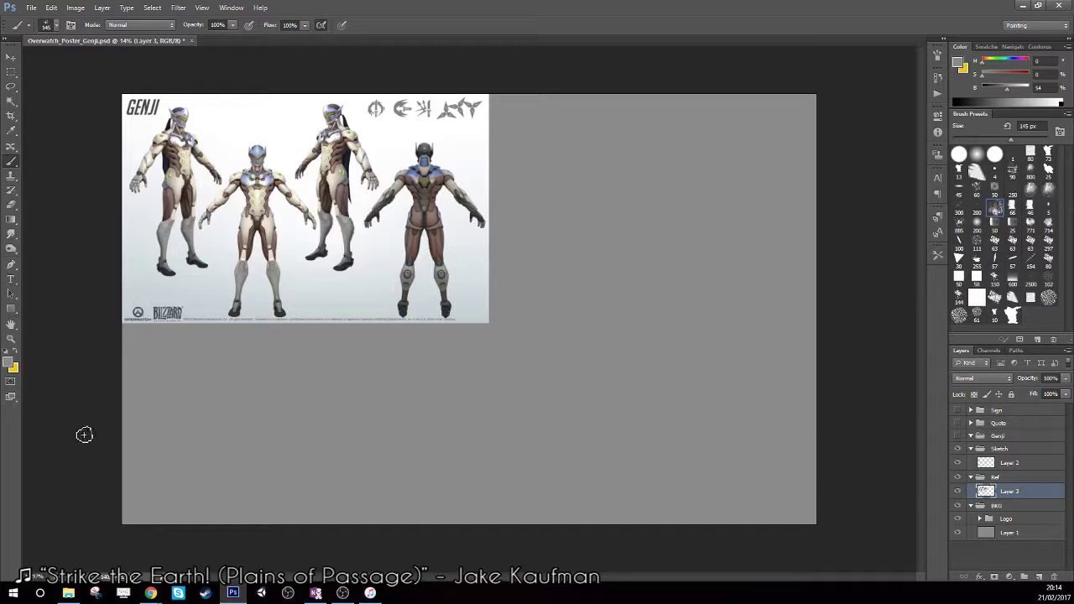
{"action": "left_click", "coordinate": [150, 593]}
{"action": "left_click_drag", "start_coordinate": [120, 447], "coordinate": [344, 442]}
{"action": "key", "text": "ctrl+t"}
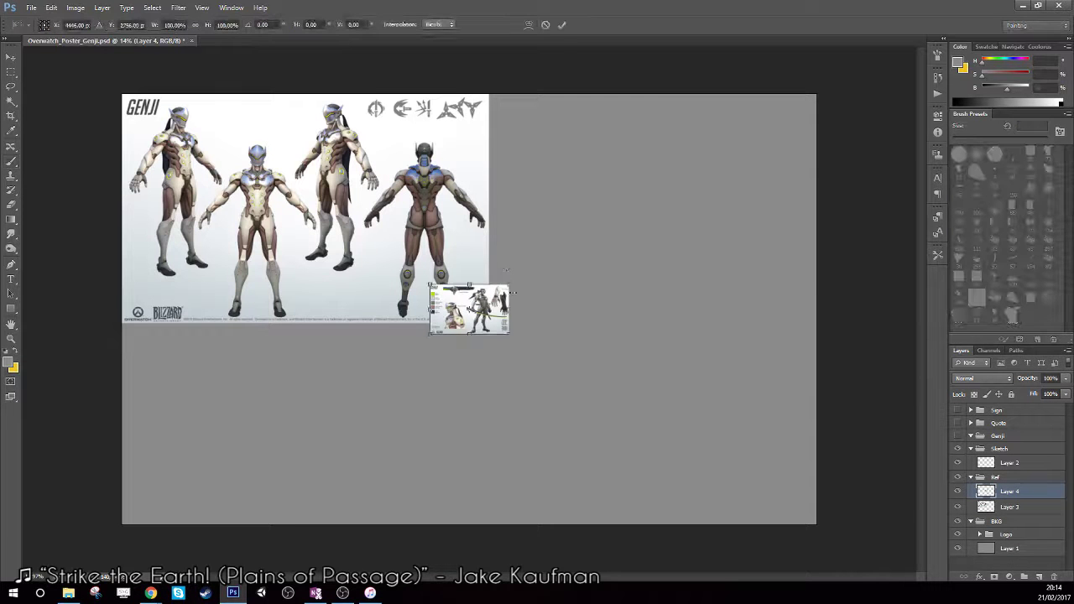
{"action": "left_click_drag", "start_coordinate": [509, 286], "coordinate": [740, 178]}
{"action": "mouse_move", "coordinate": [722, 328]}
{"action": "left_mouse_down"}
{"action": "mouse_move", "coordinate": [783, 272]}
{"action": "mouse_move", "coordinate": [816, 298]}
{"action": "left_mouse_up"}
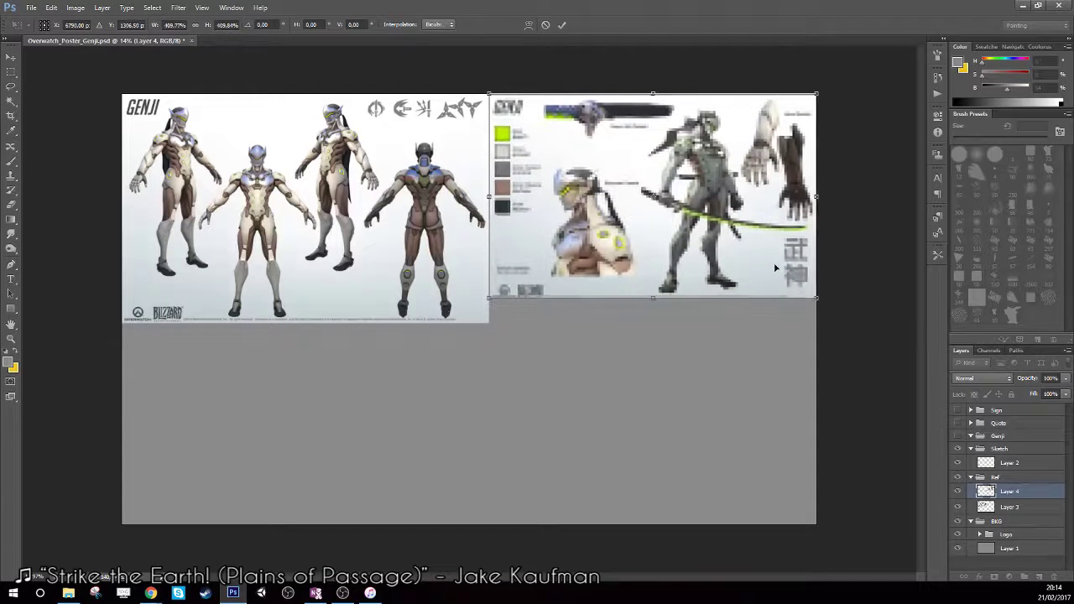
{"action": "key", "text": "Return"}
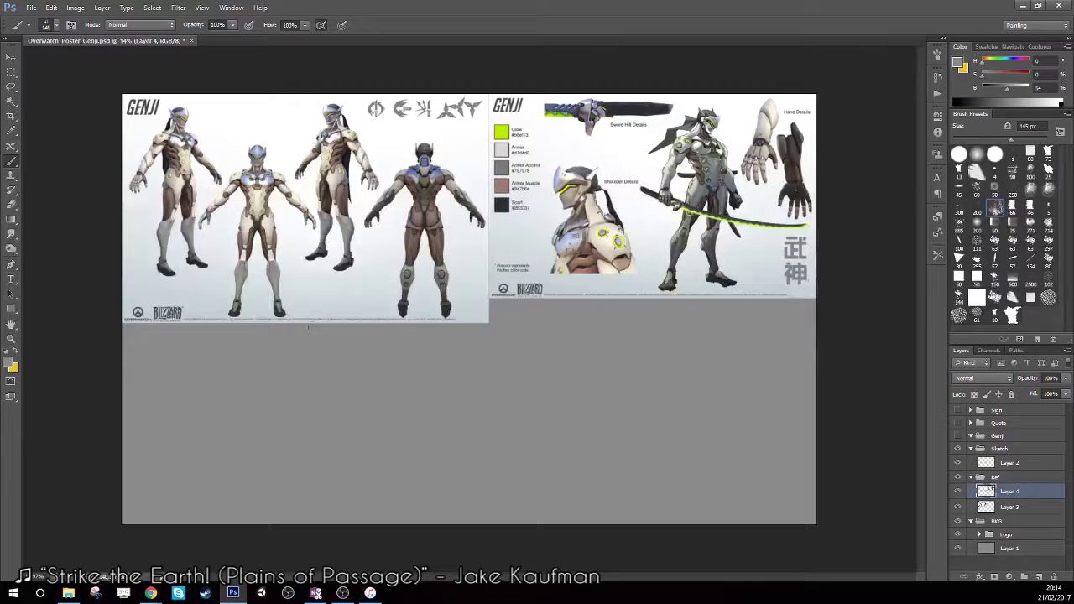
{"action": "left_click", "coordinate": [150, 593]}
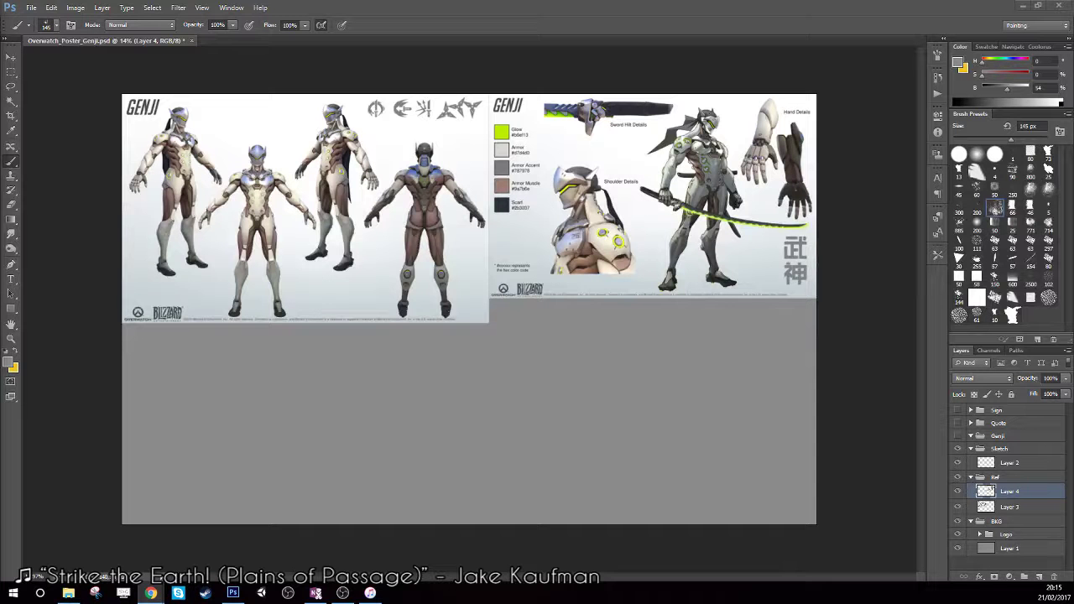
Paste the shuriken and sword sheet, enlarge it, and place it lower-left.
{"action": "key", "text": "ctrl+v"}
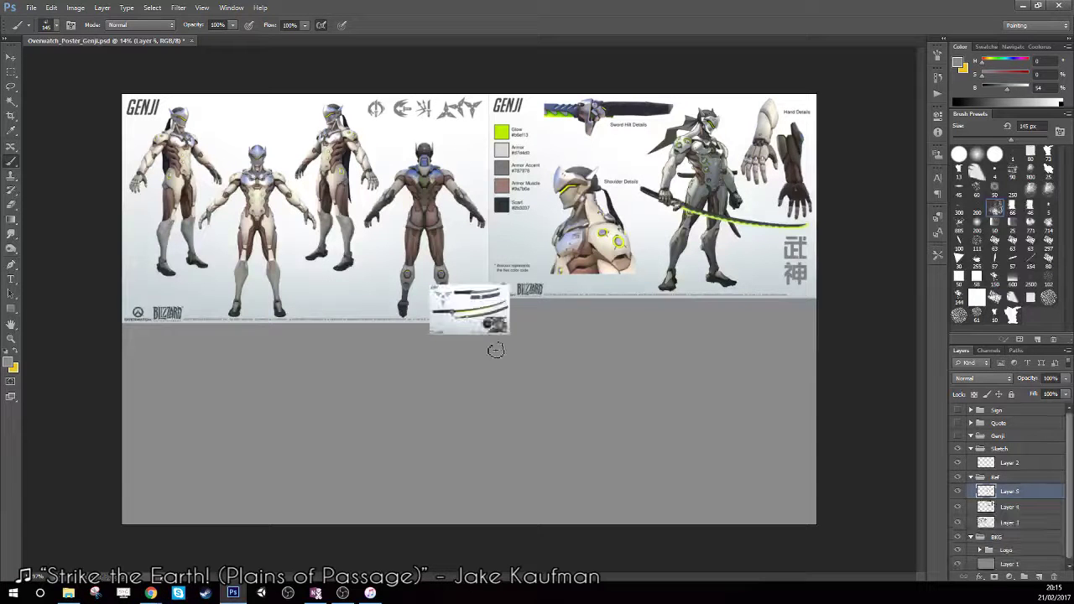
{"action": "key", "text": "ctrl+t"}
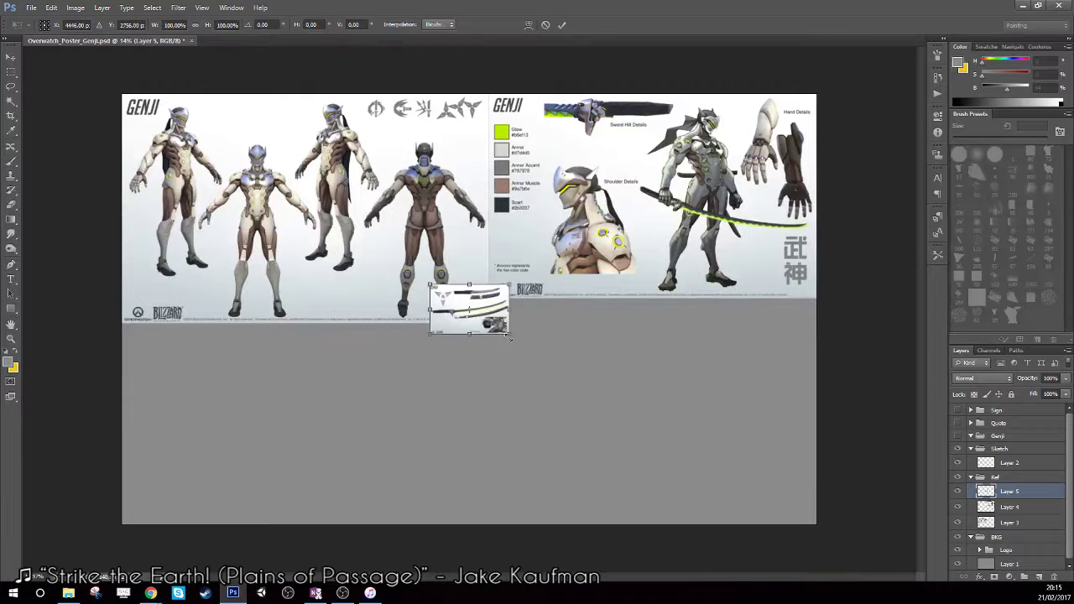
{"action": "left_click_drag", "start_coordinate": [510, 334], "coordinate": [677, 421]}
{"action": "left_click_drag", "start_coordinate": [614, 395], "coordinate": [310, 492]}
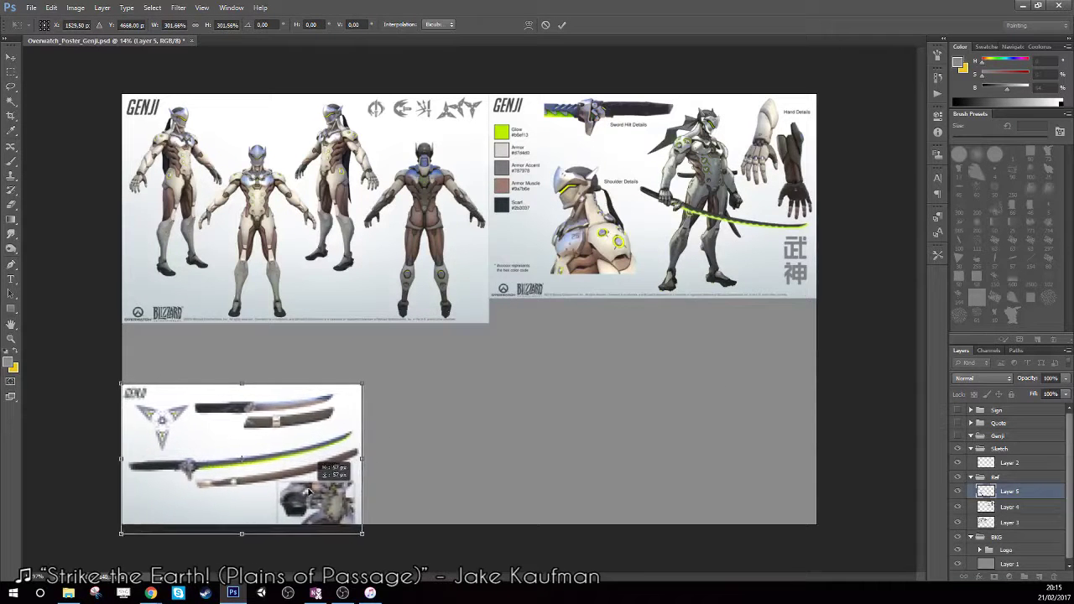
{"action": "key", "text": "Return"}
{"action": "key", "text": "b"}
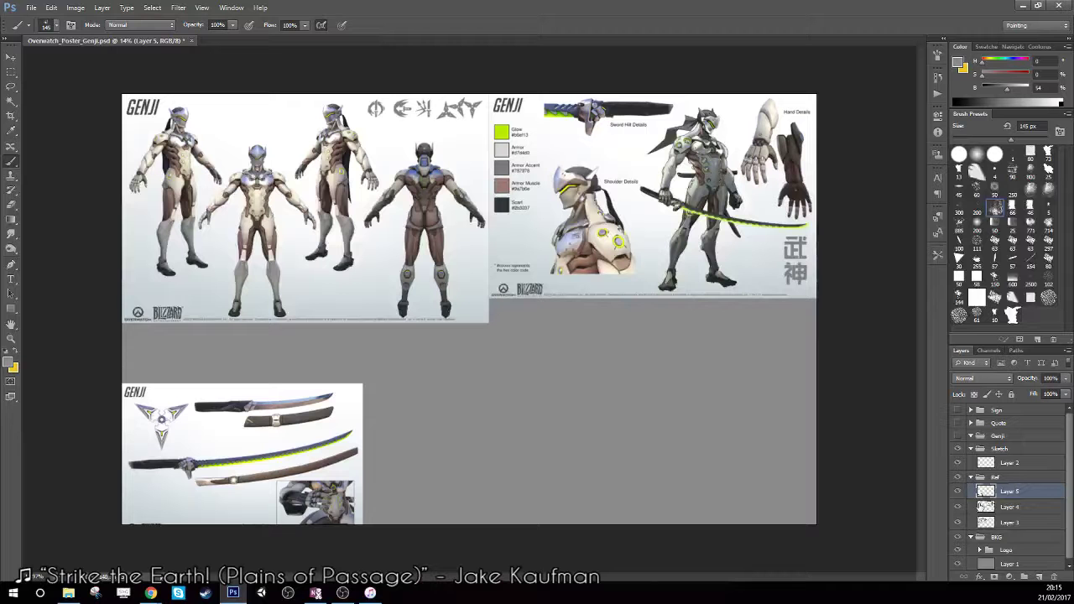
Move the colour and details sheet (Layer 4) down to the left.
{"action": "key", "text": "v"}
{"action": "left_click", "coordinate": [705, 228], "text": "ctrl"}
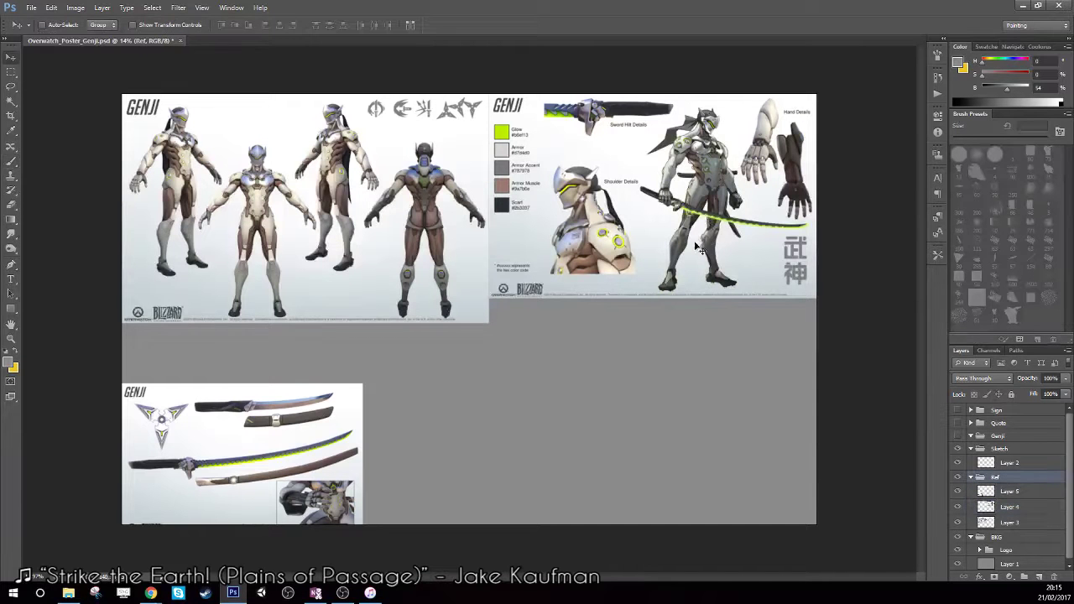
{"action": "left_click_drag", "start_coordinate": [716, 242], "coordinate": [506, 313]}
{"action": "key", "text": "ctrl+z"}
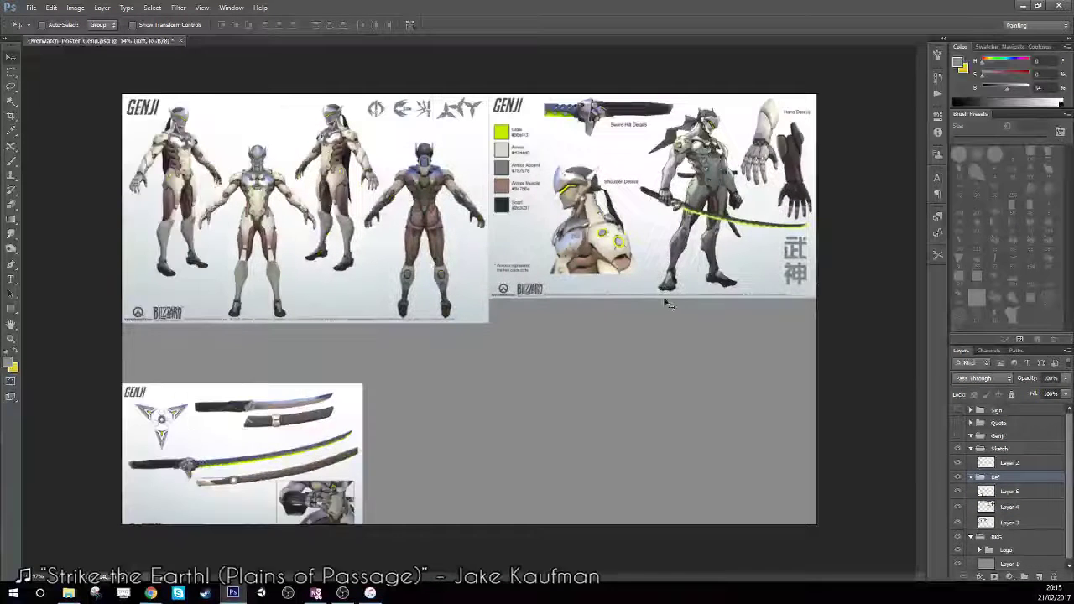
{"action": "left_click", "coordinate": [1010, 507]}
{"action": "mouse_move", "coordinate": [696, 223]}
{"action": "left_mouse_down"}
{"action": "mouse_move", "coordinate": [325, 320]}
{"action": "mouse_move", "coordinate": [326, 330]}
{"action": "left_mouse_up"}
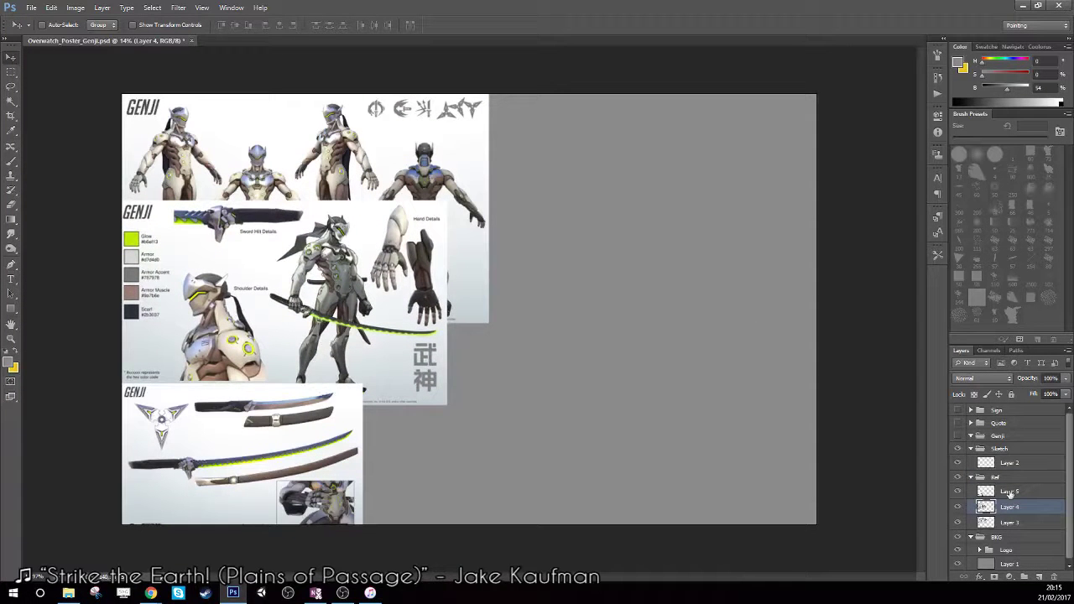
Restack Layer 3 at the top of Ref and move the turnaround to the right.
{"action": "left_click", "coordinate": [1007, 492]}
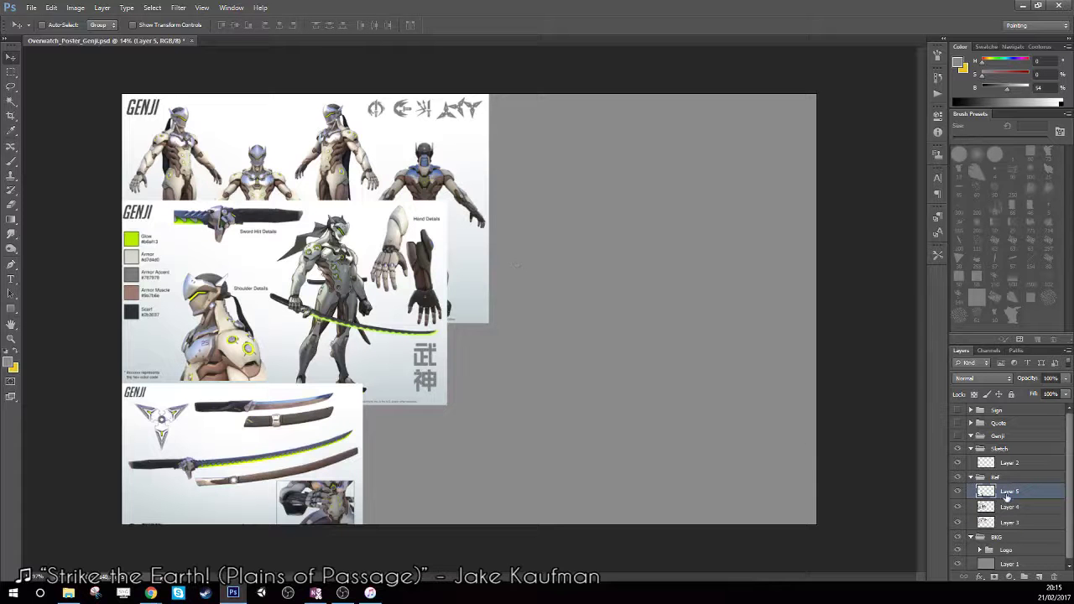
{"action": "left_click_drag", "start_coordinate": [1011, 493], "coordinate": [1011, 490]}
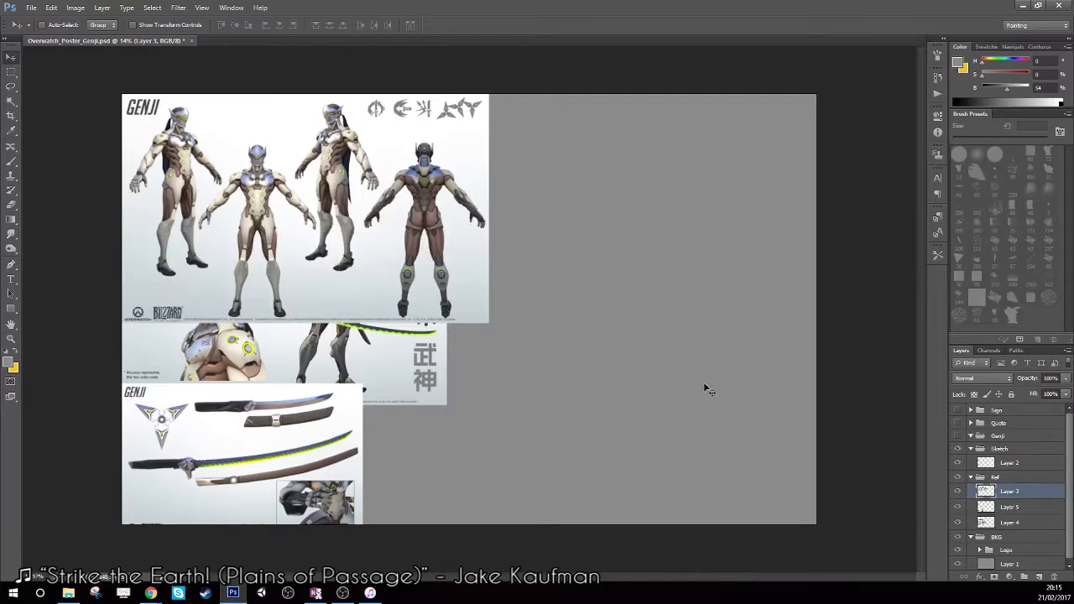
{"action": "mouse_move", "coordinate": [407, 238]}
{"action": "left_mouse_down"}
{"action": "mouse_move", "coordinate": [668, 435]}
{"action": "mouse_move", "coordinate": [706, 324]}
{"action": "left_mouse_up"}
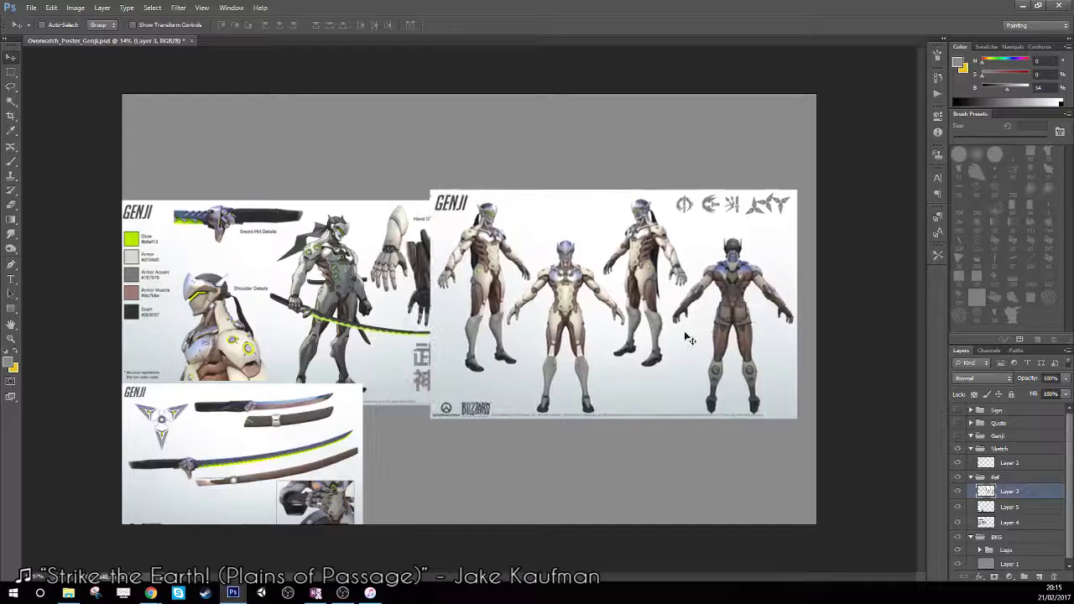
{"action": "scroll", "coordinate": [646, 356], "scroll_direction": "up", "scroll_amount": 3}
{"action": "scroll", "coordinate": [647, 357], "scroll_direction": "up", "scroll_amount": 2}
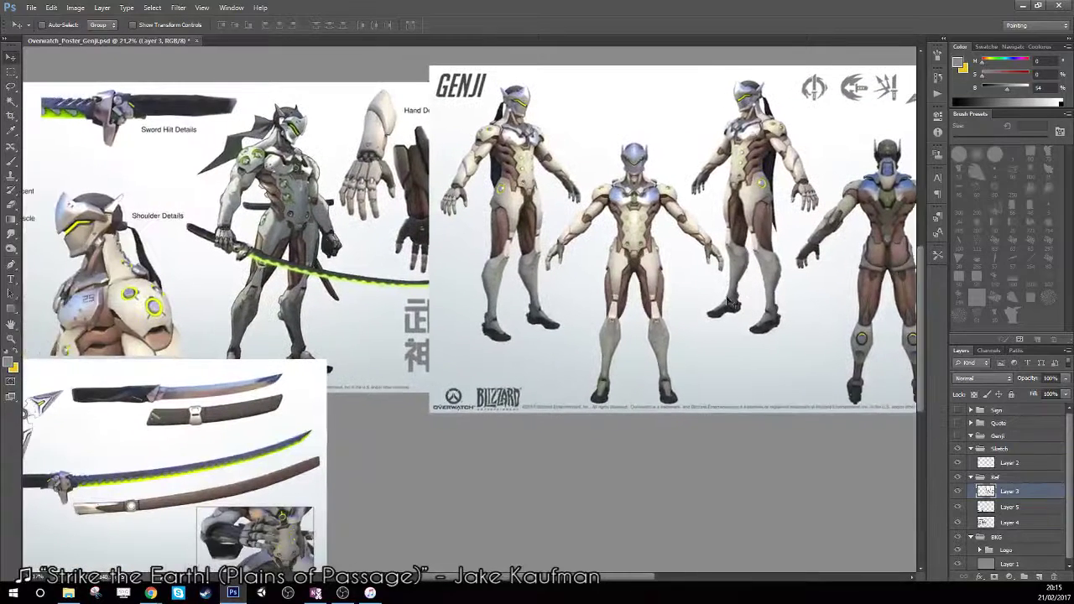
{"action": "scroll", "coordinate": [646, 327], "scroll_direction": "up", "scroll_amount": 1}
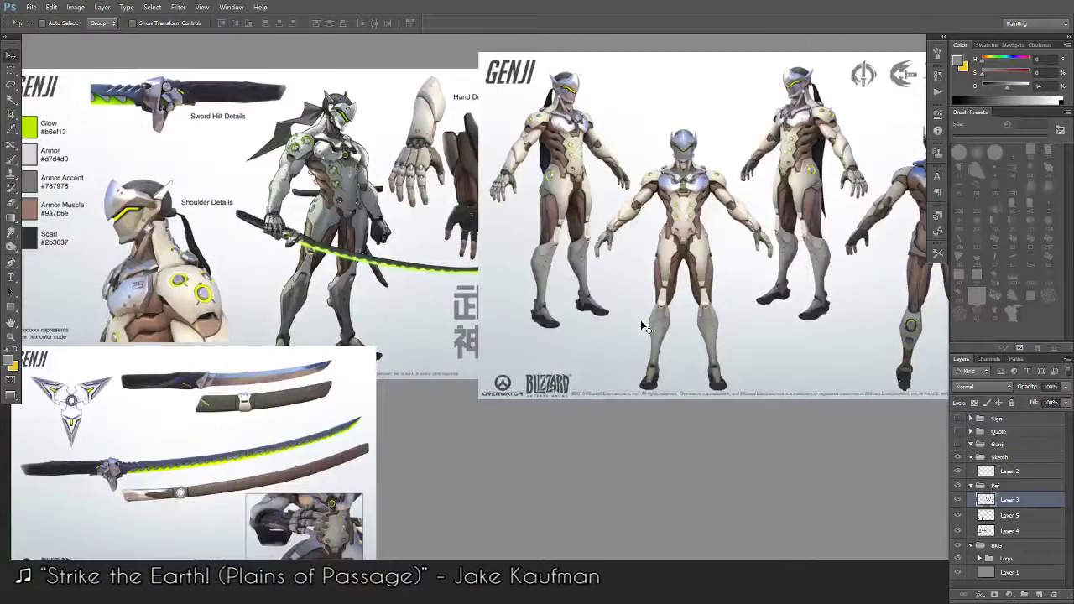
{"action": "scroll", "coordinate": [645, 327], "scroll_direction": "up", "scroll_amount": 1}
{"action": "scroll", "coordinate": [638, 382], "scroll_direction": "up", "scroll_amount": 1}
{"action": "scroll", "coordinate": [640, 391], "scroll_direction": "up", "scroll_amount": 1}
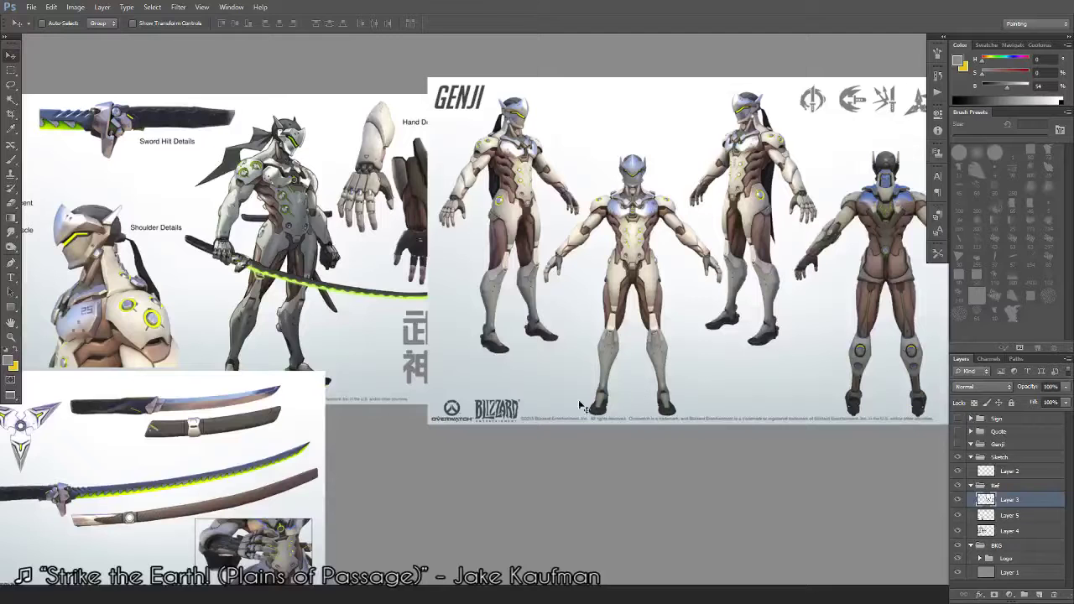
{"action": "left_click_drag", "start_coordinate": [638, 391], "coordinate": [571, 454]}
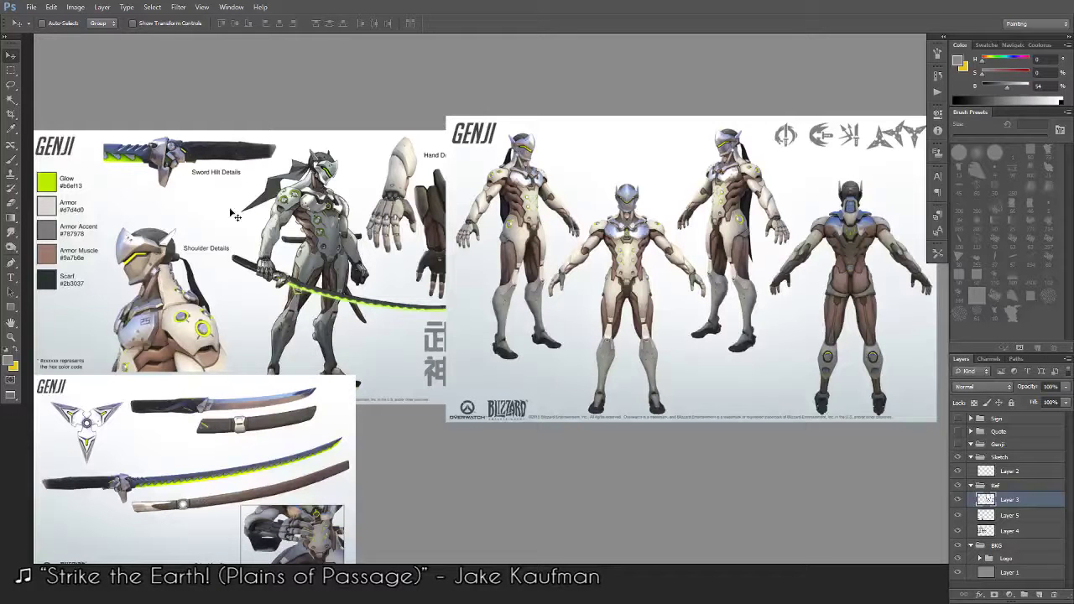
{"action": "left_click", "coordinate": [32, 8]}
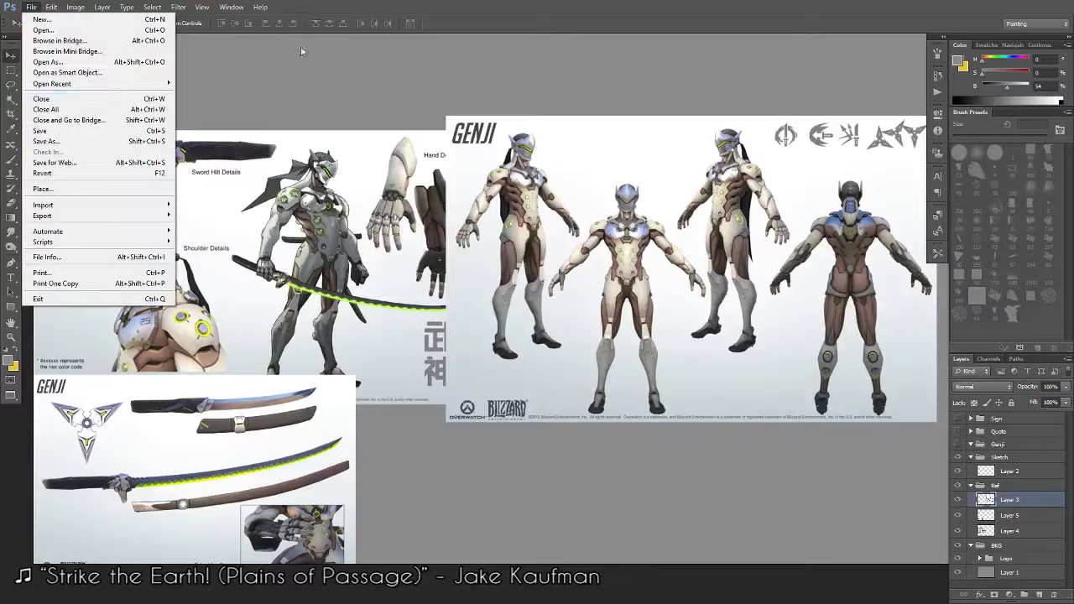
{"action": "left_click", "coordinate": [232, 7]}
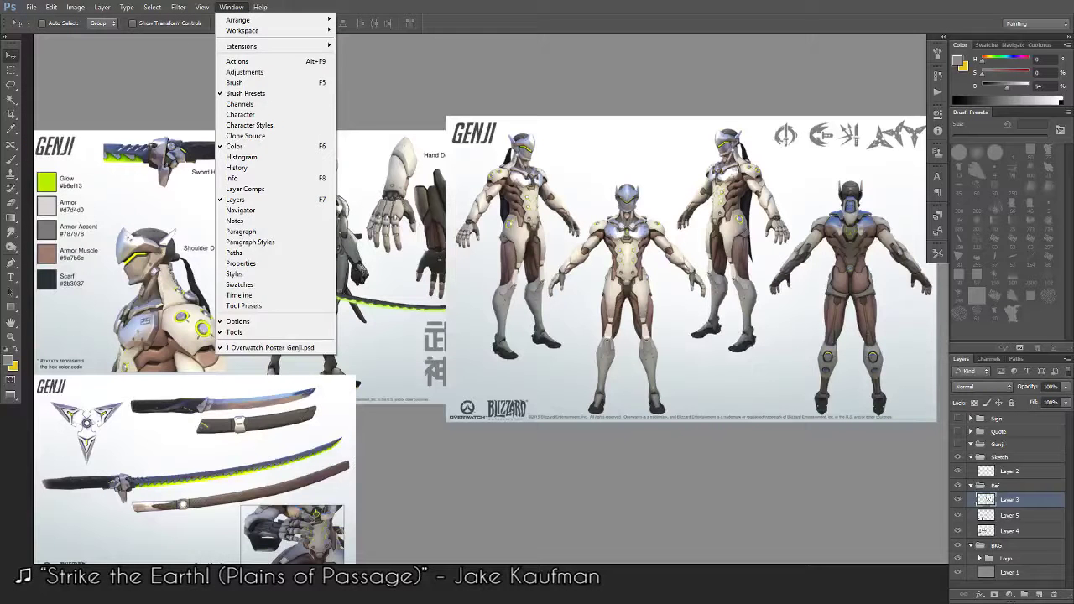
{"action": "key", "text": "Escape"}
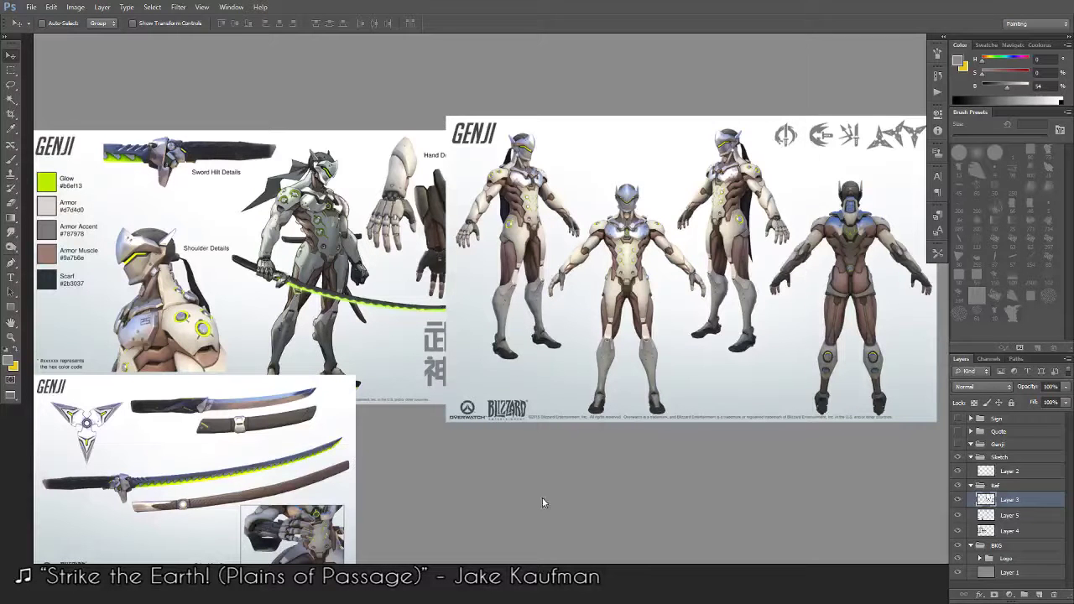
Place the Overwatch poster at about 27% scale in the top-left corner.
{"action": "left_click_drag", "start_coordinate": [543, 502], "coordinate": [504, 265]}
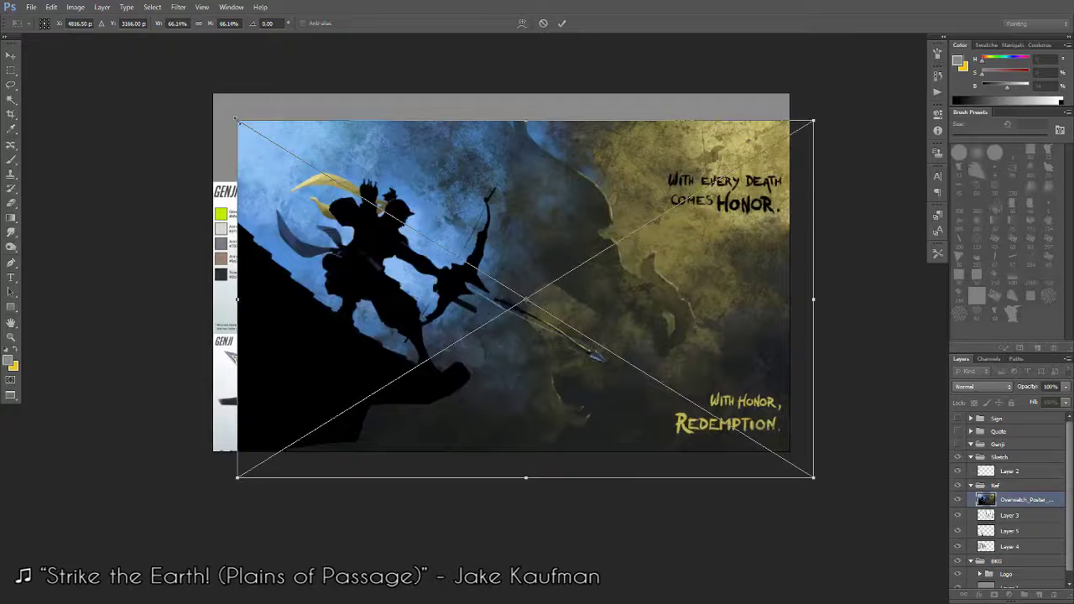
{"action": "left_click_drag", "start_coordinate": [238, 122], "coordinate": [408, 225]}
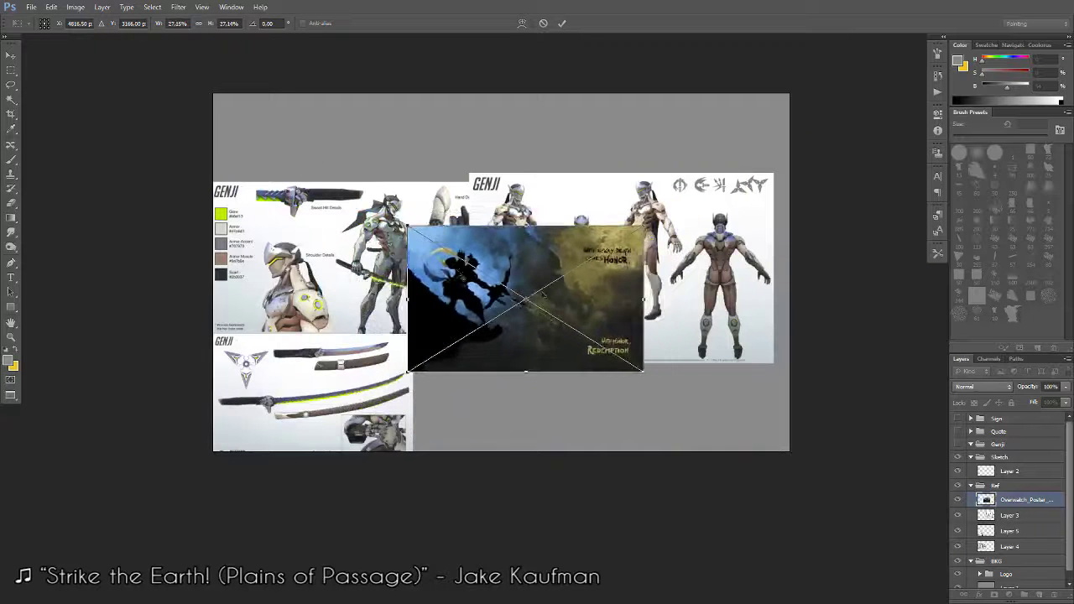
{"action": "left_click_drag", "start_coordinate": [628, 305], "coordinate": [435, 174]}
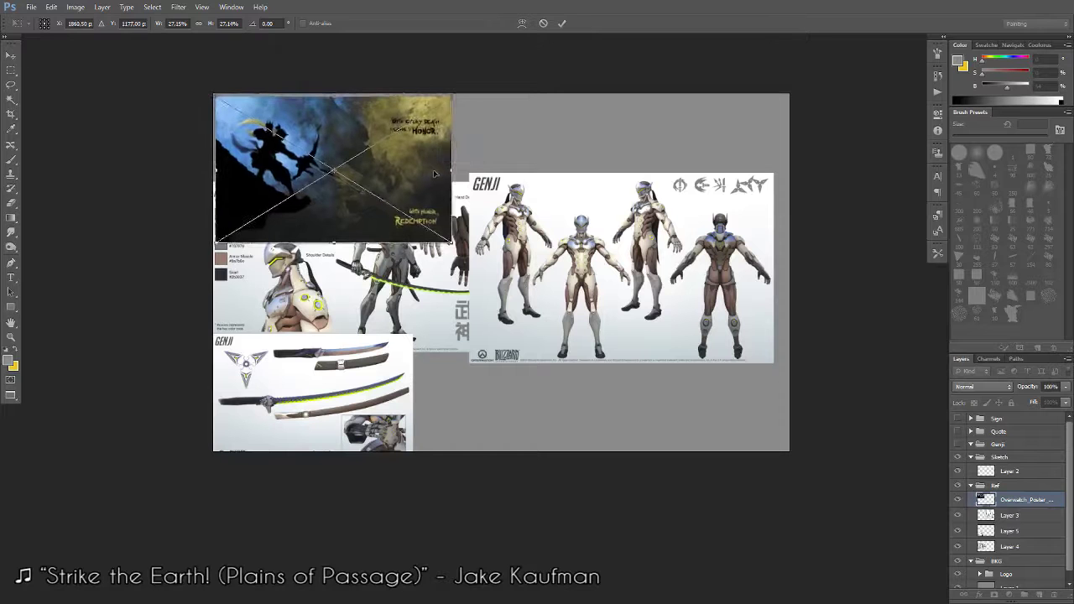
{"action": "key", "text": "Return"}
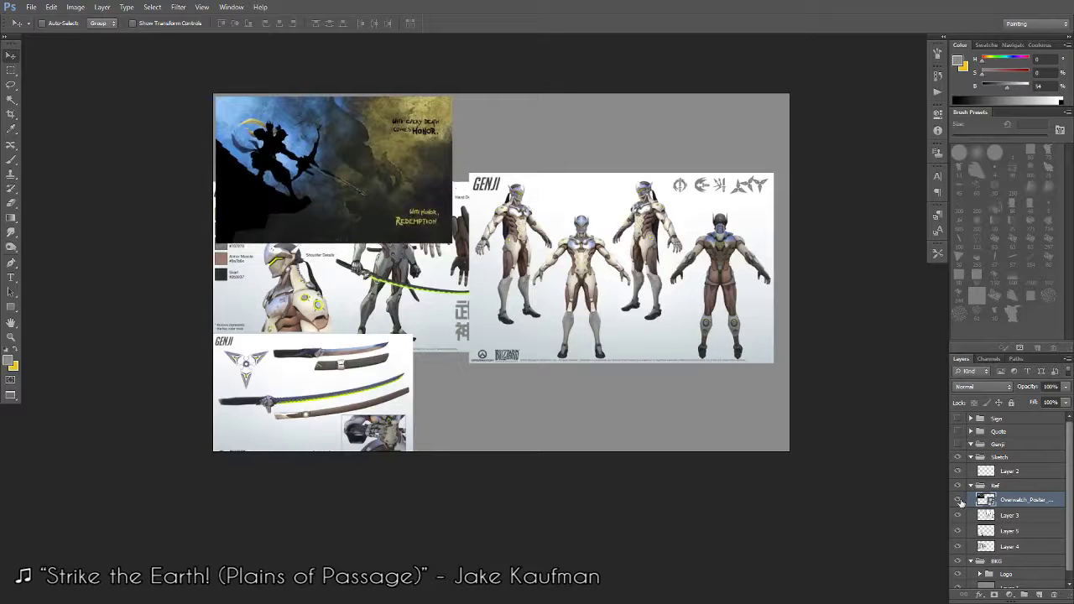
{"action": "left_click", "coordinate": [958, 500]}
Restack Layer 3 below Layer 5 and shift Layers 3 and 4 down about 115 px.
{"action": "key", "text": "z"}
{"action": "left_click_drag", "start_coordinate": [540, 295], "coordinate": [564, 363]}
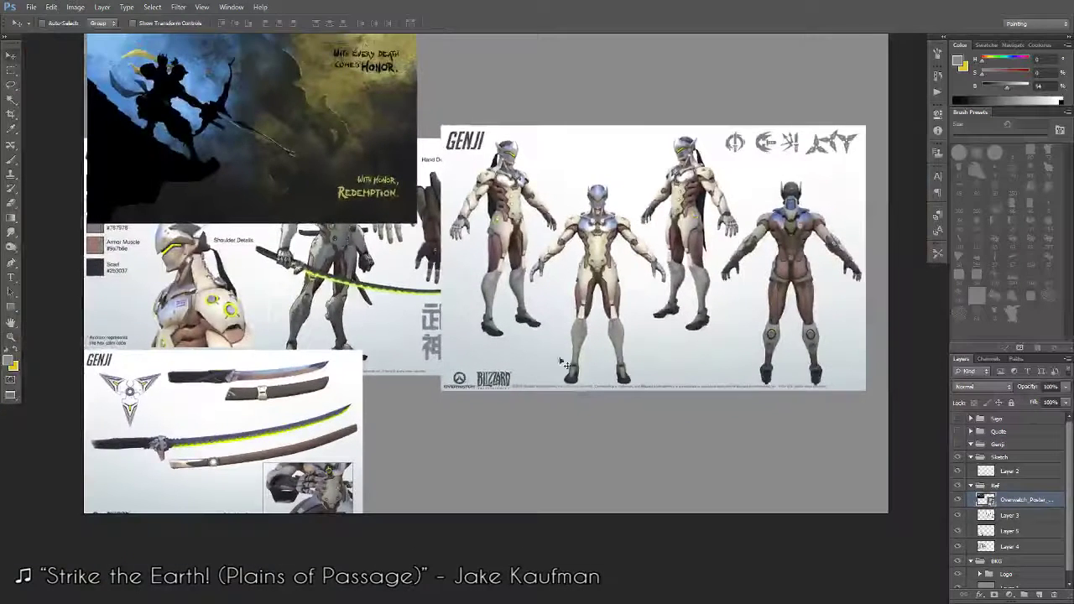
{"action": "left_click", "coordinate": [1007, 516]}
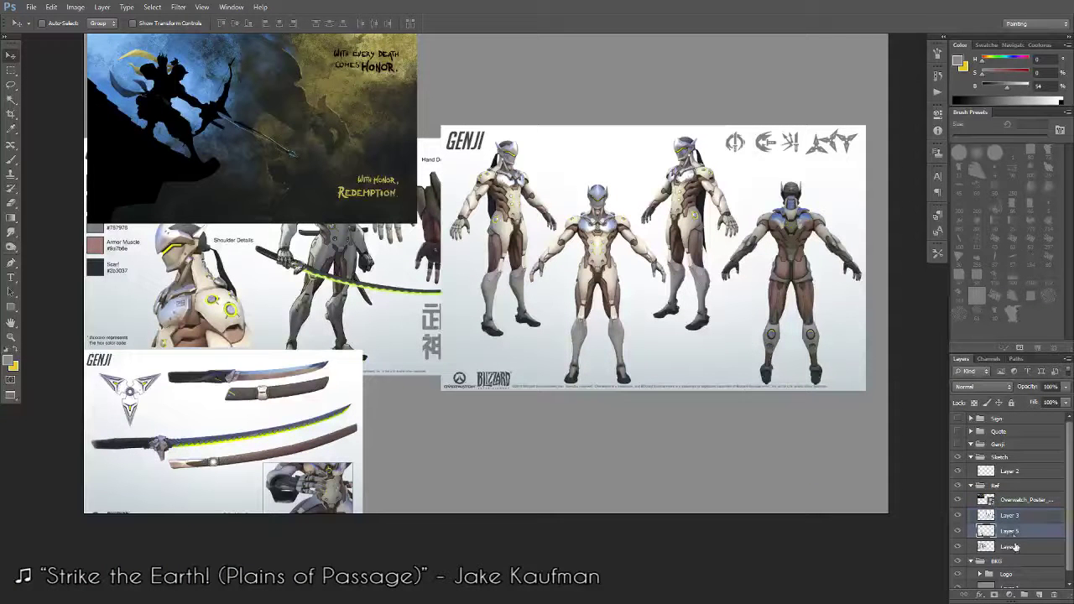
{"action": "mouse_move", "coordinate": [1016, 516]}
{"action": "left_mouse_down"}
{"action": "mouse_move", "coordinate": [1016, 506]}
{"action": "mouse_move", "coordinate": [1015, 538]}
{"action": "left_mouse_up"}
{"action": "left_click", "coordinate": [1009, 546], "text": "shift"}
{"action": "left_click_drag", "start_coordinate": [707, 367], "coordinate": [718, 463]}
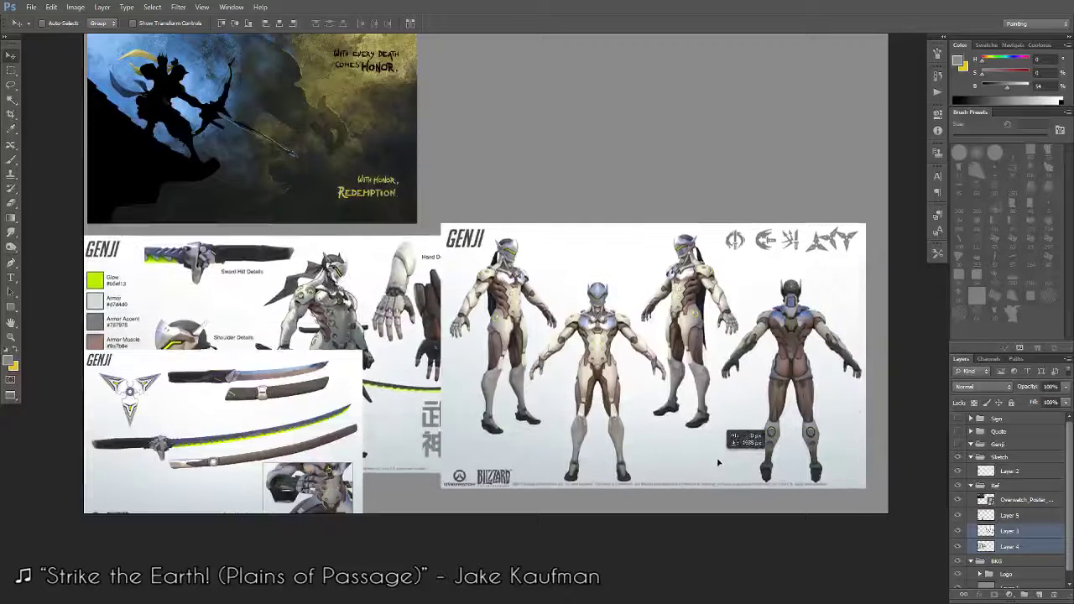
{"action": "key", "text": "ctrl+minus"}
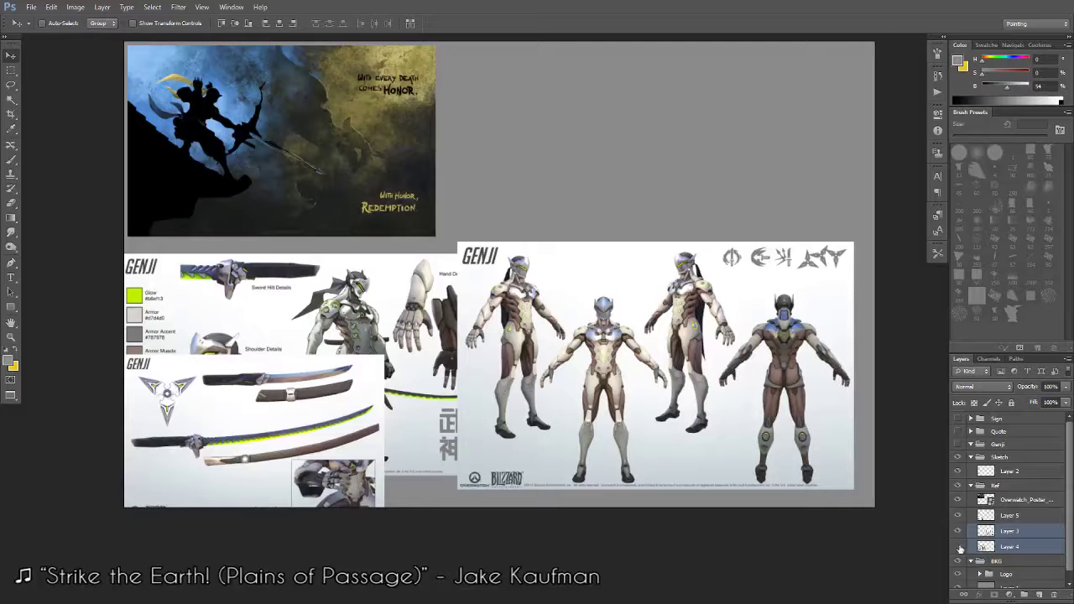
Move the weapon sheet to the upper-right of the canvas.
{"action": "left_click", "coordinate": [958, 516]}
{"action": "left_click", "coordinate": [986, 517]}
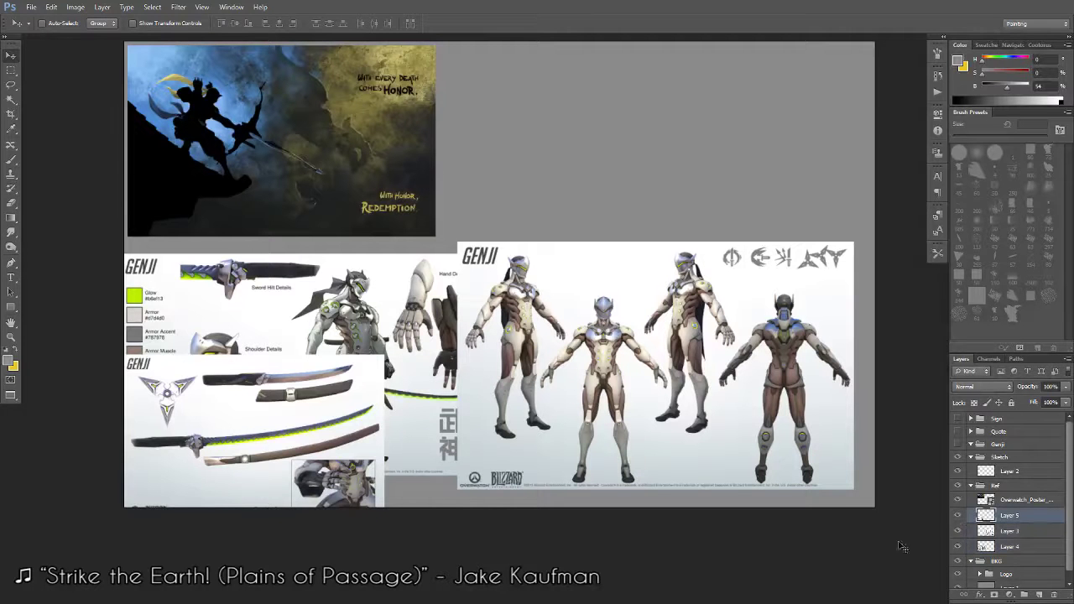
{"action": "left_click_drag", "start_coordinate": [464, 435], "coordinate": [906, 139]}
{"action": "left_click_drag", "start_coordinate": [751, 265], "coordinate": [736, 324]}
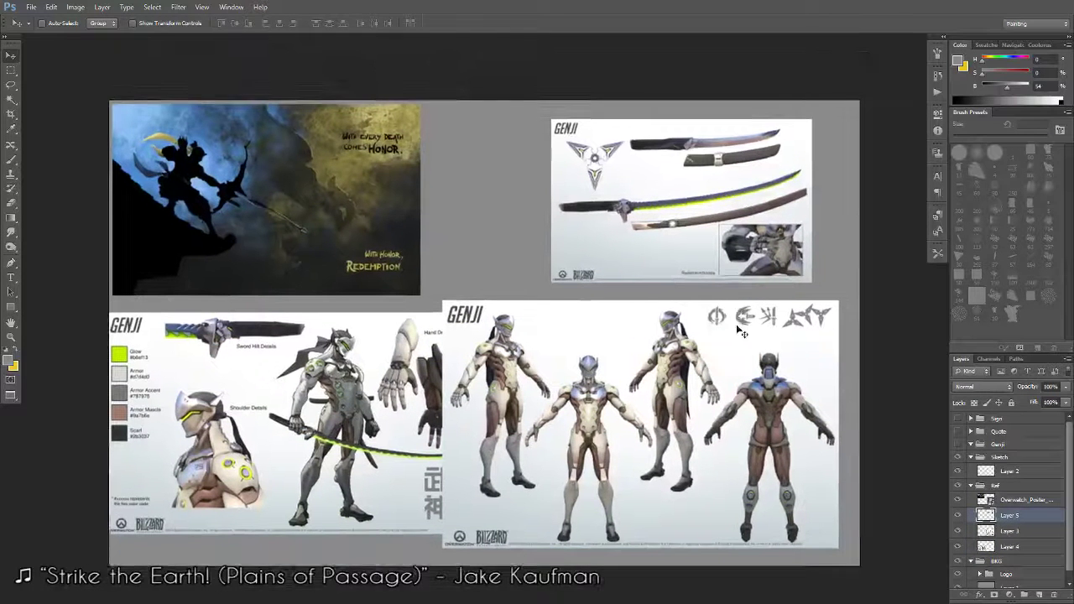
{"action": "scroll", "coordinate": [737, 324], "scroll_direction": "up", "scroll_amount": 1}
{"action": "scroll", "coordinate": [739, 353], "scroll_direction": "up", "scroll_amount": 1}
{"action": "scroll", "coordinate": [742, 383], "scroll_direction": "up", "scroll_amount": 1}
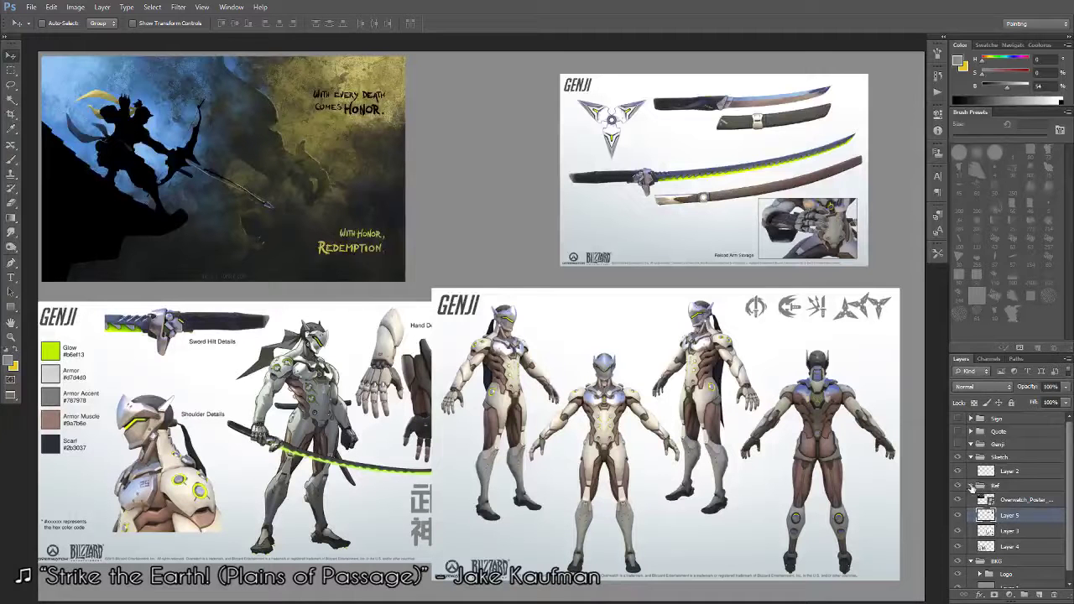
Select Layer 2 in Sketch and set up a small near-black brush.
{"action": "left_click", "coordinate": [971, 487]}
{"action": "left_click", "coordinate": [1007, 470]}
{"action": "key", "text": "b"}
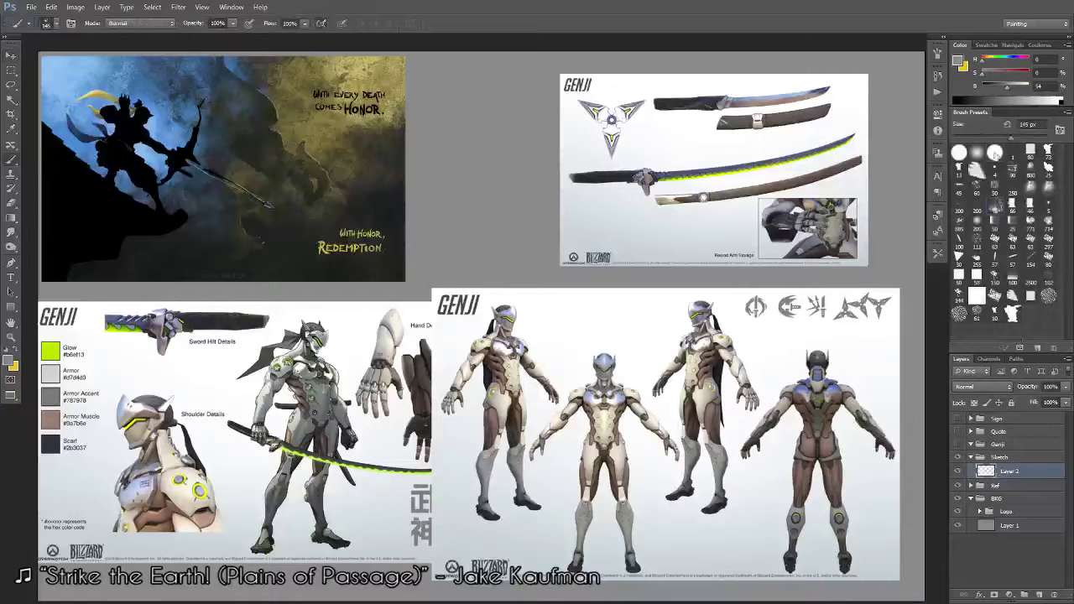
{"action": "left_click", "coordinate": [956, 100]}
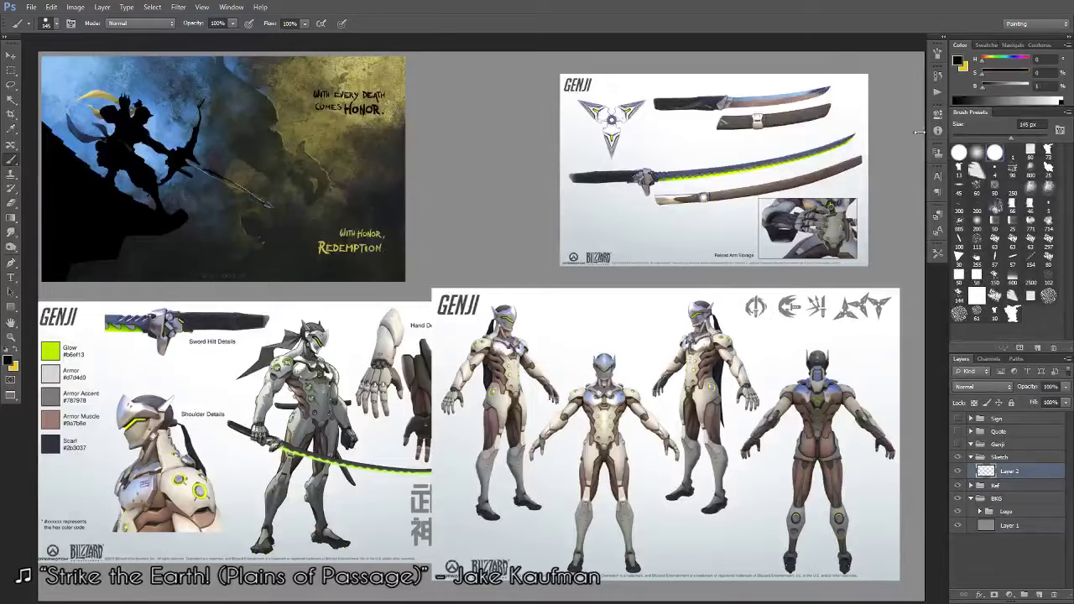
{"action": "right_click", "coordinate": [654, 288], "text": "alt+shift"}
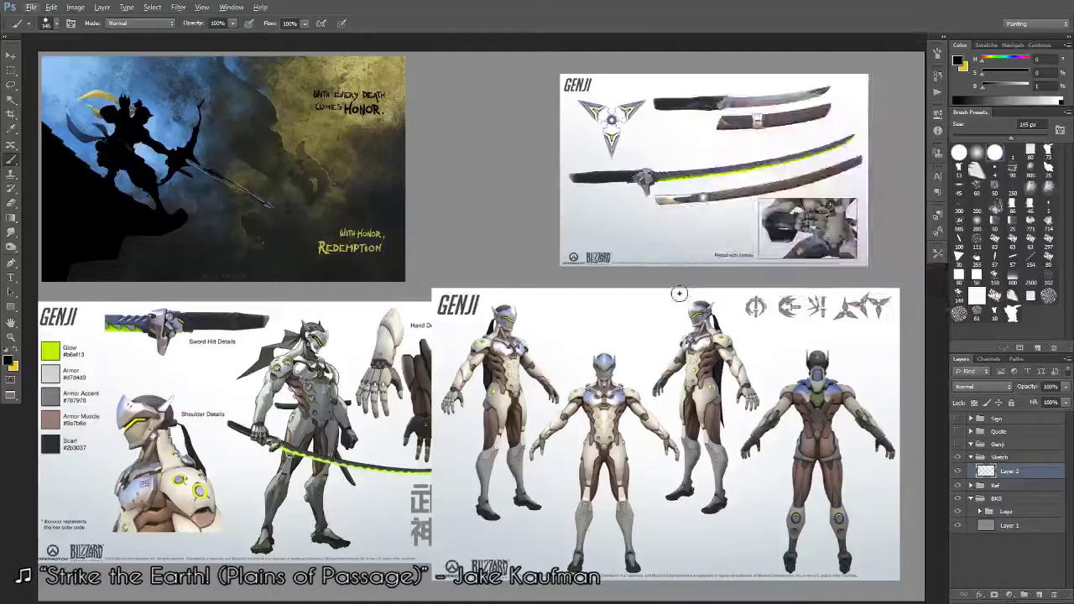
{"action": "right_click", "coordinate": [680, 293], "text": "alt+shift"}
{"action": "right_click", "coordinate": [627, 393], "text": "alt"}
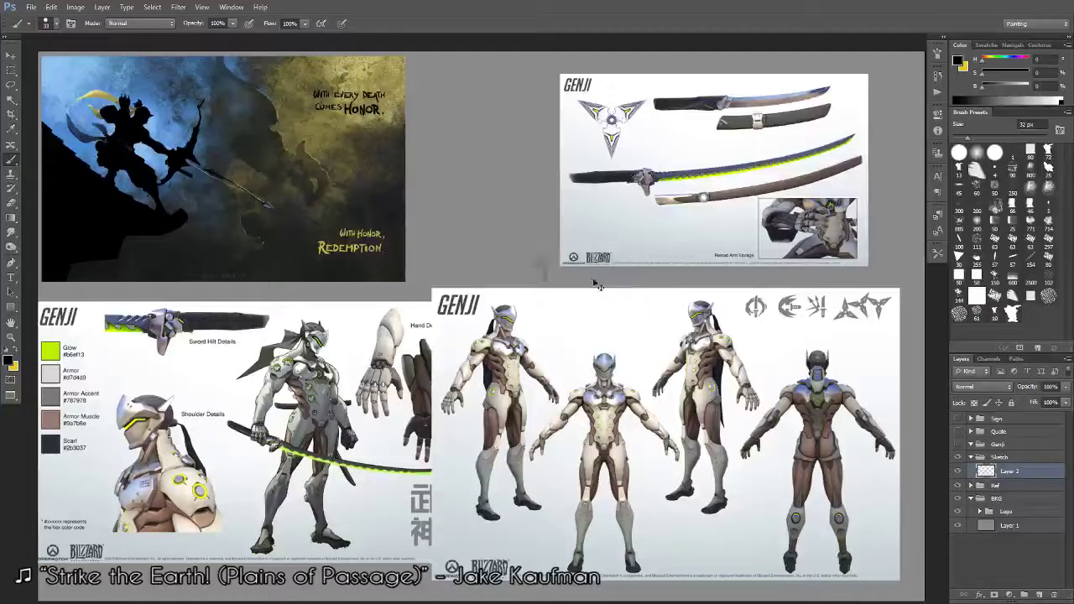
{"action": "right_click", "coordinate": [551, 284], "text": "alt"}
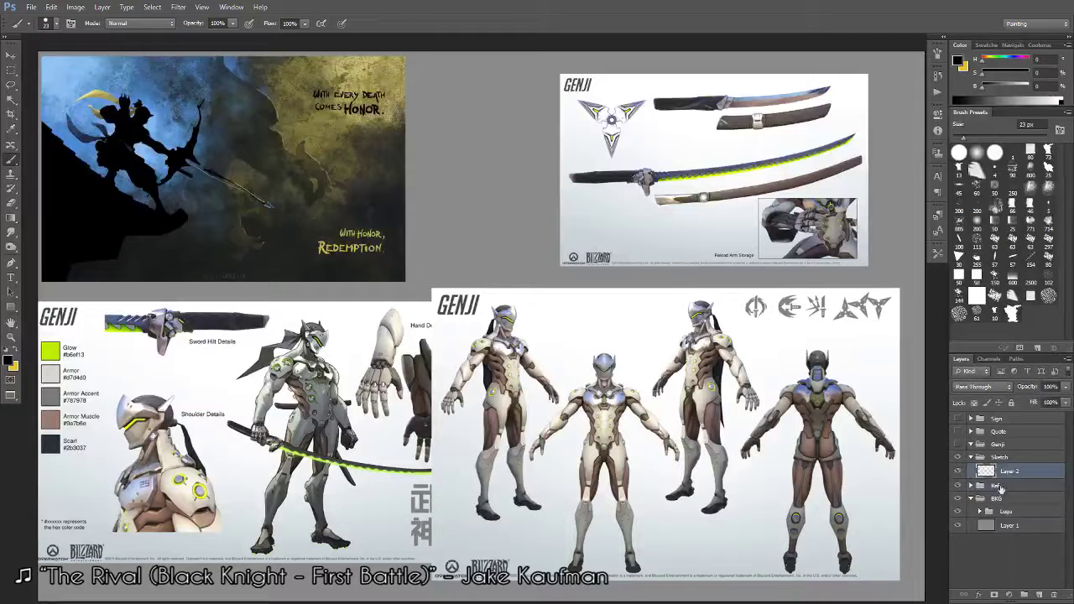
Lower the Ref group's opacity so the reference sheets fade behind the sketch.
{"action": "left_click", "coordinate": [997, 485]}
{"action": "left_click", "coordinate": [1049, 387]}
{"action": "type", "text": "50"}
{"action": "key", "text": "Return"}
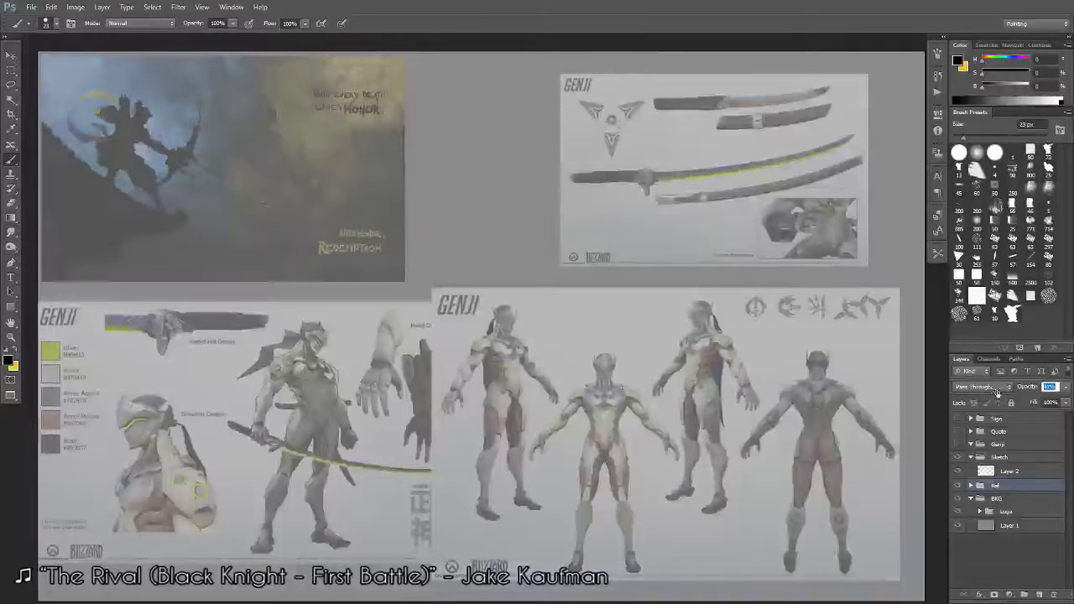
{"action": "left_click", "coordinate": [1011, 472]}
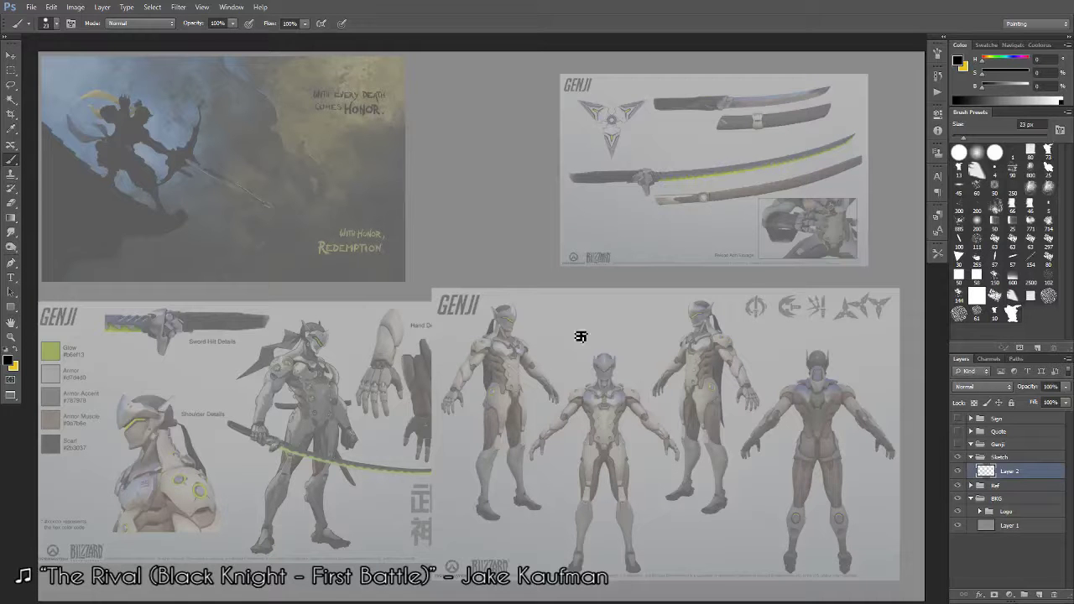
Slide all of the Ref group's reference images far to the left with the Move tool.
{"action": "left_click", "coordinate": [1008, 486]}
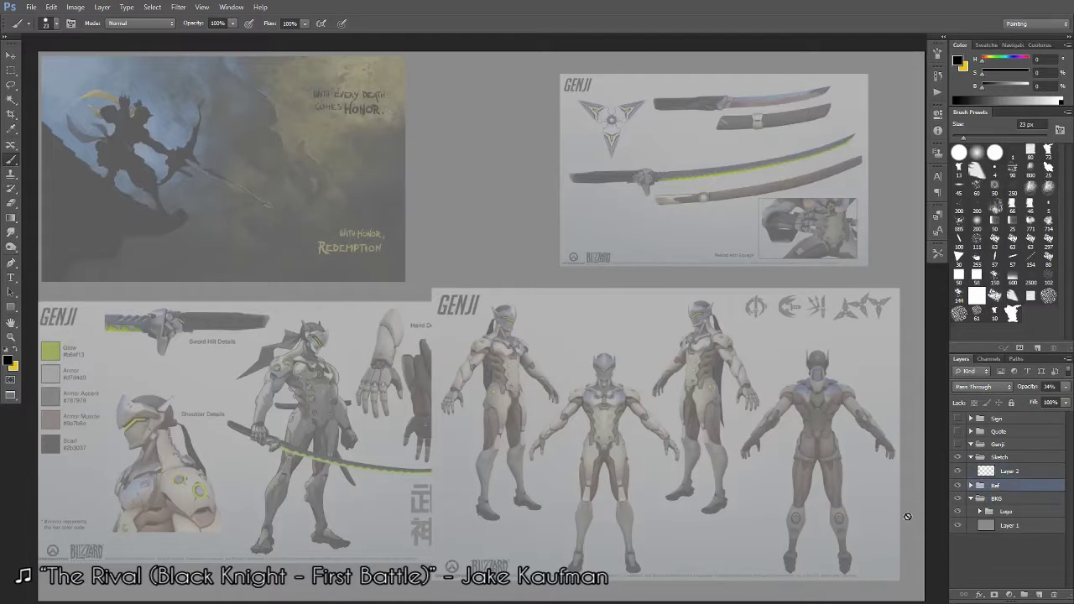
{"action": "left_click_drag", "start_coordinate": [793, 495], "coordinate": [694, 491]}
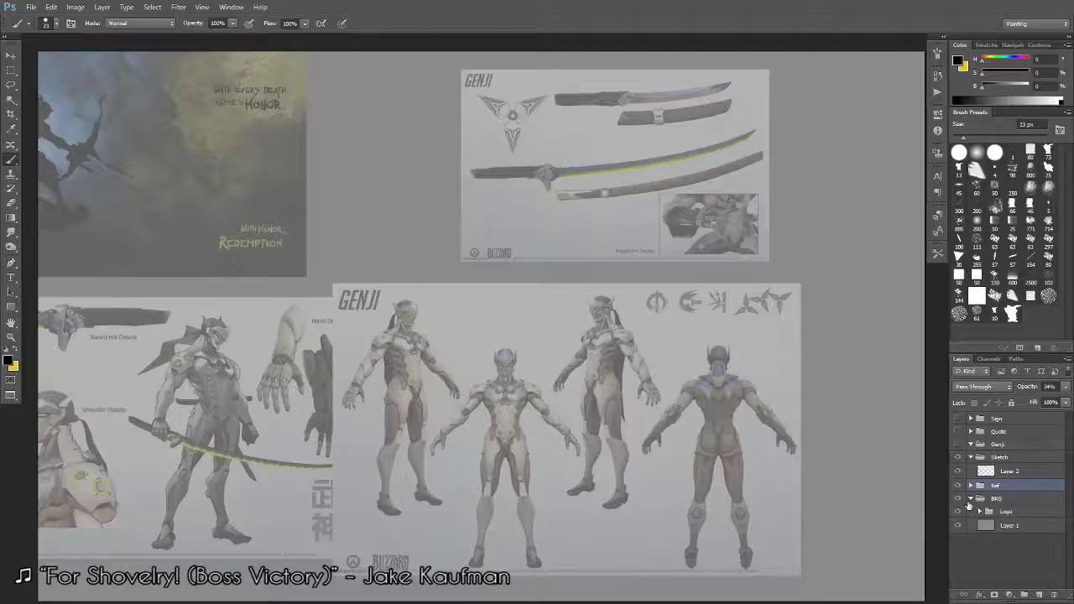
{"action": "key", "text": "ctrl+z"}
{"action": "key", "text": "v"}
{"action": "mouse_move", "coordinate": [804, 485]}
{"action": "left_mouse_down"}
{"action": "mouse_move", "coordinate": [410, 487]}
{"action": "mouse_move", "coordinate": [412, 503]}
{"action": "left_mouse_up"}
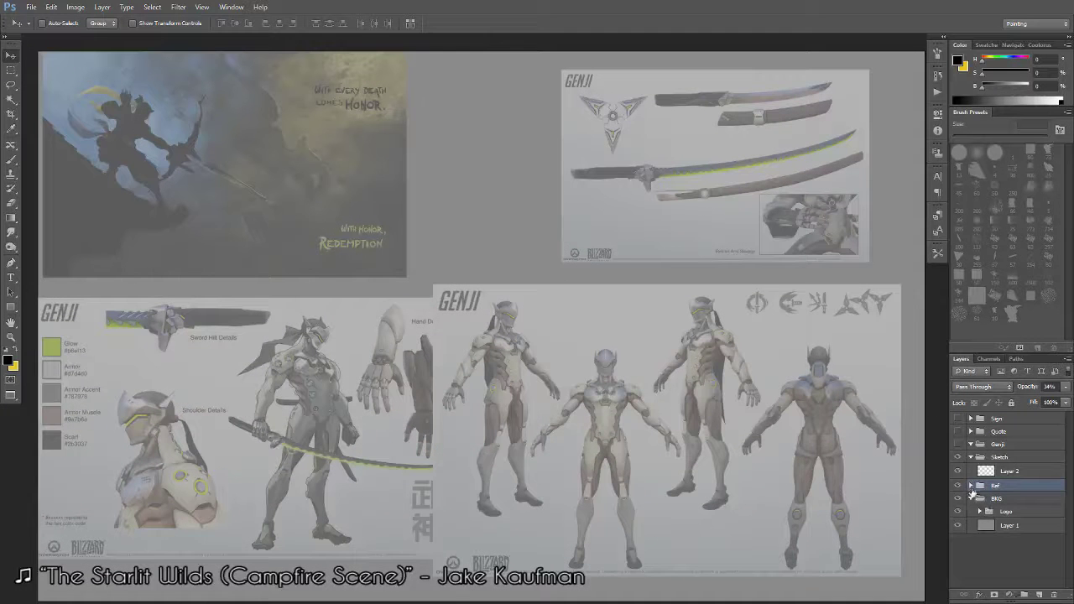
Move the Layer 5 weapon sheet and Layer 3 turnaround left beside the poster.
{"action": "left_click", "coordinate": [971, 486]}
{"action": "left_click", "coordinate": [1010, 515]}
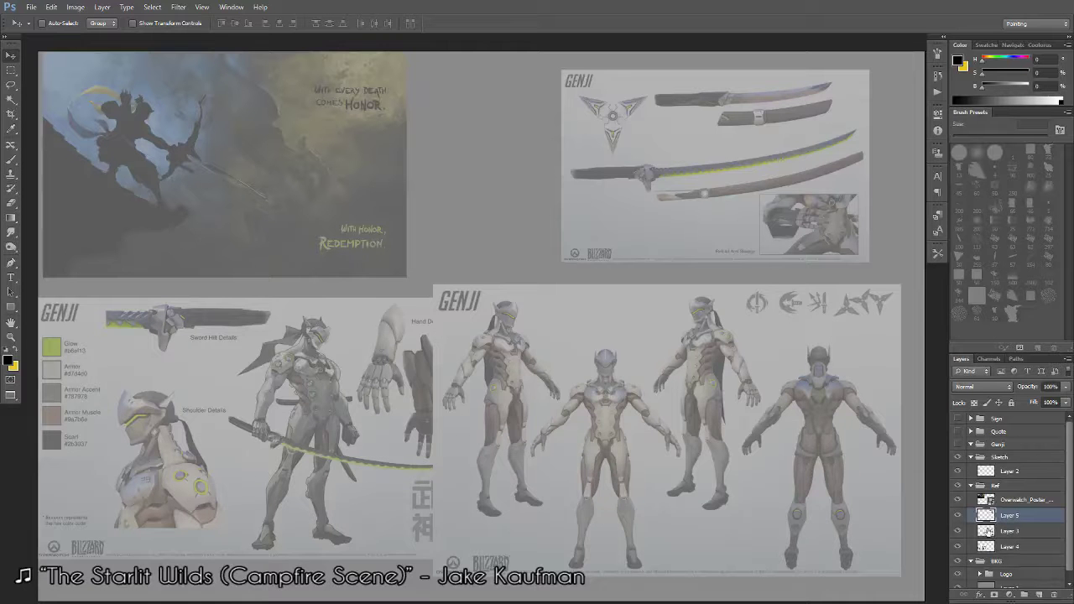
{"action": "left_click", "coordinate": [958, 531]}
{"action": "left_click", "coordinate": [991, 530], "text": "shift"}
{"action": "left_click_drag", "start_coordinate": [697, 505], "coordinate": [353, 518]}
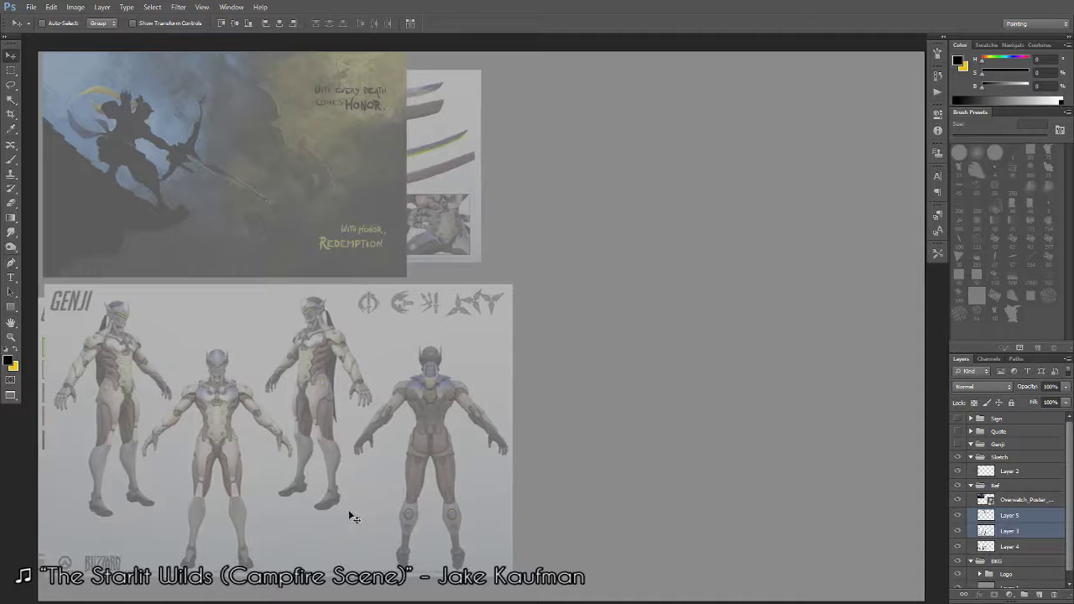
Reselect Layer 2 and switch to the Brush for sketching.
{"action": "left_click", "coordinate": [1030, 487]}
{"action": "key", "text": "alt+bracketright"}
{"action": "key", "text": "b"}
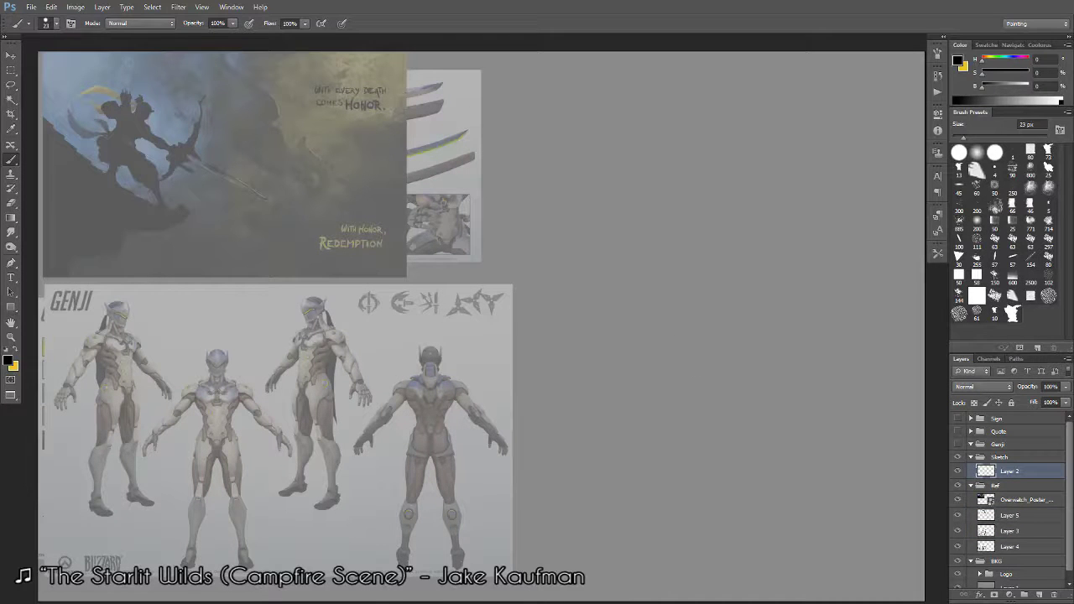
Rough in Genji's helmeted head with a diagonal stroke beneath it on the empty right side.
{"action": "scroll", "coordinate": [710, 348], "scroll_direction": "down", "scroll_amount": 1}
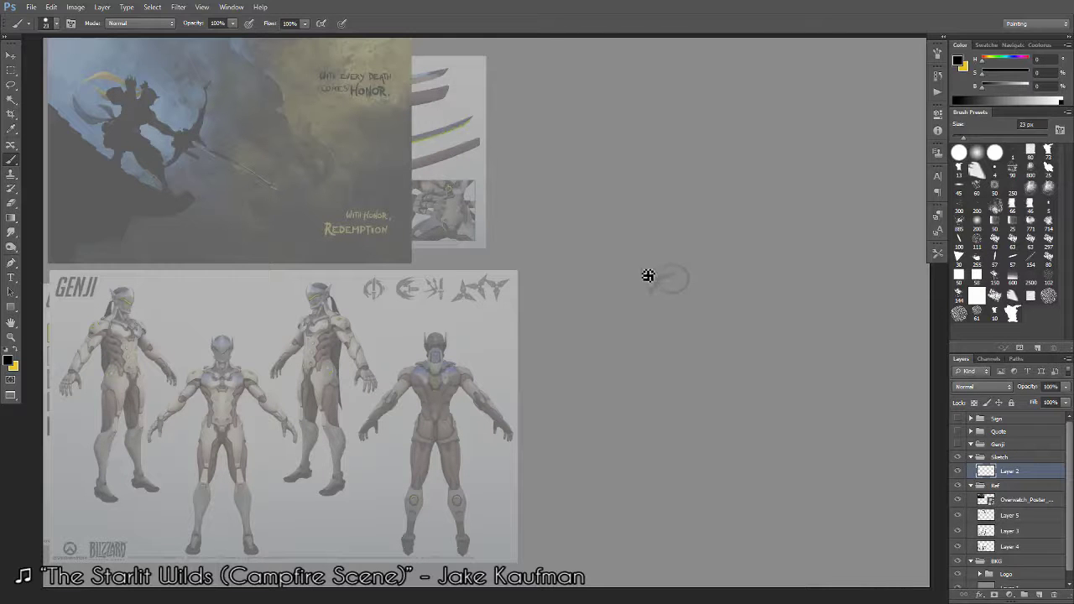
{"action": "mouse_move", "coordinate": [668, 254]}
{"action": "left_mouse_down"}
{"action": "mouse_move", "coordinate": [648, 281]}
{"action": "mouse_move", "coordinate": [674, 268]}
{"action": "mouse_move", "coordinate": [696, 292]}
{"action": "mouse_move", "coordinate": [707, 275]}
{"action": "mouse_move", "coordinate": [652, 295]}
{"action": "left_mouse_up"}
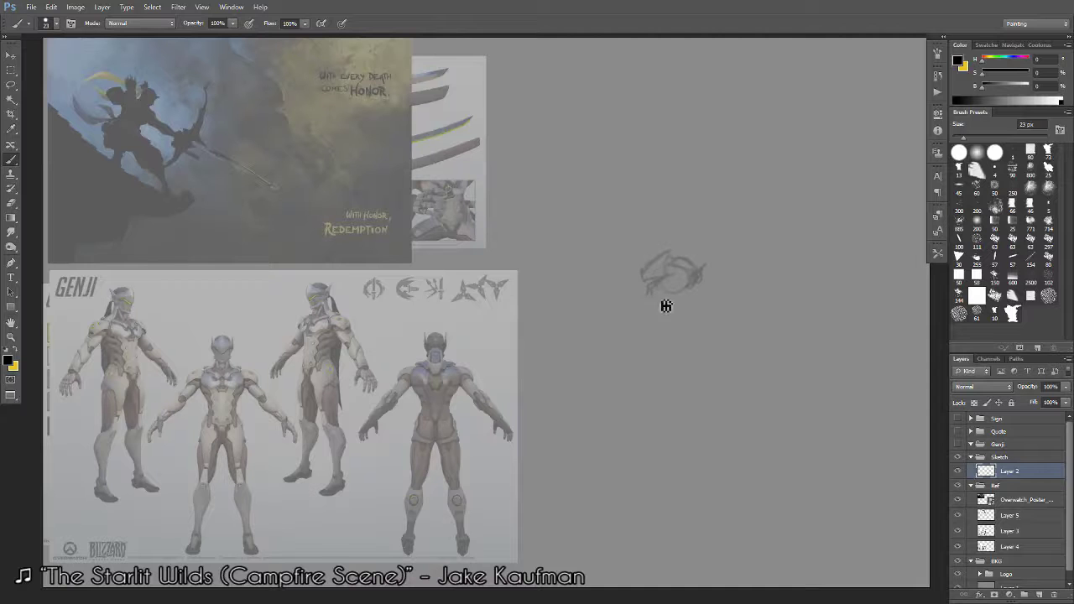
{"action": "left_click_drag", "start_coordinate": [650, 307], "coordinate": [698, 305]}
{"action": "left_click_drag", "start_coordinate": [672, 319], "coordinate": [668, 340]}
{"action": "mouse_move", "coordinate": [665, 277]}
{"action": "left_mouse_down"}
{"action": "mouse_move", "coordinate": [643, 288]}
{"action": "mouse_move", "coordinate": [679, 260]}
{"action": "left_mouse_up"}
Restore the erased visor lines and resize the eraser to about 58 px for touch-ups.
{"action": "key", "text": "e"}
{"action": "key", "text": "ctrl+z"}
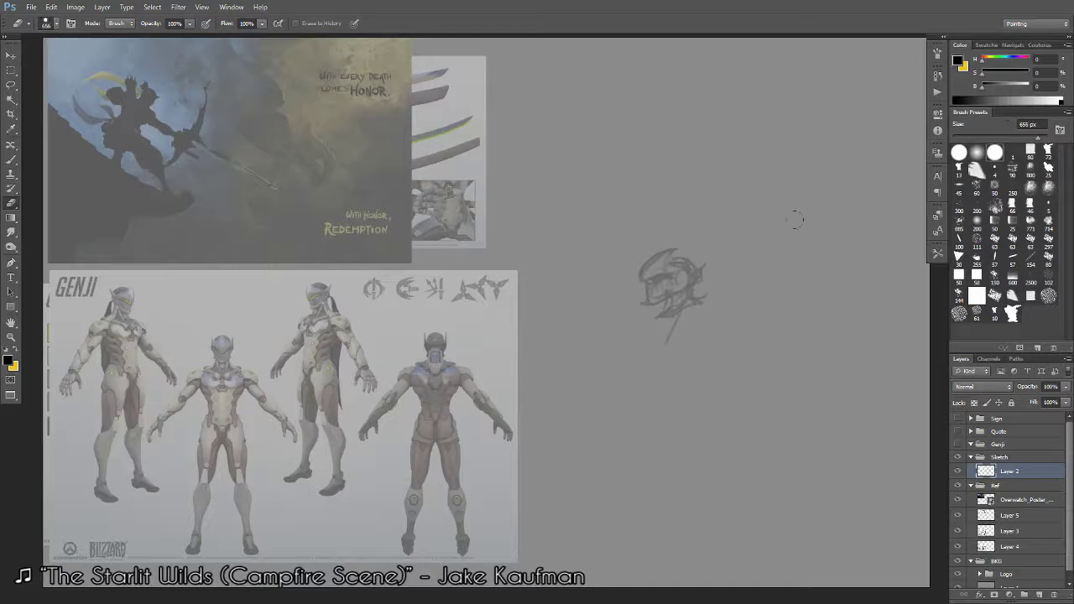
{"action": "left_click_drag", "start_coordinate": [660, 308], "coordinate": [610, 339]}
{"action": "key", "text": "b"}
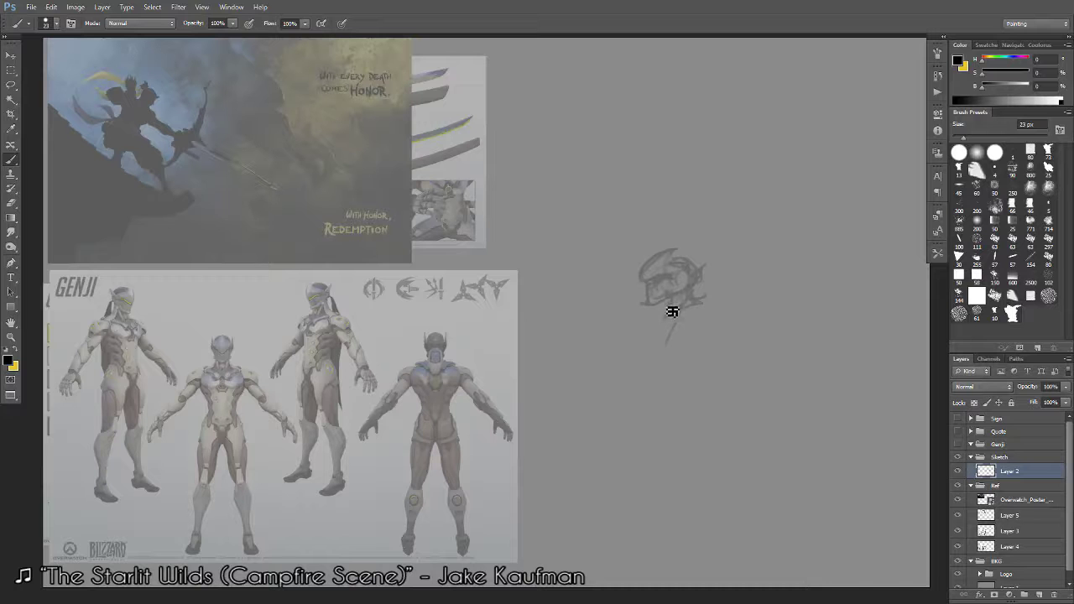
{"action": "key", "text": "e"}
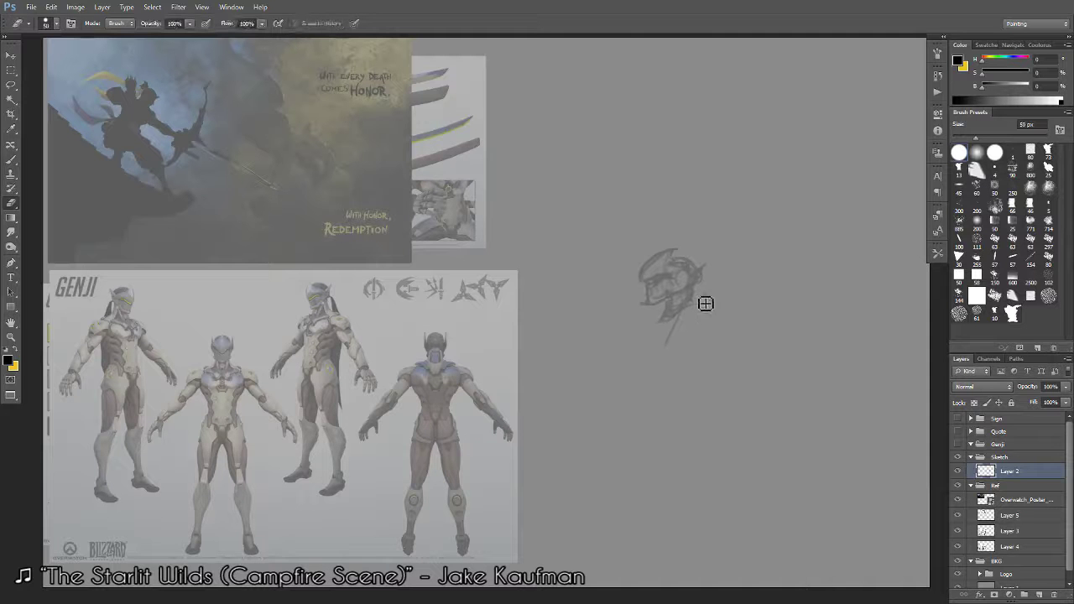
{"action": "key", "text": "b"}
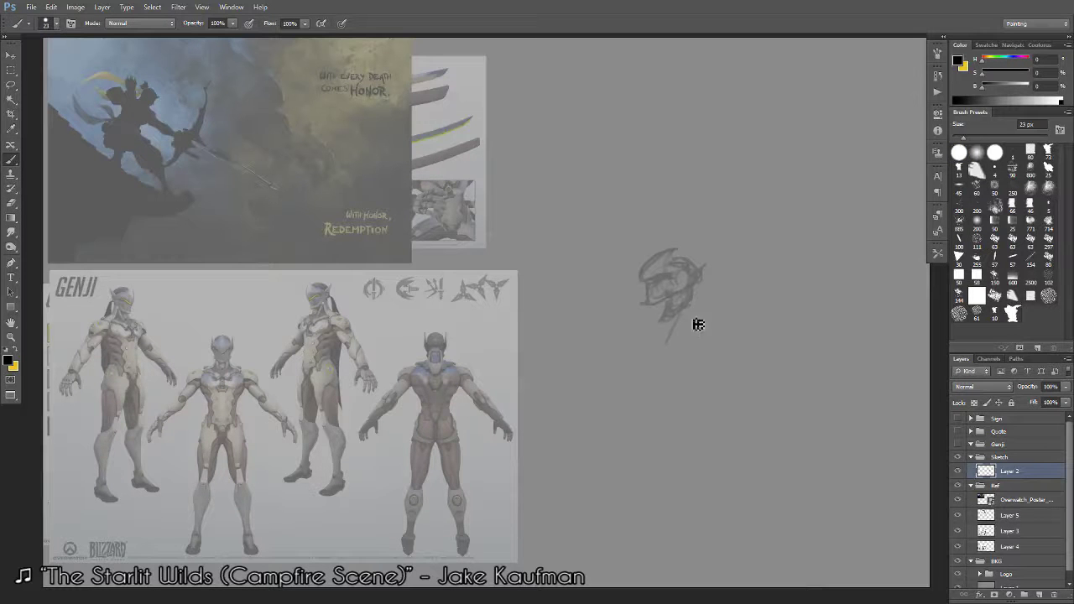
Rotate the head sketch about 10 degrees with Free Transform.
{"action": "key", "text": "ctrl+t"}
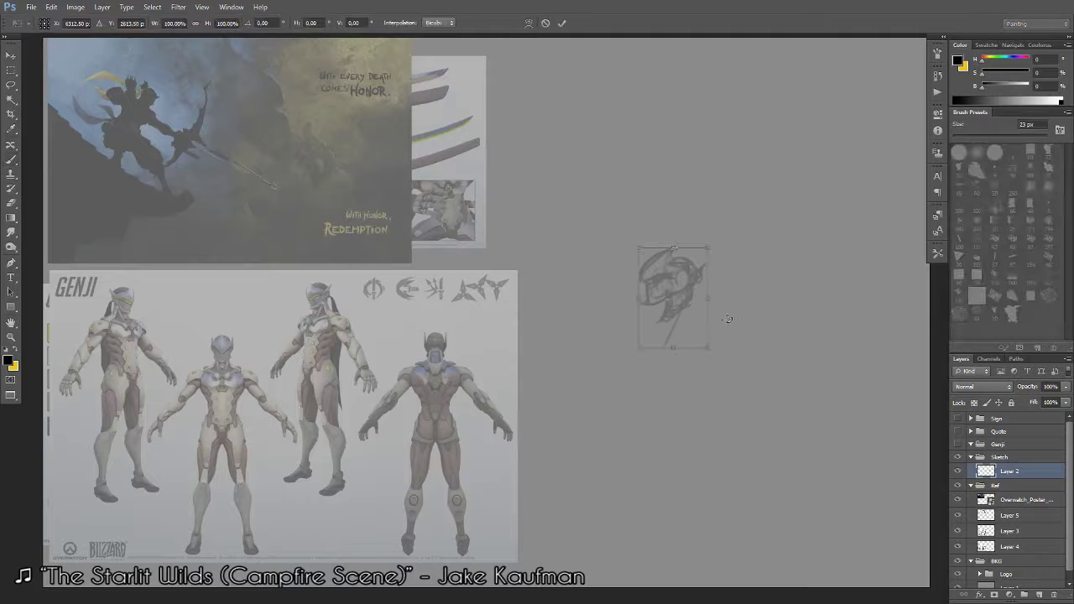
{"action": "mouse_move", "coordinate": [727, 332]}
{"action": "left_mouse_down"}
{"action": "mouse_move", "coordinate": [736, 320]}
{"action": "mouse_move", "coordinate": [676, 345]}
{"action": "left_mouse_up"}
{"action": "key", "text": "Return"}
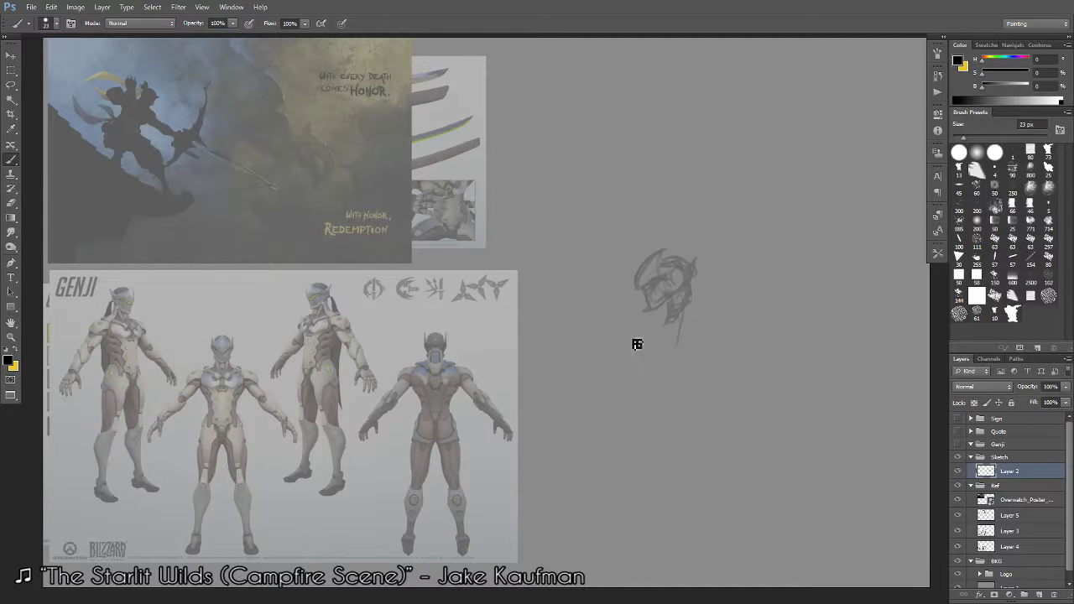
Darken the visor lines and sketch the right side of the head.
{"action": "left_click_drag", "start_coordinate": [663, 277], "coordinate": [677, 346]}
{"action": "key", "text": "ctrl+z"}
{"action": "key", "text": "e"}
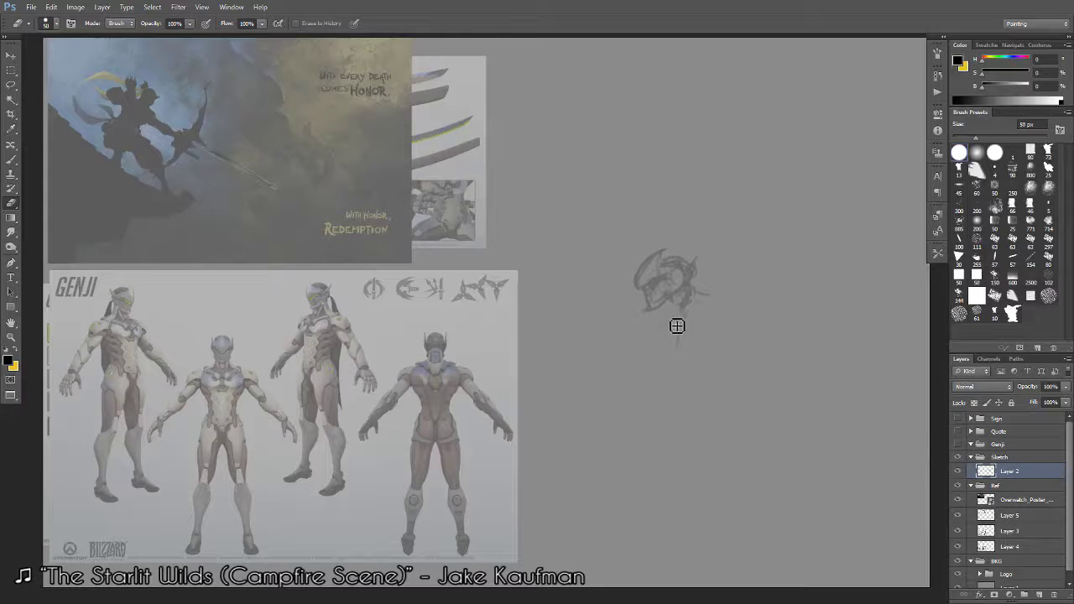
{"action": "key", "text": "b"}
{"action": "mouse_move", "coordinate": [684, 320]}
{"action": "left_mouse_down"}
{"action": "mouse_move", "coordinate": [686, 307]}
{"action": "mouse_move", "coordinate": [691, 322]}
{"action": "mouse_move", "coordinate": [711, 295]}
{"action": "mouse_move", "coordinate": [741, 289]}
{"action": "left_mouse_up"}
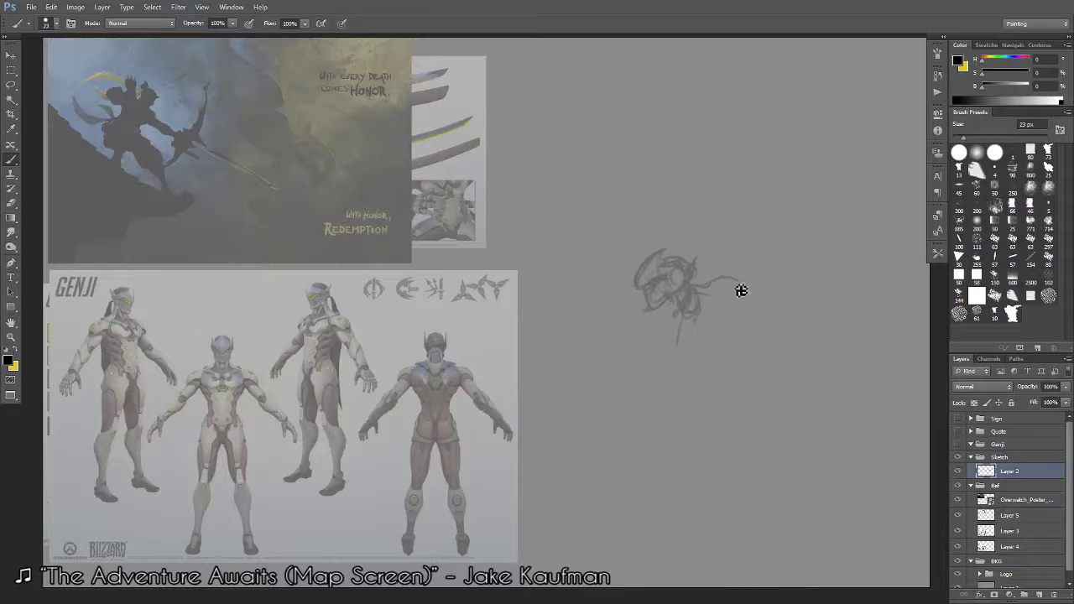
Rough in the lunging body: reaching arm, torso, lower back, legs and hip.
{"action": "left_click_drag", "start_coordinate": [671, 339], "coordinate": [737, 277]}
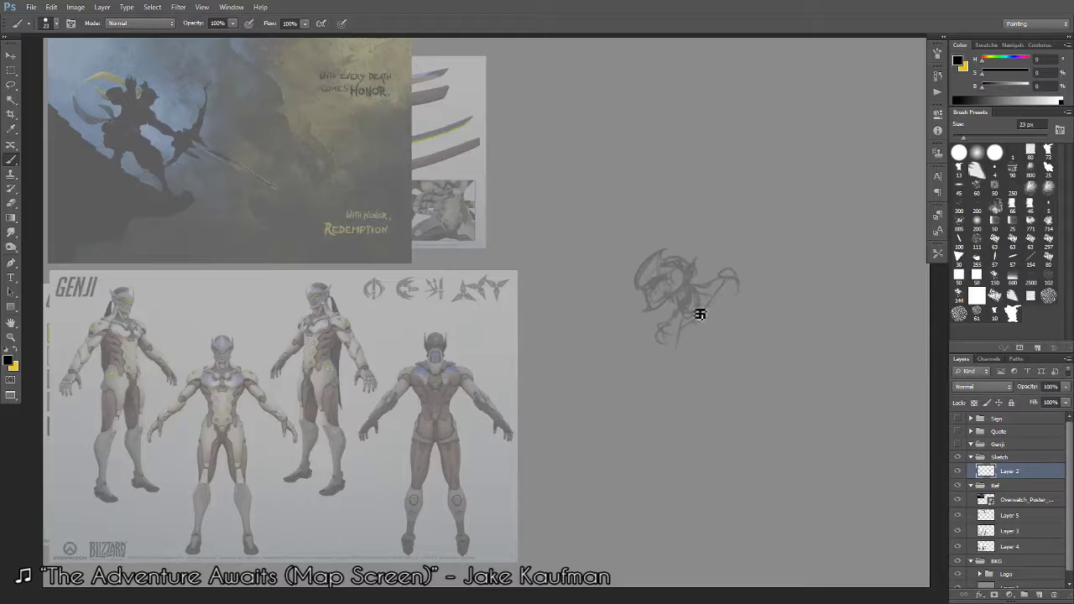
{"action": "mouse_move", "coordinate": [707, 337]}
{"action": "left_mouse_down"}
{"action": "mouse_move", "coordinate": [746, 350]}
{"action": "mouse_move", "coordinate": [737, 370]}
{"action": "left_mouse_up"}
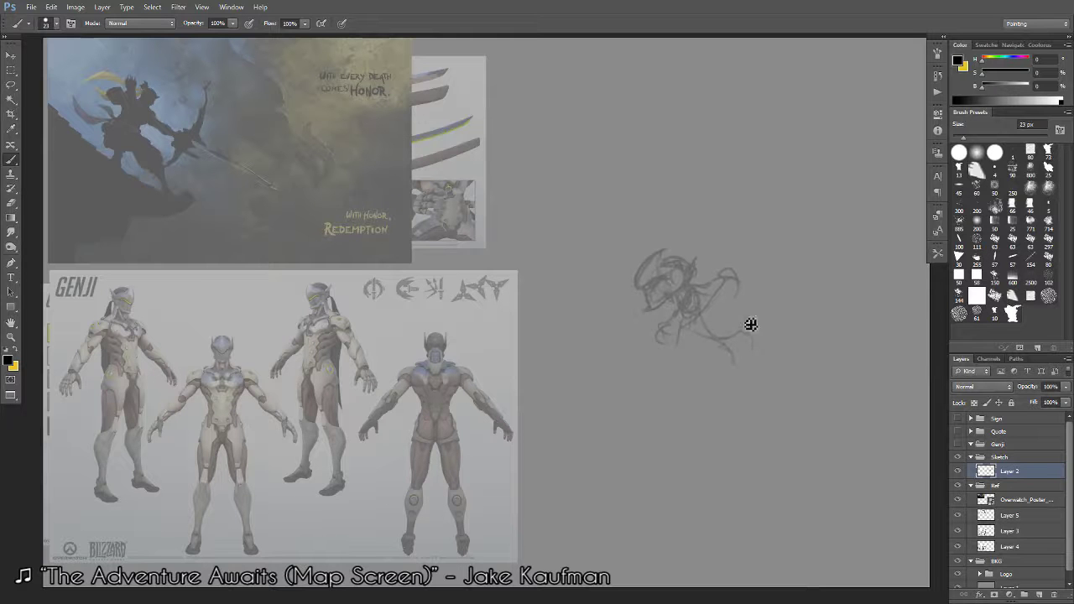
{"action": "mouse_move", "coordinate": [751, 324]}
{"action": "left_mouse_down"}
{"action": "mouse_move", "coordinate": [776, 347]}
{"action": "mouse_move", "coordinate": [739, 367]}
{"action": "mouse_move", "coordinate": [677, 347]}
{"action": "mouse_move", "coordinate": [698, 360]}
{"action": "mouse_move", "coordinate": [740, 292]}
{"action": "mouse_move", "coordinate": [757, 310]}
{"action": "mouse_move", "coordinate": [699, 362]}
{"action": "left_mouse_up"}
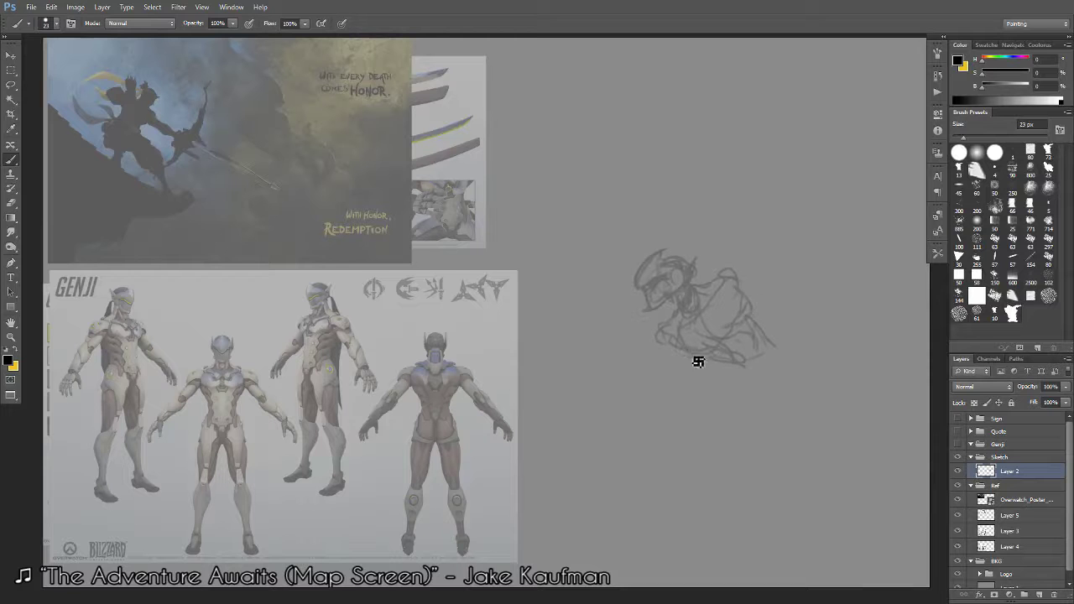
{"action": "mouse_move", "coordinate": [742, 293]}
{"action": "left_mouse_down"}
{"action": "mouse_move", "coordinate": [745, 325]}
{"action": "mouse_move", "coordinate": [751, 302]}
{"action": "mouse_move", "coordinate": [761, 311]}
{"action": "mouse_move", "coordinate": [708, 362]}
{"action": "mouse_move", "coordinate": [761, 355]}
{"action": "mouse_move", "coordinate": [763, 372]}
{"action": "mouse_move", "coordinate": [778, 374]}
{"action": "mouse_move", "coordinate": [768, 394]}
{"action": "mouse_move", "coordinate": [738, 367]}
{"action": "mouse_move", "coordinate": [727, 394]}
{"action": "mouse_move", "coordinate": [772, 347]}
{"action": "mouse_move", "coordinate": [829, 400]}
{"action": "mouse_move", "coordinate": [843, 433]}
{"action": "mouse_move", "coordinate": [780, 401]}
{"action": "mouse_move", "coordinate": [848, 435]}
{"action": "left_mouse_up"}
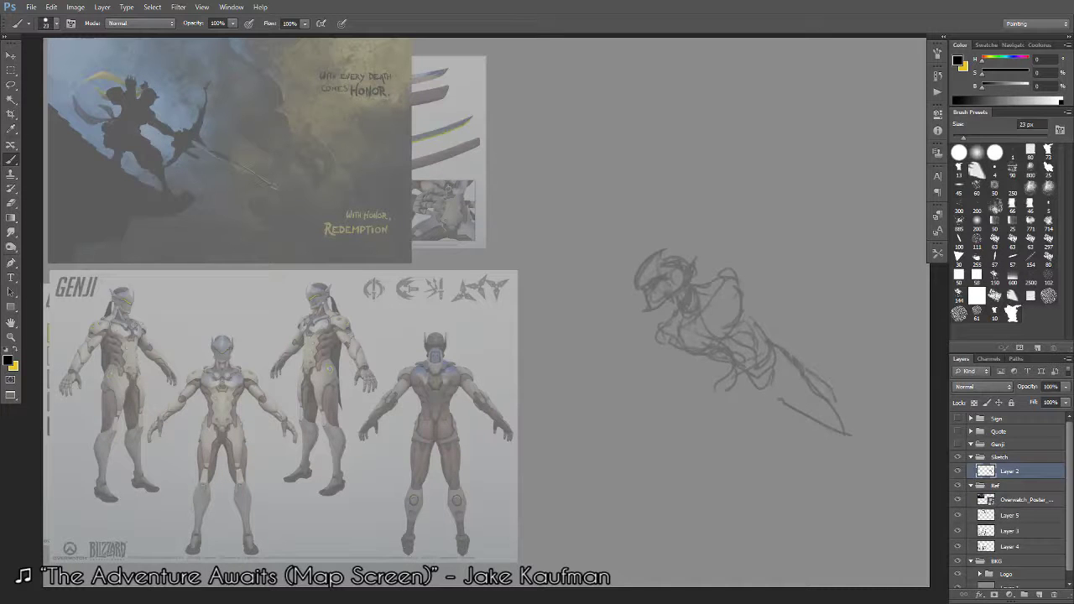
{"action": "left_click_drag", "start_coordinate": [790, 355], "coordinate": [816, 387]}
{"action": "left_click_drag", "start_coordinate": [722, 391], "coordinate": [751, 410]}
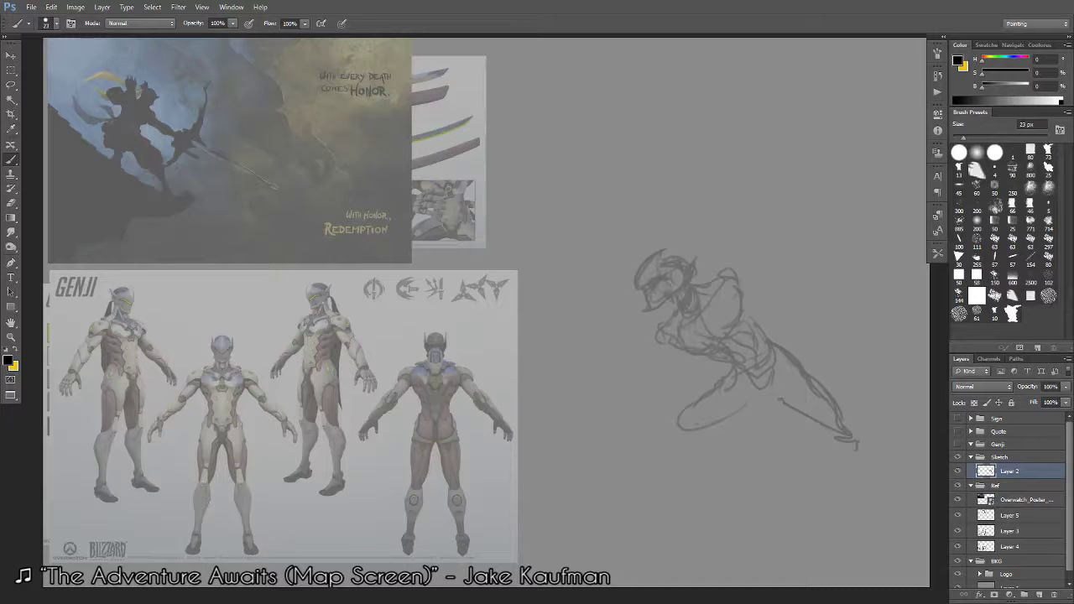
{"action": "left_click_drag", "start_coordinate": [678, 420], "coordinate": [644, 453]}
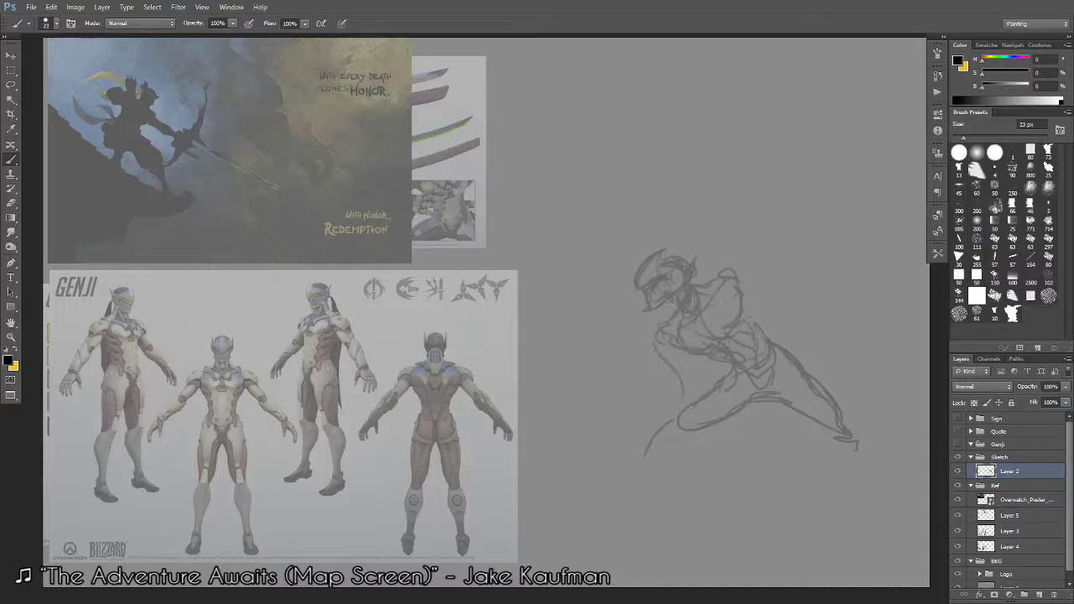
{"action": "left_click_drag", "start_coordinate": [667, 351], "coordinate": [693, 382]}
{"action": "left_click_drag", "start_coordinate": [670, 338], "coordinate": [686, 391]}
Remove the stray hip stroke and sketch the shoulder, back line and front thigh.
{"action": "key", "text": "ctrl+z"}
{"action": "mouse_move", "coordinate": [713, 277]}
{"action": "left_mouse_down"}
{"action": "mouse_move", "coordinate": [747, 276]}
{"action": "mouse_move", "coordinate": [768, 296]}
{"action": "mouse_move", "coordinate": [811, 302]}
{"action": "mouse_move", "coordinate": [796, 309]}
{"action": "mouse_move", "coordinate": [822, 311]}
{"action": "mouse_move", "coordinate": [734, 302]}
{"action": "left_mouse_up"}
{"action": "scroll", "coordinate": [735, 302], "scroll_direction": "up", "scroll_amount": 2}
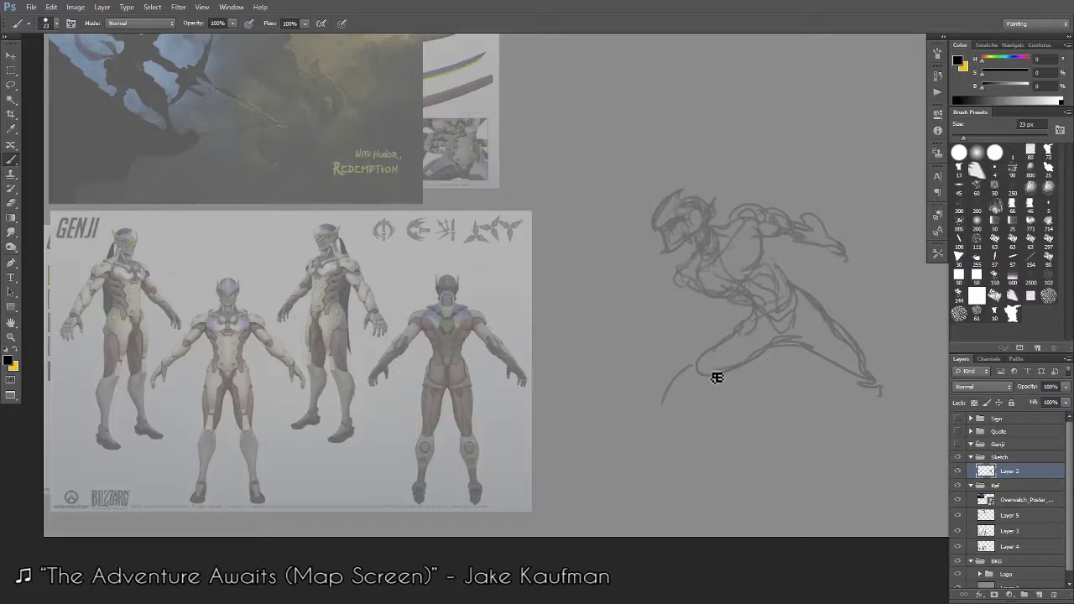
{"action": "mouse_move", "coordinate": [715, 377]}
{"action": "left_mouse_down"}
{"action": "mouse_move", "coordinate": [688, 377]}
{"action": "mouse_move", "coordinate": [672, 408]}
{"action": "mouse_move", "coordinate": [689, 421]}
{"action": "mouse_move", "coordinate": [707, 396]}
{"action": "left_mouse_up"}
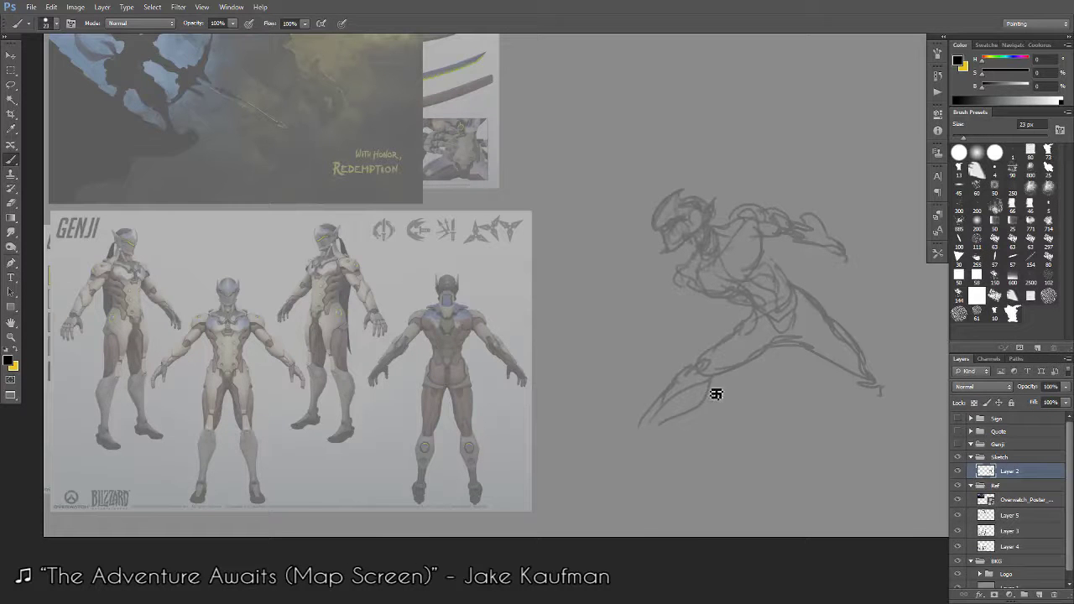
{"action": "key", "text": "e"}
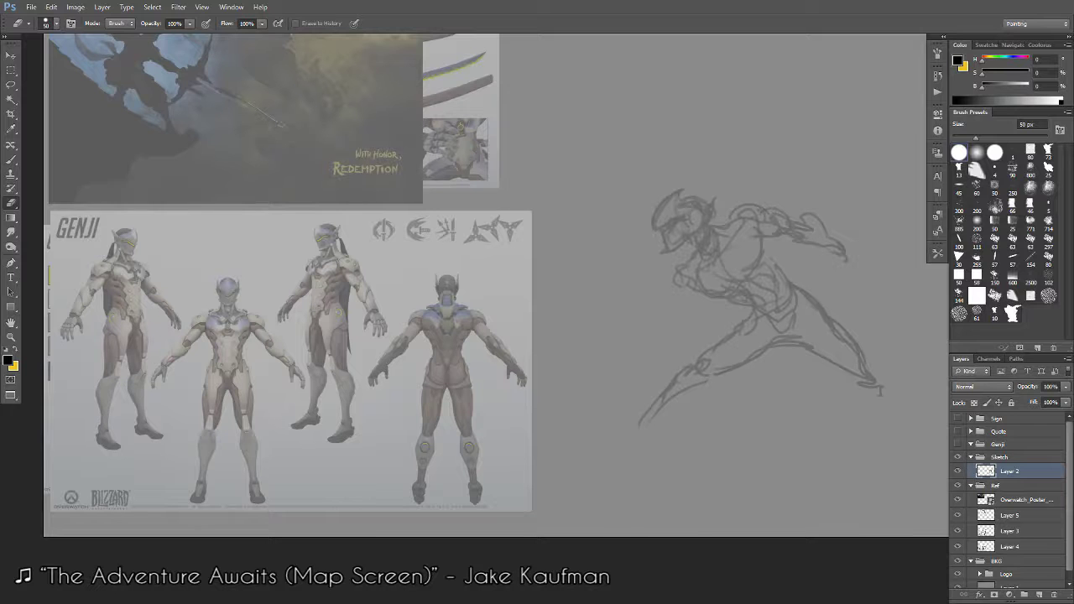
{"action": "key", "text": "b"}
Extend the front leg down-left, shape the back leg and foot, and sketch the reaching hand.
{"action": "mouse_move", "coordinate": [647, 434]}
{"action": "left_mouse_down"}
{"action": "mouse_move", "coordinate": [619, 442]}
{"action": "mouse_move", "coordinate": [633, 443]}
{"action": "left_mouse_up"}
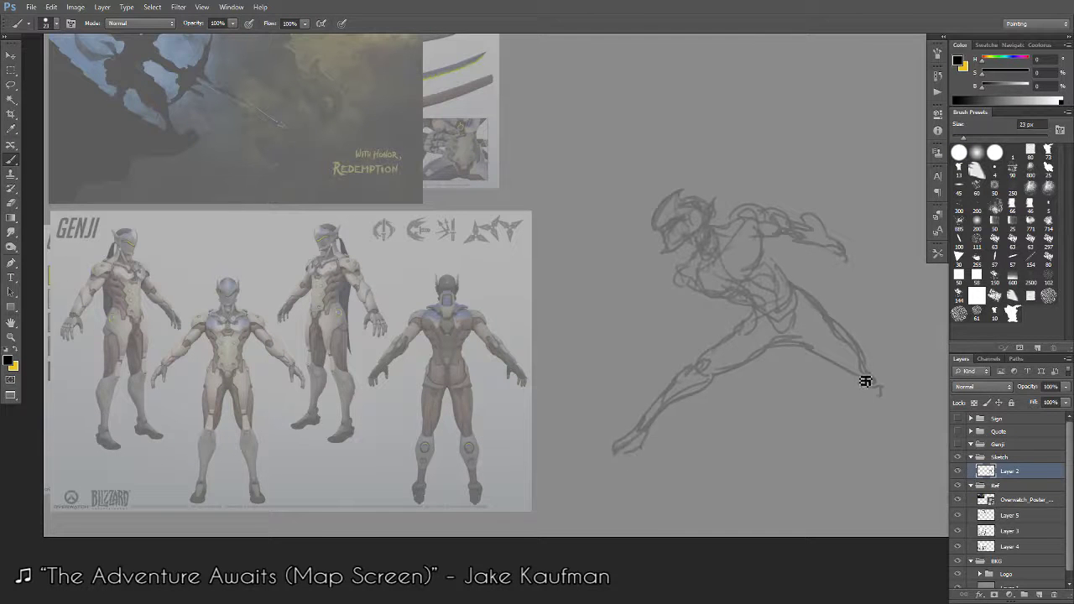
{"action": "left_click_drag", "start_coordinate": [866, 382], "coordinate": [809, 388]}
{"action": "mouse_move", "coordinate": [879, 388]}
{"action": "left_mouse_down"}
{"action": "mouse_move", "coordinate": [818, 403]}
{"action": "mouse_move", "coordinate": [852, 421]}
{"action": "mouse_move", "coordinate": [835, 389]}
{"action": "mouse_move", "coordinate": [878, 403]}
{"action": "left_mouse_up"}
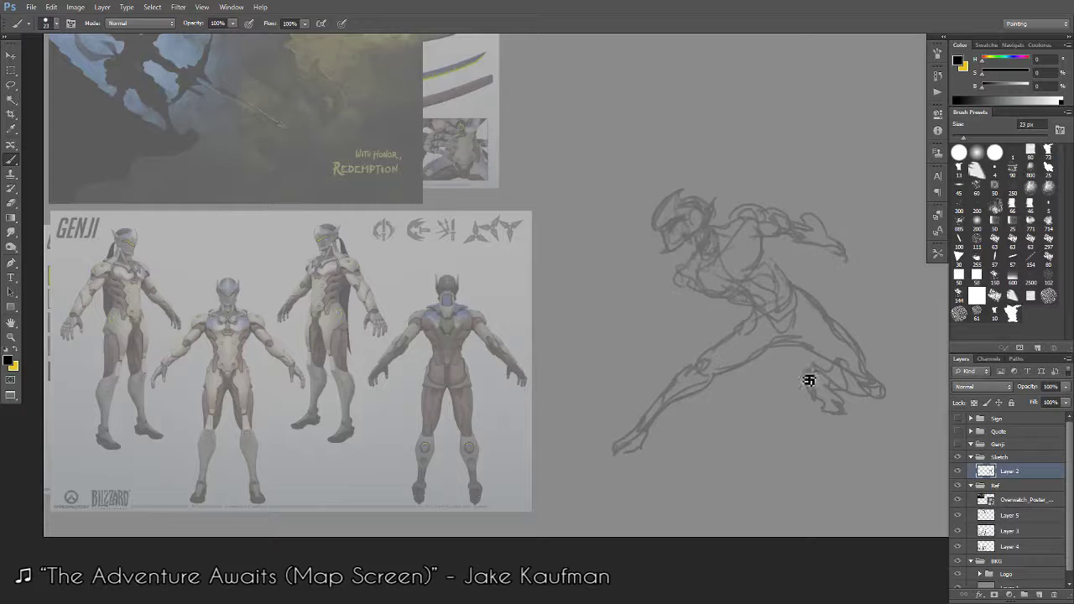
{"action": "left_click_drag", "start_coordinate": [825, 404], "coordinate": [840, 413]}
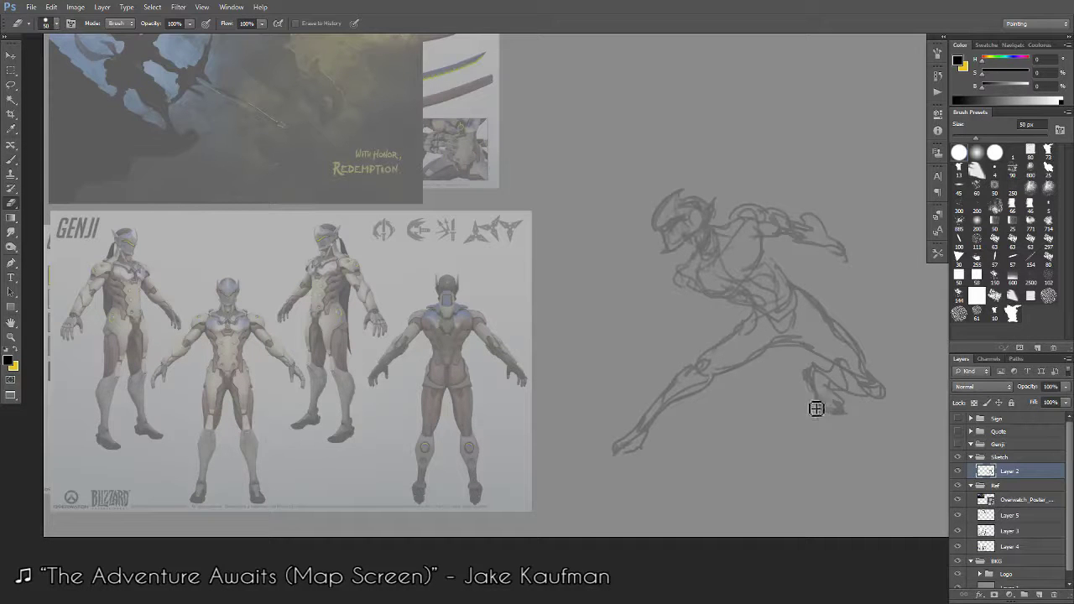
{"action": "left_click_drag", "start_coordinate": [815, 408], "coordinate": [822, 412]}
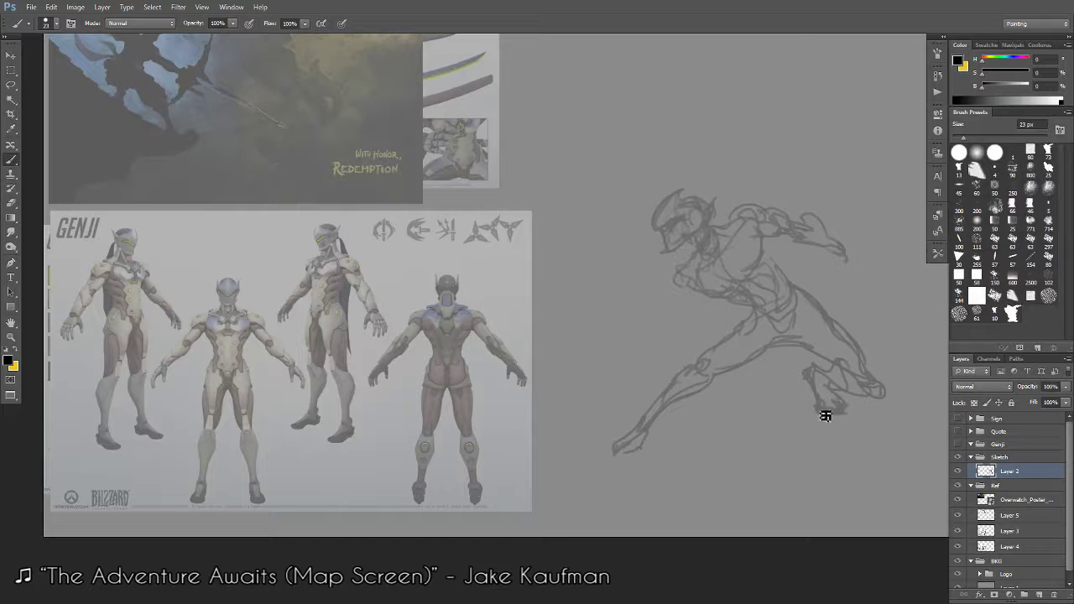
{"action": "left_click_drag", "start_coordinate": [641, 436], "coordinate": [619, 446]}
{"action": "left_click_drag", "start_coordinate": [611, 452], "coordinate": [613, 456]}
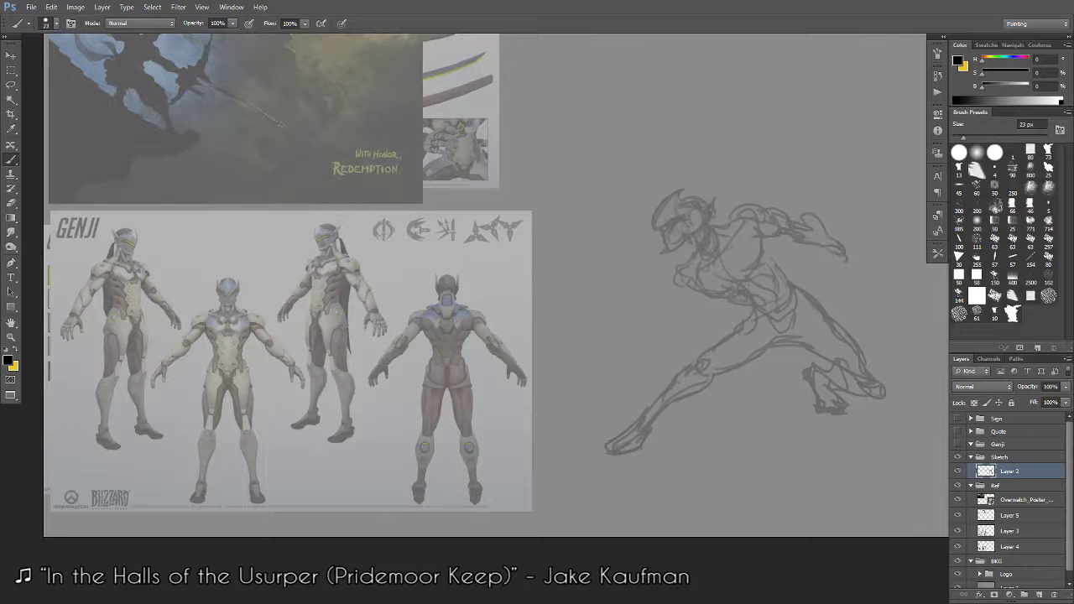
Lasso the lower-left arm and shift it further down-left.
{"action": "key", "text": "l"}
{"action": "left_click_drag", "start_coordinate": [625, 411], "coordinate": [661, 435]}
{"action": "key", "text": "ctrl+d"}
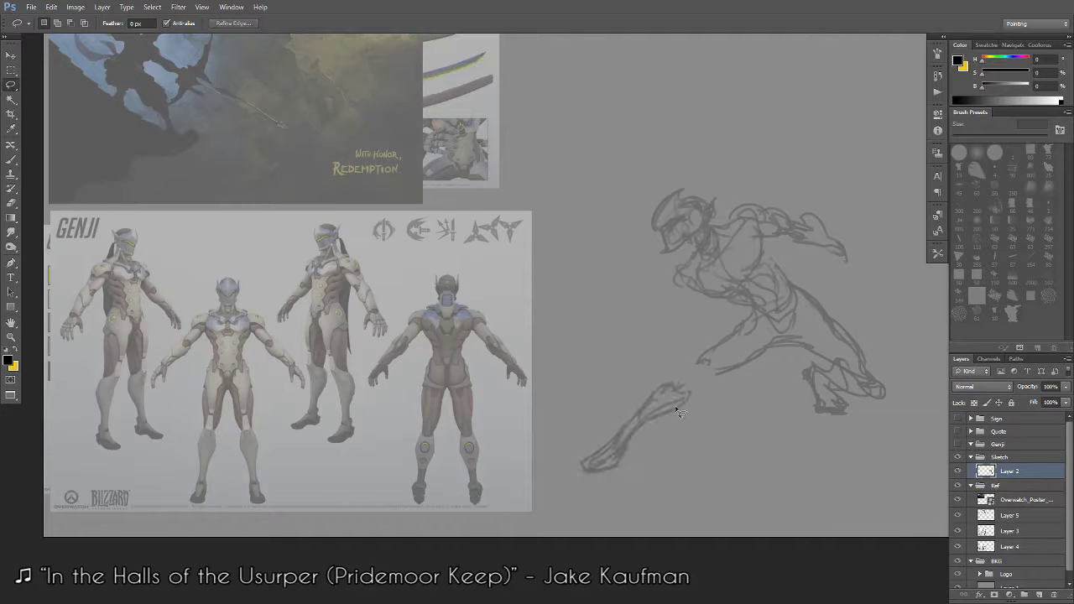
{"action": "key", "text": "b"}
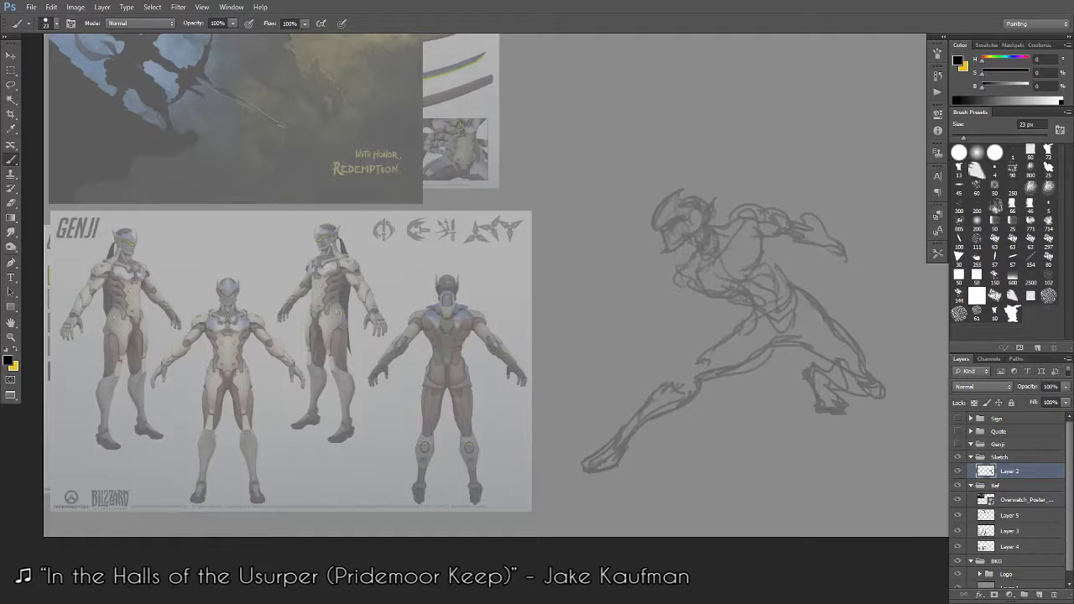
Redraw the forearm and fist and add a short shoulder stroke.
{"action": "left_click_drag", "start_coordinate": [705, 382], "coordinate": [727, 373]}
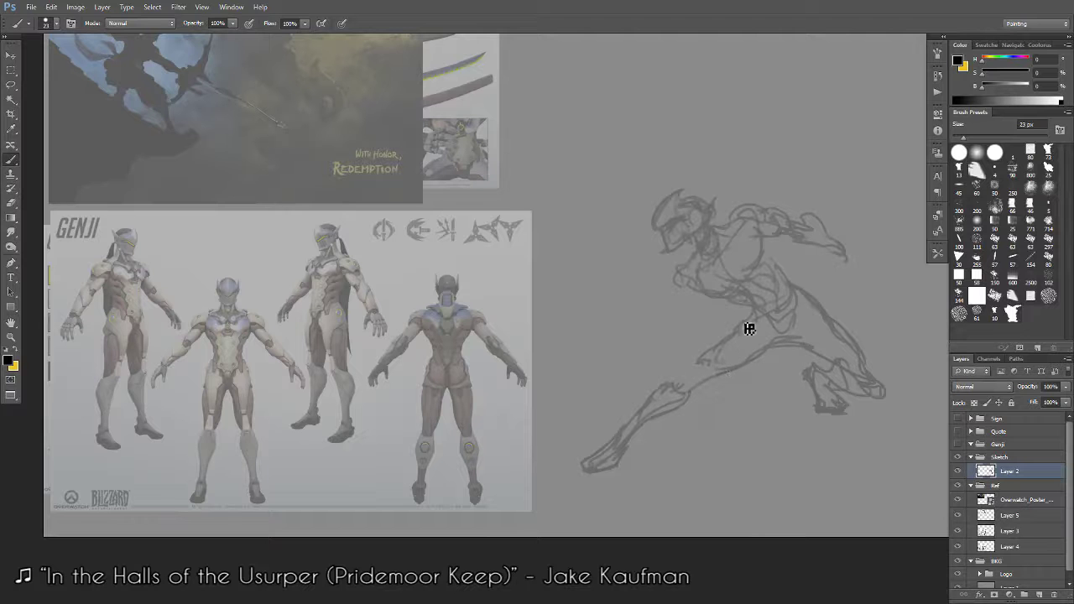
{"action": "mouse_move", "coordinate": [751, 328]}
{"action": "left_mouse_down"}
{"action": "mouse_move", "coordinate": [704, 361]}
{"action": "mouse_move", "coordinate": [758, 313]}
{"action": "left_mouse_up"}
{"action": "mouse_move", "coordinate": [697, 365]}
{"action": "left_mouse_down"}
{"action": "mouse_move", "coordinate": [680, 383]}
{"action": "mouse_move", "coordinate": [781, 428]}
{"action": "left_mouse_up"}
{"action": "key", "text": "z"}
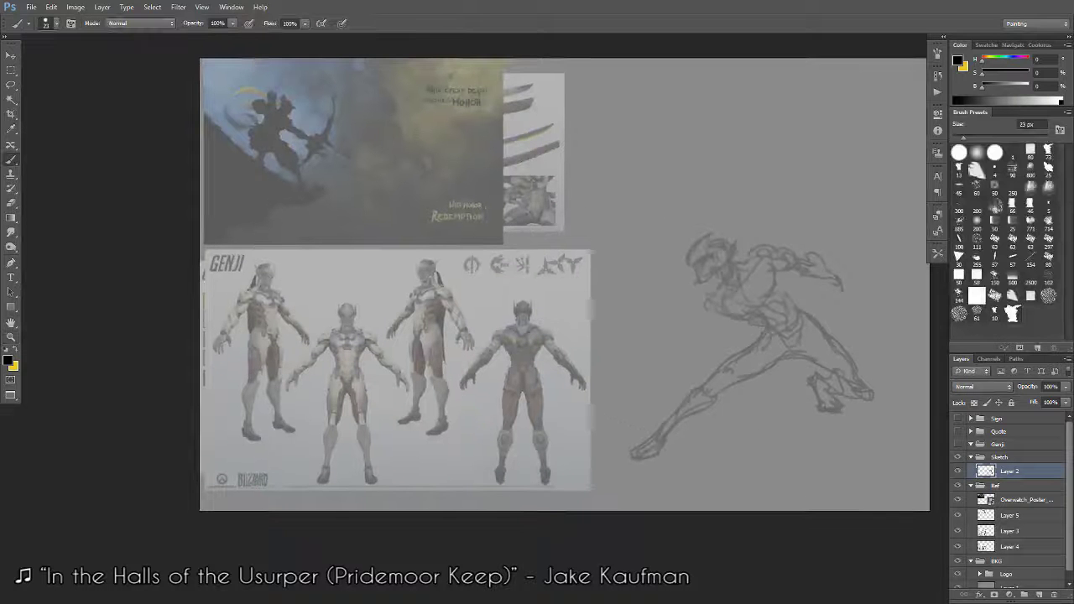
{"action": "left_click_drag", "start_coordinate": [705, 316], "coordinate": [687, 338]}
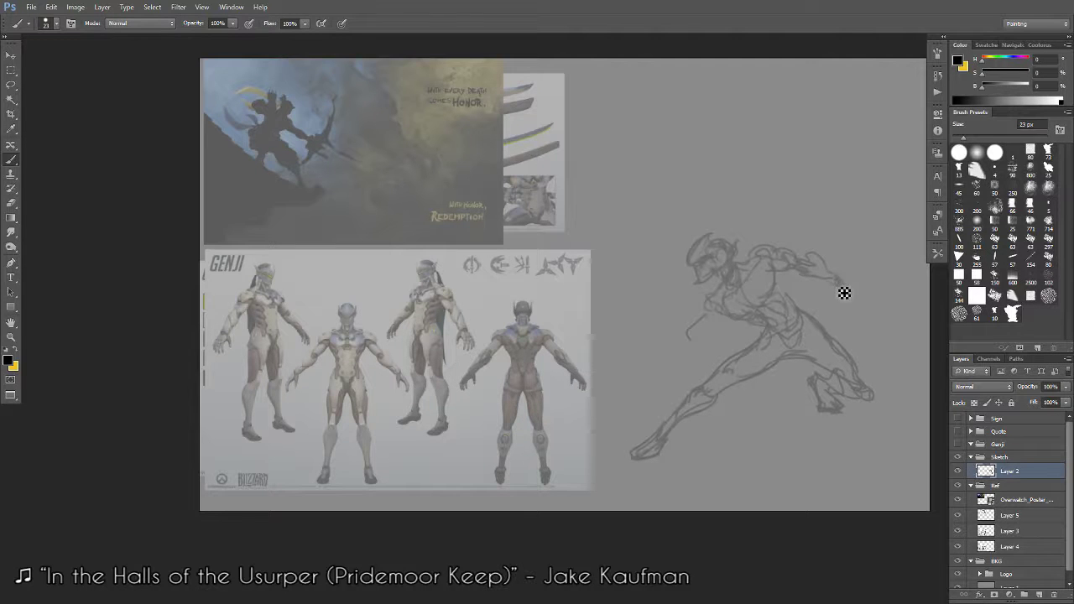
Draw a long sword line along the raised arm and reframe the view on the sketch.
{"action": "left_click_drag", "start_coordinate": [841, 294], "coordinate": [804, 302]}
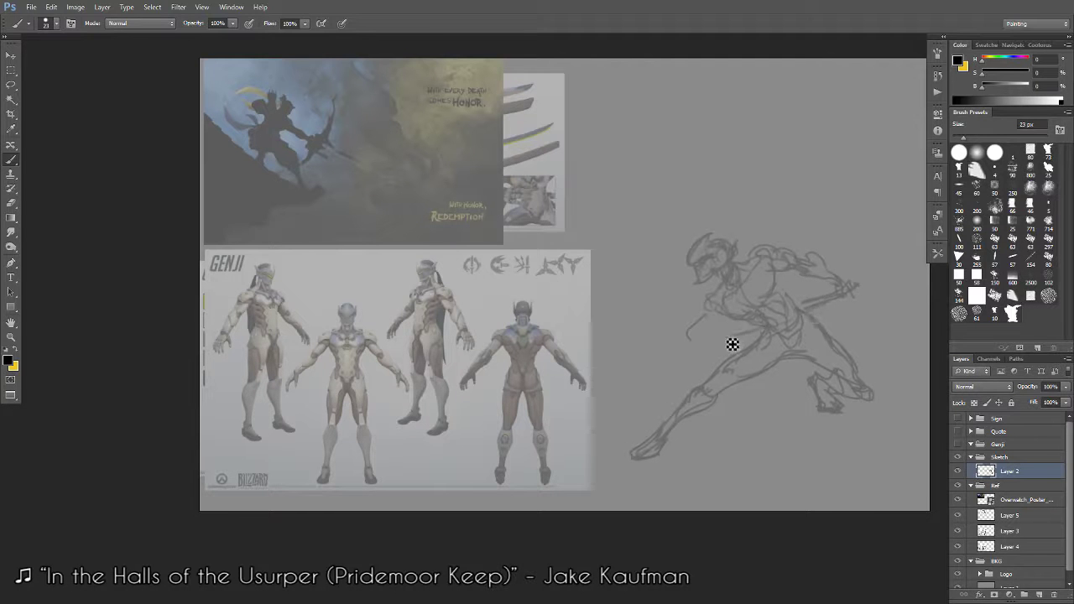
{"action": "key", "text": "z"}
{"action": "left_click_drag", "start_coordinate": [731, 345], "coordinate": [747, 345]}
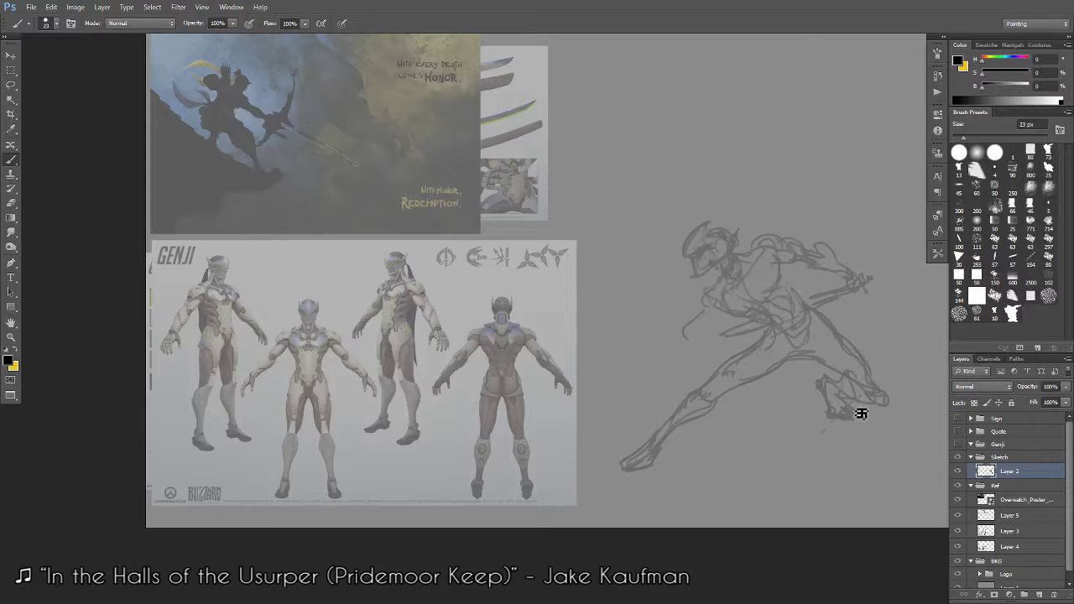
{"action": "left_click_drag", "start_coordinate": [861, 412], "coordinate": [886, 408]}
{"action": "key", "text": "ctrl+z"}
{"action": "key", "text": "e"}
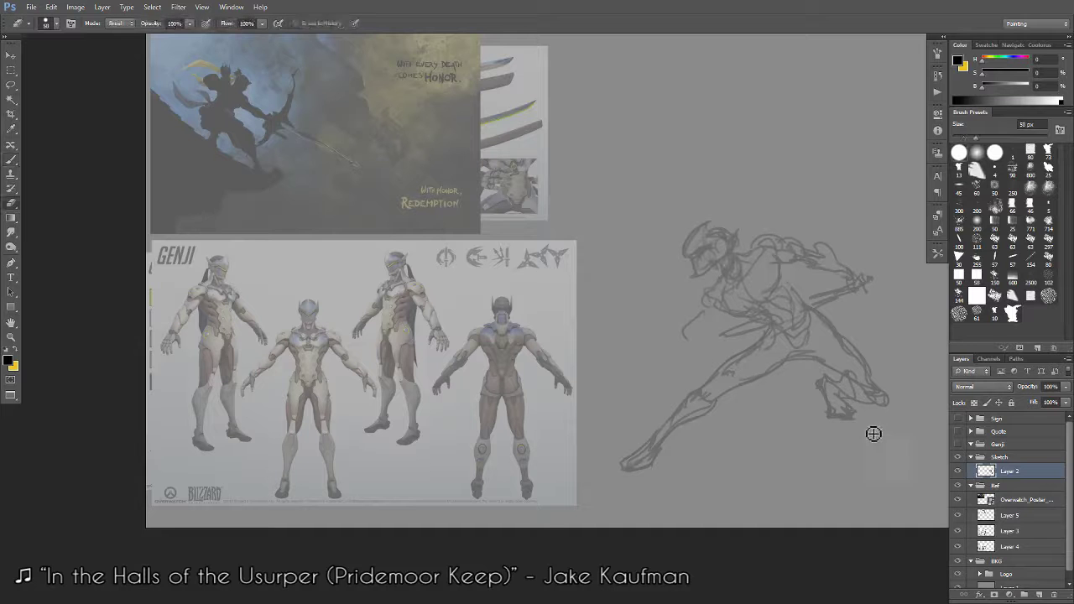
Rotate the whole sketch about 19 degrees with Free Transform.
{"action": "key", "text": "ctrl+t"}
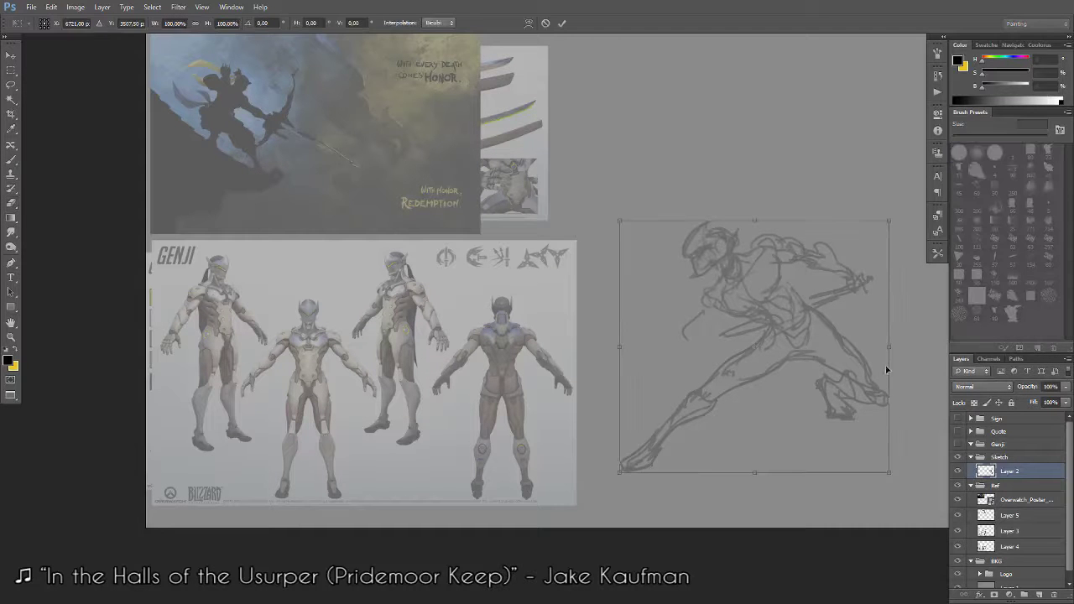
{"action": "left_click_drag", "start_coordinate": [912, 384], "coordinate": [892, 364]}
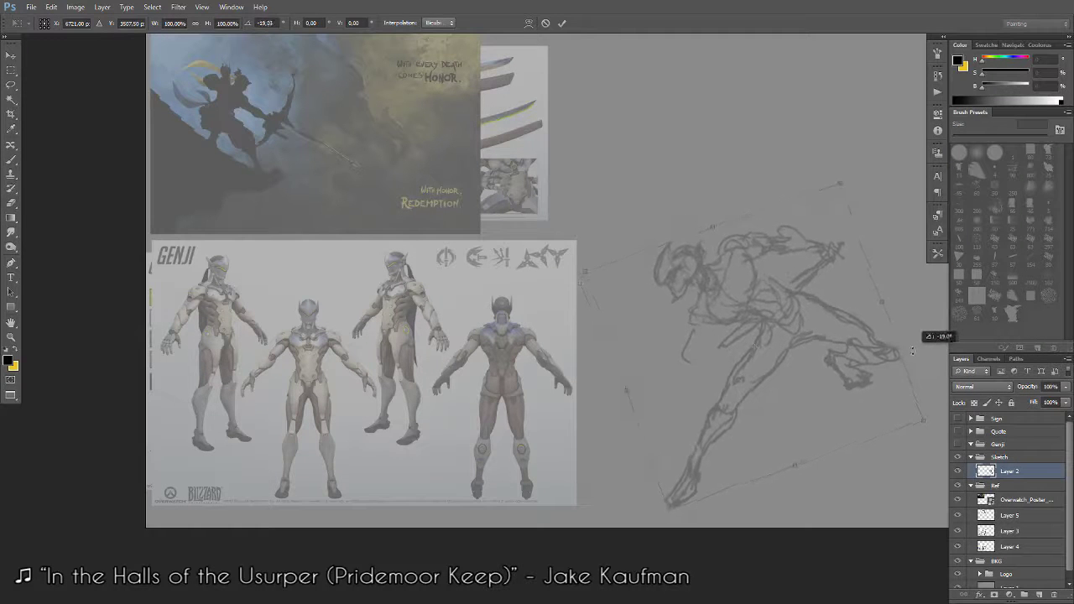
{"action": "key", "text": "Return"}
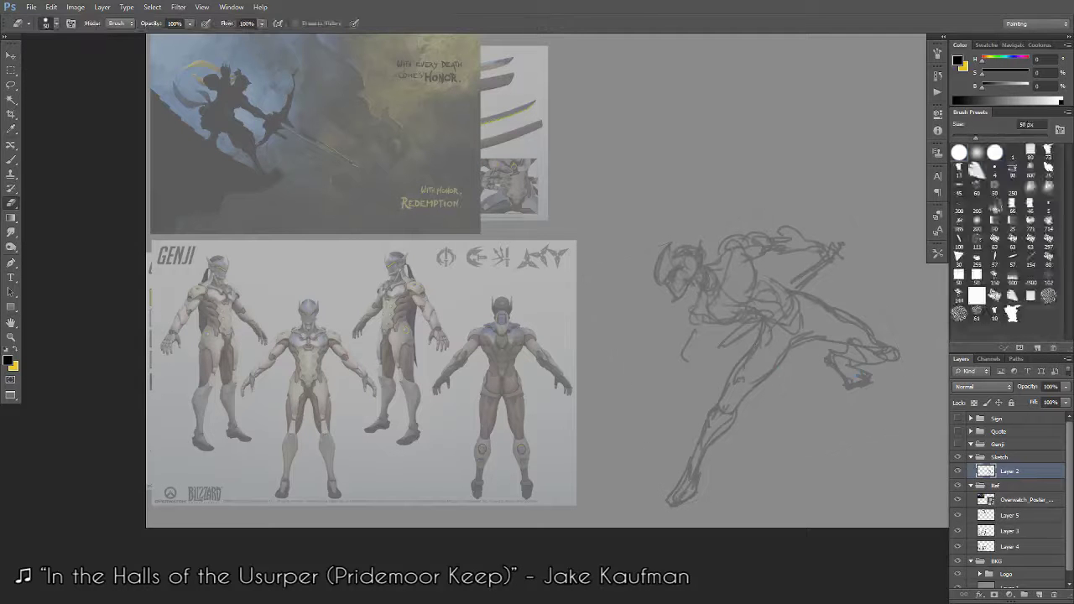
Lasso the lower body and nudge it slightly into place.
{"action": "key", "text": "l"}
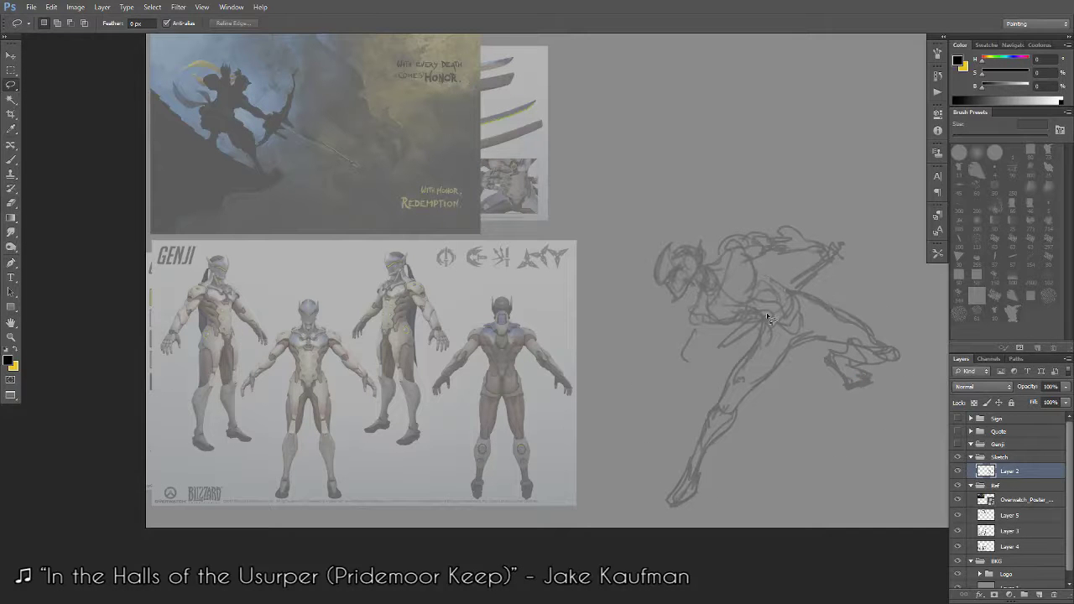
{"action": "left_click_drag", "start_coordinate": [880, 294], "coordinate": [877, 295]}
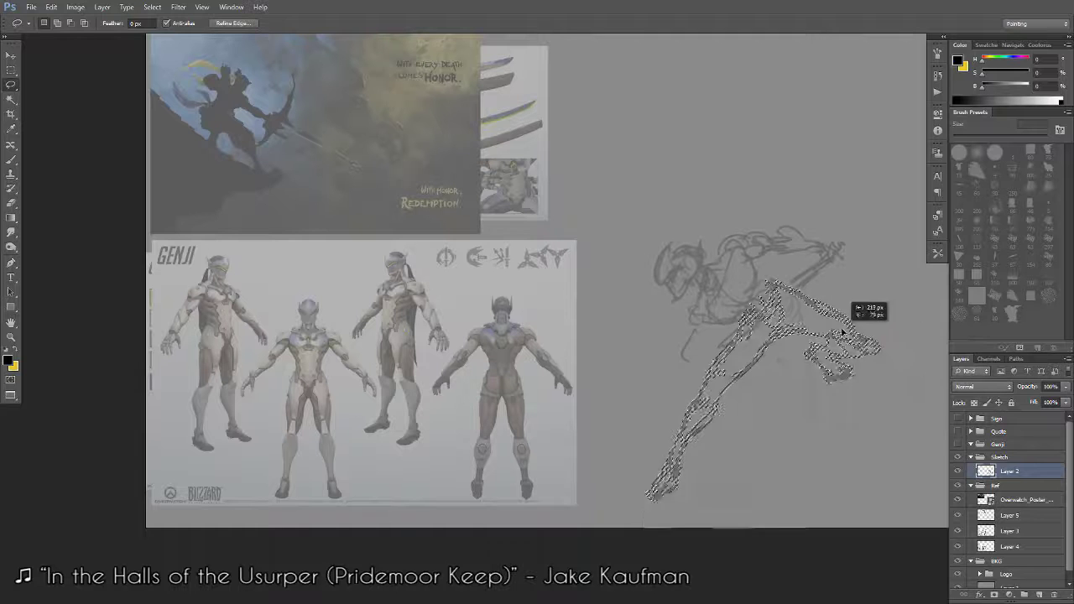
{"action": "left_click_drag", "start_coordinate": [793, 304], "coordinate": [843, 362]}
{"action": "key", "text": "ctrl+d"}
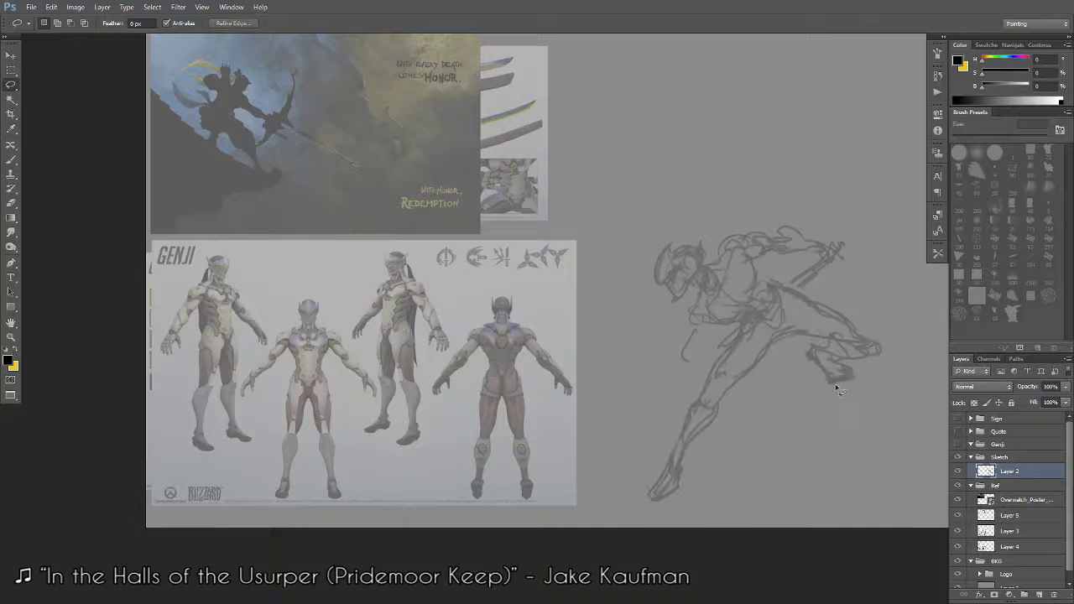
{"action": "key", "text": "b"}
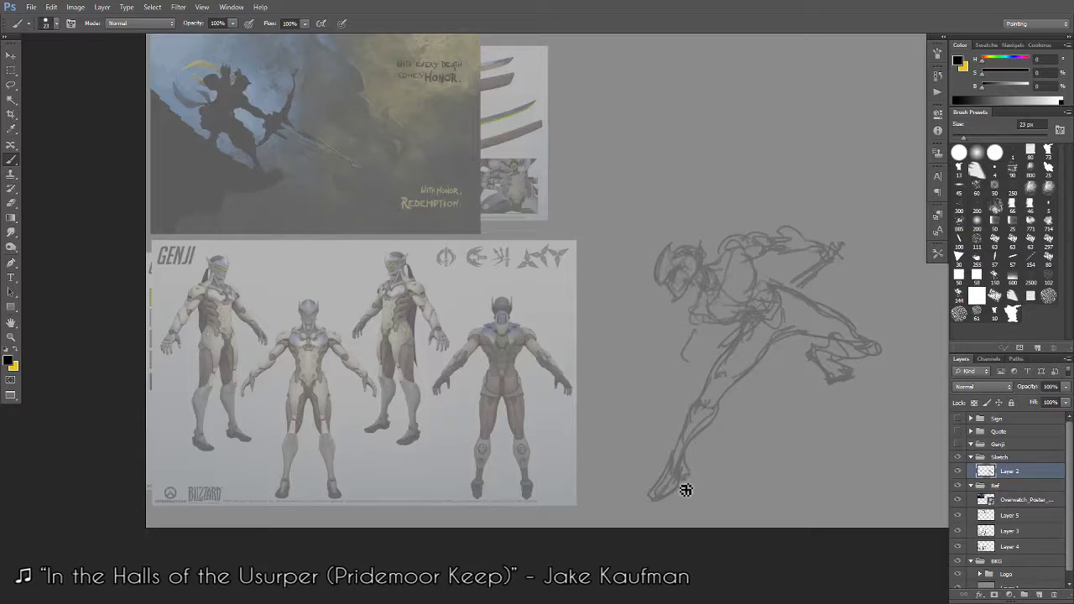
Add a short ground line and refine the sword, left leg, arm, hip and mask strokes.
{"action": "key", "text": "e"}
{"action": "key", "text": "b"}
{"action": "left_click_drag", "start_coordinate": [842, 346], "coordinate": [843, 369]}
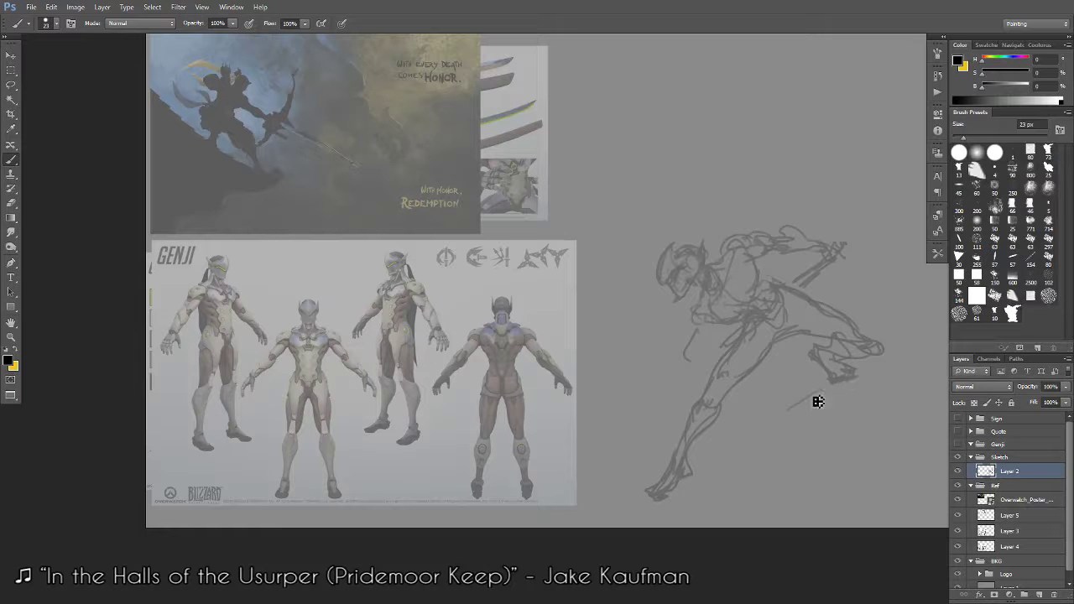
{"action": "mouse_move", "coordinate": [818, 403]}
{"action": "left_mouse_down"}
{"action": "mouse_move", "coordinate": [791, 411]}
{"action": "mouse_move", "coordinate": [819, 393]}
{"action": "left_mouse_up"}
{"action": "left_click_drag", "start_coordinate": [827, 252], "coordinate": [846, 239]}
{"action": "left_click_drag", "start_coordinate": [696, 348], "coordinate": [713, 299]}
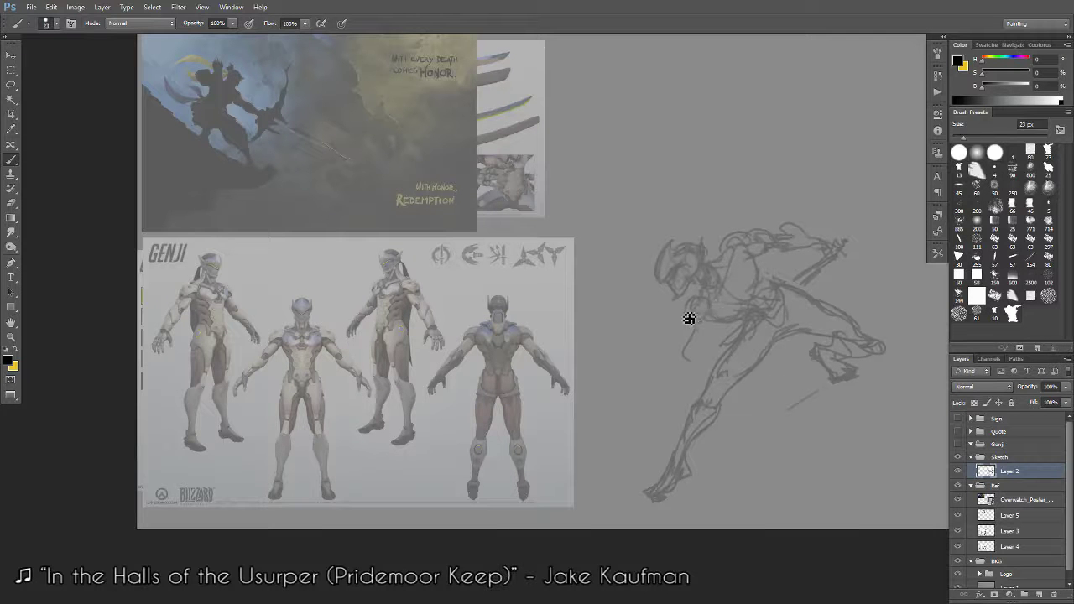
{"action": "mouse_move", "coordinate": [682, 338]}
{"action": "left_mouse_down"}
{"action": "mouse_move", "coordinate": [705, 341]}
{"action": "mouse_move", "coordinate": [671, 354]}
{"action": "left_mouse_up"}
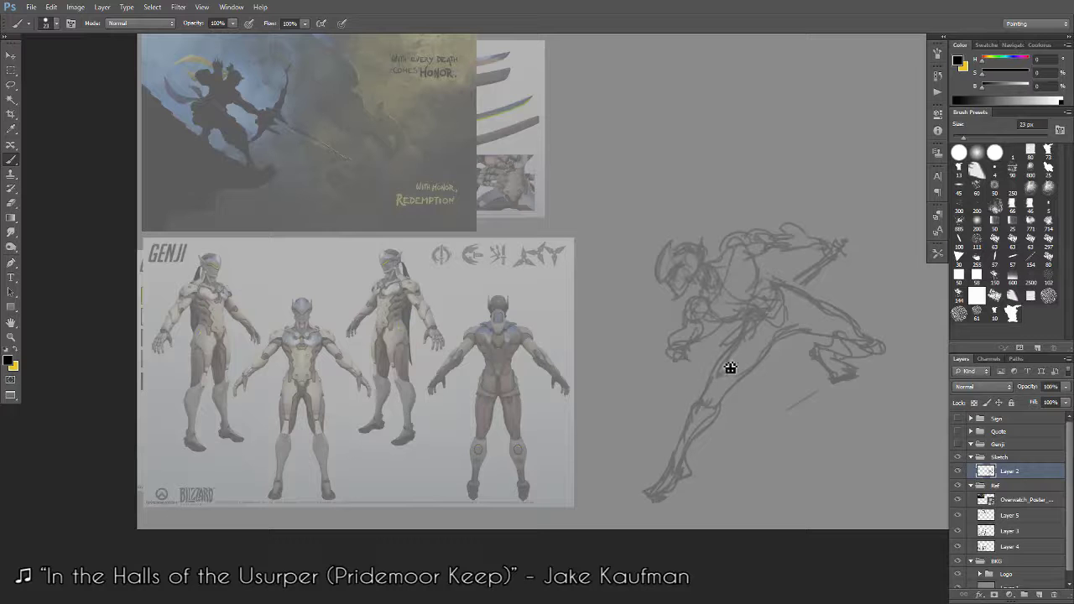
{"action": "mouse_move", "coordinate": [700, 285]}
{"action": "left_mouse_down"}
{"action": "mouse_move", "coordinate": [703, 304]}
{"action": "mouse_move", "coordinate": [688, 293]}
{"action": "left_mouse_up"}
Rotate the lassoed head to about 10 degrees, then add strokes at the sword hilt and hand.
{"action": "left_click", "coordinate": [11, 85]}
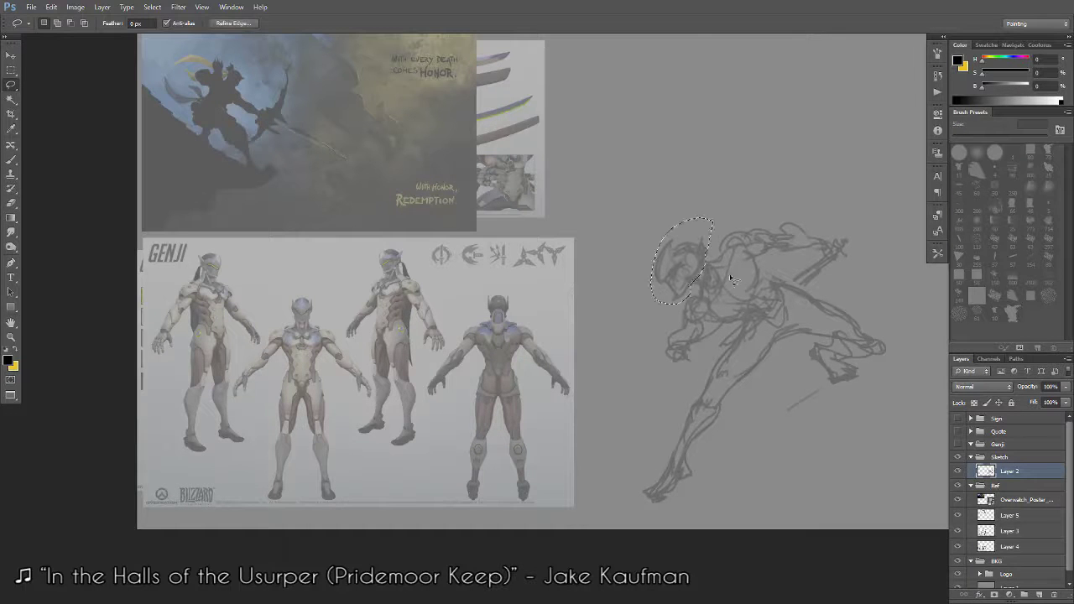
{"action": "key", "text": "ctrl+t"}
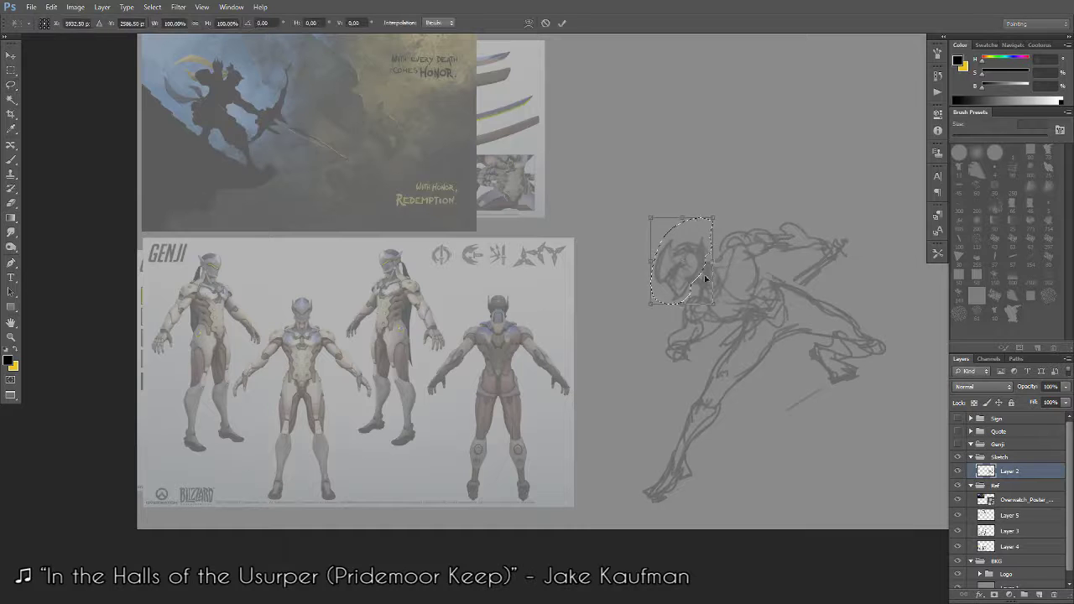
{"action": "mouse_move", "coordinate": [724, 217]}
{"action": "left_mouse_down"}
{"action": "mouse_move", "coordinate": [735, 227]}
{"action": "mouse_move", "coordinate": [739, 217]}
{"action": "left_mouse_up"}
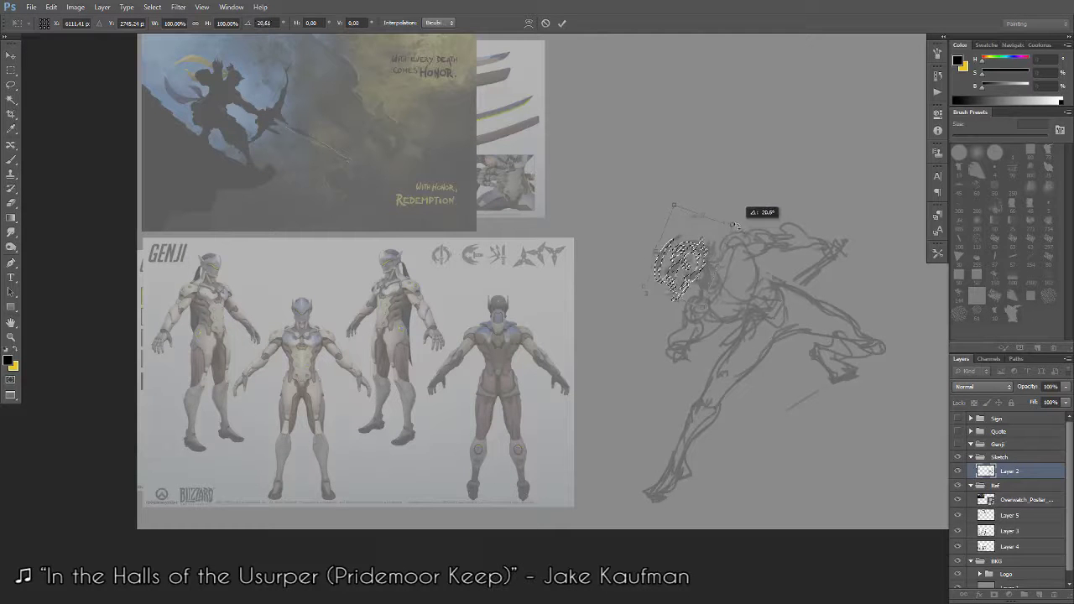
{"action": "mouse_move", "coordinate": [693, 256]}
{"action": "left_mouse_down"}
{"action": "mouse_move", "coordinate": [705, 266]}
{"action": "mouse_move", "coordinate": [718, 380]}
{"action": "left_mouse_up"}
{"action": "key", "text": "Return"}
{"action": "key", "text": "z"}
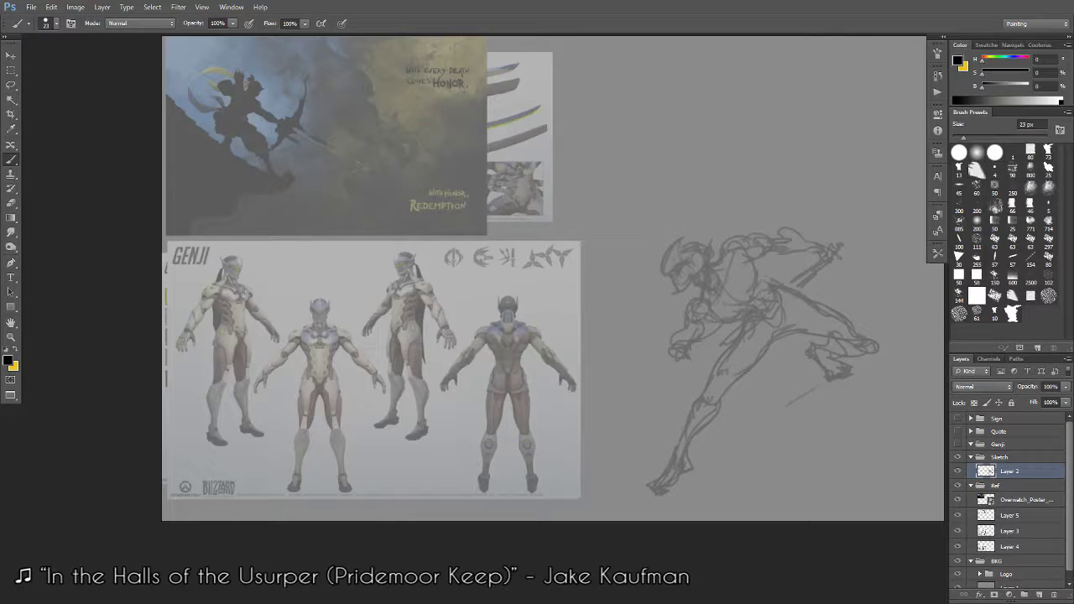
{"action": "left_click_drag", "start_coordinate": [846, 246], "coordinate": [845, 257]}
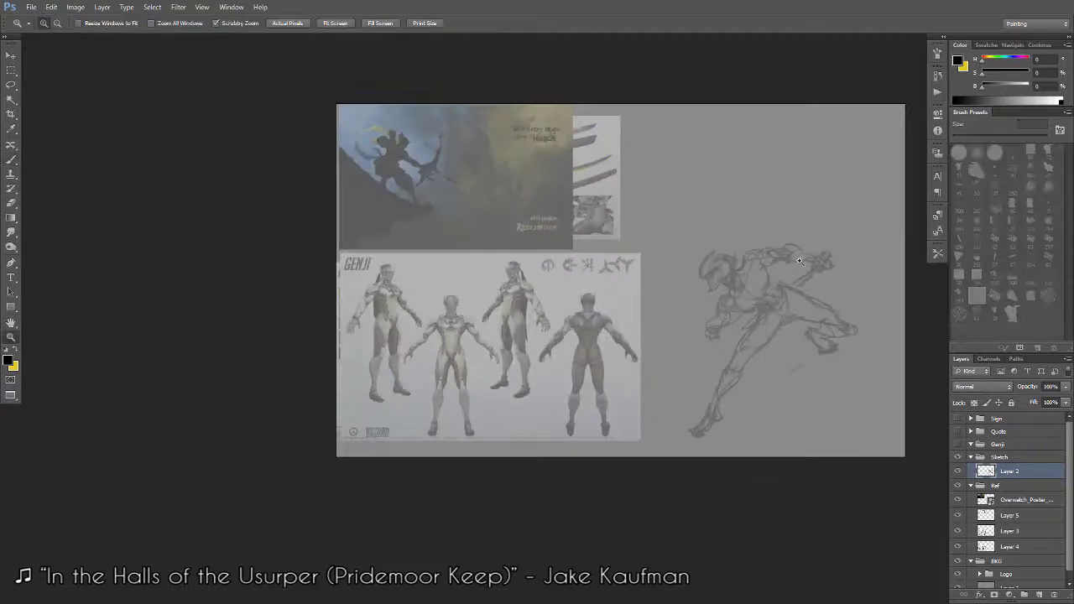
Check the full-canvas overview and extend the ground line further down-left.
{"action": "left_click_drag", "start_coordinate": [772, 259], "coordinate": [805, 259]}
{"action": "key", "text": "e"}
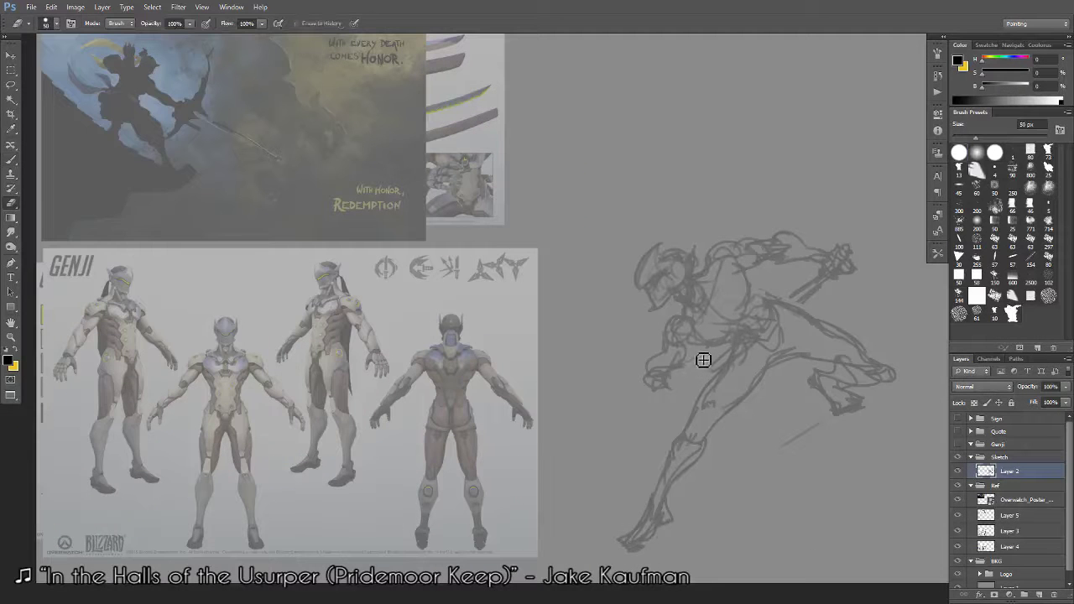
{"action": "left_click_drag", "start_coordinate": [693, 373], "coordinate": [653, 495]}
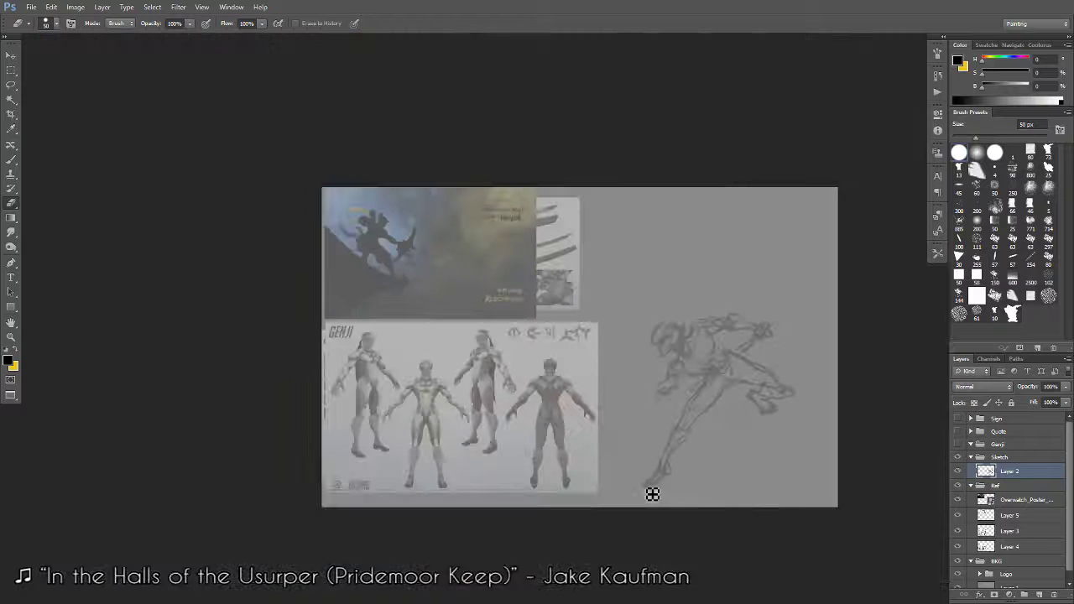
{"action": "key", "text": "b"}
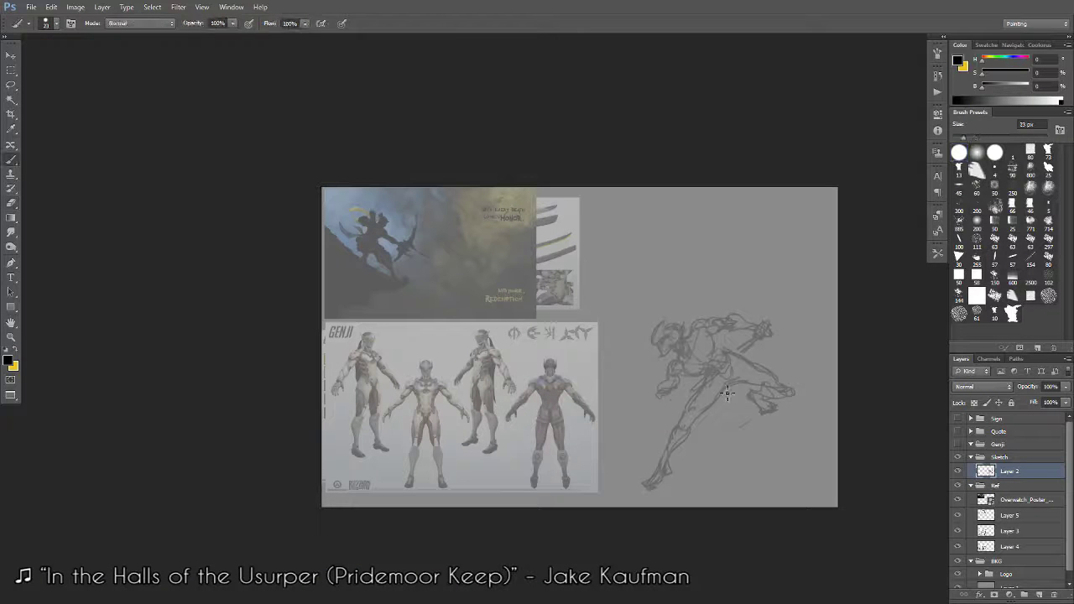
{"action": "scroll", "coordinate": [719, 386], "scroll_direction": "up", "scroll_amount": 2}
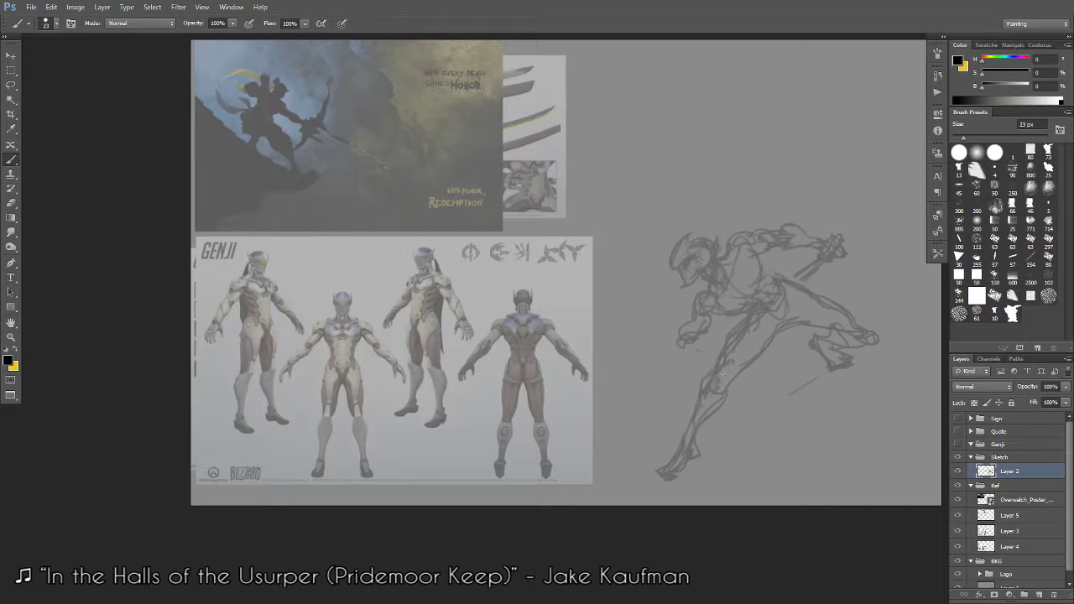
{"action": "left_click_drag", "start_coordinate": [804, 383], "coordinate": [789, 394]}
Refine the bent front leg and knee, alternating brush and eraser, then zoom in slightly.
{"action": "key", "text": "e"}
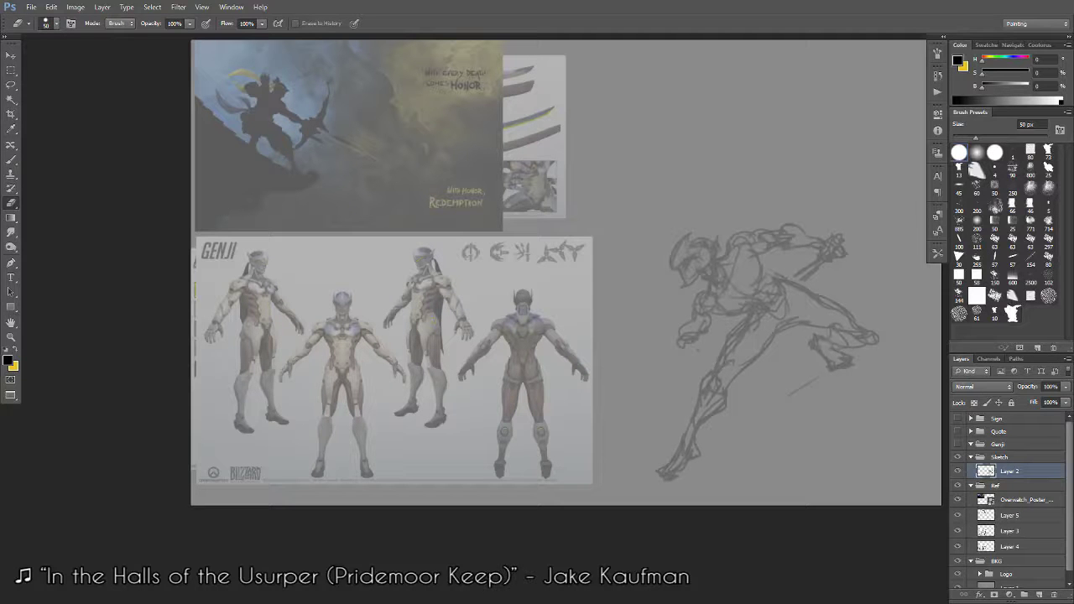
{"action": "key", "text": "b"}
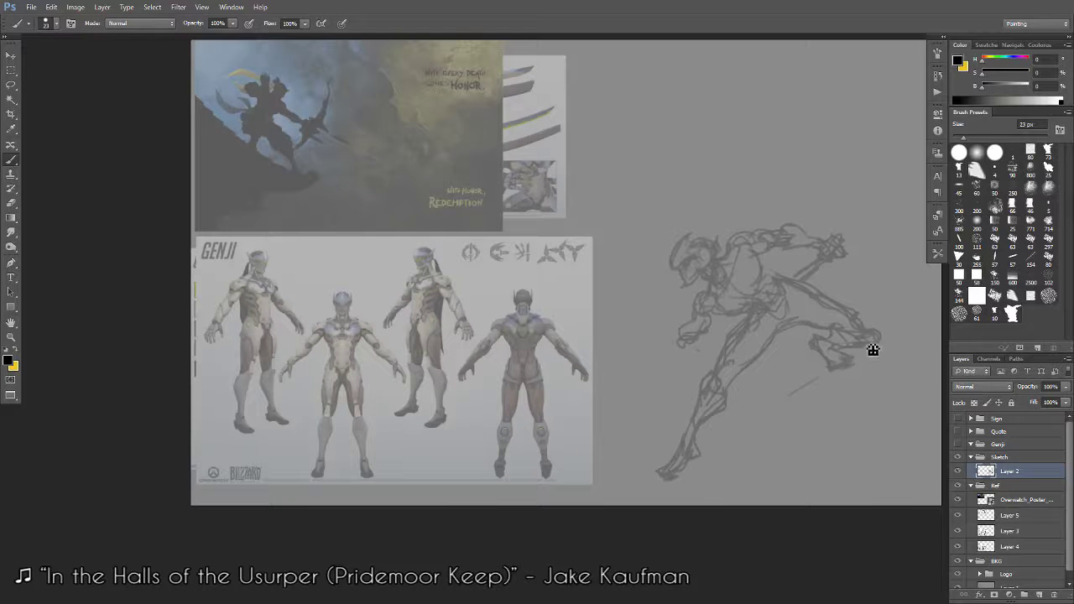
{"action": "key", "text": "e"}
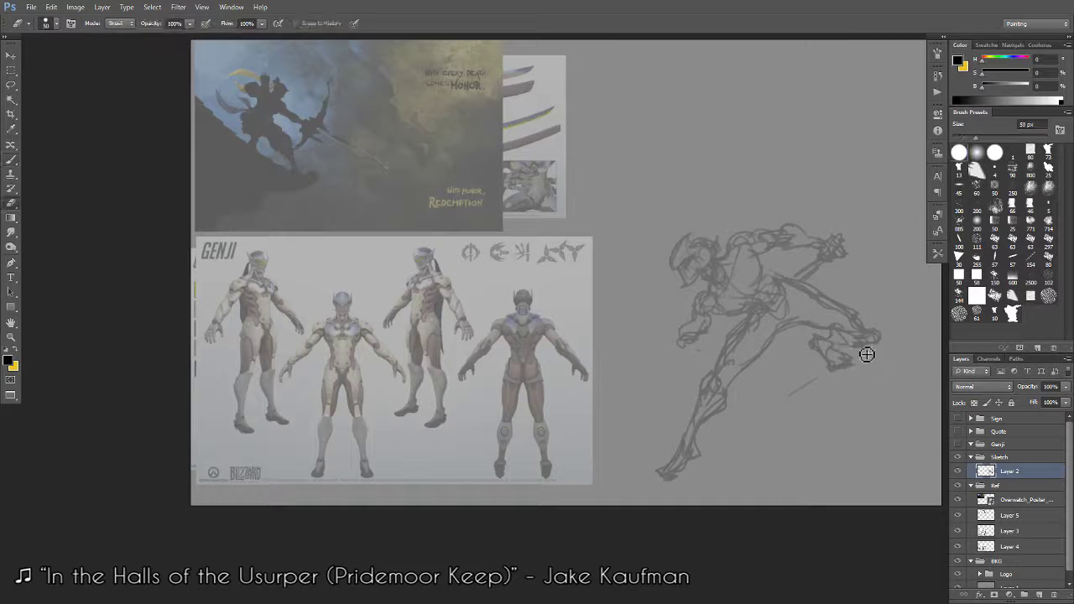
{"action": "key", "text": "b"}
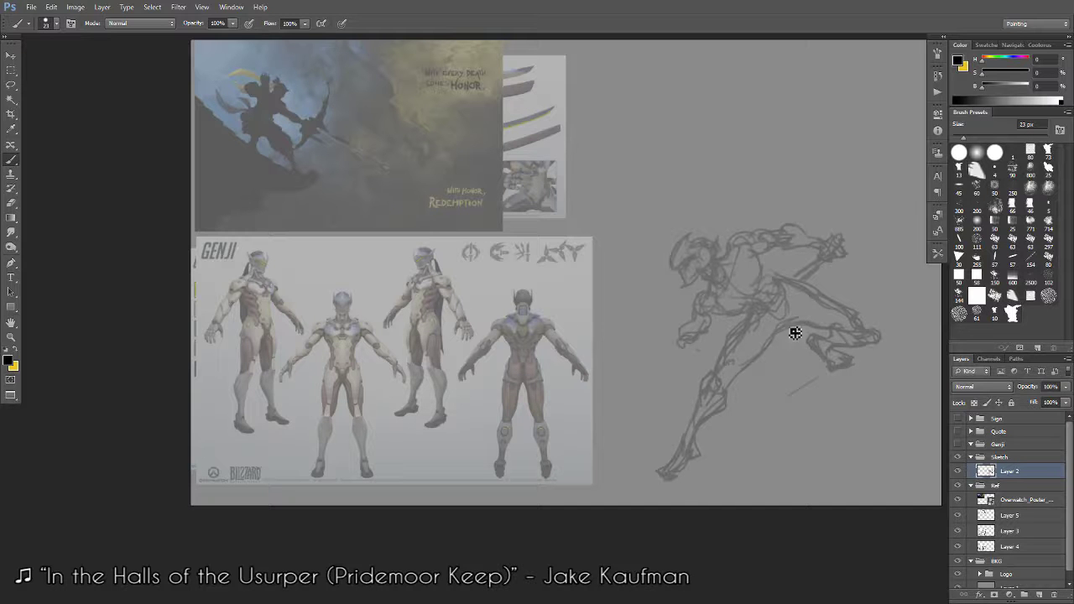
{"action": "key", "text": "e"}
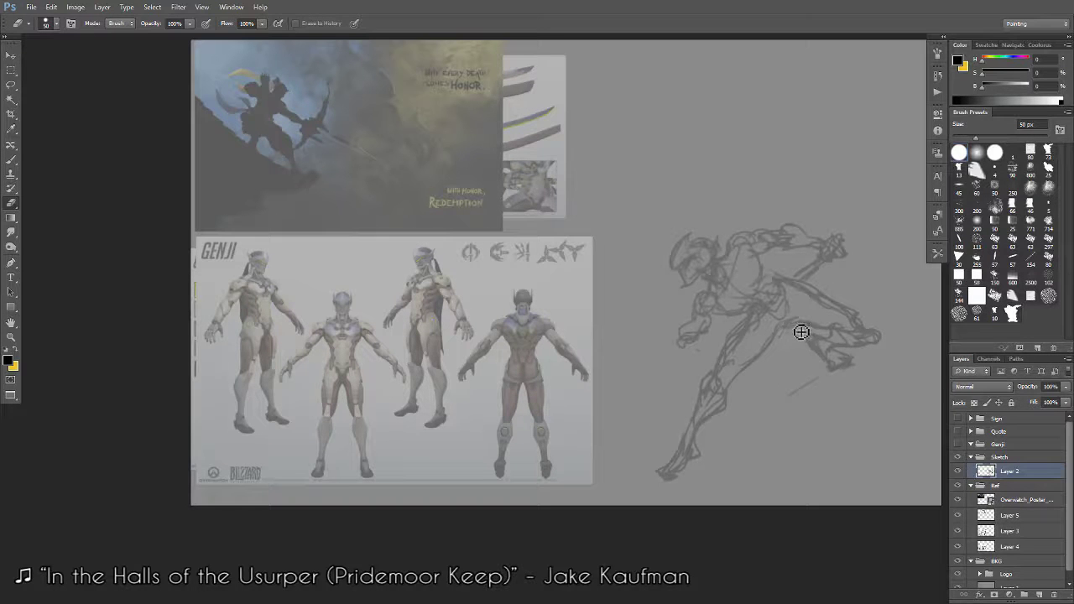
{"action": "key", "text": "b"}
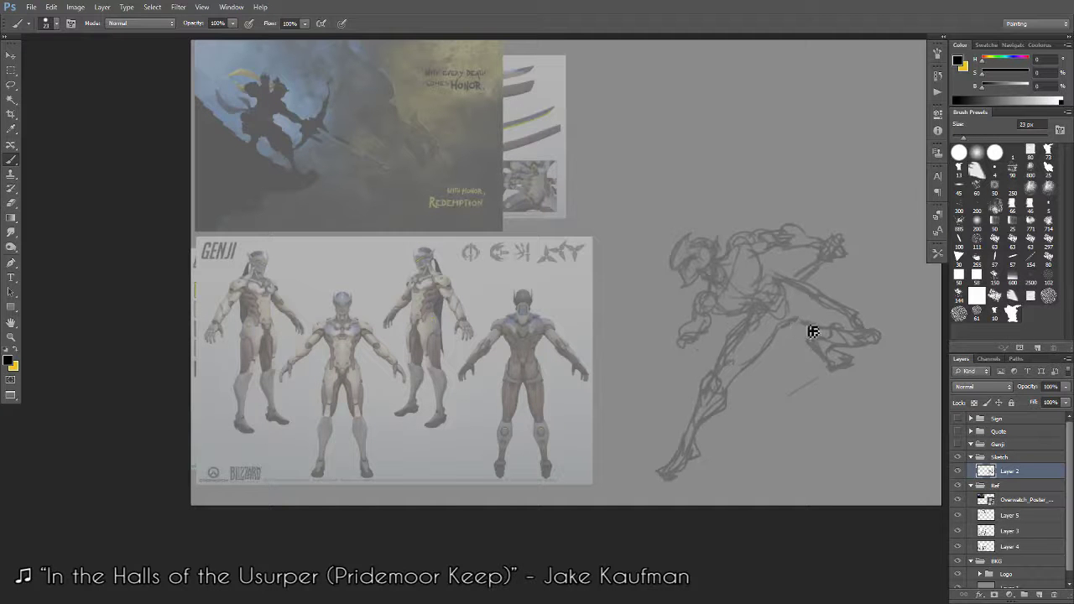
{"action": "key", "text": "e"}
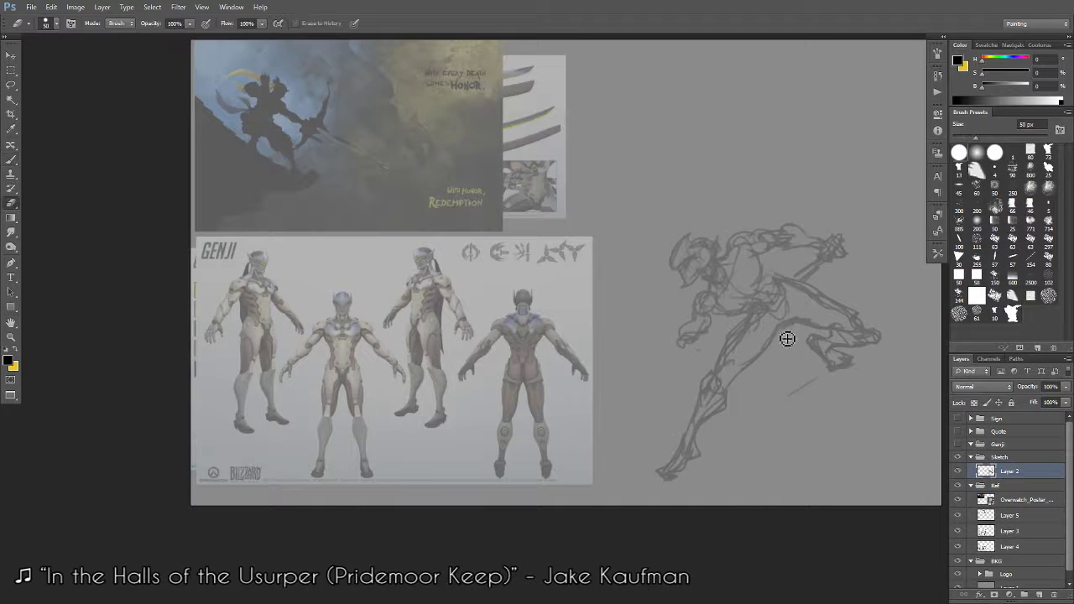
{"action": "key", "text": "b"}
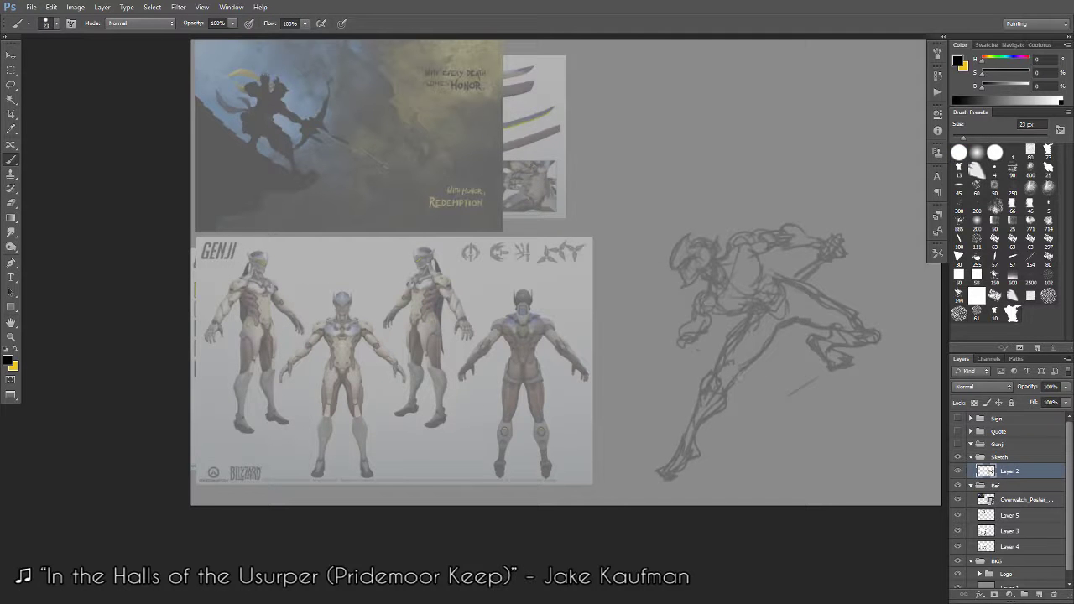
{"action": "key", "text": "z"}
{"action": "left_click_drag", "start_coordinate": [713, 380], "coordinate": [779, 350]}
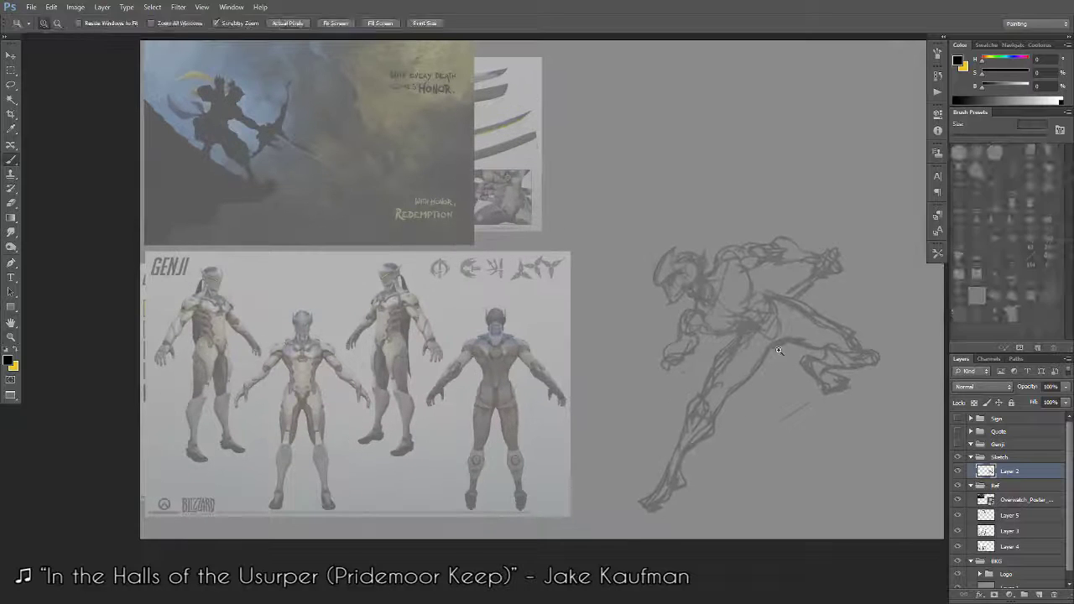
Brush refining strokes over Genji's torso, hand and hip to darken the lines.
{"action": "key", "text": "b"}
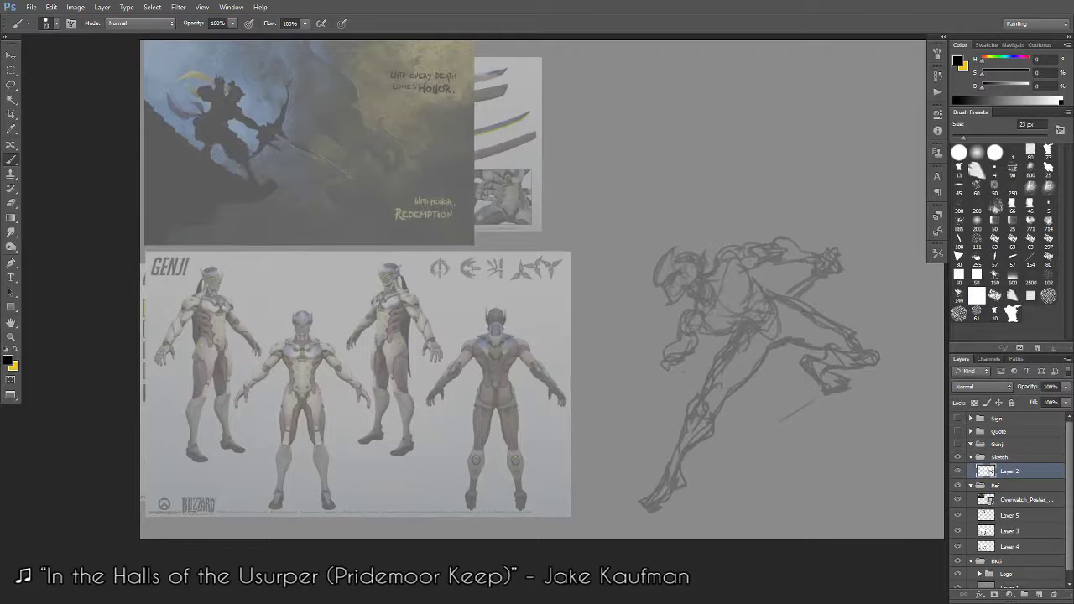
{"action": "key", "text": "e"}
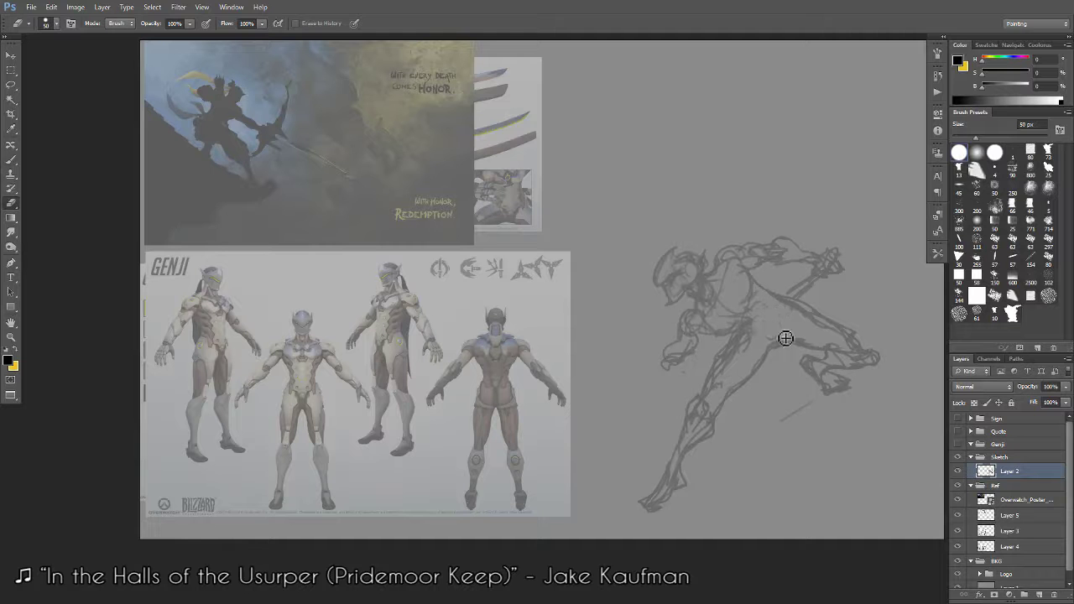
{"action": "key", "text": "b"}
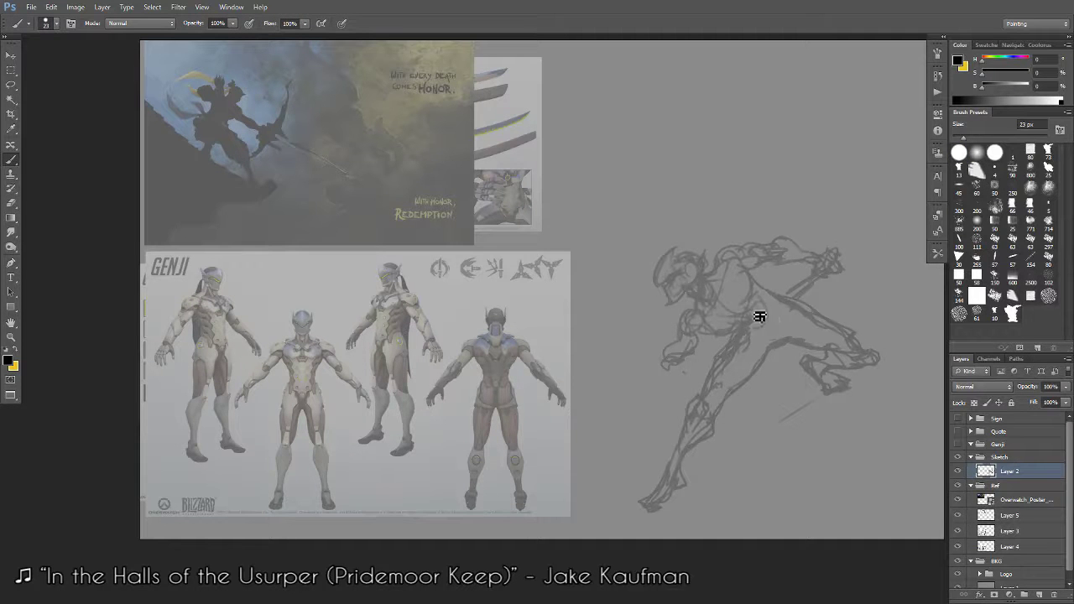
{"action": "left_click_drag", "start_coordinate": [789, 315], "coordinate": [757, 338]}
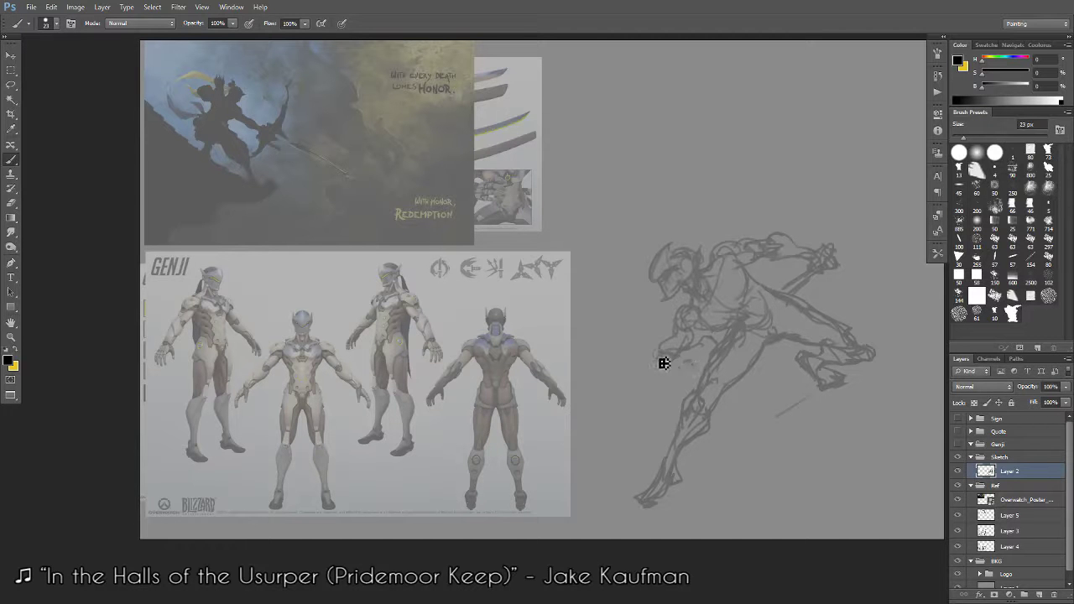
{"action": "left_click_drag", "start_coordinate": [710, 360], "coordinate": [710, 454]}
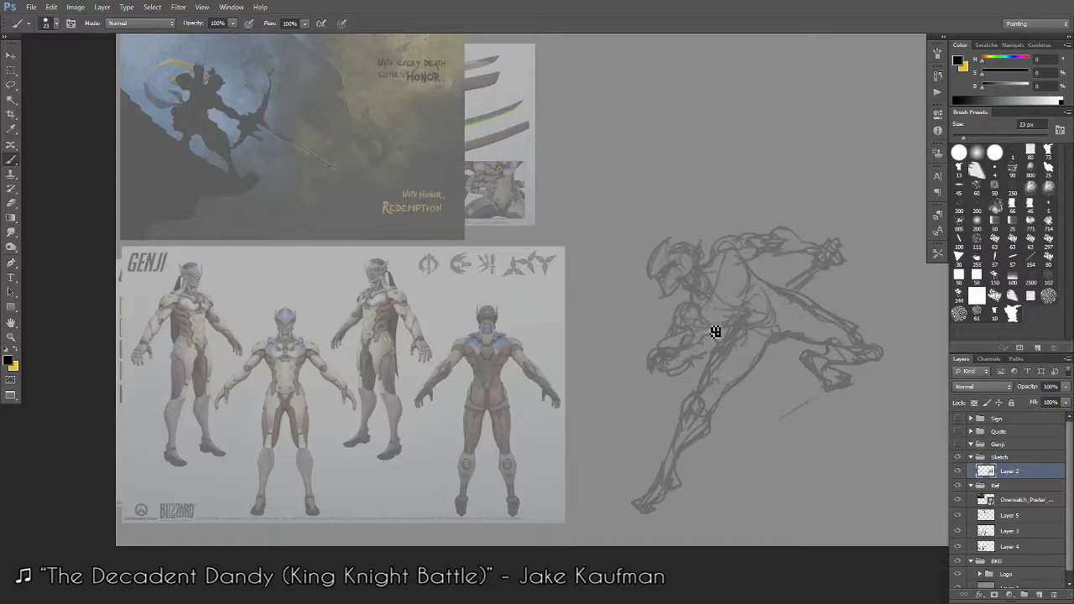
{"action": "left_click_drag", "start_coordinate": [663, 367], "coordinate": [656, 385]}
{"action": "left_click_drag", "start_coordinate": [720, 338], "coordinate": [730, 332]}
{"action": "left_click_drag", "start_coordinate": [728, 353], "coordinate": [715, 412]}
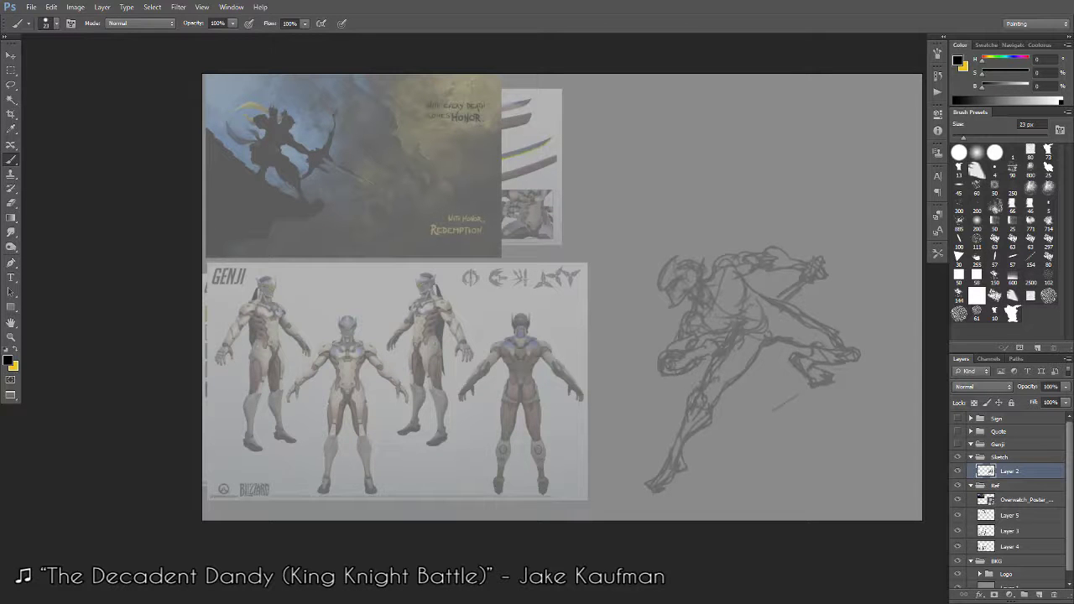
Zoom out to review the sketch, then flip the canvas horizontally to check the pose.
{"action": "key", "text": "e"}
{"action": "key", "text": "z"}
{"action": "left_click_drag", "start_coordinate": [735, 406], "coordinate": [709, 456]}
{"action": "key", "text": "e"}
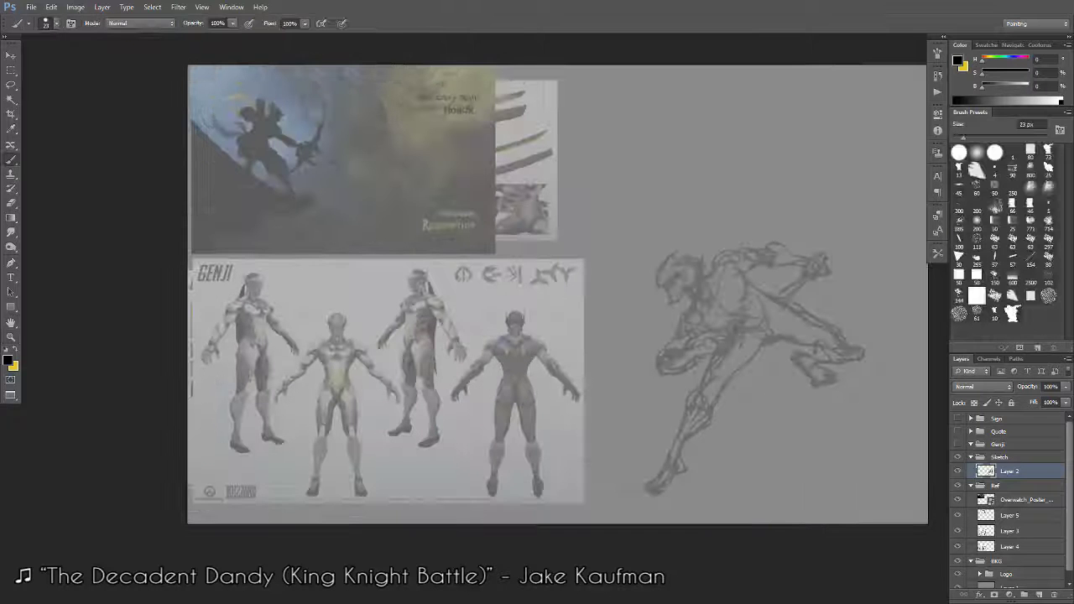
{"action": "key", "text": "b"}
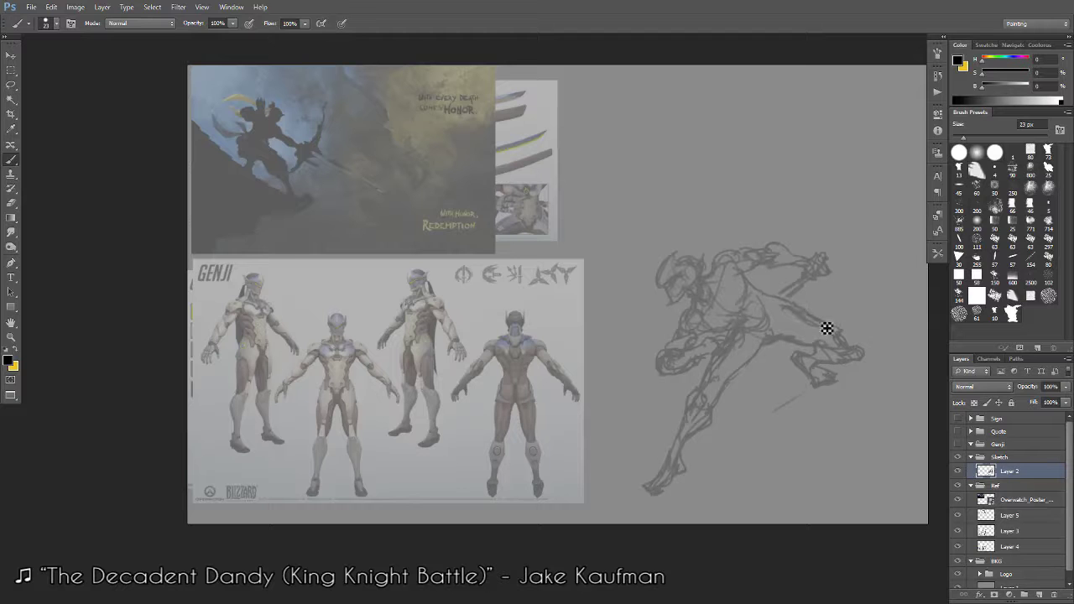
{"action": "key", "text": "ctrl+shift+h"}
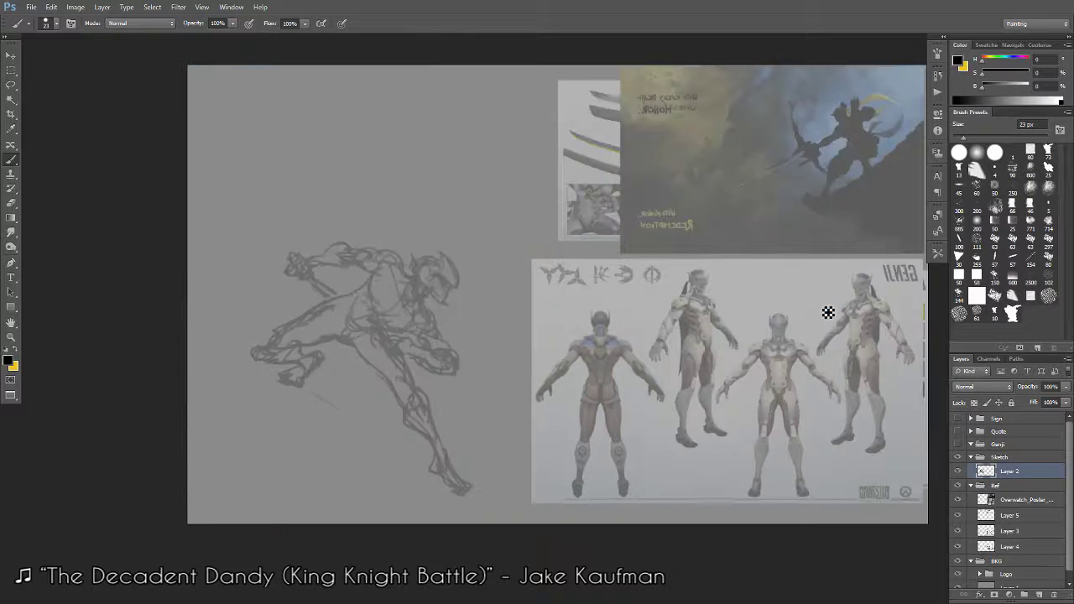
Zoom in on the lower right of the mirrored sketch and reframe the view.
{"action": "left_click", "coordinate": [436, 439], "text": "ctrl"}
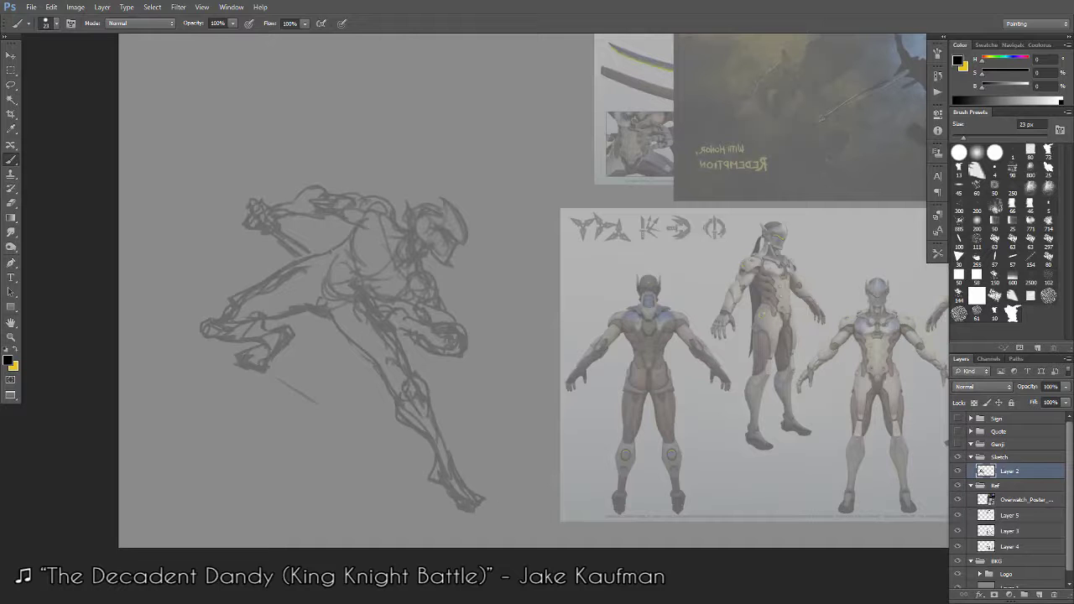
{"action": "key", "text": "e"}
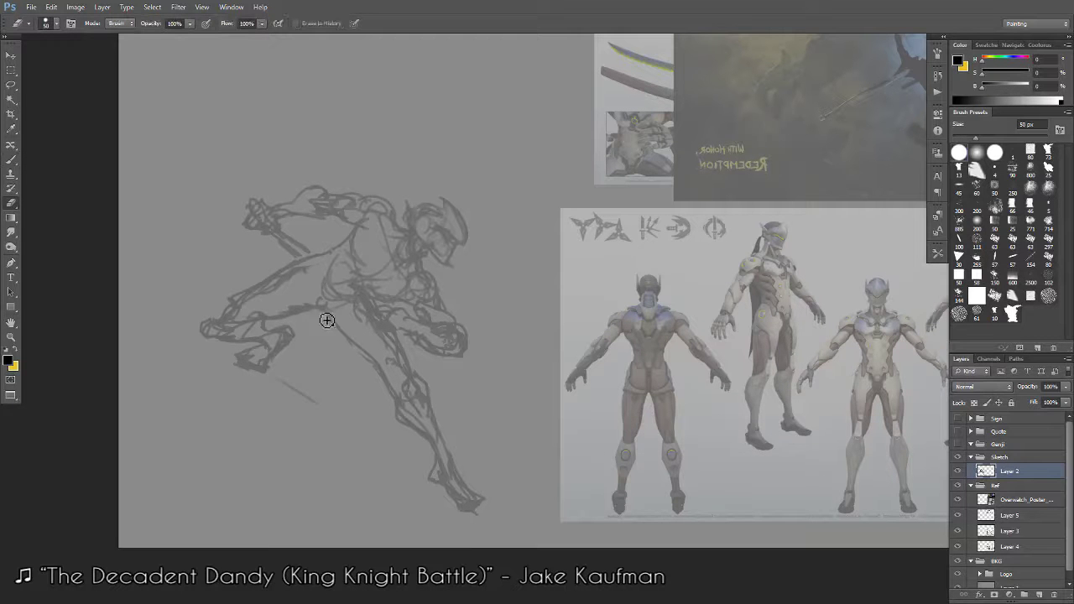
{"action": "key", "text": "b"}
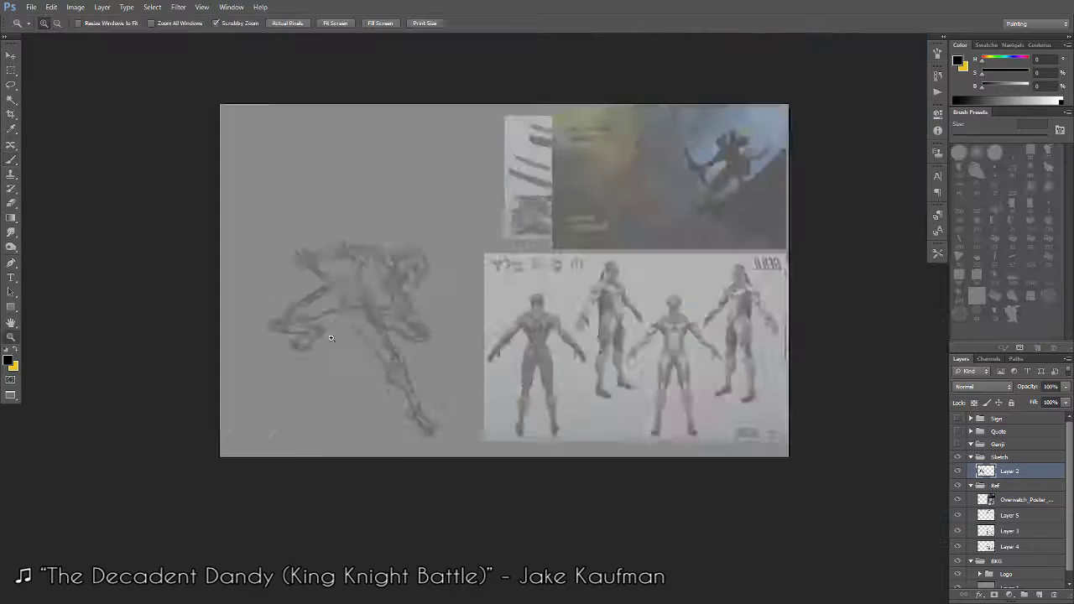
{"action": "left_click_drag", "start_coordinate": [368, 278], "coordinate": [354, 422]}
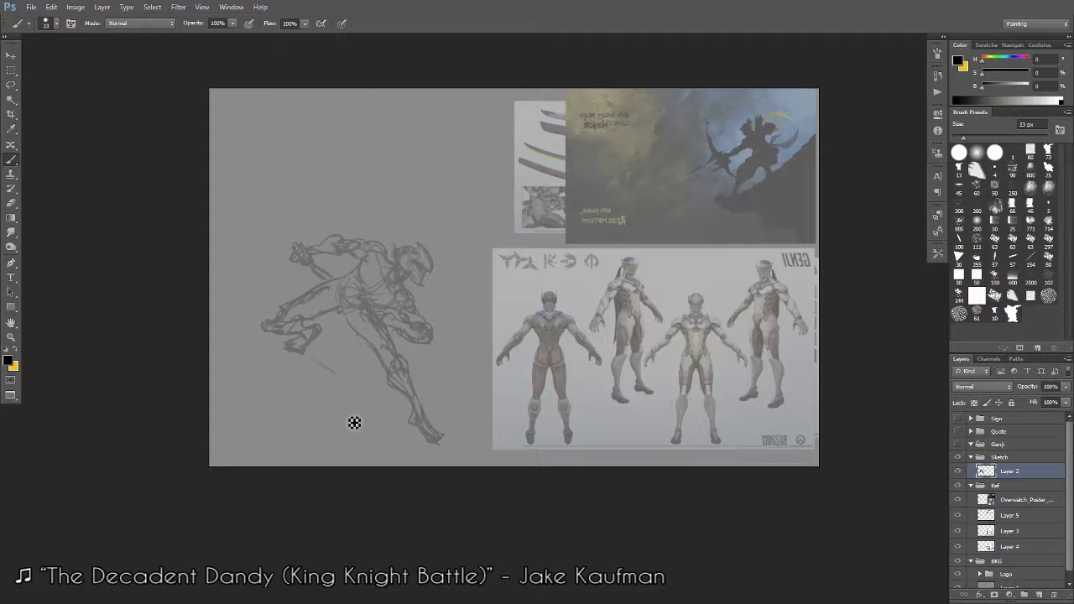
{"action": "left_click_drag", "start_coordinate": [355, 422], "coordinate": [404, 366]}
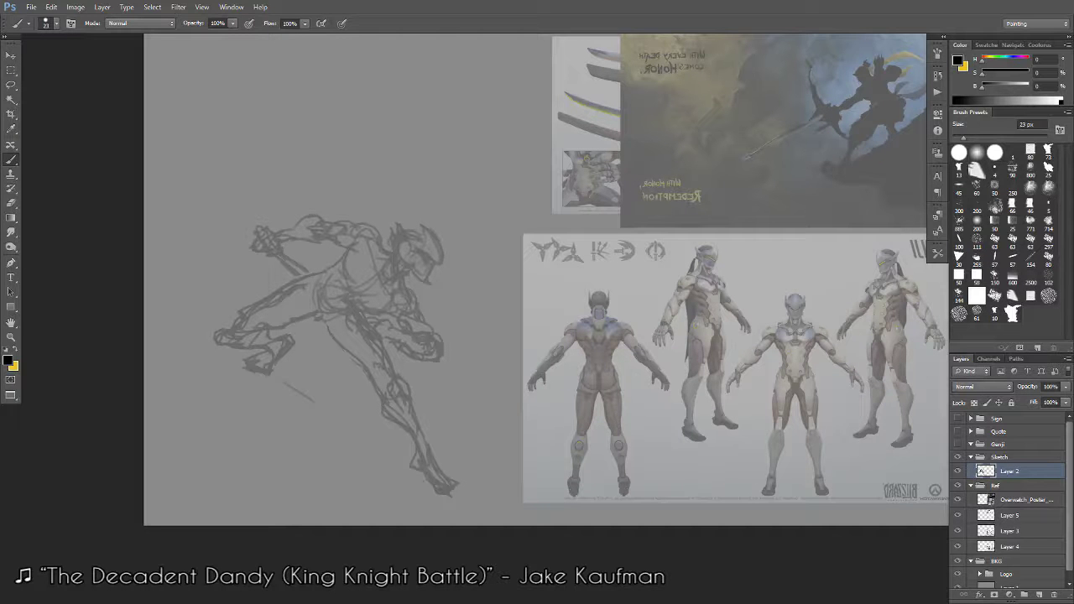
{"action": "key", "text": "e"}
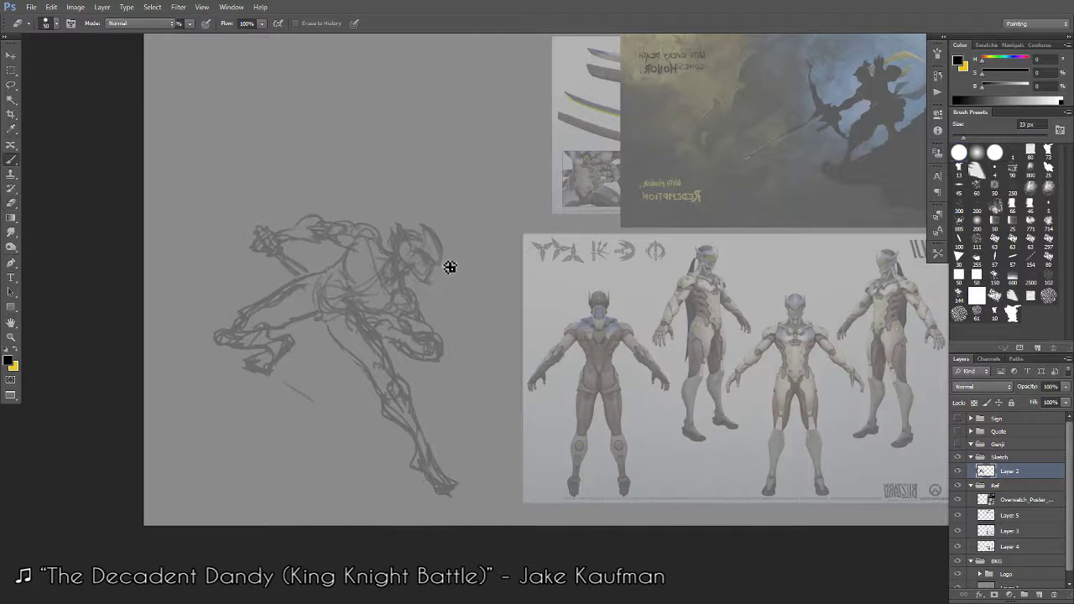
{"action": "key", "text": "b"}
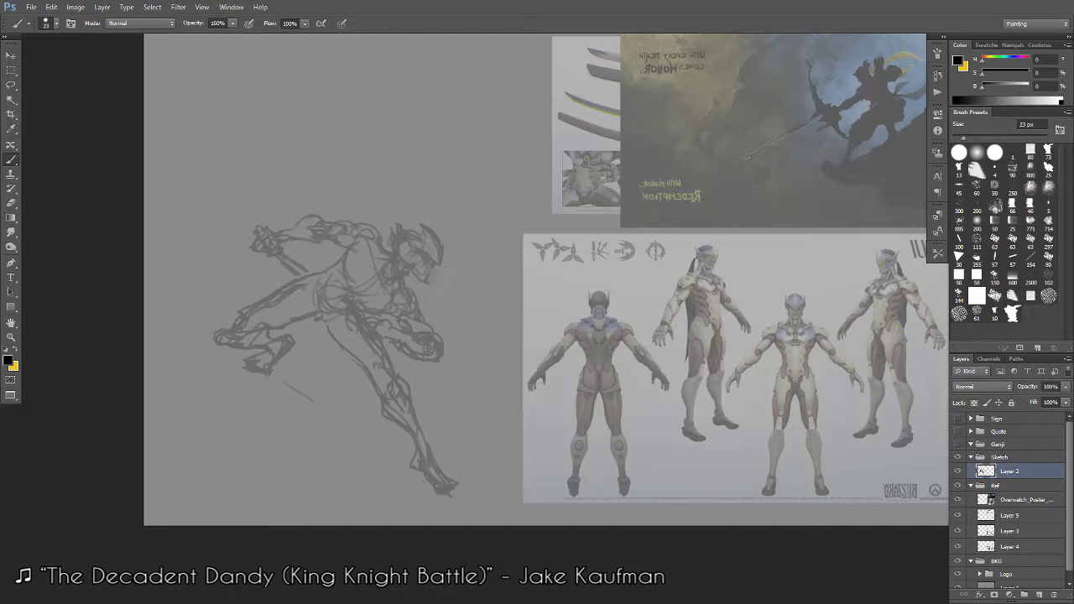
Refine the head and mask outline, erasing stray lines and redrawing its right side.
{"action": "mouse_move", "coordinate": [434, 233]}
{"action": "left_mouse_down"}
{"action": "mouse_move", "coordinate": [411, 247]}
{"action": "mouse_move", "coordinate": [424, 251]}
{"action": "left_mouse_up"}
{"action": "key", "text": "e"}
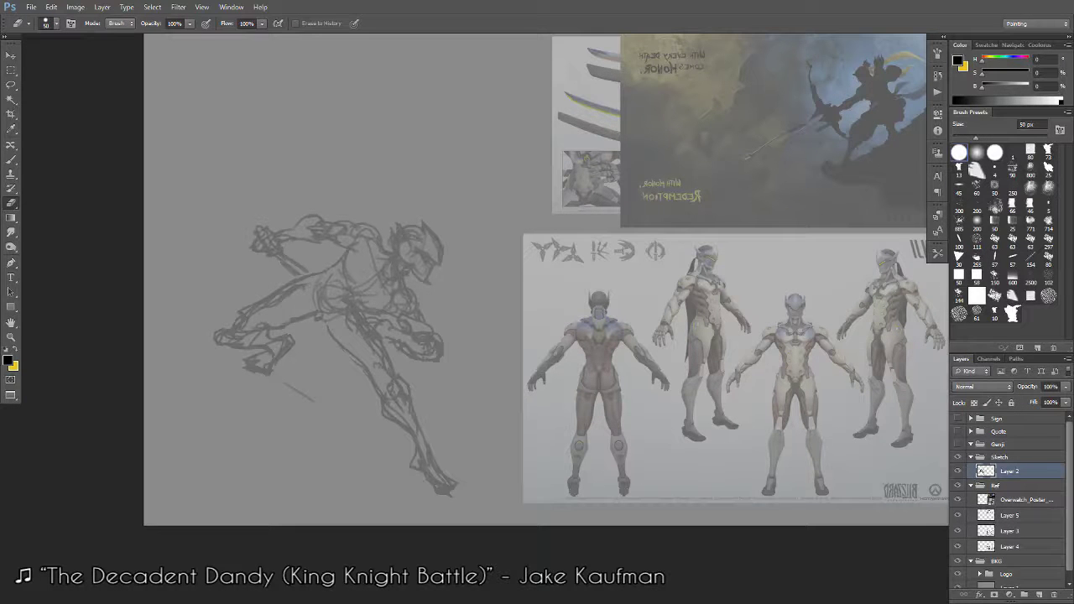
{"action": "key", "text": "b"}
{"action": "key", "text": "e"}
{"action": "left_click_drag", "start_coordinate": [431, 235], "coordinate": [438, 242]}
{"action": "key", "text": "b"}
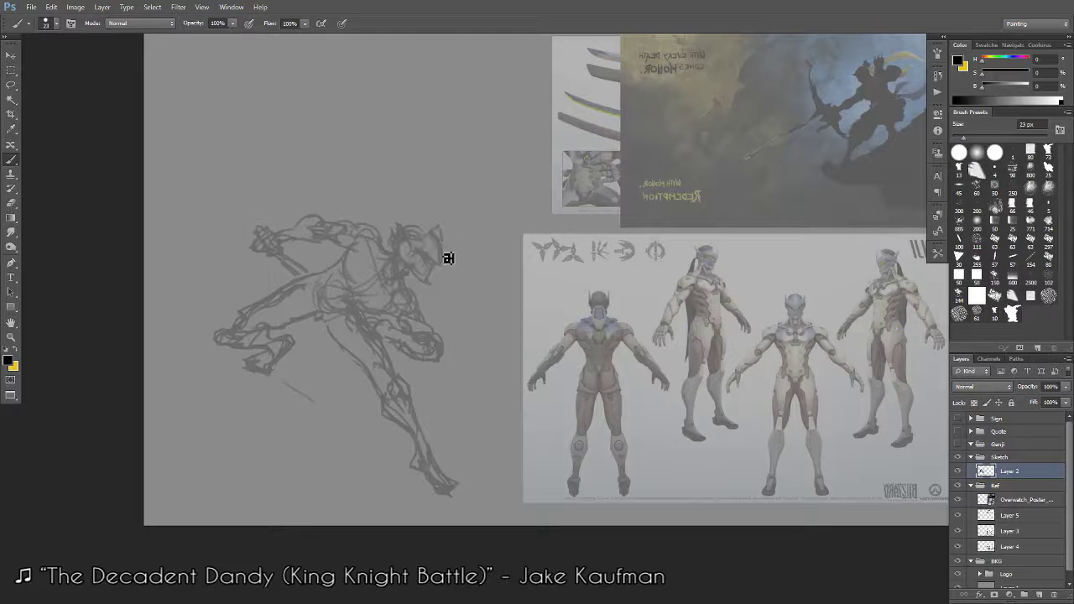
{"action": "left_click_drag", "start_coordinate": [438, 230], "coordinate": [445, 257]}
{"action": "left_click_drag", "start_coordinate": [420, 235], "coordinate": [443, 232]}
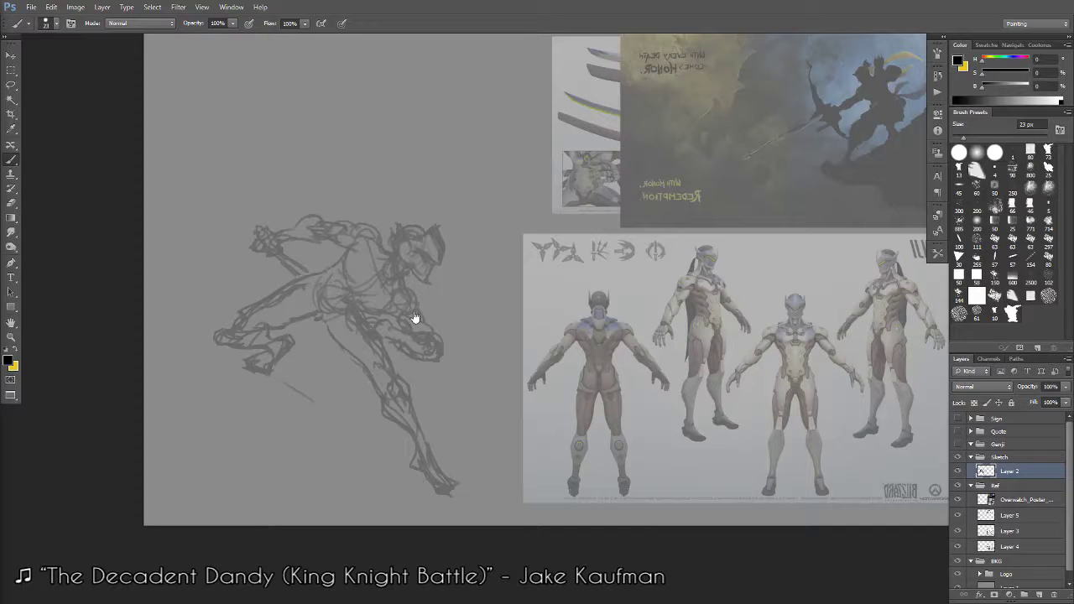
Zoom in closer and adjust the framing of the Genji sketch.
{"action": "key", "text": "z"}
{"action": "left_click_drag", "start_coordinate": [336, 378], "coordinate": [482, 370]}
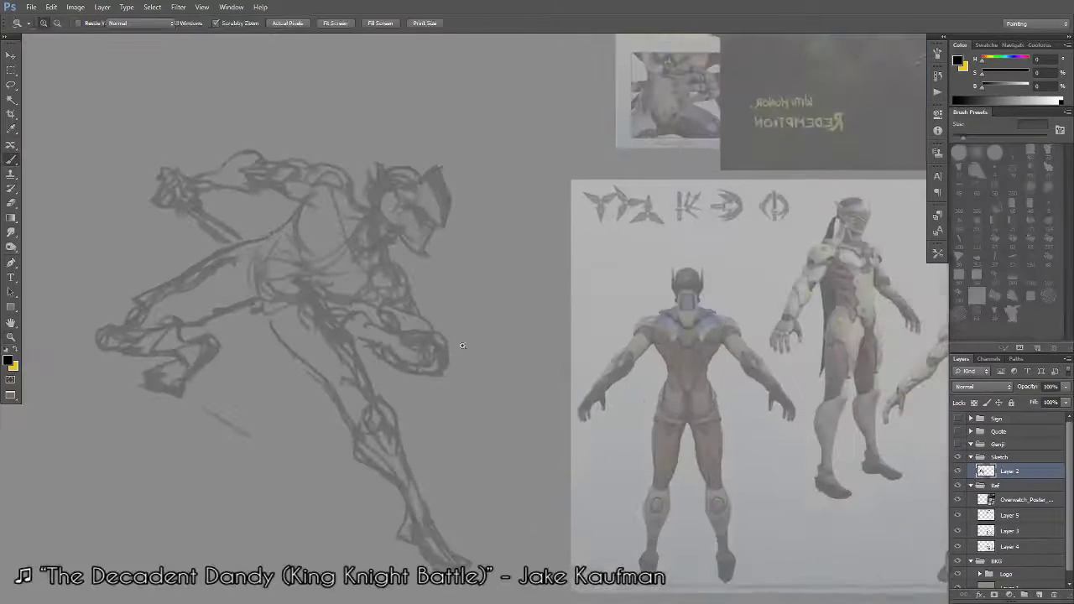
{"action": "key", "text": "b"}
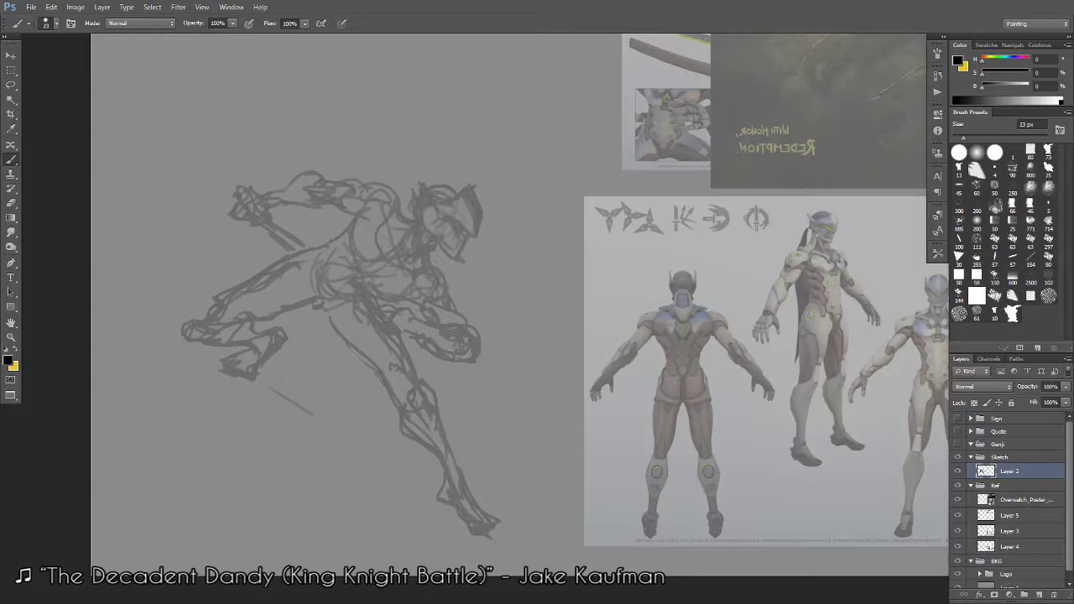
{"action": "mouse_move", "coordinate": [393, 252]}
{"action": "left_mouse_down"}
{"action": "mouse_move", "coordinate": [319, 260]}
{"action": "mouse_move", "coordinate": [487, 321]}
{"action": "left_mouse_up"}
{"action": "key", "text": "e"}
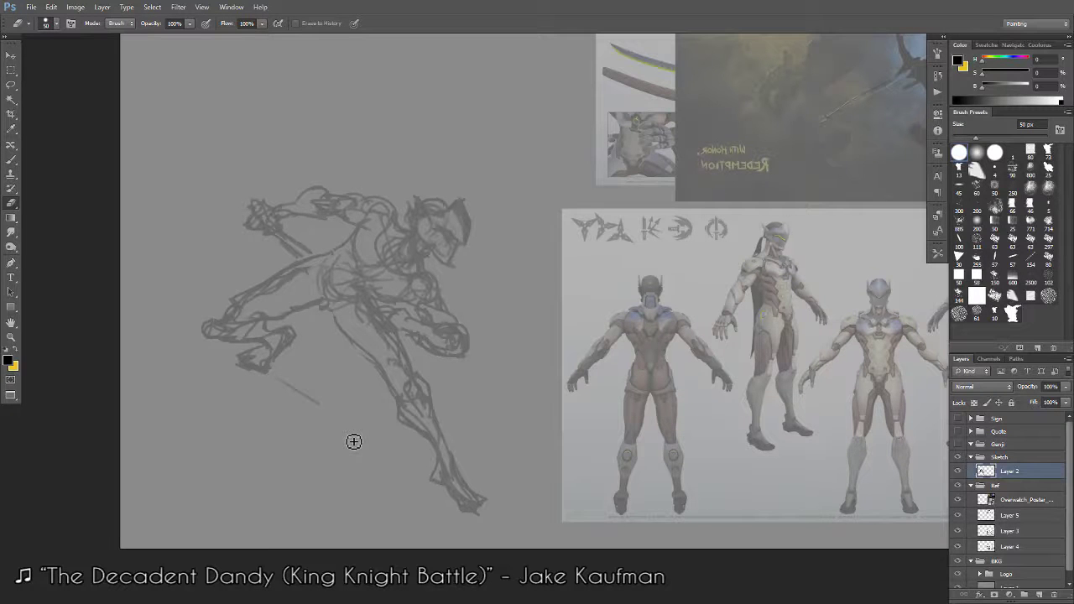
{"action": "key", "text": "b"}
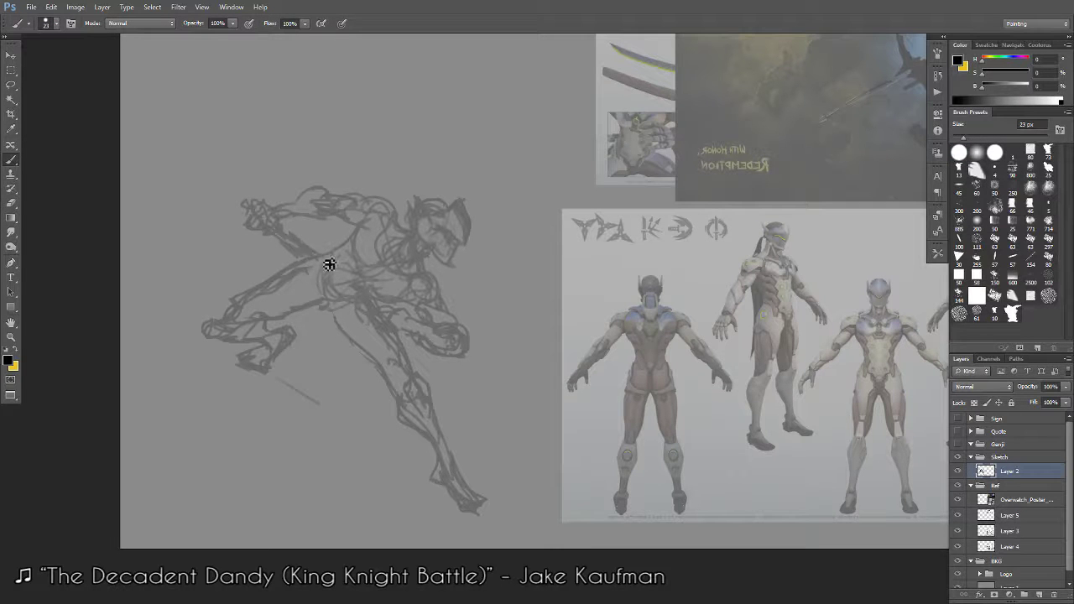
{"action": "left_click_drag", "start_coordinate": [331, 261], "coordinate": [366, 430]}
{"action": "key", "text": "b"}
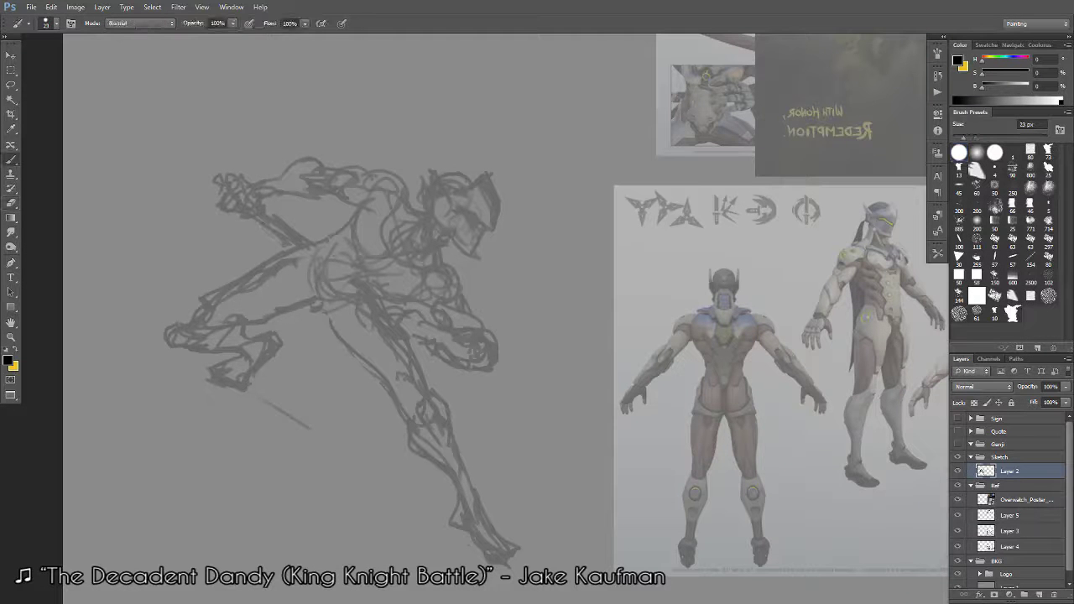
Zoom out to the whole document, then zoom back in to draw and clean up the foot.
{"action": "key", "text": "z"}
{"action": "left_click_drag", "start_coordinate": [291, 247], "coordinate": [442, 300]}
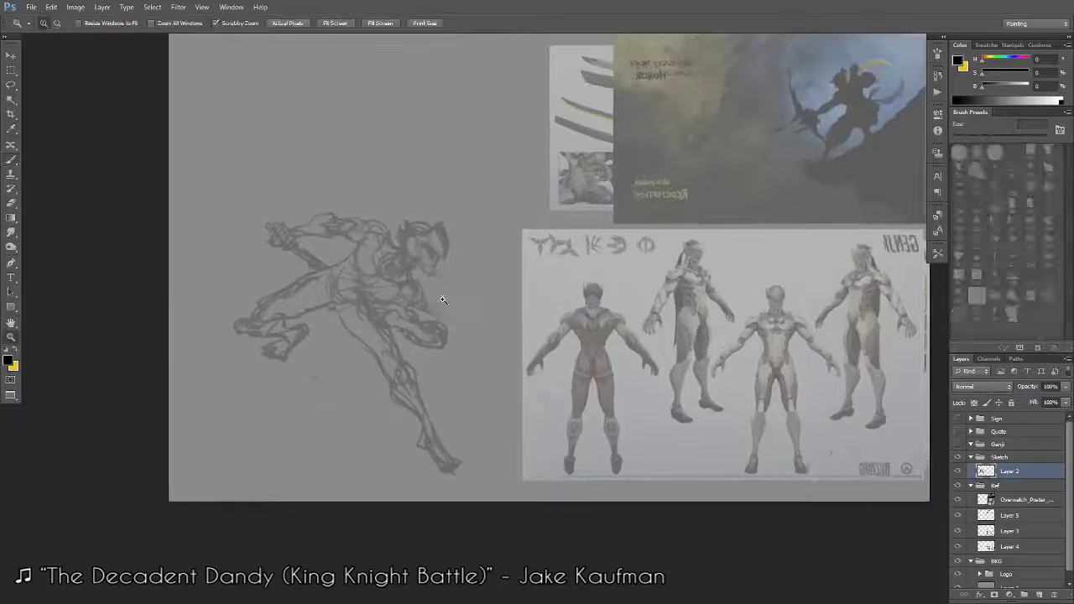
{"action": "key", "text": "b"}
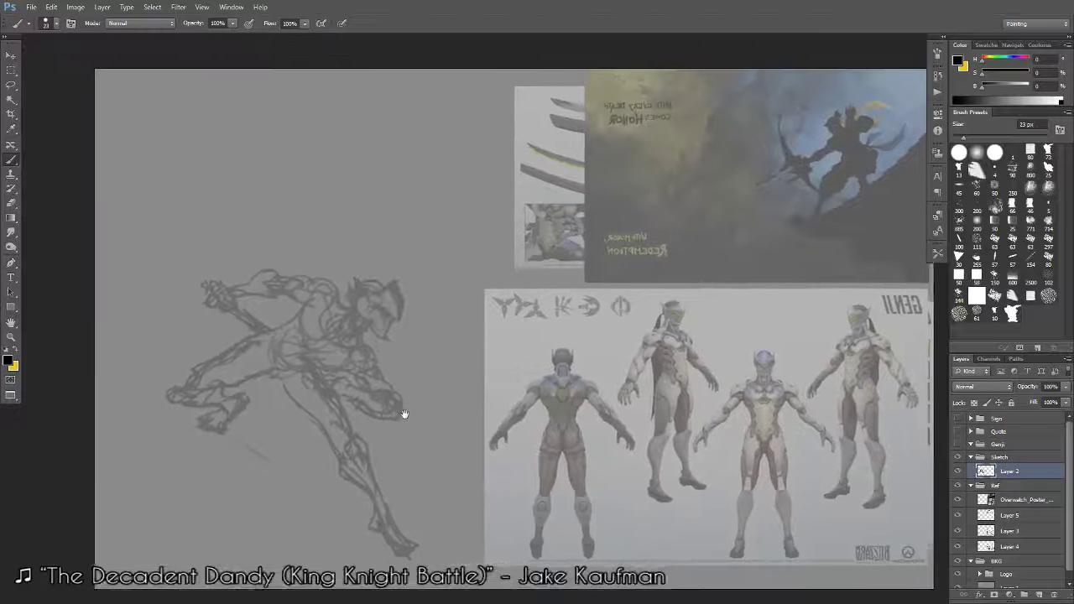
{"action": "mouse_move", "coordinate": [402, 336]}
{"action": "left_mouse_down"}
{"action": "mouse_move", "coordinate": [395, 386]}
{"action": "mouse_move", "coordinate": [368, 340]}
{"action": "left_mouse_up"}
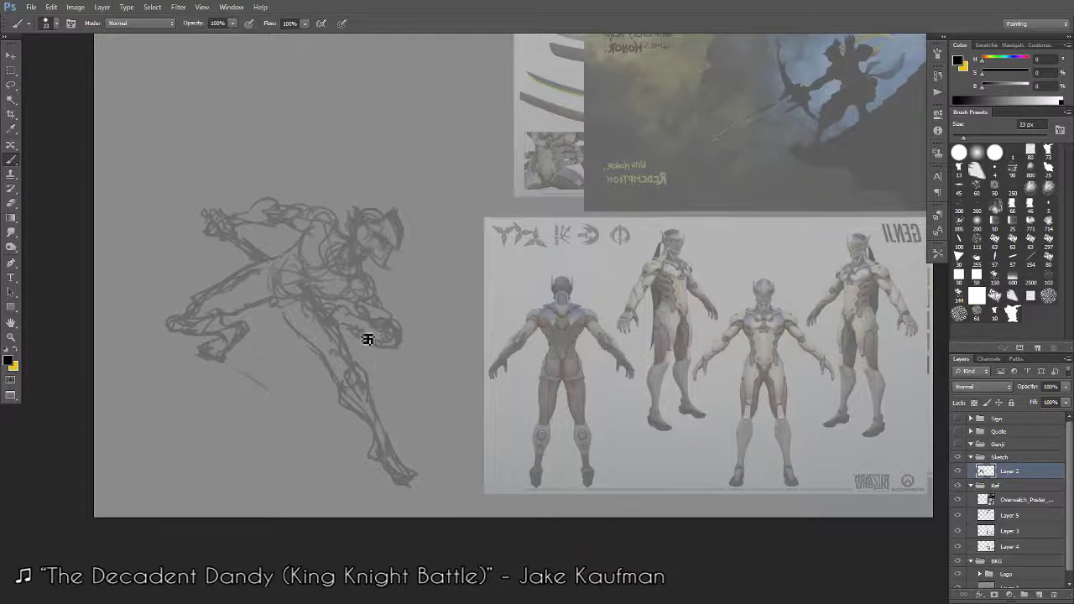
{"action": "key", "text": "ctrl+plus"}
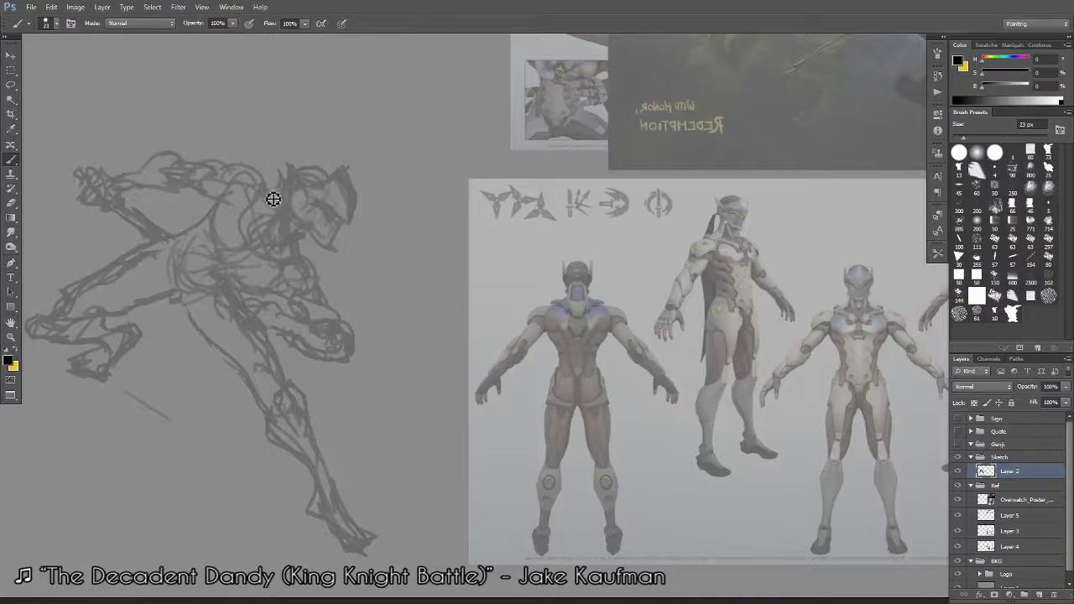
{"action": "left_click_drag", "start_coordinate": [277, 202], "coordinate": [342, 364]}
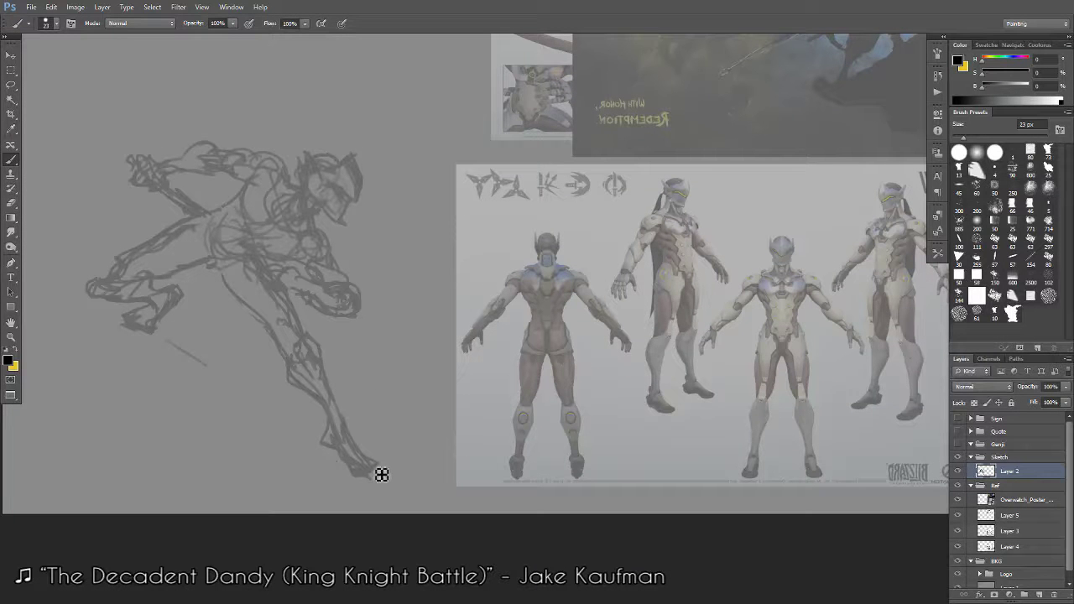
{"action": "left_click_drag", "start_coordinate": [372, 478], "coordinate": [379, 466]}
{"action": "key", "text": "e"}
{"action": "left_click_drag", "start_coordinate": [361, 485], "coordinate": [374, 489]}
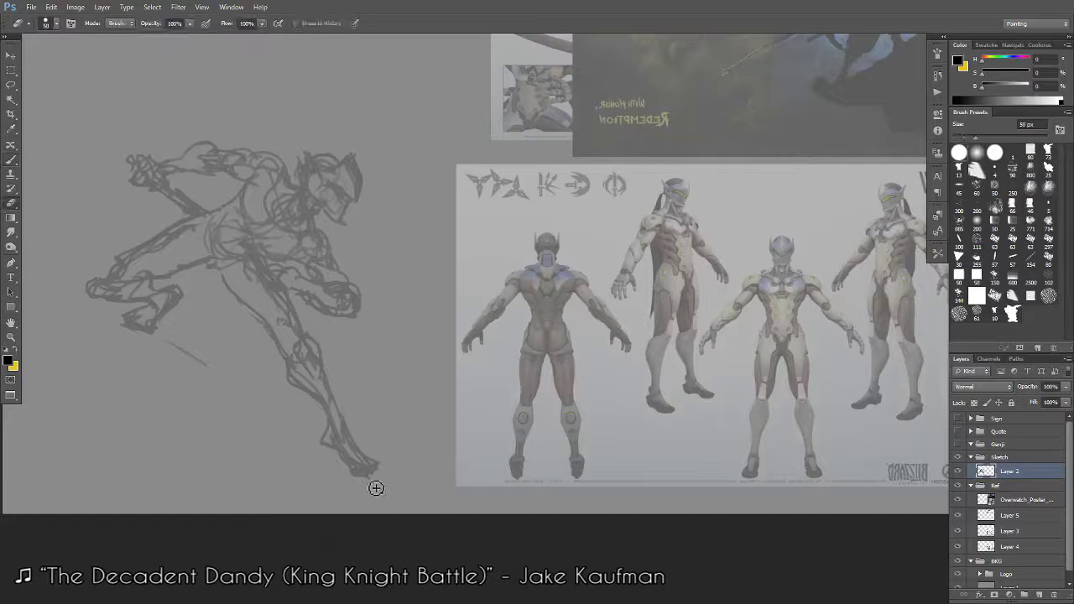
{"action": "key", "text": "b"}
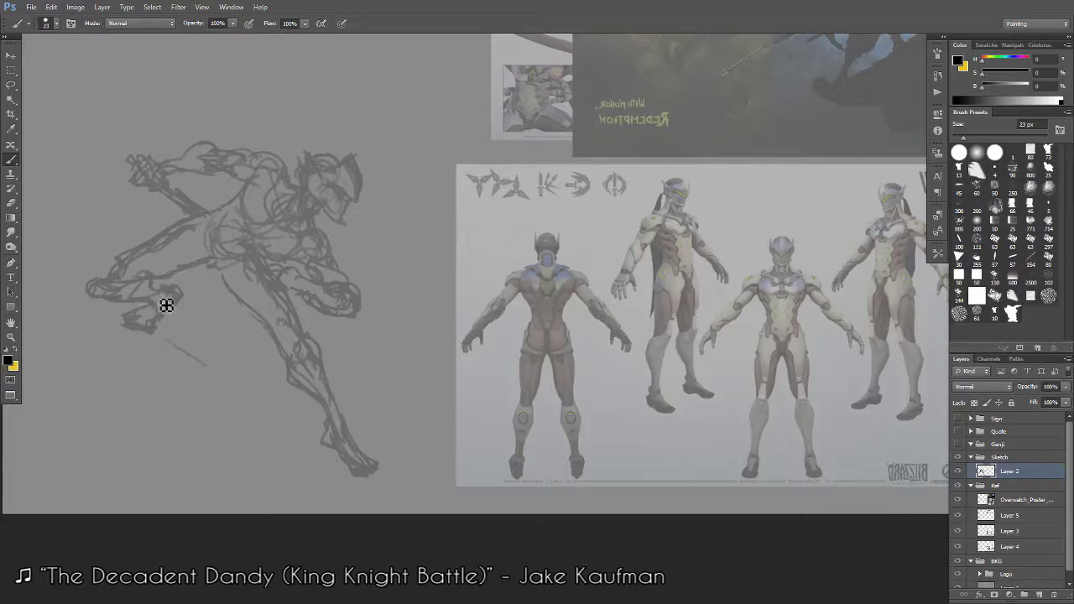
Recentre the view and add strokes to the upper arm, chest and torso.
{"action": "left_click_drag", "start_coordinate": [137, 402], "coordinate": [480, 414]}
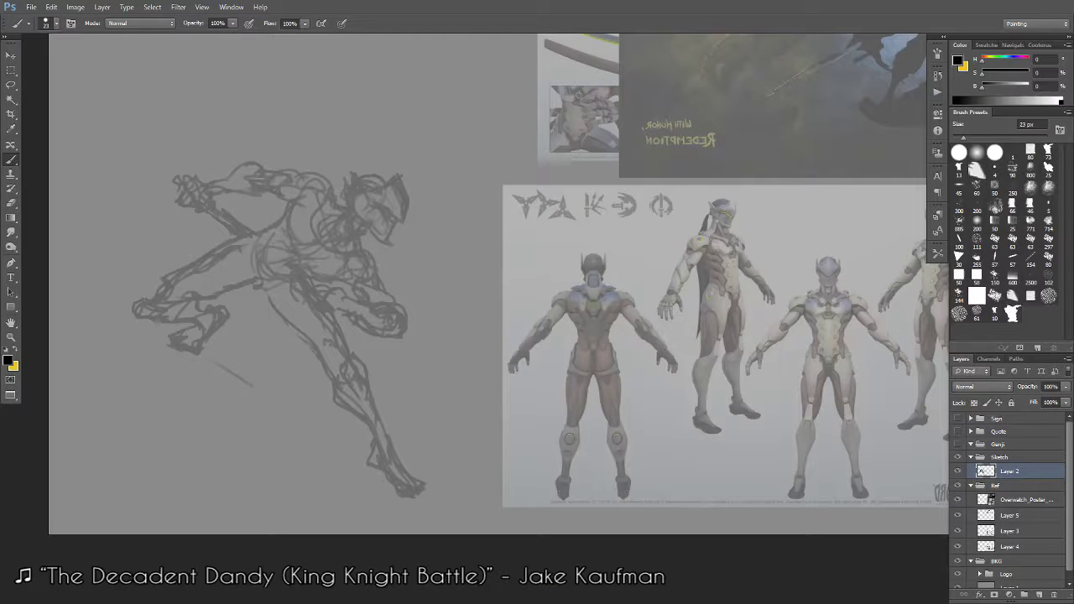
{"action": "left_click_drag", "start_coordinate": [205, 245], "coordinate": [232, 233]}
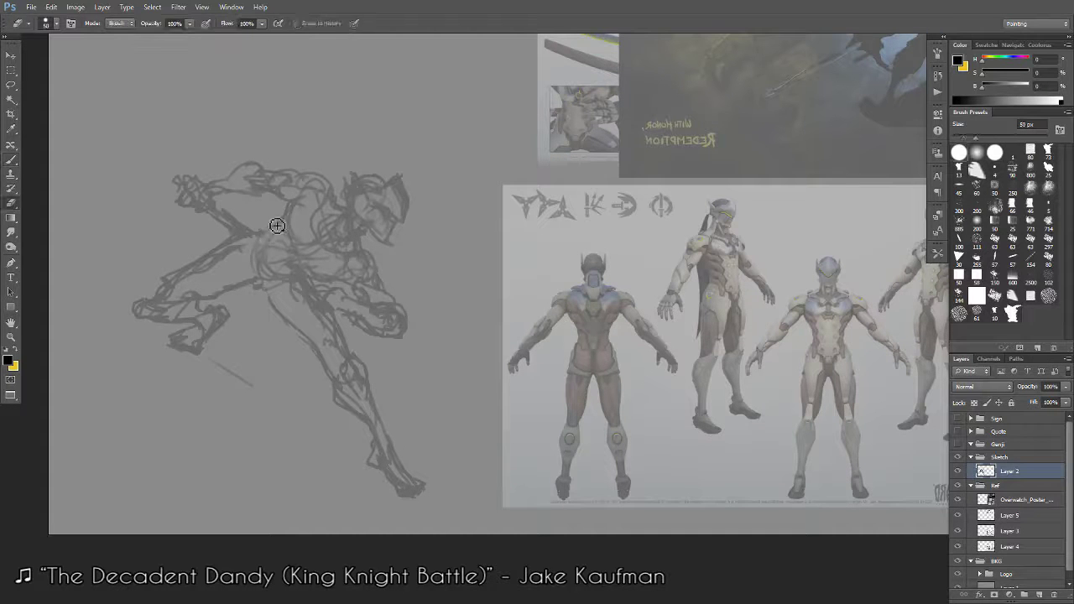
{"action": "left_click_drag", "start_coordinate": [276, 227], "coordinate": [269, 240]}
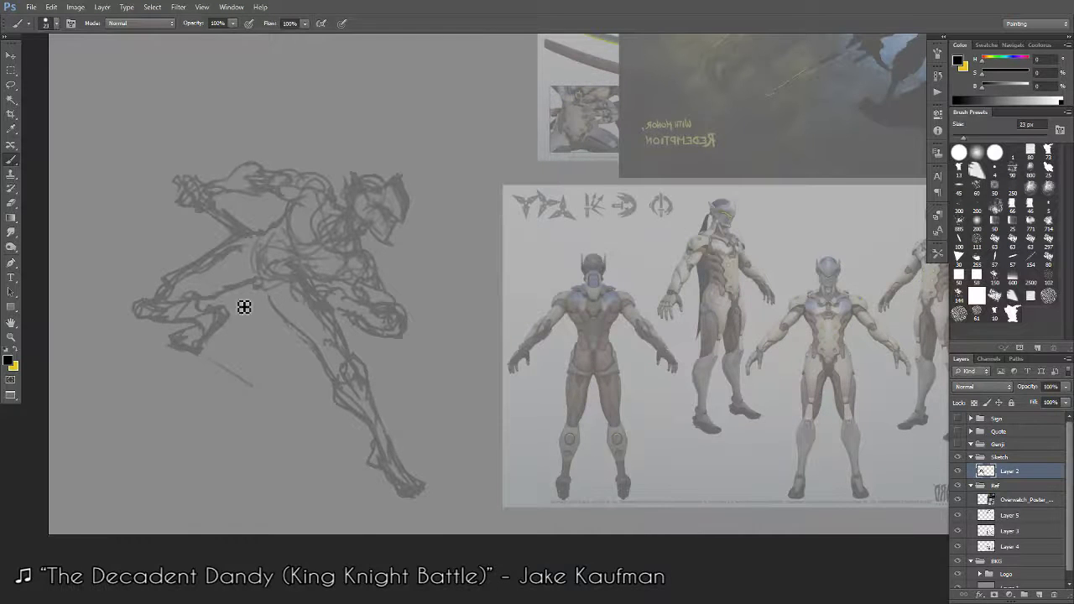
{"action": "scroll", "coordinate": [243, 308], "scroll_direction": "down", "scroll_amount": 3}
{"action": "scroll", "coordinate": [437, 511], "scroll_direction": "up", "scroll_amount": 2}
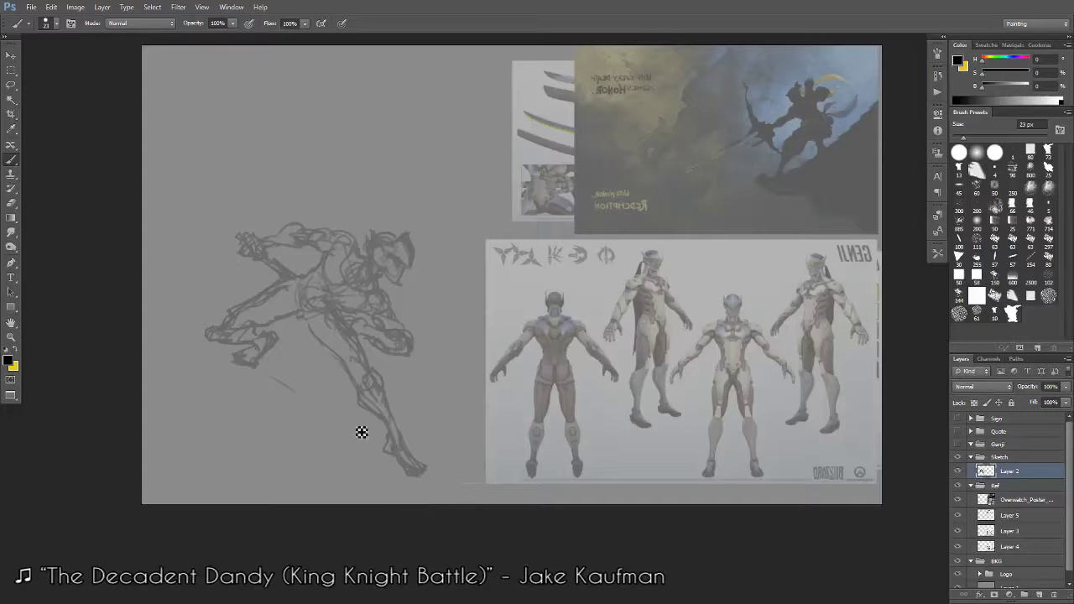
Draw a long diagonal stroke along the lower leg, undoing stray strokes near the hand and foot.
{"action": "mouse_move", "coordinate": [265, 372]}
{"action": "left_mouse_down"}
{"action": "mouse_move", "coordinate": [436, 476]}
{"action": "mouse_move", "coordinate": [269, 373]}
{"action": "mouse_move", "coordinate": [408, 473]}
{"action": "mouse_move", "coordinate": [450, 483]}
{"action": "left_mouse_up"}
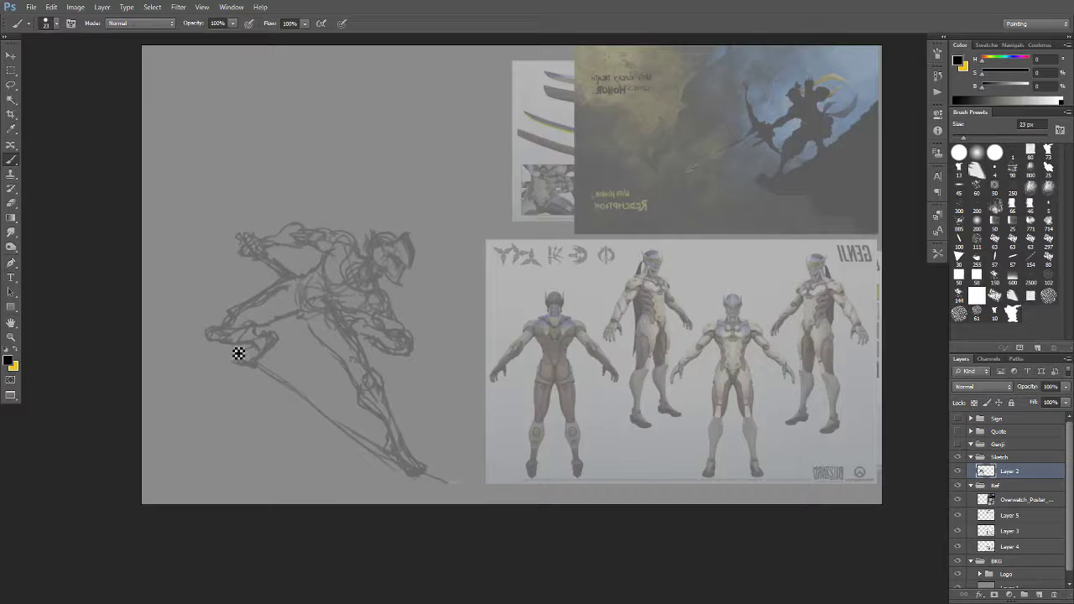
{"action": "left_click_drag", "start_coordinate": [225, 340], "coordinate": [163, 277]}
{"action": "key", "text": "ctrl+z"}
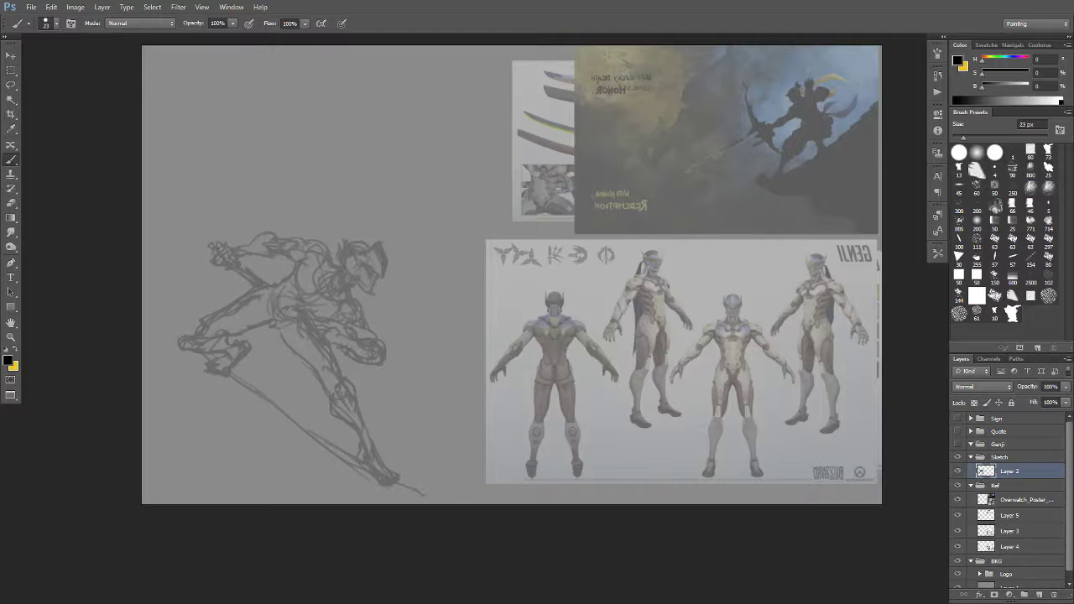
{"action": "left_click_drag", "start_coordinate": [209, 367], "coordinate": [236, 369]}
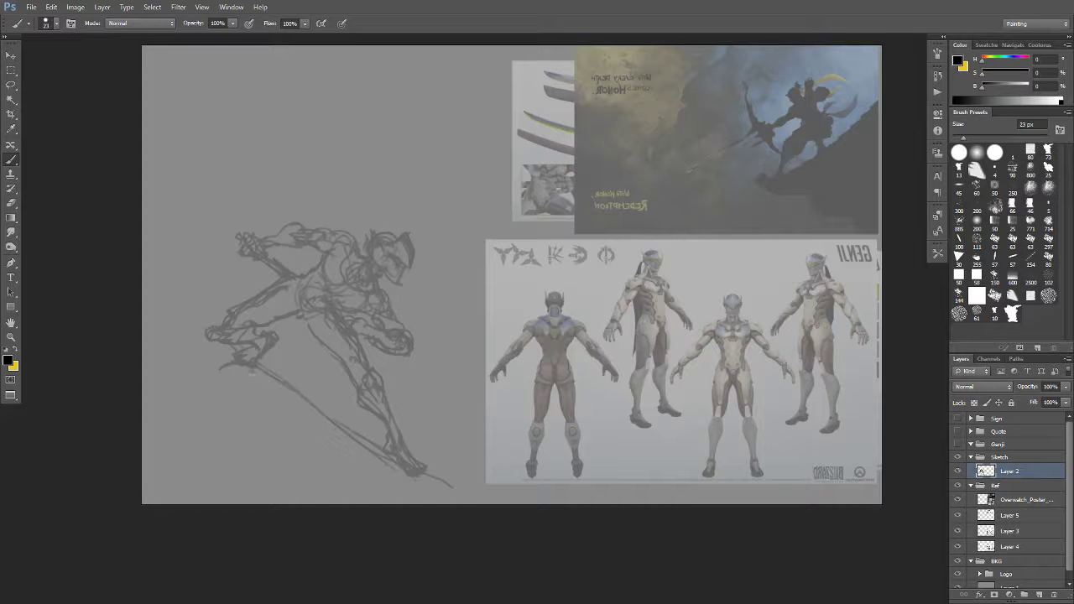
{"action": "key", "text": "ctrl+z"}
{"action": "scroll", "coordinate": [287, 443], "scroll_direction": "down", "scroll_amount": 5}
{"action": "scroll", "coordinate": [293, 475], "scroll_direction": "up", "scroll_amount": 5}
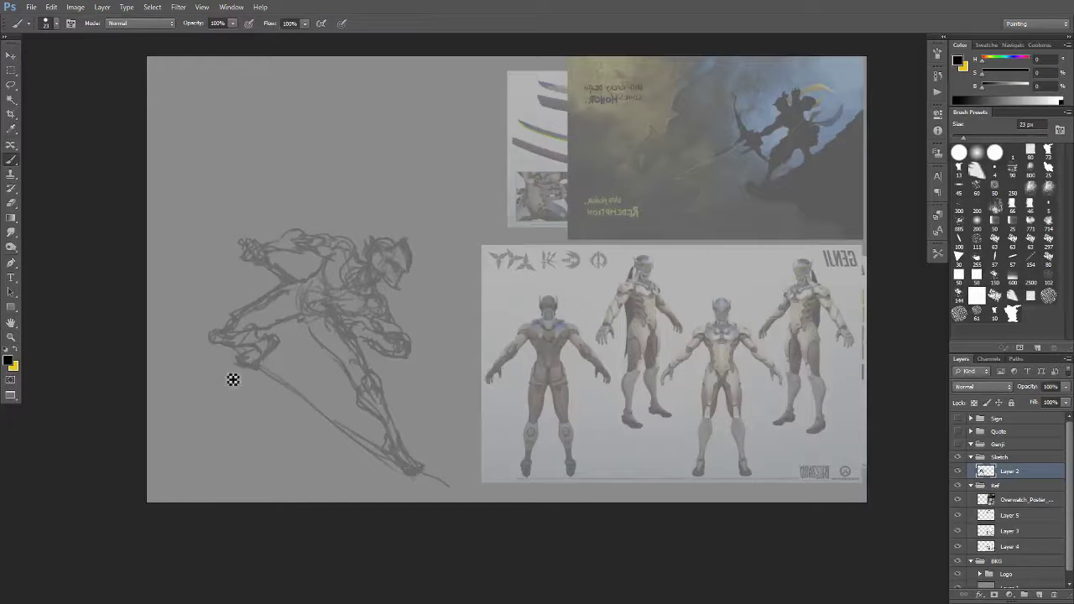
Try strokes below the foot and along the lower leg, then undo them.
{"action": "left_click_drag", "start_coordinate": [232, 380], "coordinate": [88, 483]}
{"action": "mouse_move", "coordinate": [225, 368]}
{"action": "left_mouse_down"}
{"action": "mouse_move", "coordinate": [240, 371]}
{"action": "mouse_move", "coordinate": [190, 359]}
{"action": "mouse_move", "coordinate": [186, 374]}
{"action": "left_mouse_up"}
{"action": "scroll", "coordinate": [186, 374], "scroll_direction": "down", "scroll_amount": 3}
{"action": "scroll", "coordinate": [156, 427], "scroll_direction": "up", "scroll_amount": 3}
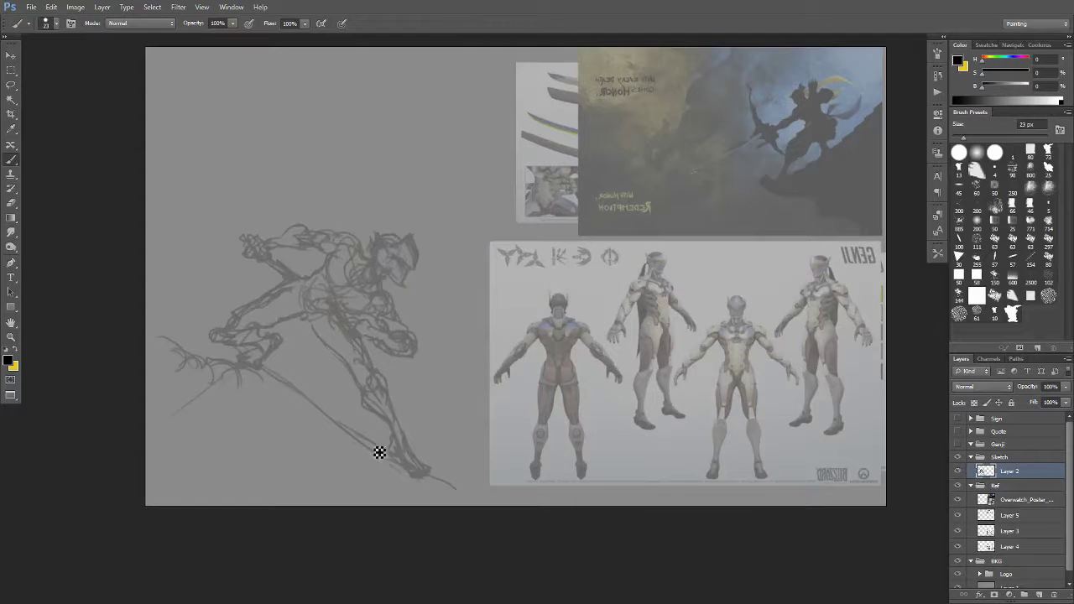
{"action": "mouse_move", "coordinate": [293, 389]}
{"action": "left_mouse_down"}
{"action": "mouse_move", "coordinate": [392, 439]}
{"action": "mouse_move", "coordinate": [401, 455]}
{"action": "left_mouse_up"}
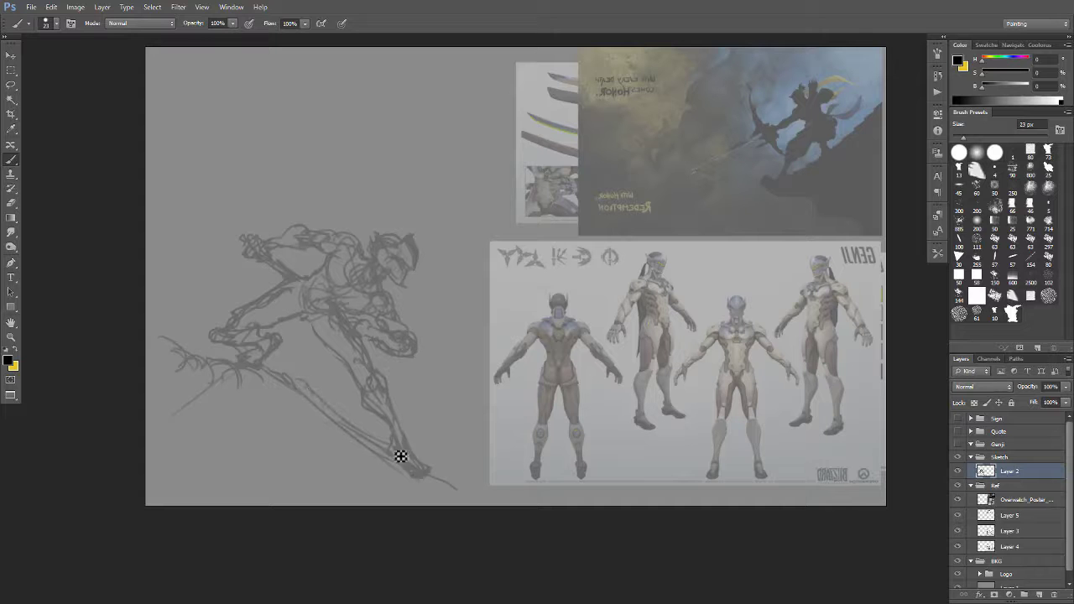
{"action": "key", "text": "ctrl+alt+z"}
{"action": "key", "text": "ctrl+alt+z"}
{"action": "key", "text": "ctrl+alt+z"}
{"action": "key", "text": "ctrl+alt+z"}
Erase the curled strokes left of the foot with a 130 px eraser and sketch short strokes below it.
{"action": "key", "text": "e"}
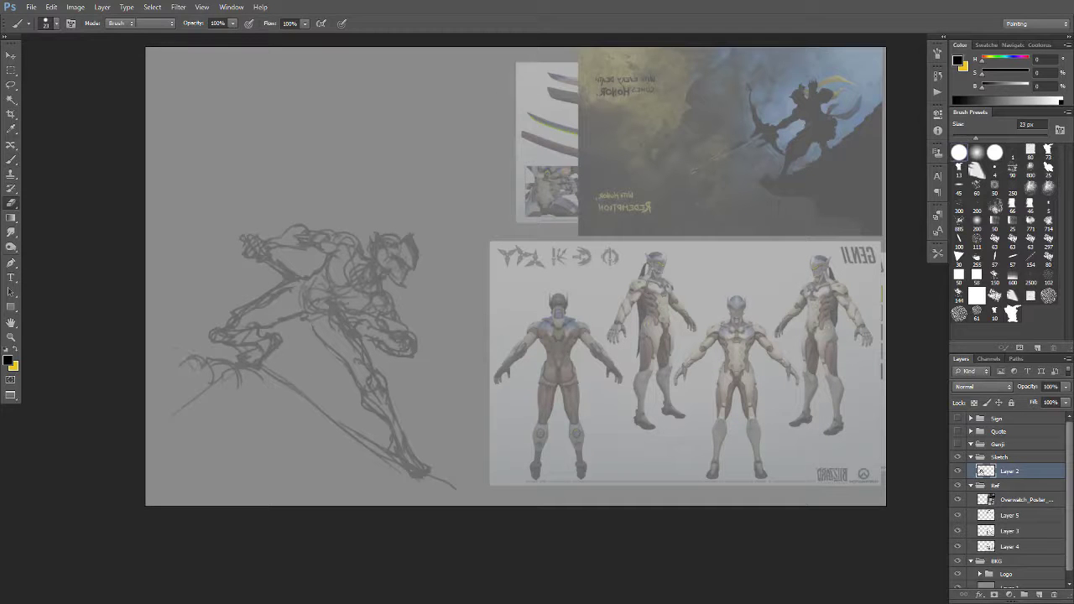
{"action": "mouse_move", "coordinate": [179, 358]}
{"action": "left_mouse_down"}
{"action": "mouse_move", "coordinate": [215, 381]}
{"action": "mouse_move", "coordinate": [291, 374]}
{"action": "mouse_move", "coordinate": [327, 423]}
{"action": "left_mouse_up"}
{"action": "key", "text": "bracketright"}
{"action": "key", "text": "bracketright"}
{"action": "key", "text": "bracketright"}
{"action": "key", "text": "b"}
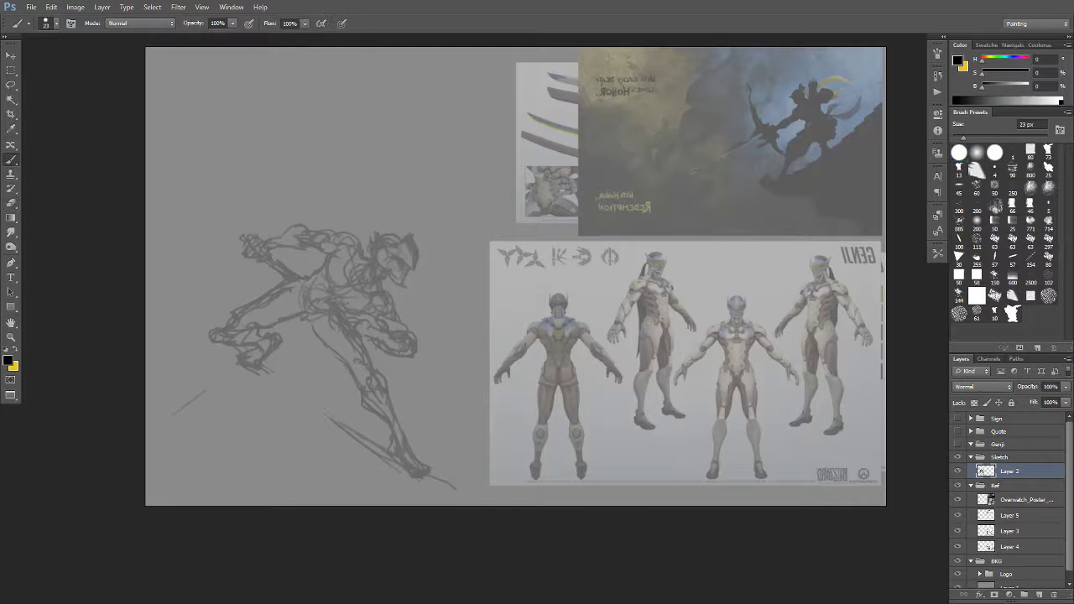
{"action": "left_click_drag", "start_coordinate": [267, 374], "coordinate": [280, 399]}
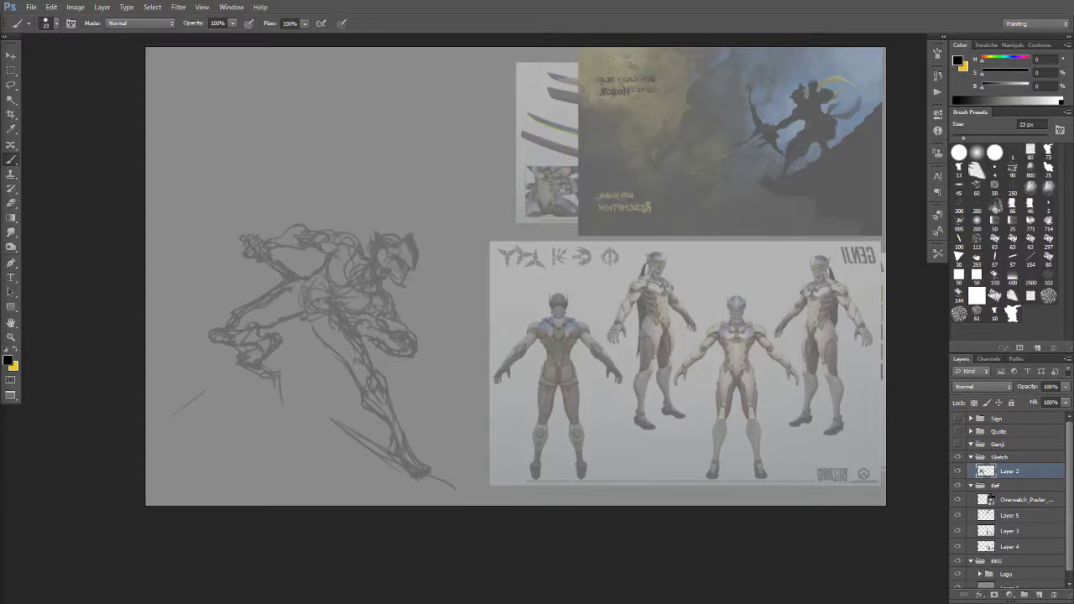
Erase the long diagonal stroke and its tail beneath the figure.
{"action": "key", "text": "e"}
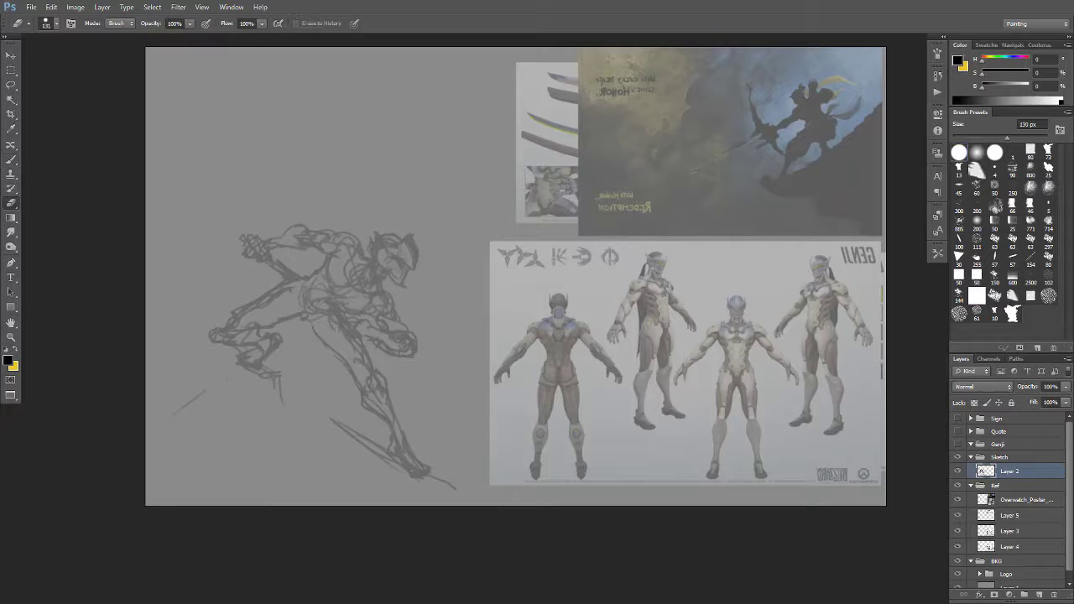
{"action": "left_click_drag", "start_coordinate": [332, 420], "coordinate": [385, 459]}
{"action": "left_click", "coordinate": [447, 488]}
{"action": "scroll", "coordinate": [463, 479], "scroll_direction": "down", "scroll_amount": 5}
{"action": "scroll", "coordinate": [394, 386], "scroll_direction": "up", "scroll_amount": 5}
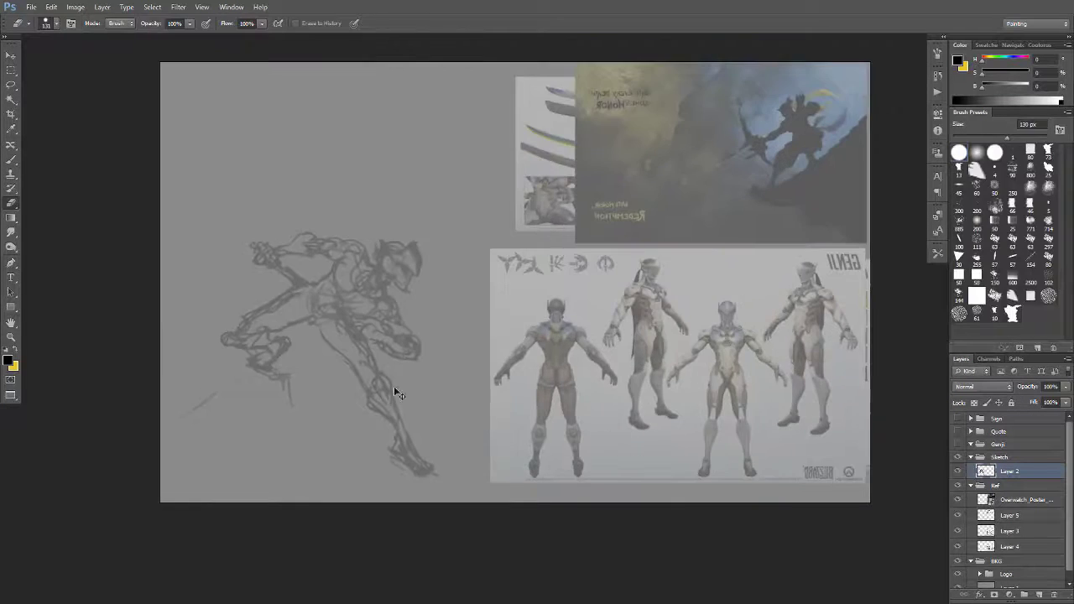
Nudge the sketch up-right and rotate the whole sketch a few degrees with Free Transform.
{"action": "left_click_drag", "start_coordinate": [394, 386], "coordinate": [436, 379]}
{"action": "key", "text": "ctrl+t"}
{"action": "mouse_move", "coordinate": [475, 326]}
{"action": "left_mouse_down"}
{"action": "mouse_move", "coordinate": [484, 341]}
{"action": "mouse_move", "coordinate": [493, 233]}
{"action": "mouse_move", "coordinate": [487, 320]}
{"action": "left_mouse_up"}
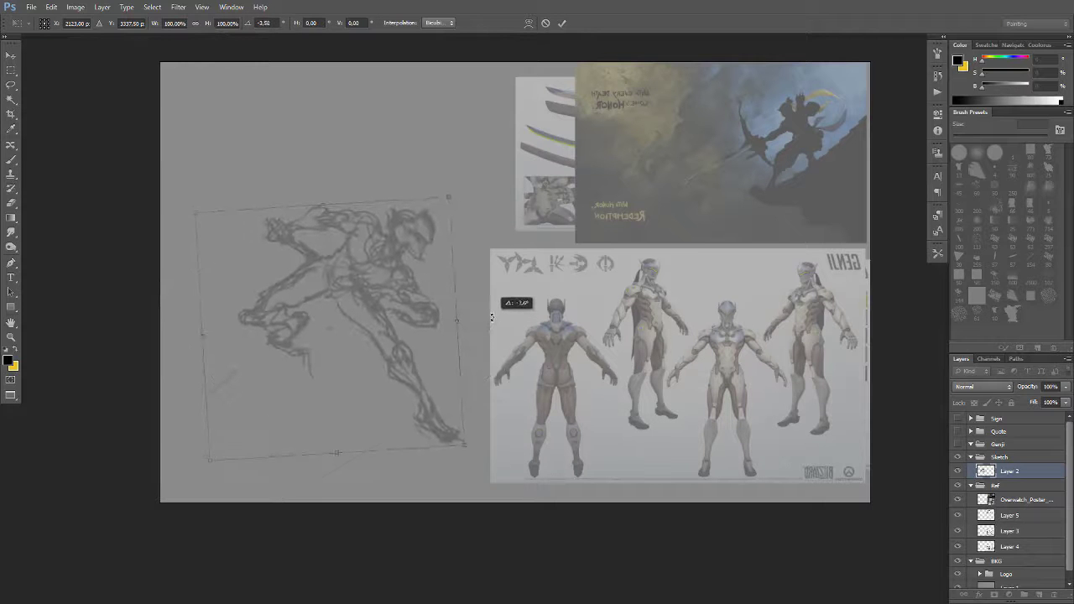
{"action": "key", "text": "Return"}
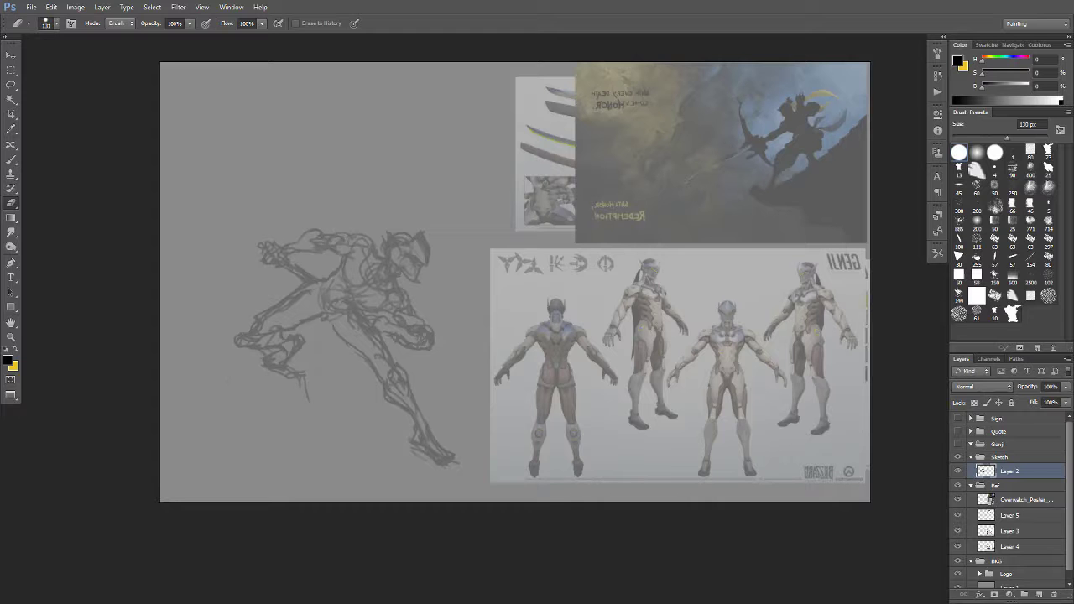
Erase a line below the foot and try short strokes there, undoing them.
{"action": "key", "text": "b"}
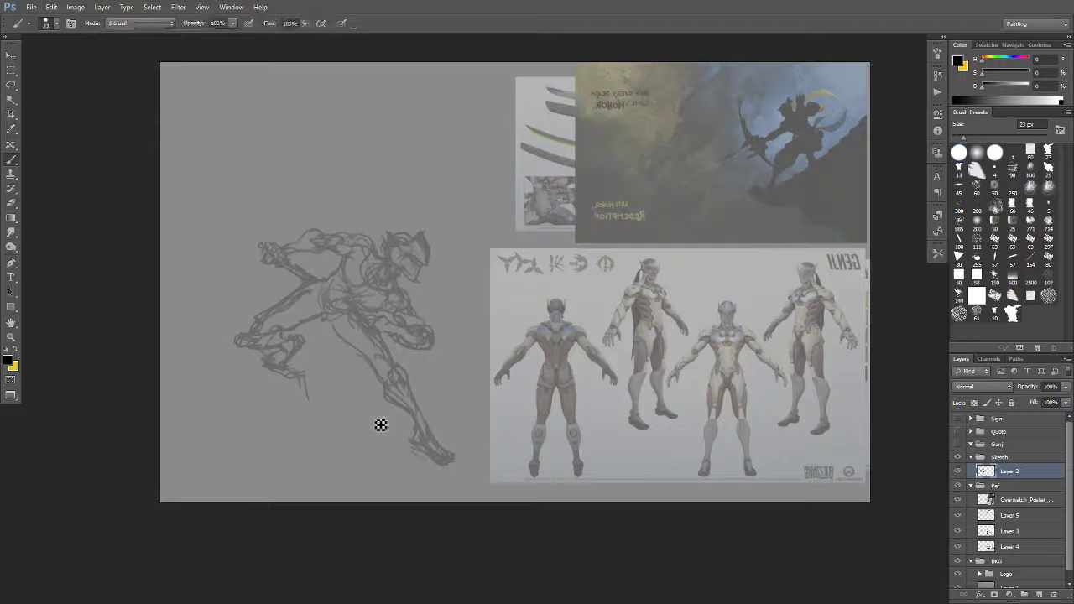
{"action": "key", "text": "e"}
{"action": "left_click_drag", "start_coordinate": [309, 399], "coordinate": [291, 389]}
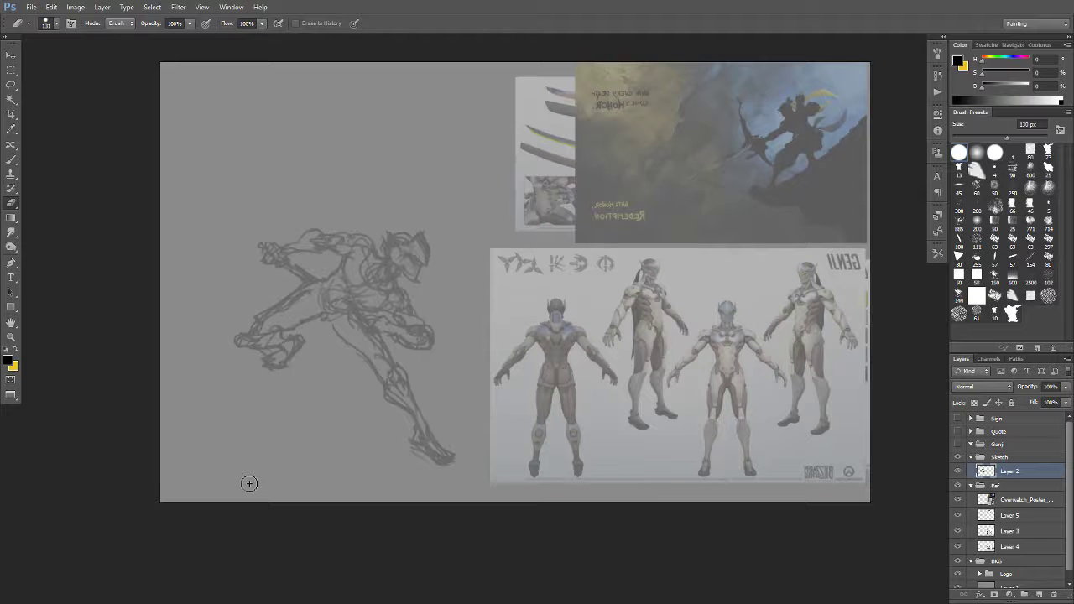
{"action": "key", "text": "b"}
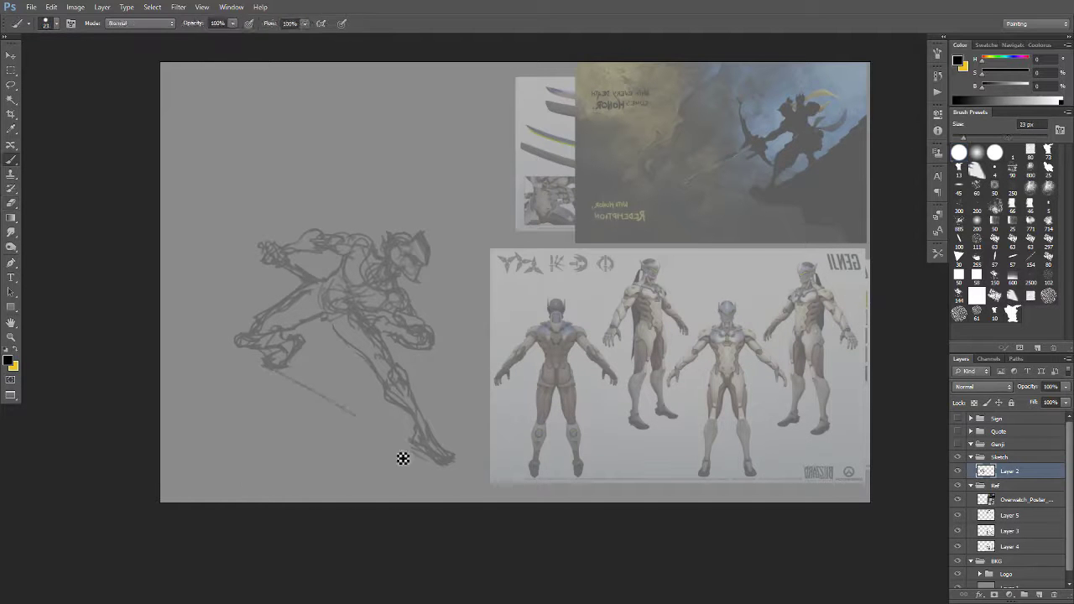
{"action": "left_click_drag", "start_coordinate": [298, 368], "coordinate": [304, 379]}
{"action": "key", "text": "ctrl+alt+z"}
{"action": "key", "text": "ctrl+alt+z"}
{"action": "left_click_drag", "start_coordinate": [308, 375], "coordinate": [285, 393]}
{"action": "key", "text": "ctrl+alt+z"}
Add a stroke below the knee, test a long ground stroke, zoom out and undo it.
{"action": "mouse_move", "coordinate": [301, 372]}
{"action": "left_mouse_down"}
{"action": "mouse_move", "coordinate": [307, 418]}
{"action": "mouse_move", "coordinate": [252, 373]}
{"action": "mouse_move", "coordinate": [249, 384]}
{"action": "left_mouse_up"}
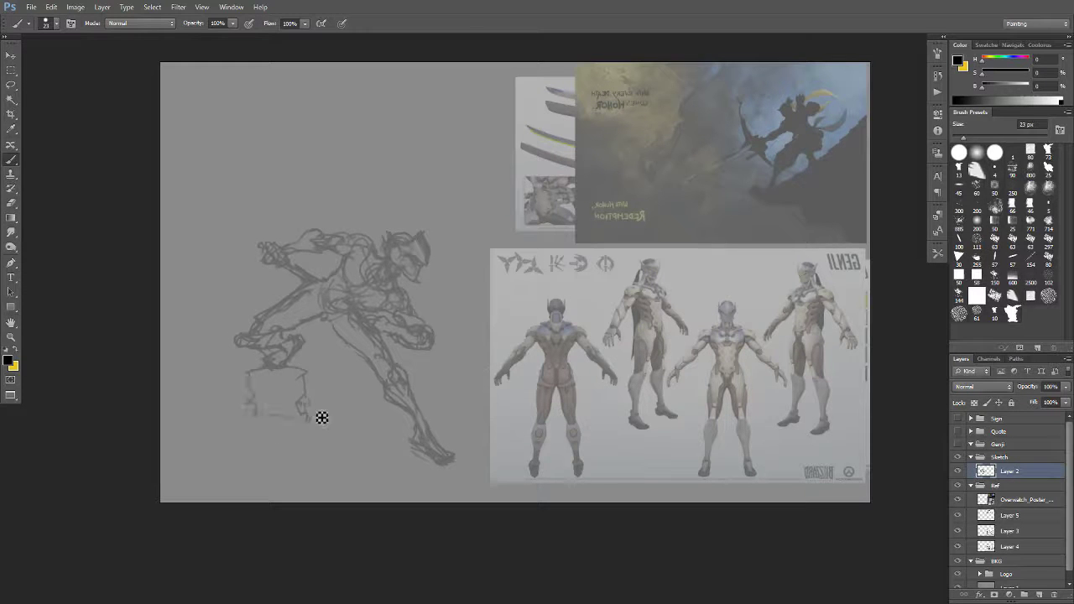
{"action": "left_click_drag", "start_coordinate": [323, 410], "coordinate": [474, 482]}
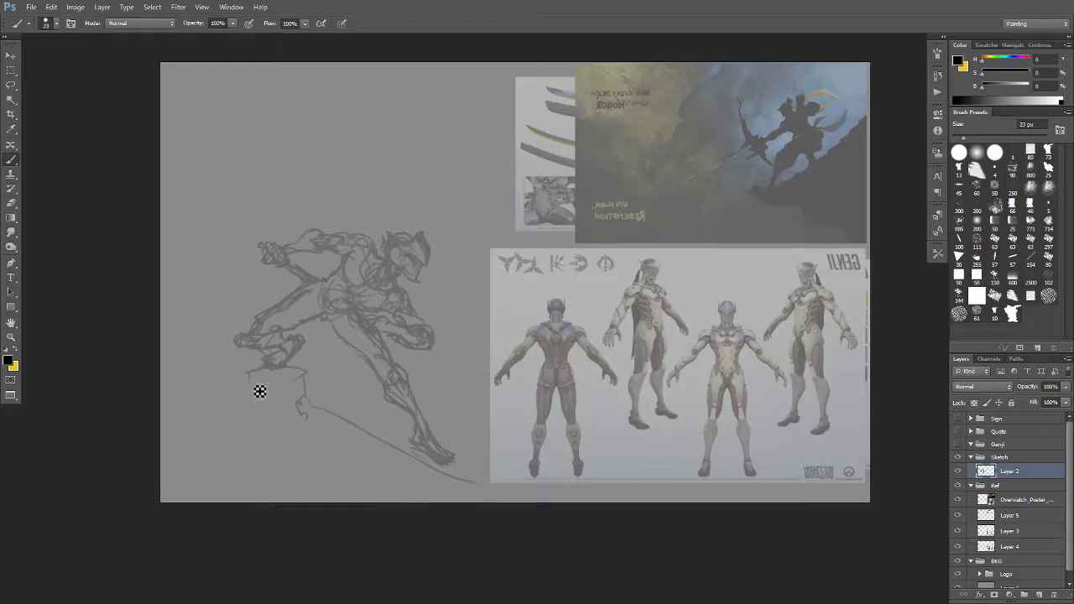
{"action": "key", "text": "z"}
{"action": "mouse_move", "coordinate": [226, 443]}
{"action": "left_mouse_down"}
{"action": "mouse_move", "coordinate": [187, 479]}
{"action": "mouse_move", "coordinate": [240, 519]}
{"action": "left_mouse_up"}
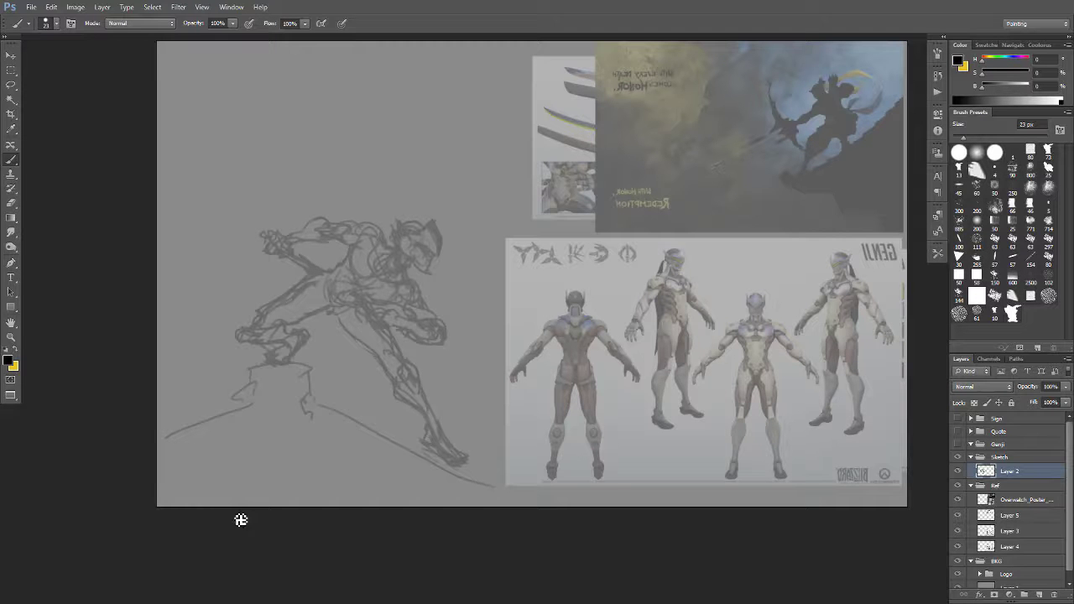
{"action": "key", "text": "ctrl+alt+z"}
{"action": "key", "text": "ctrl+alt+z"}
{"action": "key", "text": "ctrl+alt+z"}
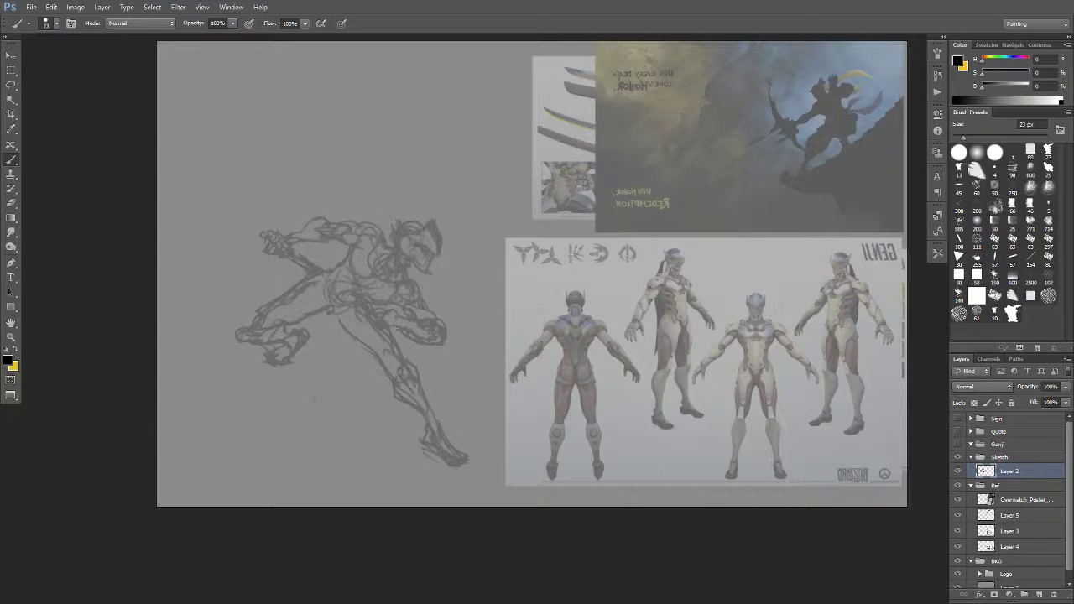
{"action": "key", "text": "ctrl+shift+z"}
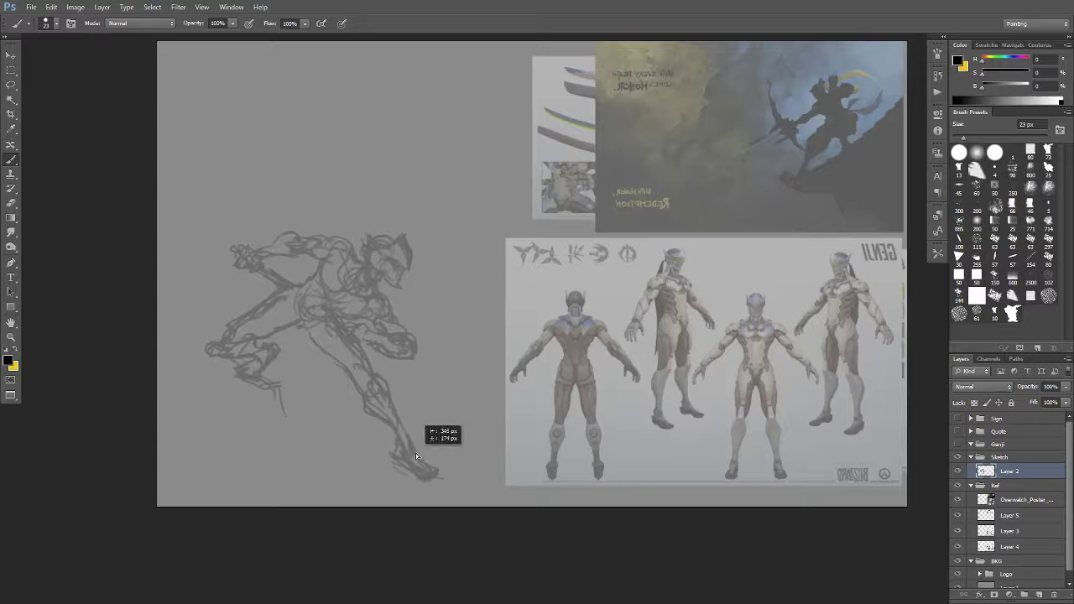
Move the sketch about 22 px left, stroke the torso and thigh, and draw a diagonal ground line from the foot.
{"action": "left_click_drag", "start_coordinate": [429, 458], "coordinate": [411, 461]}
{"action": "left_click_drag", "start_coordinate": [433, 518], "coordinate": [470, 518]}
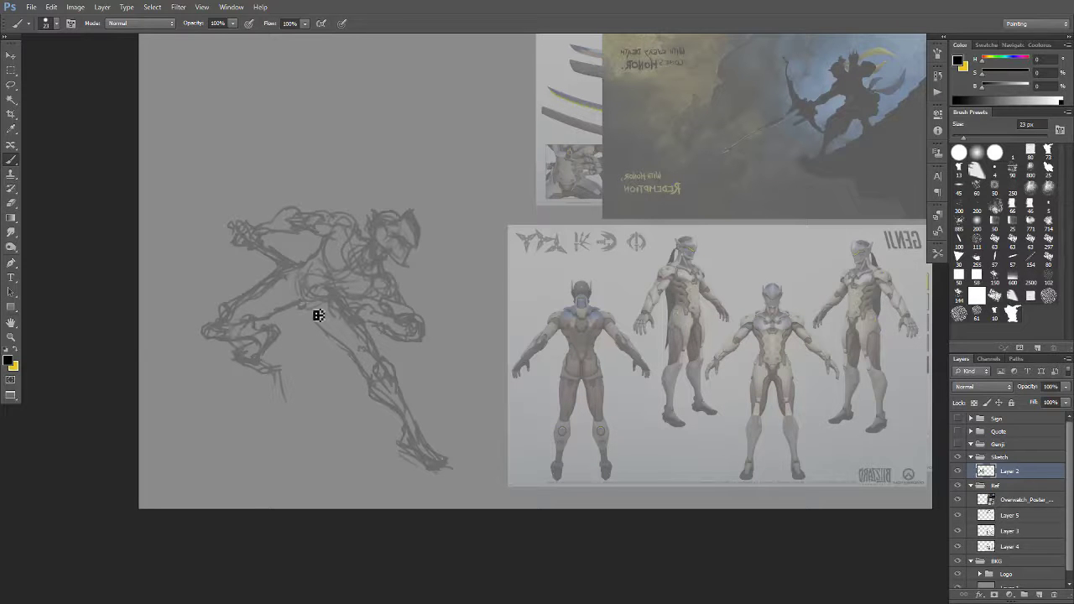
{"action": "left_click_drag", "start_coordinate": [314, 309], "coordinate": [340, 337]}
{"action": "left_click_drag", "start_coordinate": [483, 481], "coordinate": [305, 393]}
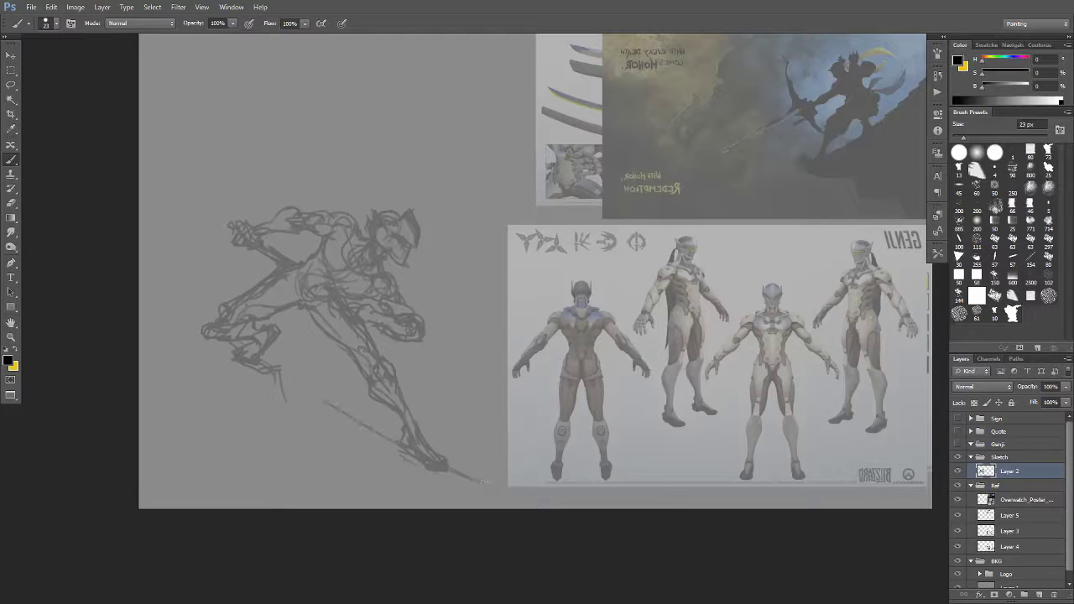
{"action": "scroll", "coordinate": [294, 386], "scroll_direction": "down", "scroll_amount": 3}
{"action": "scroll", "coordinate": [294, 386], "scroll_direction": "up", "scroll_amount": 2}
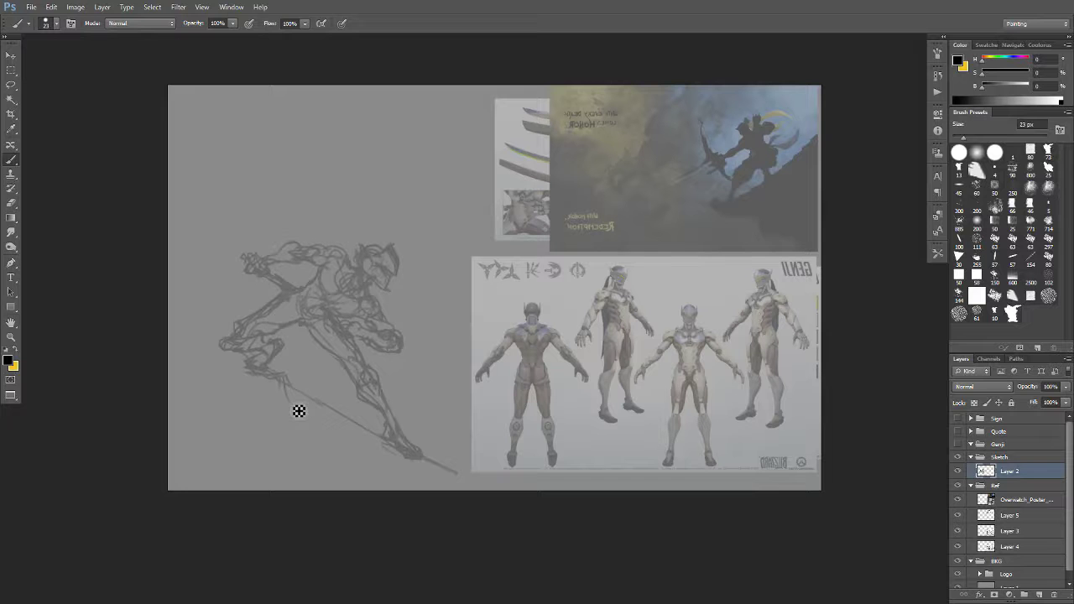
Extend the sword line downward, with extra strokes reaching below the foot.
{"action": "left_click_drag", "start_coordinate": [311, 403], "coordinate": [417, 472]}
{"action": "left_click_drag", "start_coordinate": [307, 387], "coordinate": [369, 443]}
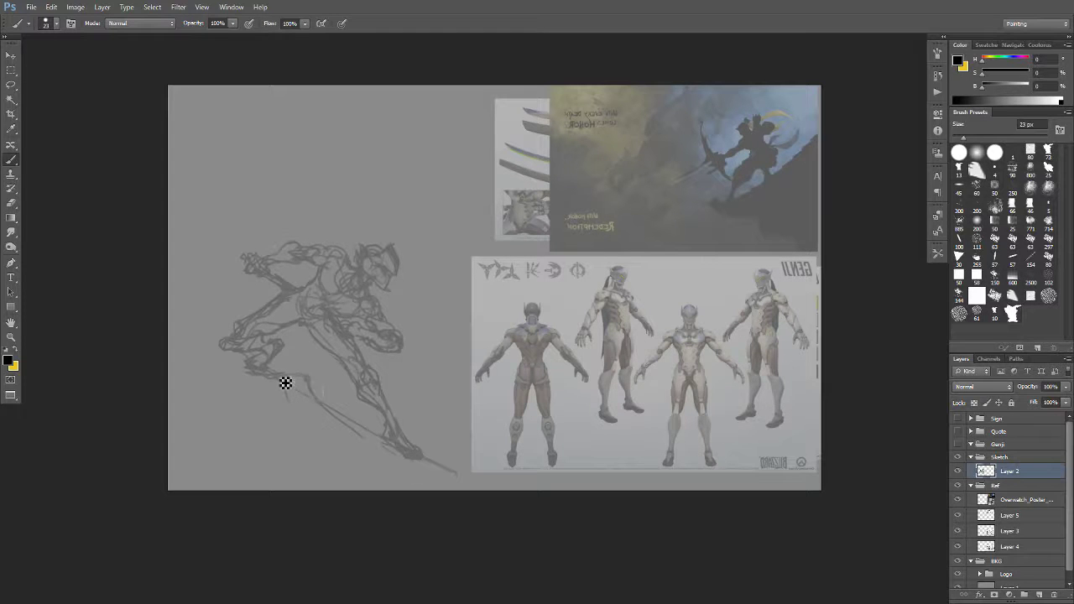
{"action": "mouse_move", "coordinate": [285, 383]}
{"action": "left_mouse_down"}
{"action": "mouse_move", "coordinate": [322, 382]}
{"action": "mouse_move", "coordinate": [516, 482]}
{"action": "left_mouse_up"}
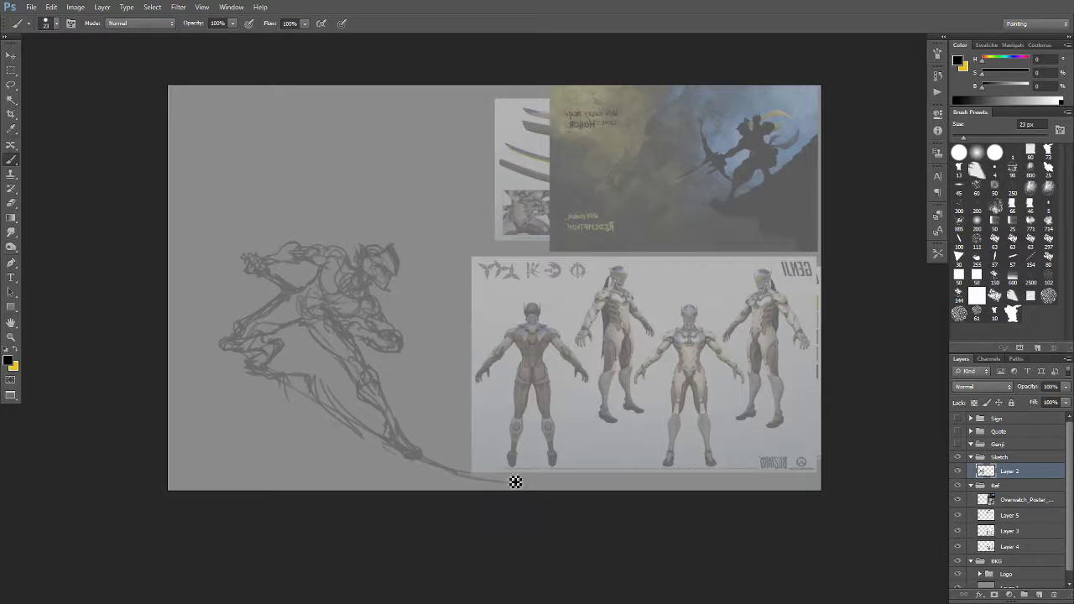
Warp the sketch's tail up and left, then add a short stroke beneath it.
{"action": "mouse_move", "coordinate": [529, 485]}
{"action": "left_mouse_down"}
{"action": "mouse_move", "coordinate": [478, 435]}
{"action": "mouse_move", "coordinate": [473, 447]}
{"action": "left_mouse_up"}
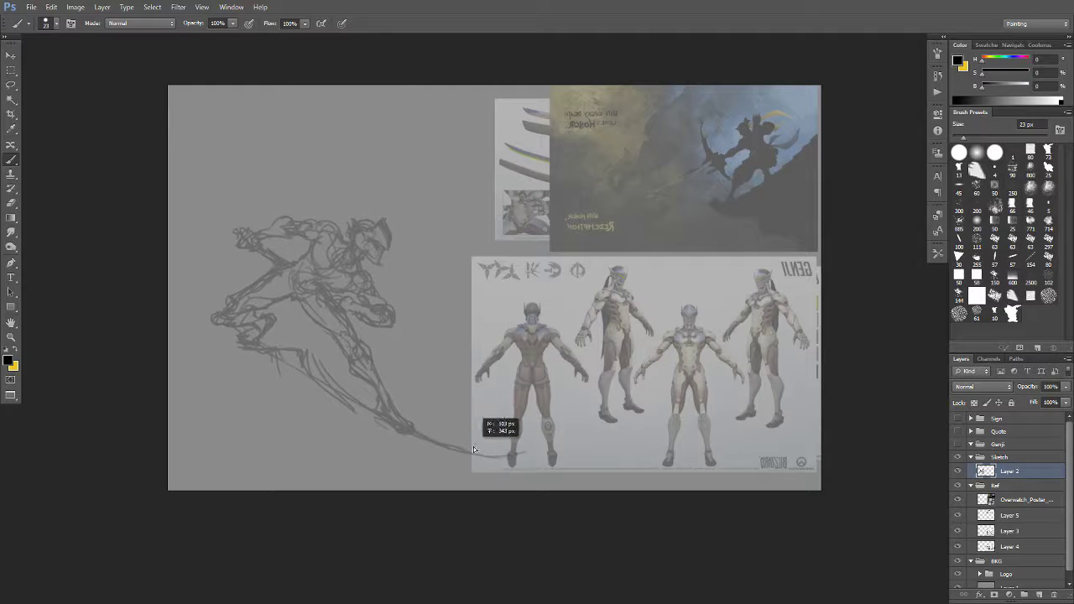
{"action": "key", "text": "Return"}
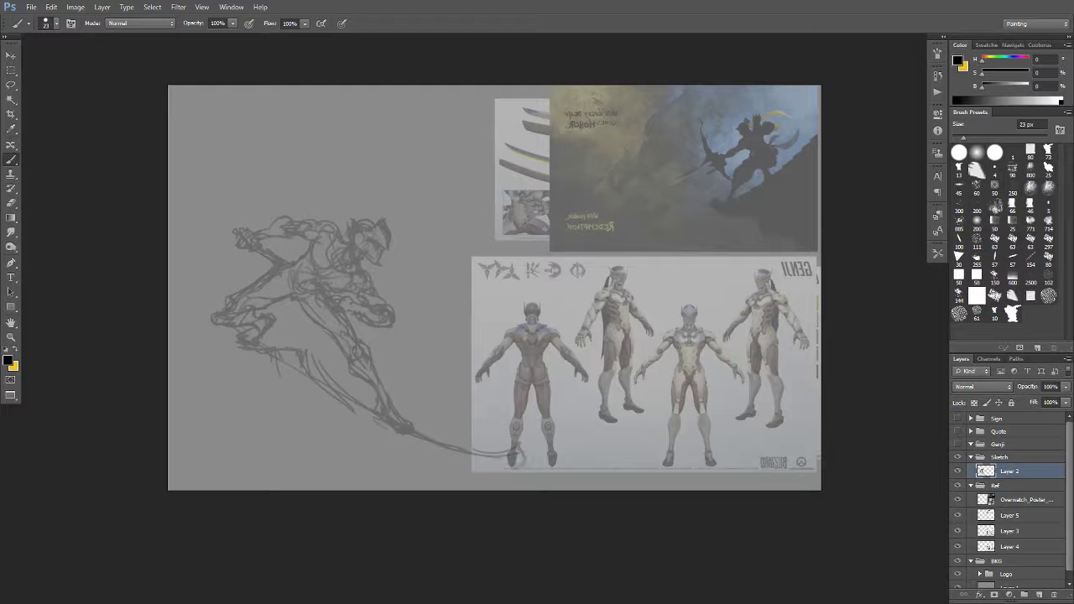
{"action": "mouse_move", "coordinate": [507, 452]}
{"action": "left_mouse_down"}
{"action": "mouse_move", "coordinate": [516, 429]}
{"action": "mouse_move", "coordinate": [501, 445]}
{"action": "mouse_move", "coordinate": [506, 434]}
{"action": "left_mouse_up"}
{"action": "key", "text": "ctrl+z"}
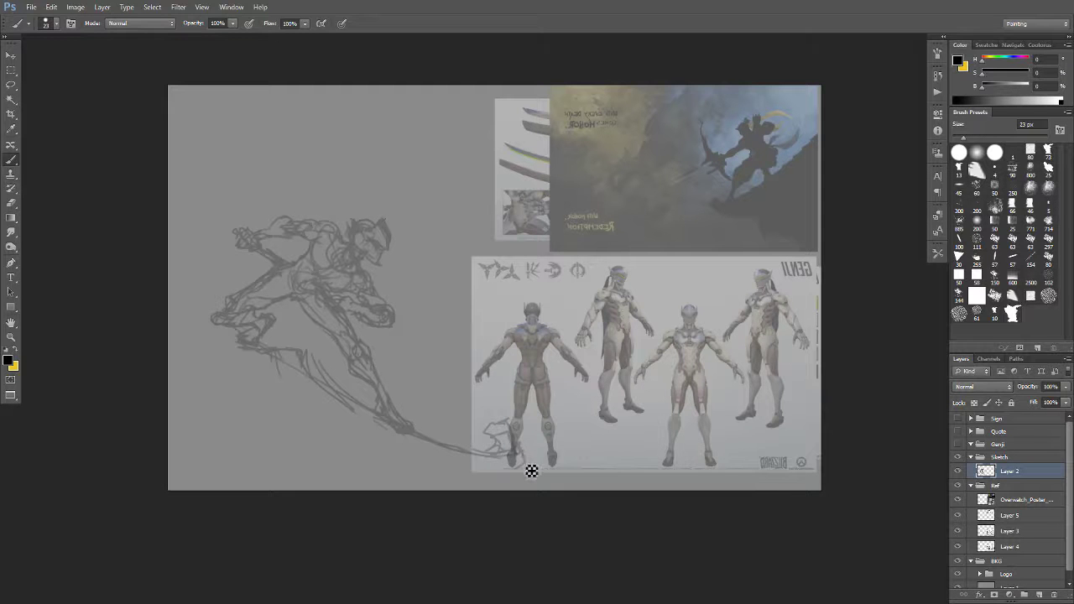
{"action": "mouse_move", "coordinate": [528, 482]}
{"action": "left_mouse_down"}
{"action": "mouse_move", "coordinate": [492, 492]}
{"action": "mouse_move", "coordinate": [515, 473]}
{"action": "left_mouse_up"}
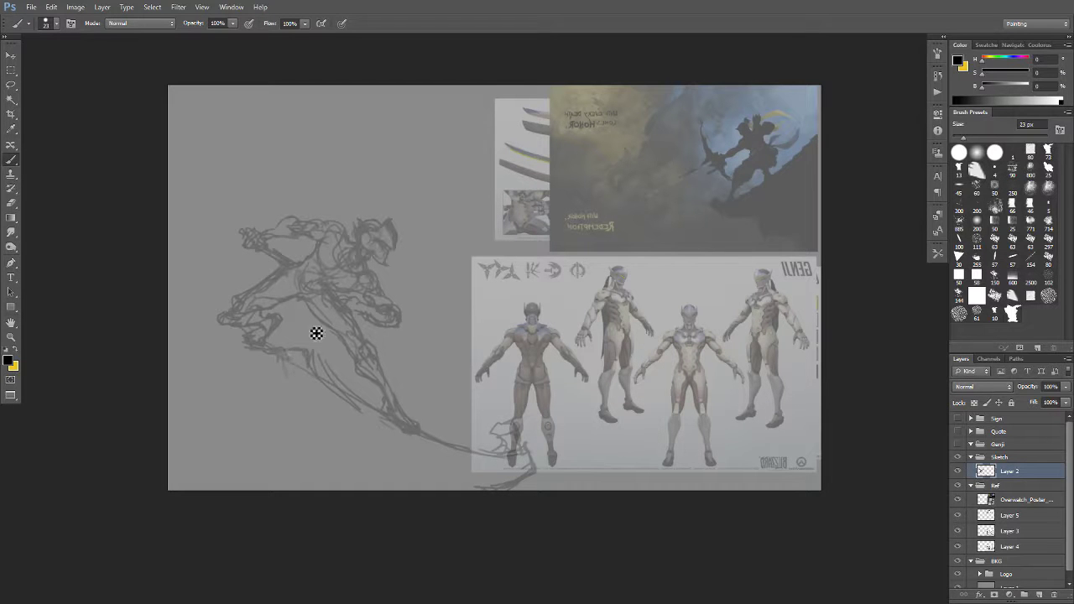
Add lower-leg strokes and a foot outline at the leg tip, then erase the back-leg lines.
{"action": "mouse_move", "coordinate": [283, 355]}
{"action": "left_mouse_down"}
{"action": "mouse_move", "coordinate": [327, 360]}
{"action": "mouse_move", "coordinate": [335, 379]}
{"action": "mouse_move", "coordinate": [326, 379]}
{"action": "mouse_move", "coordinate": [348, 394]}
{"action": "mouse_move", "coordinate": [198, 351]}
{"action": "mouse_move", "coordinate": [181, 352]}
{"action": "mouse_move", "coordinate": [182, 362]}
{"action": "left_mouse_up"}
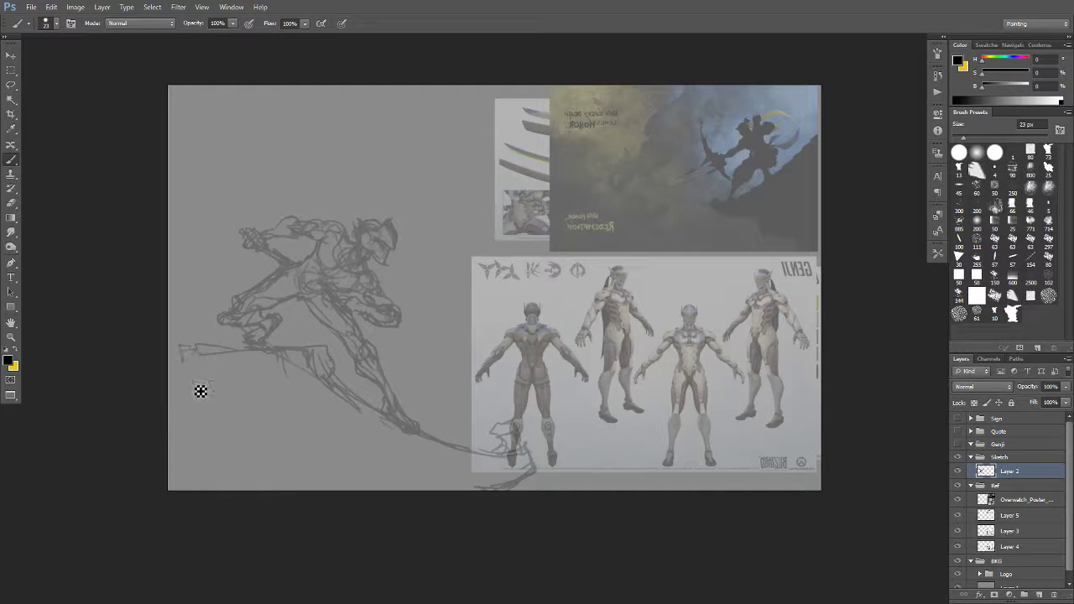
{"action": "left_click_drag", "start_coordinate": [290, 369], "coordinate": [312, 374]}
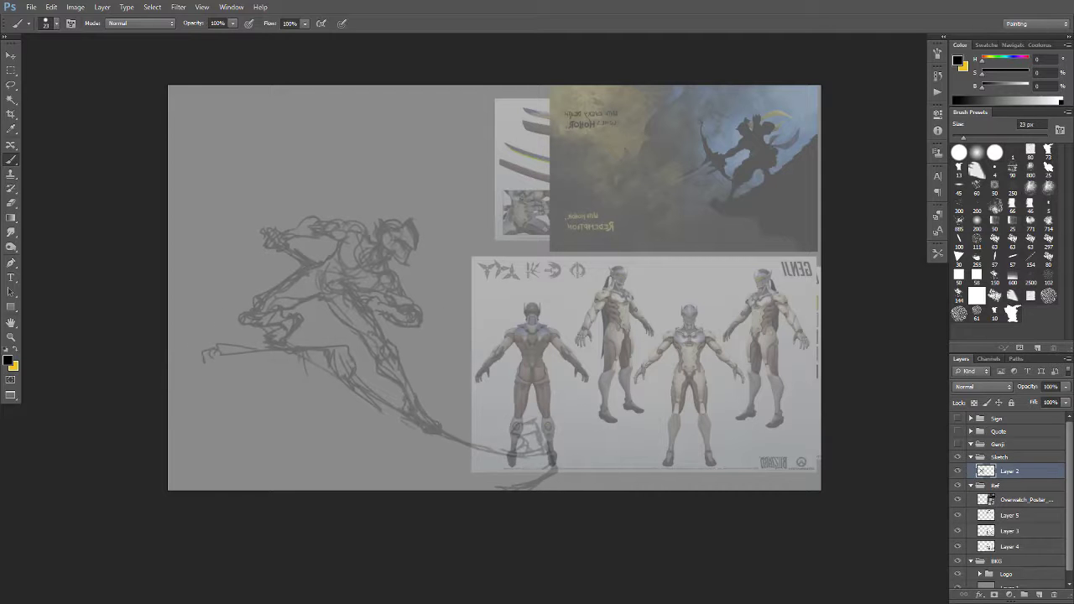
{"action": "left_click_drag", "start_coordinate": [209, 370], "coordinate": [175, 394]}
{"action": "left_click_drag", "start_coordinate": [195, 453], "coordinate": [174, 456]}
{"action": "key", "text": "e"}
{"action": "left_click_drag", "start_coordinate": [183, 353], "coordinate": [262, 389]}
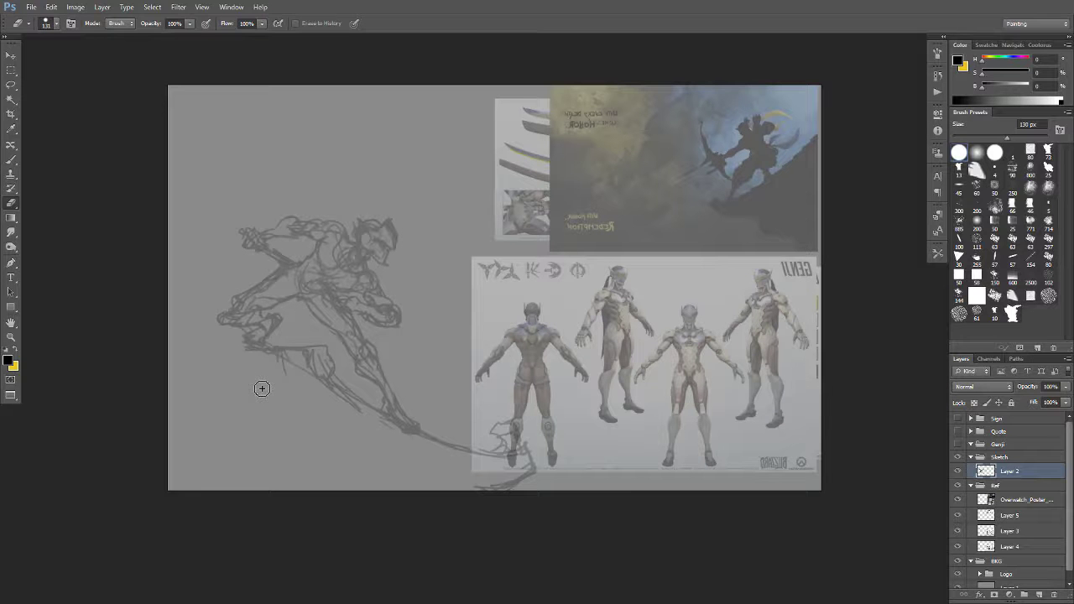
Erase the scribbles and stroke tails near the feet and around the lower leg.
{"action": "key", "text": "b"}
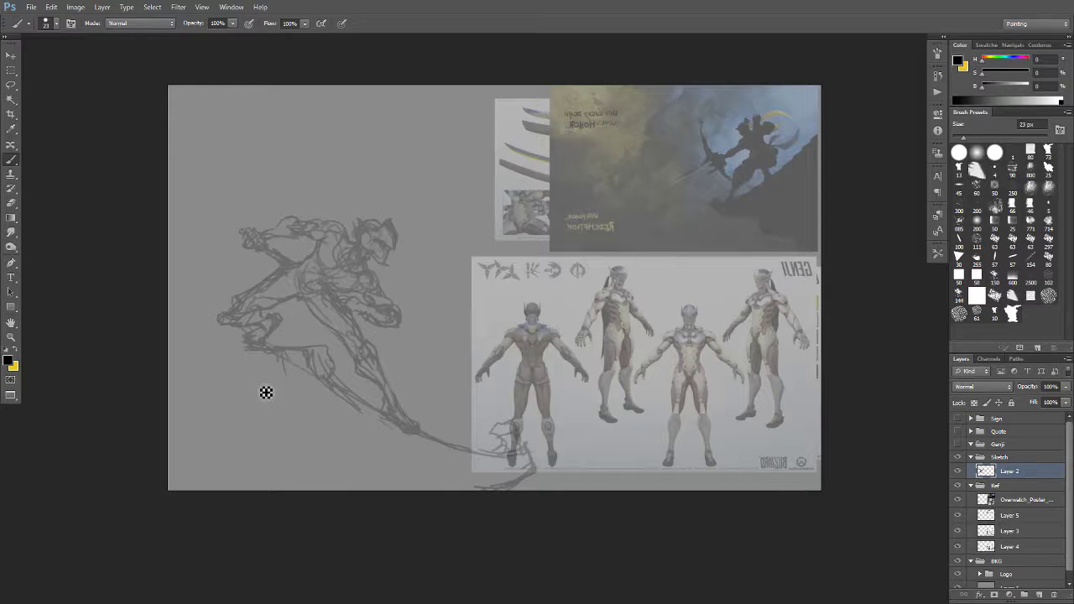
{"action": "key", "text": "e"}
{"action": "mouse_move", "coordinate": [502, 424]}
{"action": "left_mouse_down"}
{"action": "mouse_move", "coordinate": [539, 453]}
{"action": "mouse_move", "coordinate": [512, 491]}
{"action": "left_mouse_up"}
{"action": "key", "text": "b"}
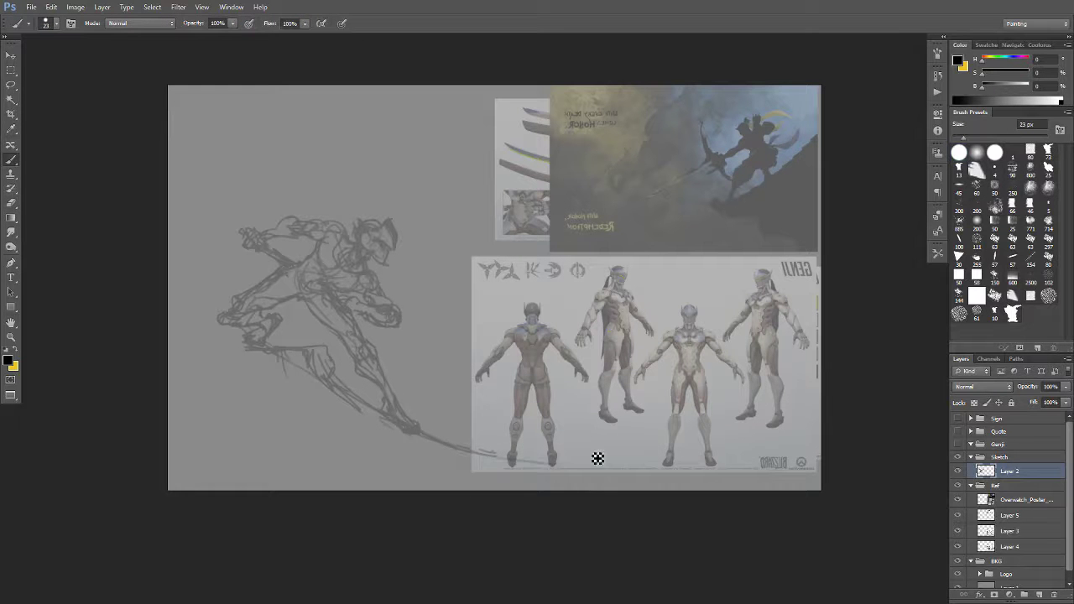
{"action": "key", "text": "e"}
{"action": "mouse_move", "coordinate": [502, 449]}
{"action": "left_mouse_down"}
{"action": "mouse_move", "coordinate": [431, 446]}
{"action": "mouse_move", "coordinate": [473, 446]}
{"action": "left_mouse_up"}
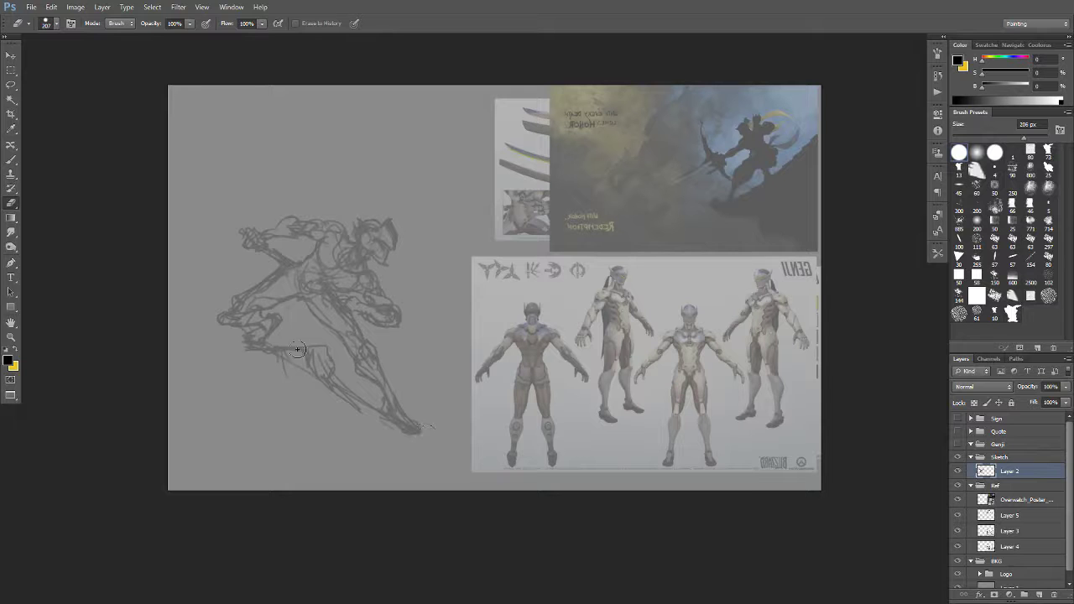
{"action": "mouse_move", "coordinate": [298, 349]}
{"action": "left_mouse_down"}
{"action": "mouse_move", "coordinate": [259, 360]}
{"action": "mouse_move", "coordinate": [319, 367]}
{"action": "mouse_move", "coordinate": [283, 372]}
{"action": "mouse_move", "coordinate": [346, 385]}
{"action": "left_mouse_up"}
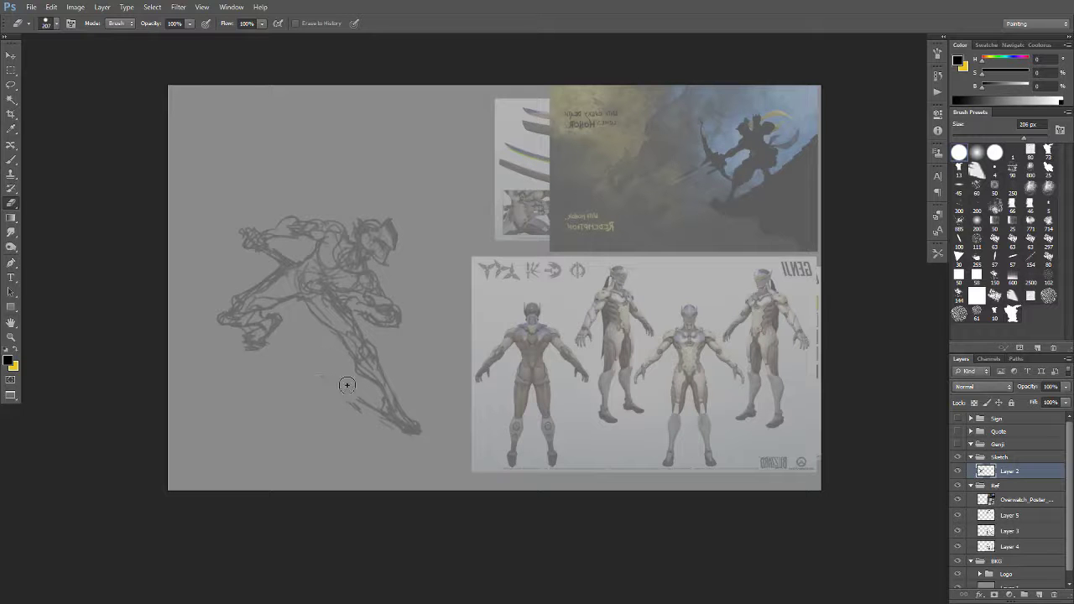
Thicken the foot lines and add doubled horizontal lines near the lower leg.
{"action": "key", "text": "b"}
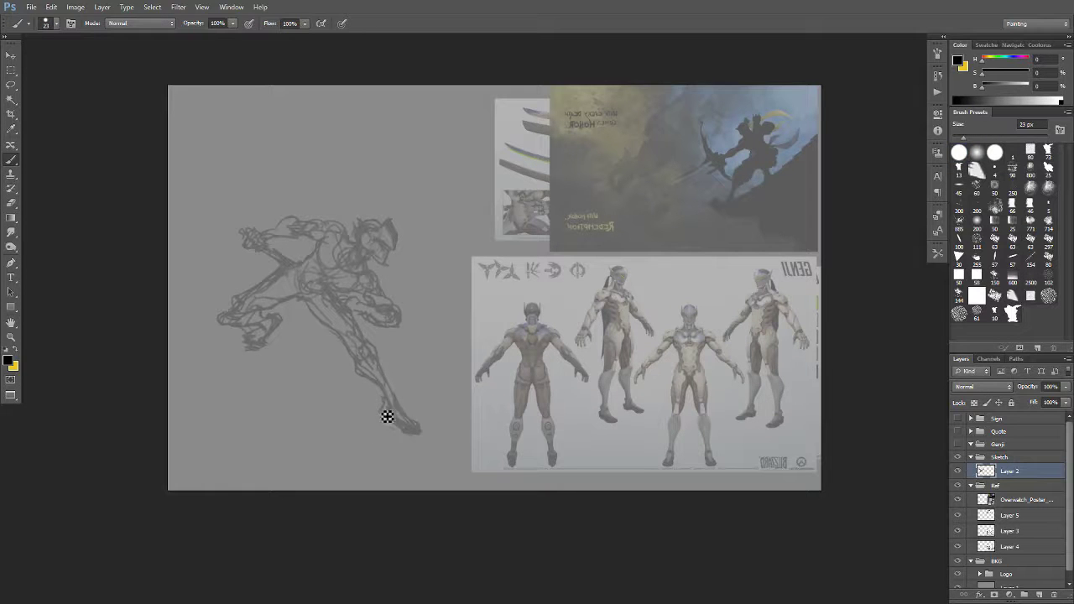
{"action": "left_click_drag", "start_coordinate": [387, 417], "coordinate": [415, 438]}
{"action": "mouse_move", "coordinate": [228, 343]}
{"action": "left_mouse_down"}
{"action": "mouse_move", "coordinate": [283, 353]}
{"action": "mouse_move", "coordinate": [292, 379]}
{"action": "mouse_move", "coordinate": [341, 379]}
{"action": "mouse_move", "coordinate": [341, 417]}
{"action": "mouse_move", "coordinate": [395, 424]}
{"action": "left_mouse_up"}
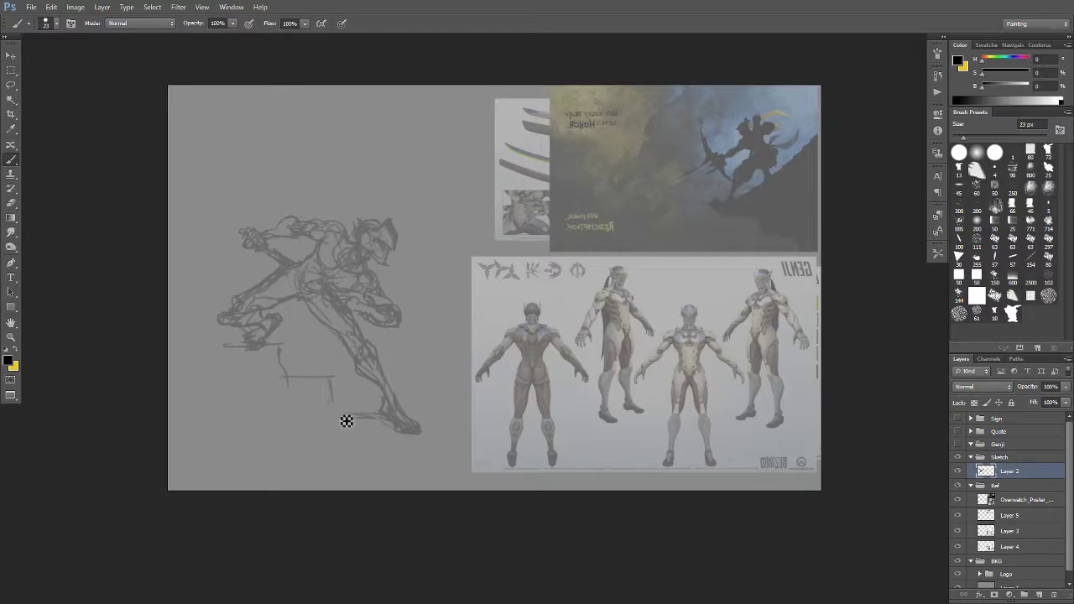
{"action": "left_click_drag", "start_coordinate": [287, 382], "coordinate": [335, 397]}
{"action": "mouse_move", "coordinate": [252, 351]}
{"action": "left_mouse_down"}
{"action": "mouse_move", "coordinate": [201, 340]}
{"action": "mouse_move", "coordinate": [203, 312]}
{"action": "left_mouse_up"}
Remove the stray short strokes by the foot and draw a long slope line under the figure.
{"action": "key", "text": "z"}
{"action": "mouse_move", "coordinate": [224, 378]}
{"action": "left_mouse_down"}
{"action": "mouse_move", "coordinate": [149, 420]}
{"action": "mouse_move", "coordinate": [185, 456]}
{"action": "left_mouse_up"}
{"action": "key", "text": "b"}
{"action": "key", "text": "ctrl+z"}
{"action": "key", "text": "e"}
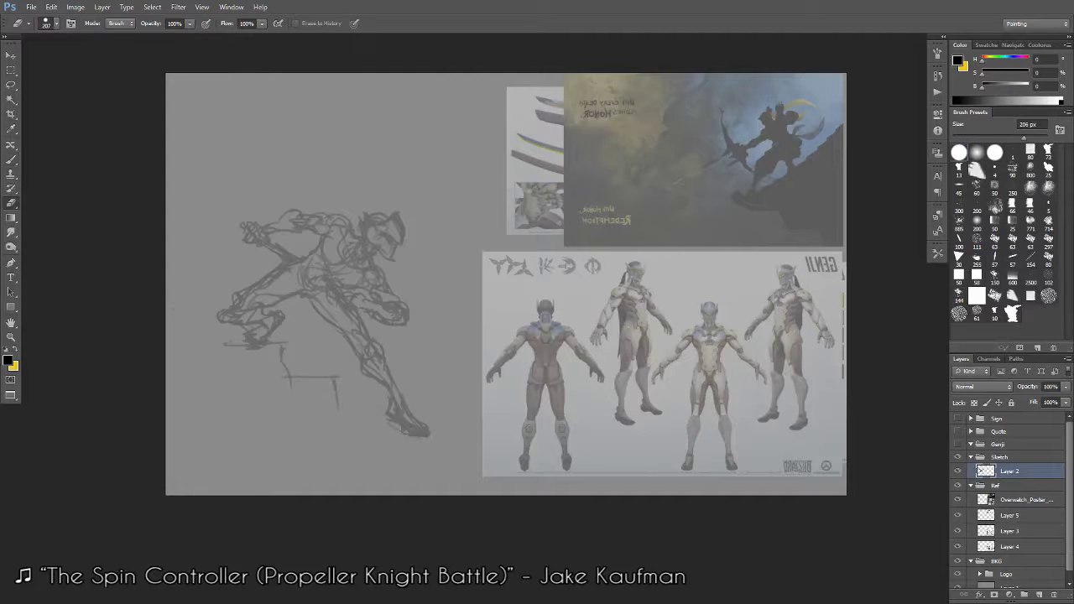
{"action": "left_click_drag", "start_coordinate": [283, 385], "coordinate": [337, 375]}
{"action": "key", "text": "b"}
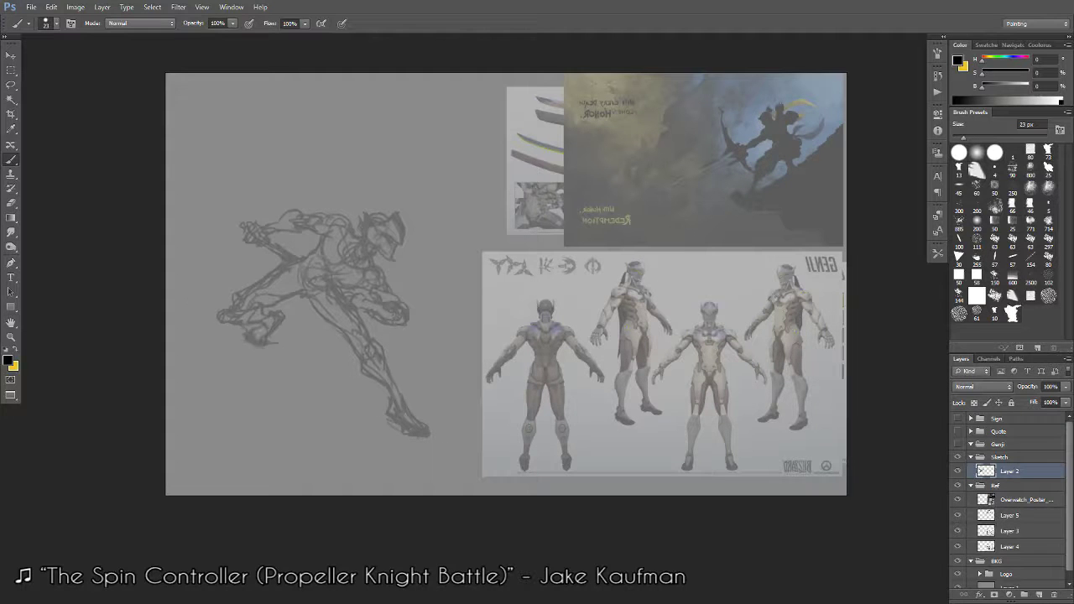
{"action": "left_click_drag", "start_coordinate": [172, 281], "coordinate": [460, 467]}
Lasso the lower leg and foot and rotate them about 5° from the top-left pivot.
{"action": "left_click", "coordinate": [16, 87]}
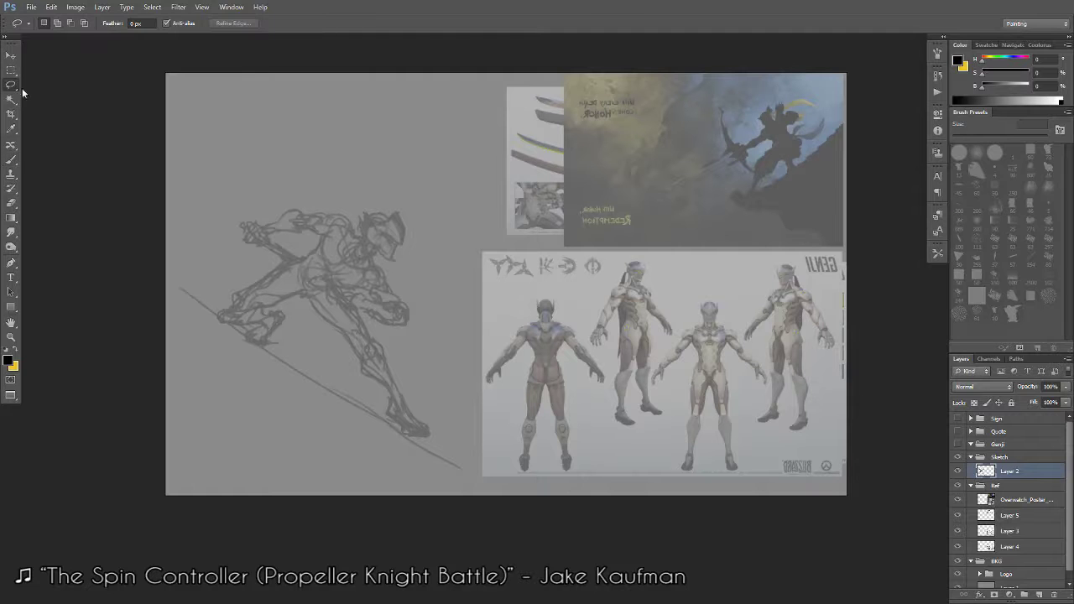
{"action": "left_click_drag", "start_coordinate": [342, 403], "coordinate": [382, 423]}
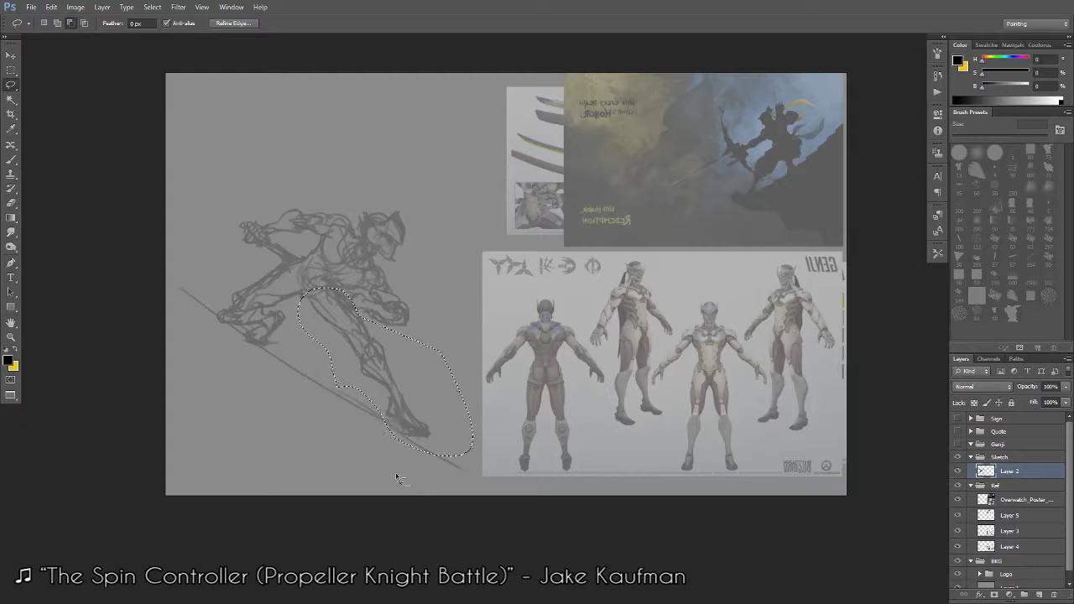
{"action": "left_click_drag", "start_coordinate": [398, 477], "coordinate": [453, 445]}
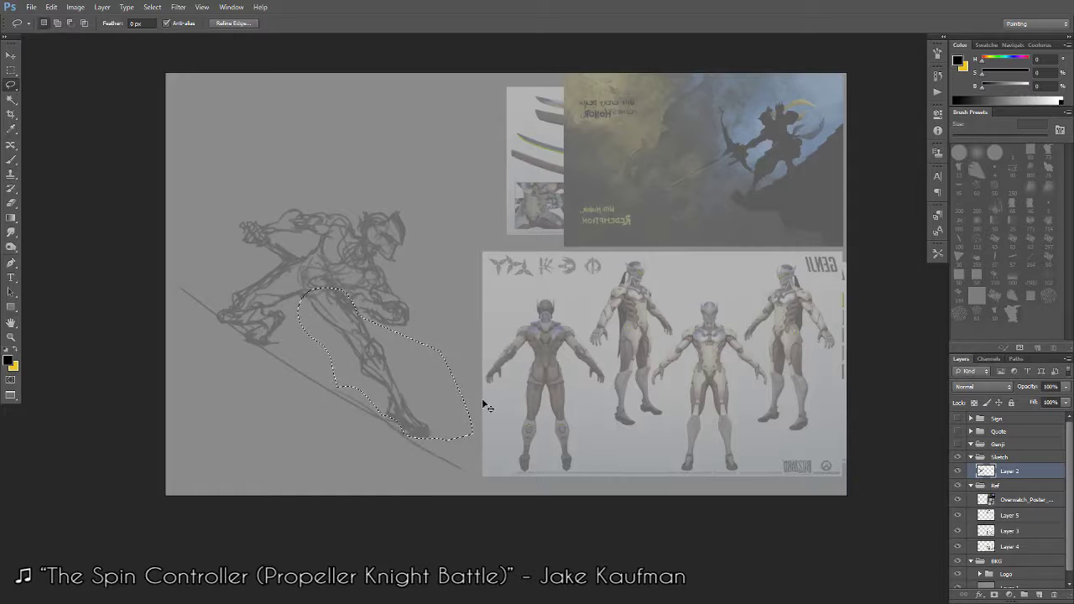
{"action": "key", "text": "ctrl+t"}
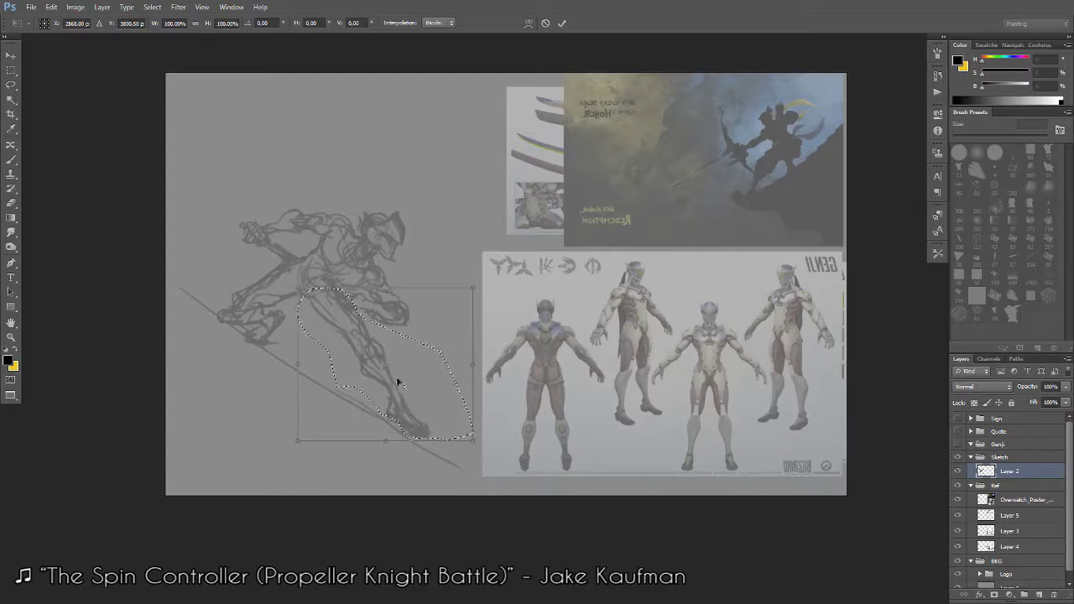
{"action": "left_click_drag", "start_coordinate": [385, 364], "coordinate": [314, 305]}
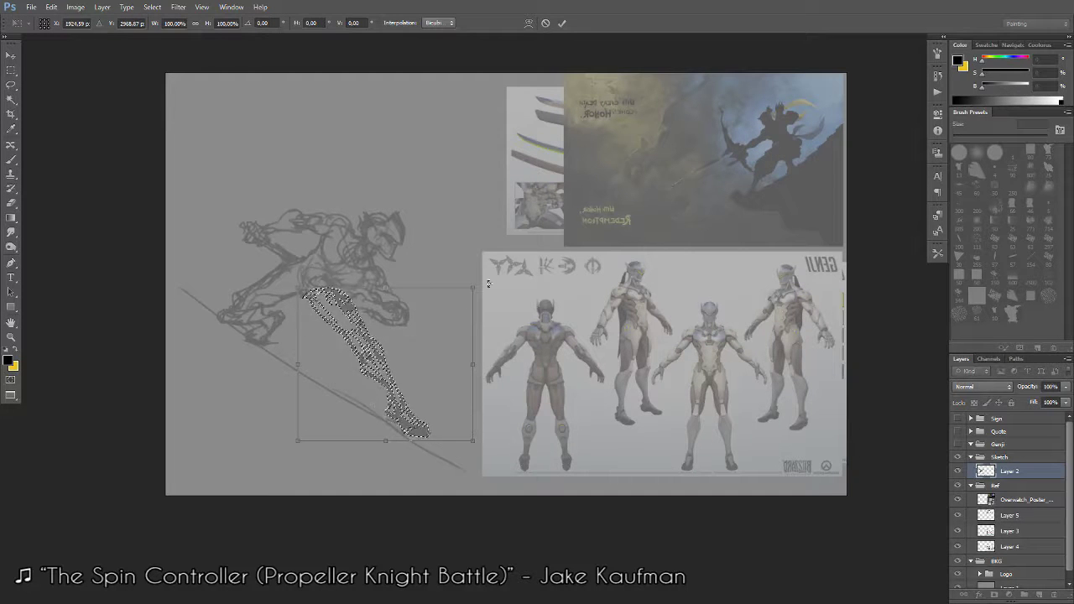
{"action": "left_click_drag", "start_coordinate": [490, 284], "coordinate": [493, 309]}
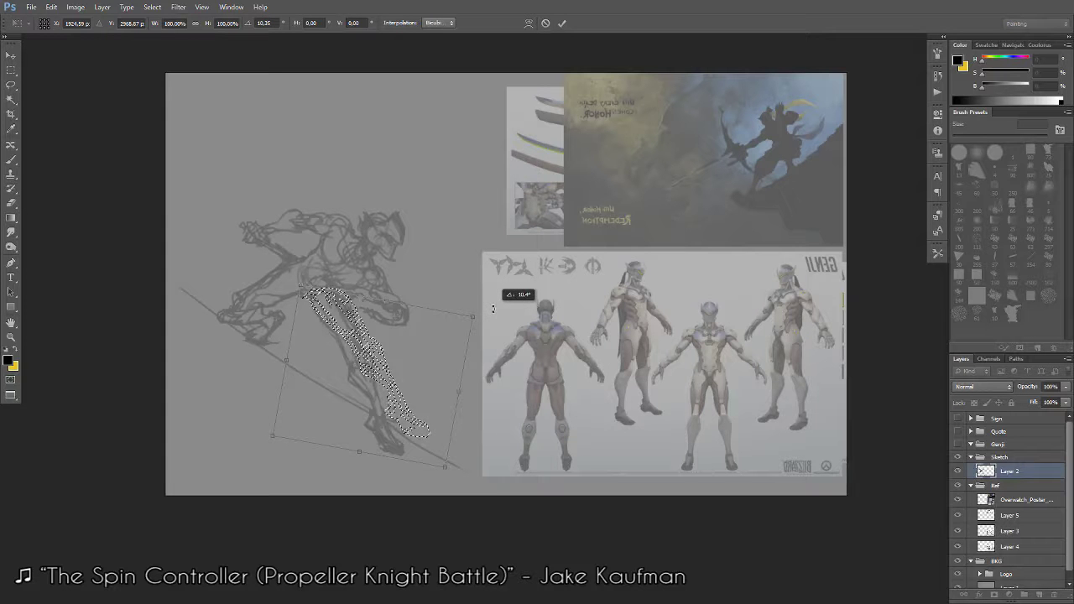
{"action": "left_click_drag", "start_coordinate": [493, 309], "coordinate": [494, 299]}
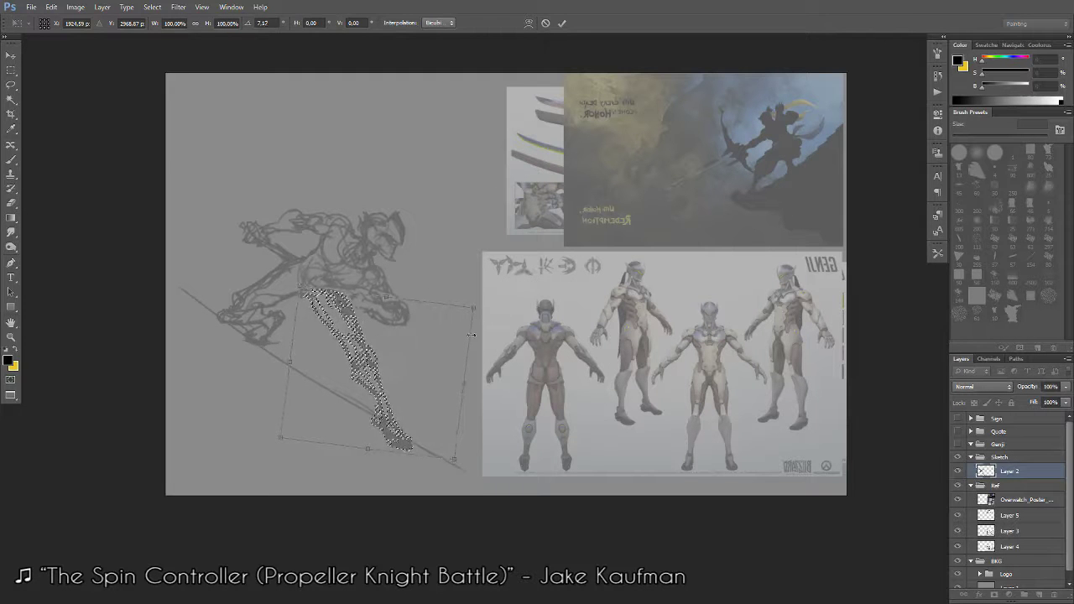
{"action": "left_click_drag", "start_coordinate": [472, 335], "coordinate": [495, 340]}
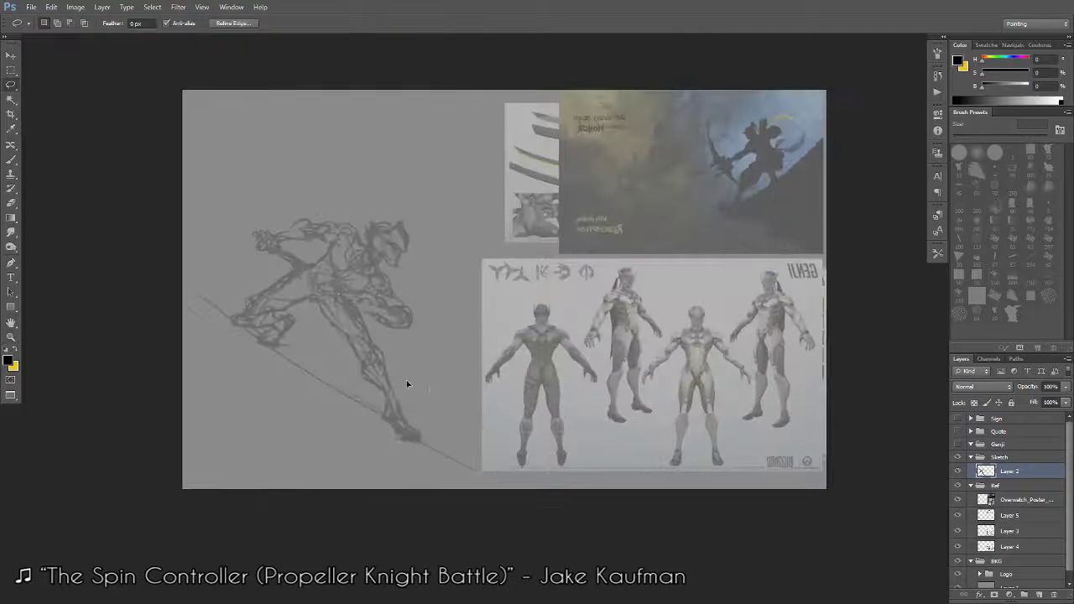
{"action": "key", "text": "b"}
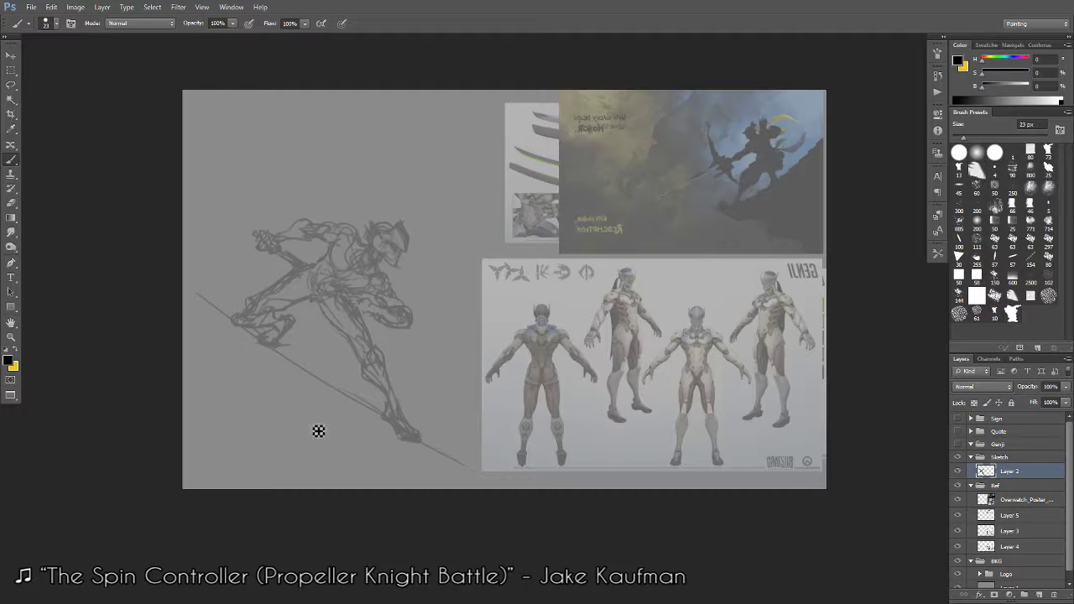
Lasso the left foot and hand, transform them, and deselect.
{"action": "key", "text": "e"}
{"action": "left_click", "coordinate": [12, 86]}
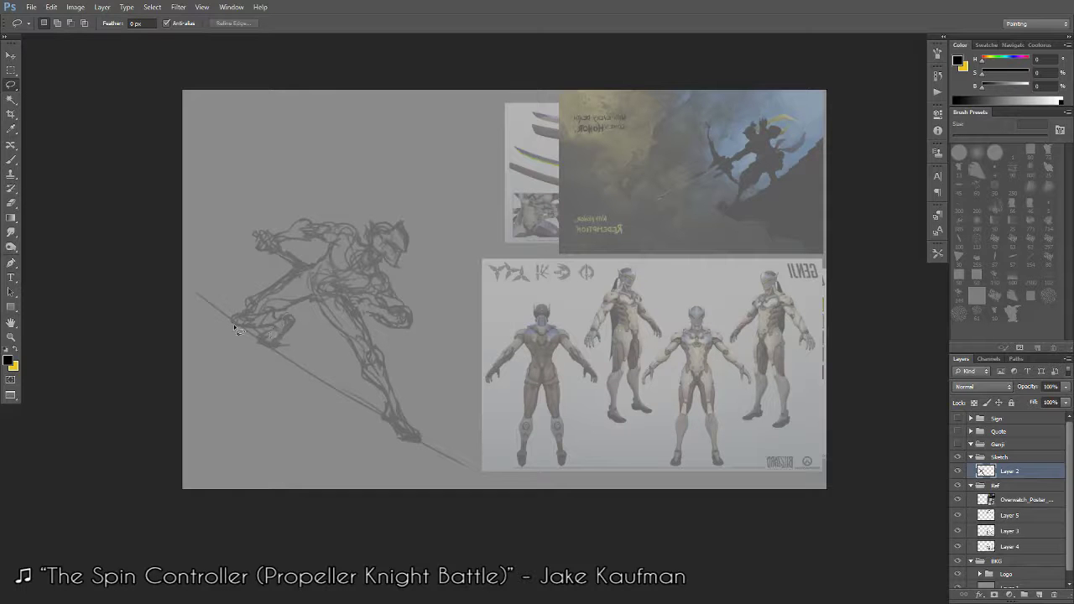
{"action": "left_click_drag", "start_coordinate": [275, 309], "coordinate": [226, 270]}
{"action": "key", "text": "ctrl+t"}
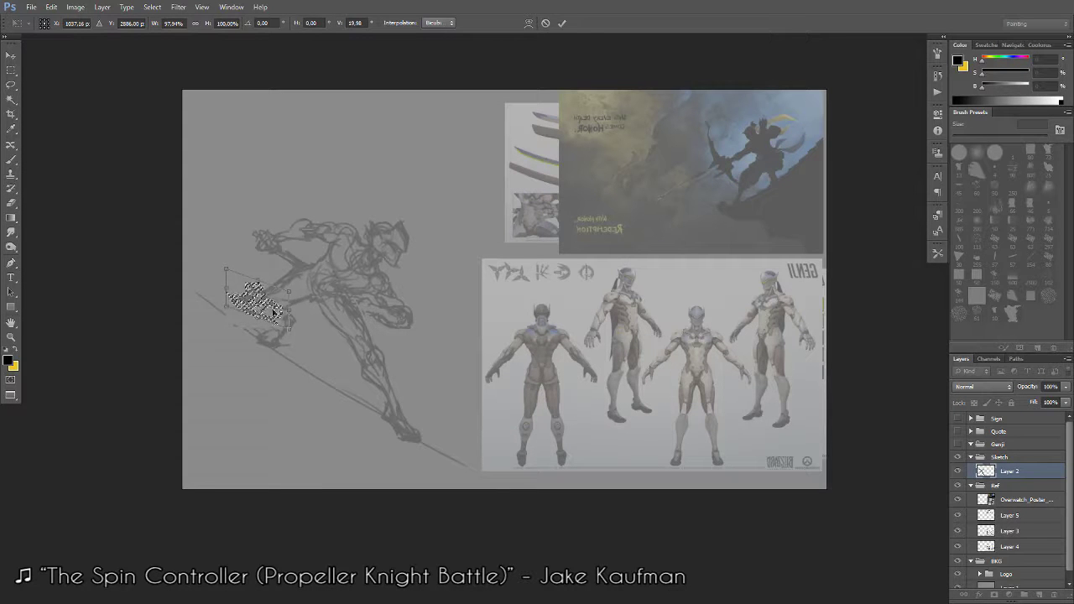
{"action": "key", "text": "Return"}
{"action": "key", "text": "ctrl+d"}
Undo the last two changes to compare the sketch with its previous state.
{"action": "key", "text": "b"}
{"action": "key", "text": "ctrl+z"}
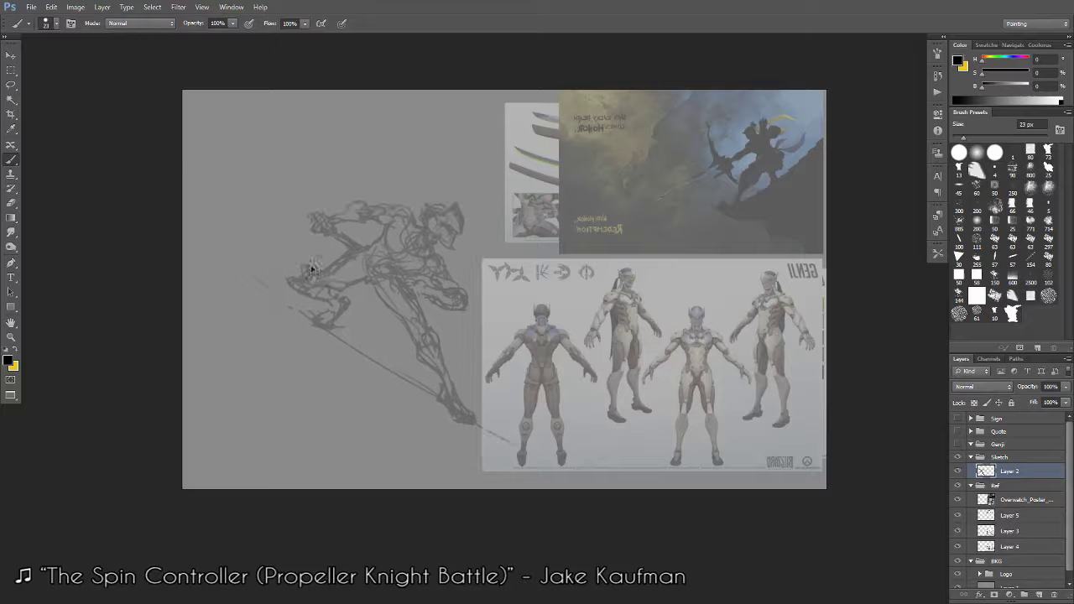
{"action": "key", "text": "ctrl+z"}
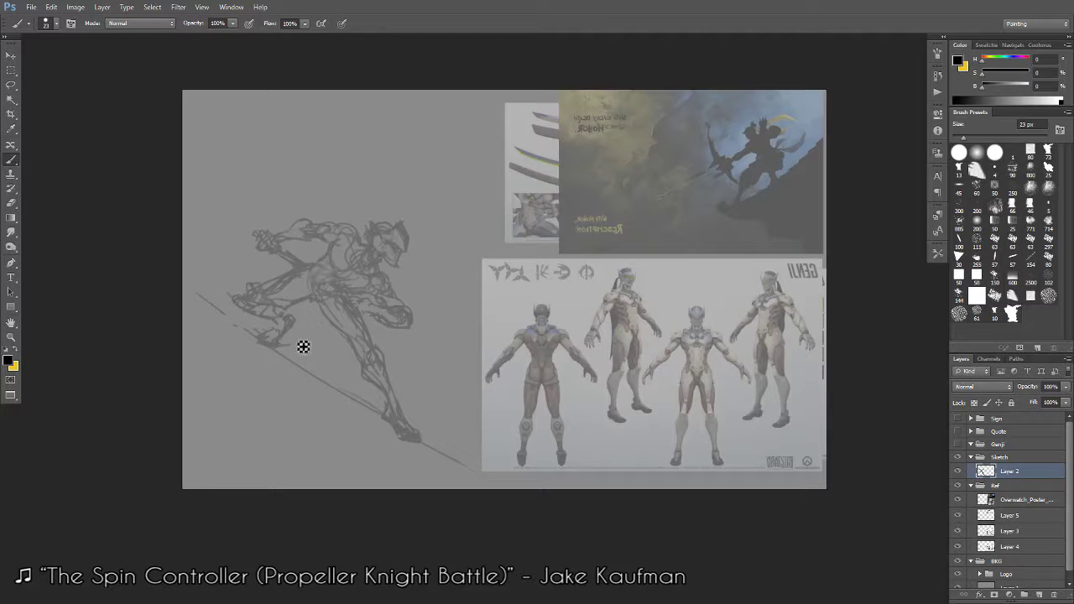
{"action": "key", "text": "e"}
{"action": "key", "text": "b"}
{"action": "key", "text": "e"}
{"action": "key", "text": "b"}
{"action": "key", "text": "e"}
{"action": "key", "text": "b"}
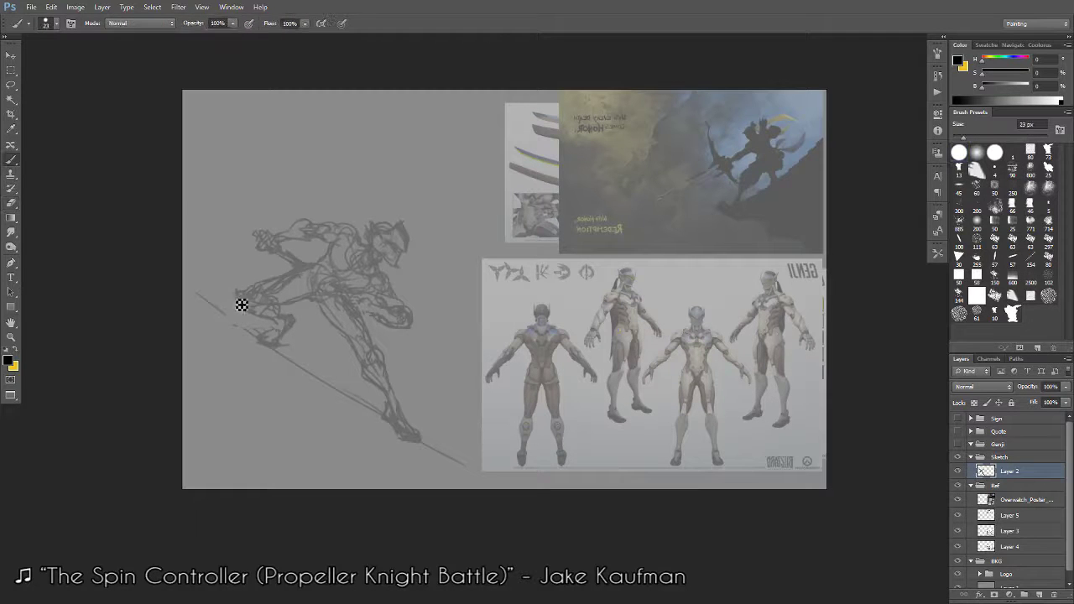
Redraw the knee, darken the foot, and extend both ends of the slope line.
{"action": "left_click_drag", "start_coordinate": [235, 296], "coordinate": [244, 304]}
{"action": "key", "text": "e"}
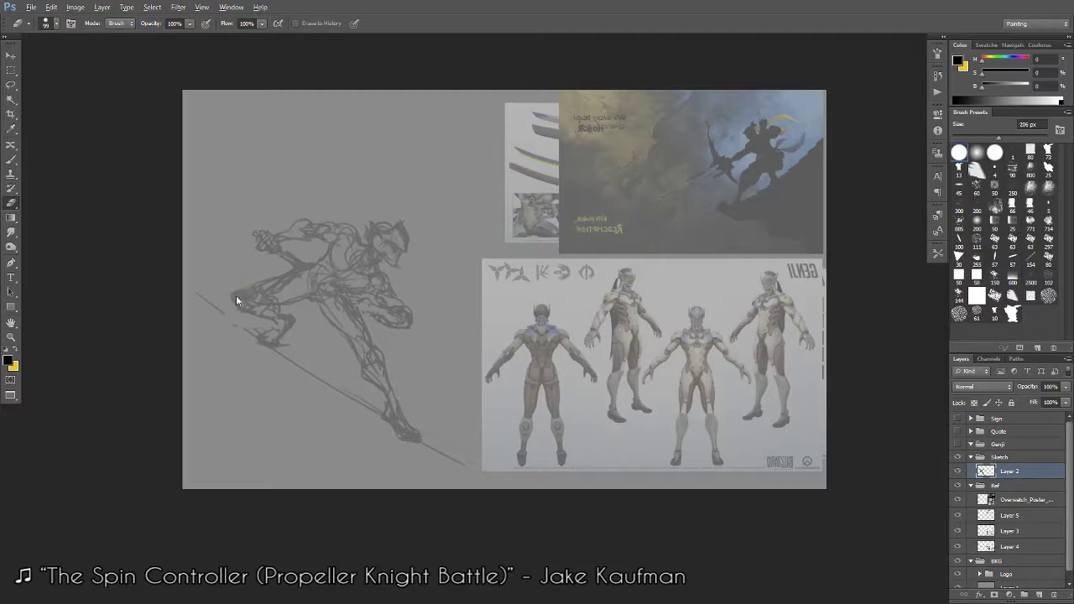
{"action": "left_click_drag", "start_coordinate": [243, 290], "coordinate": [233, 310]}
{"action": "key", "text": "b"}
{"action": "key", "text": "b"}
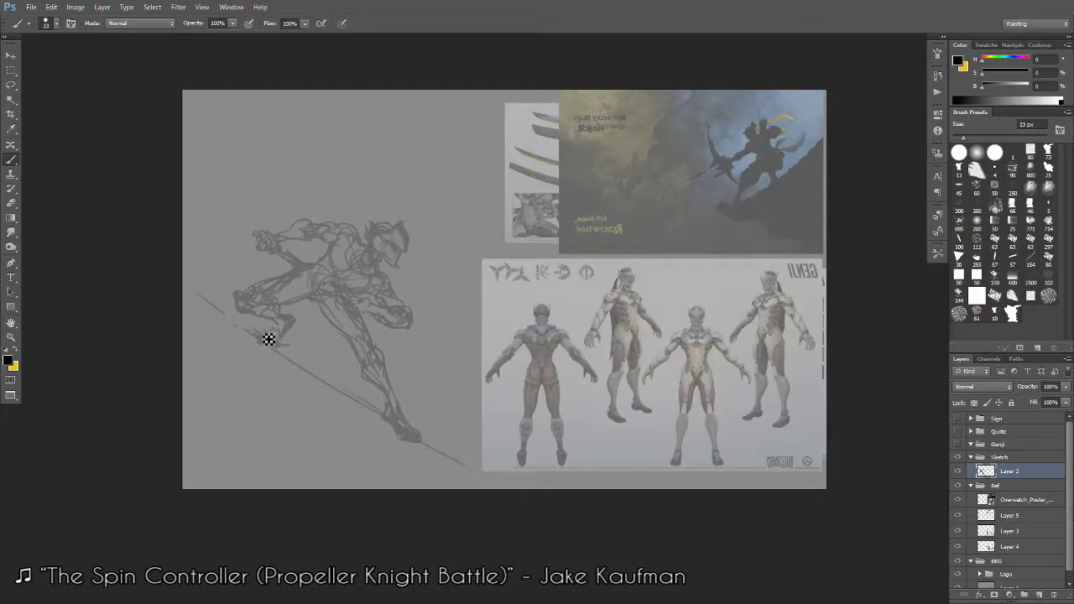
{"action": "left_click_drag", "start_coordinate": [269, 334], "coordinate": [282, 334]}
{"action": "left_click_drag", "start_coordinate": [213, 287], "coordinate": [206, 269]}
{"action": "left_click_drag", "start_coordinate": [463, 453], "coordinate": [480, 467]}
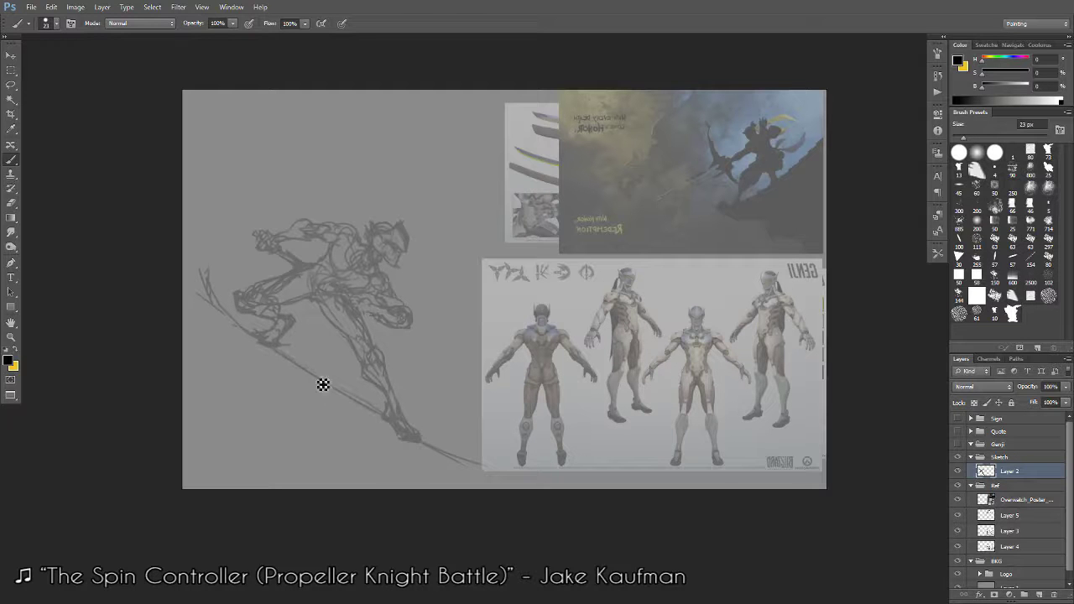
Sketch a light slope stroke by the foot and flowing trail lines behind the figure.
{"action": "left_click_drag", "start_coordinate": [270, 349], "coordinate": [246, 325]}
{"action": "mouse_move", "coordinate": [204, 254]}
{"action": "left_mouse_down"}
{"action": "mouse_move", "coordinate": [213, 278]}
{"action": "mouse_move", "coordinate": [221, 220]}
{"action": "left_mouse_up"}
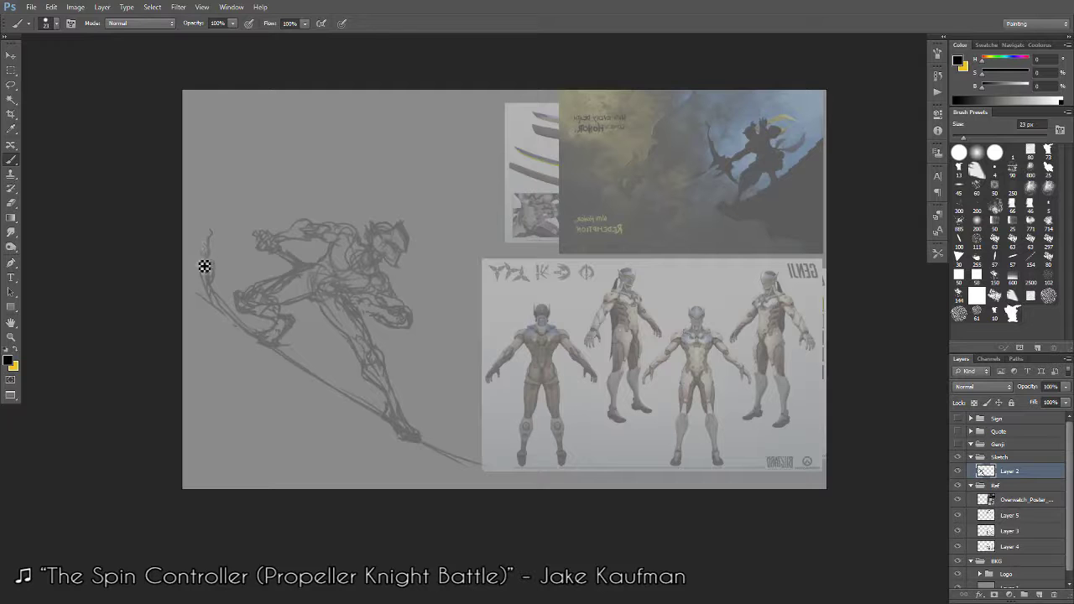
{"action": "mouse_move", "coordinate": [204, 266]}
{"action": "left_mouse_down"}
{"action": "mouse_move", "coordinate": [213, 240]}
{"action": "mouse_move", "coordinate": [210, 264]}
{"action": "mouse_move", "coordinate": [211, 240]}
{"action": "mouse_move", "coordinate": [191, 220]}
{"action": "mouse_move", "coordinate": [213, 209]}
{"action": "mouse_move", "coordinate": [184, 206]}
{"action": "left_mouse_up"}
Shift the sketch slightly right and down, then rough in strokes around the foot.
{"action": "left_click_drag", "start_coordinate": [418, 433], "coordinate": [440, 437]}
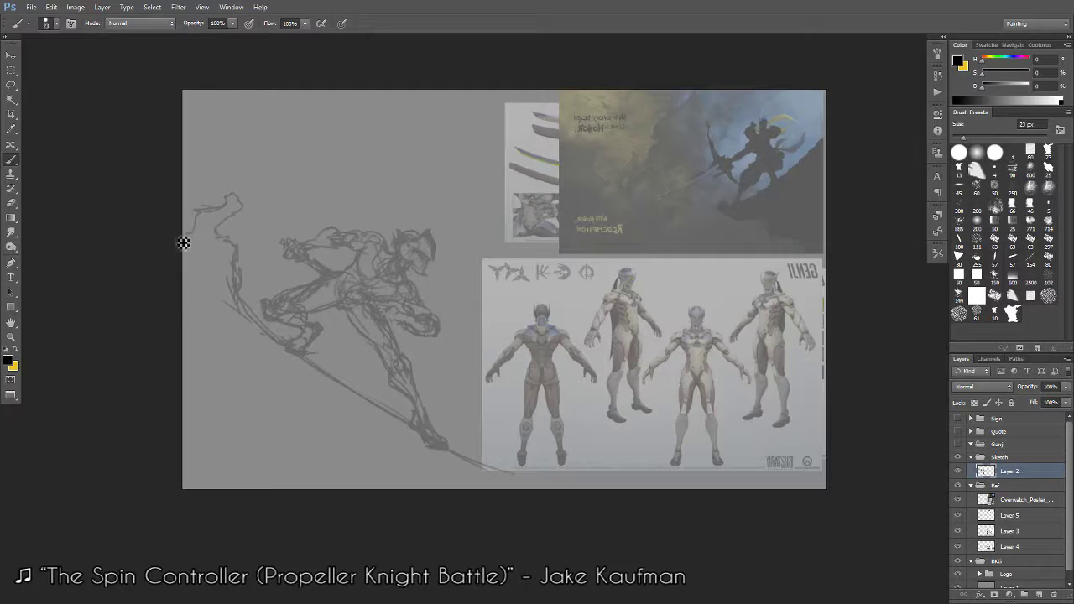
{"action": "left_click_drag", "start_coordinate": [480, 384], "coordinate": [419, 342]}
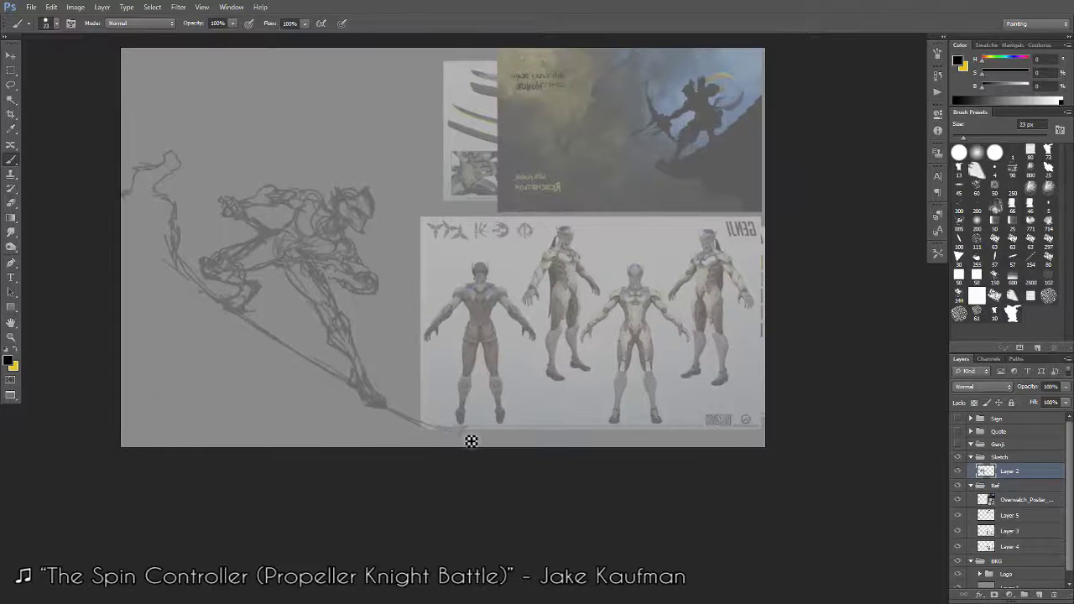
{"action": "mouse_move", "coordinate": [459, 431]}
{"action": "left_mouse_down"}
{"action": "mouse_move", "coordinate": [478, 420]}
{"action": "mouse_move", "coordinate": [495, 431]}
{"action": "mouse_move", "coordinate": [467, 430]}
{"action": "left_mouse_up"}
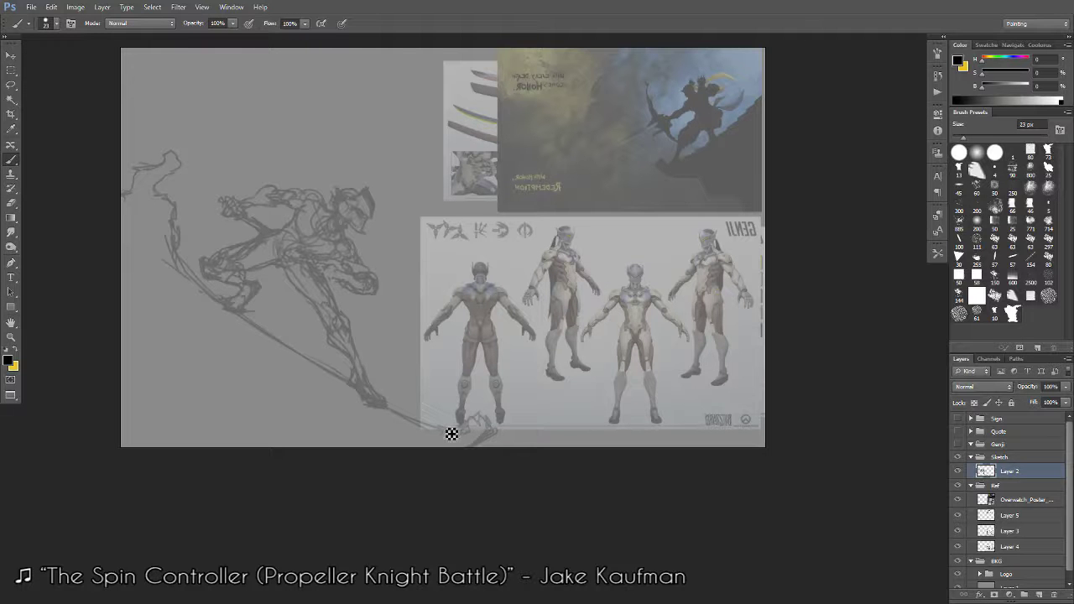
{"action": "left_click_drag", "start_coordinate": [450, 434], "coordinate": [503, 436]}
{"action": "key", "text": "e"}
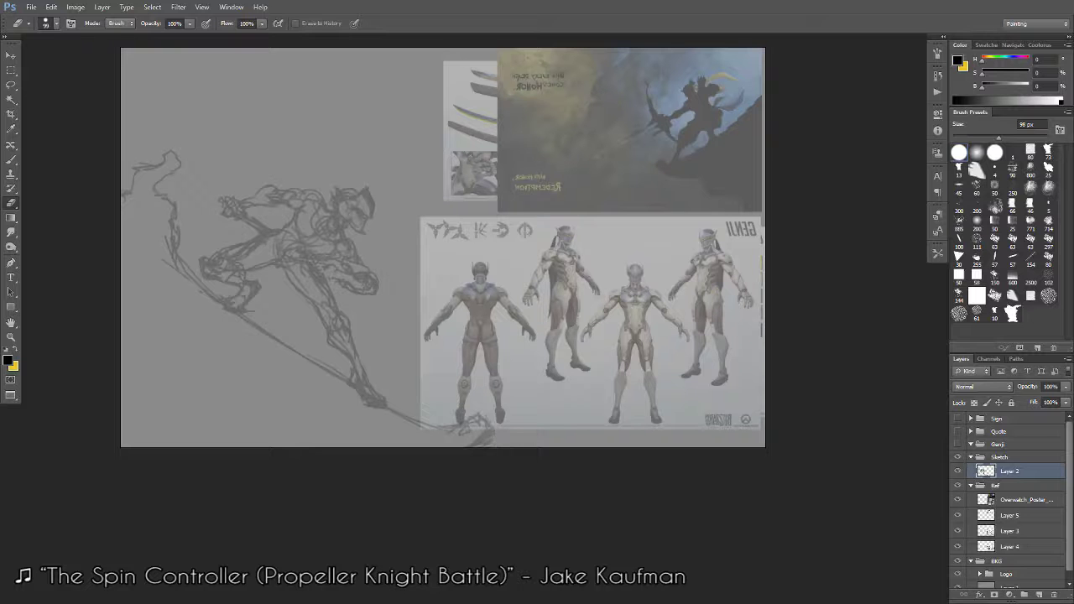
{"action": "key", "text": "b"}
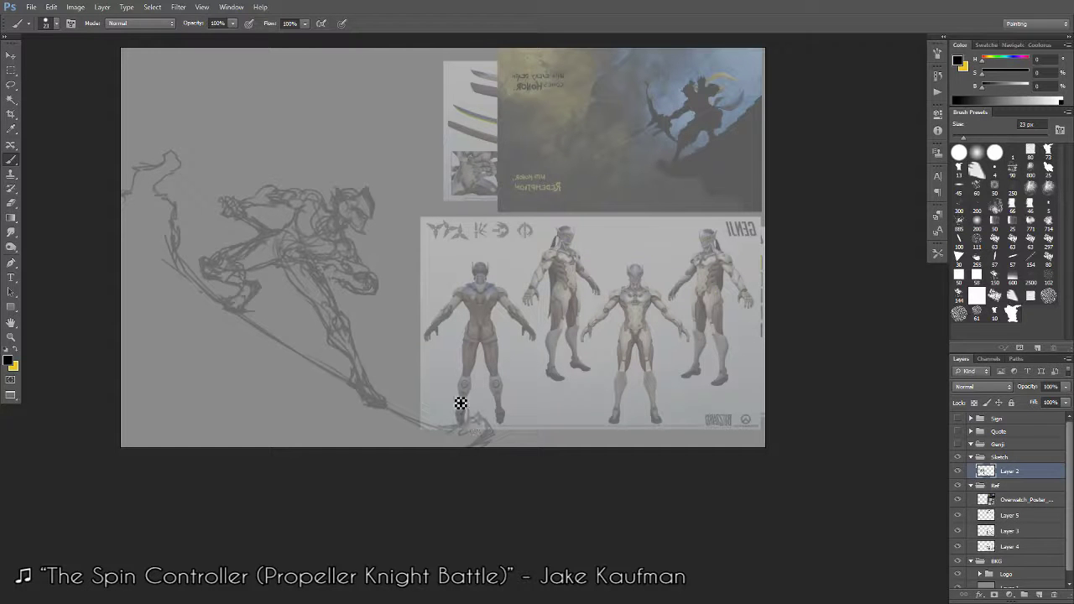
Add light strokes near the feet, then sample black and restroke the diagonal leg line darker.
{"action": "mouse_move", "coordinate": [463, 413]}
{"action": "left_mouse_down"}
{"action": "mouse_move", "coordinate": [463, 403]}
{"action": "mouse_move", "coordinate": [484, 413]}
{"action": "left_mouse_up"}
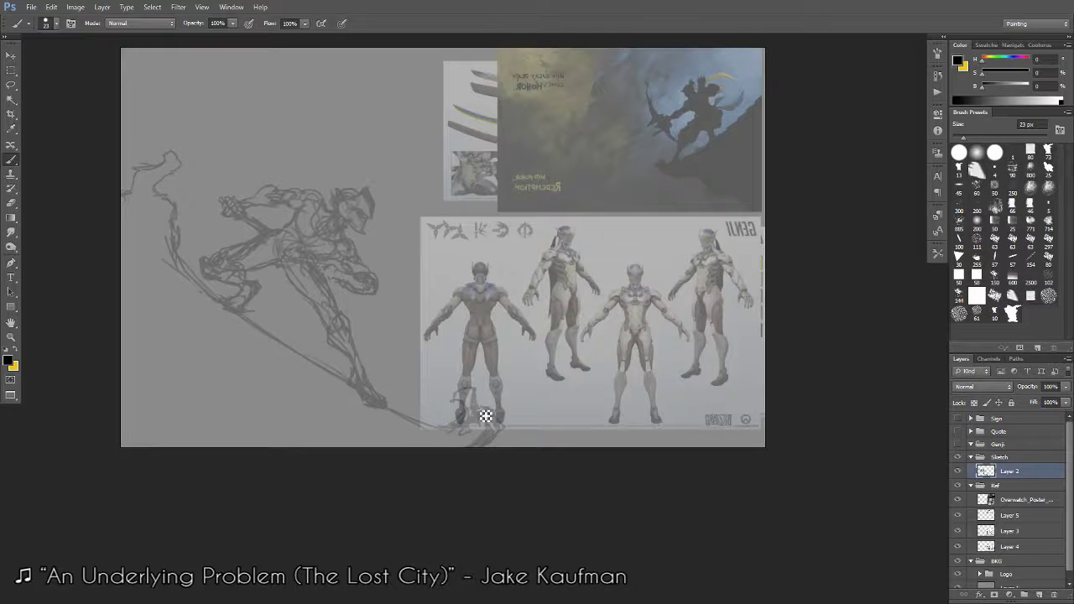
{"action": "left_click_drag", "start_coordinate": [478, 415], "coordinate": [503, 407]}
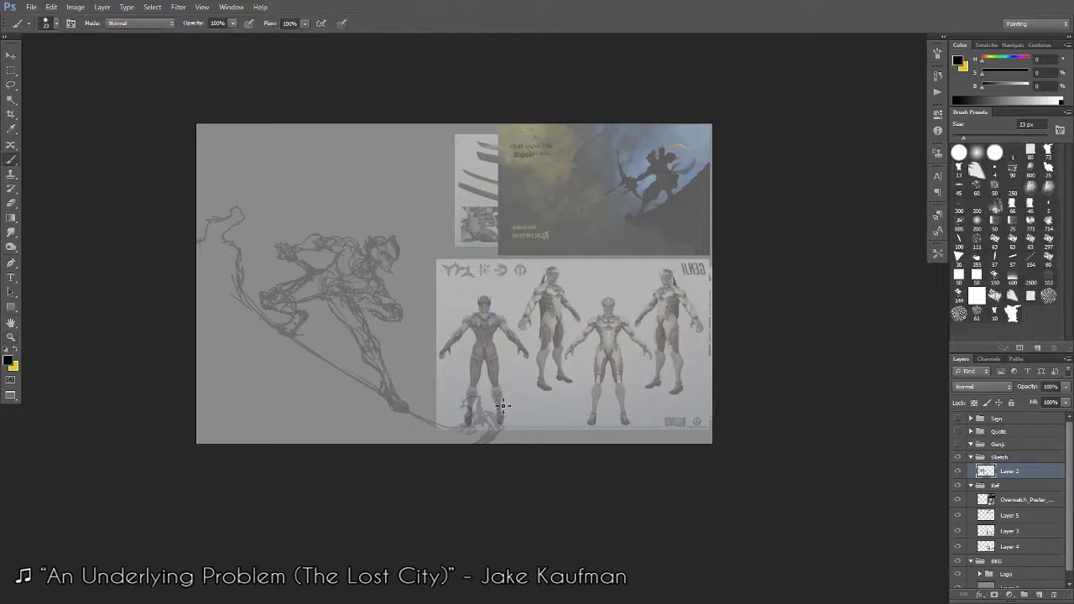
{"action": "left_click", "coordinate": [249, 299], "text": "alt"}
{"action": "mouse_move", "coordinate": [240, 293]}
{"action": "left_mouse_down"}
{"action": "mouse_move", "coordinate": [261, 318]}
{"action": "mouse_move", "coordinate": [258, 308]}
{"action": "left_mouse_up"}
{"action": "left_click", "coordinate": [260, 304], "text": "alt"}
{"action": "left_click_drag", "start_coordinate": [262, 315], "coordinate": [359, 299]}
{"action": "left_click_drag", "start_coordinate": [239, 265], "coordinate": [367, 339]}
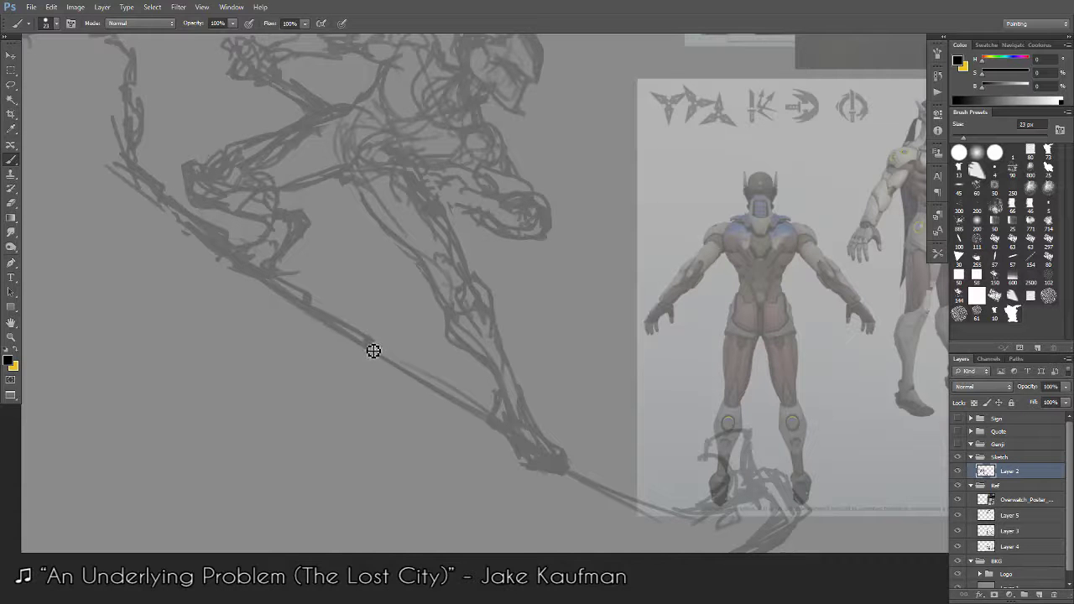
{"action": "mouse_move", "coordinate": [369, 336]}
{"action": "left_mouse_down"}
{"action": "mouse_move", "coordinate": [342, 251]}
{"action": "mouse_move", "coordinate": [393, 313]}
{"action": "mouse_move", "coordinate": [444, 336]}
{"action": "mouse_move", "coordinate": [394, 343]}
{"action": "mouse_move", "coordinate": [471, 343]}
{"action": "left_mouse_up"}
{"action": "mouse_move", "coordinate": [554, 480]}
{"action": "left_mouse_down"}
{"action": "mouse_move", "coordinate": [503, 481]}
{"action": "mouse_move", "coordinate": [537, 481]}
{"action": "left_mouse_up"}
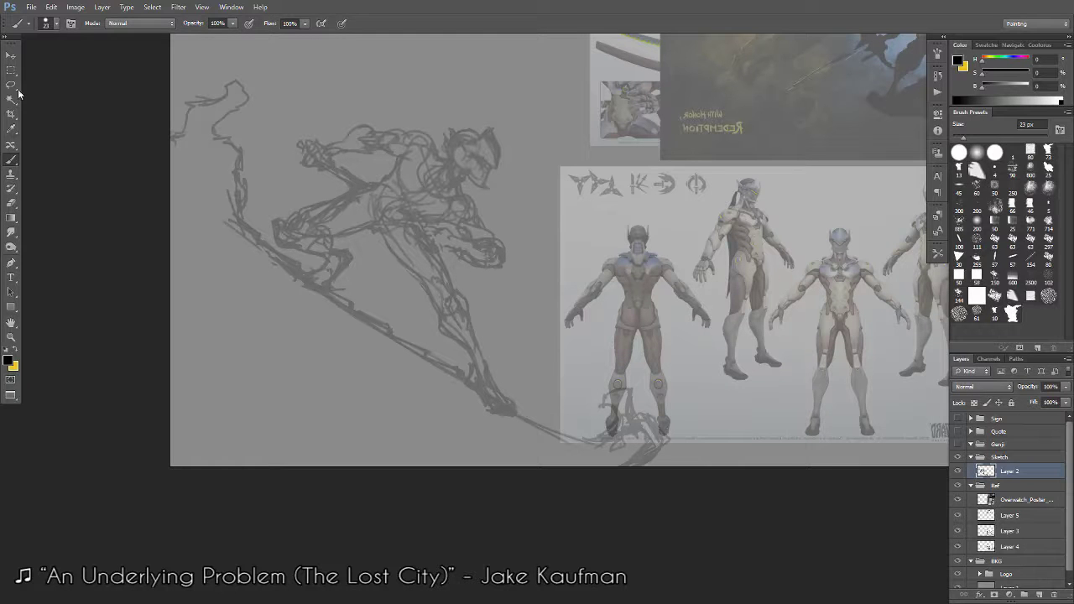
Shift and rotate the lassoed rear leg about -2.41°, then lengthen the slope line's tail.
{"action": "key", "text": "l"}
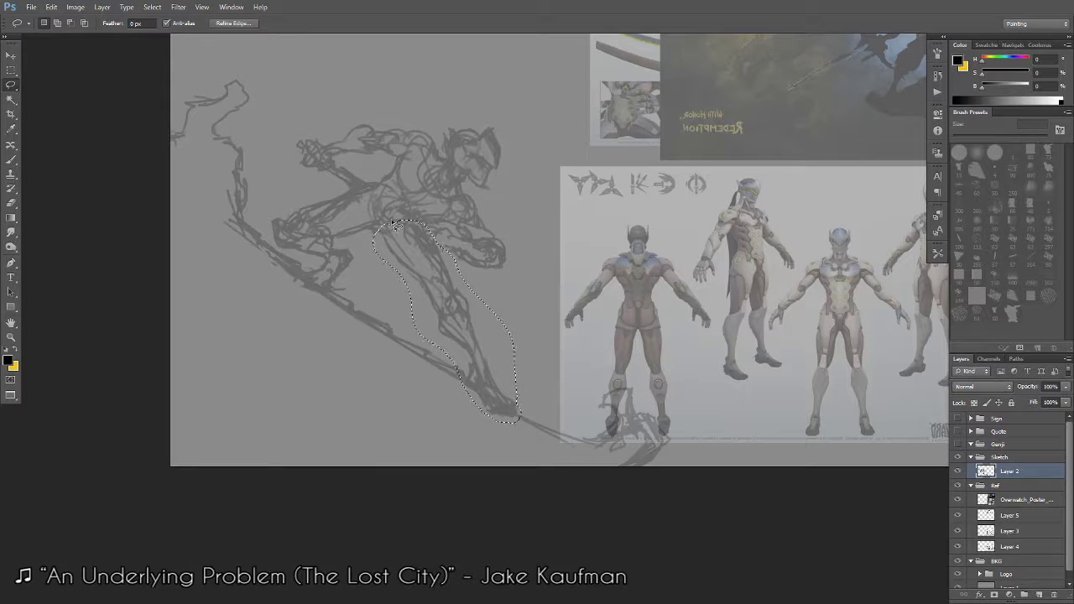
{"action": "left_click_drag", "start_coordinate": [442, 247], "coordinate": [382, 225]}
{"action": "key", "text": "ctrl+t"}
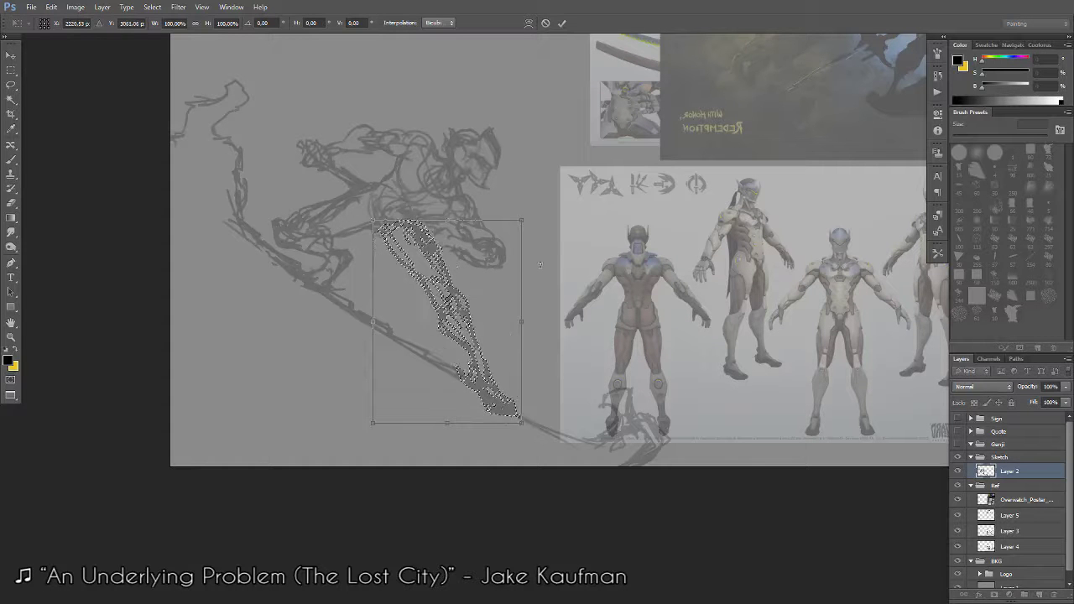
{"action": "left_click_drag", "start_coordinate": [567, 316], "coordinate": [510, 356]}
{"action": "key", "text": "Return"}
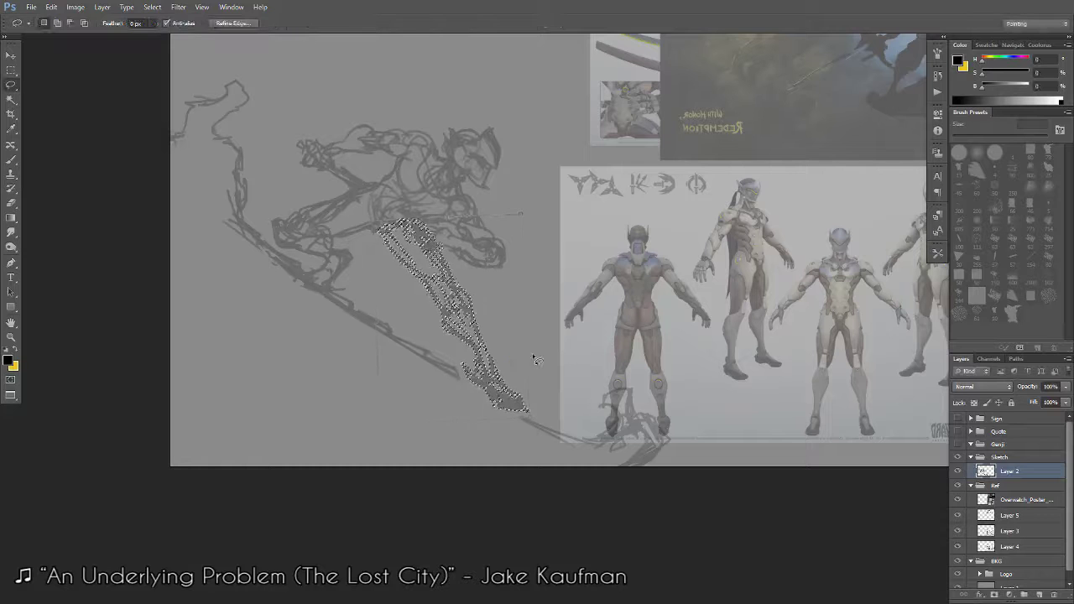
{"action": "key", "text": "ctrl+d"}
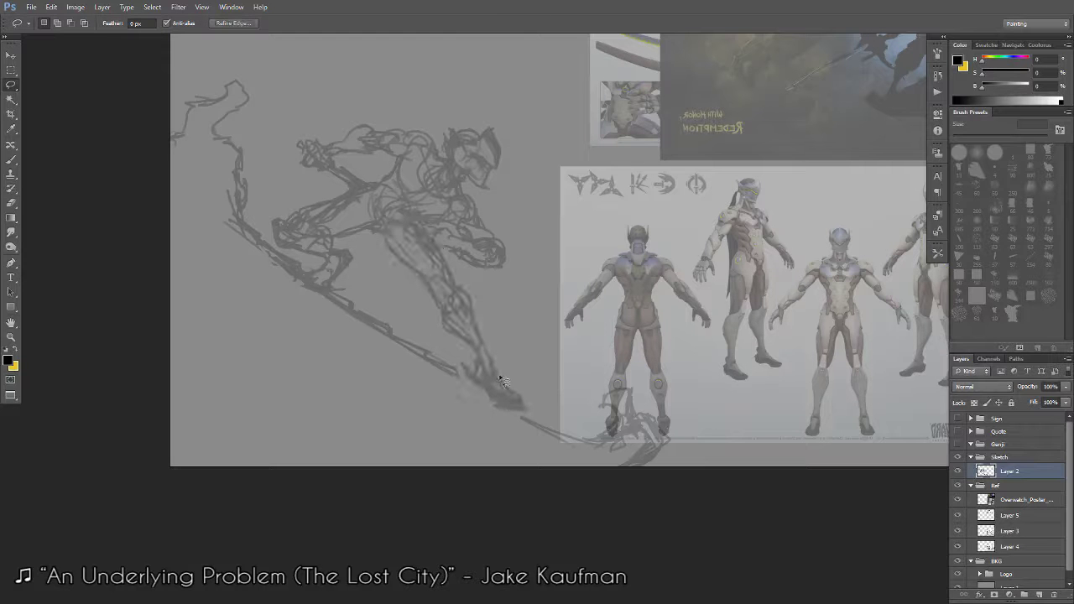
{"action": "key", "text": "b"}
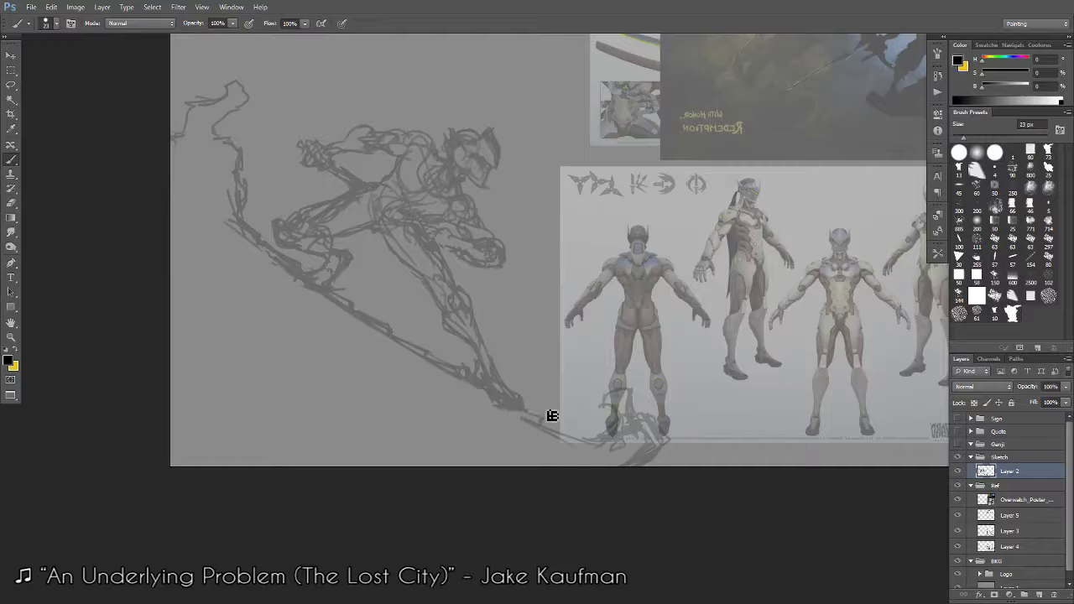
{"action": "mouse_move", "coordinate": [546, 425]}
{"action": "left_mouse_down"}
{"action": "mouse_move", "coordinate": [600, 439]}
{"action": "mouse_move", "coordinate": [528, 456]}
{"action": "mouse_move", "coordinate": [580, 511]}
{"action": "mouse_move", "coordinate": [635, 424]}
{"action": "left_mouse_up"}
Zoom in and sketch a vertical stroke by the lower leg and strokes near the left foot.
{"action": "key", "text": "z"}
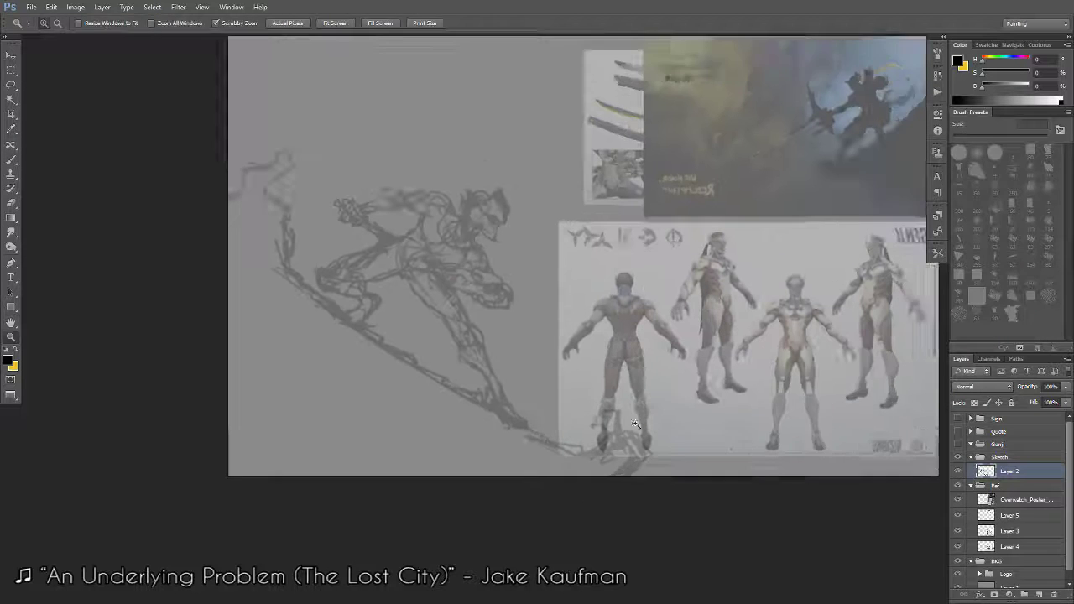
{"action": "key", "text": "b"}
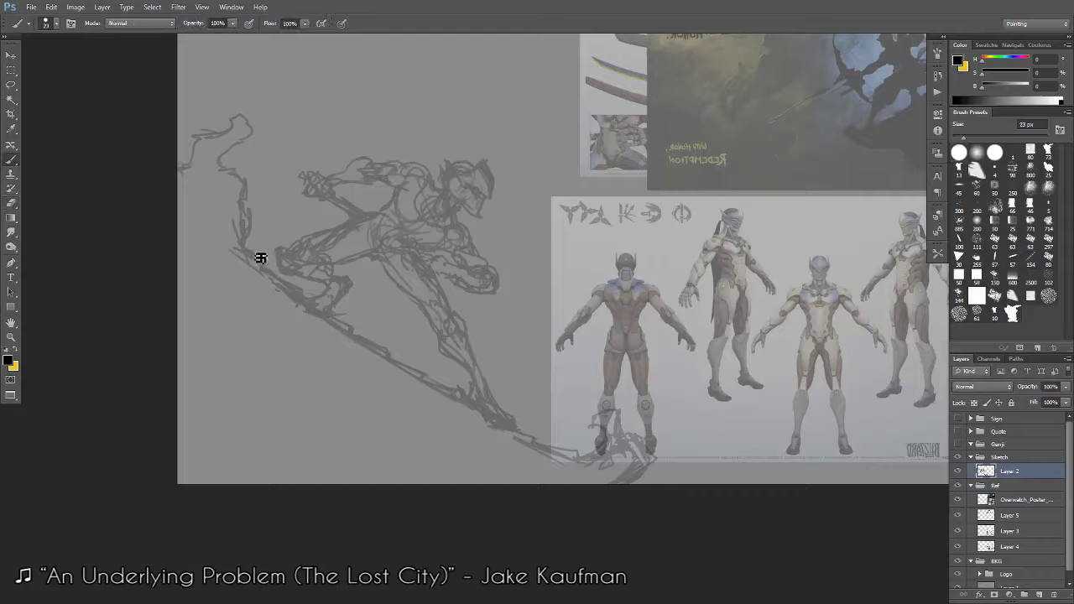
{"action": "key", "text": "z"}
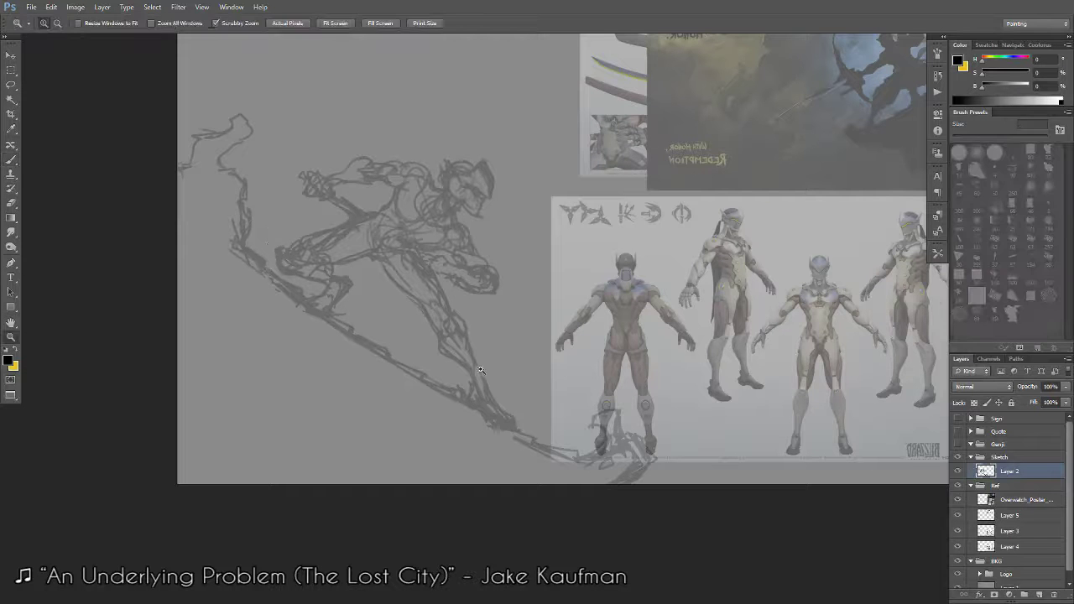
{"action": "key", "text": "b"}
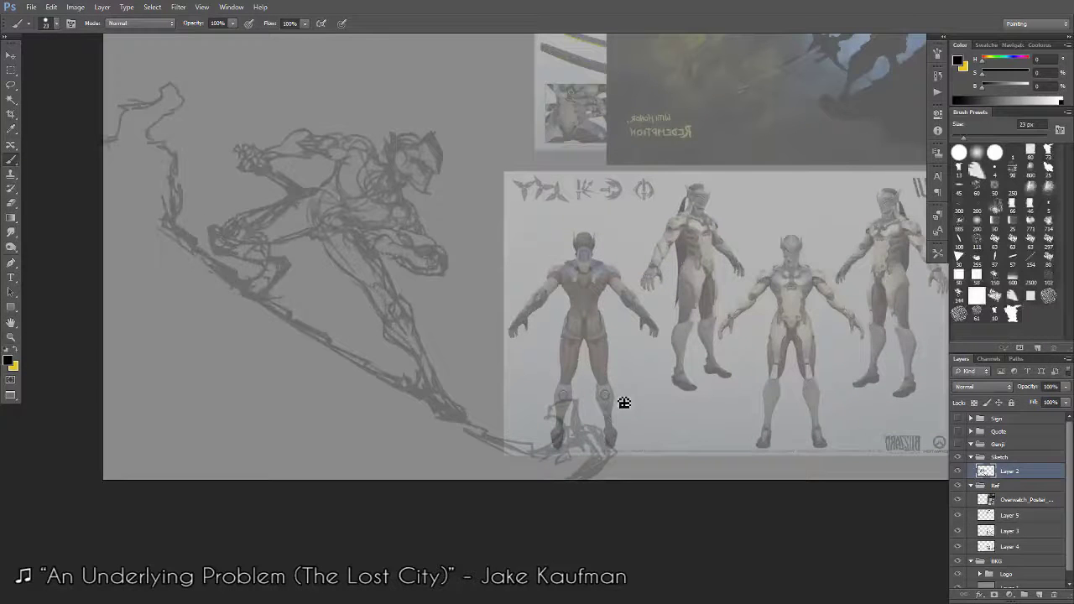
{"action": "left_click_drag", "start_coordinate": [580, 385], "coordinate": [589, 434]}
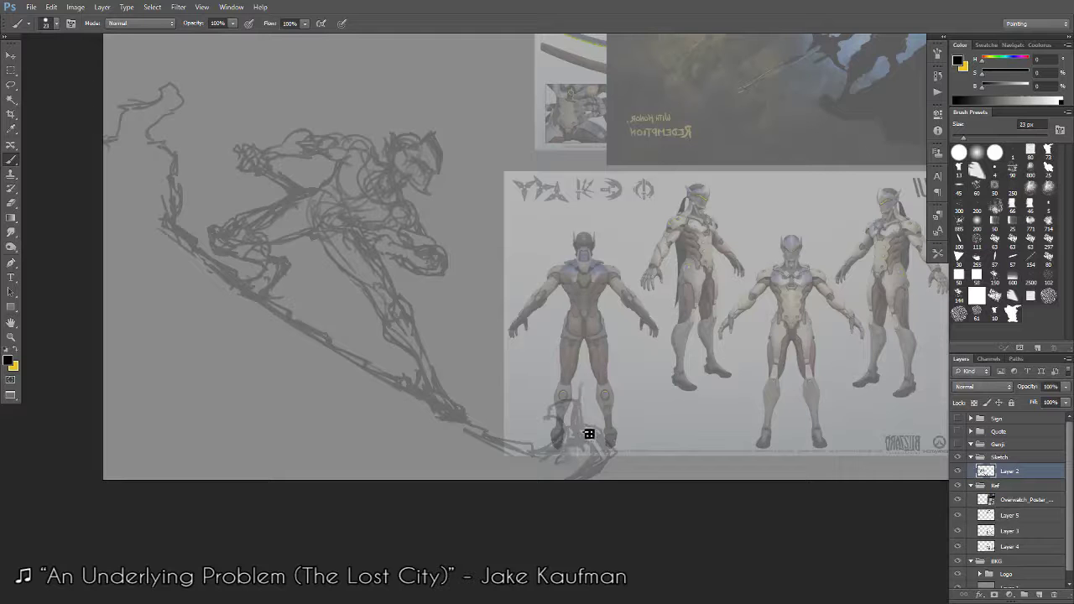
{"action": "key", "text": "e"}
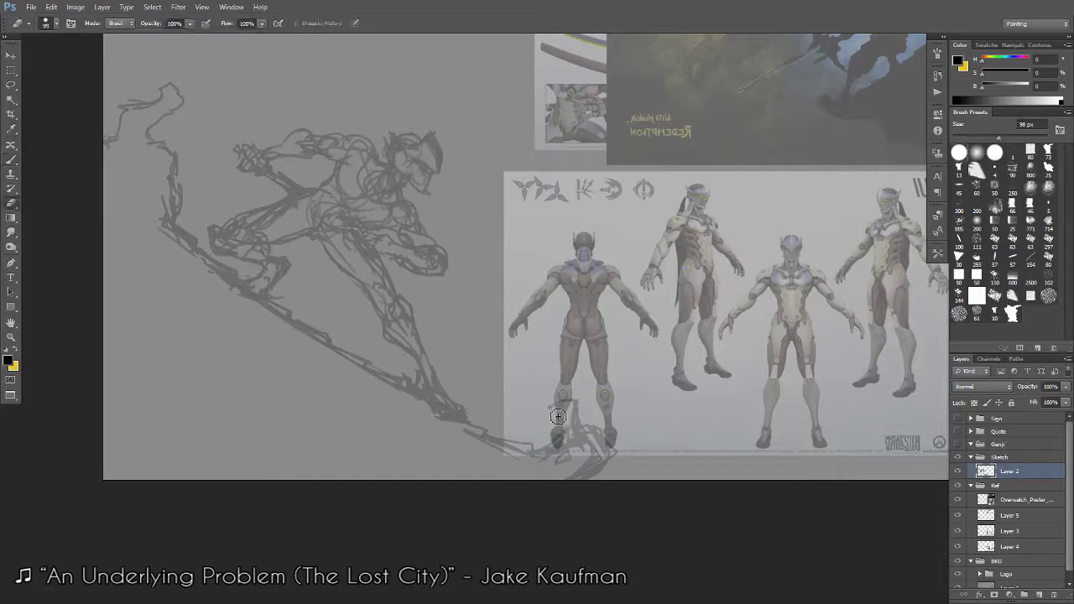
{"action": "key", "text": "b"}
{"action": "left_click_drag", "start_coordinate": [559, 416], "coordinate": [555, 401]}
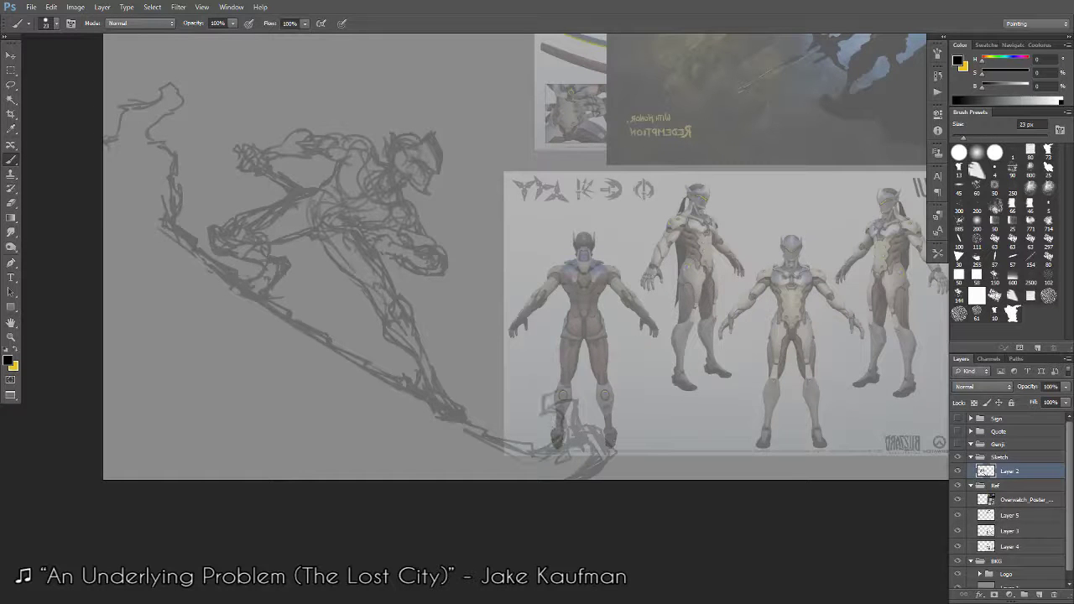
Touch up the leg strokes alternating eraser and brush, then zoom out to the whole canvas.
{"action": "key", "text": "e"}
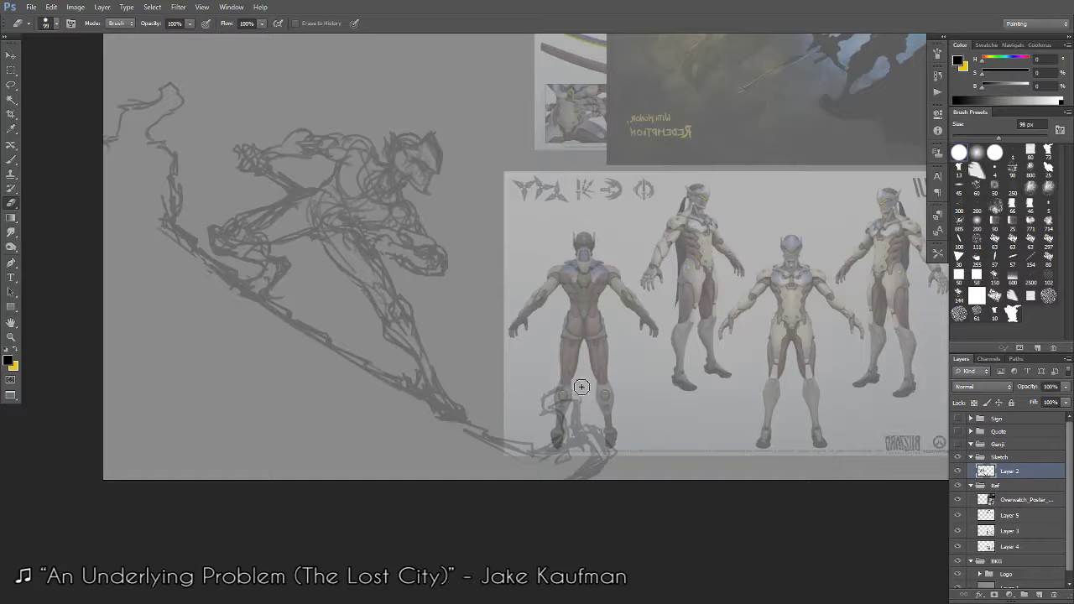
{"action": "key", "text": "b"}
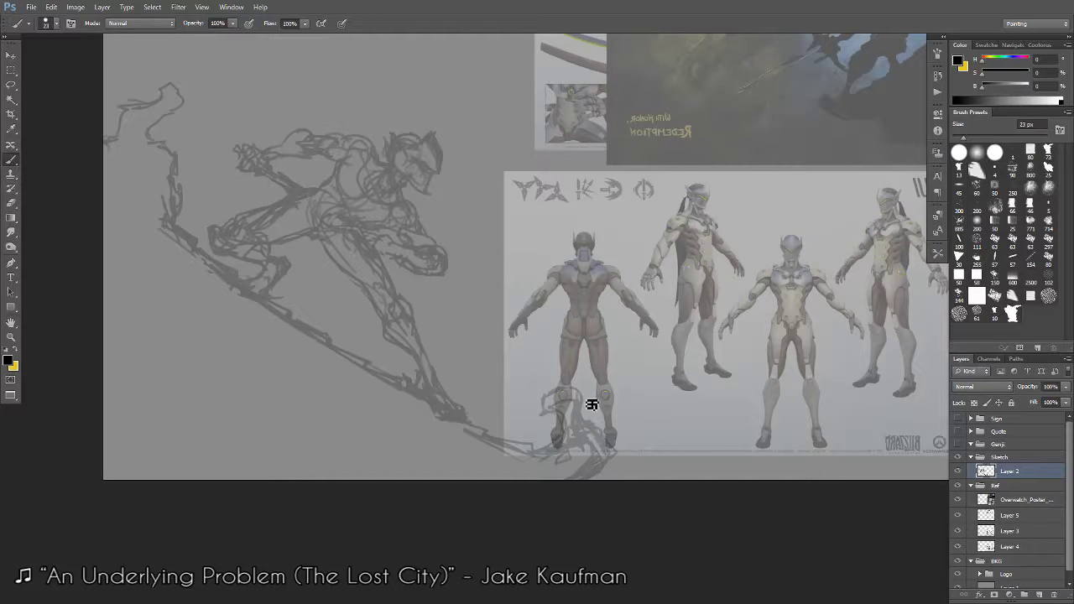
{"action": "key", "text": "e"}
{"action": "key", "text": "b"}
{"action": "key", "text": "e"}
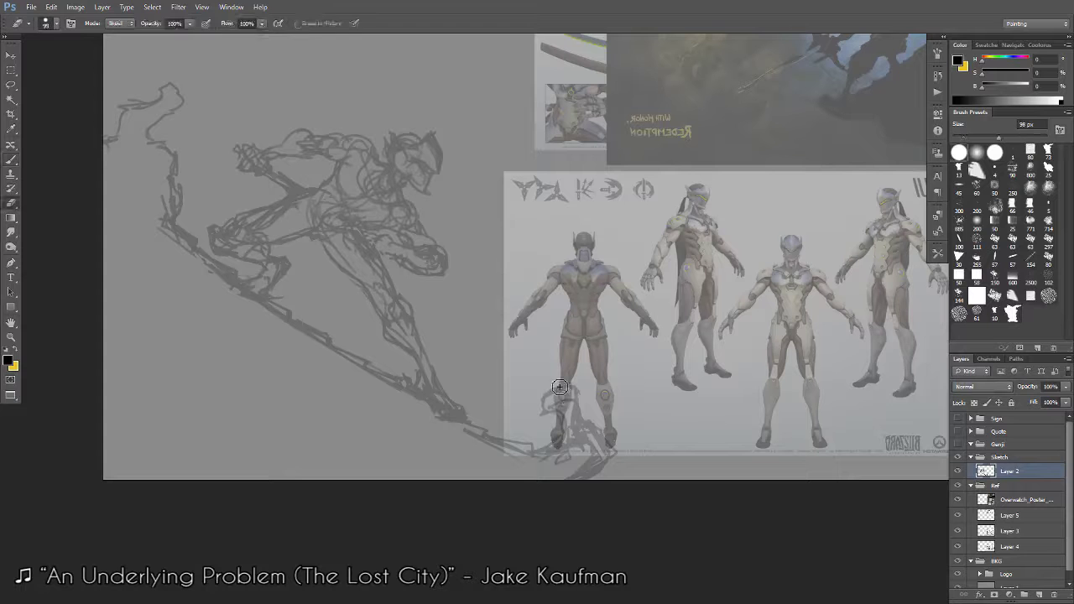
{"action": "key", "text": "b"}
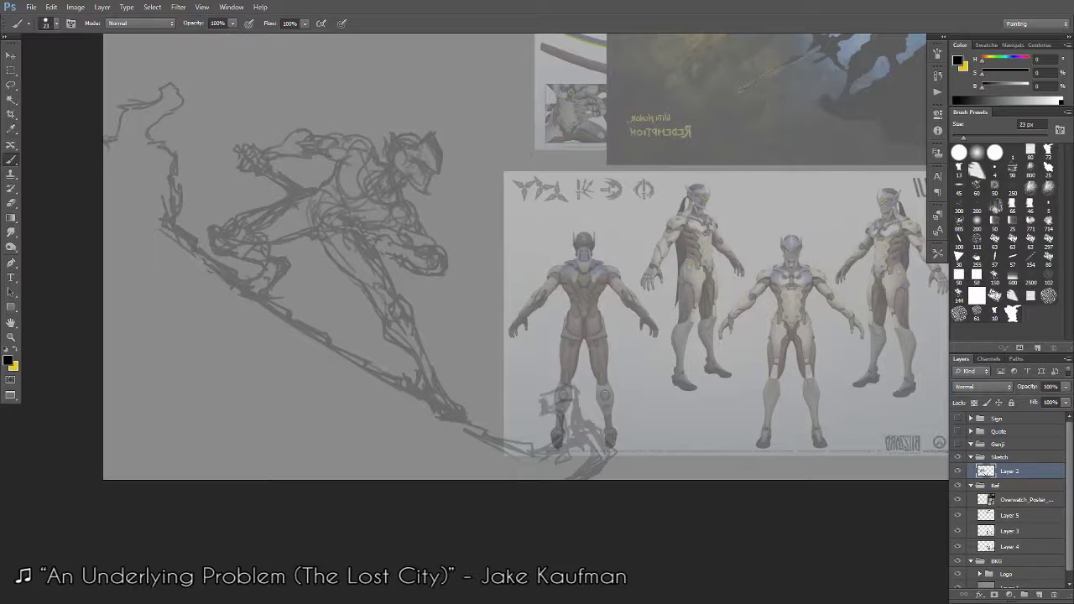
{"action": "key", "text": "e"}
{"action": "key", "text": "b"}
{"action": "key", "text": "e"}
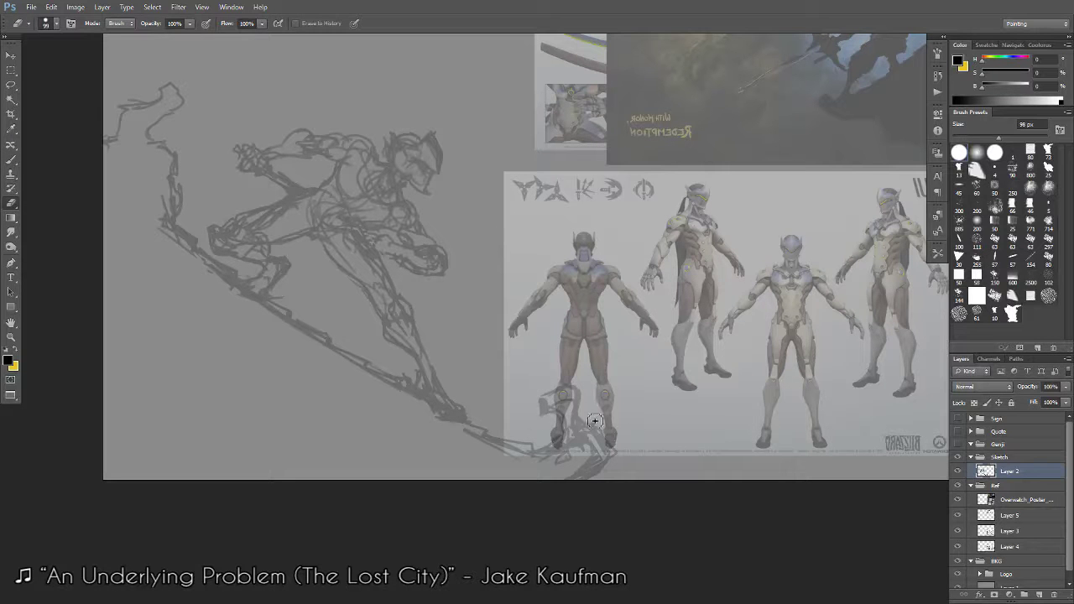
{"action": "key", "text": "b"}
{"action": "left_click_drag", "start_coordinate": [621, 462], "coordinate": [598, 499]}
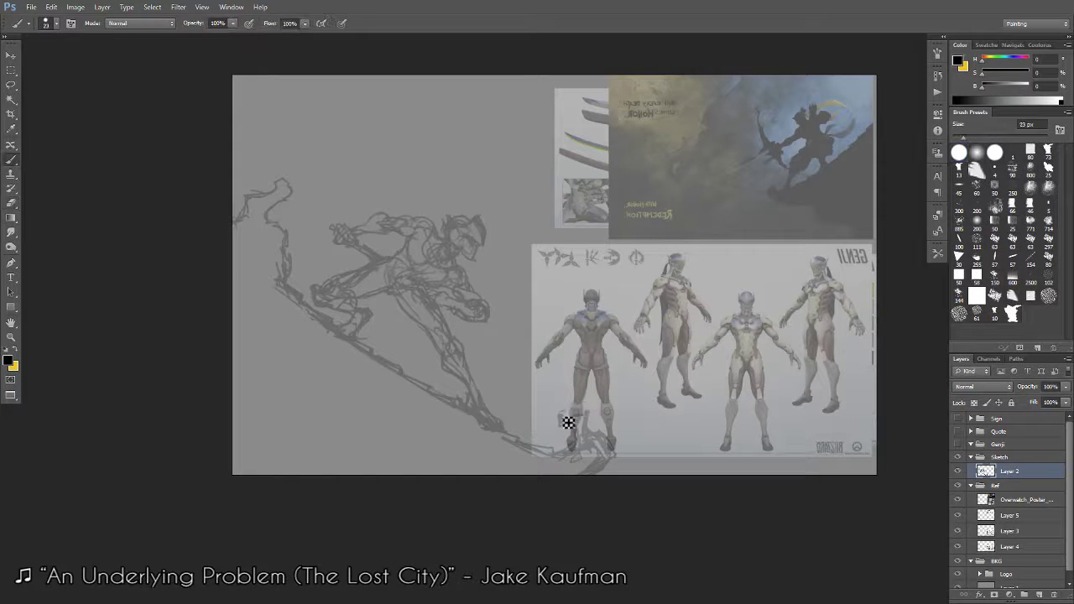
Erase a patch near the foot and the loose trailing strokes at the upper left.
{"action": "key", "text": "e"}
{"action": "left_click_drag", "start_coordinate": [562, 424], "coordinate": [571, 437]}
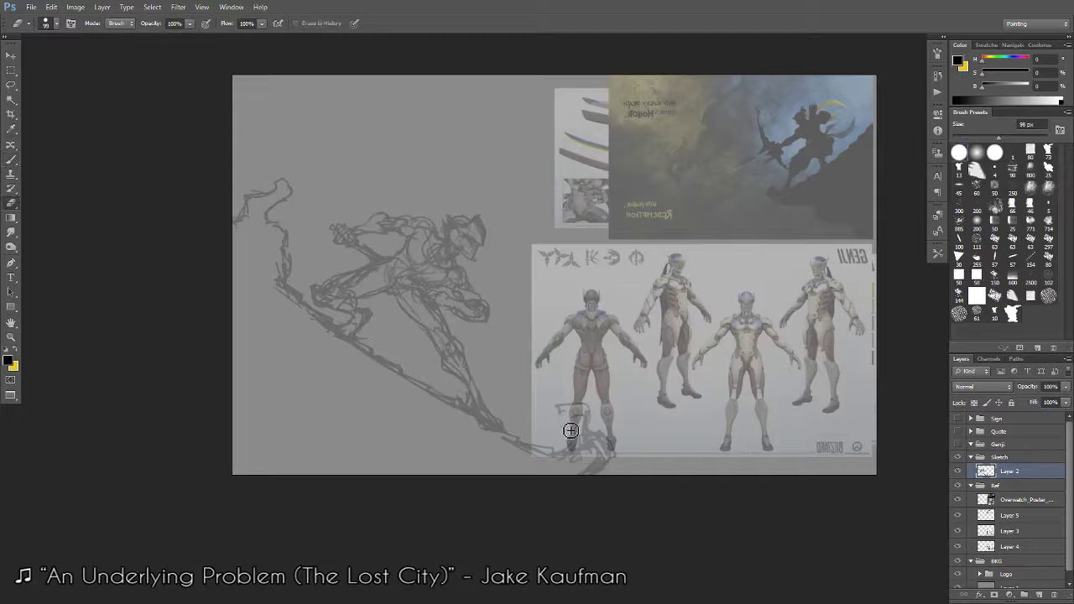
{"action": "key", "text": "b"}
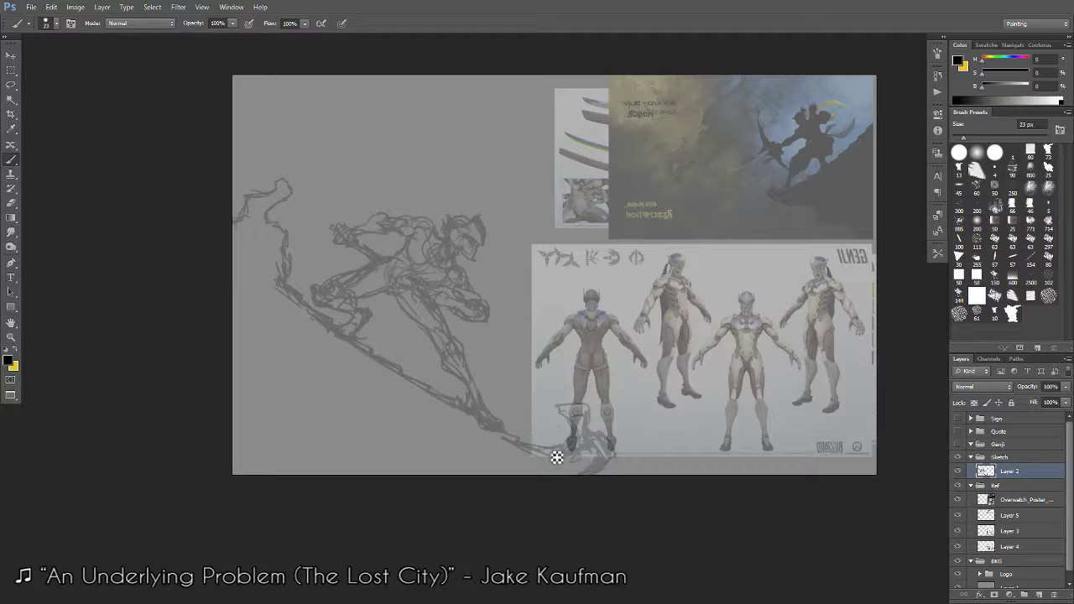
{"action": "key", "text": "e"}
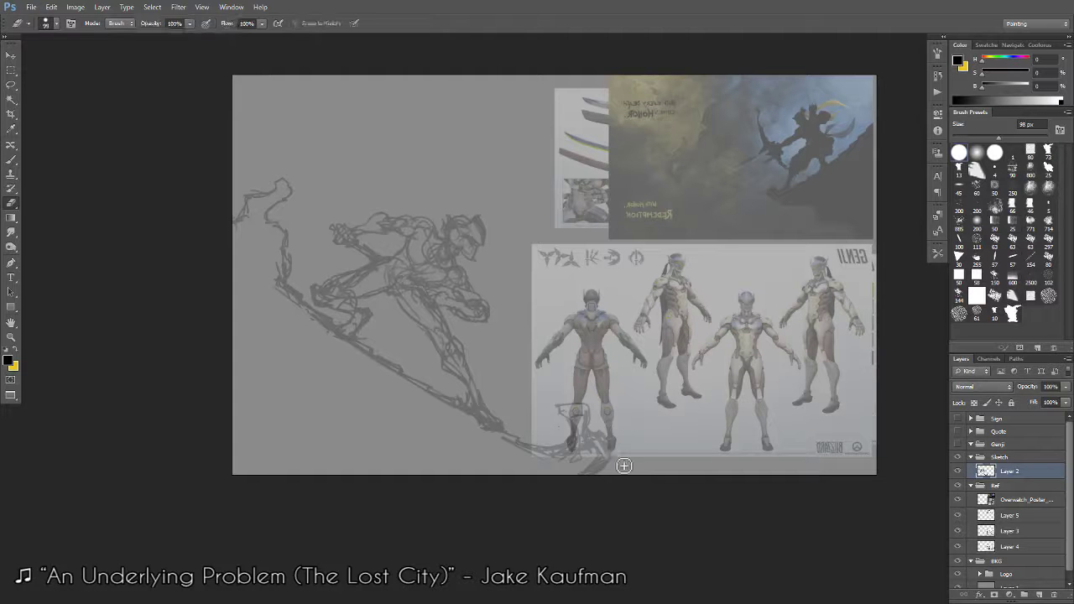
{"action": "key", "text": "b"}
{"action": "key", "text": "e"}
{"action": "key", "text": "b"}
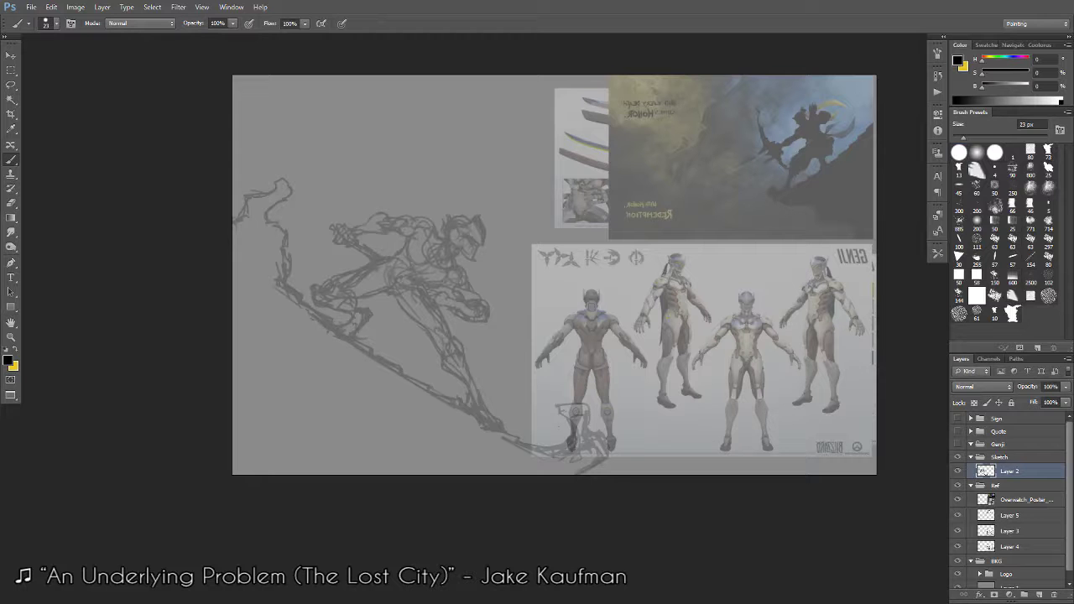
{"action": "key", "text": "e"}
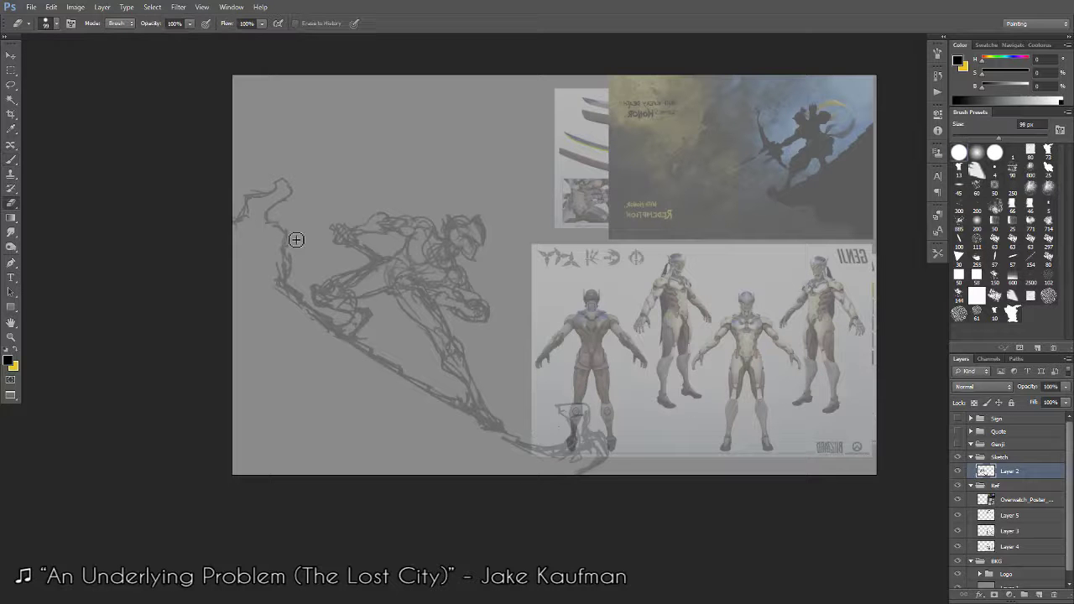
{"action": "mouse_move", "coordinate": [305, 196]}
{"action": "left_mouse_down"}
{"action": "mouse_move", "coordinate": [289, 182]}
{"action": "mouse_move", "coordinate": [290, 244]}
{"action": "mouse_move", "coordinate": [277, 257]}
{"action": "mouse_move", "coordinate": [274, 234]}
{"action": "mouse_move", "coordinate": [248, 220]}
{"action": "mouse_move", "coordinate": [247, 243]}
{"action": "mouse_move", "coordinate": [247, 223]}
{"action": "mouse_move", "coordinate": [267, 237]}
{"action": "left_mouse_up"}
{"action": "key", "text": "b"}
Draw a new angular outline at the upper left, redoing one stray stroke, then zoom out.
{"action": "key", "text": "e"}
{"action": "key", "text": "b"}
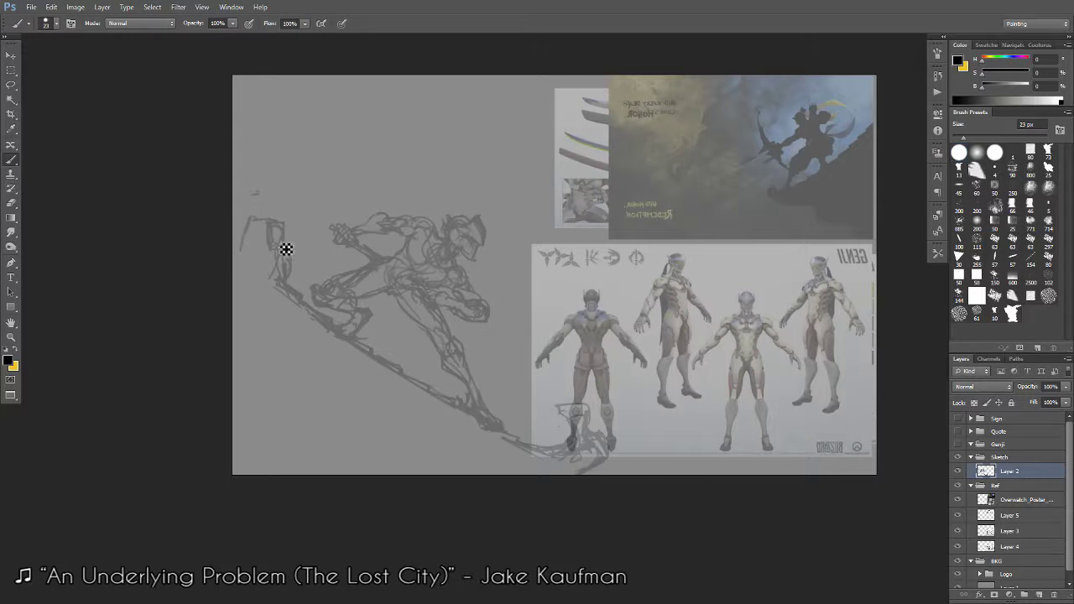
{"action": "key", "text": "e"}
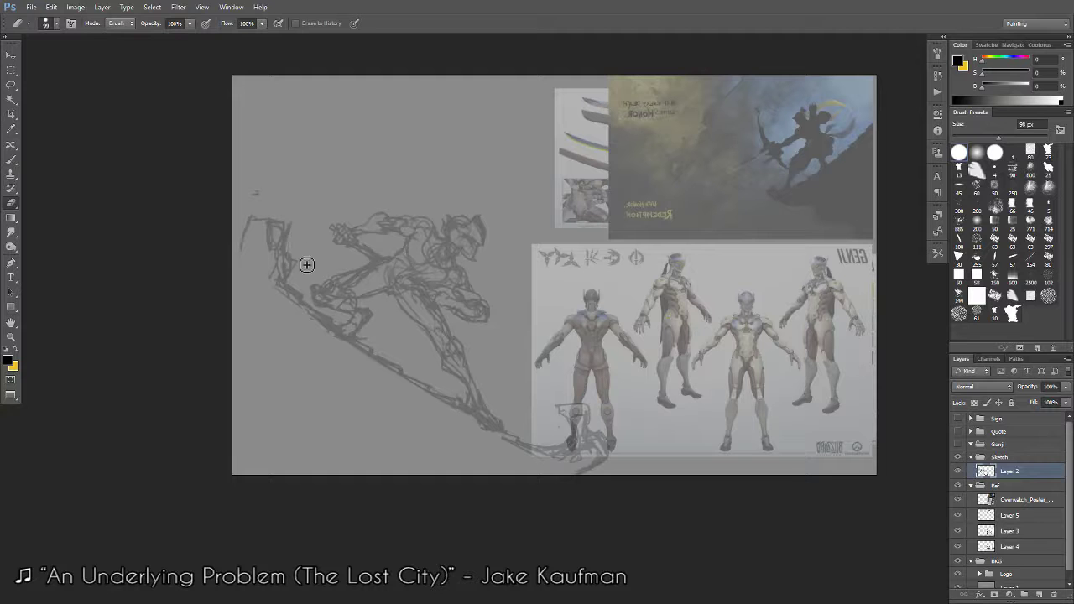
{"action": "key", "text": "b"}
{"action": "left_click_drag", "start_coordinate": [263, 220], "coordinate": [234, 251]}
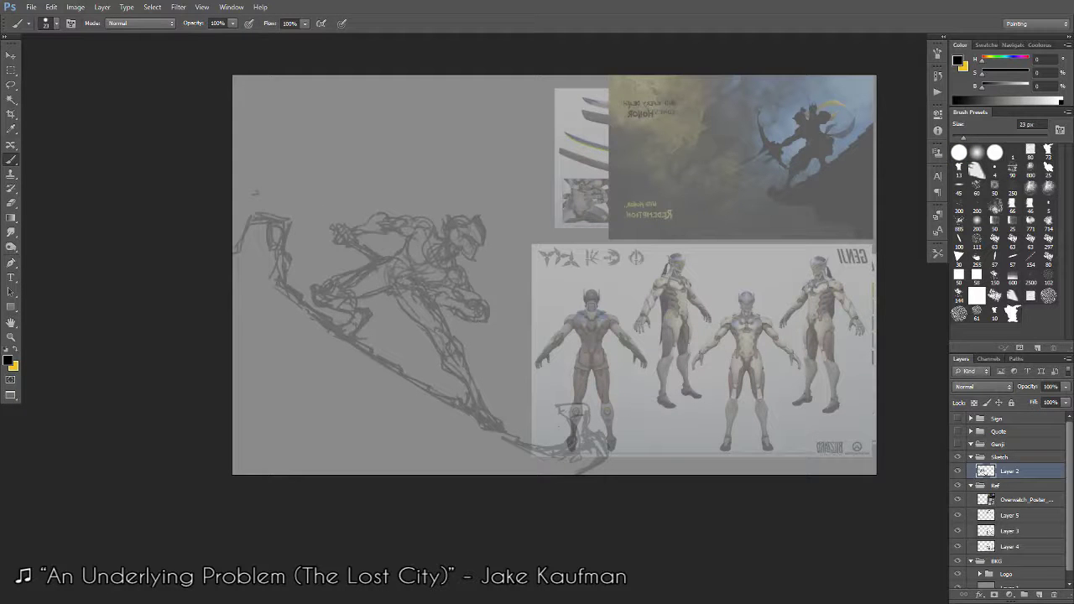
{"action": "left_click_drag", "start_coordinate": [267, 183], "coordinate": [269, 200]}
{"action": "key", "text": "ctrl+z"}
{"action": "mouse_move", "coordinate": [281, 191]}
{"action": "left_mouse_down"}
{"action": "mouse_move", "coordinate": [262, 195]}
{"action": "mouse_move", "coordinate": [271, 207]}
{"action": "left_mouse_up"}
{"action": "key", "text": "e"}
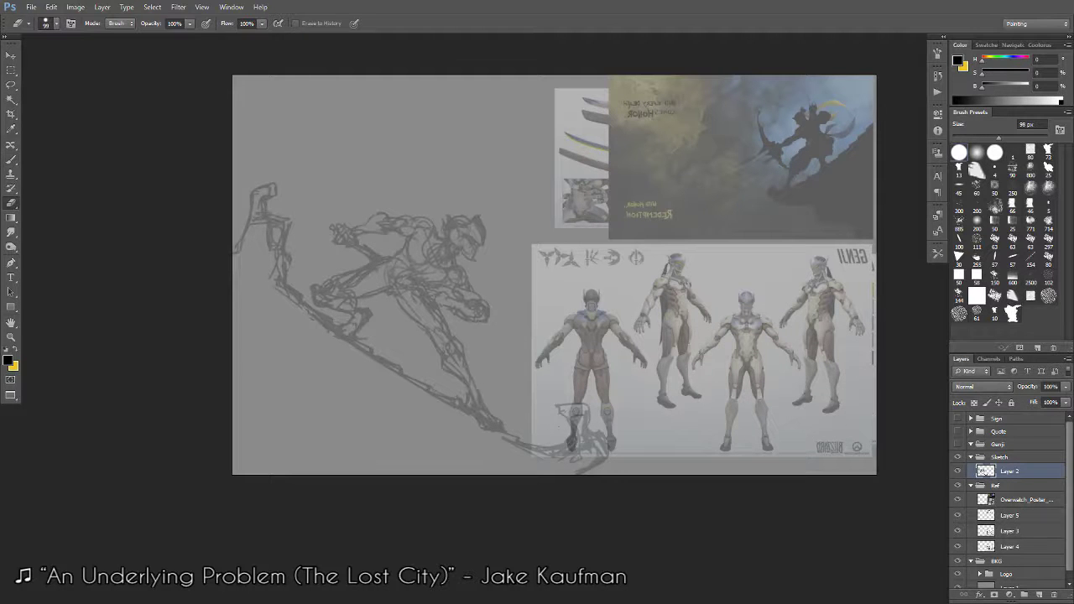
{"action": "key", "text": "b"}
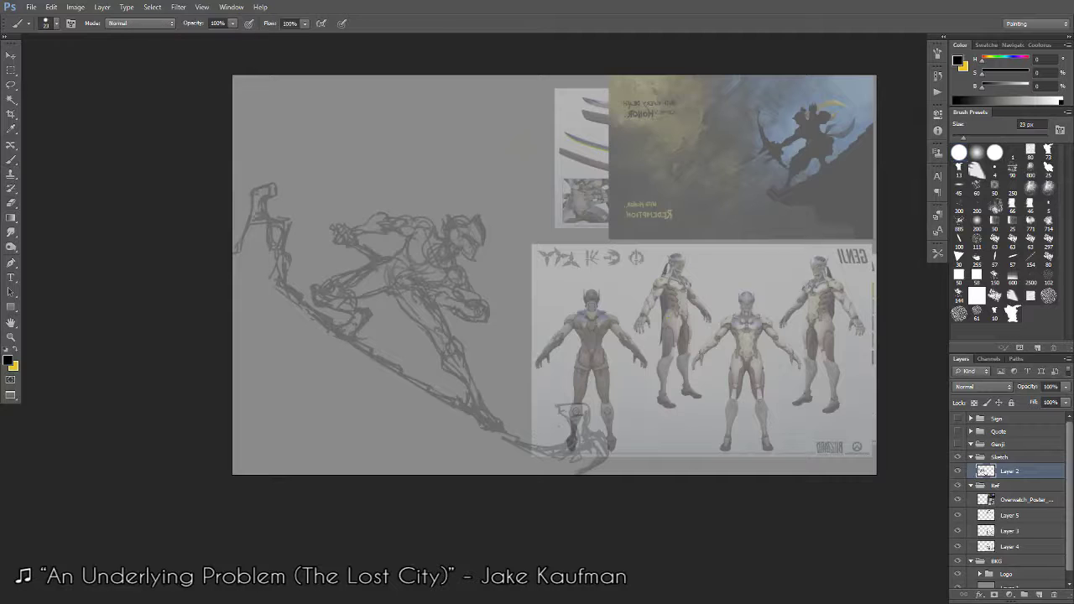
{"action": "key", "text": "ctrl+minus"}
{"action": "key", "text": "ctrl+minus"}
{"action": "key", "text": "ctrl+minus"}
Add strokes around Genji's feet and torso, undoing a curved stroke beside the leg.
{"action": "left_click_drag", "start_coordinate": [403, 328], "coordinate": [458, 329]}
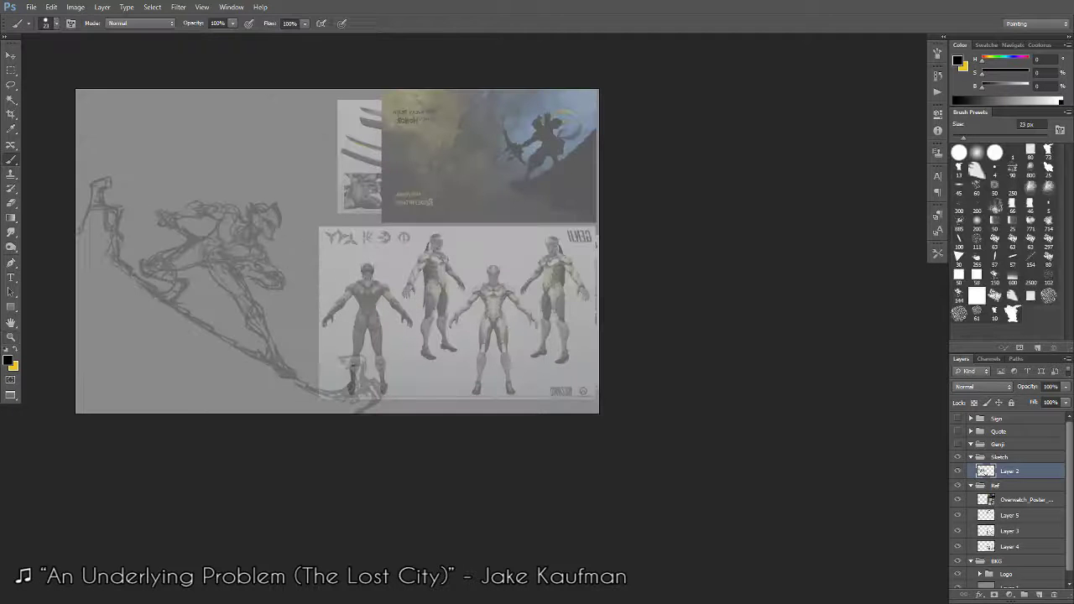
{"action": "left_click_drag", "start_coordinate": [356, 379], "coordinate": [371, 397]}
{"action": "left_click_drag", "start_coordinate": [128, 282], "coordinate": [484, 297]}
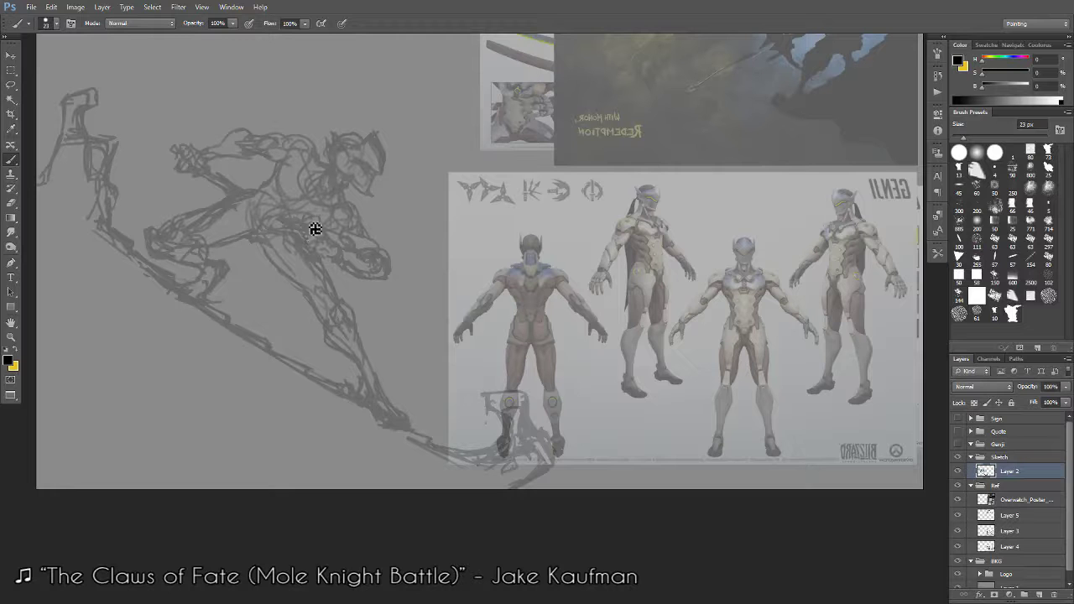
{"action": "mouse_move", "coordinate": [310, 232]}
{"action": "left_mouse_down"}
{"action": "mouse_move", "coordinate": [301, 237]}
{"action": "mouse_move", "coordinate": [345, 338]}
{"action": "mouse_move", "coordinate": [322, 315]}
{"action": "left_mouse_up"}
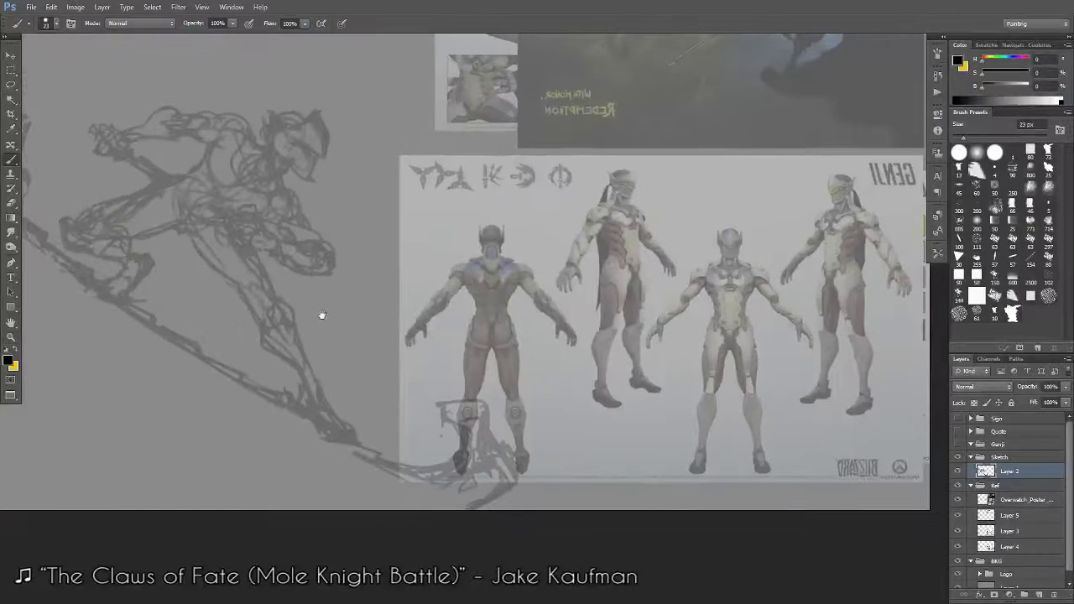
{"action": "key", "text": "z"}
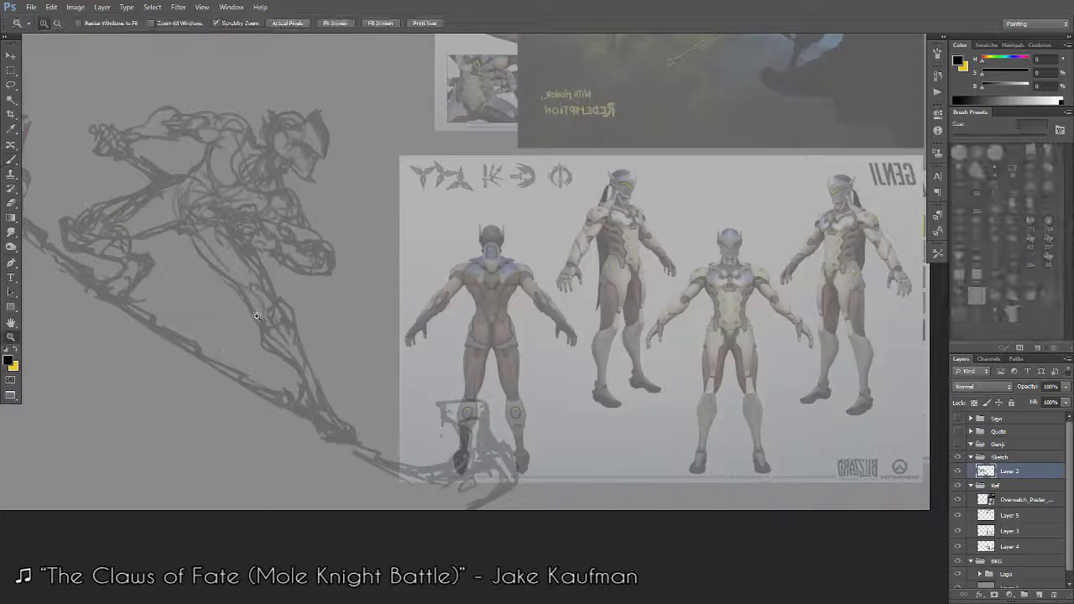
{"action": "left_click", "coordinate": [257, 315], "text": "alt"}
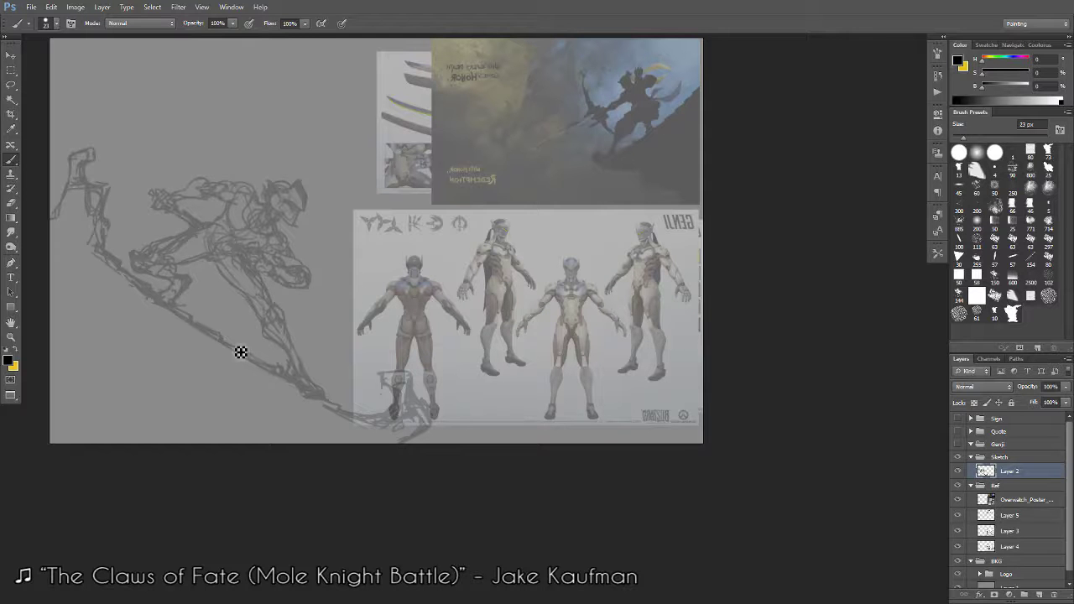
{"action": "mouse_move", "coordinate": [316, 301]}
{"action": "left_mouse_down"}
{"action": "mouse_move", "coordinate": [324, 335]}
{"action": "mouse_move", "coordinate": [312, 281]}
{"action": "left_mouse_up"}
{"action": "key", "text": "ctrl+z"}
Flip the canvas horizontally to check the sketch, adding a small stroke near the head.
{"action": "key", "text": "ctrl+shift+h"}
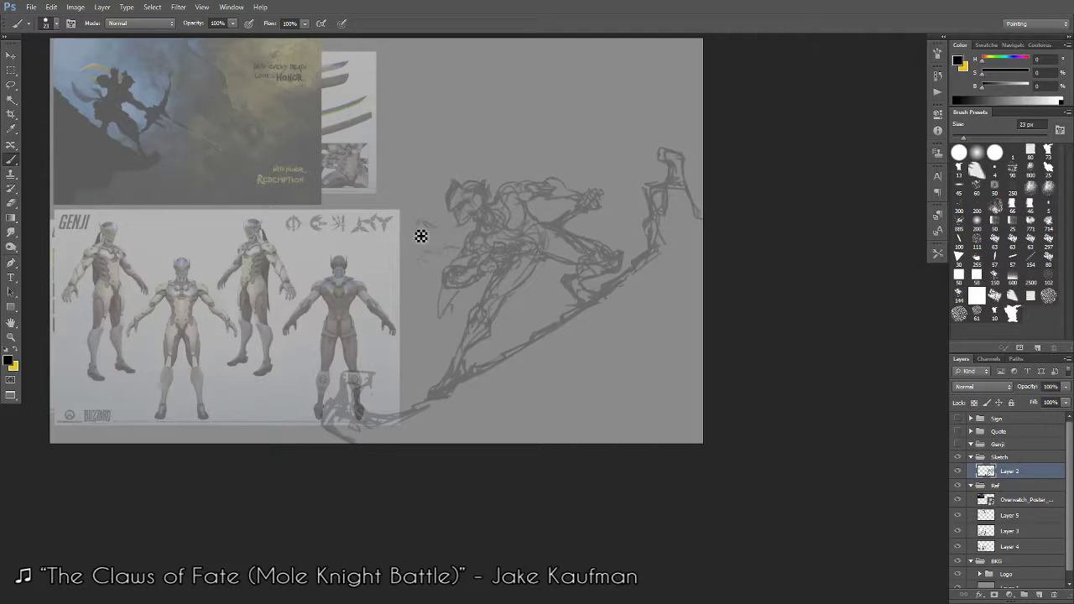
{"action": "left_click_drag", "start_coordinate": [419, 232], "coordinate": [433, 226]}
{"action": "key", "text": "ctrl+shift+h"}
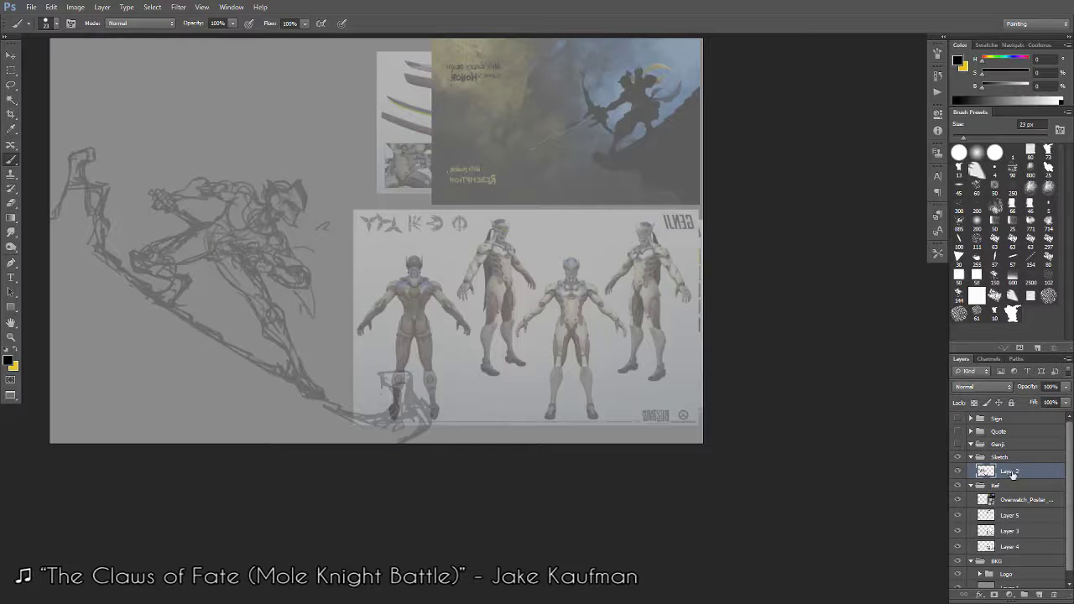
{"action": "key", "text": "ctrl+shift+h"}
Duplicate the sketch layer, hide Layer 2, and erase faint strokes in front of the figure.
{"action": "key", "text": "ctrl+j"}
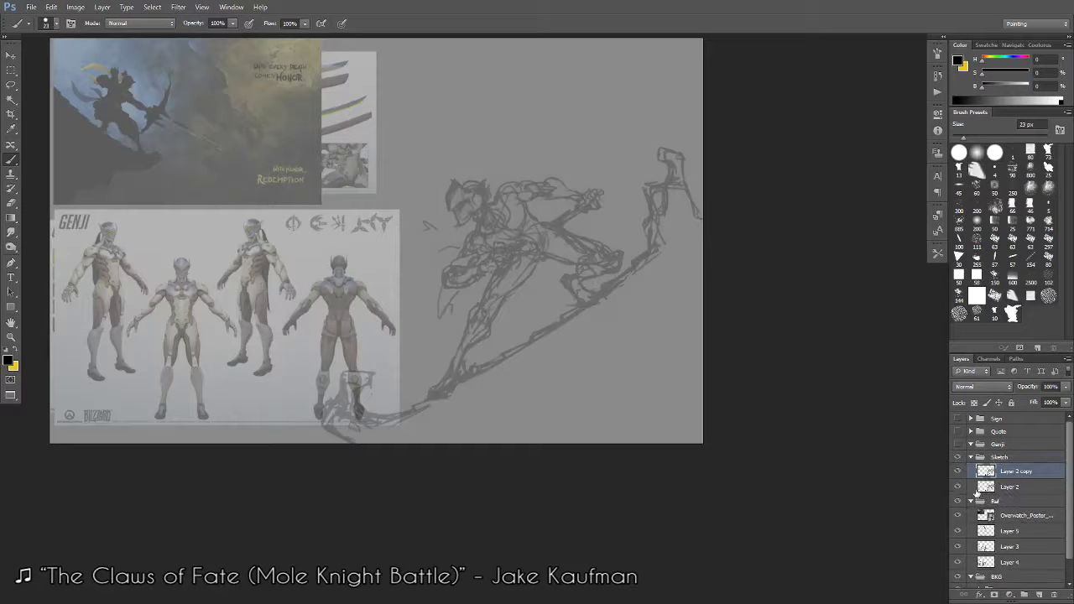
{"action": "left_click", "coordinate": [958, 487]}
{"action": "key", "text": "e"}
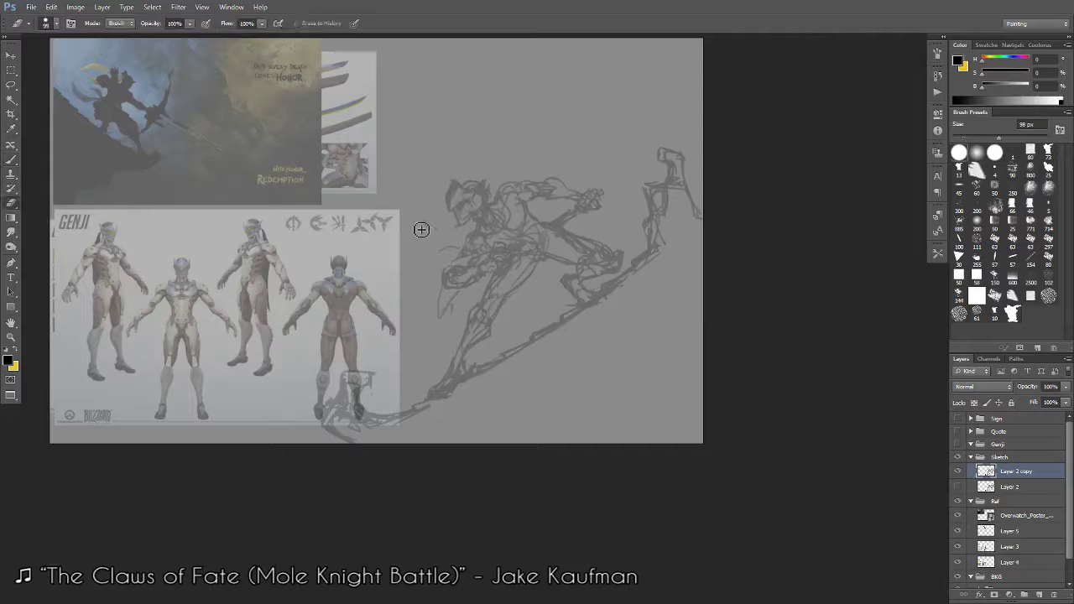
{"action": "mouse_move", "coordinate": [484, 267]}
{"action": "left_mouse_down"}
{"action": "mouse_move", "coordinate": [475, 262]}
{"action": "mouse_move", "coordinate": [443, 288]}
{"action": "left_mouse_up"}
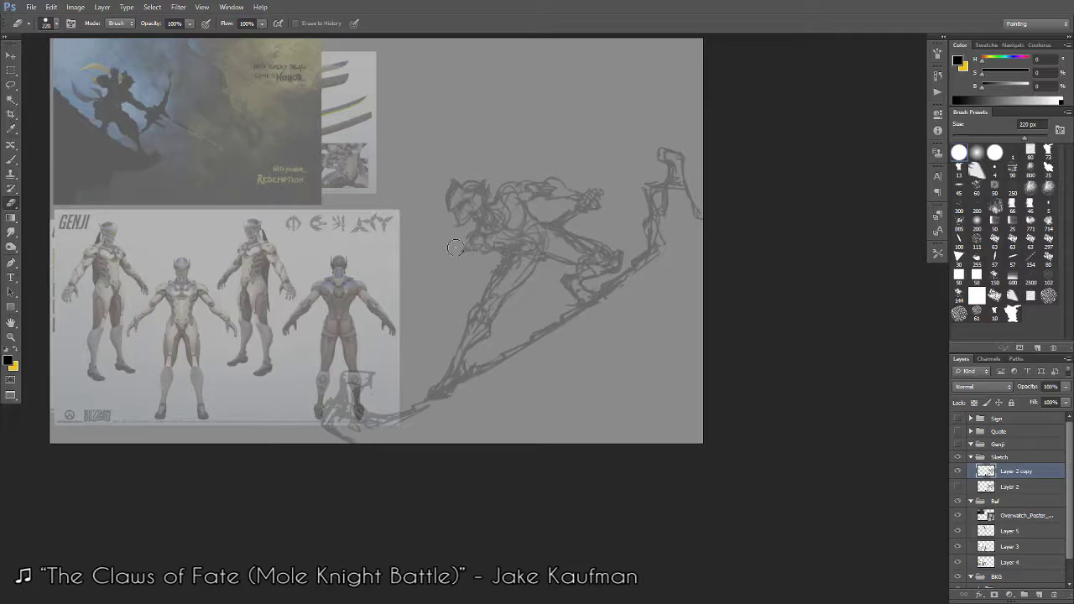
Sketch a hand shape in front of the figure, then erase it again.
{"action": "key", "text": "b"}
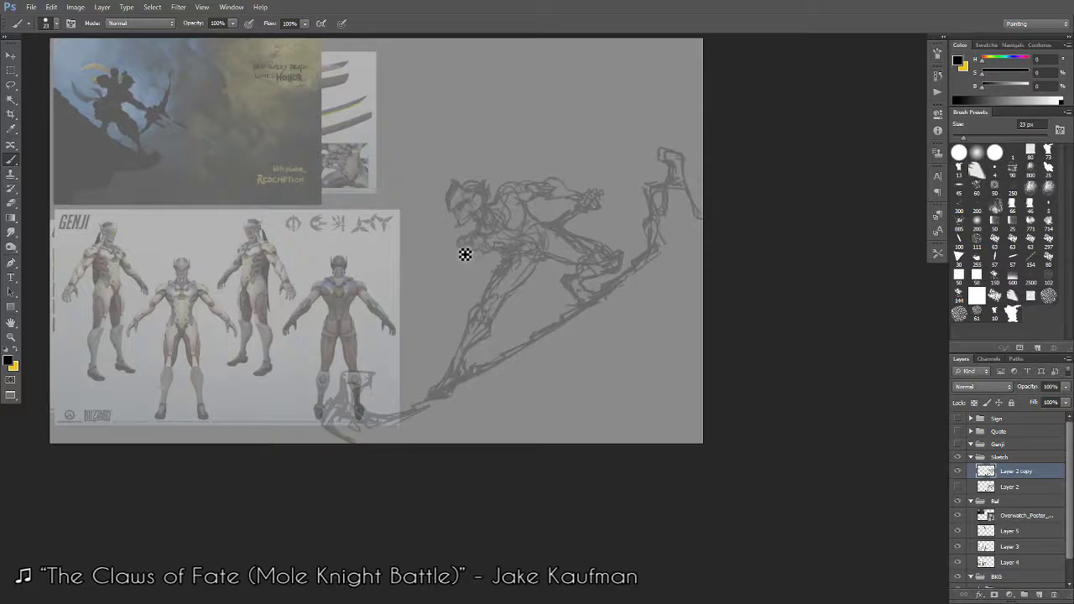
{"action": "left_click_drag", "start_coordinate": [438, 227], "coordinate": [417, 238]}
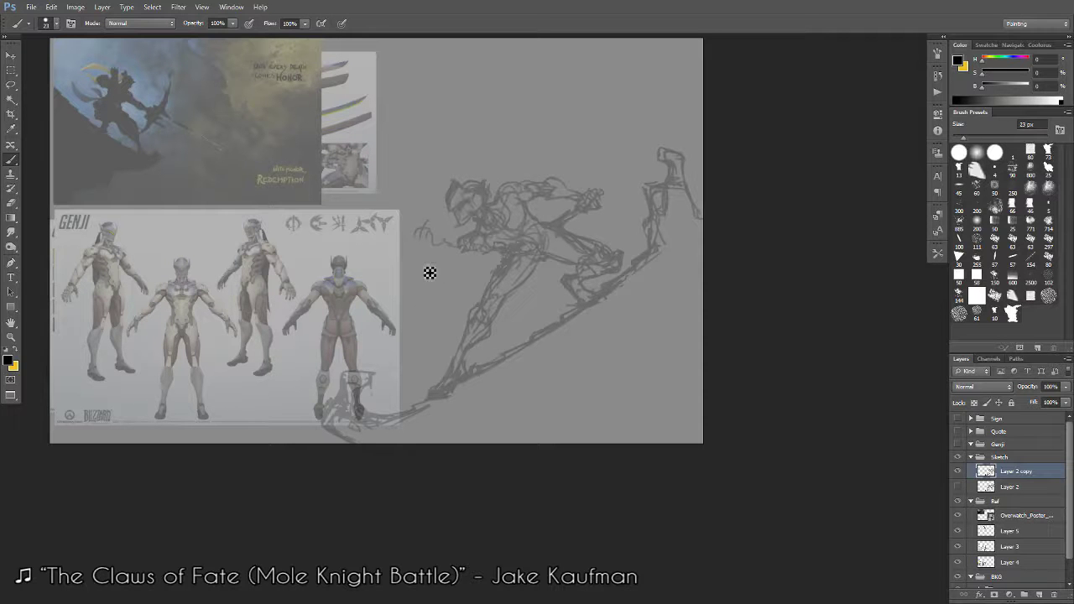
{"action": "key", "text": "e"}
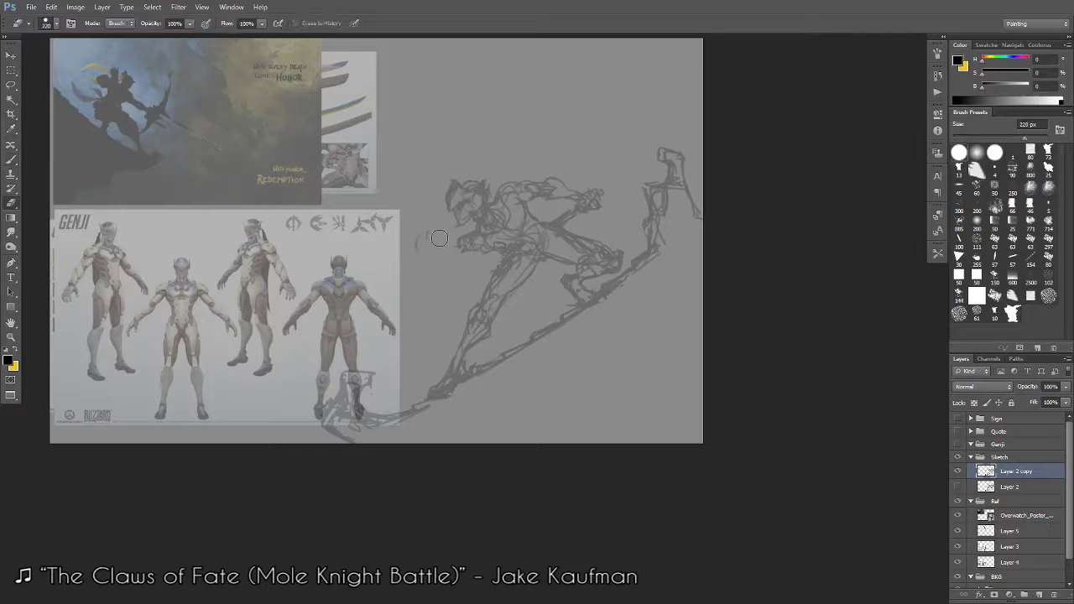
{"action": "mouse_move", "coordinate": [440, 238]}
{"action": "left_mouse_down"}
{"action": "mouse_move", "coordinate": [421, 238]}
{"action": "mouse_move", "coordinate": [494, 254]}
{"action": "left_mouse_up"}
{"action": "key", "text": "b"}
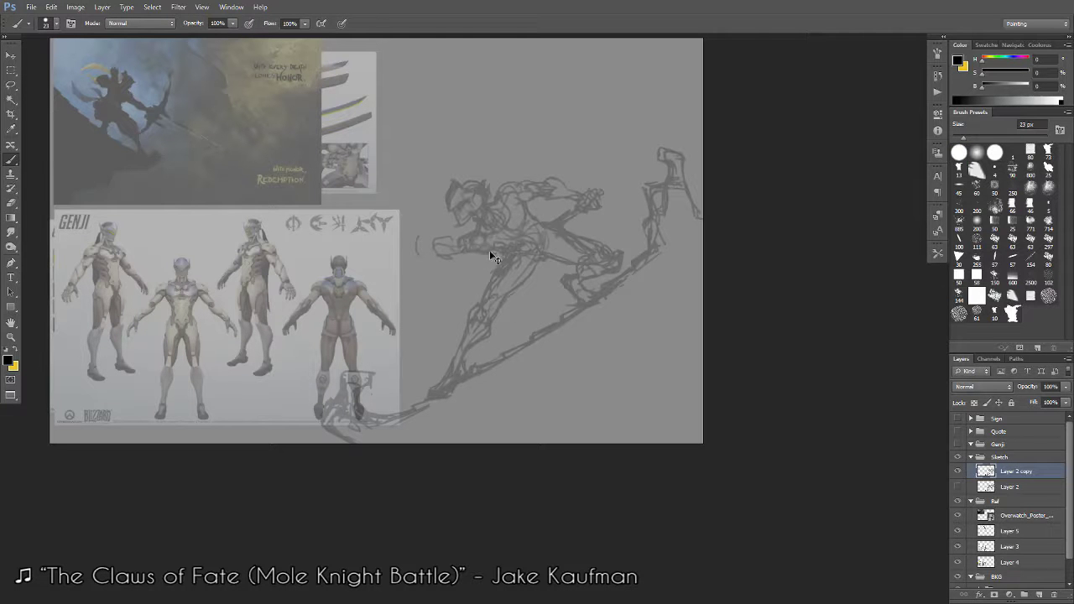
{"action": "key", "text": "e"}
{"action": "key", "text": "b"}
{"action": "key", "text": "z"}
{"action": "left_click_drag", "start_coordinate": [521, 252], "coordinate": [557, 287]}
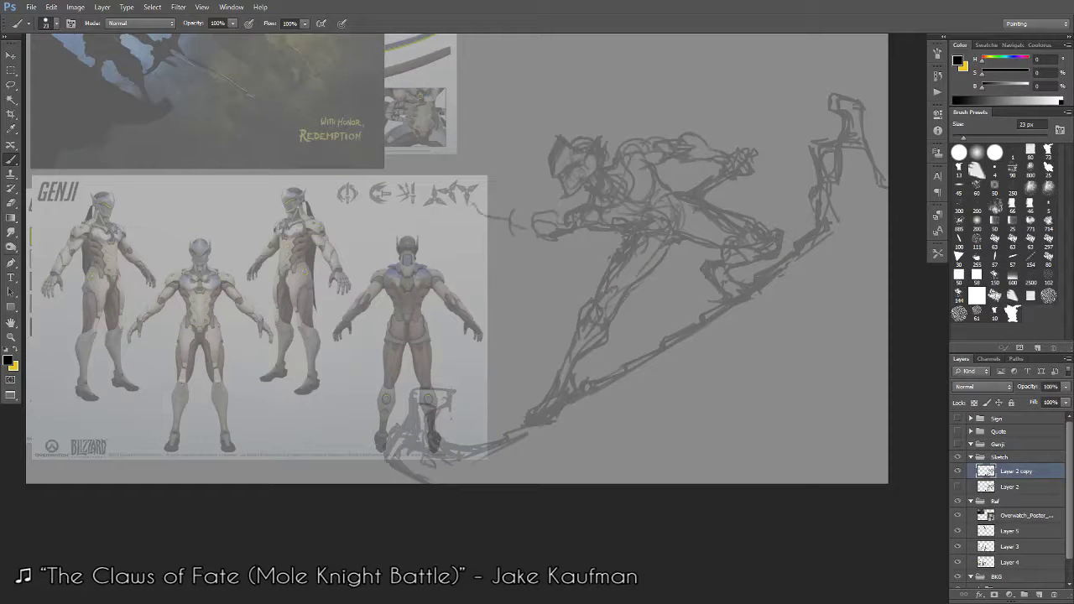
Extend the arm leftward toward the reference sheet and check the whole composition.
{"action": "mouse_move", "coordinate": [476, 206]}
{"action": "left_mouse_down"}
{"action": "mouse_move", "coordinate": [522, 233]}
{"action": "mouse_move", "coordinate": [458, 218]}
{"action": "mouse_move", "coordinate": [521, 242]}
{"action": "left_mouse_up"}
{"action": "key", "text": "z"}
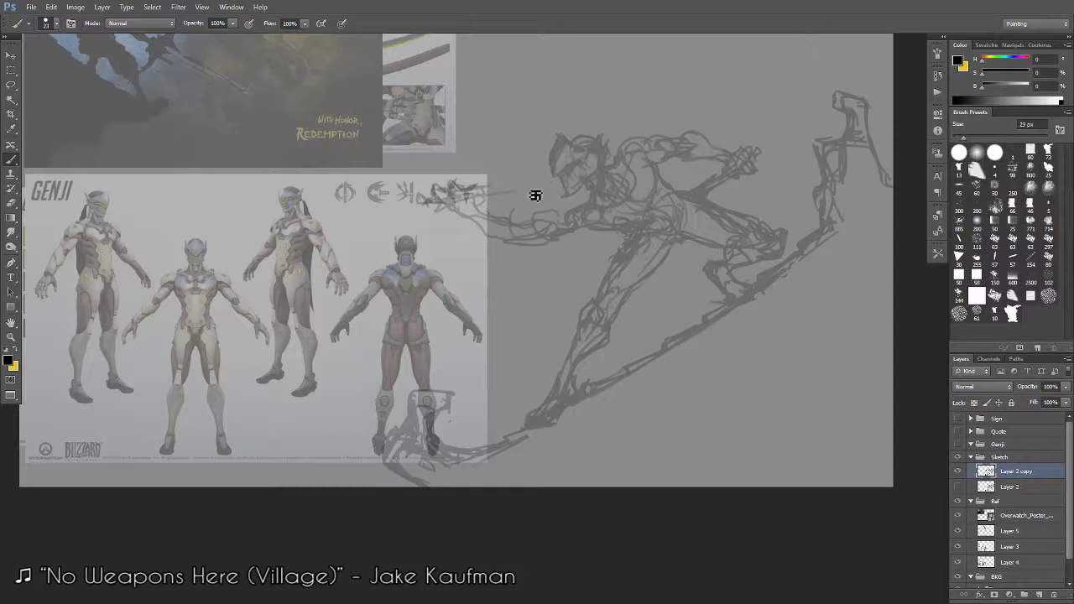
{"action": "key", "text": "z"}
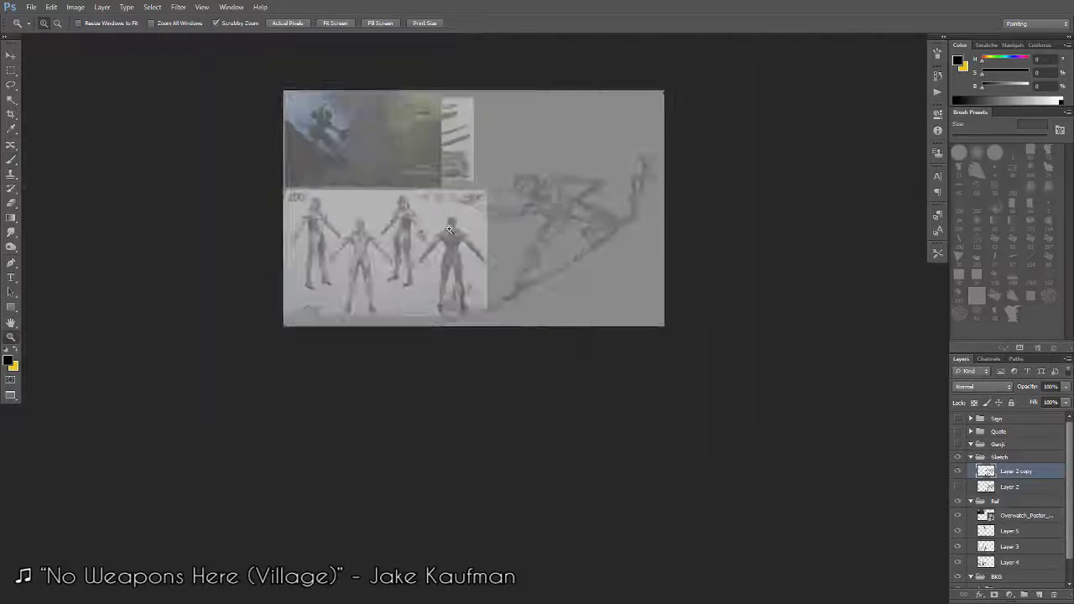
{"action": "left_click_drag", "start_coordinate": [494, 198], "coordinate": [503, 325]}
{"action": "key", "text": "b"}
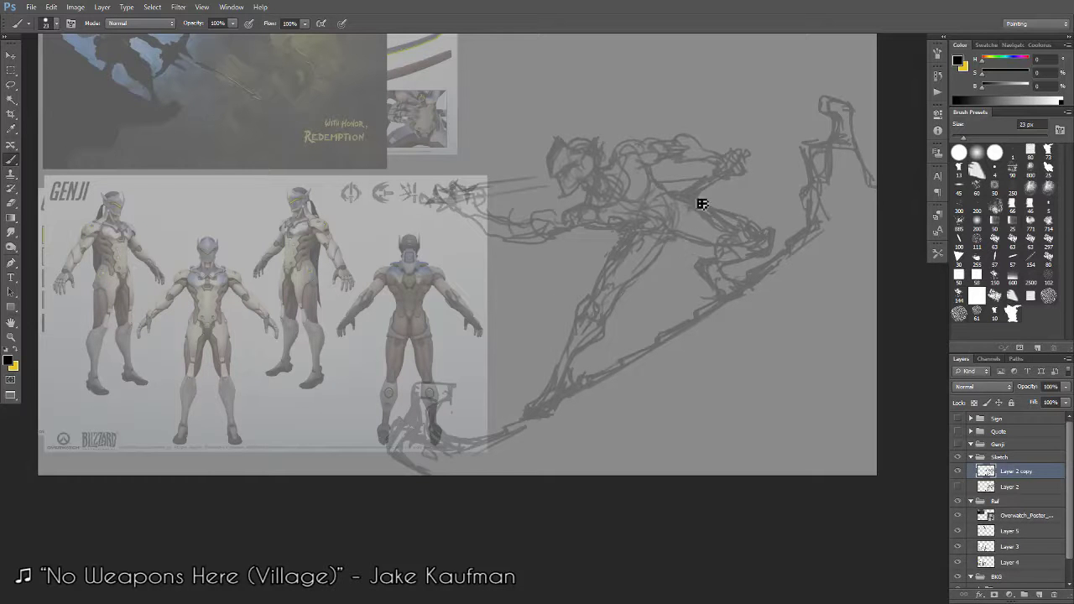
Erase the sketch lines lying over the weapon icons.
{"action": "key", "text": "e"}
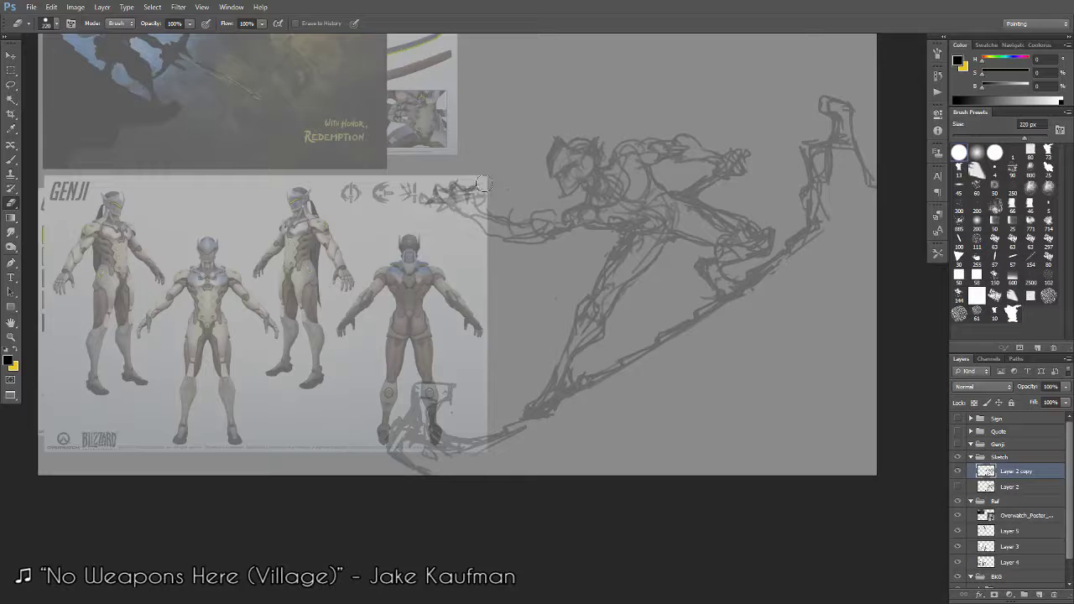
{"action": "mouse_move", "coordinate": [483, 183]}
{"action": "left_mouse_down"}
{"action": "mouse_move", "coordinate": [436, 198]}
{"action": "mouse_move", "coordinate": [535, 241]}
{"action": "mouse_move", "coordinate": [559, 225]}
{"action": "left_mouse_up"}
{"action": "key", "text": "b"}
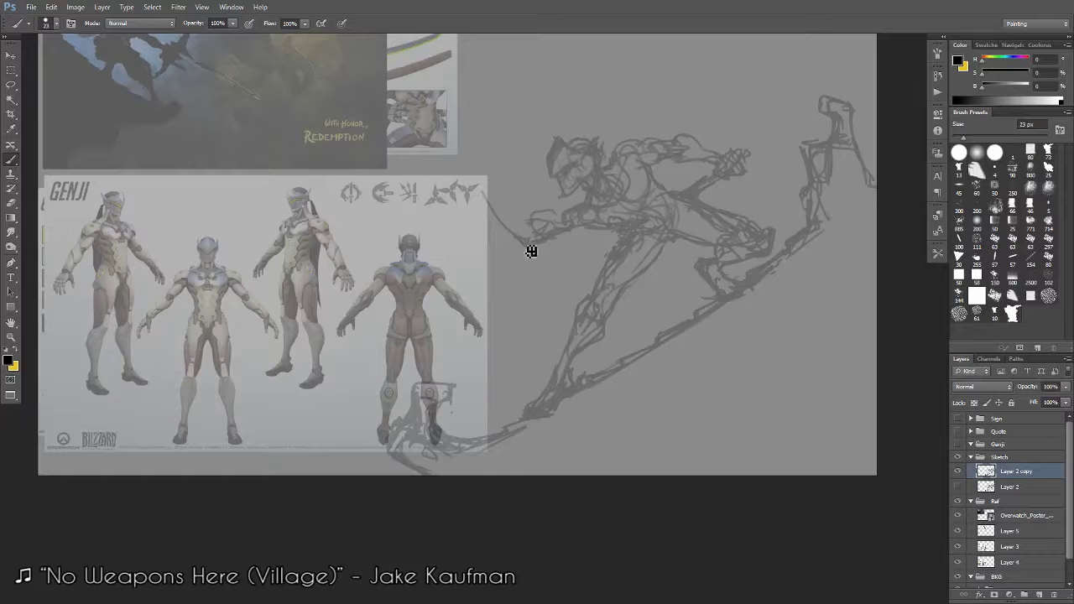
Sketch the reaching hand at the end of the arm with extended lines.
{"action": "mouse_move", "coordinate": [537, 223]}
{"action": "left_mouse_down"}
{"action": "mouse_move", "coordinate": [521, 203]}
{"action": "mouse_move", "coordinate": [508, 210]}
{"action": "left_mouse_up"}
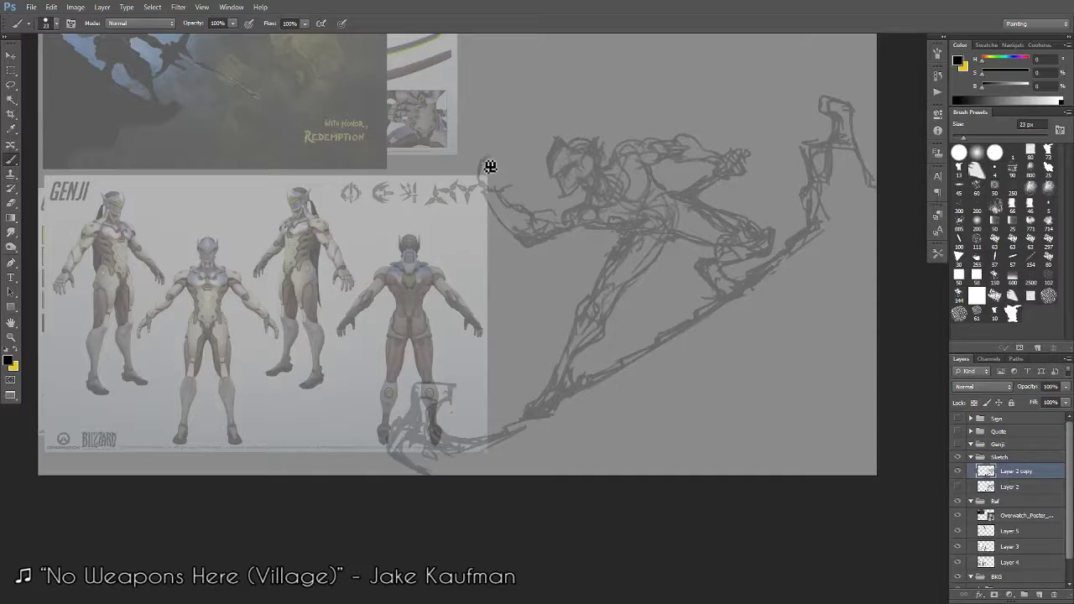
{"action": "left_click_drag", "start_coordinate": [486, 160], "coordinate": [483, 173]}
{"action": "key", "text": "e"}
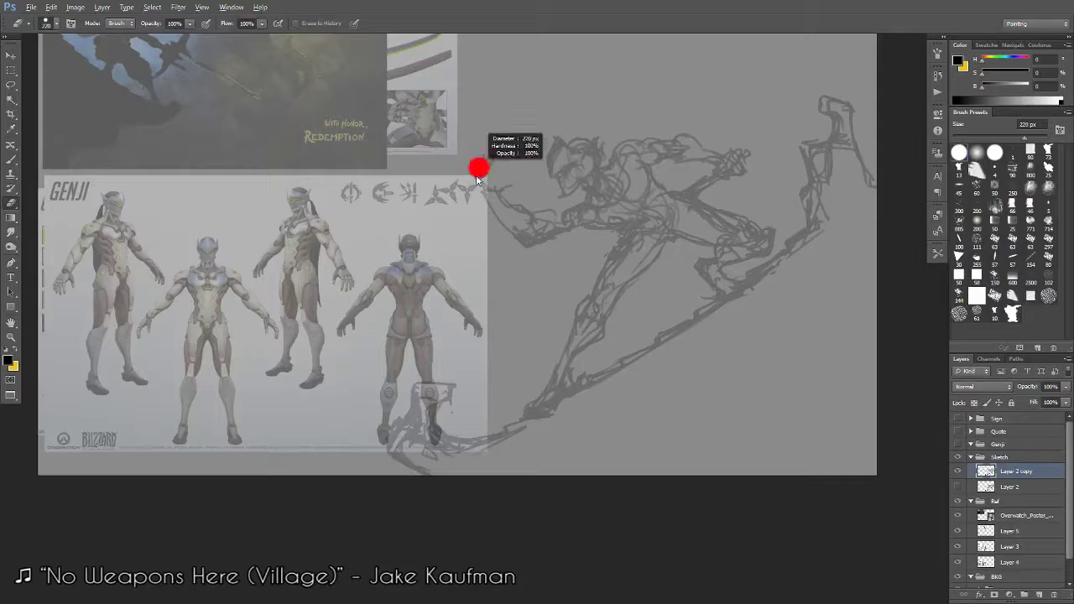
{"action": "key", "text": "b"}
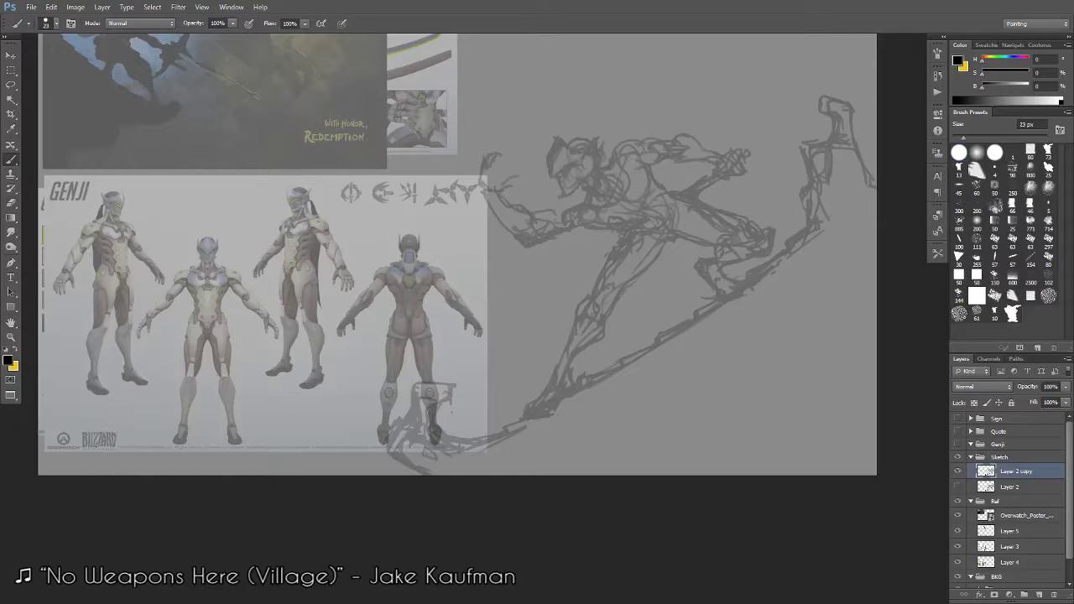
{"action": "mouse_move", "coordinate": [521, 184]}
{"action": "left_mouse_down"}
{"action": "mouse_move", "coordinate": [502, 178]}
{"action": "mouse_move", "coordinate": [570, 203]}
{"action": "left_mouse_up"}
Sketch fingers to the left of the outstretched hand, zooming in and out to check.
{"action": "key", "text": "z"}
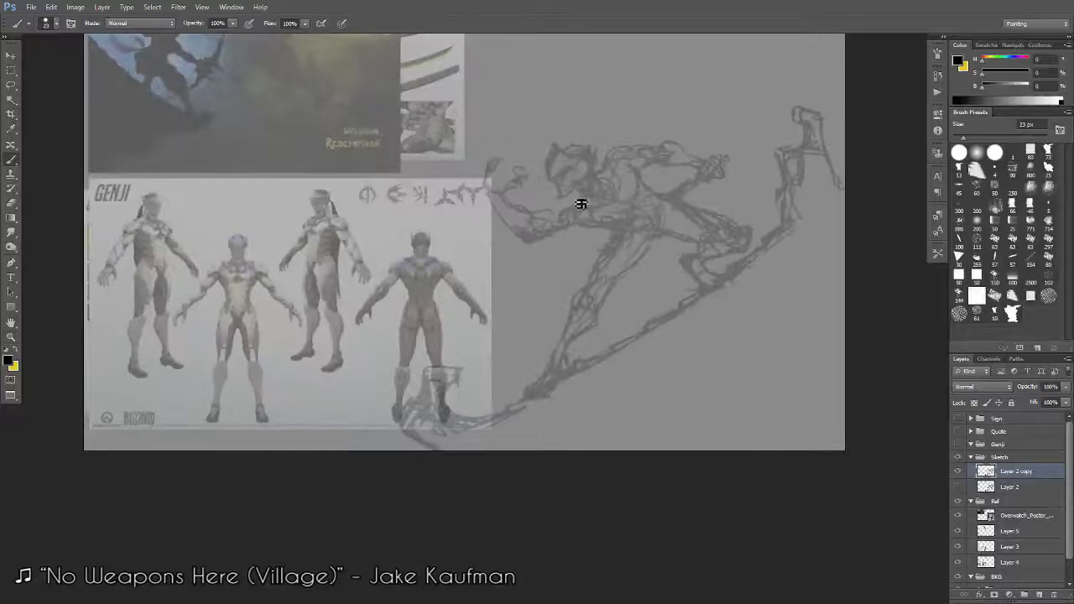
{"action": "key", "text": "e"}
{"action": "key", "text": "b"}
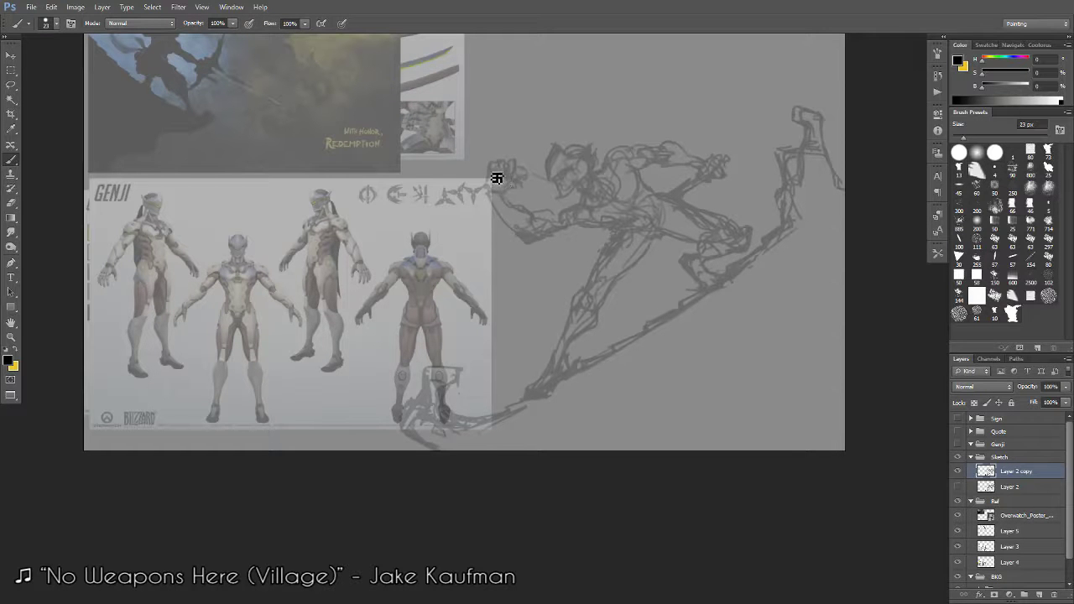
{"action": "key", "text": "e"}
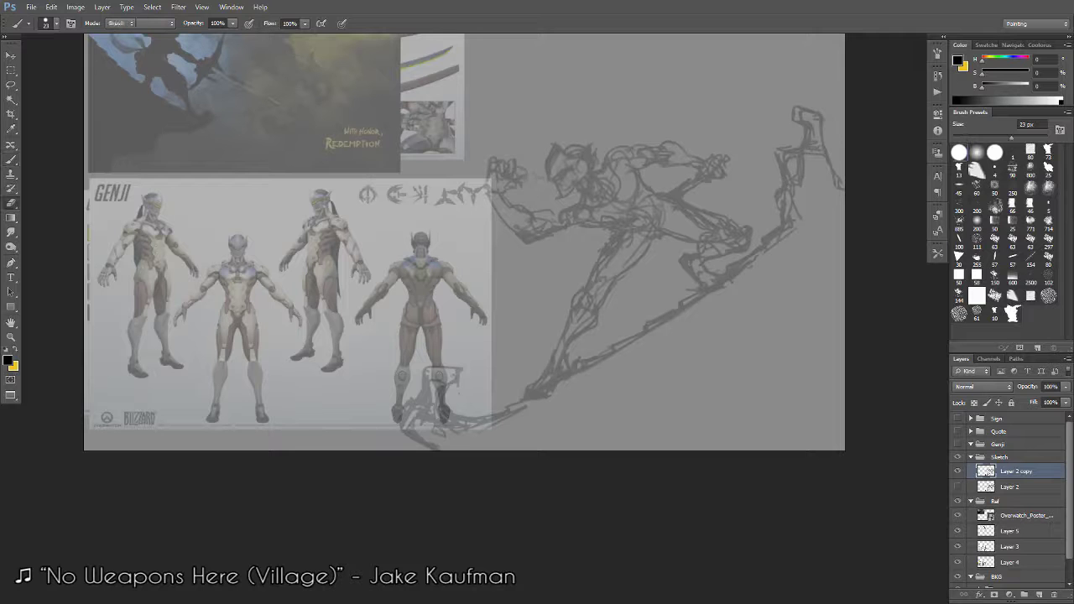
{"action": "key", "text": "b"}
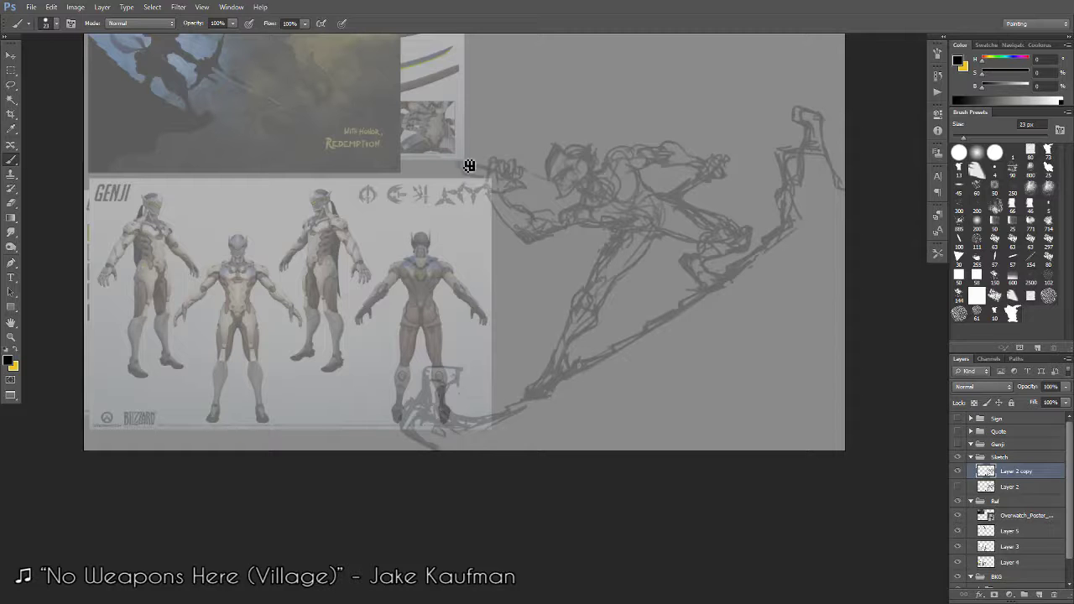
{"action": "left_click_drag", "start_coordinate": [492, 168], "coordinate": [463, 175]}
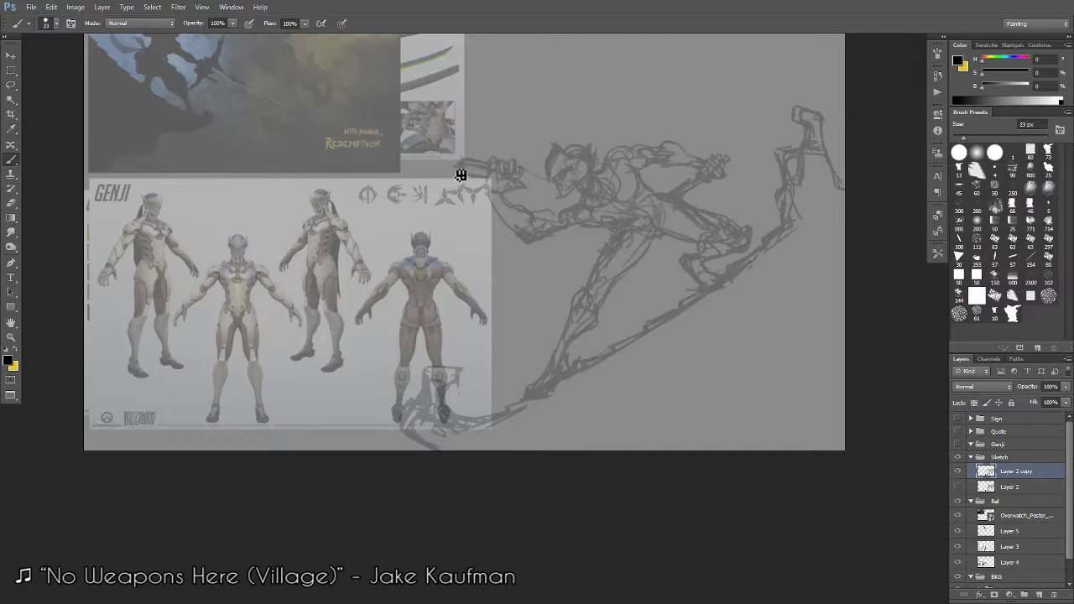
{"action": "key", "text": "z"}
{"action": "left_click", "coordinate": [532, 172]}
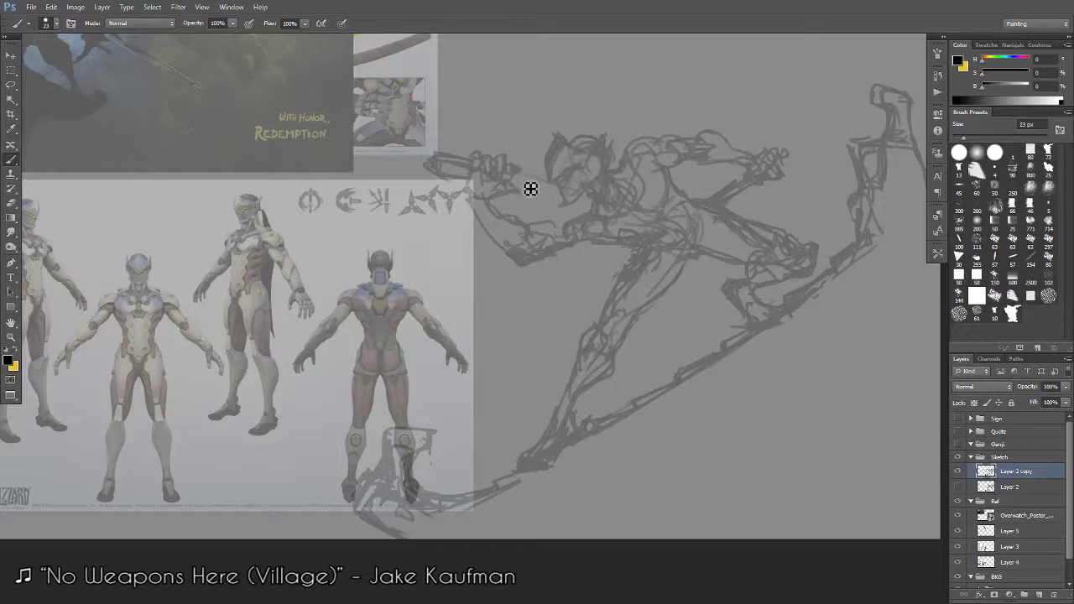
{"action": "key", "text": "z"}
{"action": "left_click", "coordinate": [534, 292], "text": "alt"}
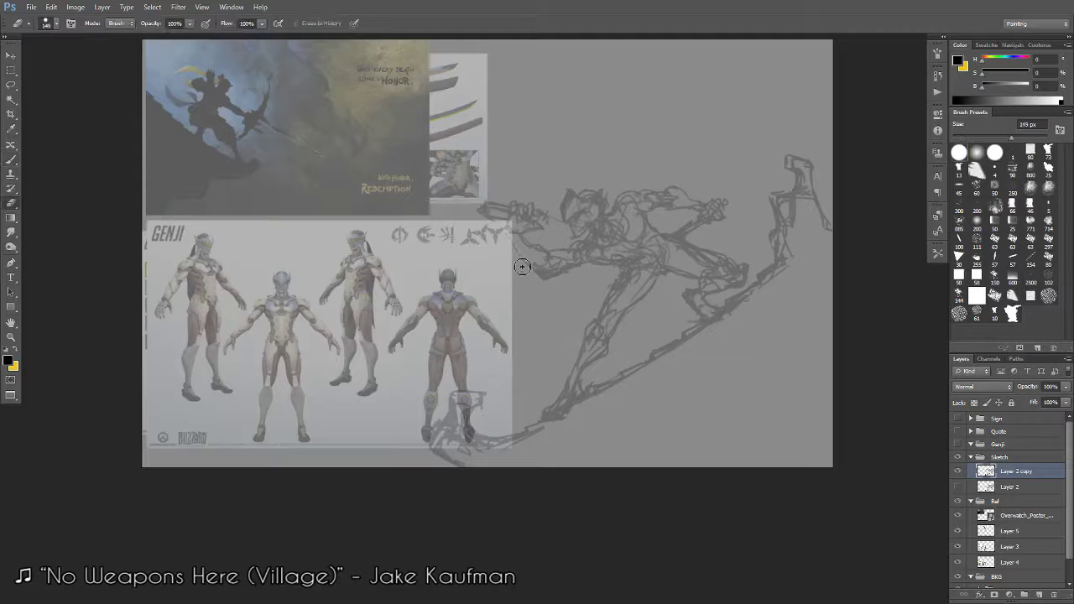
Redraw lines around the figure's head, forearm and torso.
{"action": "key", "text": "e"}
{"action": "key", "text": "b"}
{"action": "key", "text": "e"}
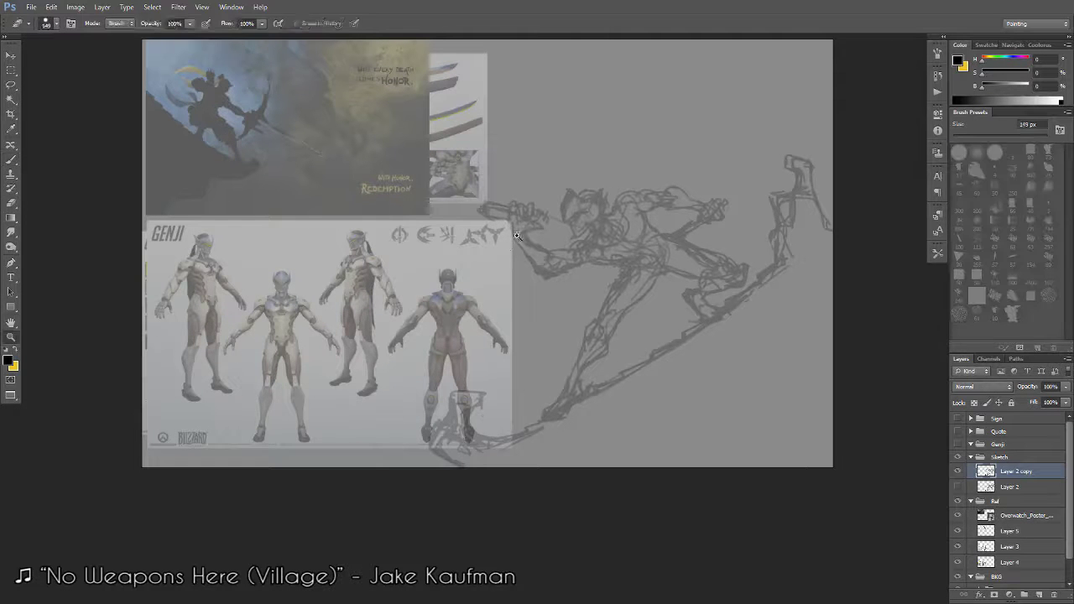
{"action": "scroll", "coordinate": [508, 233], "scroll_direction": "up", "scroll_amount": 1}
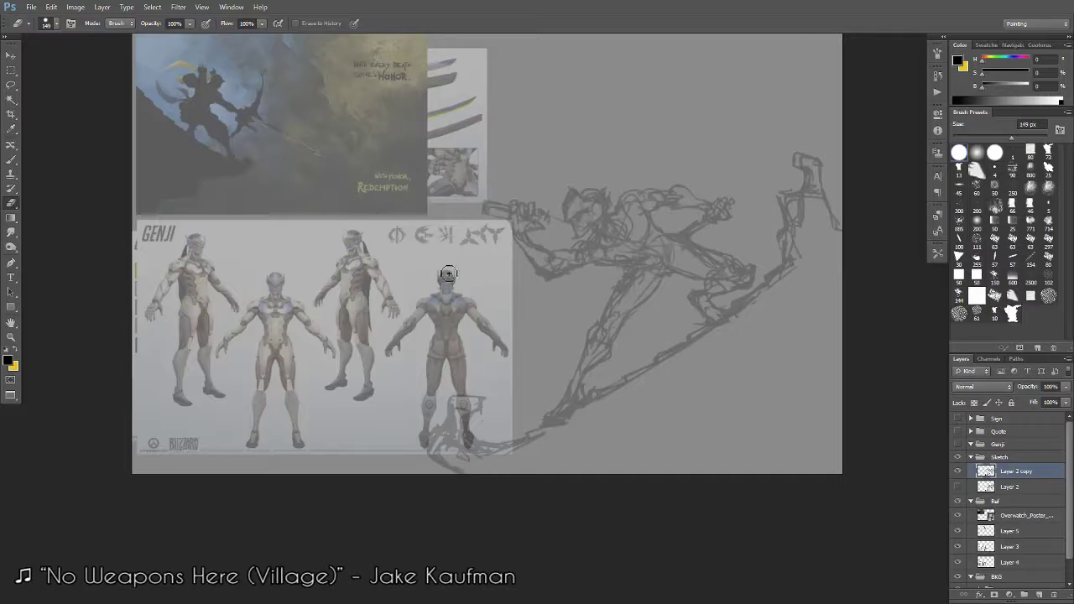
{"action": "key", "text": "b"}
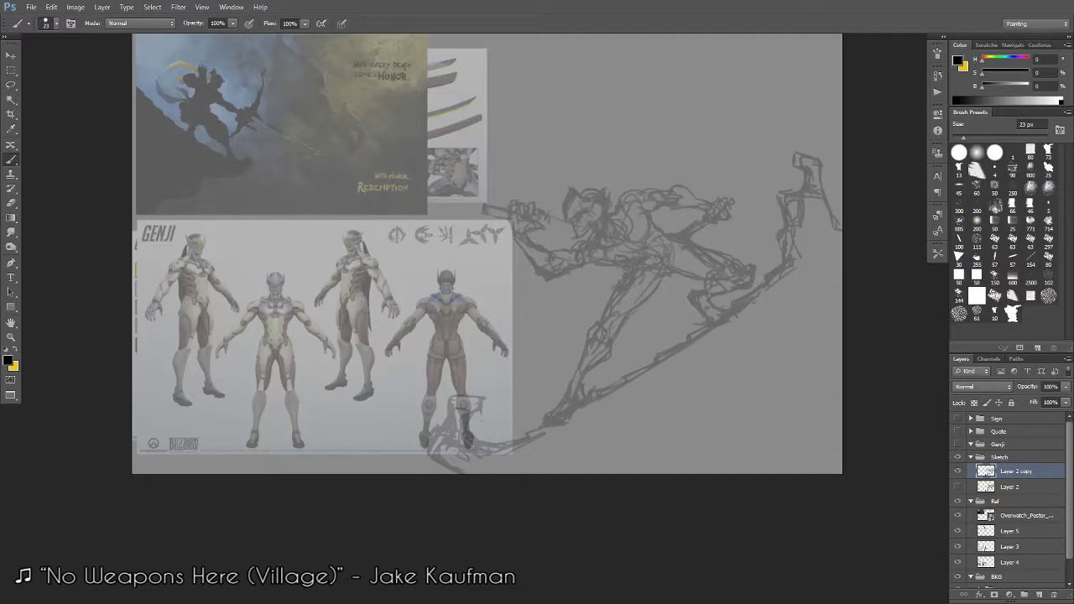
{"action": "mouse_move", "coordinate": [527, 222]}
{"action": "left_mouse_down"}
{"action": "mouse_move", "coordinate": [554, 233]}
{"action": "mouse_move", "coordinate": [546, 238]}
{"action": "mouse_move", "coordinate": [560, 212]}
{"action": "left_mouse_up"}
{"action": "mouse_move", "coordinate": [580, 238]}
{"action": "left_mouse_down"}
{"action": "mouse_move", "coordinate": [563, 320]}
{"action": "mouse_move", "coordinate": [705, 251]}
{"action": "left_mouse_up"}
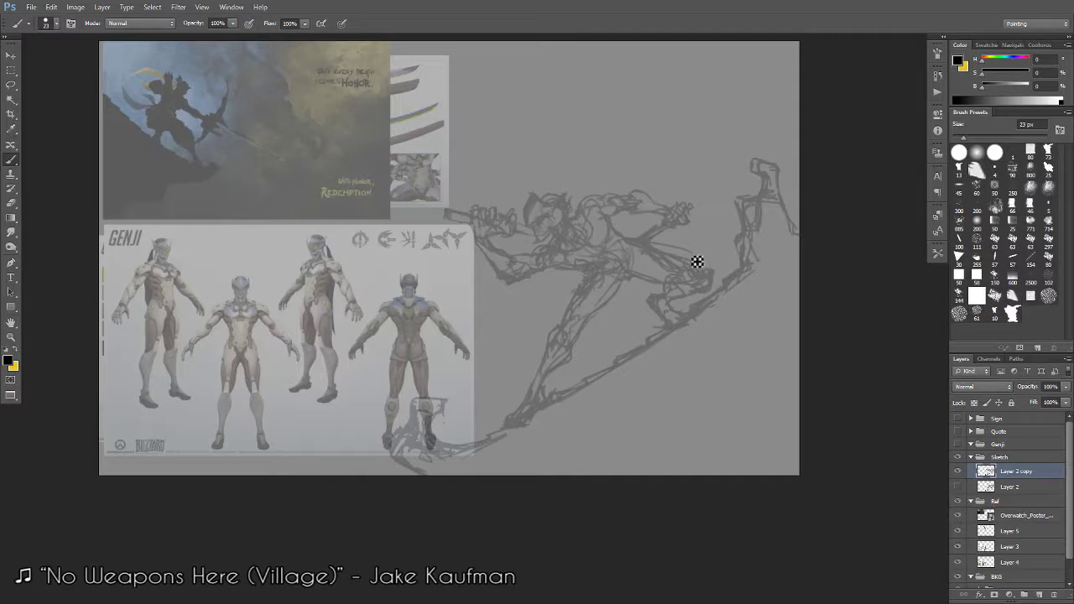
{"action": "left_click_drag", "start_coordinate": [642, 241], "coordinate": [689, 256]}
{"action": "left_click_drag", "start_coordinate": [599, 257], "coordinate": [633, 262]}
Hide Layer 2 copy, show Layer 2, and duplicate it as Layer 2 copy 2.
{"action": "left_click", "coordinate": [958, 470]}
{"action": "left_click", "coordinate": [958, 487]}
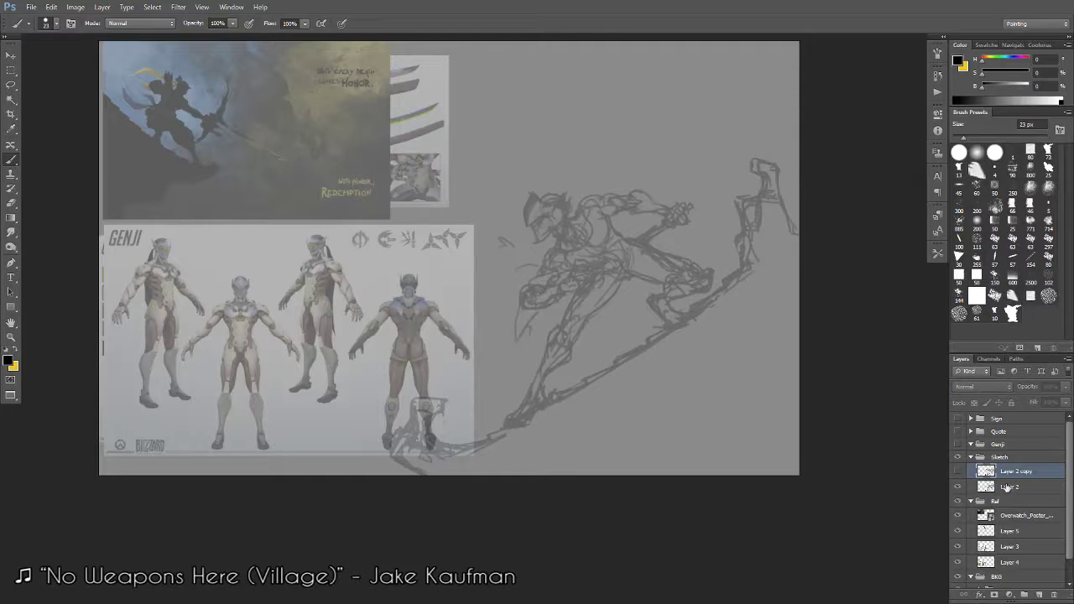
{"action": "left_click_drag", "start_coordinate": [1017, 487], "coordinate": [1013, 478]}
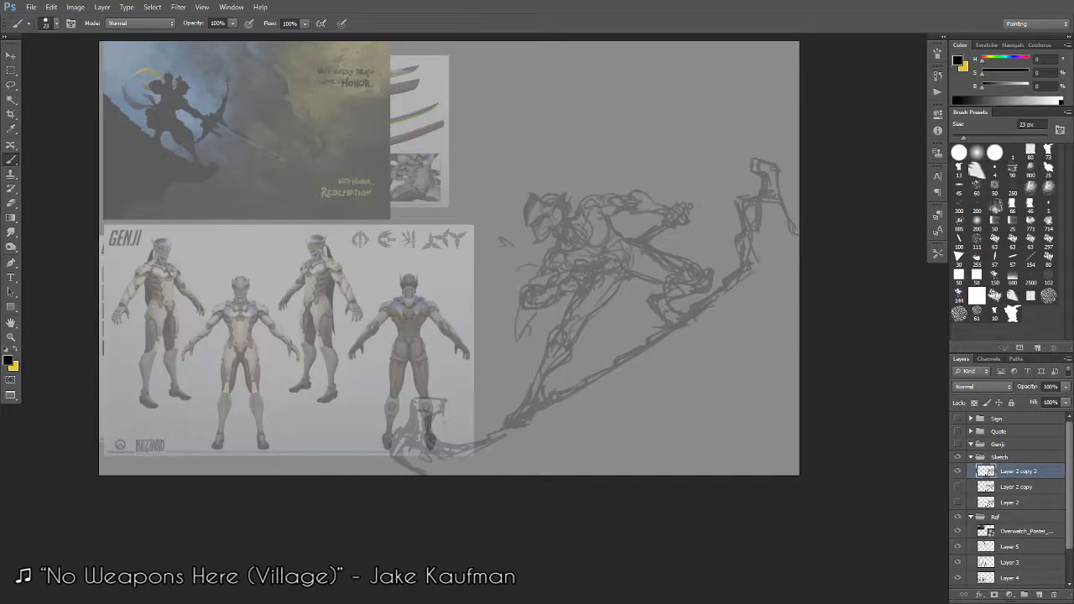
Sketch the hand in its new lower position beside the head.
{"action": "key", "text": "e"}
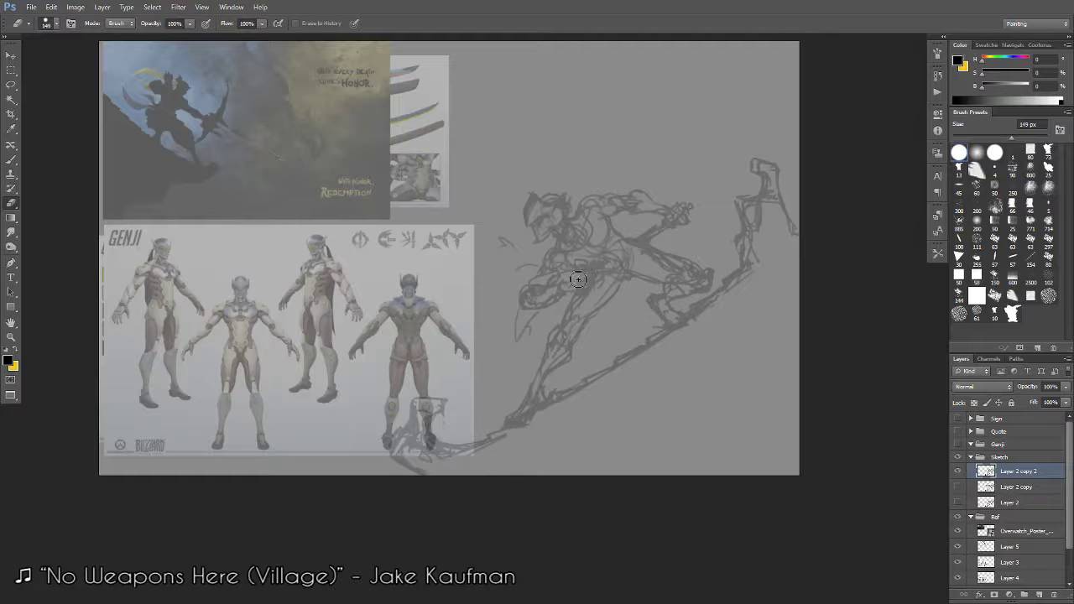
{"action": "key", "text": "b"}
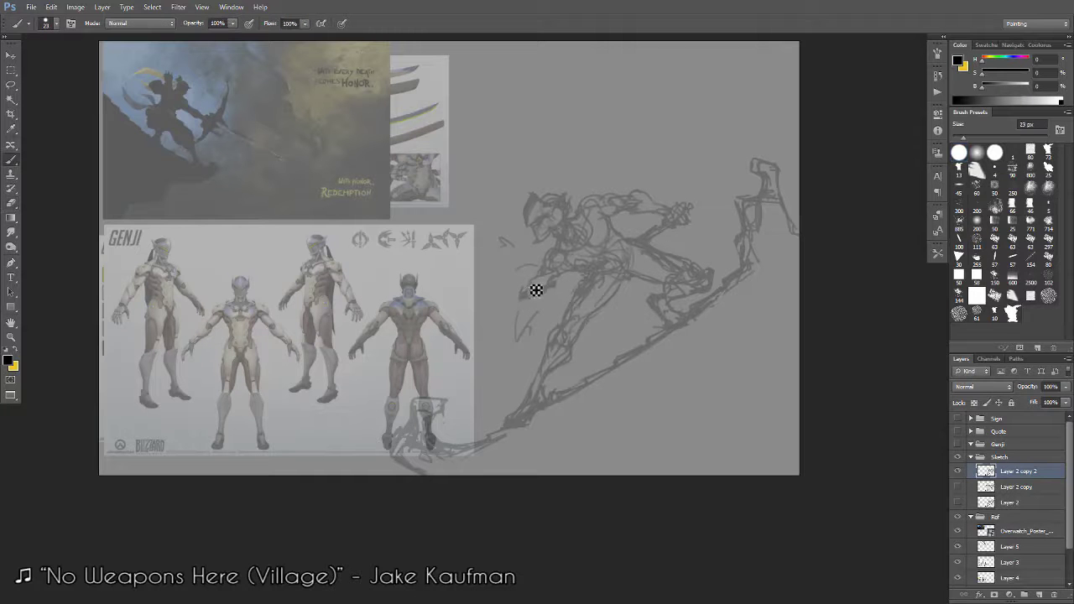
{"action": "mouse_move", "coordinate": [529, 295]}
{"action": "left_mouse_down"}
{"action": "mouse_move", "coordinate": [541, 277]}
{"action": "mouse_move", "coordinate": [529, 253]}
{"action": "left_mouse_up"}
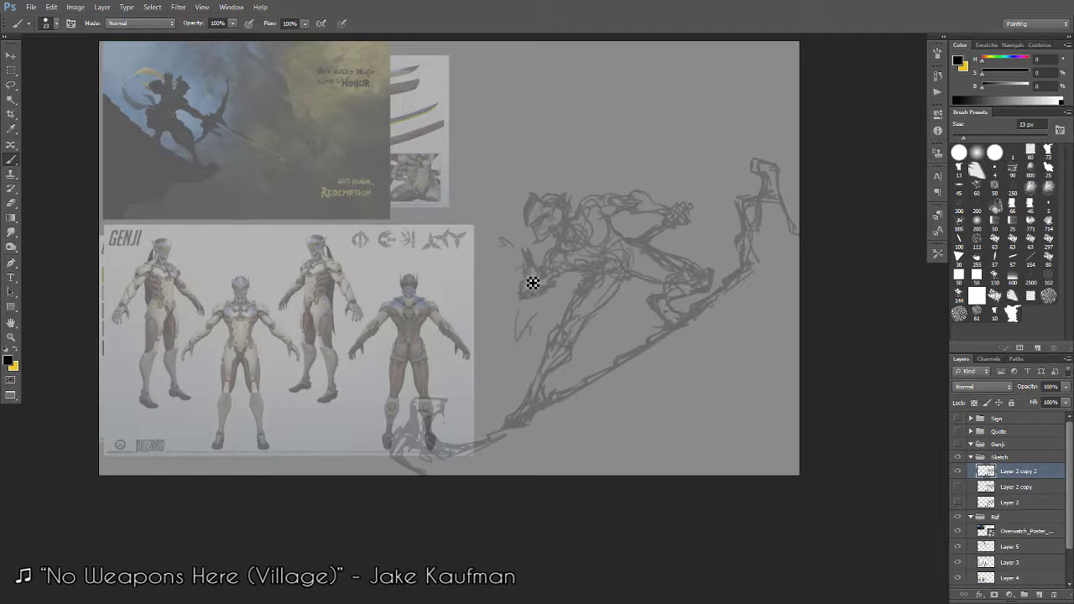
{"action": "mouse_move", "coordinate": [537, 275]}
{"action": "left_mouse_down"}
{"action": "mouse_move", "coordinate": [518, 297]}
{"action": "mouse_move", "coordinate": [537, 273]}
{"action": "left_mouse_up"}
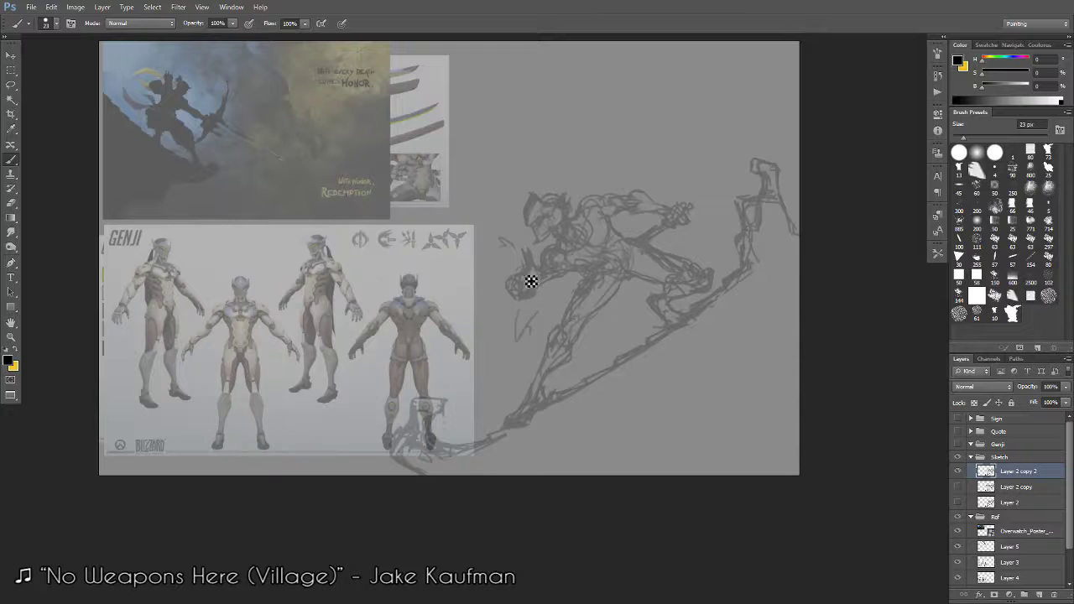
{"action": "key", "text": "z"}
{"action": "left_click_drag", "start_coordinate": [521, 304], "coordinate": [487, 304]}
{"action": "key", "text": "b"}
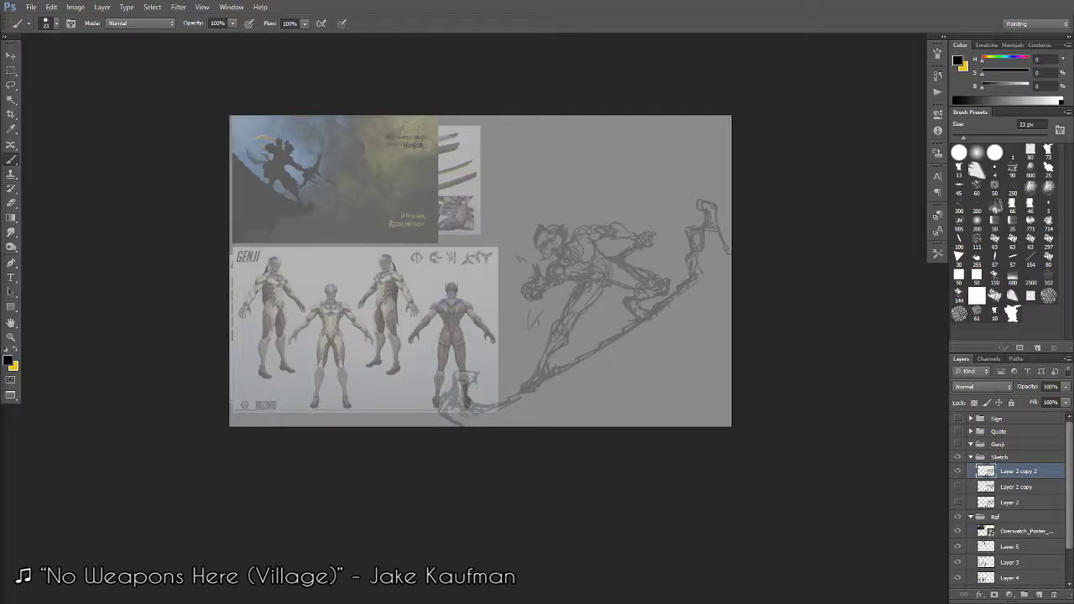
Erase the stray V-shaped and small strokes, then add strokes to the raised arm and hand.
{"action": "key", "text": "z"}
{"action": "left_click", "coordinate": [540, 281]}
{"action": "key", "text": "b"}
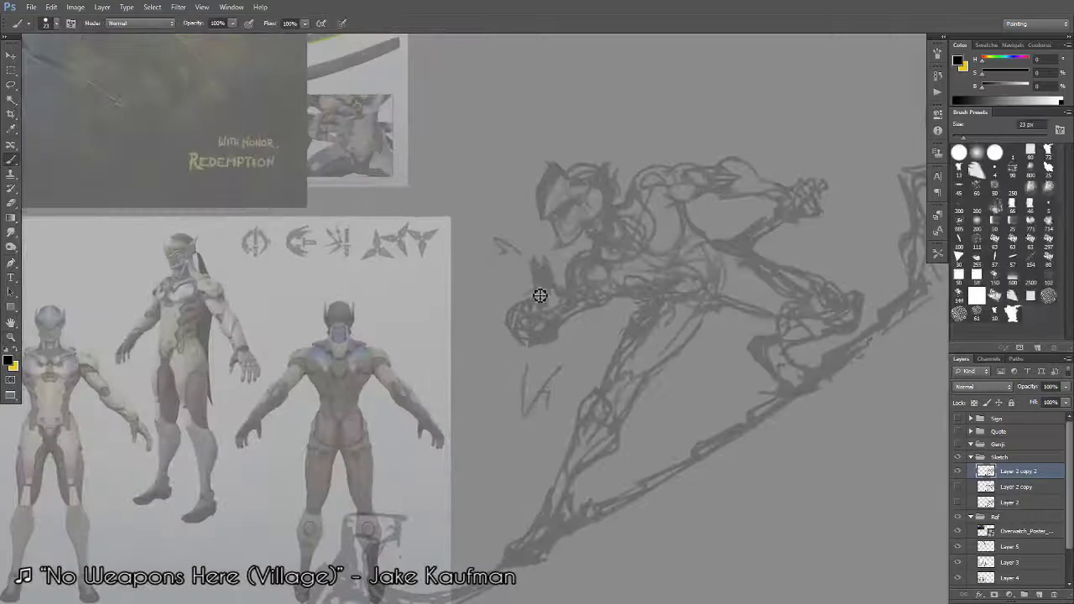
{"action": "key", "text": "e"}
{"action": "left_click", "coordinate": [497, 244]}
{"action": "left_click_drag", "start_coordinate": [529, 379], "coordinate": [539, 396]}
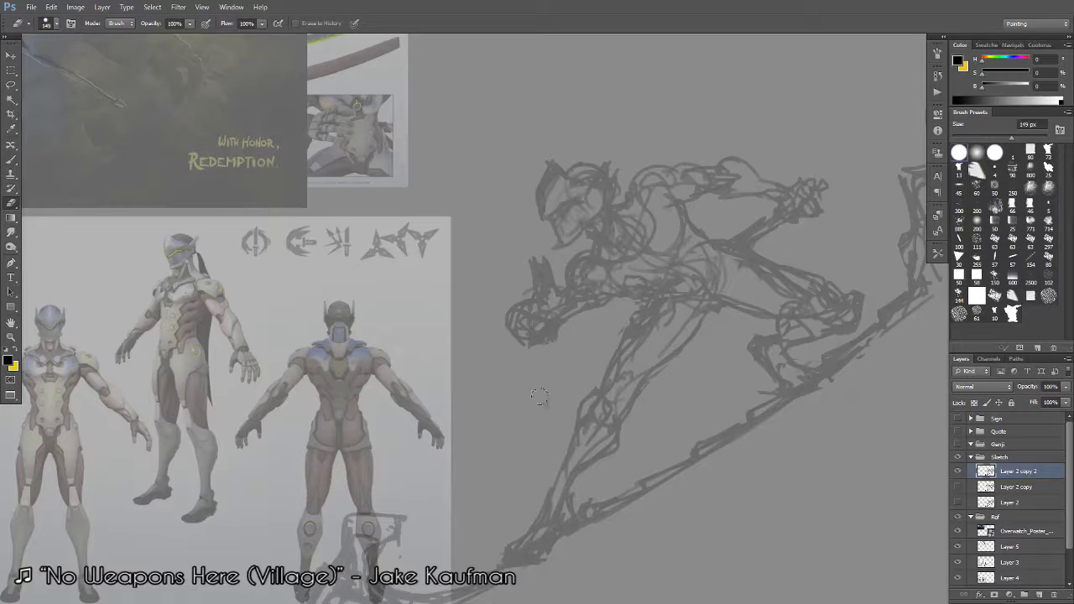
{"action": "key", "text": "b"}
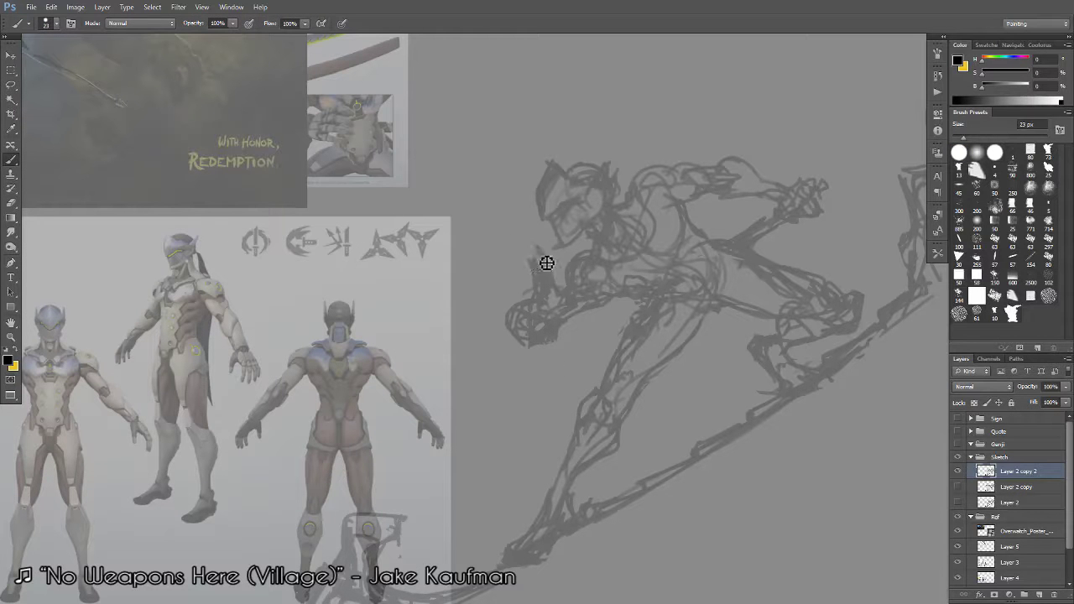
{"action": "left_click_drag", "start_coordinate": [535, 251], "coordinate": [538, 282]}
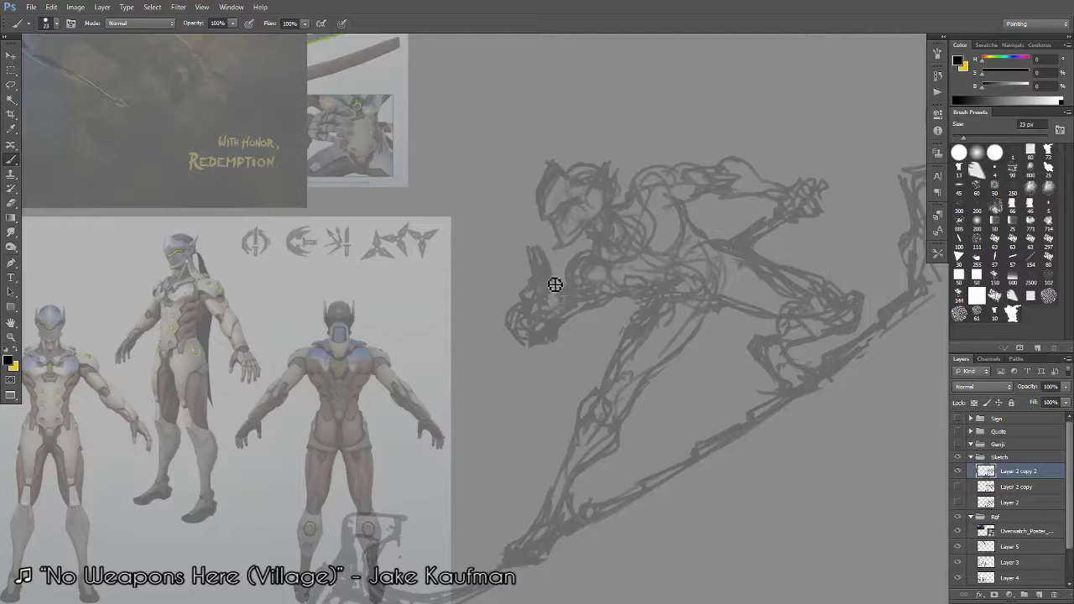
Add grey sketch strokes around the head and jaw, fitting the document to check.
{"action": "key", "text": "e"}
{"action": "key", "text": "b"}
{"action": "key", "text": "e"}
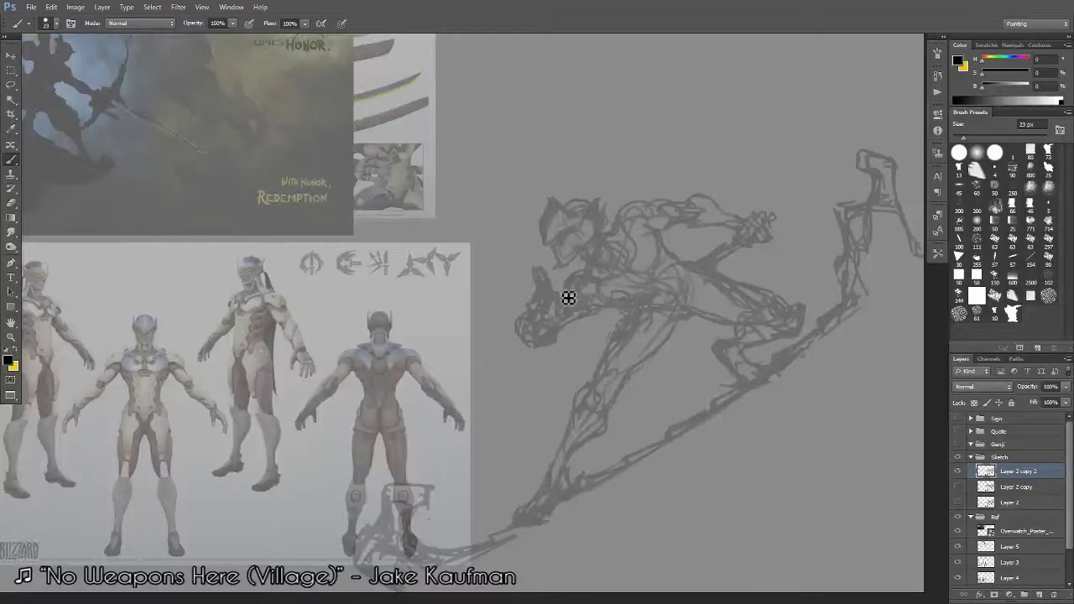
{"action": "mouse_move", "coordinate": [567, 299]}
{"action": "left_mouse_down"}
{"action": "mouse_move", "coordinate": [532, 313]}
{"action": "mouse_move", "coordinate": [522, 345]}
{"action": "left_mouse_up"}
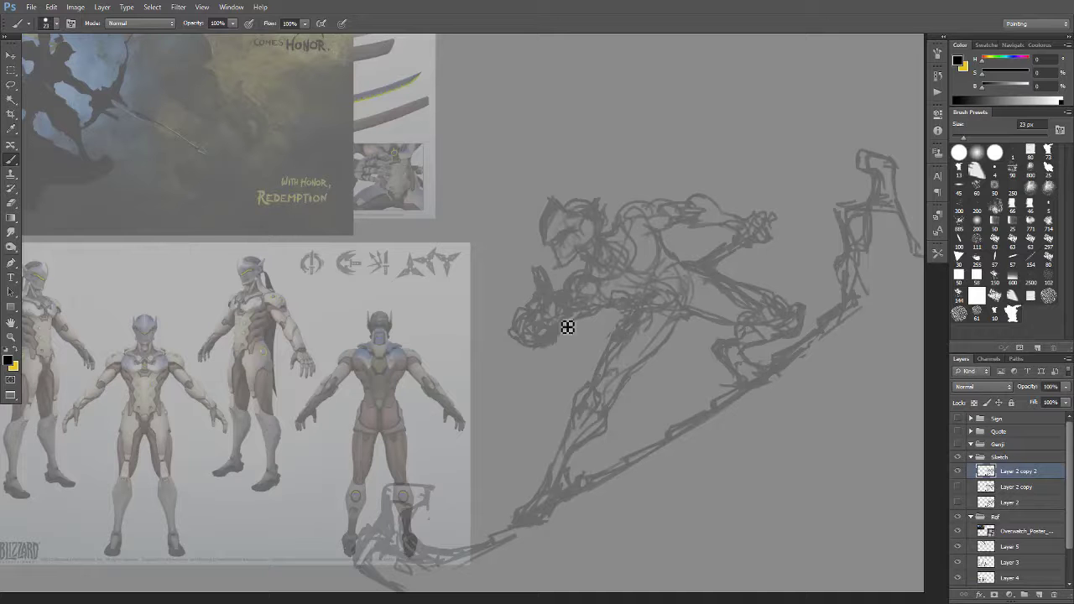
{"action": "key", "text": "e"}
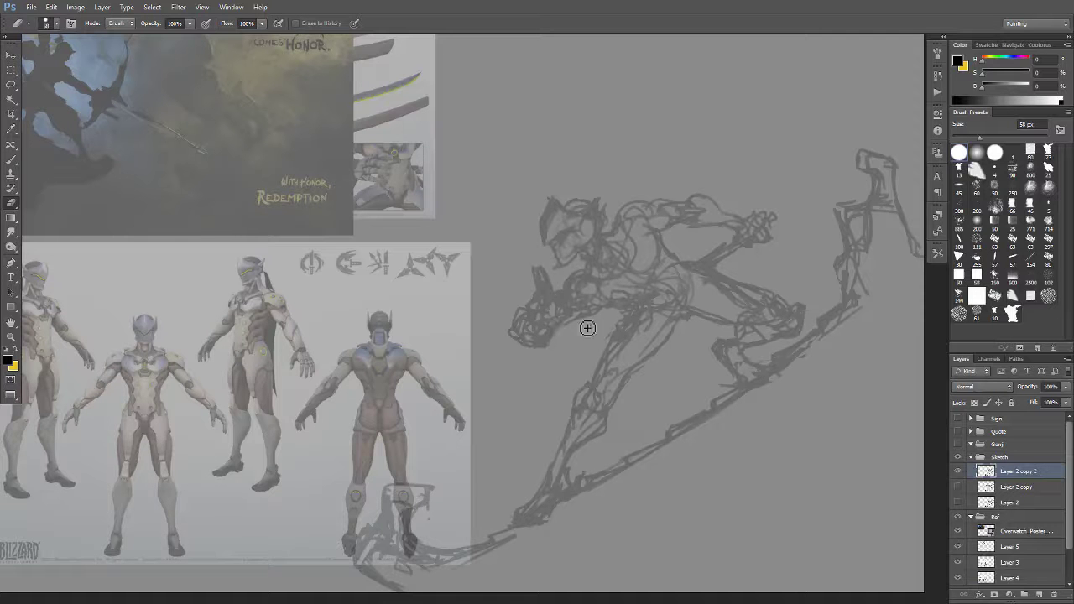
{"action": "key", "text": "b"}
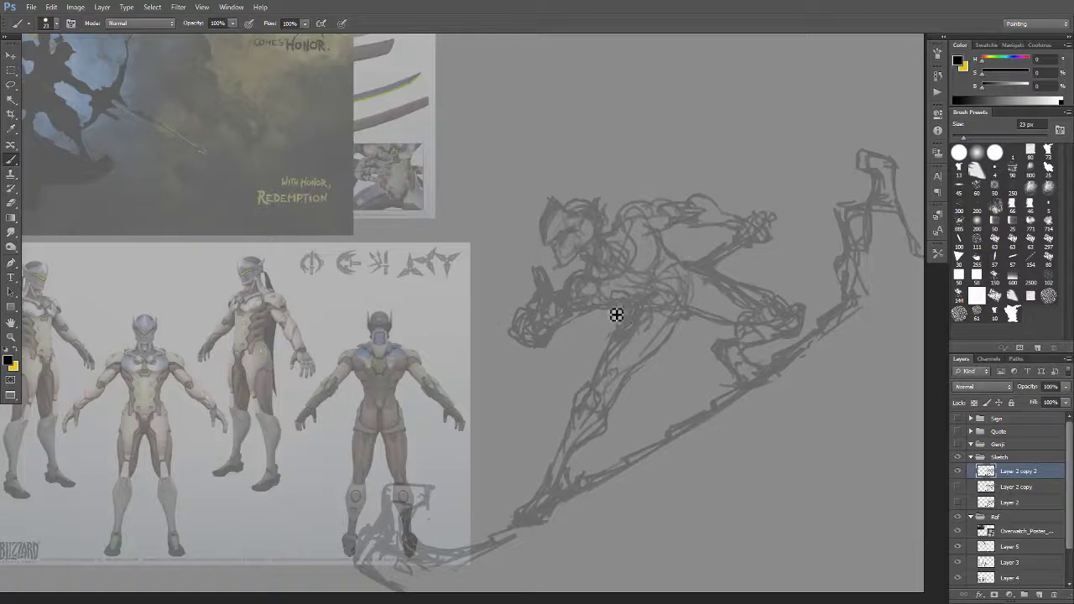
{"action": "key", "text": "ctrl+0"}
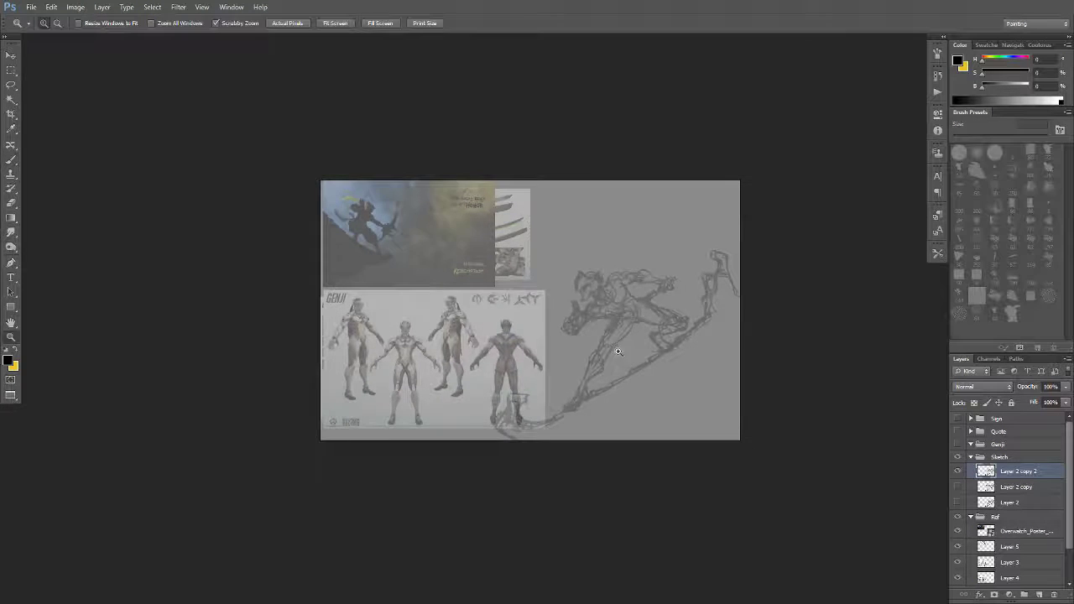
{"action": "left_click_drag", "start_coordinate": [559, 383], "coordinate": [564, 346]}
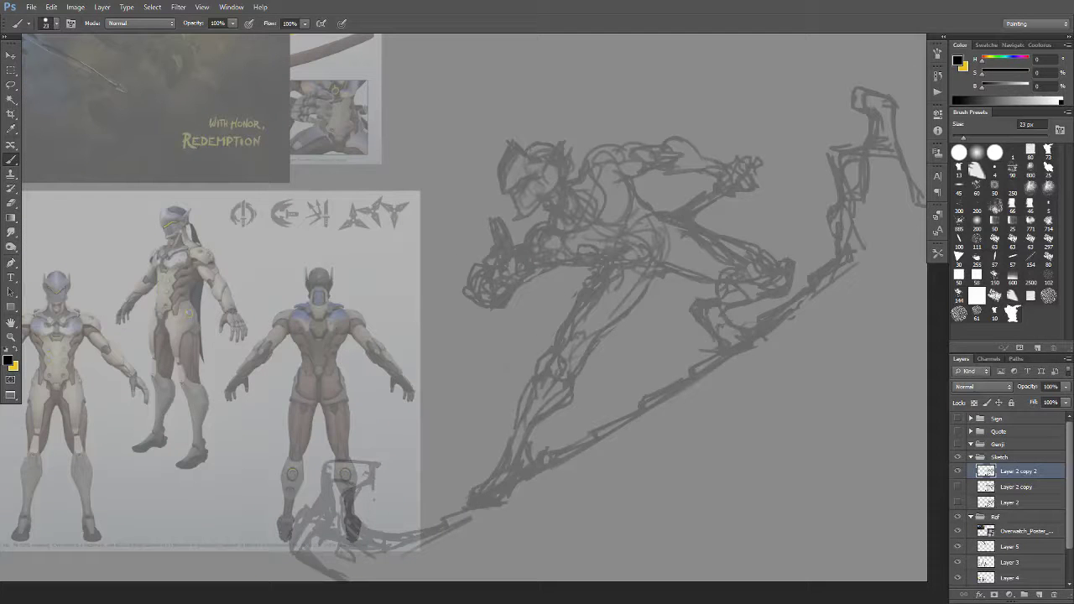
{"action": "mouse_move", "coordinate": [499, 481]}
{"action": "left_mouse_down"}
{"action": "mouse_move", "coordinate": [517, 458]}
{"action": "mouse_move", "coordinate": [515, 467]}
{"action": "left_mouse_up"}
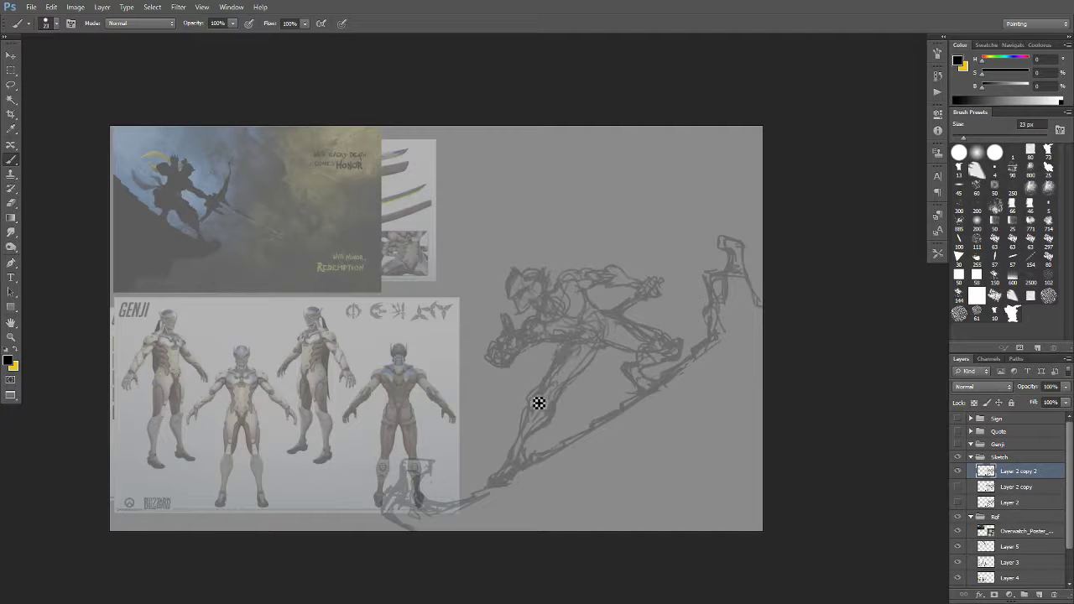
Zoom in and out on the sketch's upper area to review the head rework.
{"action": "key", "text": "e"}
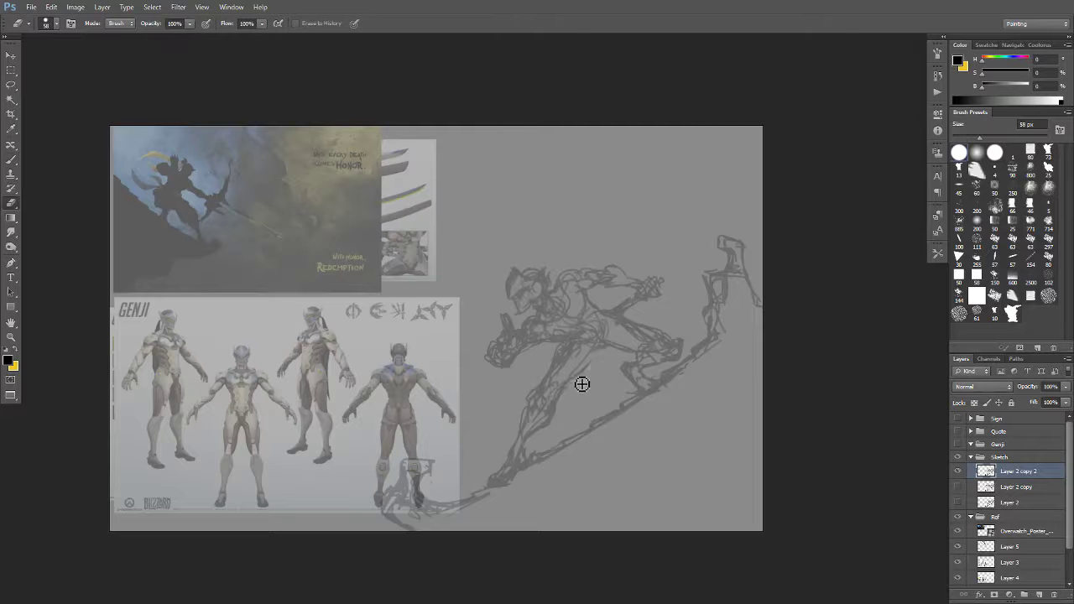
{"action": "key", "text": "b"}
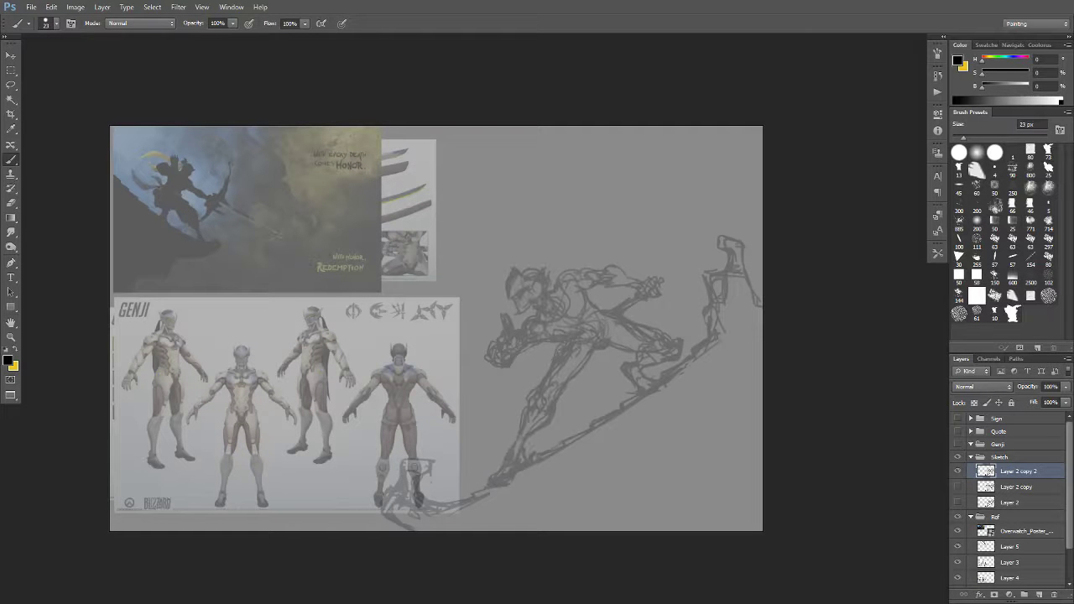
{"action": "key", "text": "z"}
{"action": "left_click_drag", "start_coordinate": [554, 444], "coordinate": [579, 445]}
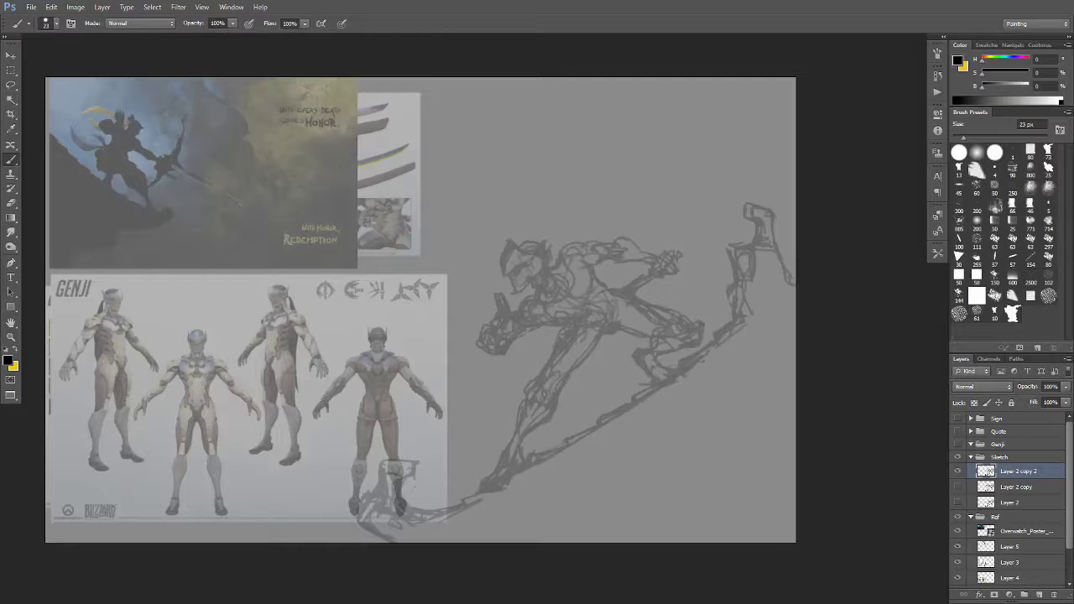
{"action": "key", "text": "z"}
{"action": "left_click_drag", "start_coordinate": [648, 366], "coordinate": [609, 388]}
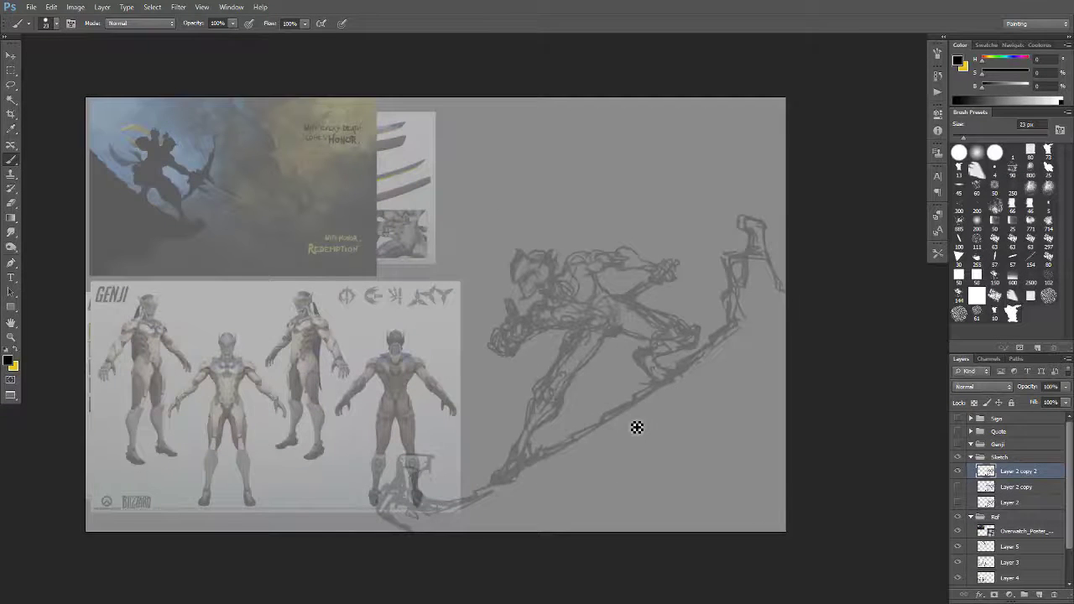
{"action": "mouse_move", "coordinate": [658, 277]}
{"action": "left_mouse_down"}
{"action": "mouse_move", "coordinate": [676, 257]}
{"action": "mouse_move", "coordinate": [693, 269]}
{"action": "left_mouse_up"}
{"action": "key", "text": "e"}
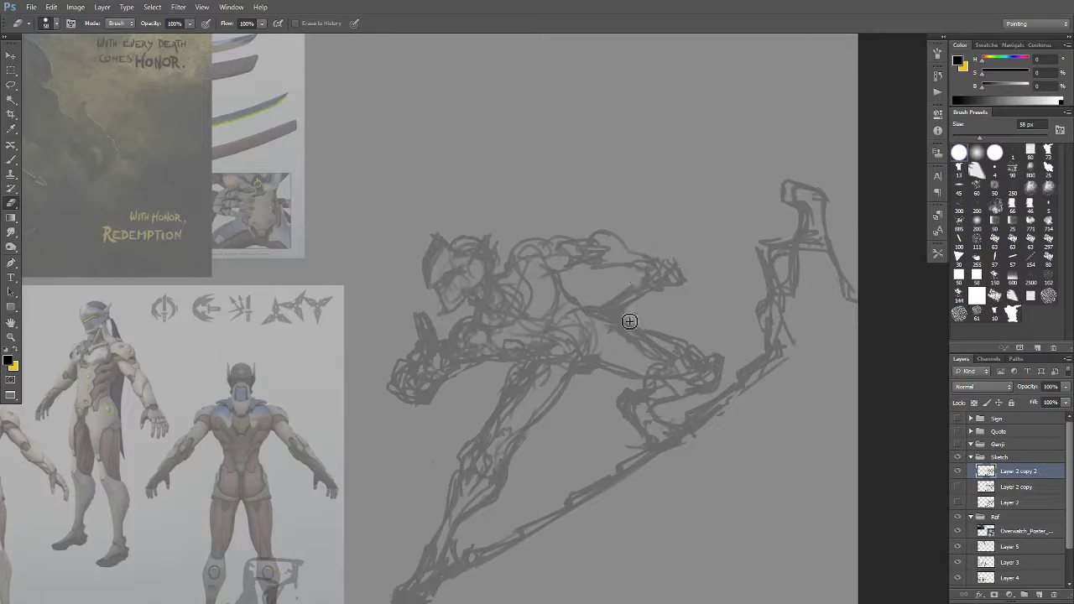
{"action": "key", "text": "b"}
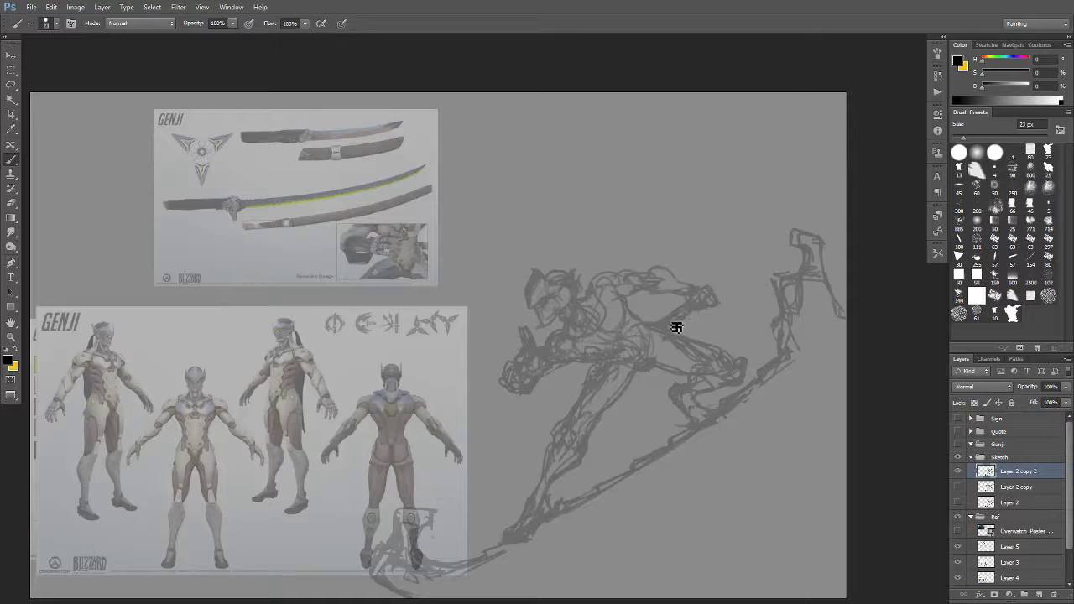
Draw the sword hilt left of the head and two blade edges reaching up-right past the back.
{"action": "left_click_drag", "start_coordinate": [671, 321], "coordinate": [650, 331]}
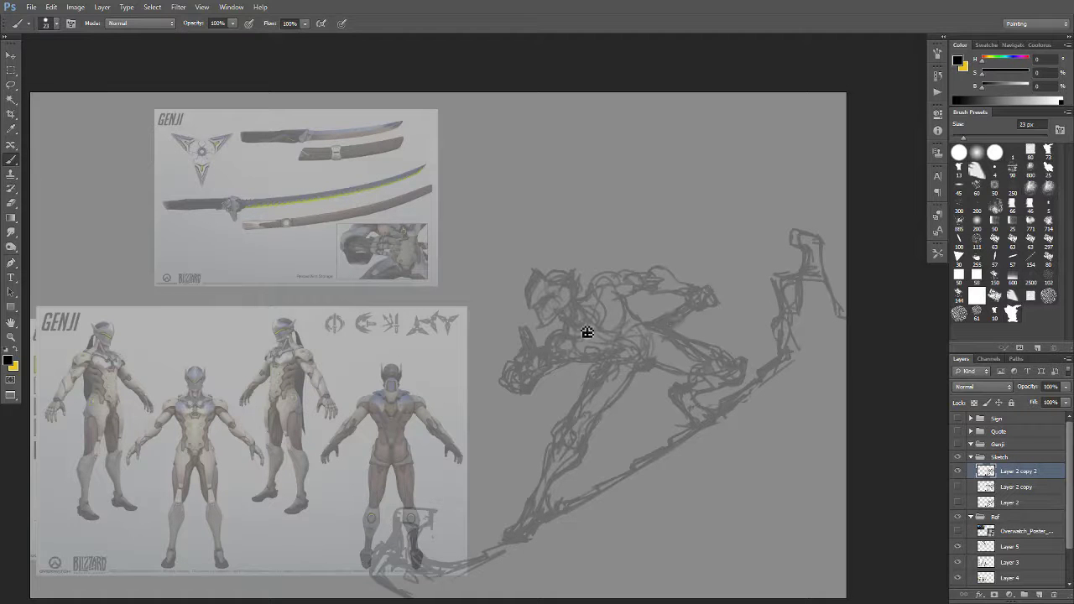
{"action": "left_click_drag", "start_coordinate": [523, 317], "coordinate": [505, 316]}
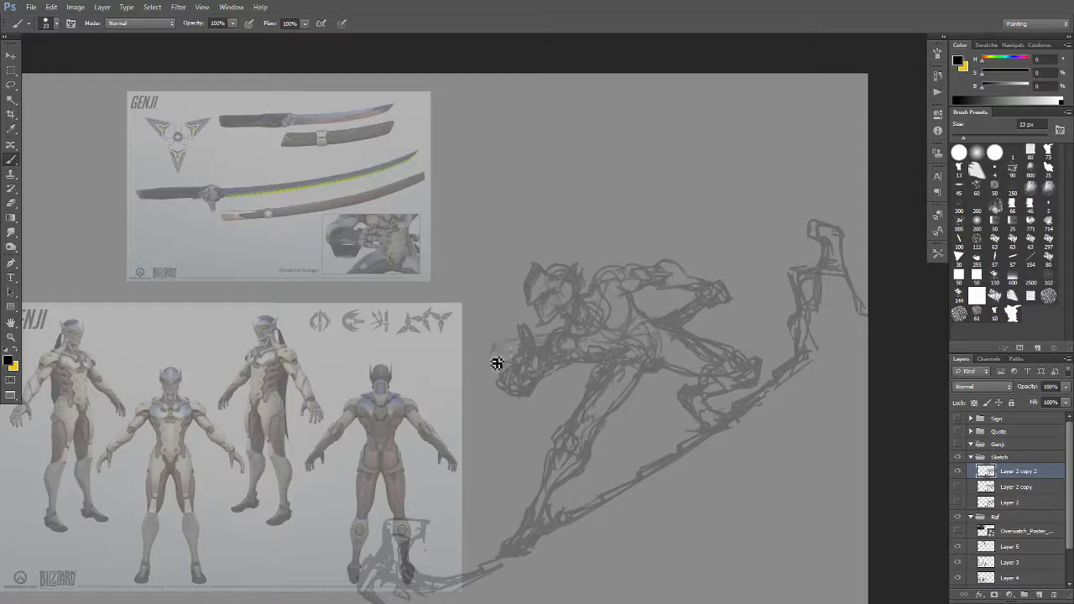
{"action": "left_click_drag", "start_coordinate": [508, 343], "coordinate": [482, 345]}
{"action": "left_click_drag", "start_coordinate": [476, 350], "coordinate": [540, 342]}
{"action": "mouse_move", "coordinate": [698, 320]}
{"action": "left_mouse_down"}
{"action": "mouse_move", "coordinate": [777, 302]}
{"action": "mouse_move", "coordinate": [719, 324]}
{"action": "left_mouse_up"}
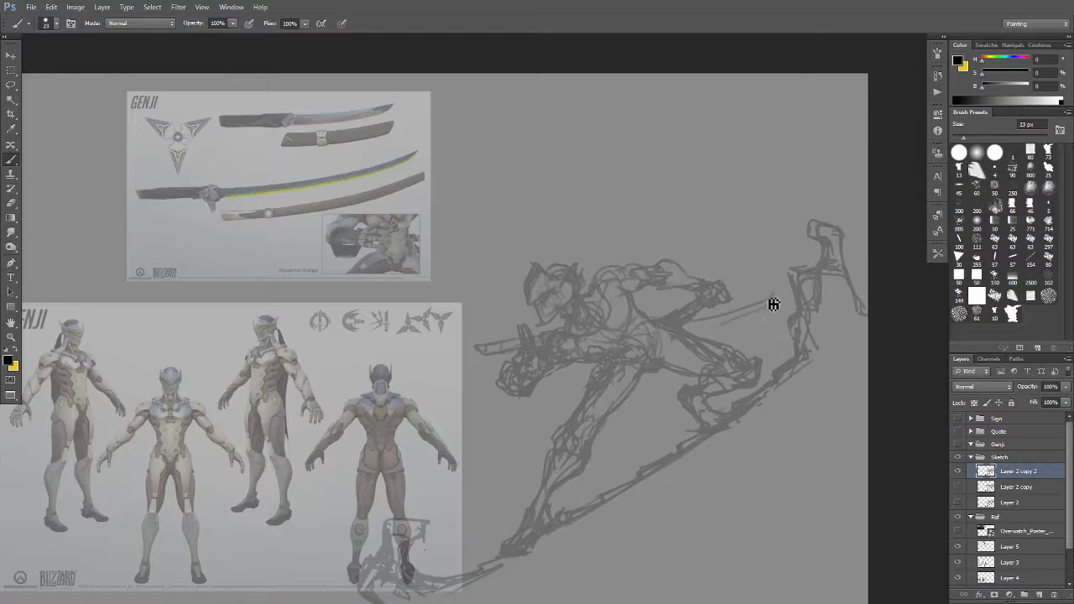
{"action": "mouse_move", "coordinate": [773, 297]}
{"action": "left_mouse_down"}
{"action": "mouse_move", "coordinate": [722, 325]}
{"action": "mouse_move", "coordinate": [708, 427]}
{"action": "mouse_move", "coordinate": [767, 342]}
{"action": "mouse_move", "coordinate": [675, 402]}
{"action": "left_mouse_up"}
{"action": "key", "text": "z"}
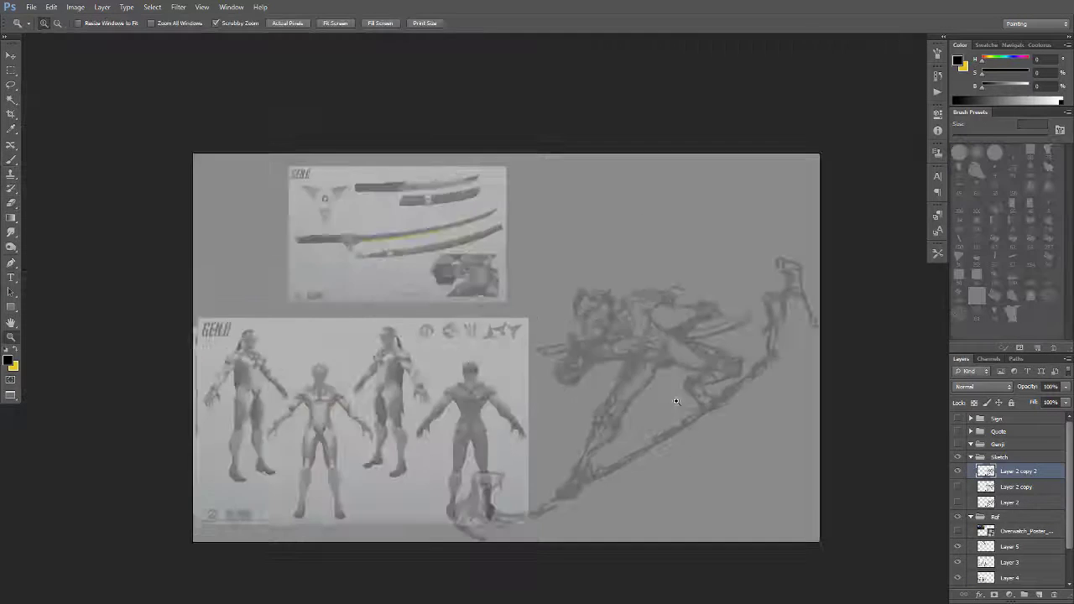
Erase stray lines around the figure's leg.
{"action": "left_click", "coordinate": [676, 403]}
{"action": "key", "text": "b"}
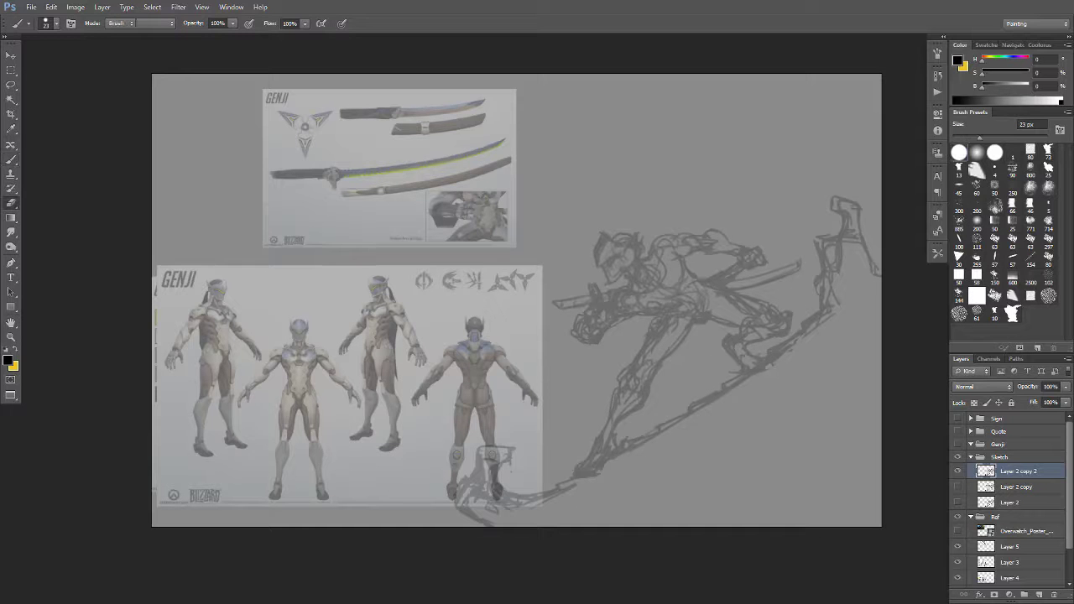
{"action": "key", "text": "e"}
{"action": "mouse_move", "coordinate": [637, 356]}
{"action": "left_mouse_down"}
{"action": "mouse_move", "coordinate": [647, 383]}
{"action": "mouse_move", "coordinate": [640, 377]}
{"action": "mouse_move", "coordinate": [636, 403]}
{"action": "left_mouse_up"}
{"action": "key", "text": "b"}
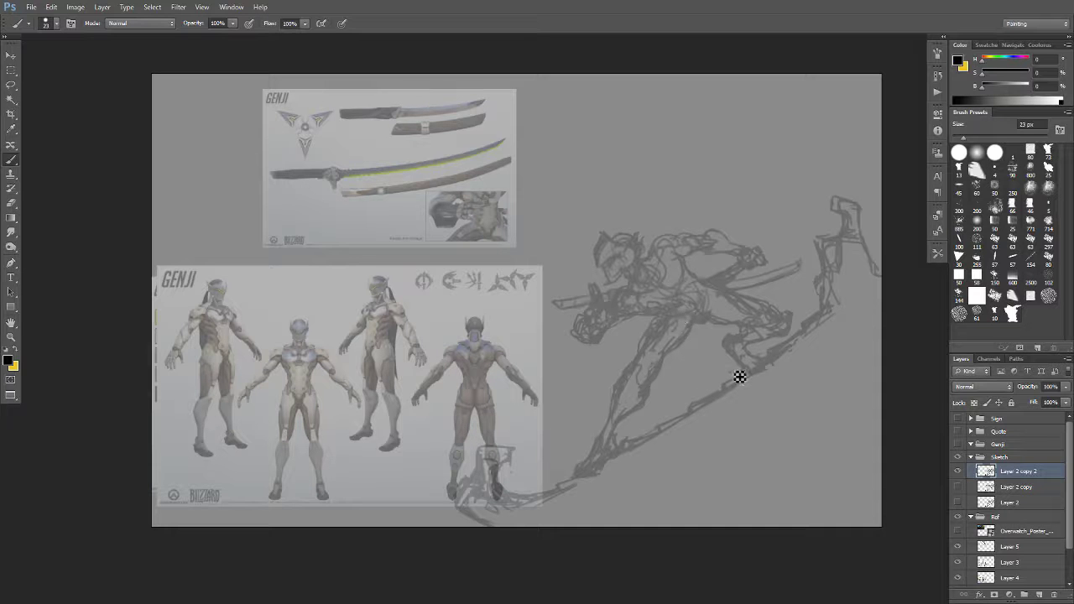
Toggle the earlier sketch version's visibility to compare, then select Layer 2 copy.
{"action": "left_click", "coordinate": [957, 487]}
{"action": "left_click", "coordinate": [958, 487]}
{"action": "left_click", "coordinate": [1015, 487]}
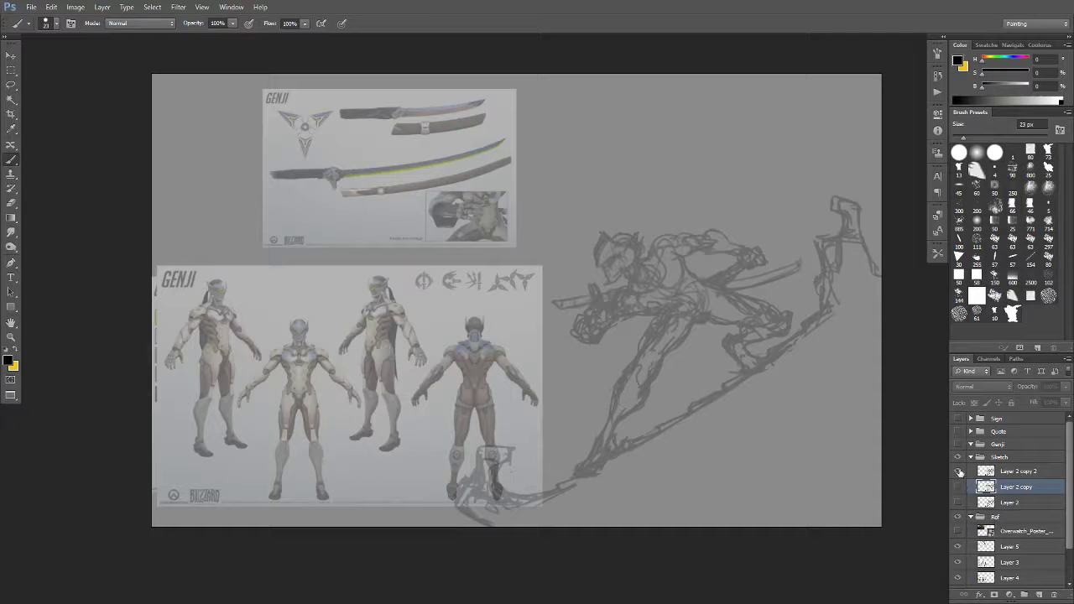
Briefly hide the current sketch to compare, erase cluttered strokes, and select Layer 2 copy 2.
{"action": "left_click", "coordinate": [959, 472]}
{"action": "left_click_drag", "start_coordinate": [580, 401], "coordinate": [737, 314]}
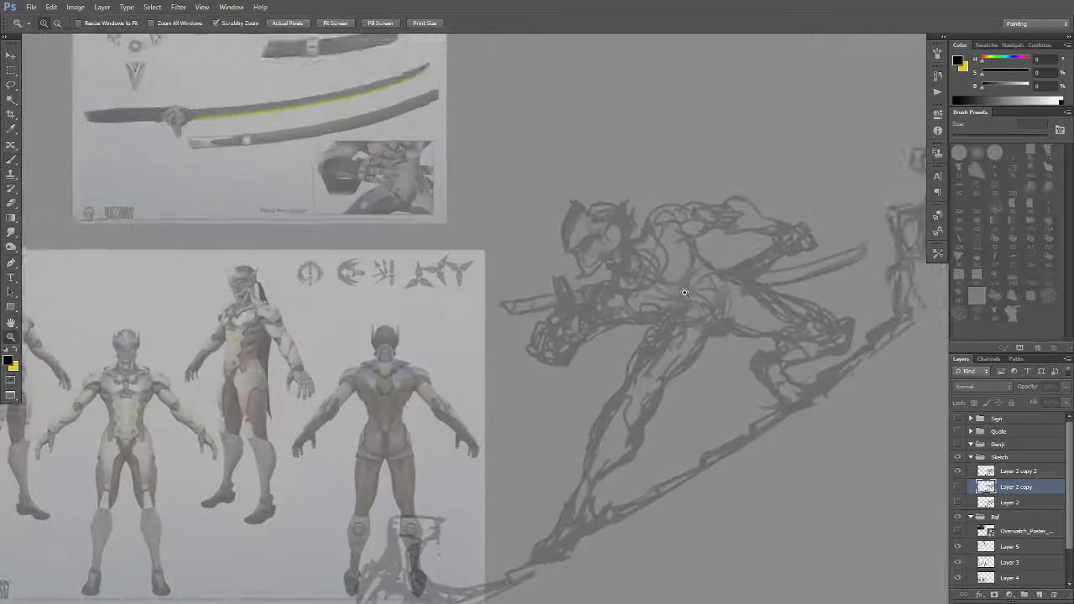
{"action": "key", "text": "ctrl+0"}
{"action": "key", "text": "e"}
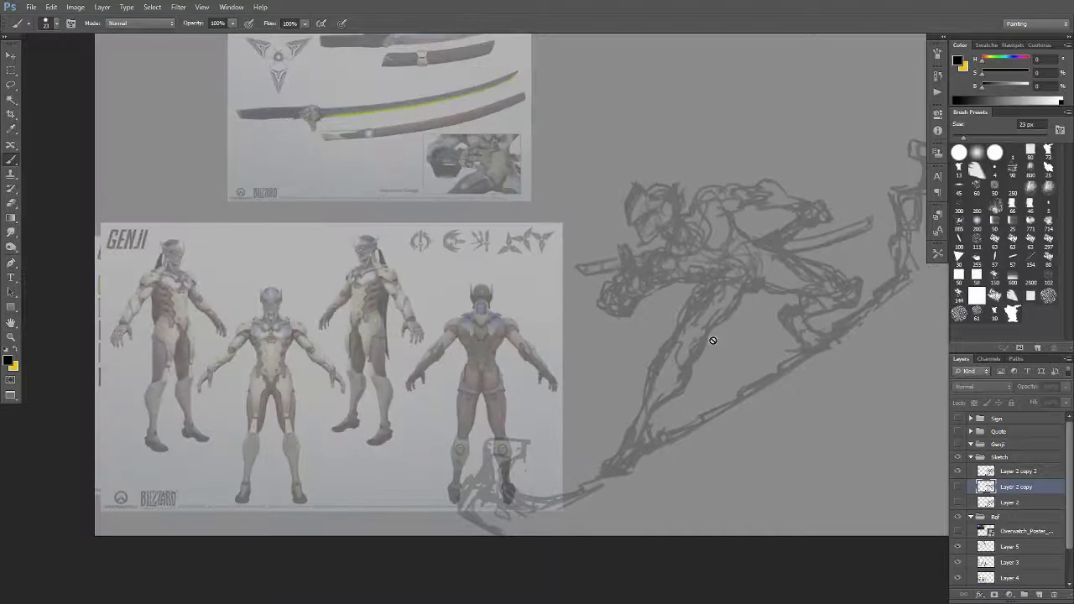
{"action": "key", "text": "ctrl+plus"}
{"action": "left_click", "coordinate": [627, 244]}
{"action": "left_click", "coordinate": [552, 224]}
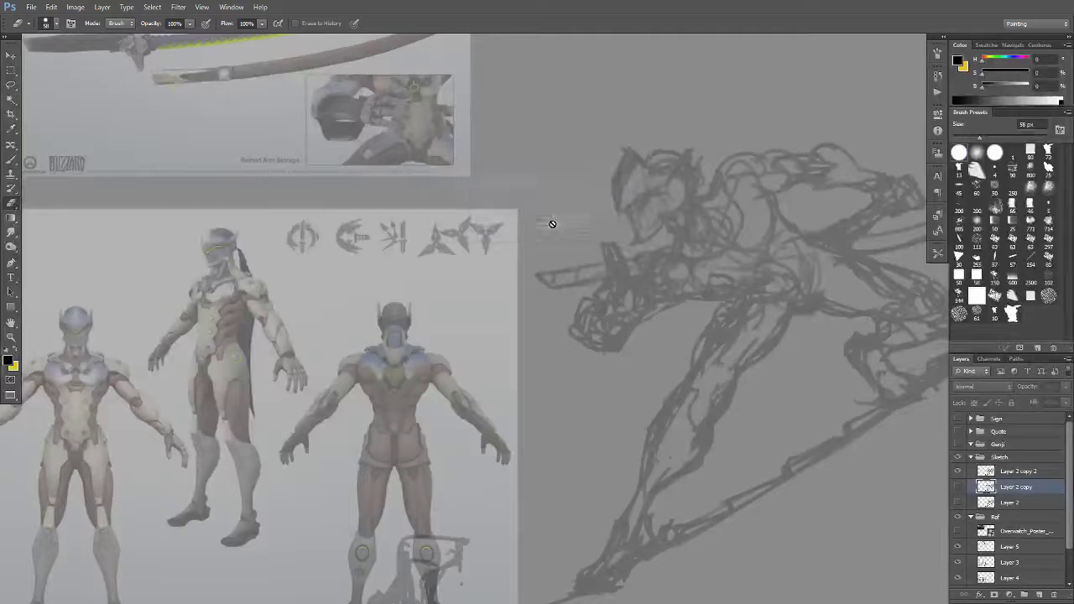
{"action": "left_click", "coordinate": [999, 472]}
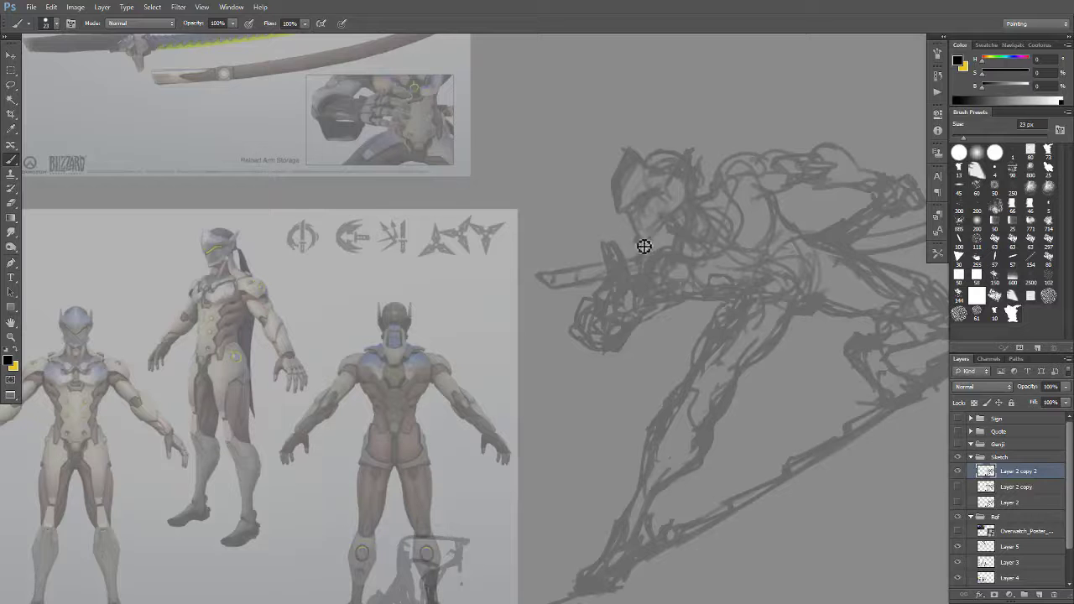
Reframe the view, pick the freehand selection tool, and zoom out to review the whole document.
{"action": "key", "text": "b"}
{"action": "left_click_drag", "start_coordinate": [664, 237], "coordinate": [652, 290]}
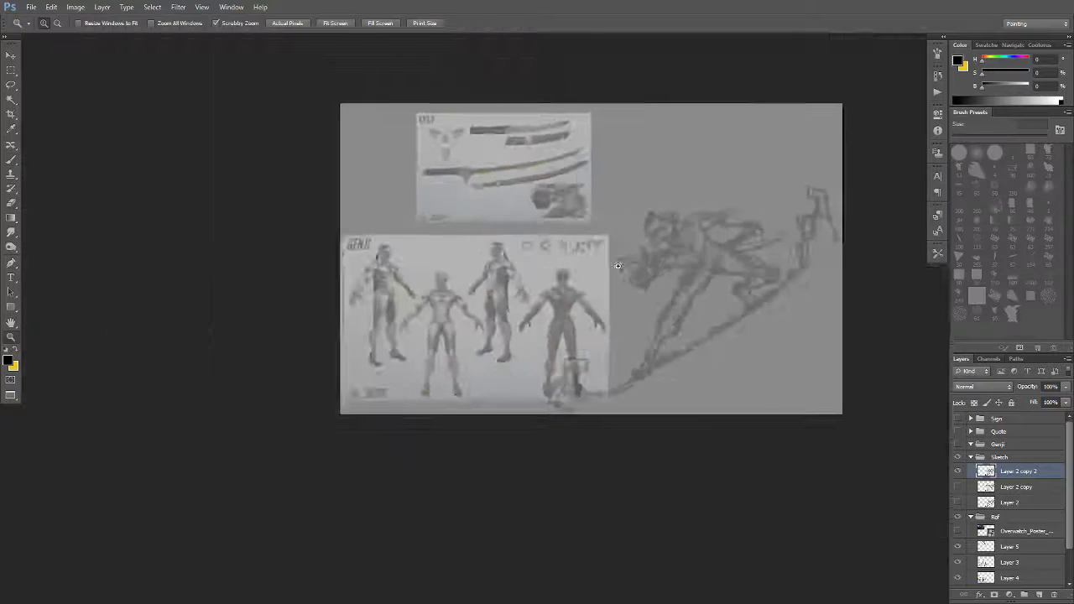
{"action": "scroll", "coordinate": [653, 289], "scroll_direction": "down", "scroll_amount": 1}
{"action": "scroll", "coordinate": [679, 389], "scroll_direction": "down", "scroll_amount": 1}
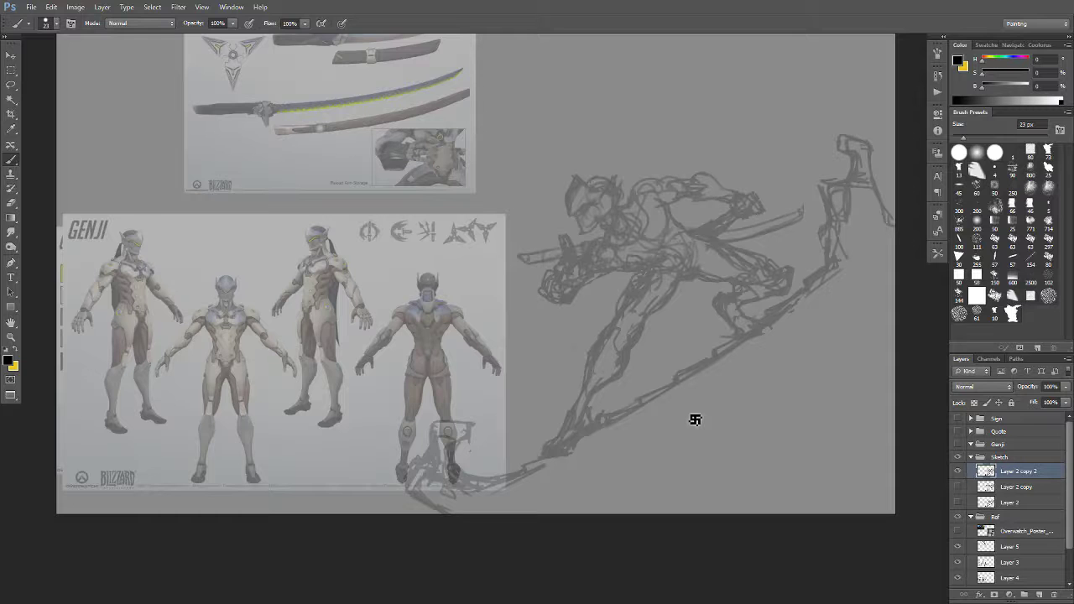
{"action": "left_click", "coordinate": [12, 86]}
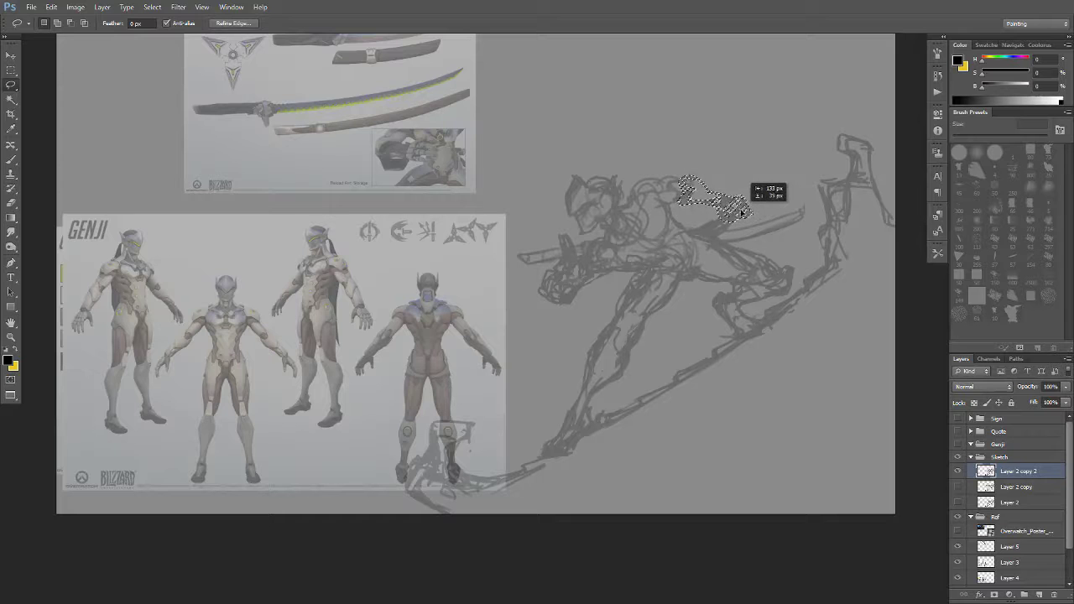
{"action": "key", "text": "z"}
{"action": "mouse_move", "coordinate": [711, 249]}
{"action": "left_mouse_down"}
{"action": "mouse_move", "coordinate": [698, 308]}
{"action": "mouse_move", "coordinate": [723, 200]}
{"action": "left_mouse_up"}
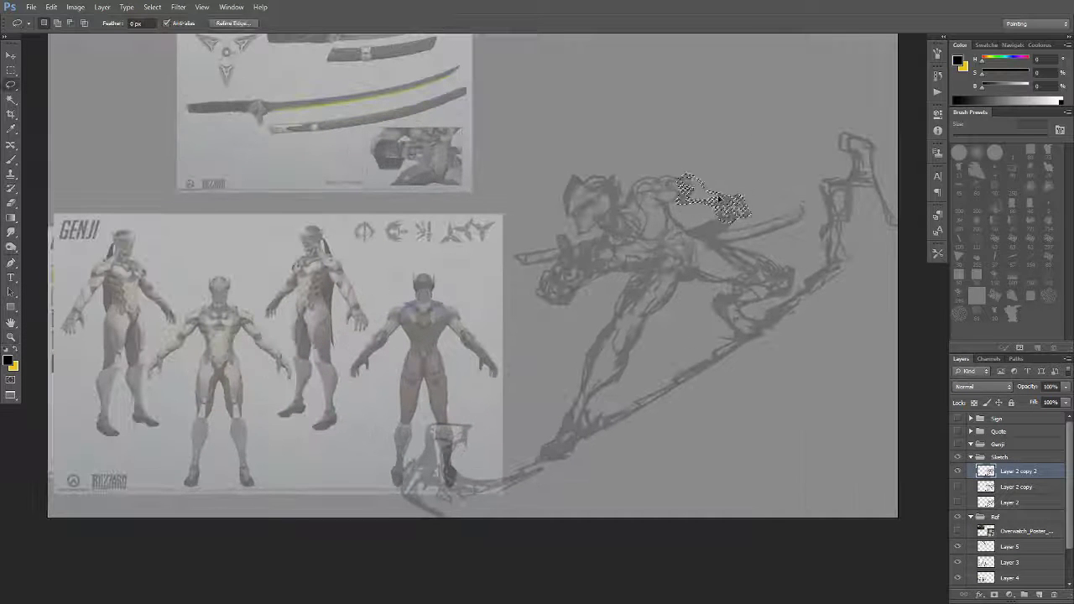
{"action": "key", "text": "b"}
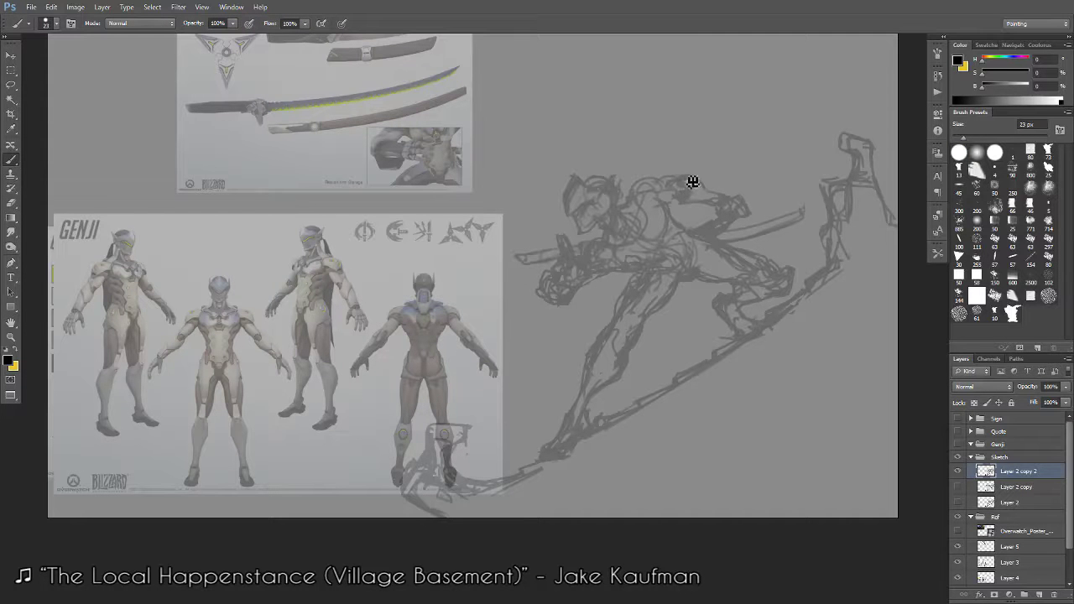
{"action": "scroll", "coordinate": [680, 214], "scroll_direction": "down", "scroll_amount": 2}
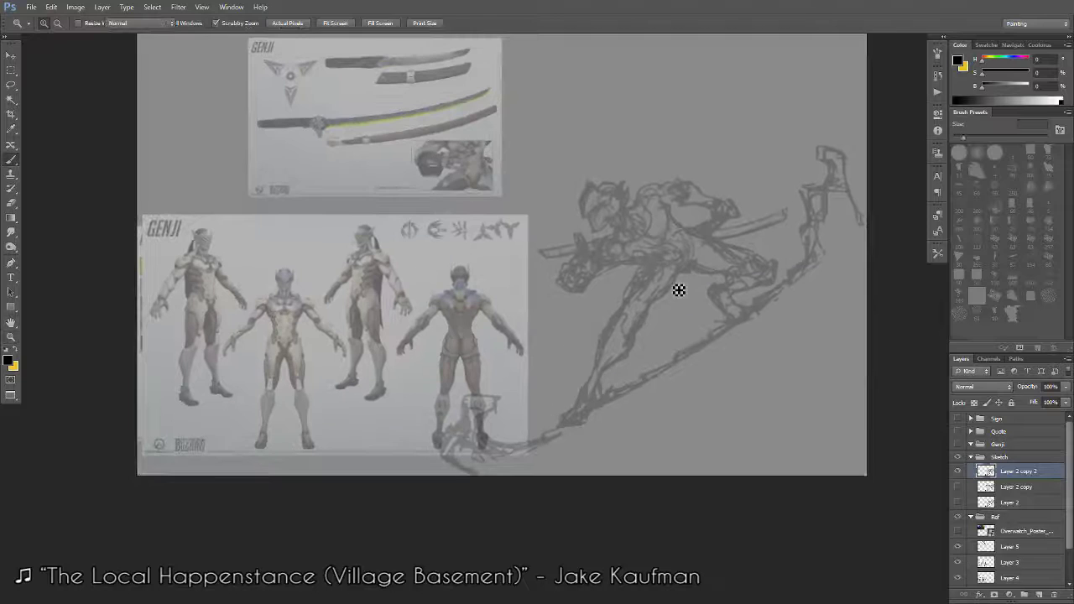
Add a new layer inside the Genji group and move the reference images up and left.
{"action": "left_click", "coordinate": [971, 458]}
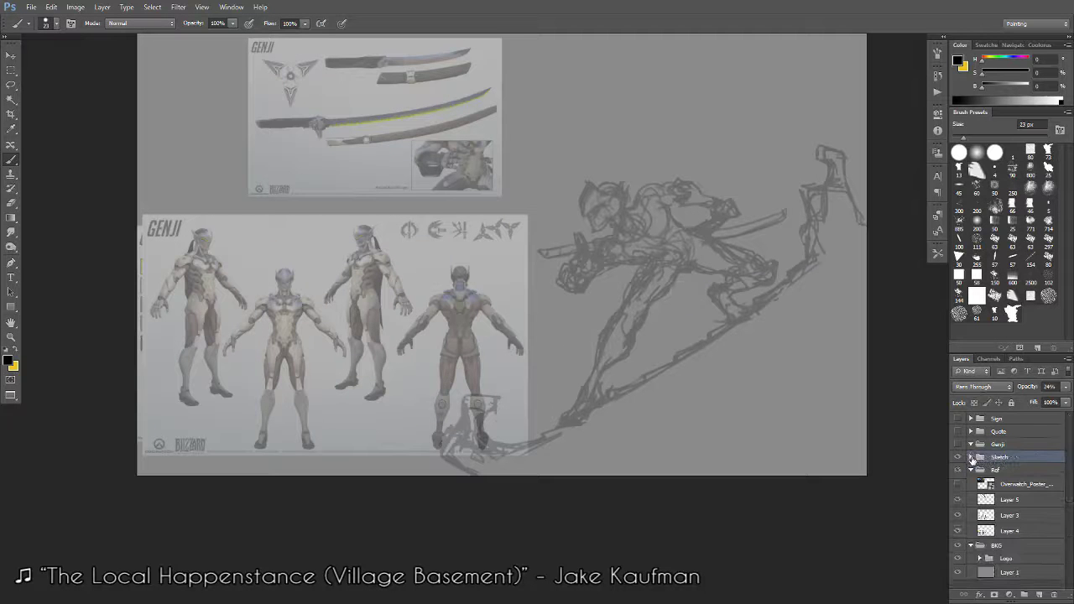
{"action": "left_click", "coordinate": [999, 444]}
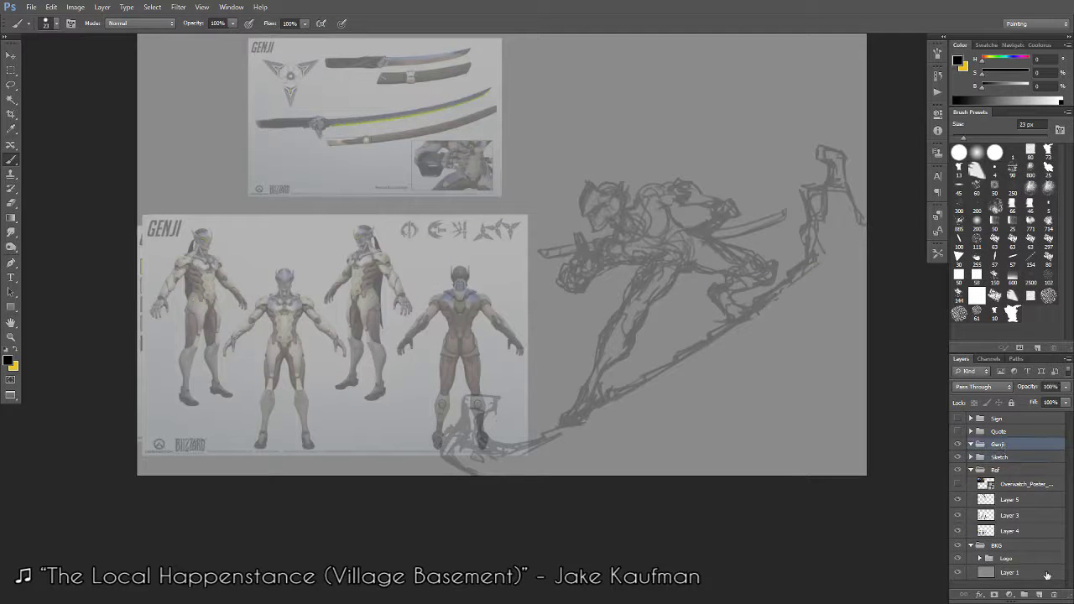
{"action": "left_click", "coordinate": [1039, 595]}
{"action": "left_click_drag", "start_coordinate": [720, 404], "coordinate": [765, 428]}
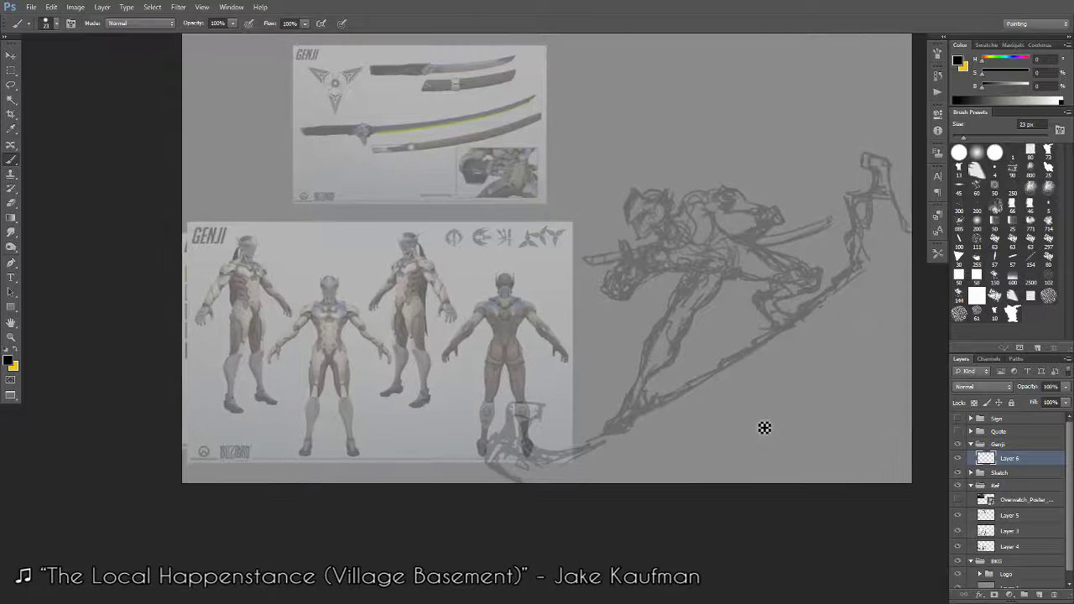
{"action": "left_click", "coordinate": [996, 485]}
{"action": "mouse_move", "coordinate": [530, 400]}
{"action": "left_mouse_down"}
{"action": "mouse_move", "coordinate": [440, 383]}
{"action": "mouse_move", "coordinate": [479, 280]}
{"action": "mouse_move", "coordinate": [492, 192]}
{"action": "mouse_move", "coordinate": [529, 315]}
{"action": "left_mouse_up"}
Select Layer 6 and set up a hard round brush of about 47 px, zoomed on the head.
{"action": "left_click", "coordinate": [806, 411], "text": "ctrl"}
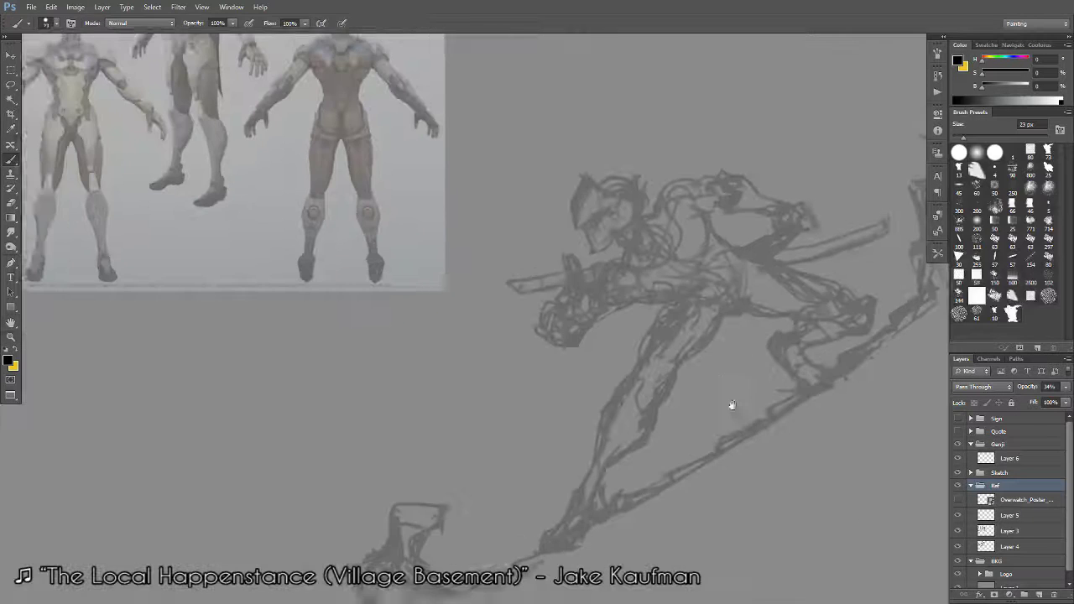
{"action": "scroll", "coordinate": [686, 411], "scroll_direction": "down", "scroll_amount": 5}
{"action": "scroll", "coordinate": [683, 426], "scroll_direction": "up", "scroll_amount": 4}
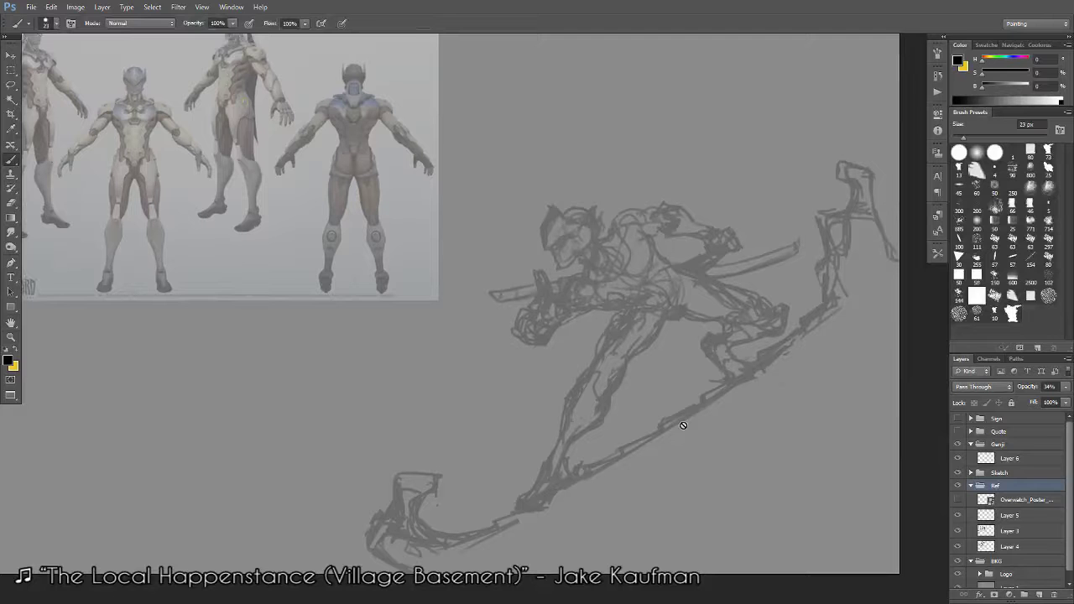
{"action": "left_click", "coordinate": [1002, 460]}
{"action": "left_click", "coordinate": [1047, 151]}
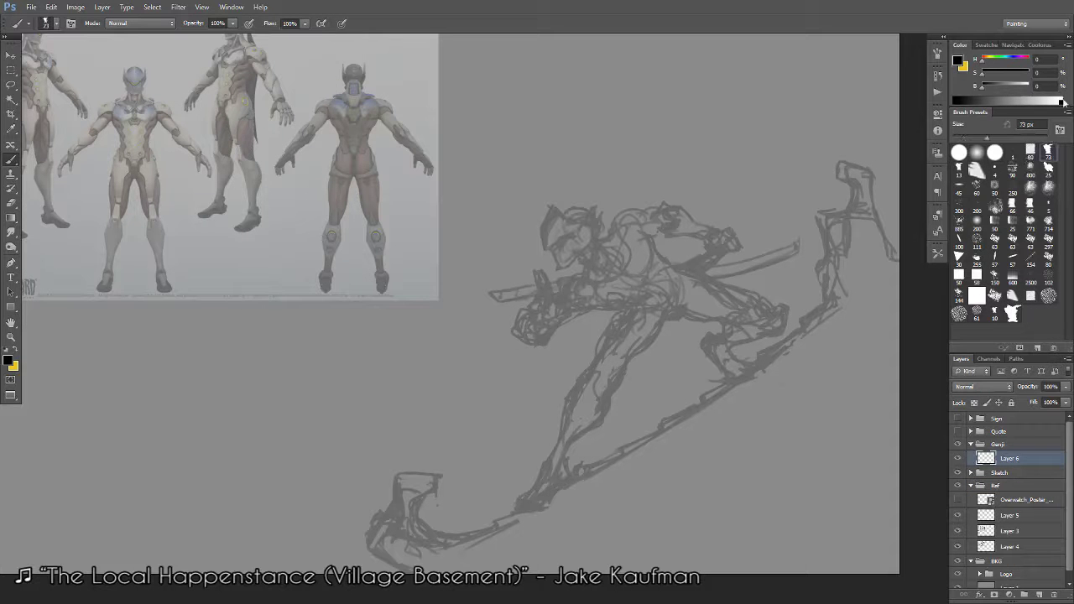
{"action": "right_click", "coordinate": [709, 271], "text": "alt+shift"}
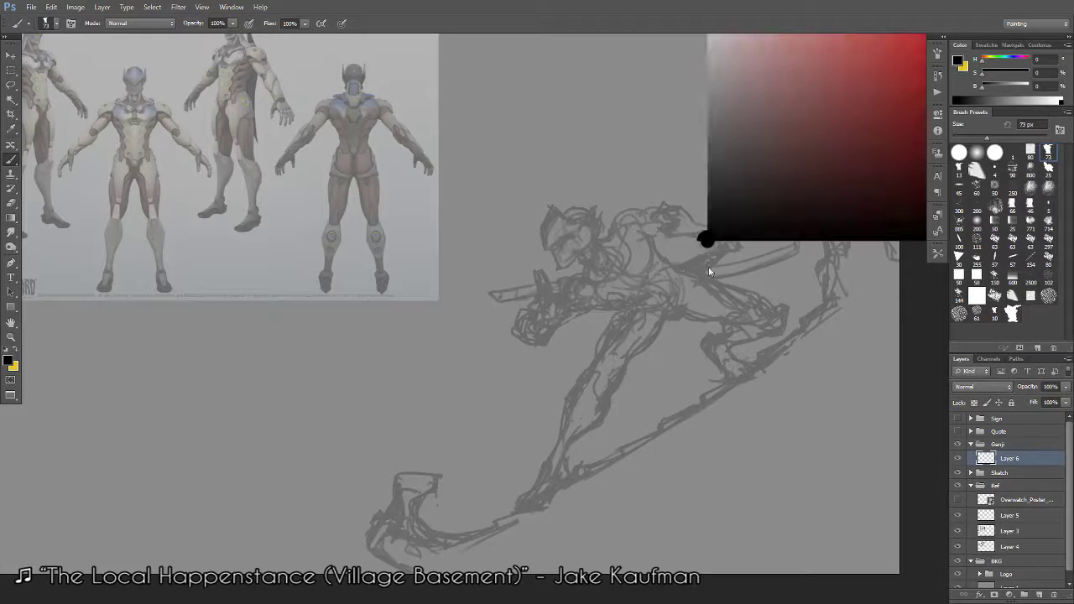
{"action": "key", "text": "bracketleft"}
{"action": "key", "text": "bracketleft"}
{"action": "key", "text": "bracketleft"}
{"action": "scroll", "coordinate": [568, 252], "scroll_direction": "up", "scroll_amount": 2}
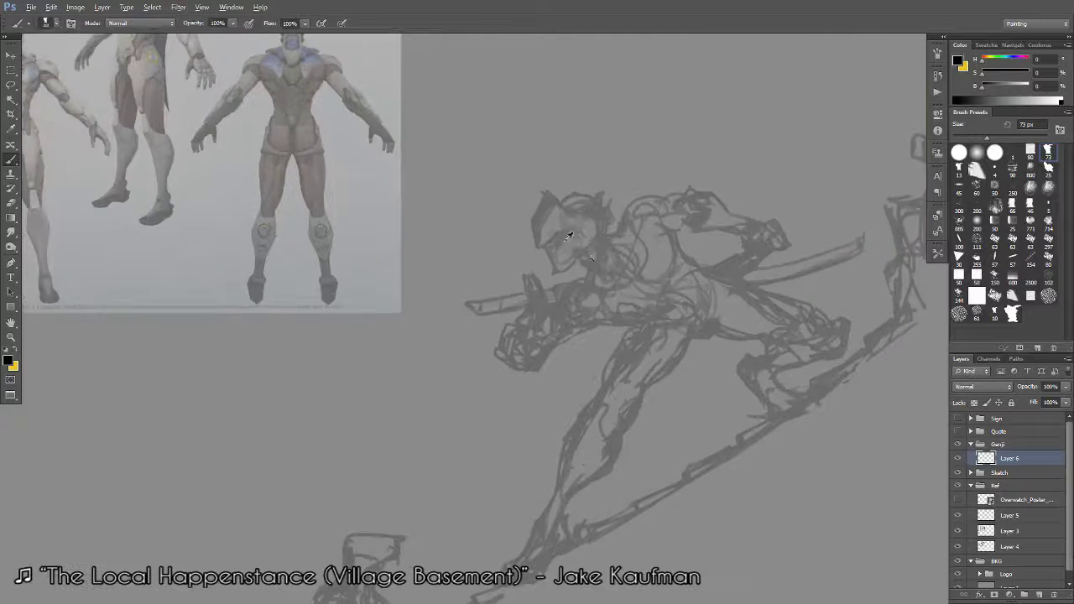
{"action": "right_click", "coordinate": [567, 251], "text": "alt"}
{"action": "scroll", "coordinate": [583, 255], "scroll_direction": "up", "scroll_amount": 2}
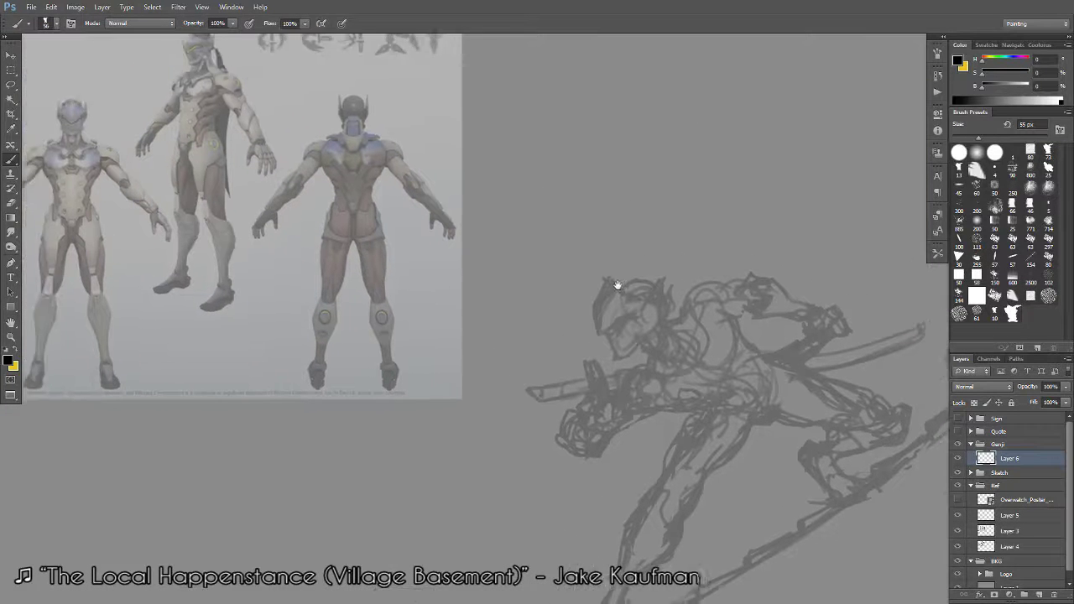
{"action": "left_click_drag", "start_coordinate": [591, 290], "coordinate": [651, 336]}
{"action": "key", "text": "b"}
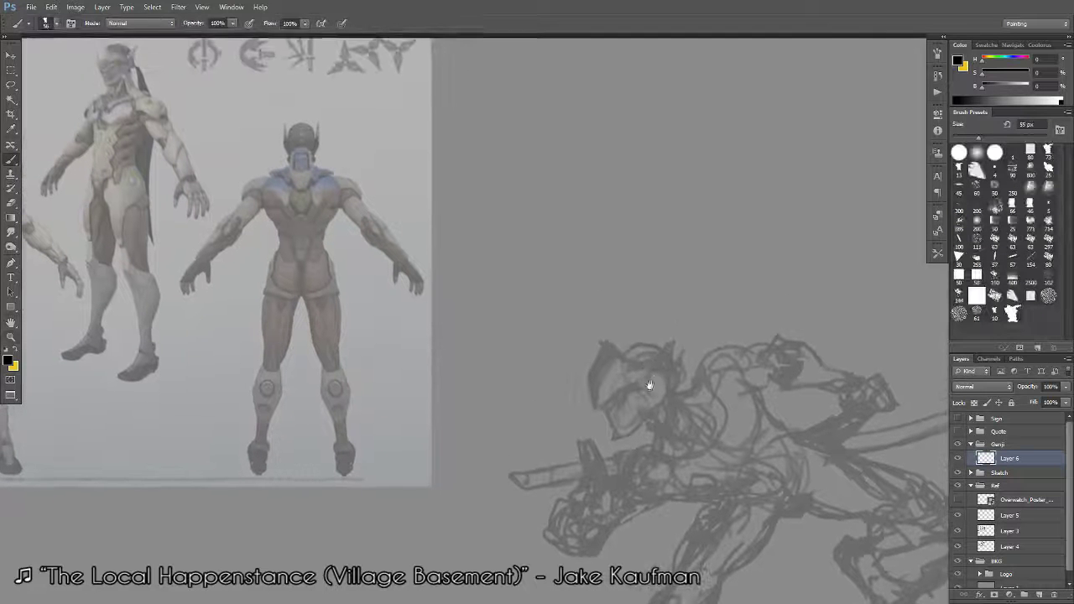
Paint the black helmet shape, carve a light curve into it, and extend it toward the shoulder.
{"action": "left_click_drag", "start_coordinate": [598, 402], "coordinate": [606, 355]}
{"action": "key", "text": "ctrl+z"}
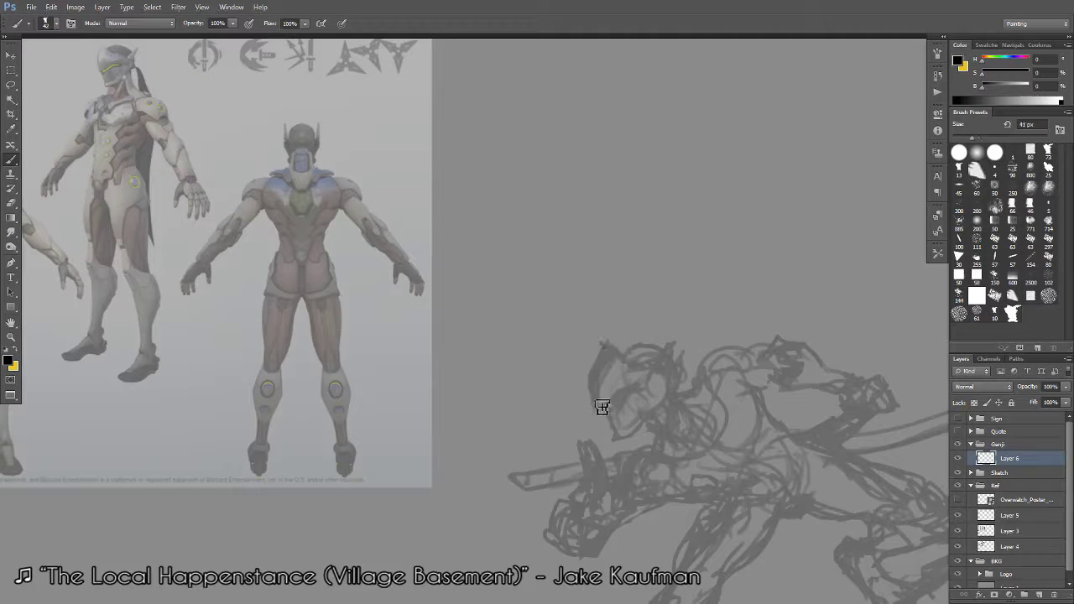
{"action": "left_click_drag", "start_coordinate": [596, 401], "coordinate": [613, 348]}
{"action": "mouse_move", "coordinate": [595, 396]}
{"action": "left_mouse_down"}
{"action": "mouse_move", "coordinate": [606, 346]}
{"action": "mouse_move", "coordinate": [626, 366]}
{"action": "mouse_move", "coordinate": [600, 386]}
{"action": "mouse_move", "coordinate": [626, 386]}
{"action": "left_mouse_up"}
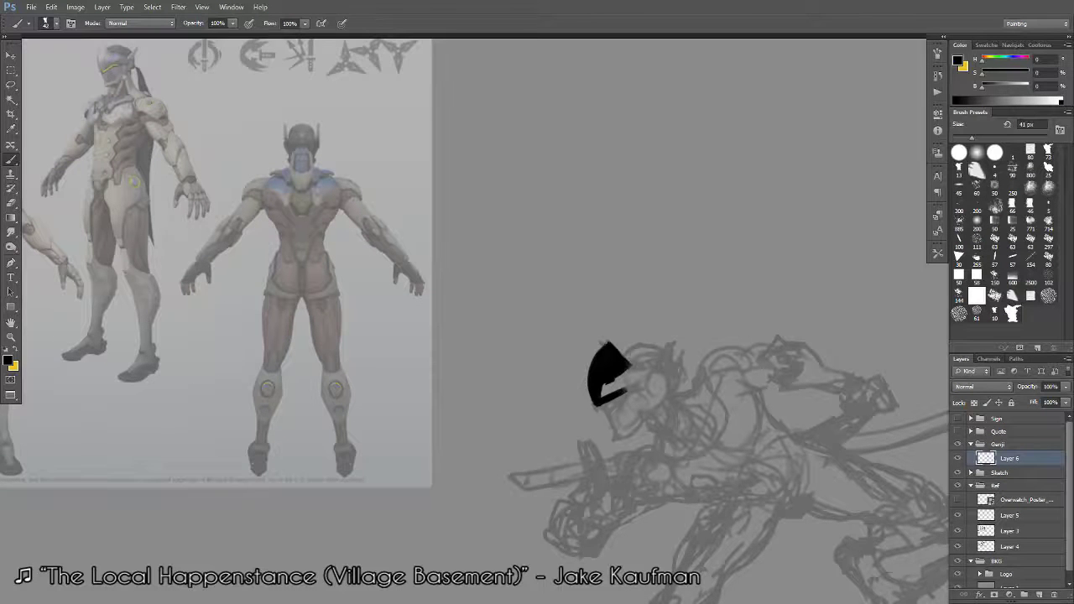
{"action": "left_click_drag", "start_coordinate": [639, 392], "coordinate": [677, 335]}
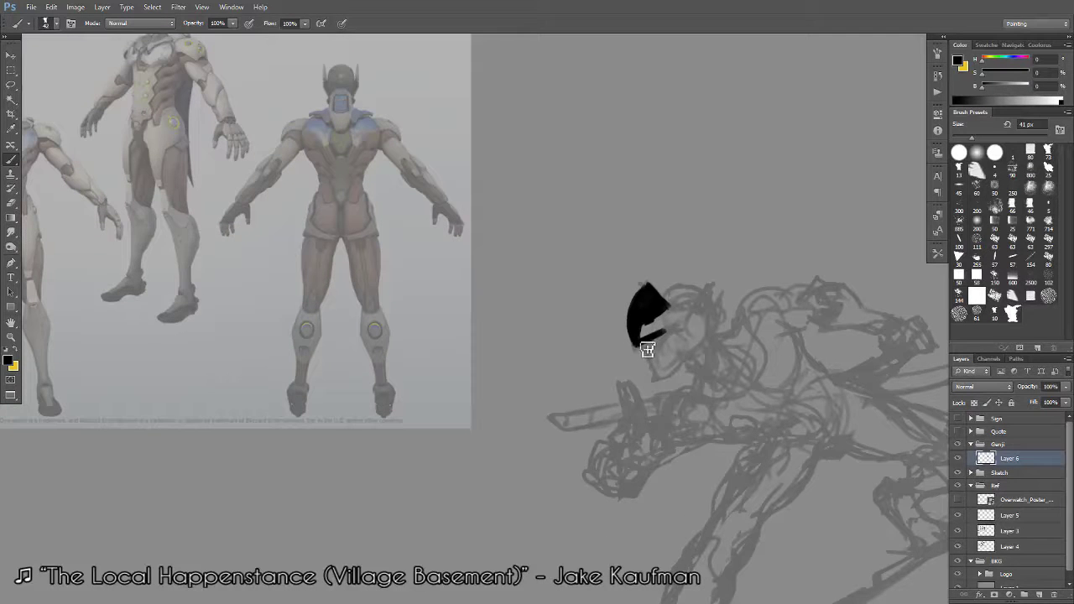
{"action": "key", "text": "e"}
{"action": "left_click_drag", "start_coordinate": [651, 349], "coordinate": [673, 327]}
{"action": "key", "text": "b"}
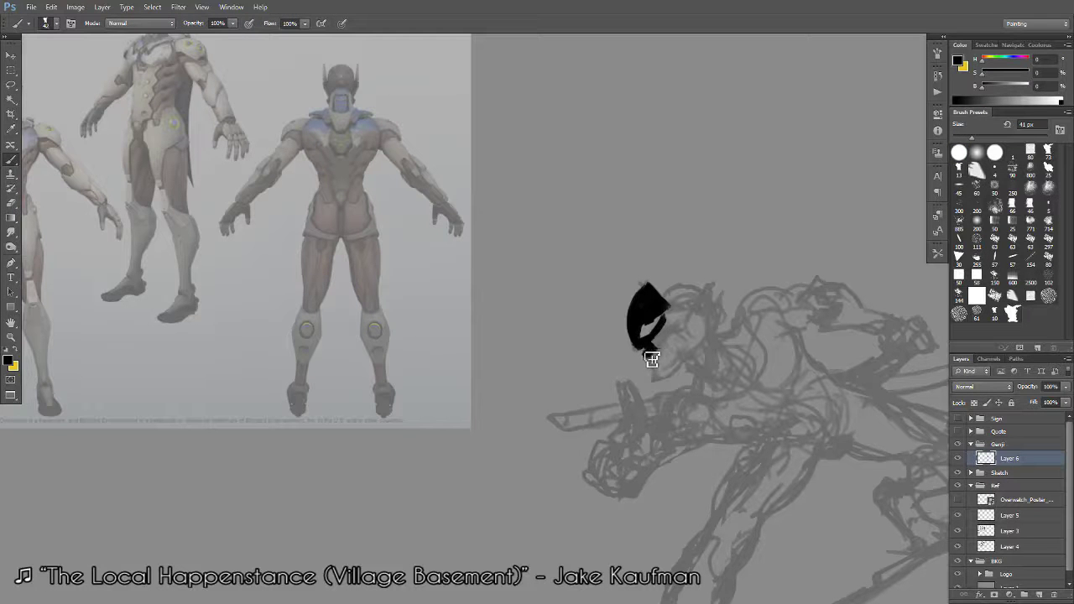
{"action": "left_click_drag", "start_coordinate": [652, 360], "coordinate": [646, 351]}
{"action": "mouse_move", "coordinate": [663, 378]}
{"action": "left_mouse_down"}
{"action": "mouse_move", "coordinate": [683, 356]}
{"action": "mouse_move", "coordinate": [667, 353]}
{"action": "mouse_move", "coordinate": [693, 309]}
{"action": "mouse_move", "coordinate": [661, 347]}
{"action": "mouse_move", "coordinate": [694, 268]}
{"action": "mouse_move", "coordinate": [676, 291]}
{"action": "mouse_move", "coordinate": [705, 245]}
{"action": "mouse_move", "coordinate": [727, 268]}
{"action": "mouse_move", "coordinate": [703, 255]}
{"action": "mouse_move", "coordinate": [707, 274]}
{"action": "mouse_move", "coordinate": [693, 254]}
{"action": "mouse_move", "coordinate": [718, 359]}
{"action": "left_mouse_up"}
Resize the brush between 5 px and 22 px and erase part of the black helmet shape.
{"action": "scroll", "coordinate": [699, 260], "scroll_direction": "down", "scroll_amount": 3}
{"action": "scroll", "coordinate": [732, 278], "scroll_direction": "up", "scroll_amount": 3}
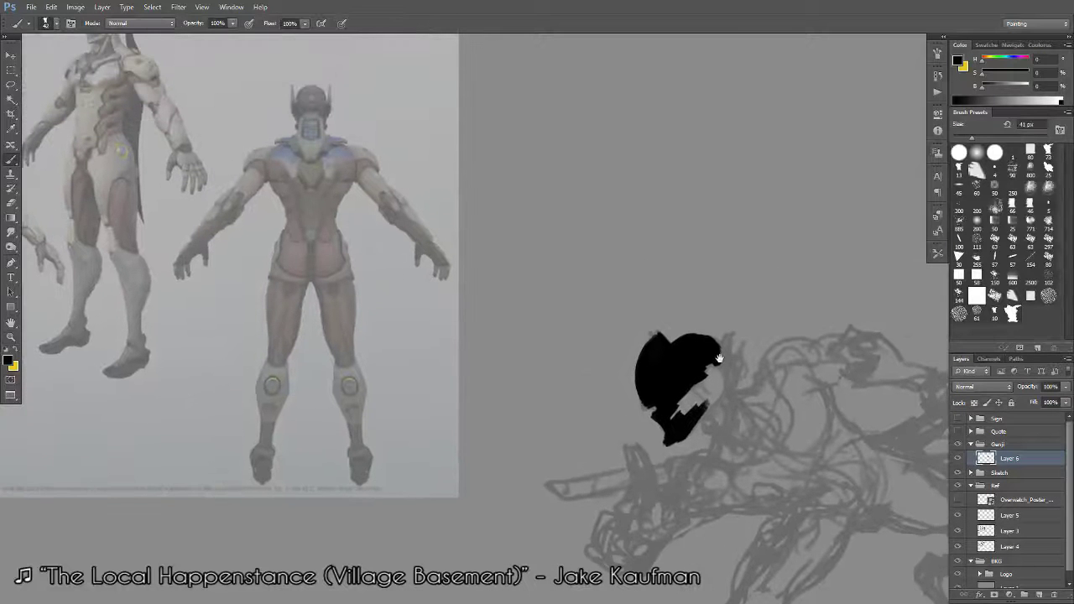
{"action": "scroll", "coordinate": [718, 359], "scroll_direction": "down", "scroll_amount": 2}
{"action": "scroll", "coordinate": [714, 302], "scroll_direction": "up", "scroll_amount": 2}
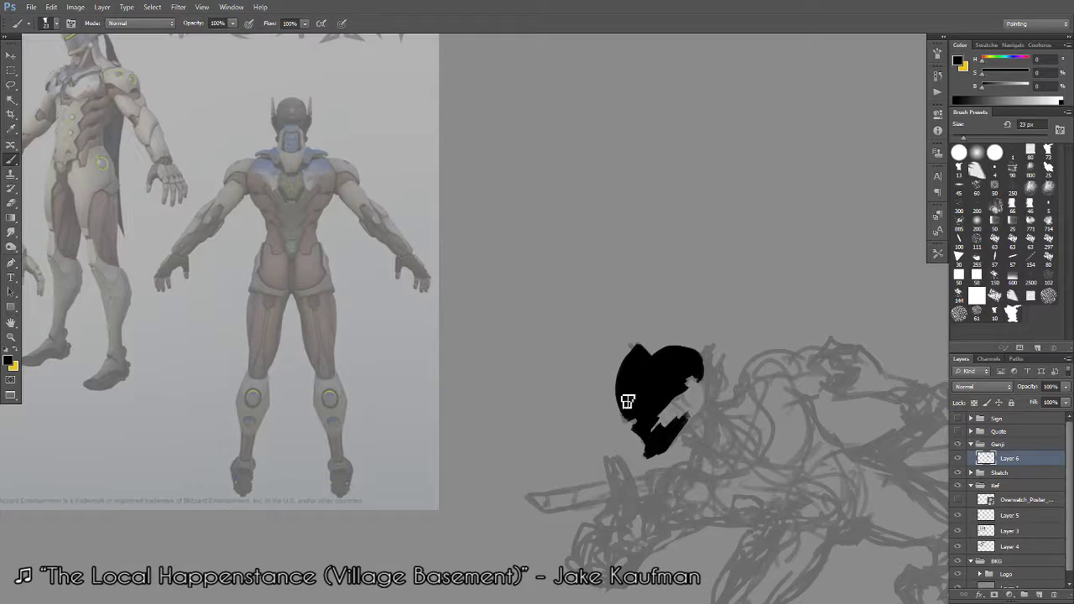
{"action": "mouse_move", "coordinate": [643, 352]}
{"action": "left_mouse_down"}
{"action": "mouse_move", "coordinate": [614, 403]}
{"action": "mouse_move", "coordinate": [655, 324]}
{"action": "left_mouse_up"}
{"action": "key", "text": "e"}
{"action": "key", "text": "b"}
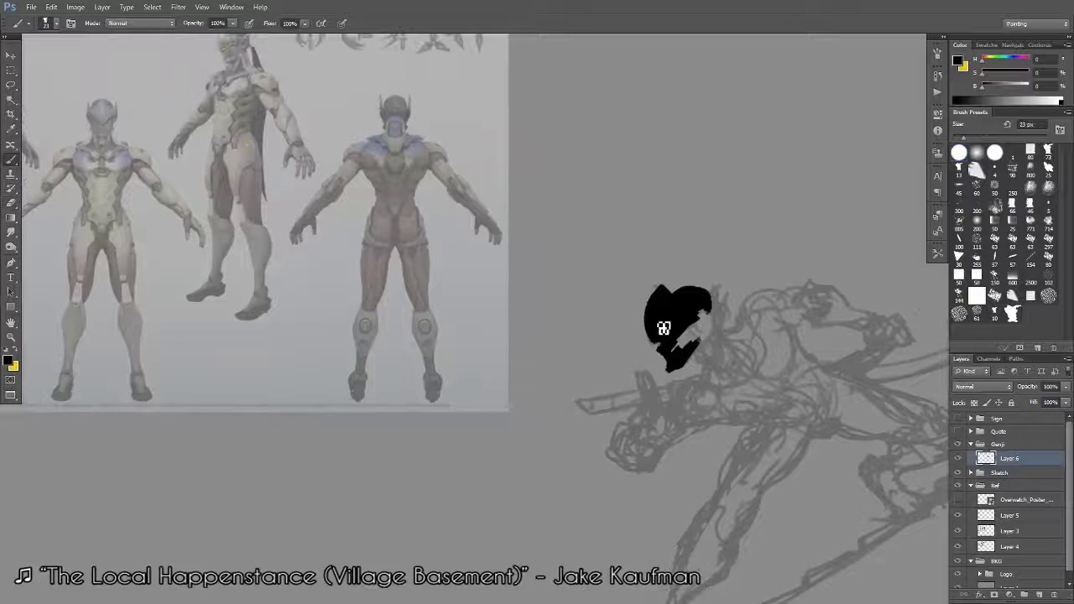
{"action": "key", "text": "bracketleft"}
{"action": "key", "text": "bracketleft"}
{"action": "key", "text": "bracketleft"}
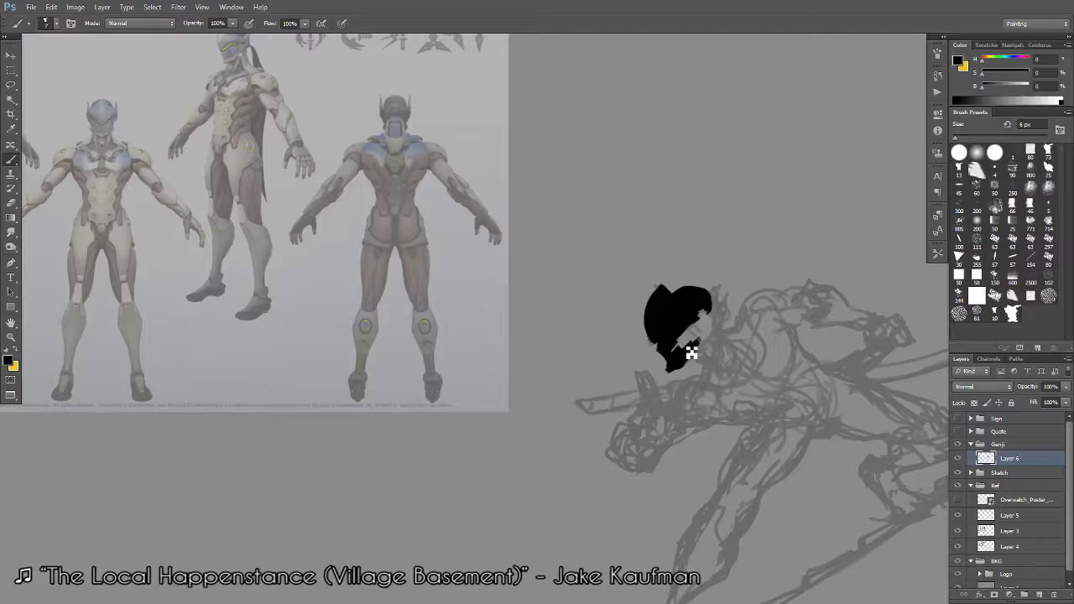
{"action": "key", "text": "e"}
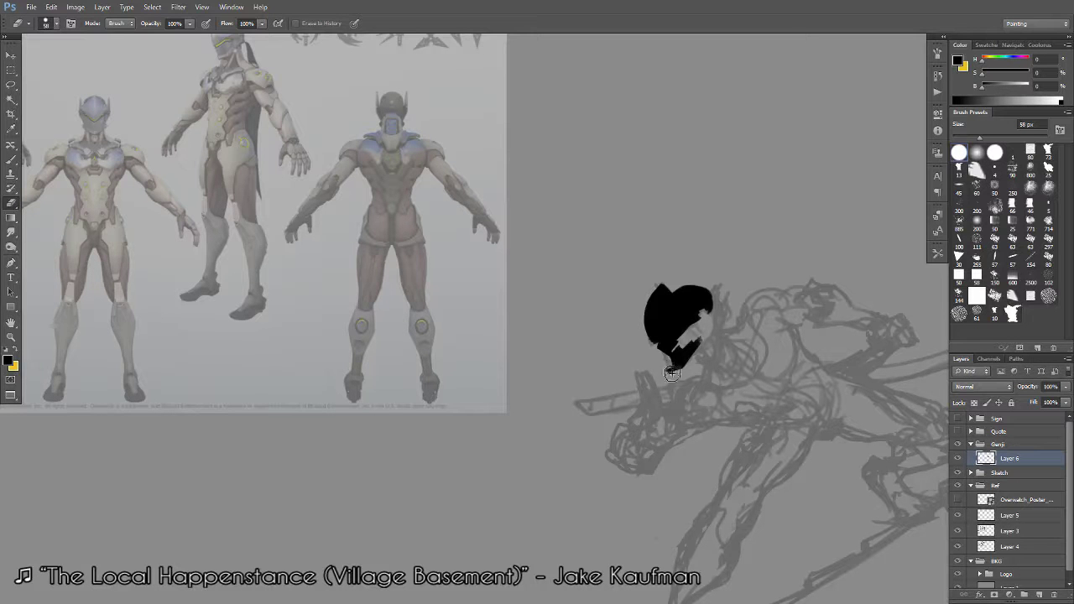
{"action": "key", "text": "b"}
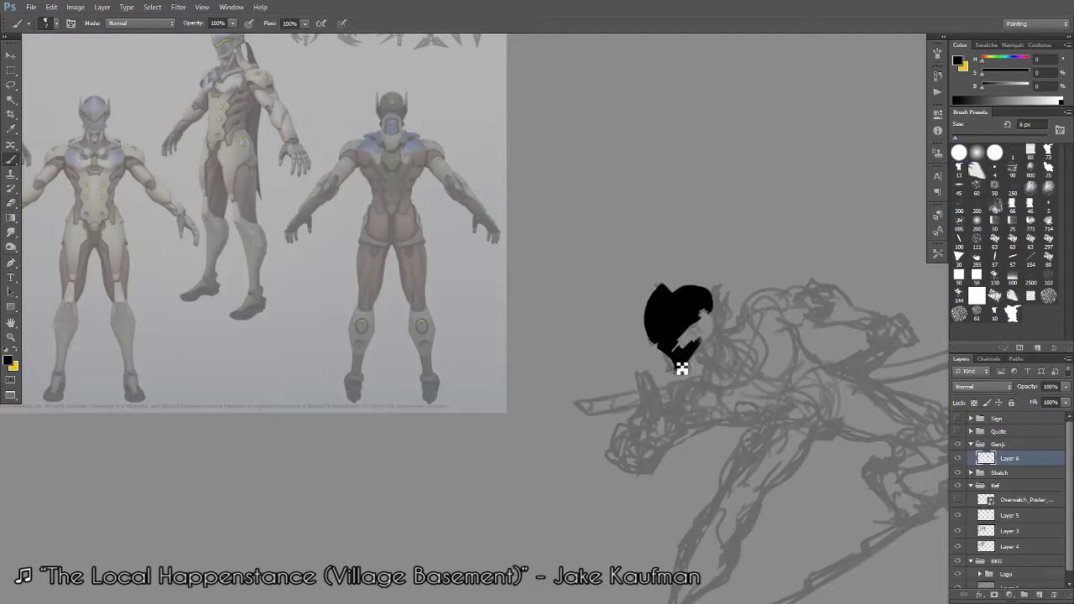
{"action": "left_click_drag", "start_coordinate": [658, 340], "coordinate": [671, 340]}
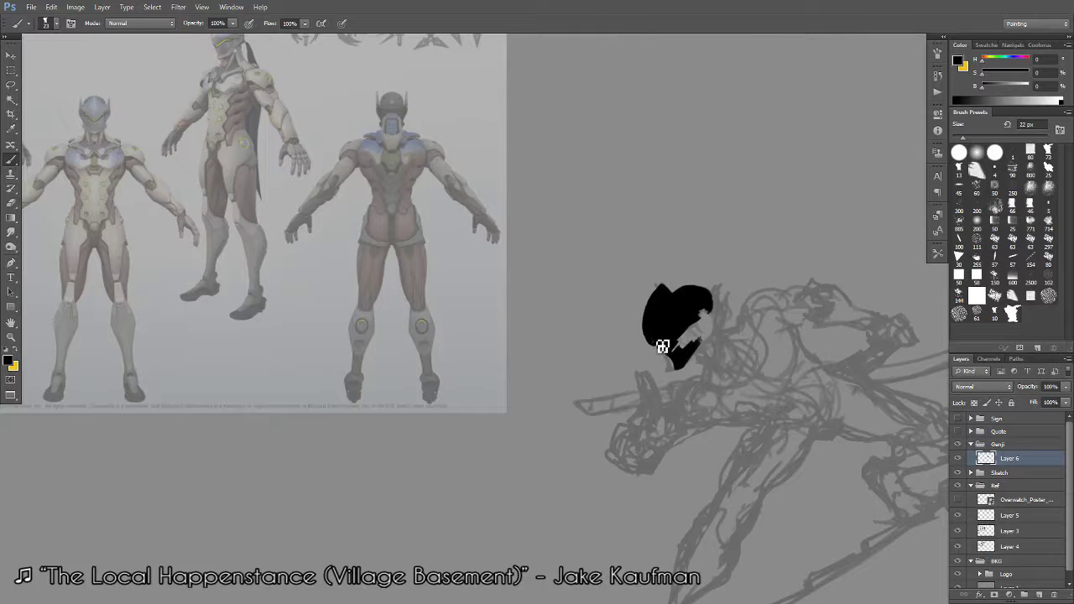
{"action": "key", "text": "e"}
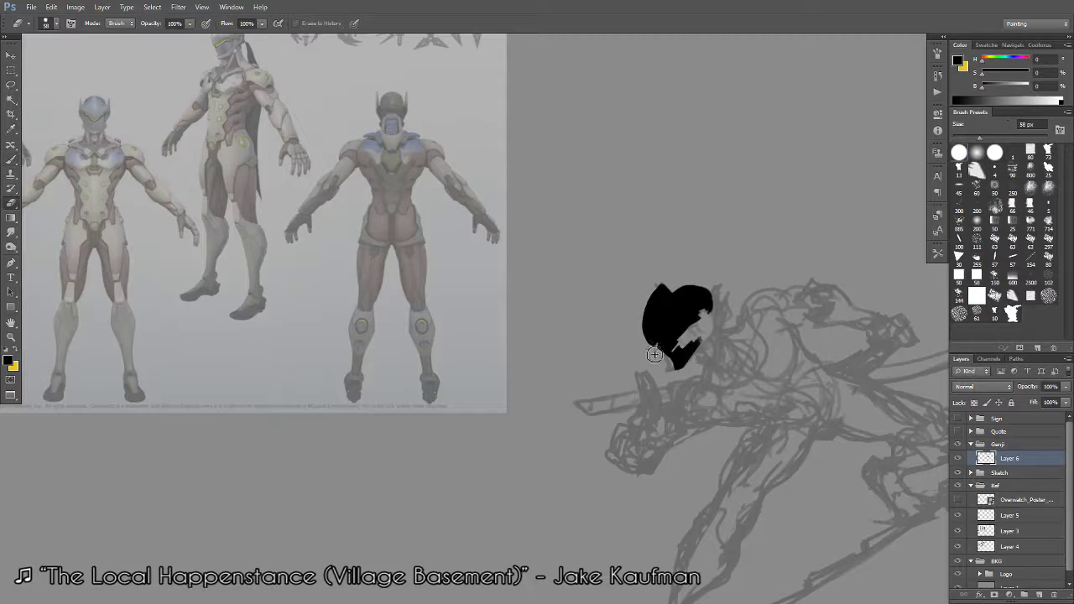
{"action": "left_click_drag", "start_coordinate": [661, 349], "coordinate": [672, 361]}
With a 70 px brush, fill out the head shape's left and top edges and shift it lower right.
{"action": "key", "text": "z"}
{"action": "left_click", "coordinate": [667, 350], "text": "alt"}
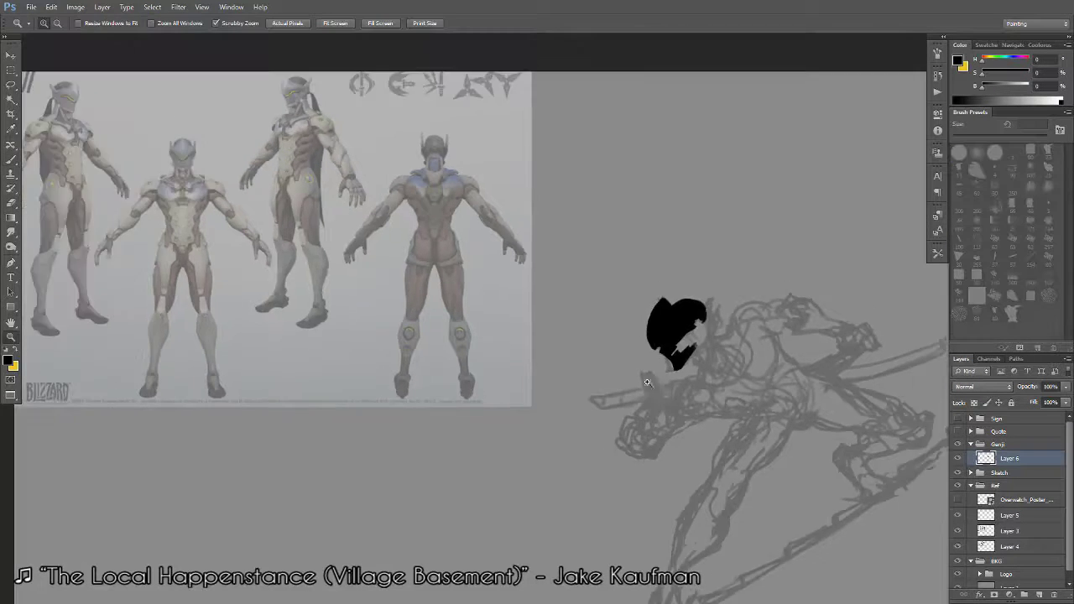
{"action": "key", "text": "b"}
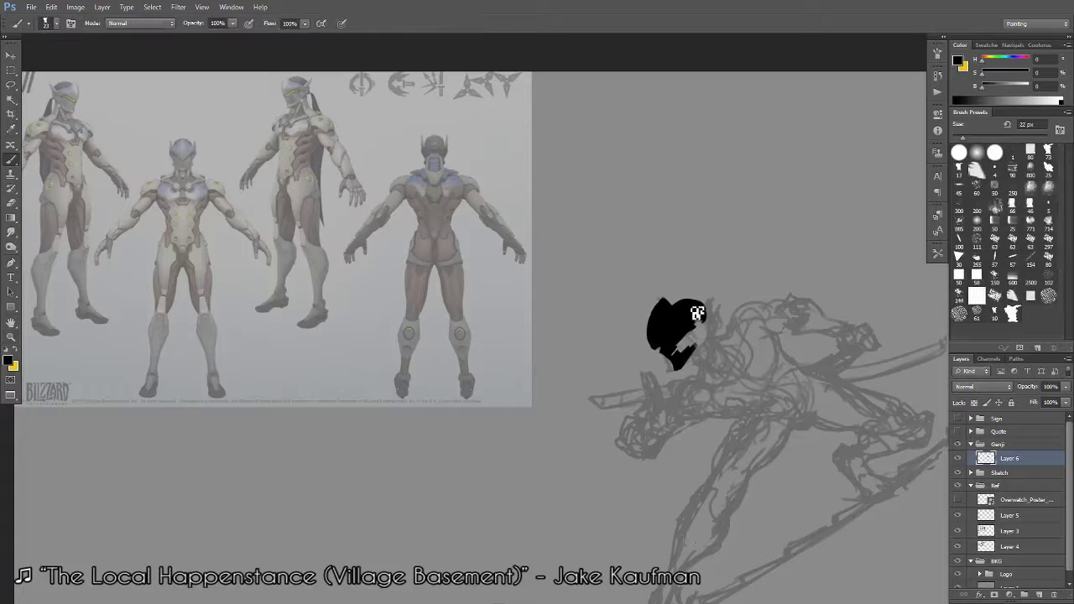
{"action": "left_click_drag", "start_coordinate": [697, 313], "coordinate": [688, 289]}
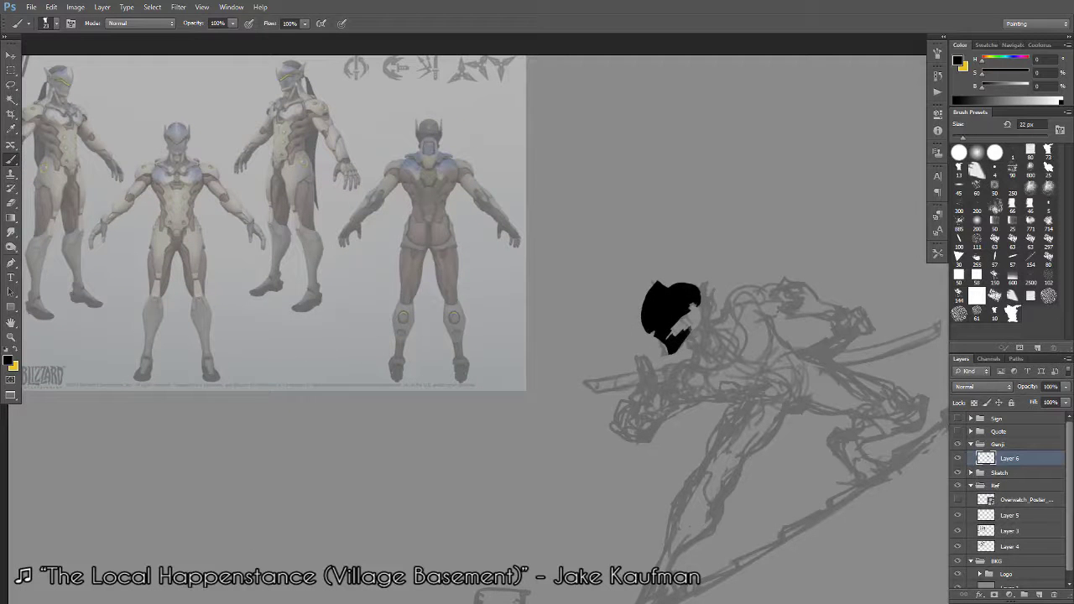
{"action": "key", "text": "e"}
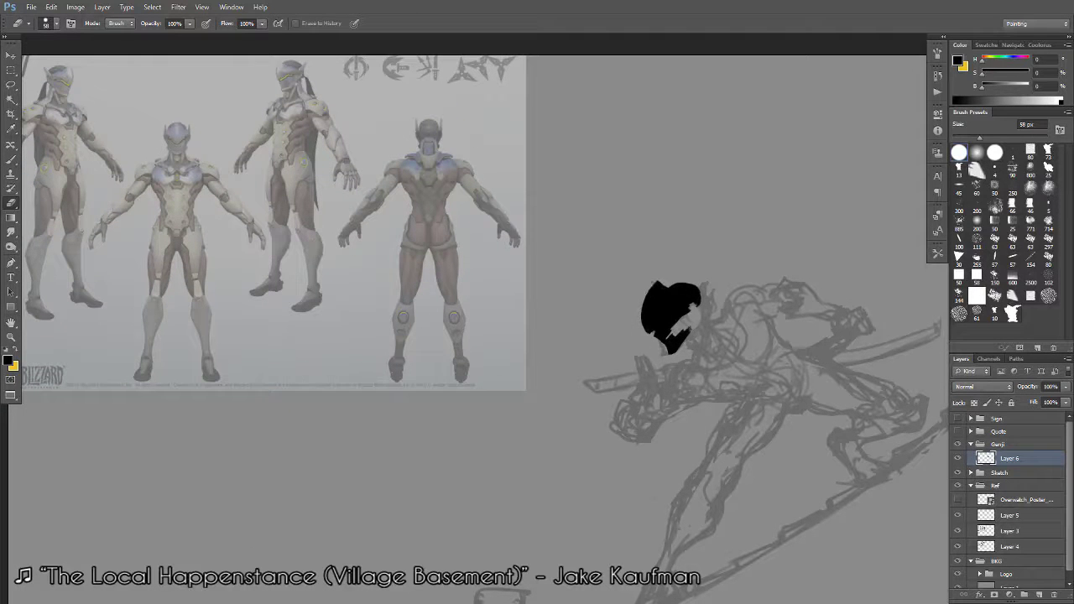
{"action": "key", "text": "b"}
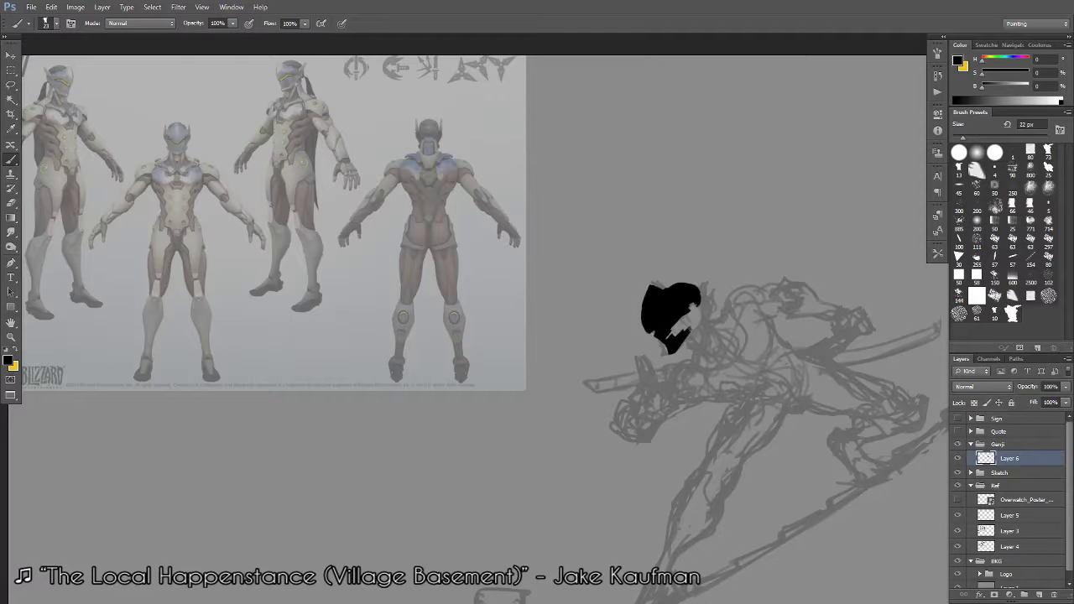
{"action": "key", "text": "e"}
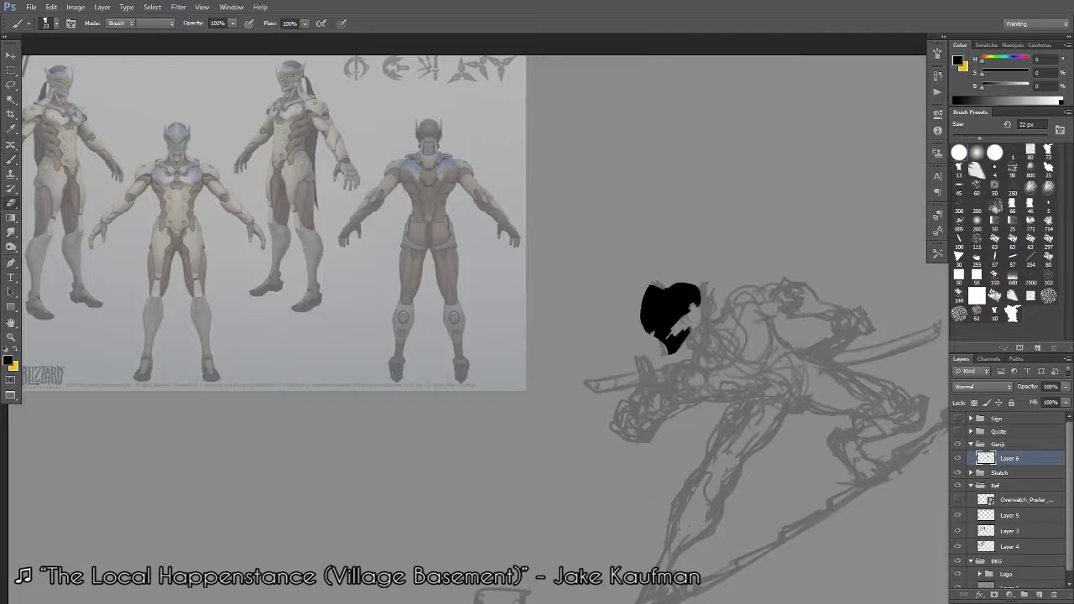
{"action": "key", "text": "b"}
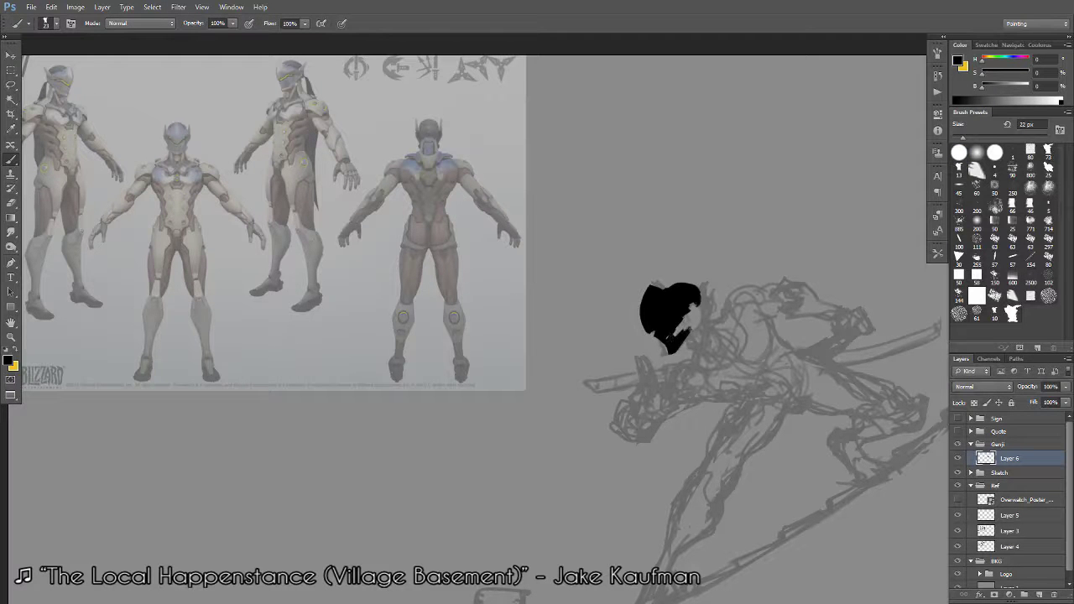
{"action": "mouse_move", "coordinate": [672, 338]}
{"action": "left_mouse_down"}
{"action": "mouse_move", "coordinate": [696, 337]}
{"action": "mouse_move", "coordinate": [685, 324]}
{"action": "mouse_move", "coordinate": [693, 316]}
{"action": "mouse_move", "coordinate": [675, 341]}
{"action": "mouse_move", "coordinate": [672, 331]}
{"action": "left_mouse_up"}
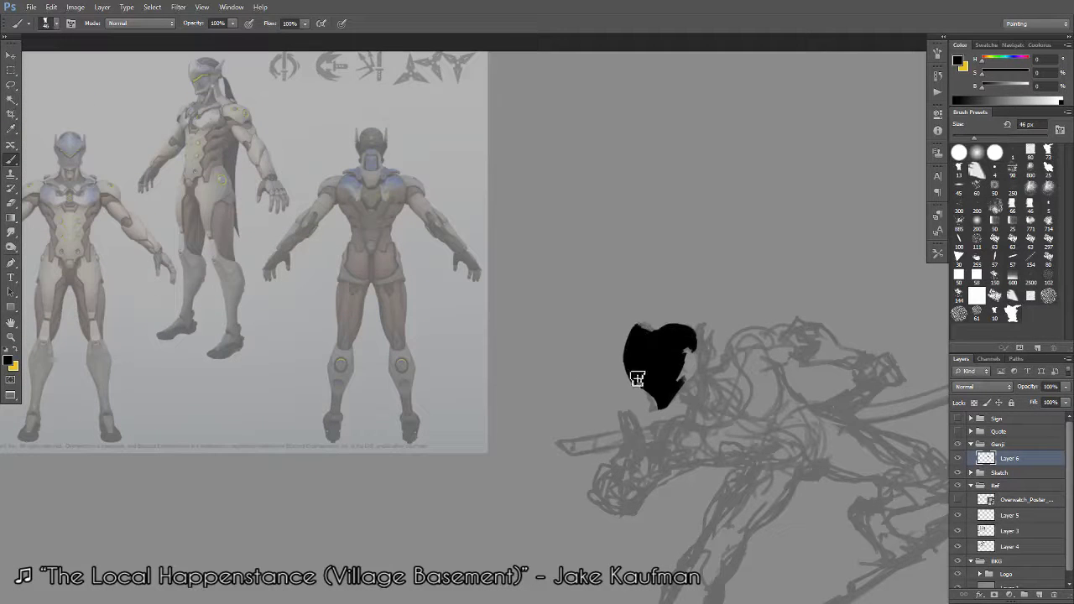
{"action": "left_click_drag", "start_coordinate": [635, 368], "coordinate": [634, 326]}
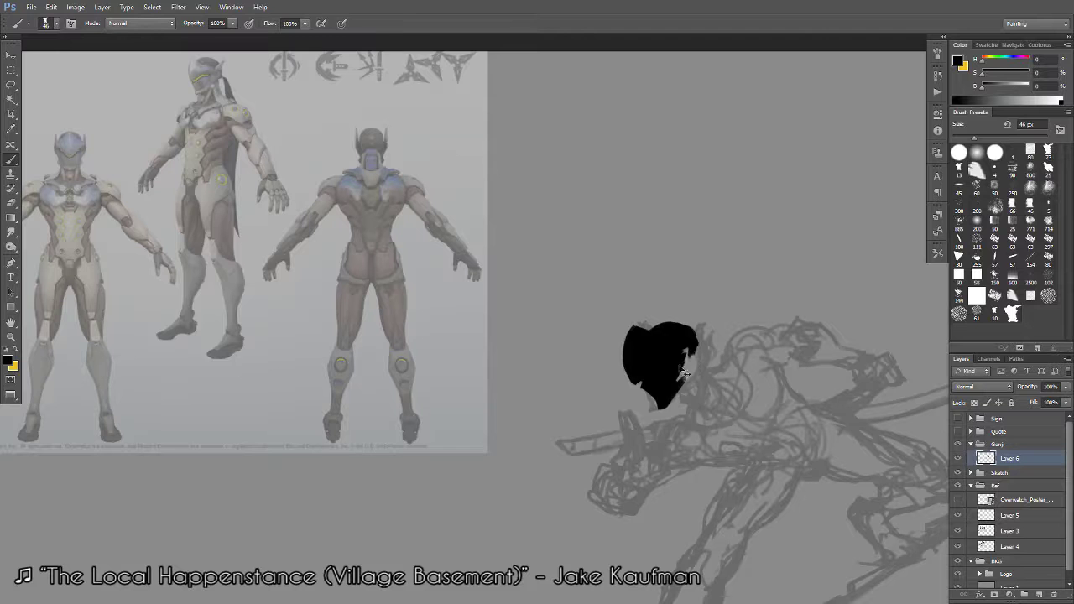
{"action": "left_click_drag", "start_coordinate": [684, 373], "coordinate": [688, 378]}
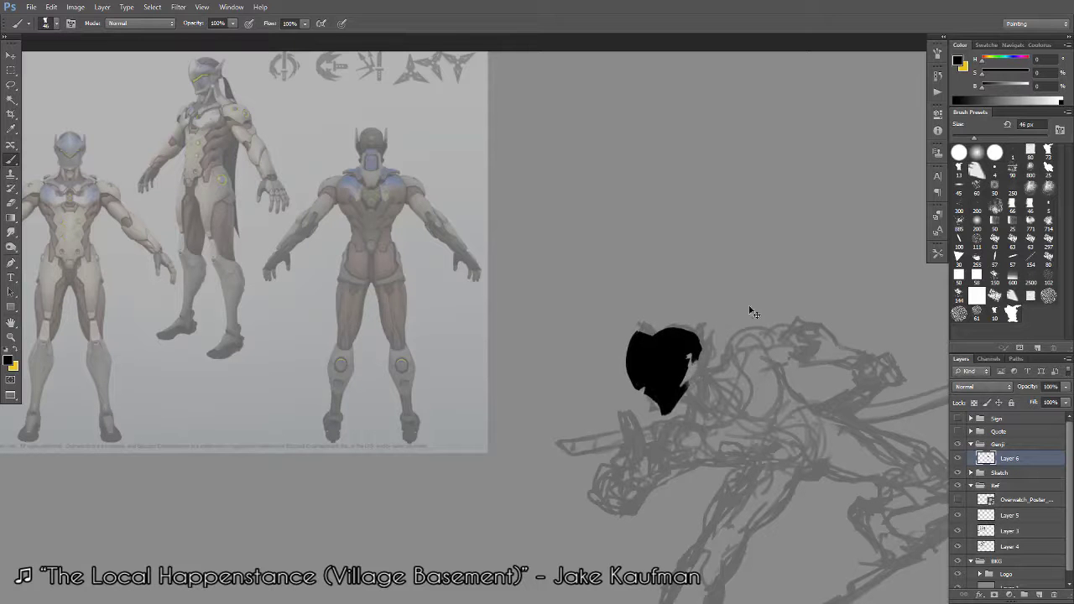
{"action": "key", "text": "ctrl+t"}
Rotate the black head shape about 16 degrees and commit the transform.
{"action": "left_click_drag", "start_coordinate": [753, 315], "coordinate": [749, 336]}
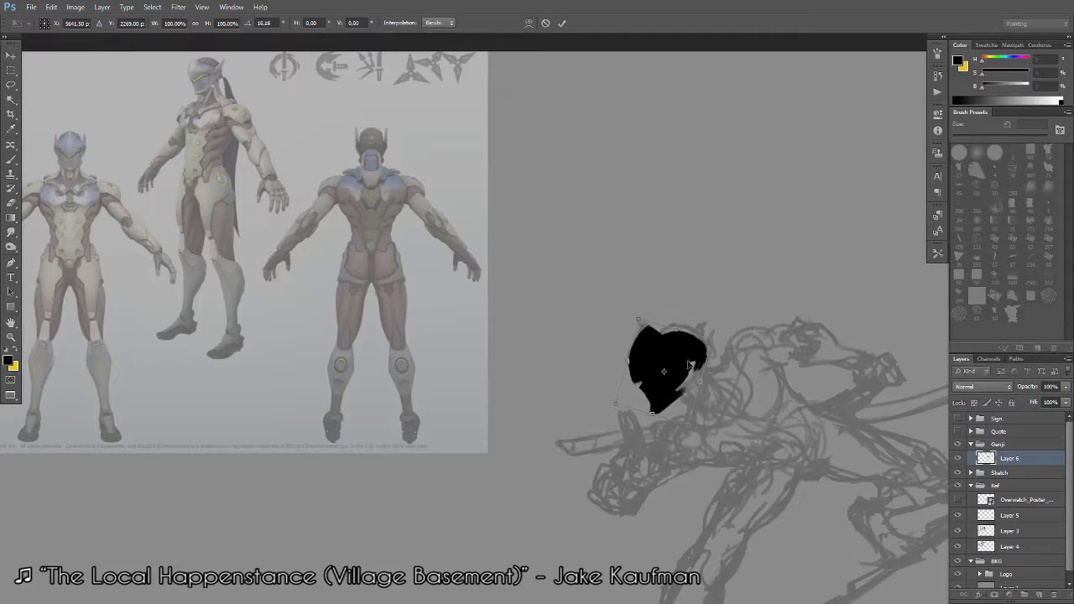
{"action": "key", "text": "Return"}
{"action": "key", "text": "b"}
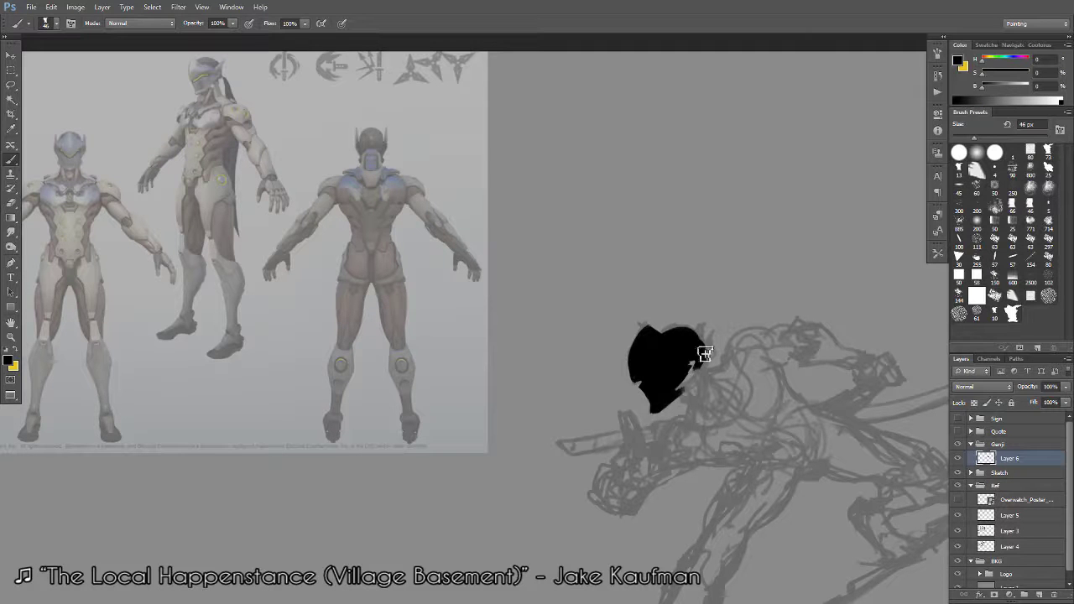
Fill in and round the top of the head and paint a neck stroke beneath it.
{"action": "mouse_move", "coordinate": [672, 344]}
{"action": "left_mouse_down"}
{"action": "mouse_move", "coordinate": [698, 334]}
{"action": "mouse_move", "coordinate": [752, 233]}
{"action": "left_mouse_up"}
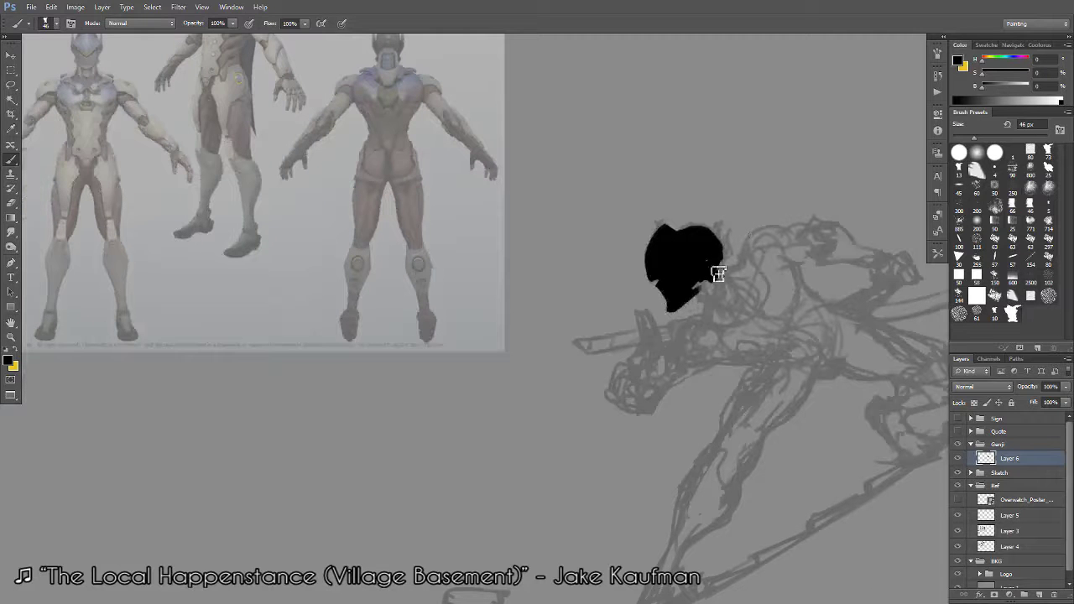
{"action": "mouse_move", "coordinate": [726, 273]}
{"action": "left_mouse_down"}
{"action": "mouse_move", "coordinate": [734, 317]}
{"action": "mouse_move", "coordinate": [707, 351]}
{"action": "left_mouse_up"}
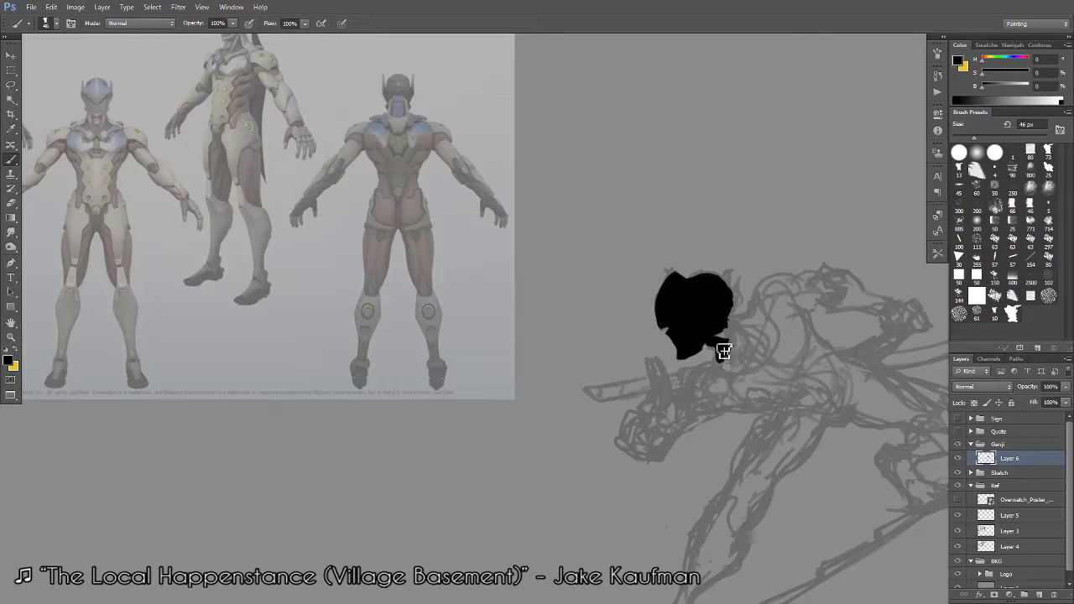
{"action": "mouse_move", "coordinate": [723, 351]}
{"action": "left_mouse_down"}
{"action": "mouse_move", "coordinate": [712, 372]}
{"action": "mouse_move", "coordinate": [712, 341]}
{"action": "mouse_move", "coordinate": [756, 307]}
{"action": "left_mouse_up"}
Paint a curving black shoulder stroke right of the head and shrink the eraser to 17 px for cleanup.
{"action": "key", "text": "e"}
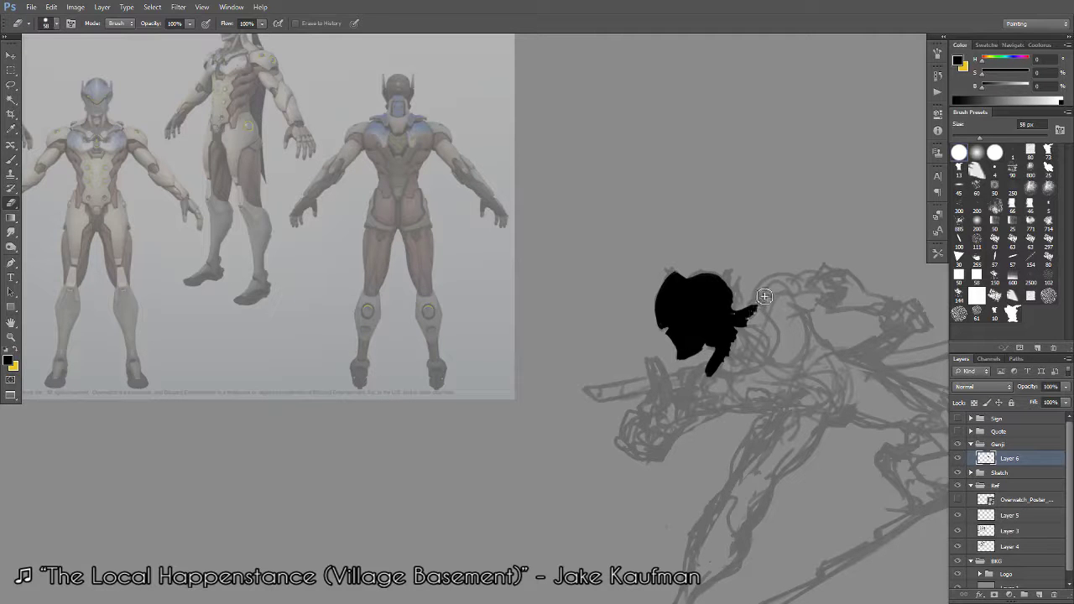
{"action": "key", "text": "b"}
{"action": "mouse_move", "coordinate": [749, 333]}
{"action": "left_mouse_down"}
{"action": "mouse_move", "coordinate": [777, 285]}
{"action": "mouse_move", "coordinate": [799, 285]}
{"action": "left_mouse_up"}
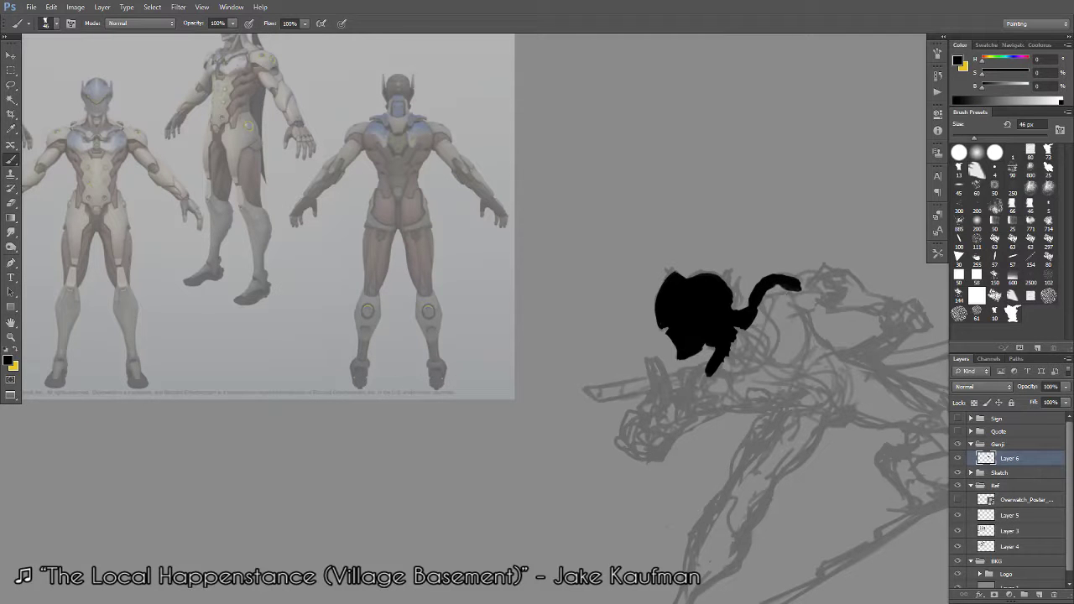
{"action": "mouse_move", "coordinate": [789, 285]}
{"action": "left_mouse_down"}
{"action": "mouse_move", "coordinate": [759, 309]}
{"action": "mouse_move", "coordinate": [785, 285]}
{"action": "left_mouse_up"}
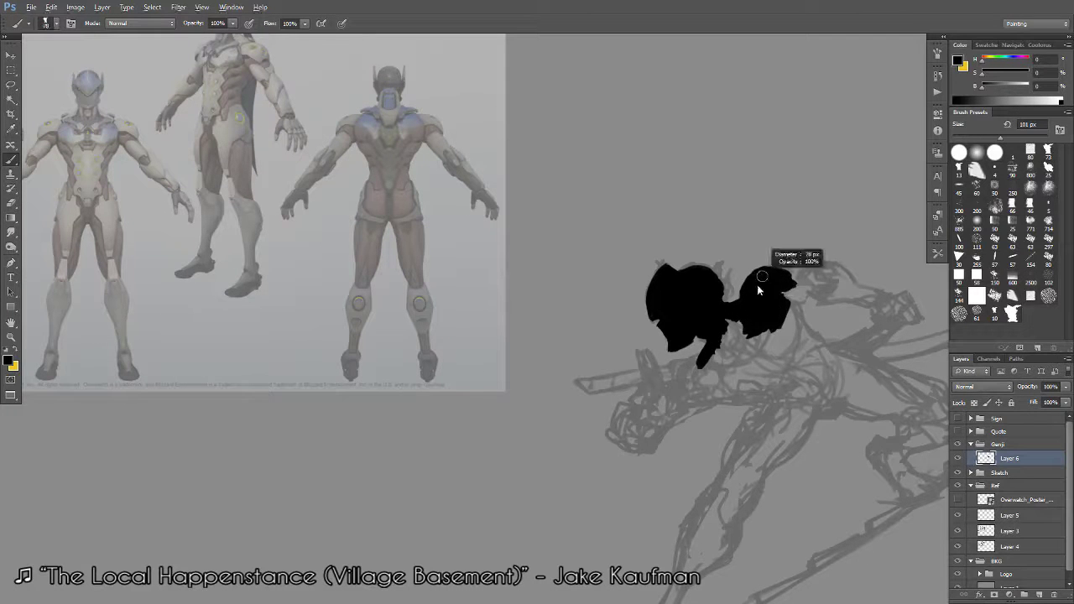
{"action": "scroll", "coordinate": [758, 290], "scroll_direction": "up", "scroll_amount": 3}
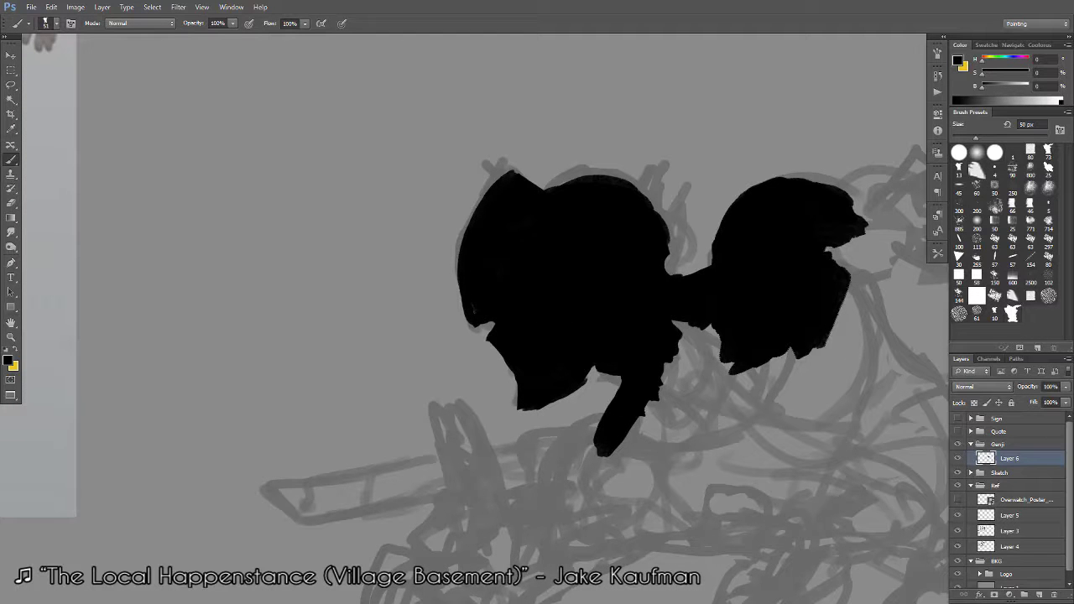
{"action": "key", "text": "alt"}
{"action": "key", "text": "e"}
{"action": "mouse_move", "coordinate": [489, 326]}
{"action": "left_mouse_down"}
{"action": "mouse_move", "coordinate": [475, 328]}
{"action": "mouse_move", "coordinate": [465, 363]}
{"action": "left_mouse_up"}
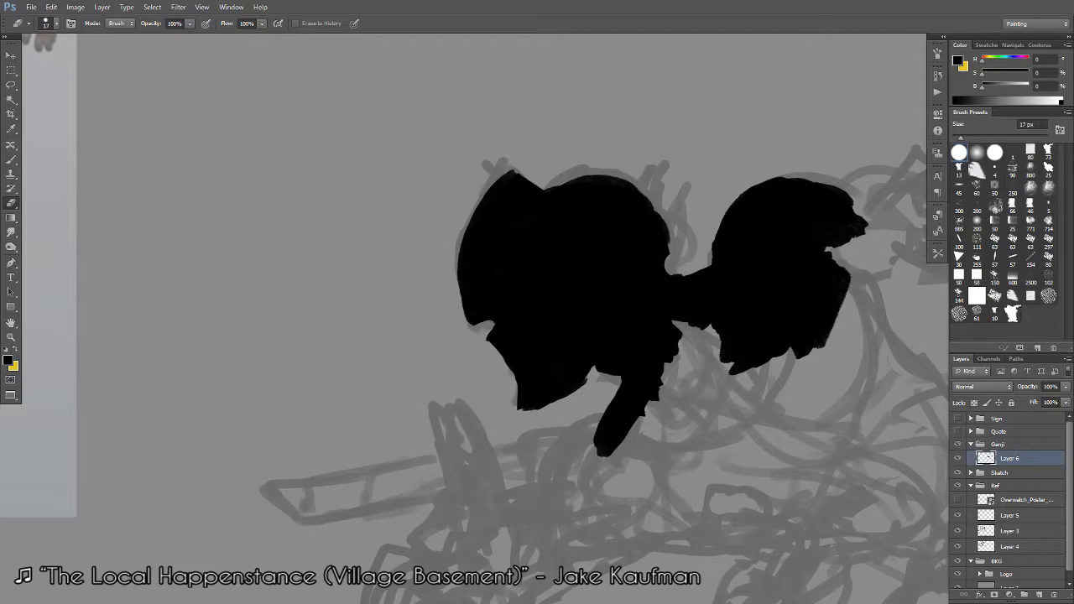
{"action": "key", "text": "b"}
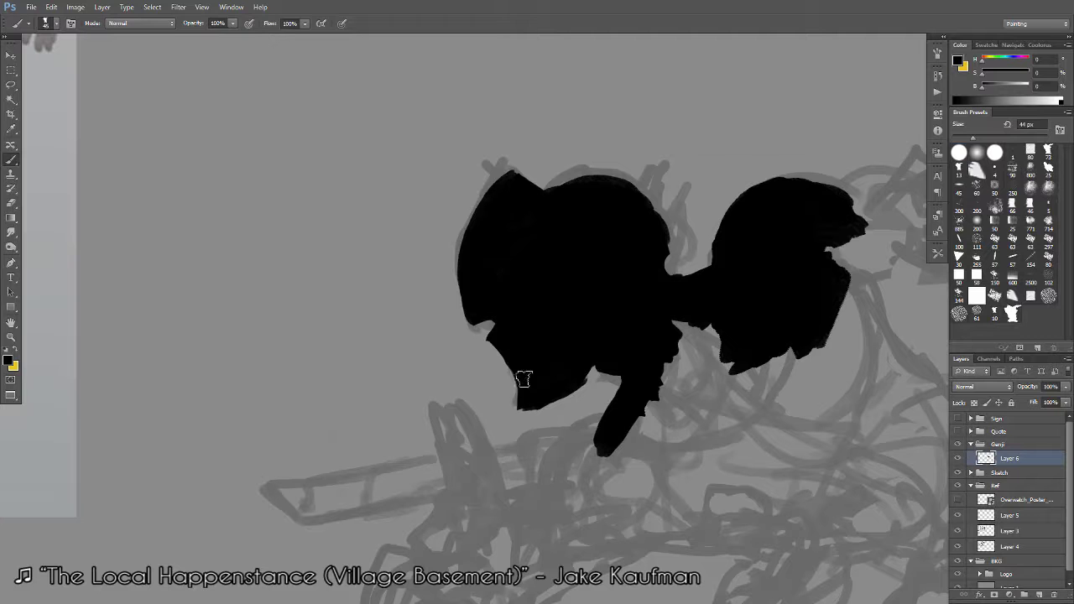
{"action": "key", "text": "e"}
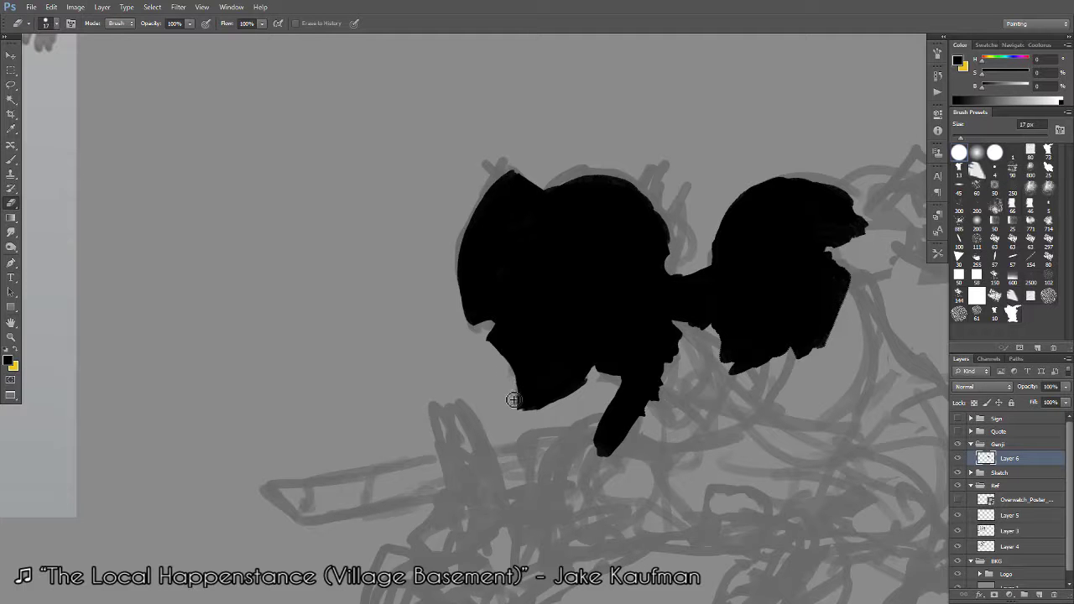
Touch up the head and shoulder shapes, add a pointed crest, then view the whole sketch beside the reference.
{"action": "key", "text": "b"}
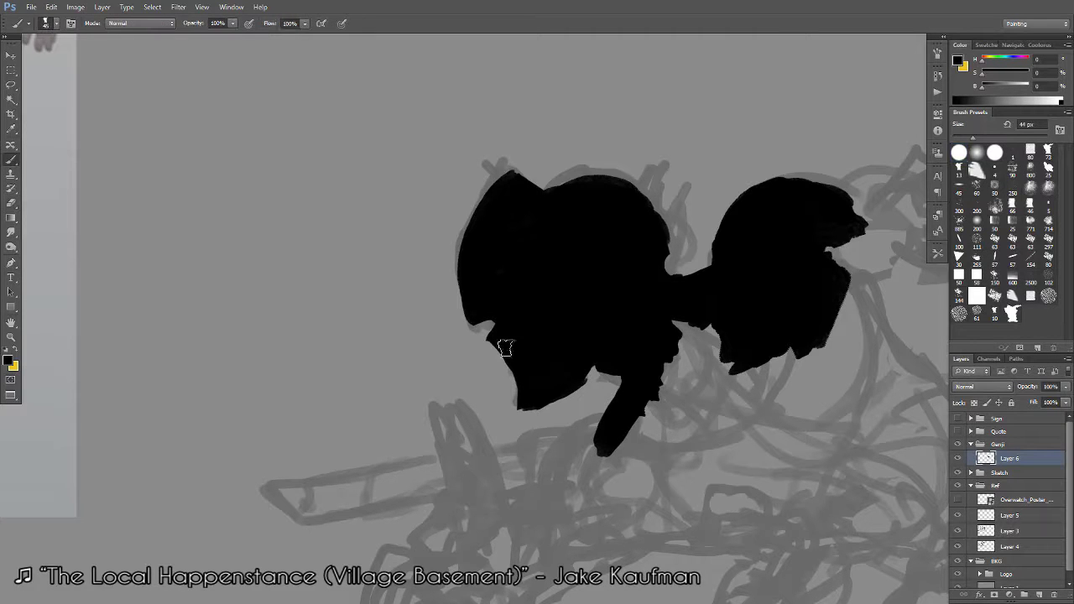
{"action": "scroll", "coordinate": [502, 351], "scroll_direction": "down", "scroll_amount": 3}
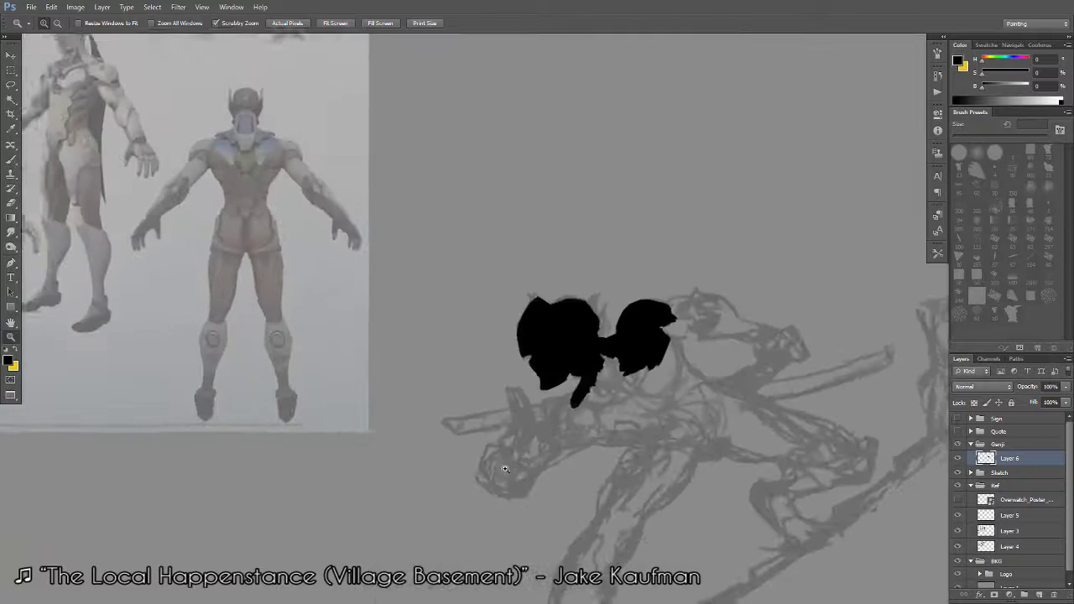
{"action": "scroll", "coordinate": [804, 432], "scroll_direction": "up", "scroll_amount": 2}
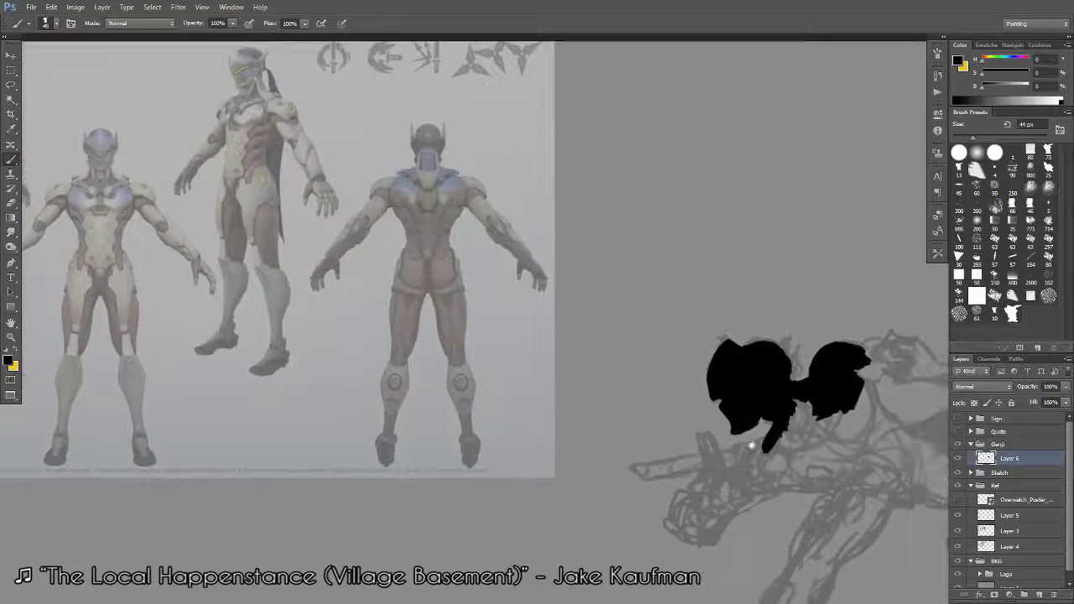
{"action": "scroll", "coordinate": [672, 378], "scroll_direction": "up", "scroll_amount": 3}
{"action": "scroll", "coordinate": [542, 329], "scroll_direction": "up", "scroll_amount": 2}
{"action": "key", "text": "e"}
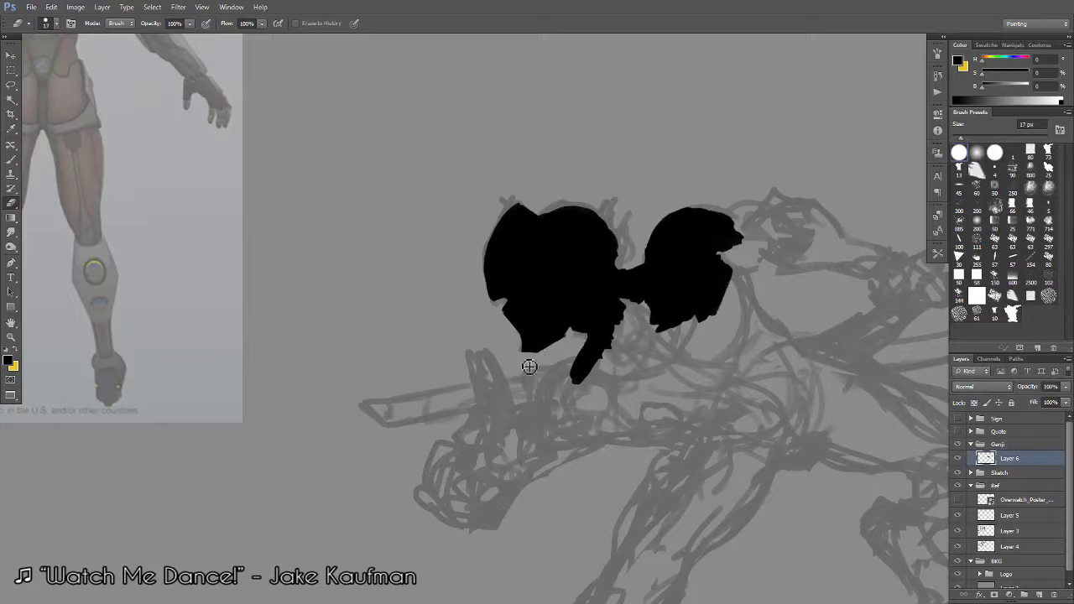
{"action": "key", "text": "b"}
{"action": "key", "text": "b"}
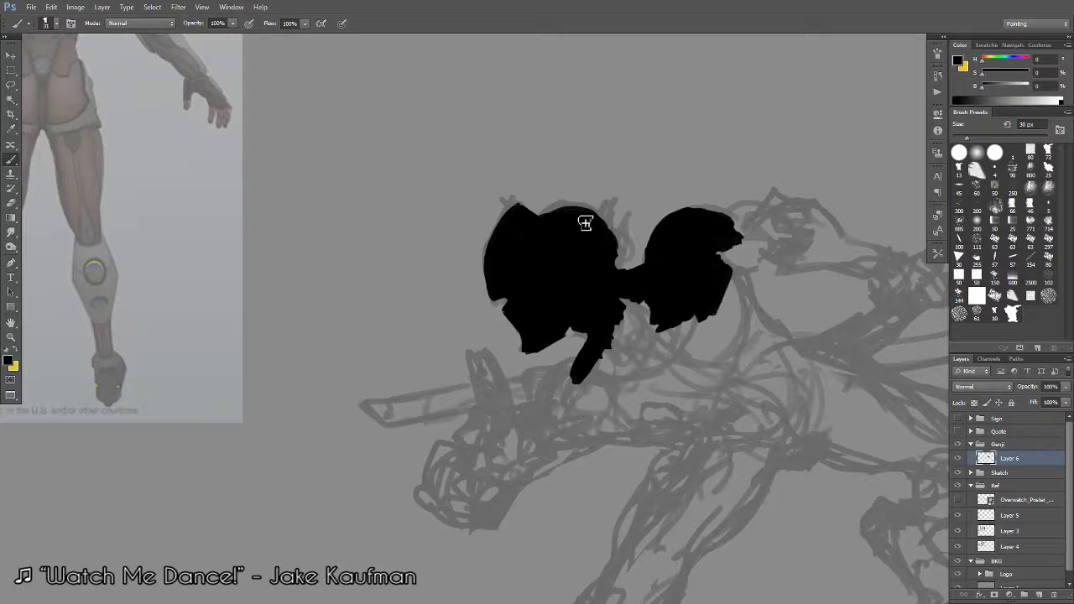
{"action": "scroll", "coordinate": [607, 217], "scroll_direction": "down", "scroll_amount": 3}
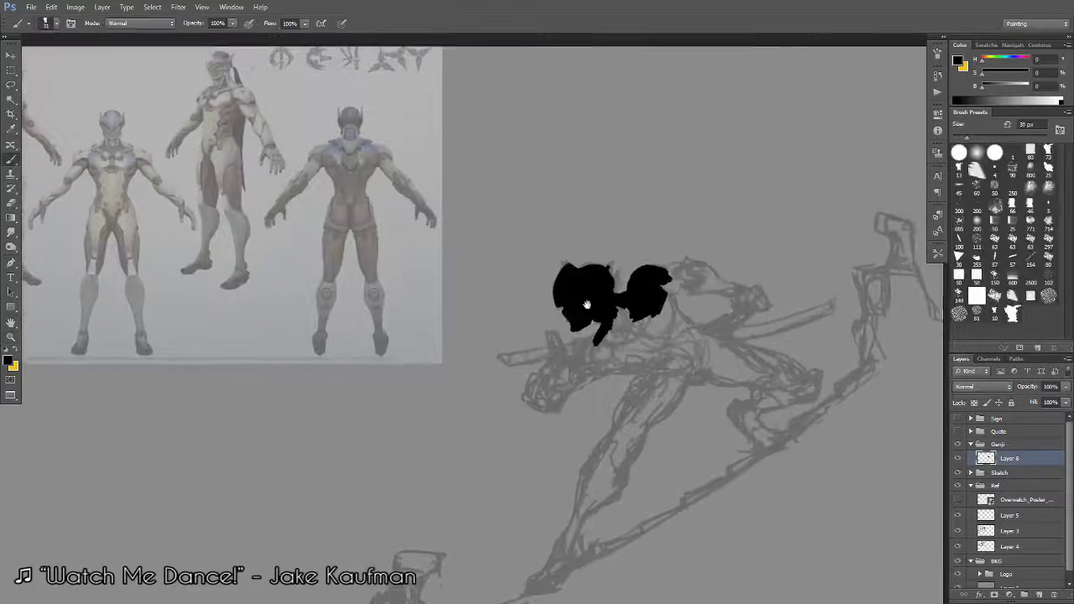
{"action": "scroll", "coordinate": [625, 292], "scroll_direction": "up", "scroll_amount": 2}
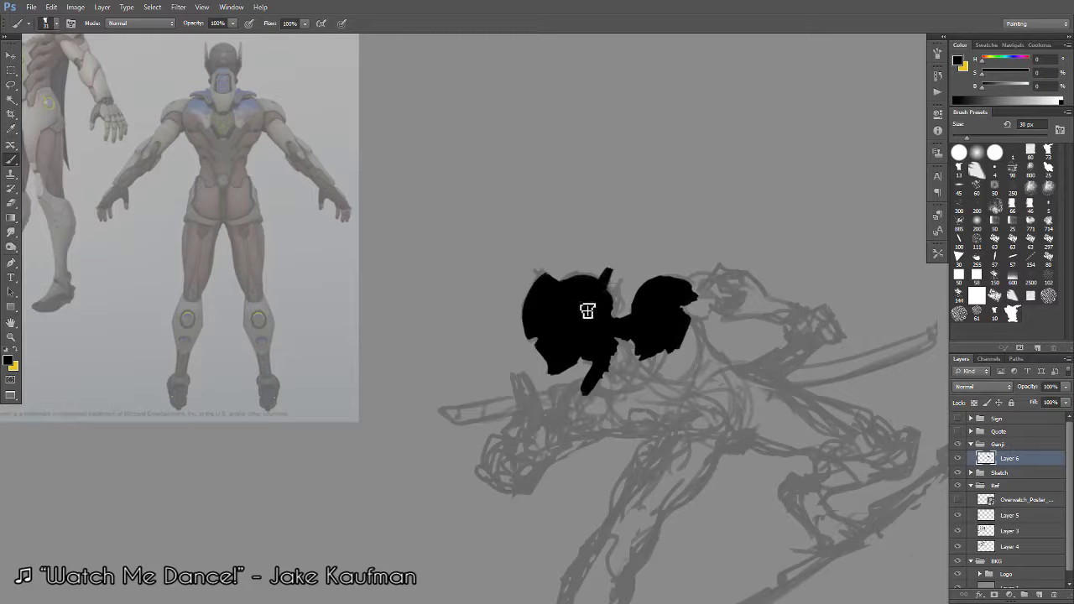
{"action": "mouse_move", "coordinate": [604, 306]}
{"action": "left_mouse_down"}
{"action": "mouse_move", "coordinate": [732, 334]}
{"action": "mouse_move", "coordinate": [730, 318]}
{"action": "mouse_move", "coordinate": [797, 340]}
{"action": "mouse_move", "coordinate": [809, 396]}
{"action": "mouse_move", "coordinate": [688, 403]}
{"action": "mouse_move", "coordinate": [428, 381]}
{"action": "left_mouse_up"}
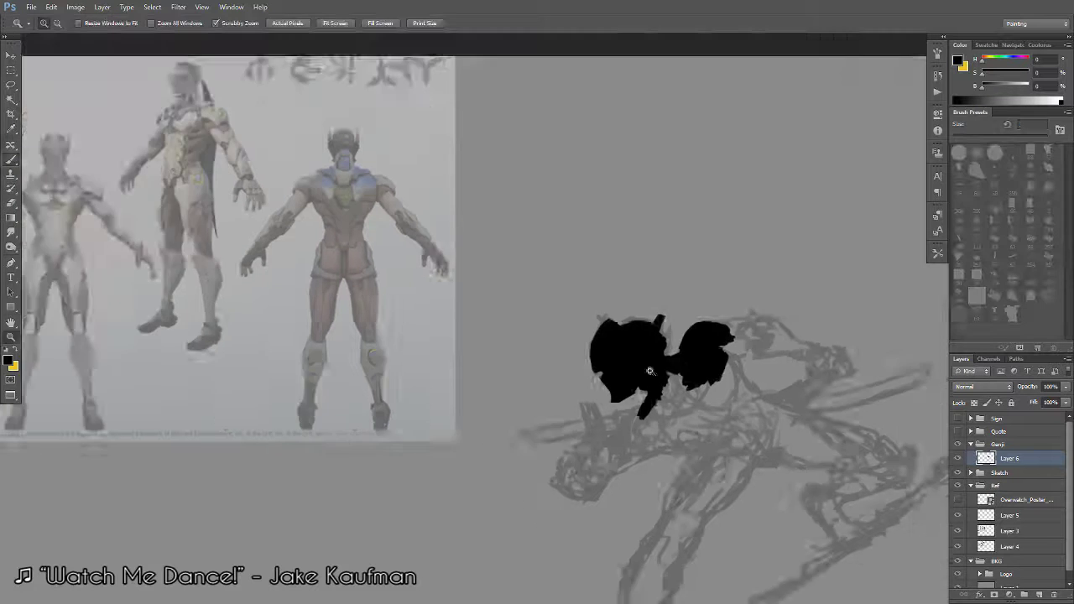
{"action": "left_click_drag", "start_coordinate": [665, 340], "coordinate": [702, 384]}
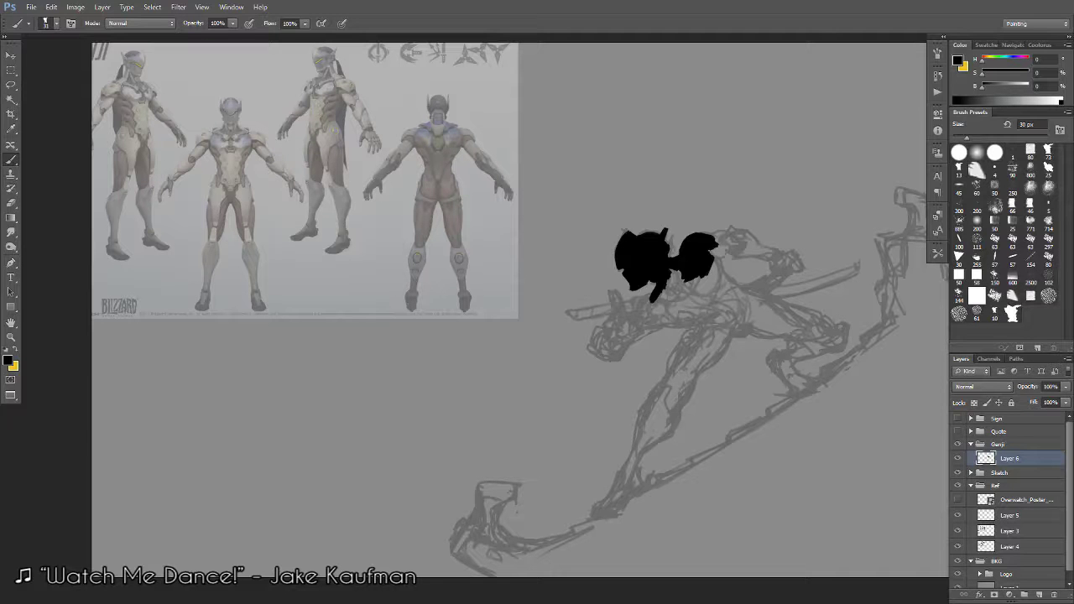
Paste the green-visored helmet close-up as Layer 7, enlarged, mirrored and placed above the silhouette.
{"action": "key", "text": "ctrl+alt+shift+n"}
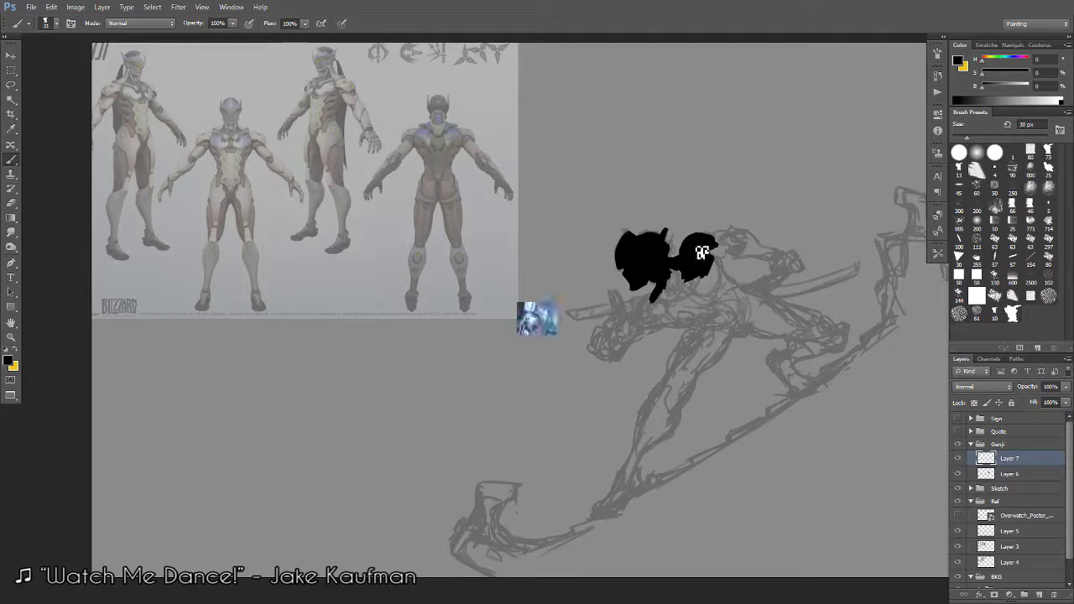
{"action": "key", "text": "ctrl+t"}
{"action": "left_click_drag", "start_coordinate": [559, 303], "coordinate": [596, 271]}
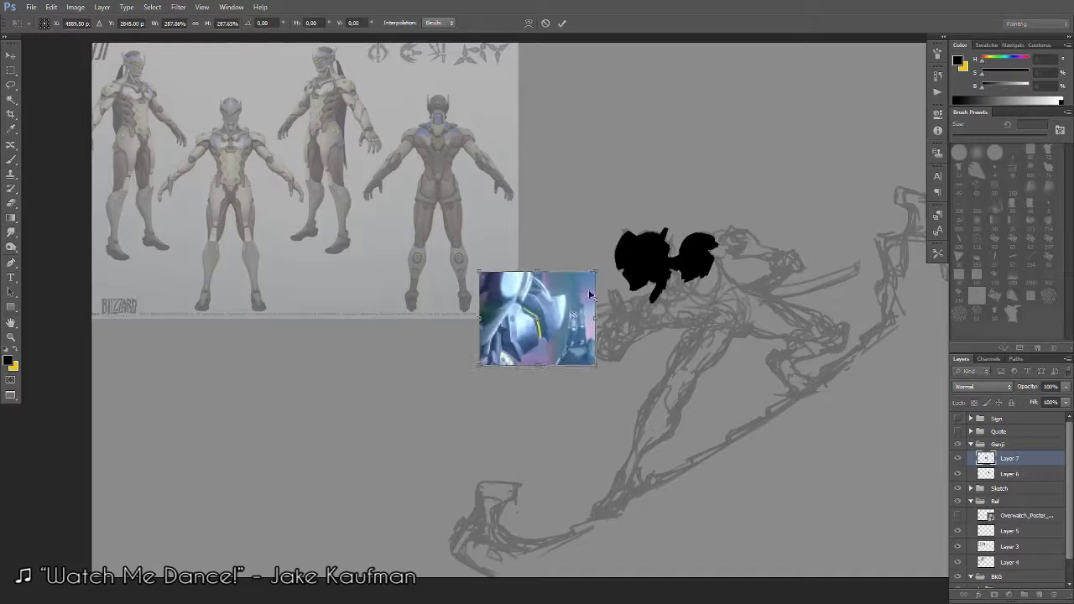
{"action": "right_click", "coordinate": [568, 321]}
{"action": "left_click", "coordinate": [609, 487]}
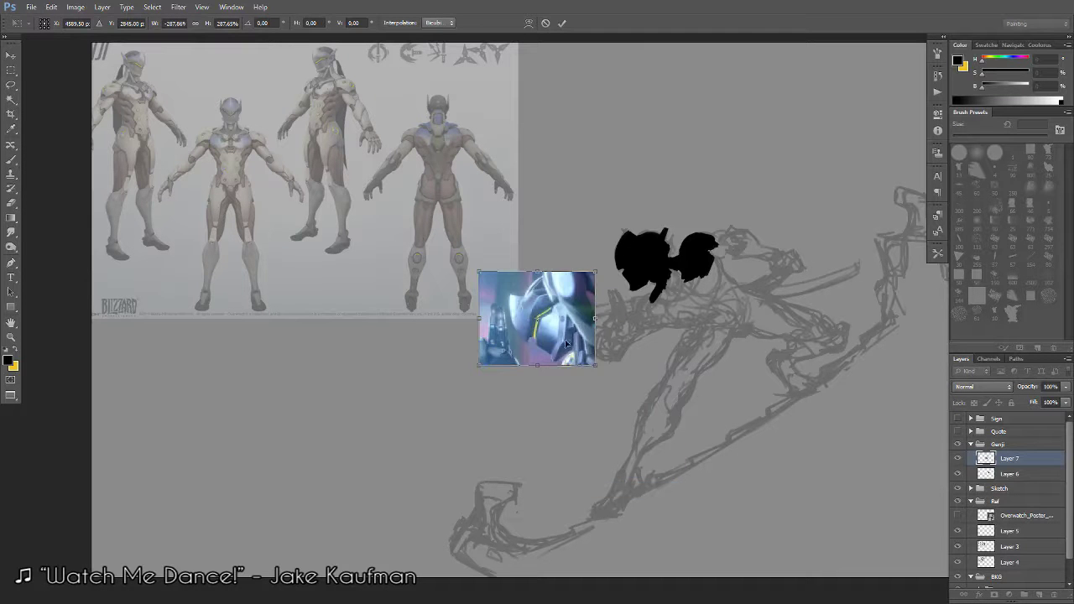
{"action": "left_click_drag", "start_coordinate": [579, 315], "coordinate": [687, 116]}
{"action": "key", "text": "Return"}
{"action": "key", "text": "b"}
{"action": "scroll", "coordinate": [707, 204], "scroll_direction": "up", "scroll_amount": 2}
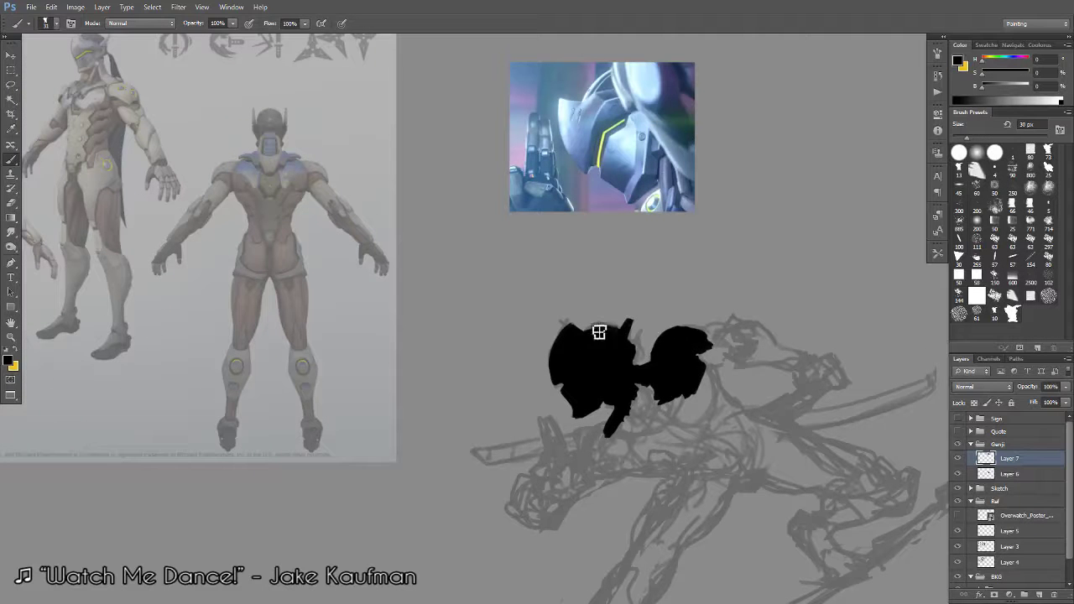
Select Layer 6 as the working layer for the black silhouette brushwork.
{"action": "key", "text": "e"}
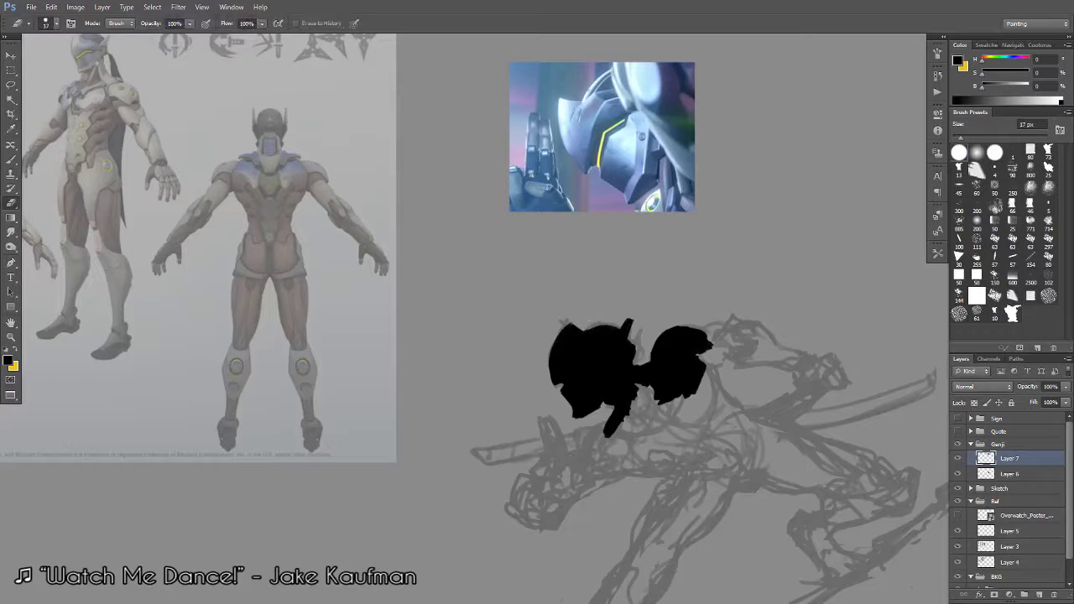
{"action": "left_click", "coordinate": [991, 475]}
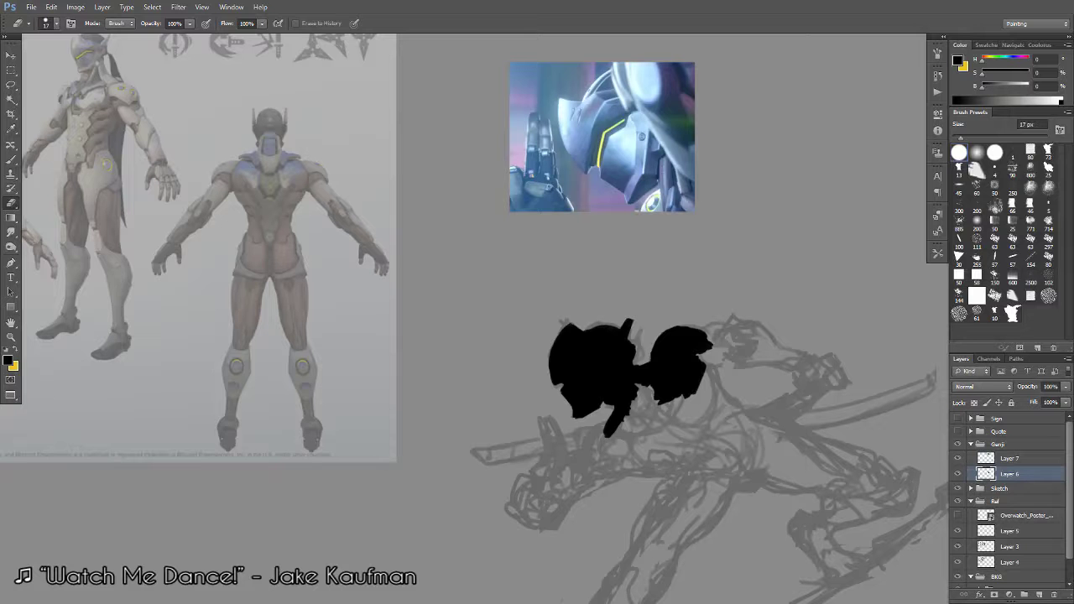
{"action": "key", "text": "b"}
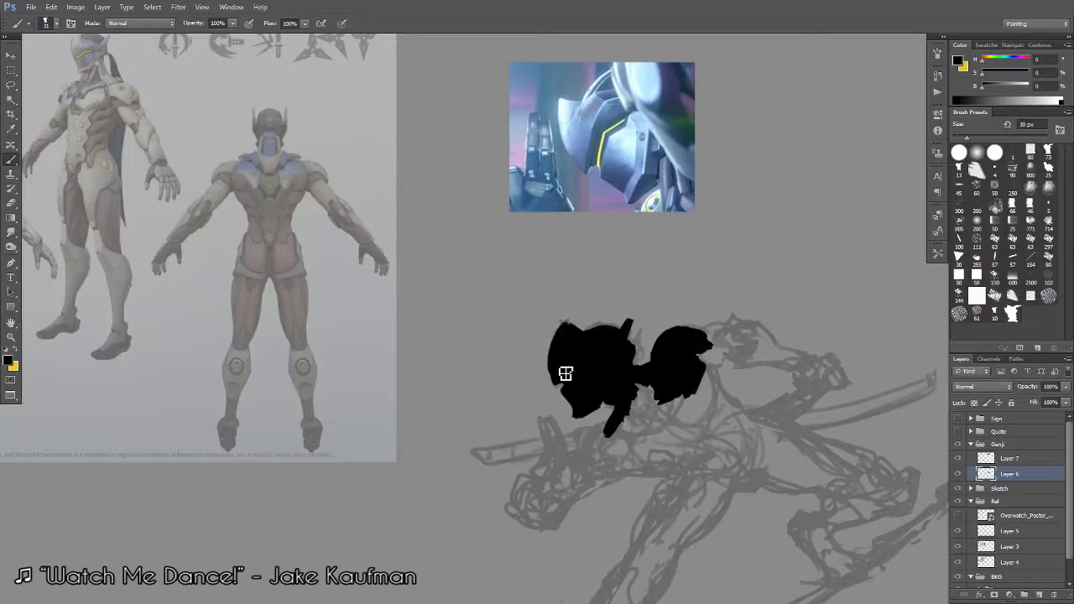
{"action": "scroll", "coordinate": [613, 378], "scroll_direction": "down", "scroll_amount": 5}
{"action": "scroll", "coordinate": [613, 377], "scroll_direction": "up", "scroll_amount": 2}
{"action": "scroll", "coordinate": [612, 378], "scroll_direction": "up", "scroll_amount": 2}
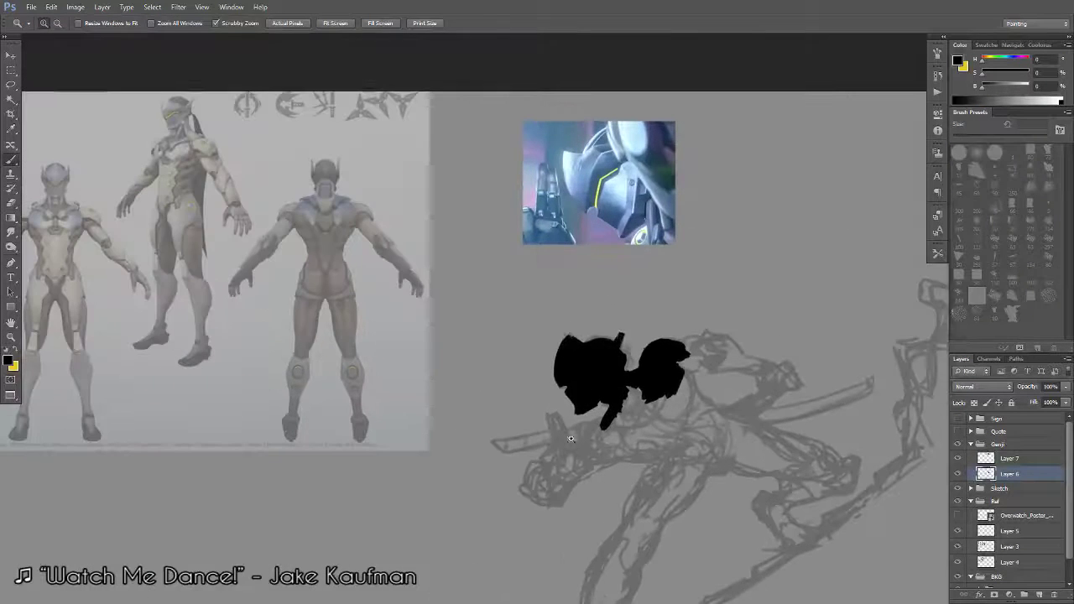
{"action": "scroll", "coordinate": [613, 377], "scroll_direction": "up", "scroll_amount": 1}
{"action": "key", "text": "e"}
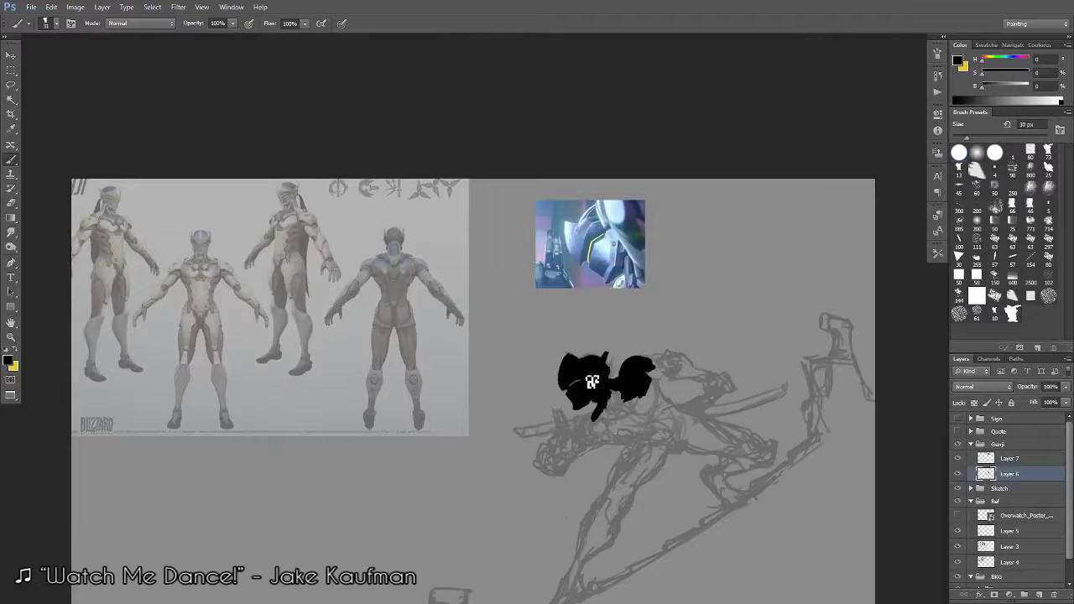
Paint black over the silhouette's right edge and lower-middle gap, adding a thin stroke to its right.
{"action": "scroll", "coordinate": [622, 273], "scroll_direction": "down", "scroll_amount": 3}
{"action": "key", "text": "z"}
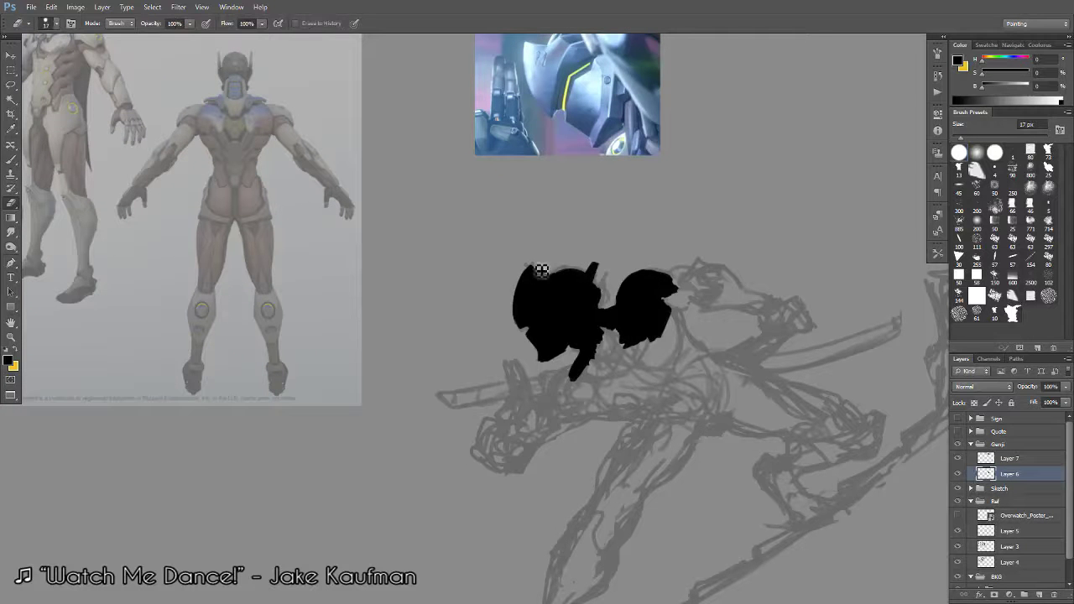
{"action": "key", "text": "b"}
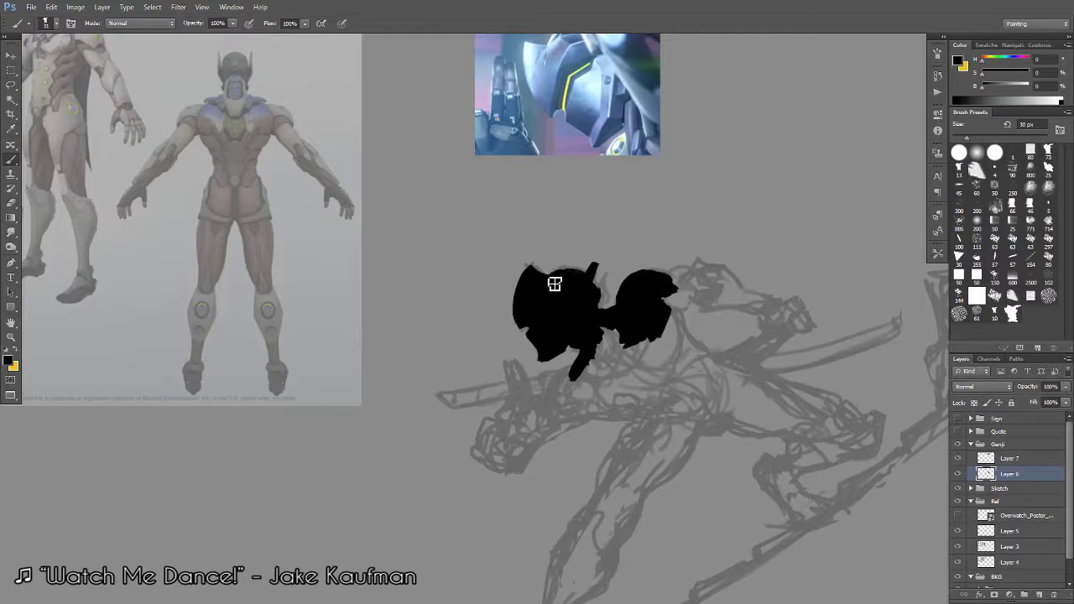
{"action": "left_click_drag", "start_coordinate": [643, 345], "coordinate": [663, 278]}
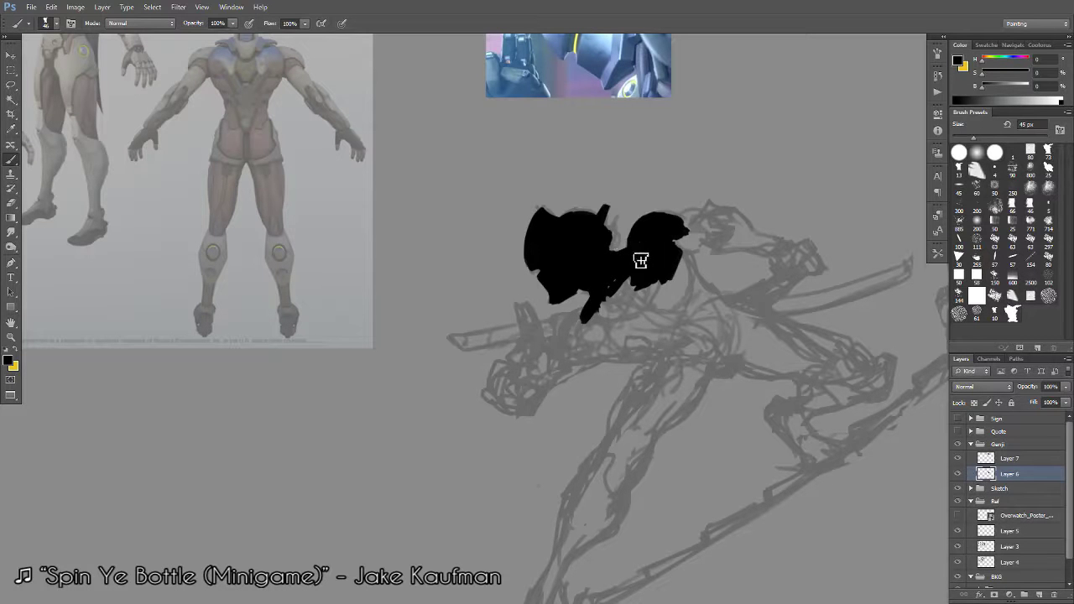
{"action": "left_click_drag", "start_coordinate": [648, 237], "coordinate": [654, 233]}
{"action": "left_click_drag", "start_coordinate": [647, 244], "coordinate": [637, 318]}
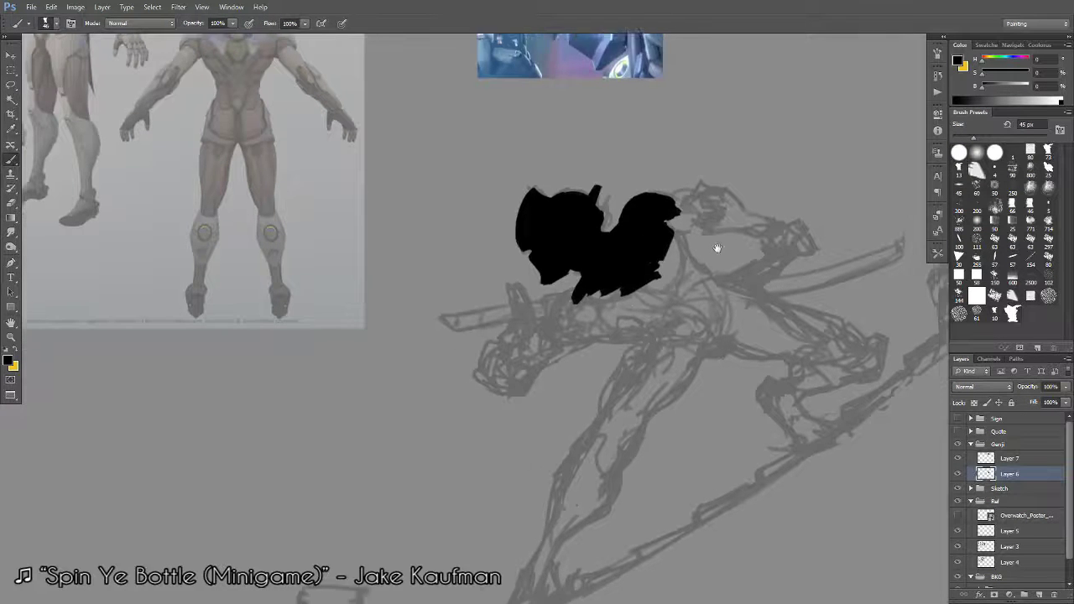
{"action": "mouse_move", "coordinate": [687, 251]}
{"action": "left_mouse_down"}
{"action": "mouse_move", "coordinate": [679, 195]}
{"action": "mouse_move", "coordinate": [688, 220]}
{"action": "mouse_move", "coordinate": [835, 356]}
{"action": "left_mouse_up"}
Extend black paint down the silhouette's right edge and reset the canvas rotation to straight.
{"action": "scroll", "coordinate": [834, 356], "scroll_direction": "down", "scroll_amount": 1}
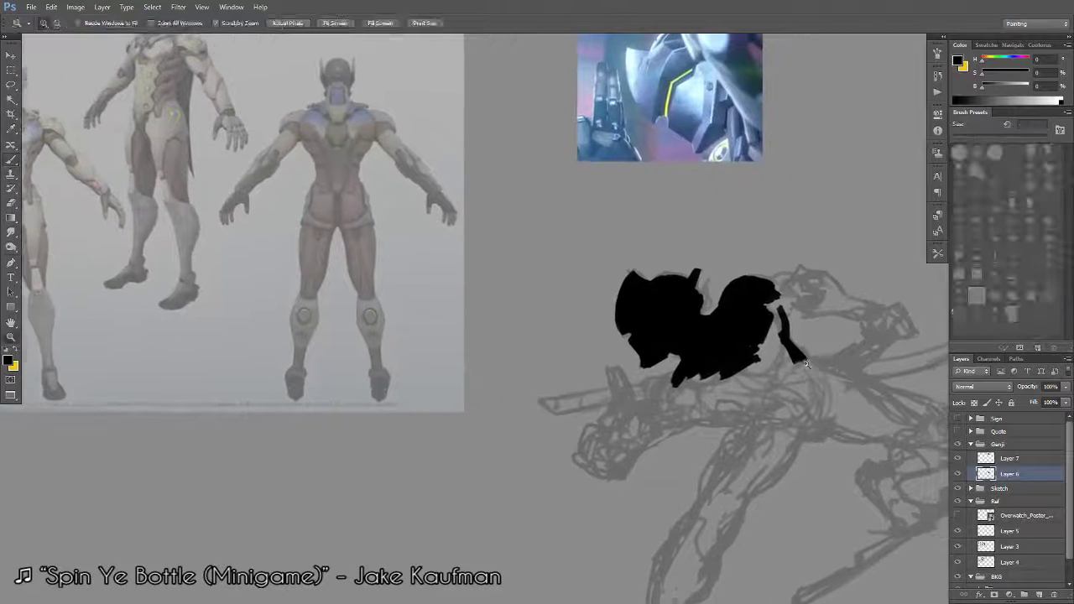
{"action": "scroll", "coordinate": [834, 355], "scroll_direction": "down", "scroll_amount": 1}
{"action": "mouse_move", "coordinate": [796, 340]}
{"action": "left_mouse_down"}
{"action": "mouse_move", "coordinate": [814, 394]}
{"action": "mouse_move", "coordinate": [802, 394]}
{"action": "mouse_move", "coordinate": [783, 319]}
{"action": "mouse_move", "coordinate": [799, 336]}
{"action": "left_mouse_up"}
{"action": "key", "text": "e"}
{"action": "key", "text": "b"}
{"action": "key", "text": "e"}
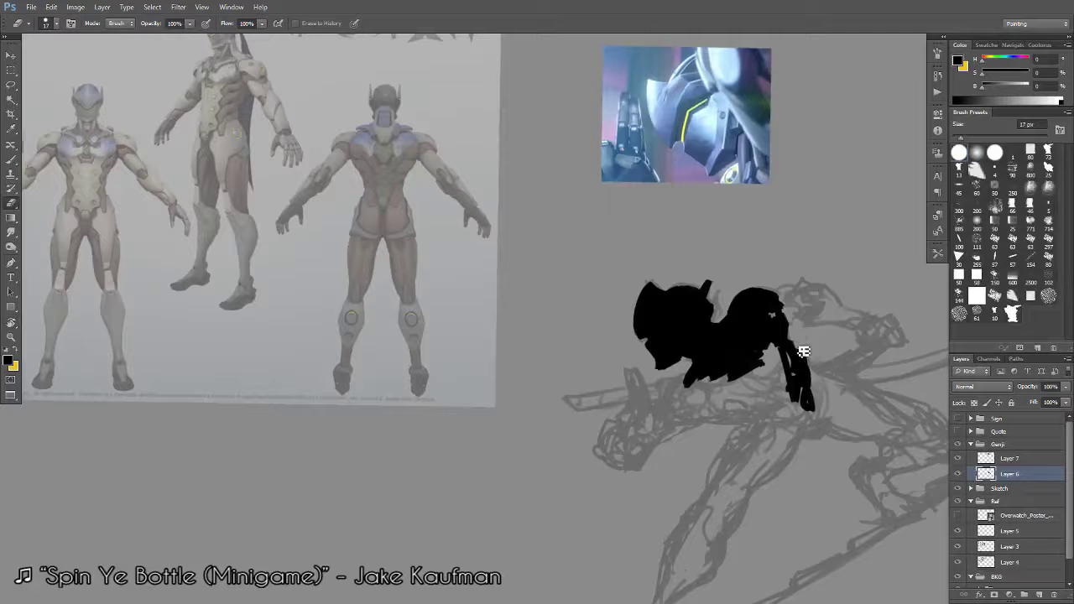
{"action": "key", "text": "b"}
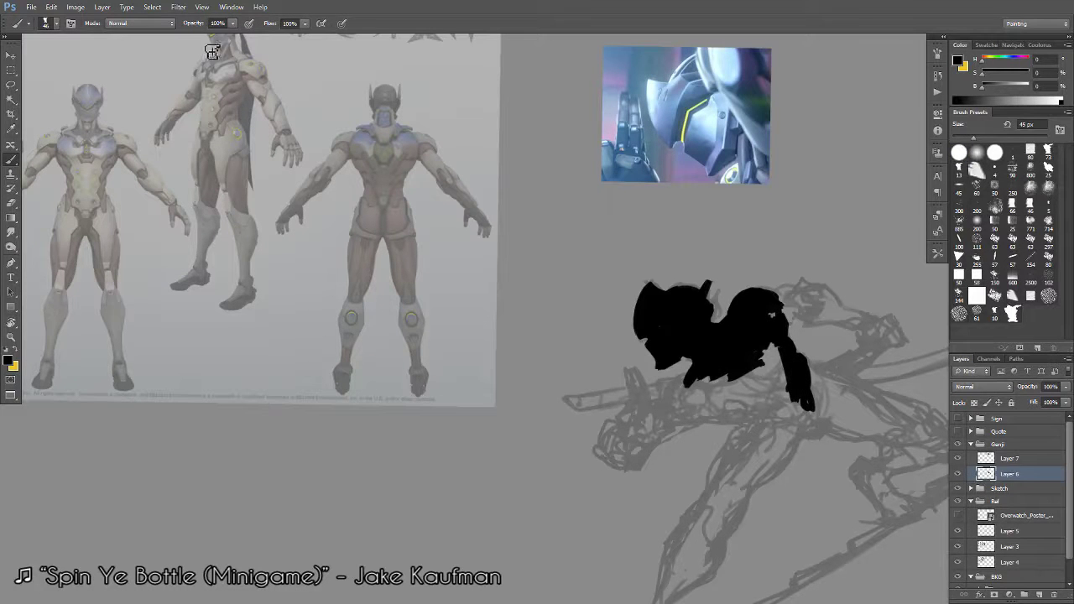
{"action": "key", "text": "r"}
{"action": "left_click", "coordinate": [147, 24]}
{"action": "key", "text": "b"}
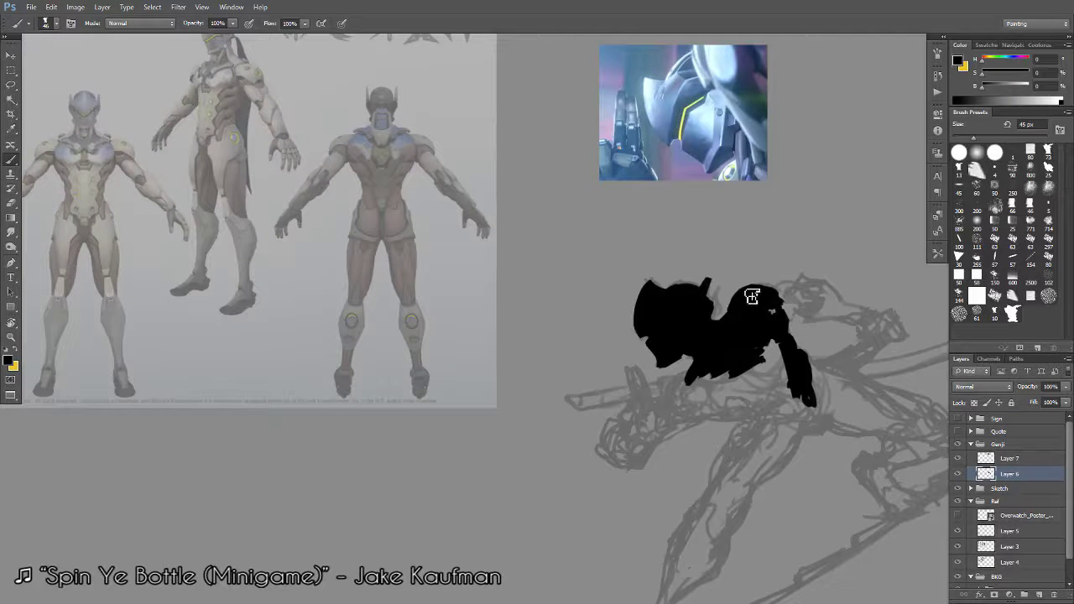
Build up the silhouette's top right and paint the outstretched arm extending rightward.
{"action": "left_click_drag", "start_coordinate": [777, 301], "coordinate": [794, 294]}
{"action": "left_click_drag", "start_coordinate": [789, 312], "coordinate": [773, 318]}
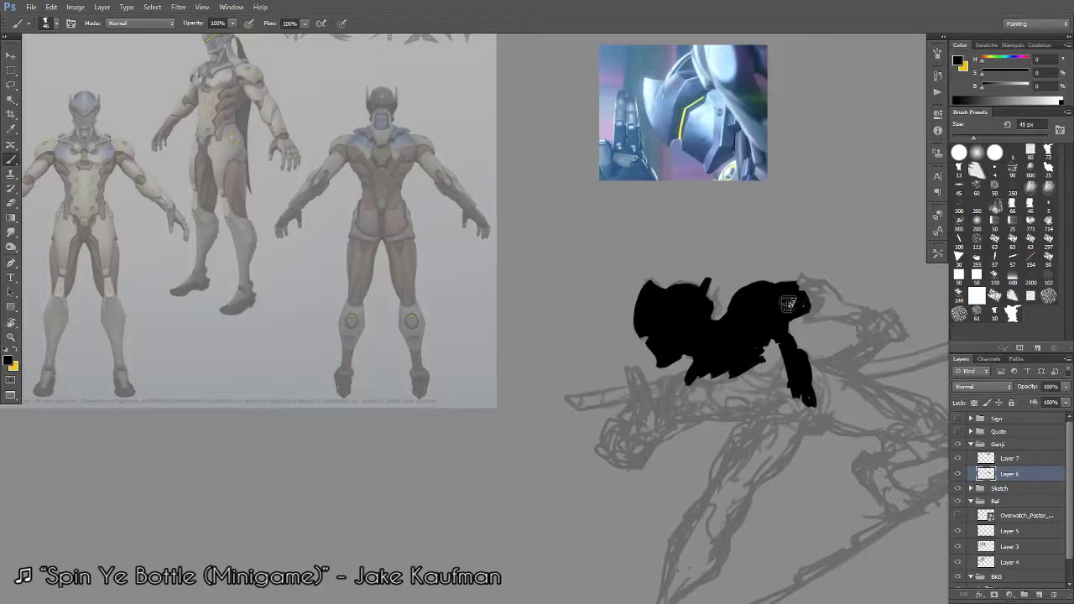
{"action": "key", "text": "z"}
{"action": "mouse_move", "coordinate": [781, 312]}
{"action": "left_mouse_down"}
{"action": "mouse_move", "coordinate": [712, 363]}
{"action": "mouse_move", "coordinate": [763, 243]}
{"action": "mouse_move", "coordinate": [773, 227]}
{"action": "mouse_move", "coordinate": [780, 235]}
{"action": "mouse_move", "coordinate": [764, 248]}
{"action": "mouse_move", "coordinate": [733, 242]}
{"action": "left_mouse_up"}
{"action": "key", "text": "b"}
{"action": "key", "text": "z"}
{"action": "key", "text": "b"}
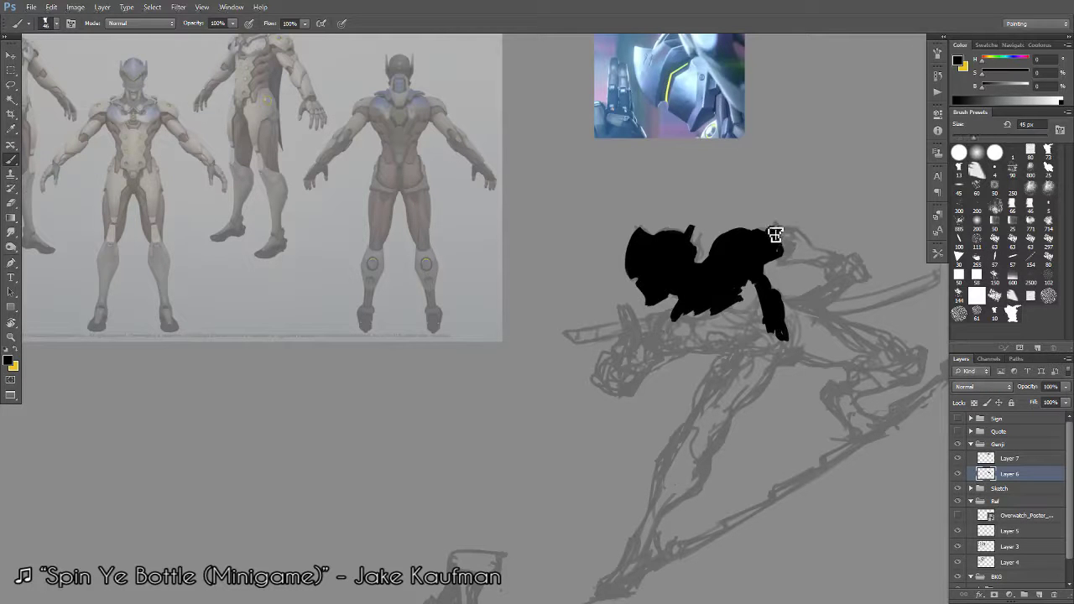
{"action": "left_click_drag", "start_coordinate": [800, 236], "coordinate": [809, 254]}
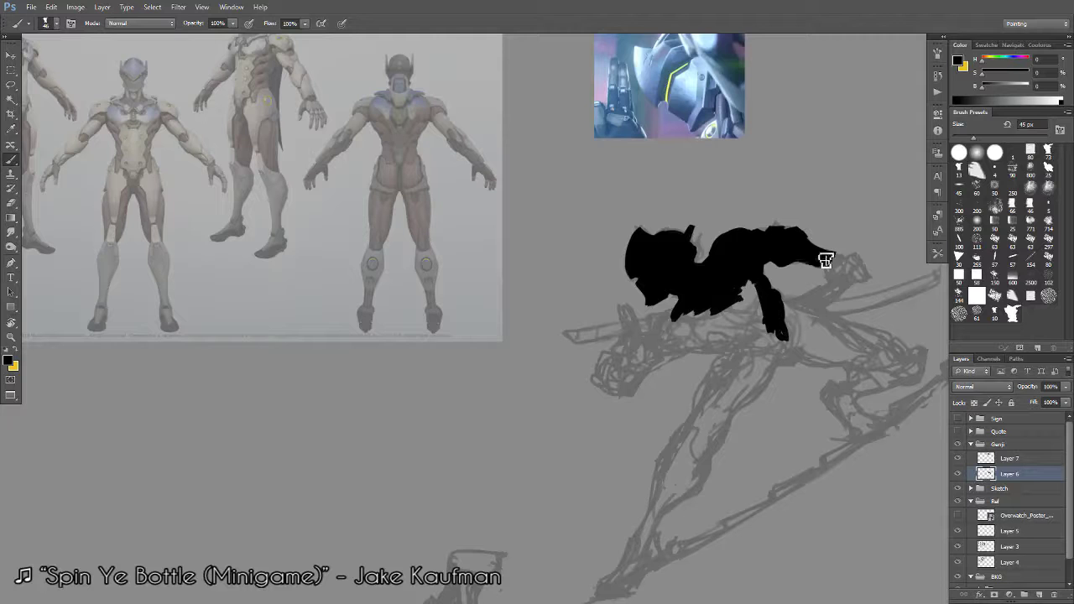
{"action": "key", "text": "e"}
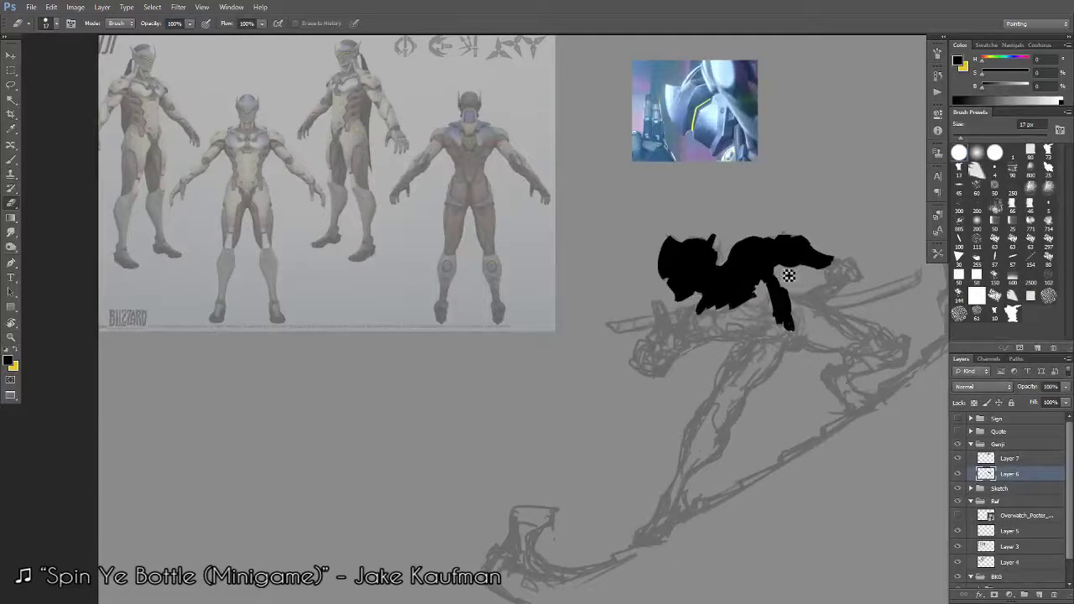
{"action": "key", "text": "b"}
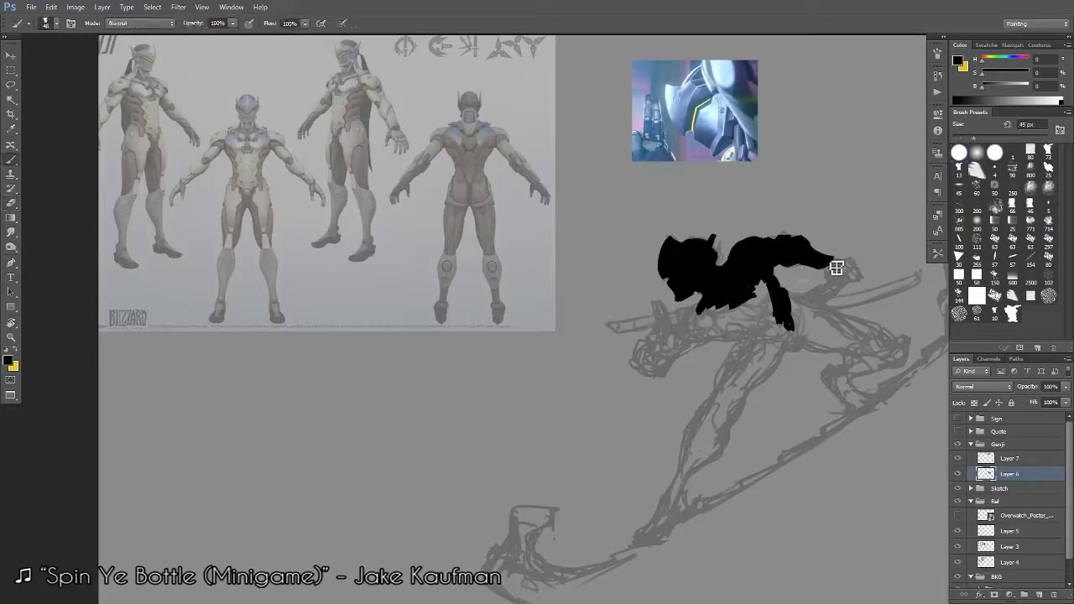
{"action": "left_click_drag", "start_coordinate": [827, 281], "coordinate": [757, 264]}
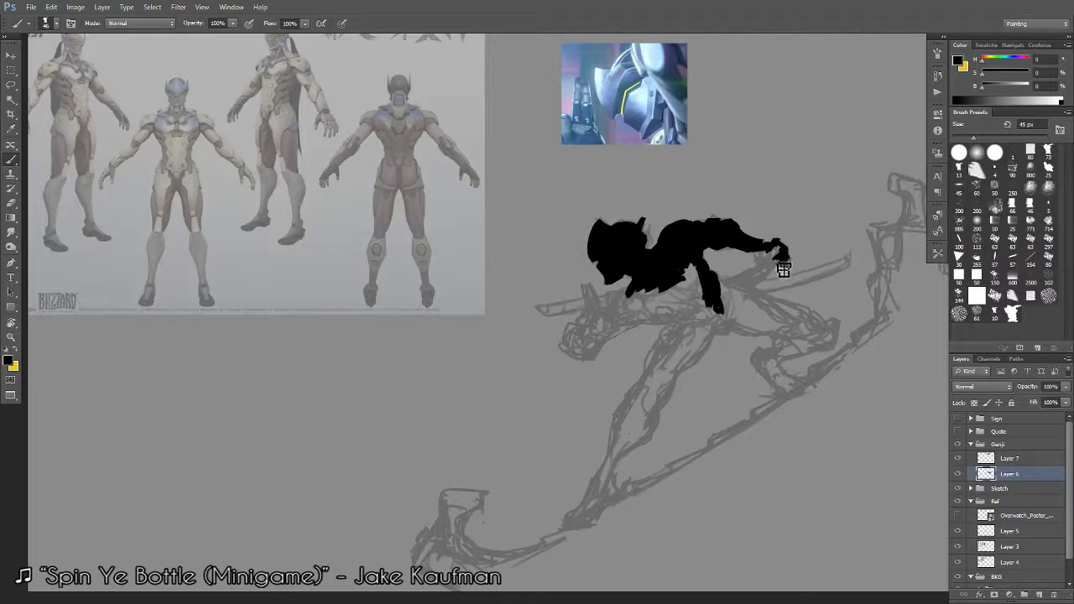
Shrink the eraser to 12 px and carve detail strokes into the black hand.
{"action": "scroll", "coordinate": [787, 256], "scroll_direction": "up", "scroll_amount": 3}
{"action": "left_click_drag", "start_coordinate": [786, 246], "coordinate": [787, 252]}
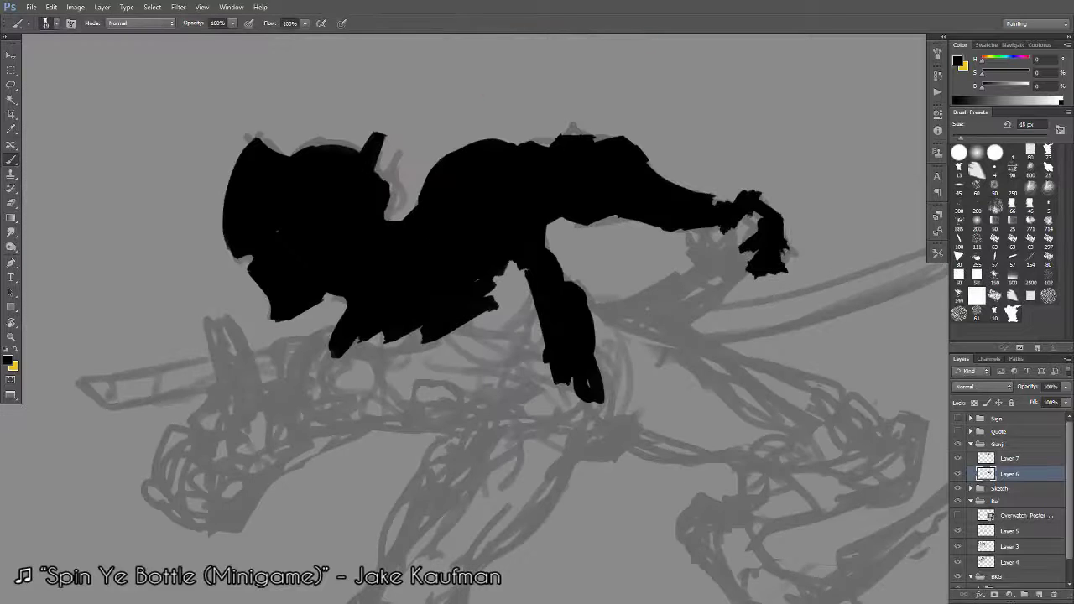
{"action": "key", "text": "e"}
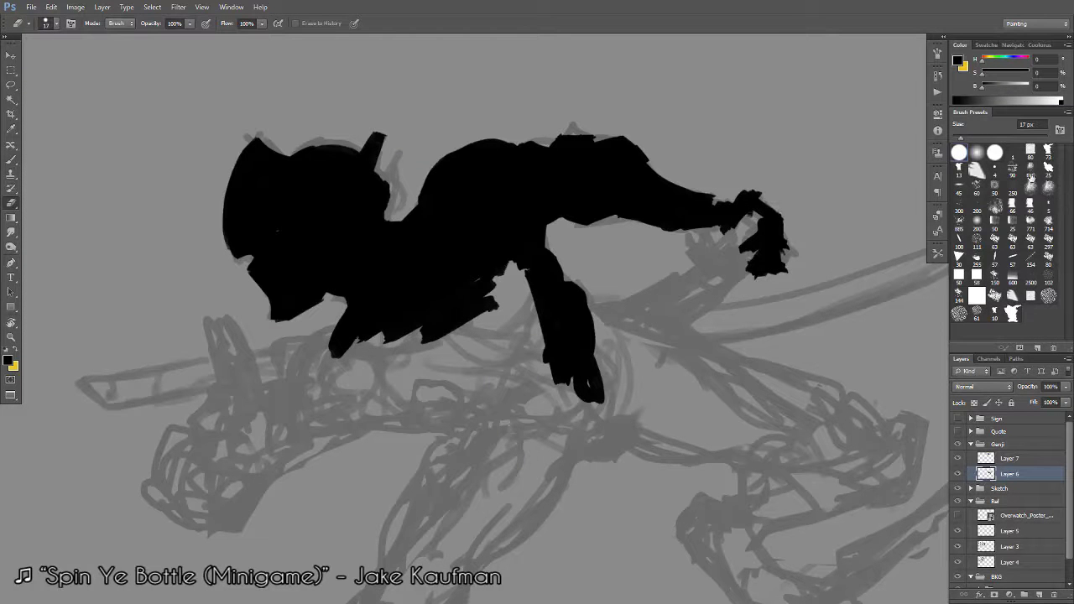
{"action": "left_click", "coordinate": [1047, 151]}
{"action": "left_click_drag", "start_coordinate": [766, 194], "coordinate": [755, 191]}
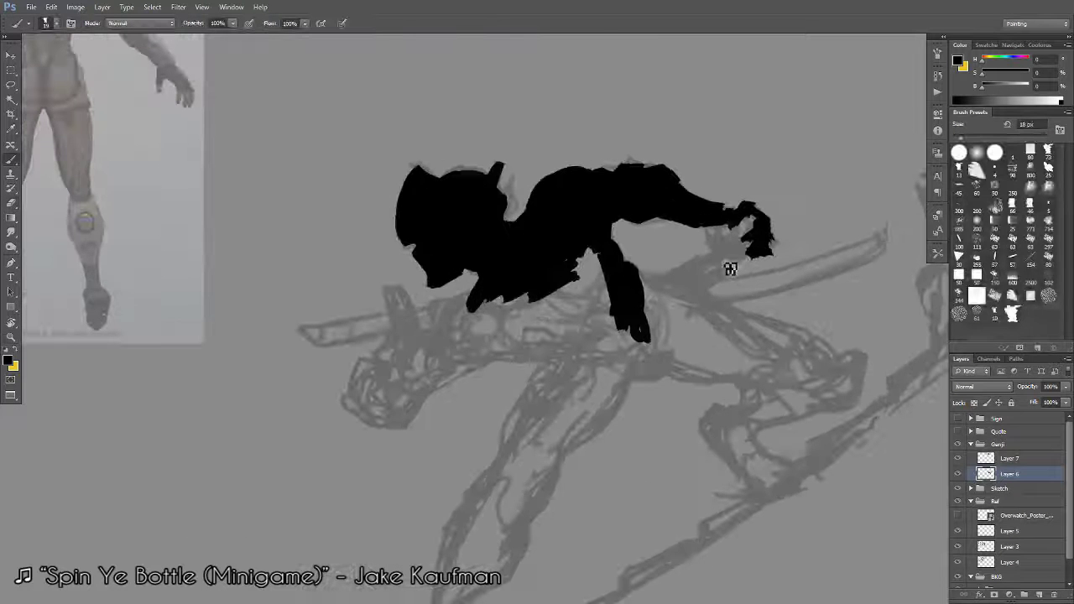
{"action": "mouse_move", "coordinate": [733, 237]}
{"action": "left_mouse_down"}
{"action": "mouse_move", "coordinate": [743, 228]}
{"action": "mouse_move", "coordinate": [762, 243]}
{"action": "mouse_move", "coordinate": [740, 278]}
{"action": "mouse_move", "coordinate": [733, 266]}
{"action": "mouse_move", "coordinate": [755, 247]}
{"action": "mouse_move", "coordinate": [719, 240]}
{"action": "mouse_move", "coordinate": [726, 269]}
{"action": "left_mouse_up"}
{"action": "key", "text": "bracketleft"}
{"action": "key", "text": "bracketleft"}
{"action": "key", "text": "bracketleft"}
Zoom in on the hand and alternate erasing and painting to shape a notched fist.
{"action": "scroll", "coordinate": [740, 242], "scroll_direction": "down", "scroll_amount": 5}
{"action": "scroll", "coordinate": [745, 241], "scroll_direction": "up", "scroll_amount": 3}
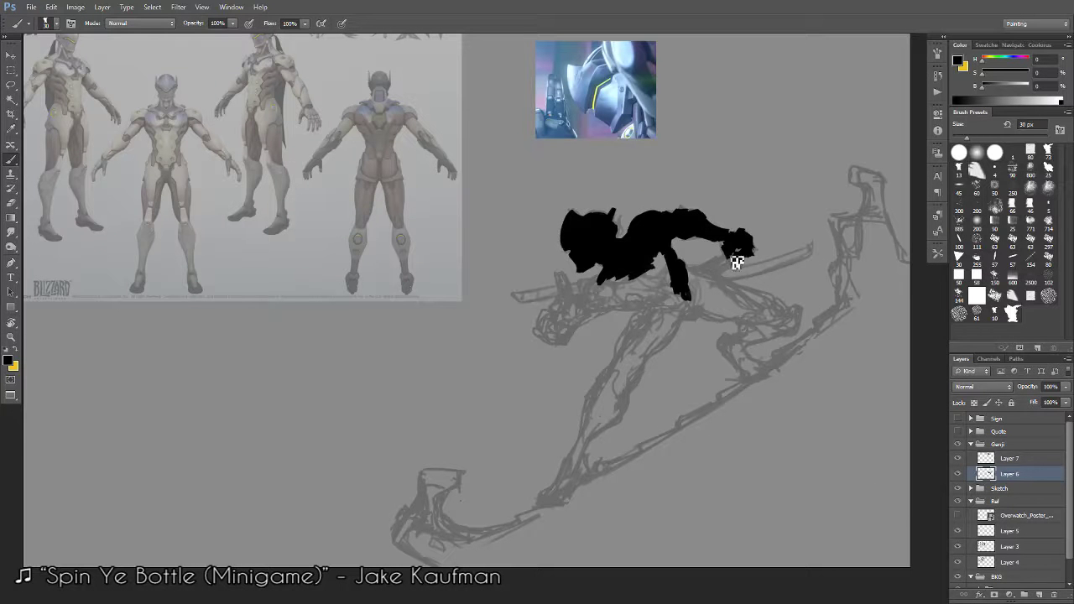
{"action": "key", "text": "e"}
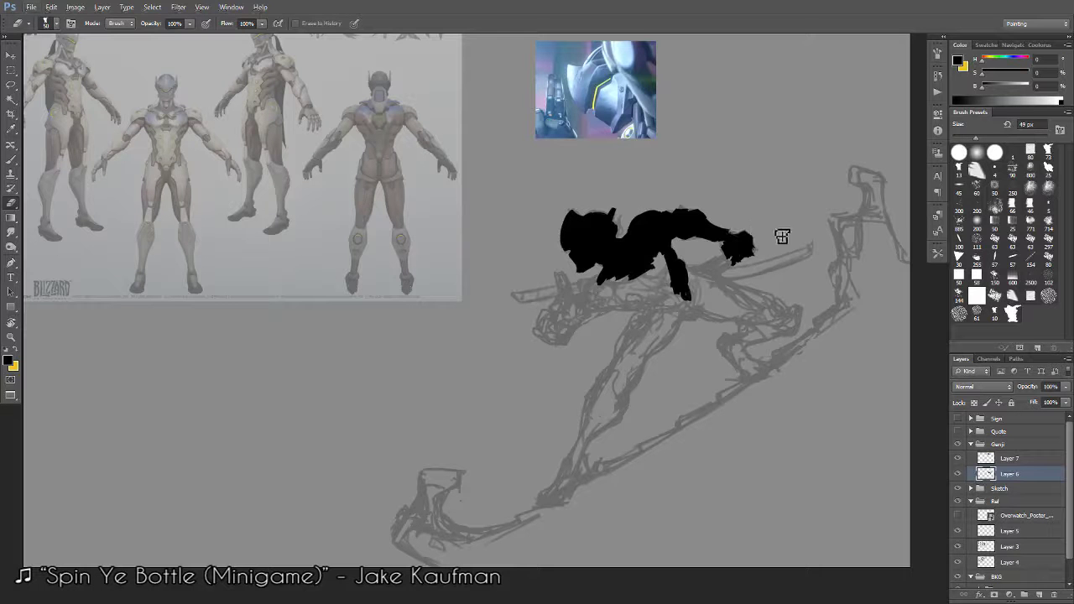
{"action": "left_click", "coordinate": [758, 251], "text": "ctrl"}
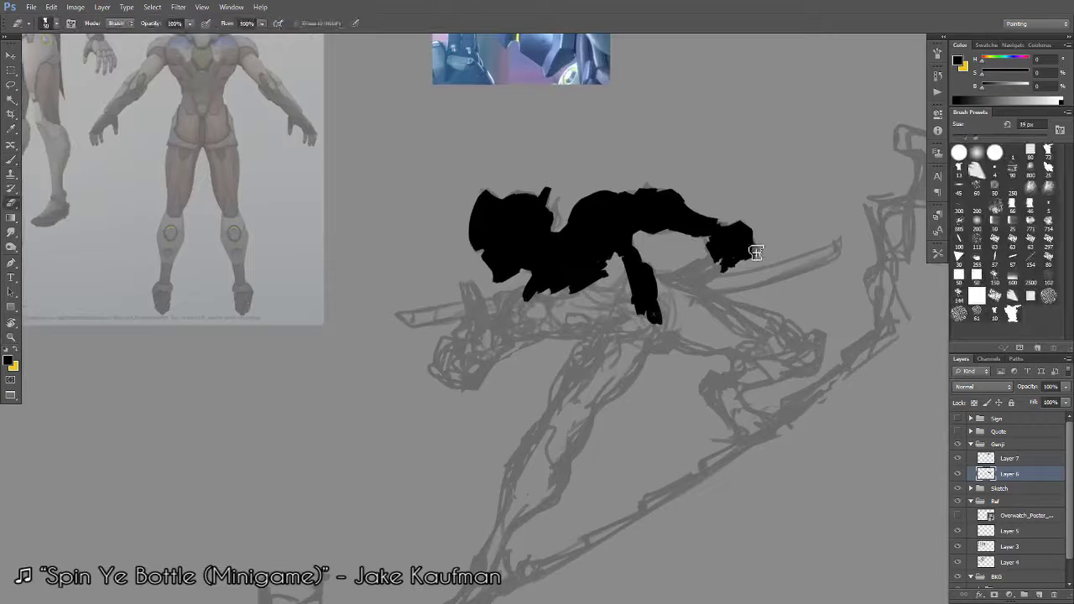
{"action": "key", "text": "b"}
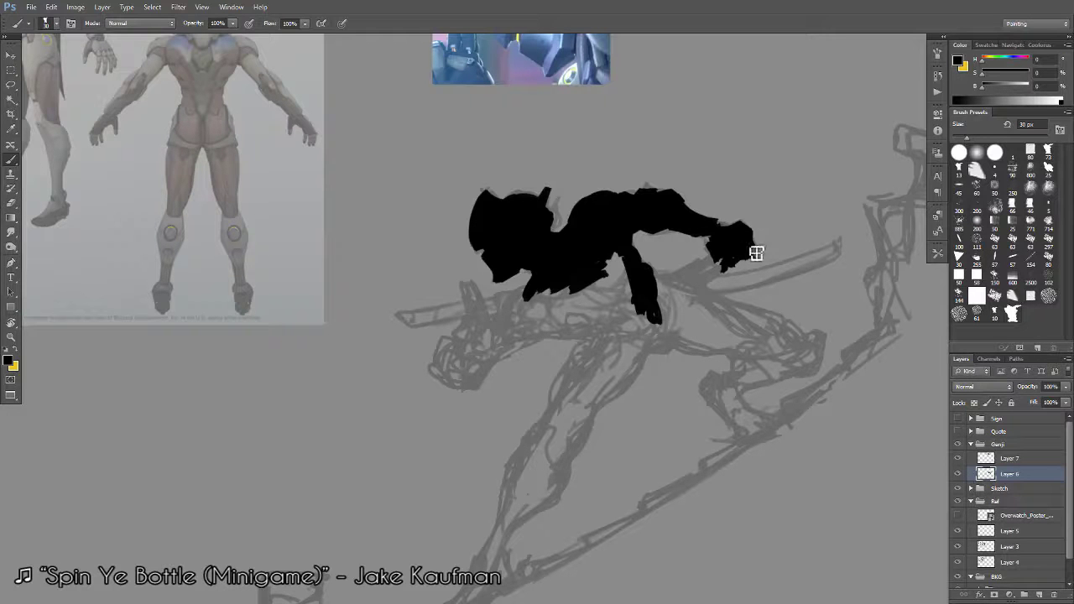
{"action": "key", "text": "e"}
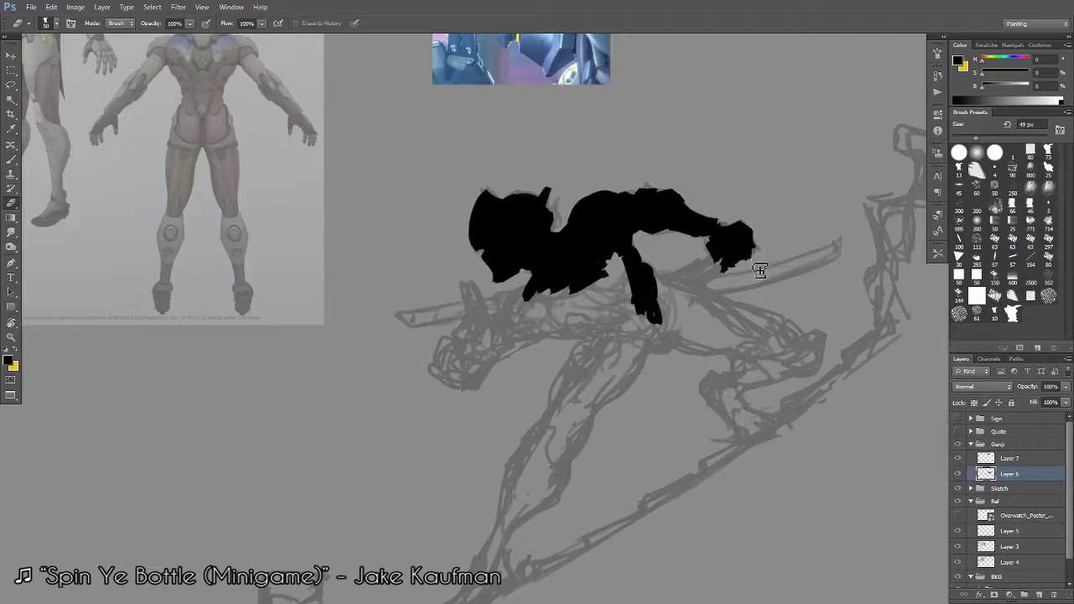
{"action": "key", "text": "b"}
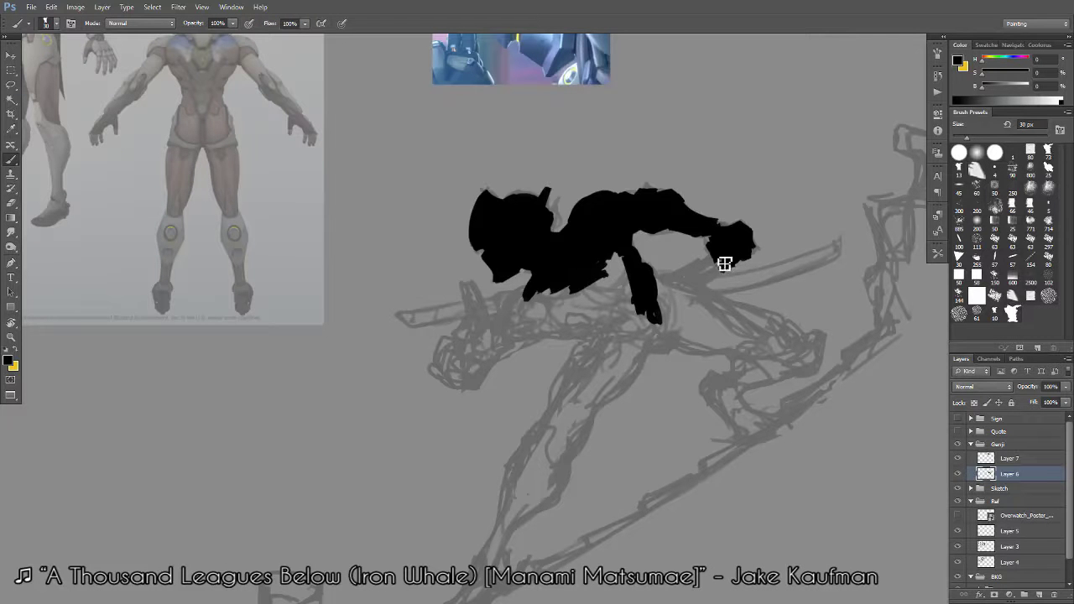
Paint a long black limb from the torso down-right, ending in a blocky end shape.
{"action": "key", "text": "ctrl+minus"}
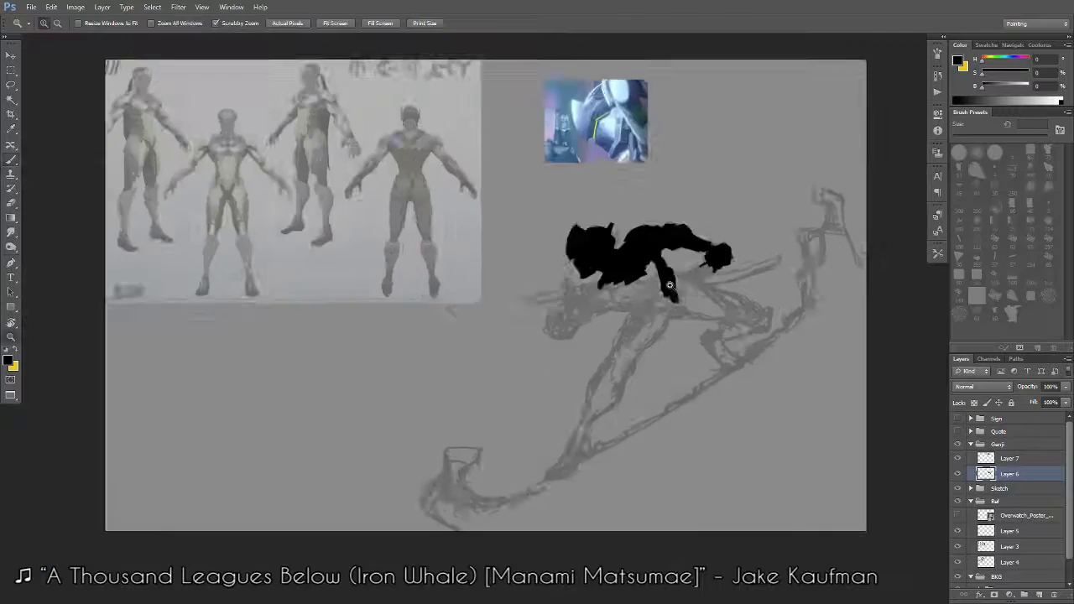
{"action": "scroll", "coordinate": [665, 289], "scroll_direction": "up", "scroll_amount": 2}
{"action": "mouse_move", "coordinate": [718, 274]}
{"action": "left_mouse_down"}
{"action": "mouse_move", "coordinate": [735, 223]}
{"action": "mouse_move", "coordinate": [719, 202]}
{"action": "mouse_move", "coordinate": [740, 206]}
{"action": "left_mouse_up"}
{"action": "key", "text": "e"}
{"action": "key", "text": "b"}
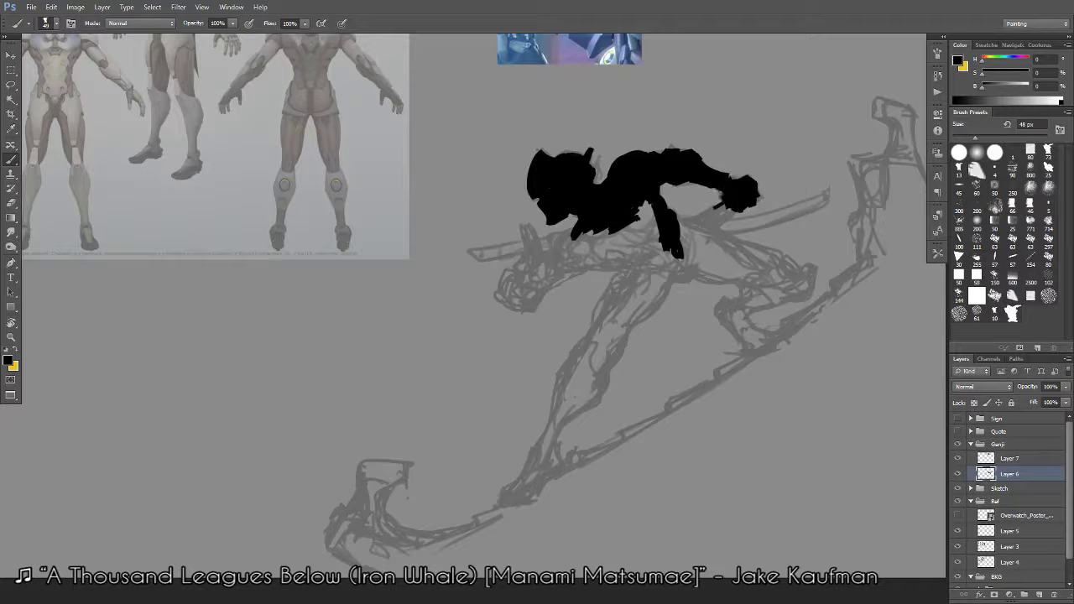
{"action": "scroll", "coordinate": [722, 225], "scroll_direction": "down", "scroll_amount": 1}
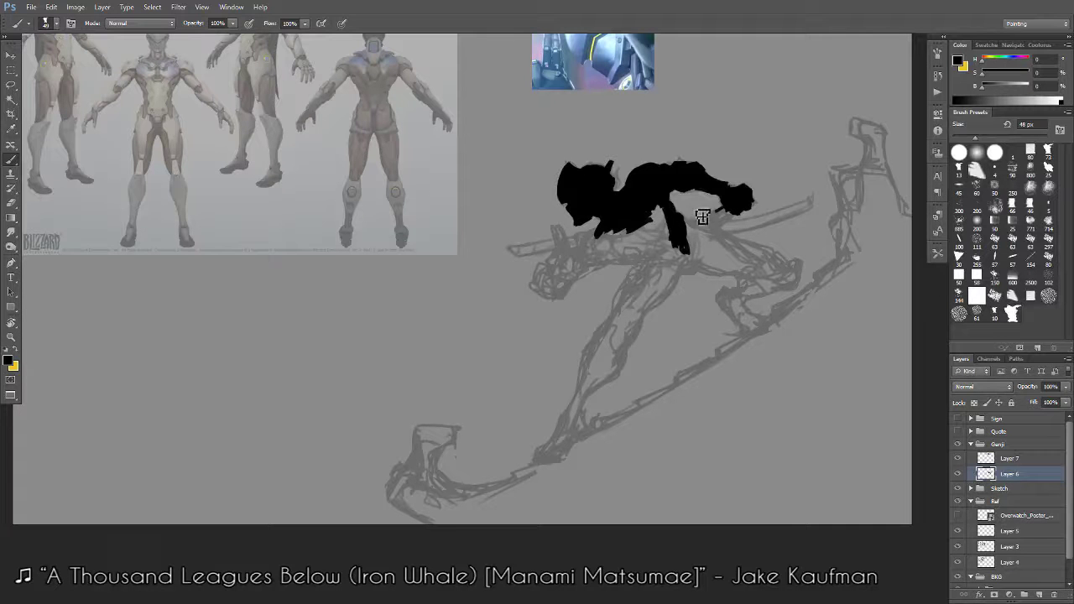
{"action": "mouse_move", "coordinate": [687, 224]}
{"action": "left_mouse_down"}
{"action": "mouse_move", "coordinate": [702, 237]}
{"action": "mouse_move", "coordinate": [688, 269]}
{"action": "mouse_move", "coordinate": [697, 239]}
{"action": "mouse_move", "coordinate": [762, 247]}
{"action": "mouse_move", "coordinate": [774, 263]}
{"action": "mouse_move", "coordinate": [725, 246]}
{"action": "mouse_move", "coordinate": [794, 274]}
{"action": "mouse_move", "coordinate": [799, 264]}
{"action": "mouse_move", "coordinate": [796, 280]}
{"action": "mouse_move", "coordinate": [780, 283]}
{"action": "mouse_move", "coordinate": [794, 269]}
{"action": "left_mouse_up"}
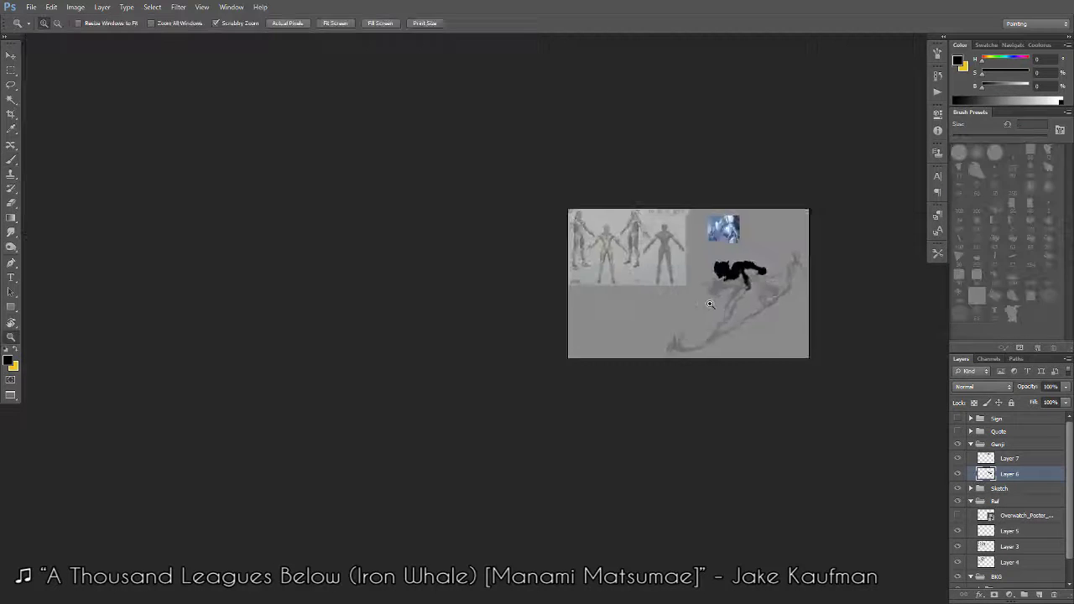
{"action": "scroll", "coordinate": [794, 268], "scroll_direction": "down", "scroll_amount": 5, "text": "alt"}
{"action": "scroll", "coordinate": [745, 329], "scroll_direction": "up", "scroll_amount": 4, "text": "alt"}
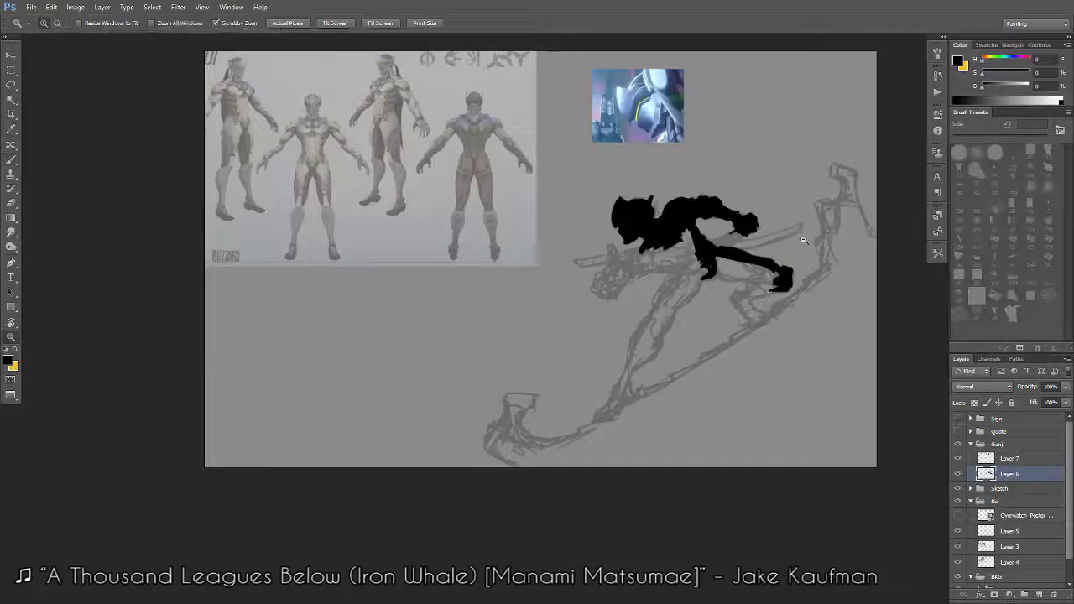
{"action": "scroll", "coordinate": [798, 264], "scroll_direction": "up", "scroll_amount": 1, "text": "alt"}
{"action": "key", "text": "e"}
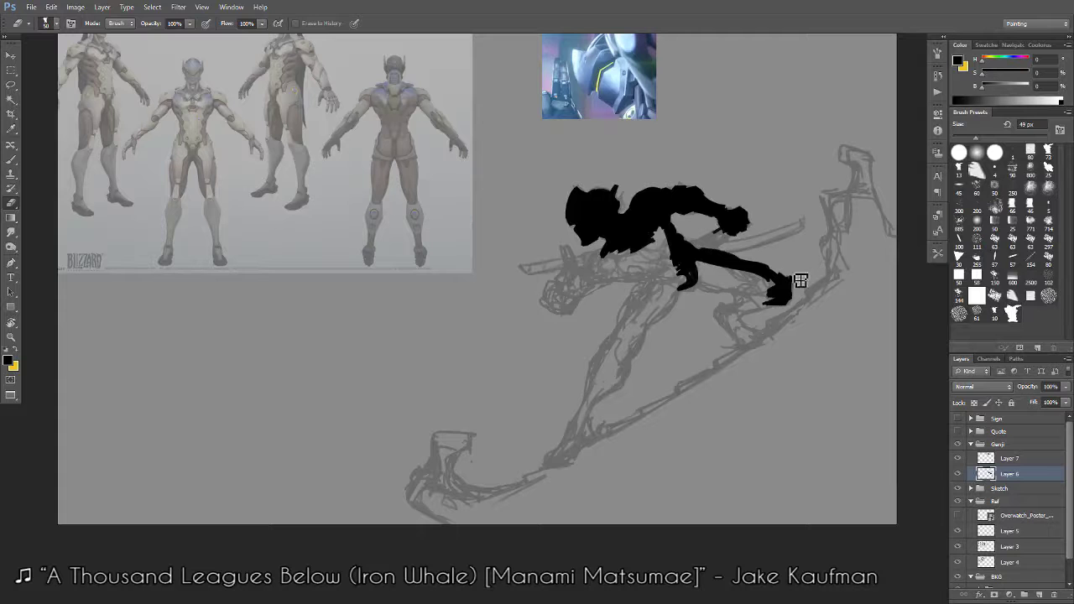
Enlarge and extend the black foot shape, then fill the grey gaps at the hip and waist.
{"action": "key", "text": "b"}
{"action": "mouse_move", "coordinate": [778, 293]}
{"action": "left_mouse_down"}
{"action": "mouse_move", "coordinate": [737, 323]}
{"action": "mouse_move", "coordinate": [736, 289]}
{"action": "mouse_move", "coordinate": [715, 318]}
{"action": "left_mouse_up"}
{"action": "mouse_move", "coordinate": [725, 329]}
{"action": "left_mouse_down"}
{"action": "mouse_move", "coordinate": [753, 350]}
{"action": "mouse_move", "coordinate": [761, 340]}
{"action": "mouse_move", "coordinate": [744, 310]}
{"action": "mouse_move", "coordinate": [744, 341]}
{"action": "mouse_move", "coordinate": [758, 344]}
{"action": "mouse_move", "coordinate": [738, 307]}
{"action": "mouse_move", "coordinate": [772, 305]}
{"action": "mouse_move", "coordinate": [773, 294]}
{"action": "mouse_move", "coordinate": [697, 299]}
{"action": "mouse_move", "coordinate": [709, 270]}
{"action": "mouse_move", "coordinate": [703, 304]}
{"action": "mouse_move", "coordinate": [710, 281]}
{"action": "mouse_move", "coordinate": [747, 296]}
{"action": "mouse_move", "coordinate": [731, 278]}
{"action": "mouse_move", "coordinate": [780, 291]}
{"action": "left_mouse_up"}
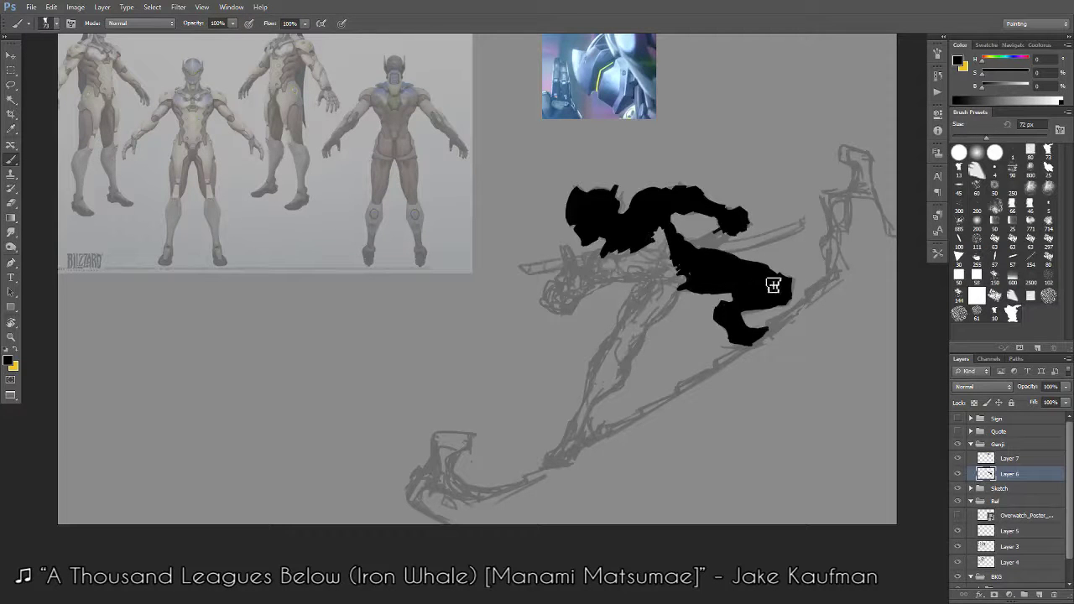
{"action": "key", "text": "h"}
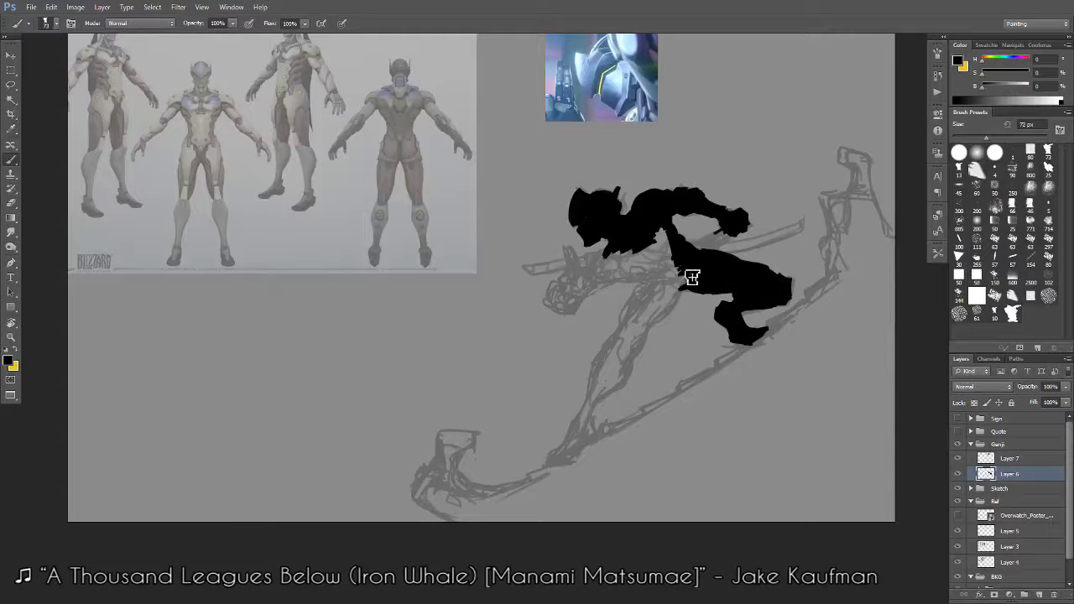
{"action": "left_click_drag", "start_coordinate": [691, 278], "coordinate": [679, 287]}
{"action": "mouse_move", "coordinate": [665, 233]}
{"action": "left_mouse_down"}
{"action": "mouse_move", "coordinate": [669, 261]}
{"action": "mouse_move", "coordinate": [607, 250]}
{"action": "mouse_move", "coordinate": [598, 267]}
{"action": "mouse_move", "coordinate": [621, 267]}
{"action": "mouse_move", "coordinate": [576, 297]}
{"action": "mouse_move", "coordinate": [612, 271]}
{"action": "mouse_move", "coordinate": [599, 277]}
{"action": "mouse_move", "coordinate": [664, 266]}
{"action": "mouse_move", "coordinate": [663, 284]}
{"action": "mouse_move", "coordinate": [648, 277]}
{"action": "mouse_move", "coordinate": [674, 305]}
{"action": "mouse_move", "coordinate": [620, 359]}
{"action": "mouse_move", "coordinate": [643, 288]}
{"action": "mouse_move", "coordinate": [654, 290]}
{"action": "mouse_move", "coordinate": [638, 327]}
{"action": "mouse_move", "coordinate": [672, 302]}
{"action": "mouse_move", "coordinate": [601, 369]}
{"action": "mouse_move", "coordinate": [605, 350]}
{"action": "mouse_move", "coordinate": [576, 422]}
{"action": "mouse_move", "coordinate": [593, 380]}
{"action": "mouse_move", "coordinate": [595, 444]}
{"action": "mouse_move", "coordinate": [569, 467]}
{"action": "mouse_move", "coordinate": [552, 461]}
{"action": "mouse_move", "coordinate": [585, 434]}
{"action": "left_mouse_up"}
Fill black under the torso and the light gaps between thigh and shin.
{"action": "key", "text": "z"}
{"action": "left_click", "coordinate": [622, 367], "text": "alt"}
{"action": "left_click", "coordinate": [663, 340]}
{"action": "key", "text": "e"}
{"action": "key", "text": "b"}
{"action": "key", "text": "e"}
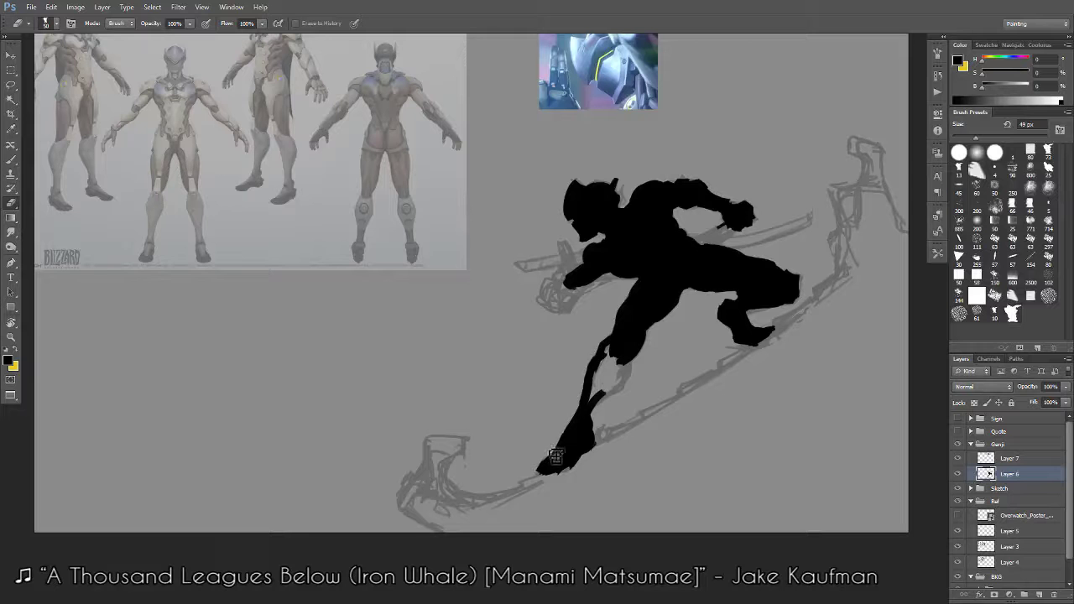
{"action": "key", "text": "b"}
{"action": "mouse_move", "coordinate": [609, 398]}
{"action": "left_mouse_down"}
{"action": "mouse_move", "coordinate": [624, 372]}
{"action": "mouse_move", "coordinate": [607, 397]}
{"action": "left_mouse_up"}
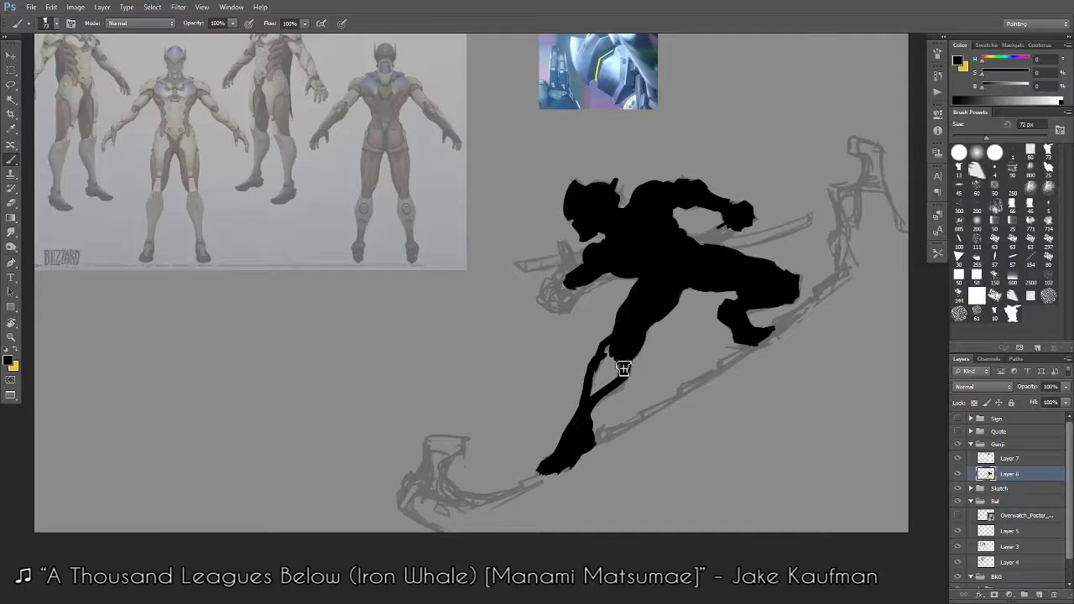
{"action": "key", "text": "e"}
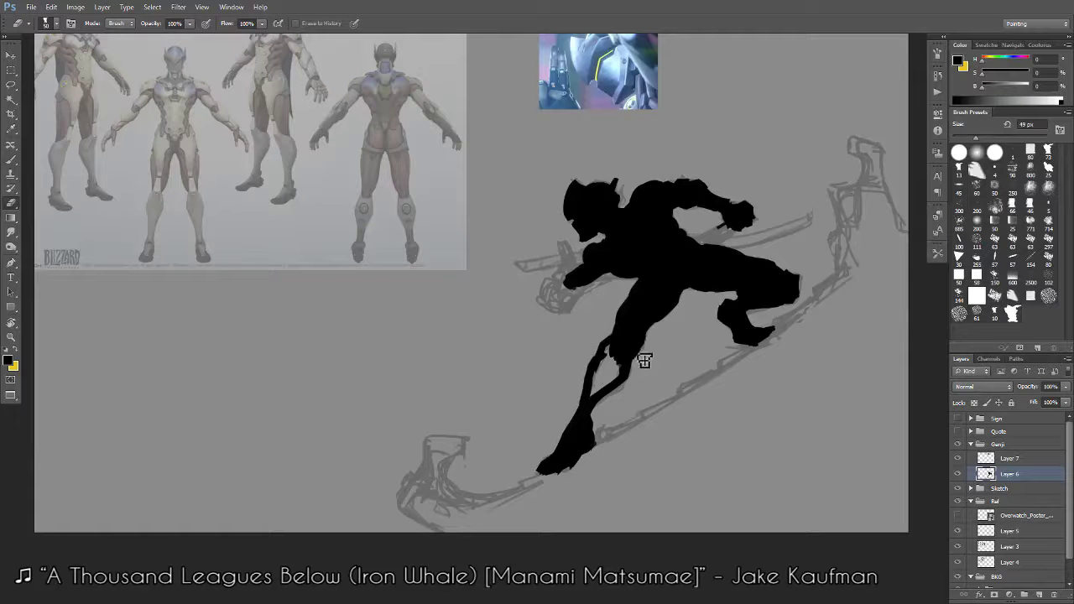
{"action": "key", "text": "b"}
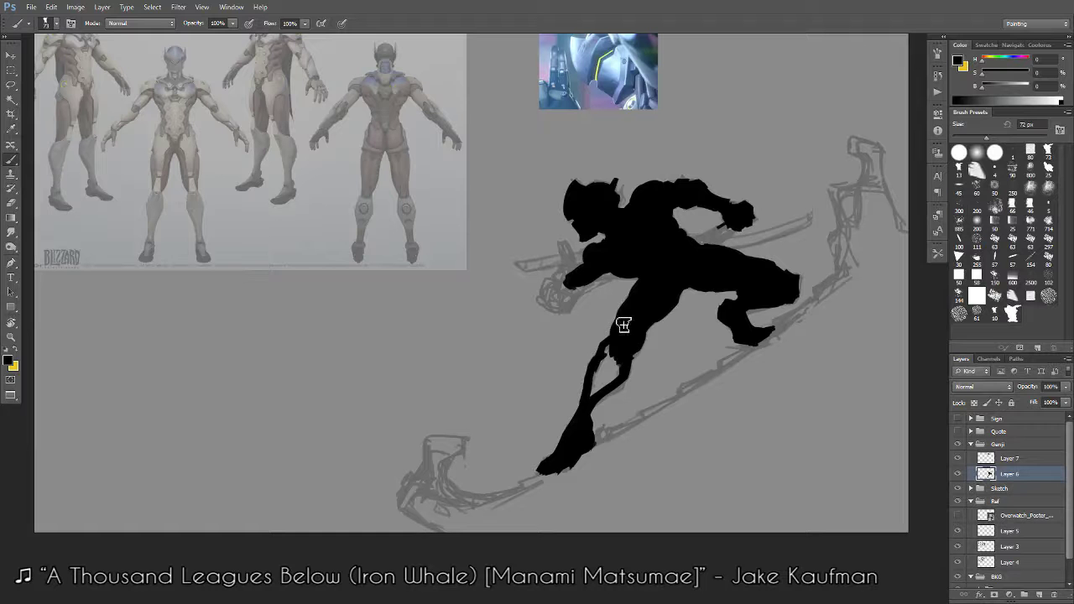
{"action": "left_click_drag", "start_coordinate": [606, 367], "coordinate": [612, 395]}
Zoom in on the legs and trim the leg silhouette's edge with the eraser.
{"action": "key", "text": "ctrl+minus"}
{"action": "key", "text": "ctrl+space"}
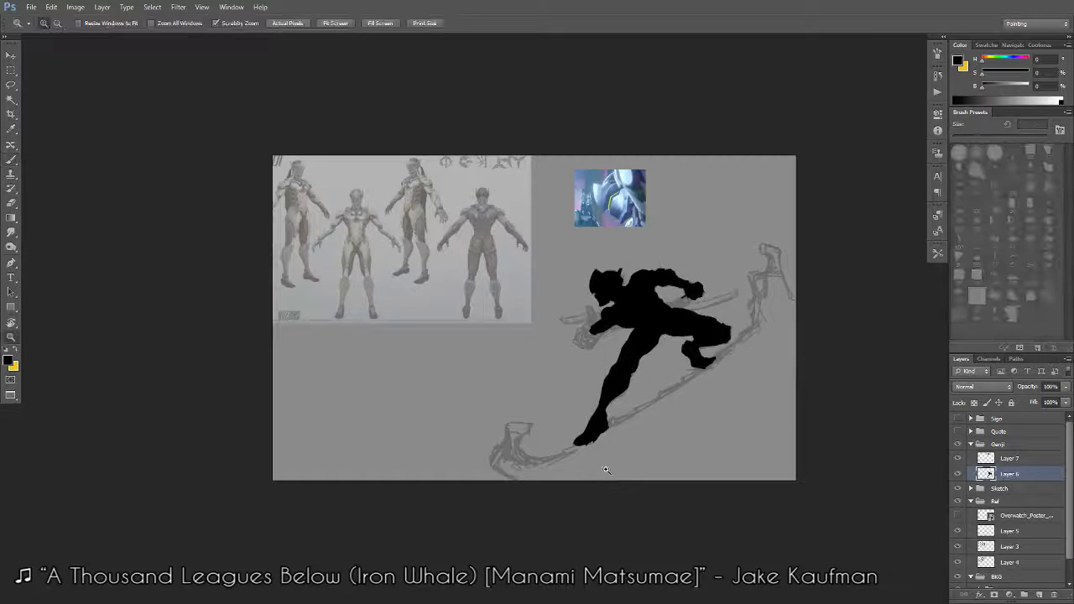
{"action": "mouse_move", "coordinate": [612, 475]}
{"action": "left_mouse_down"}
{"action": "mouse_move", "coordinate": [660, 396]}
{"action": "mouse_move", "coordinate": [736, 374]}
{"action": "mouse_move", "coordinate": [728, 370]}
{"action": "left_mouse_up"}
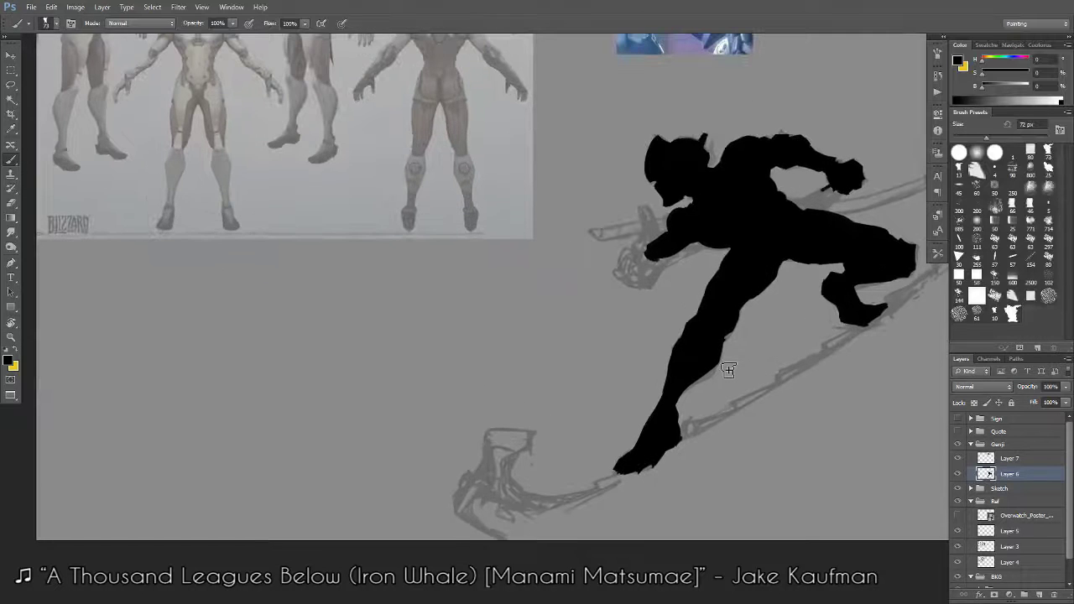
{"action": "left_click_drag", "start_coordinate": [715, 317], "coordinate": [659, 413]}
{"action": "key", "text": "e"}
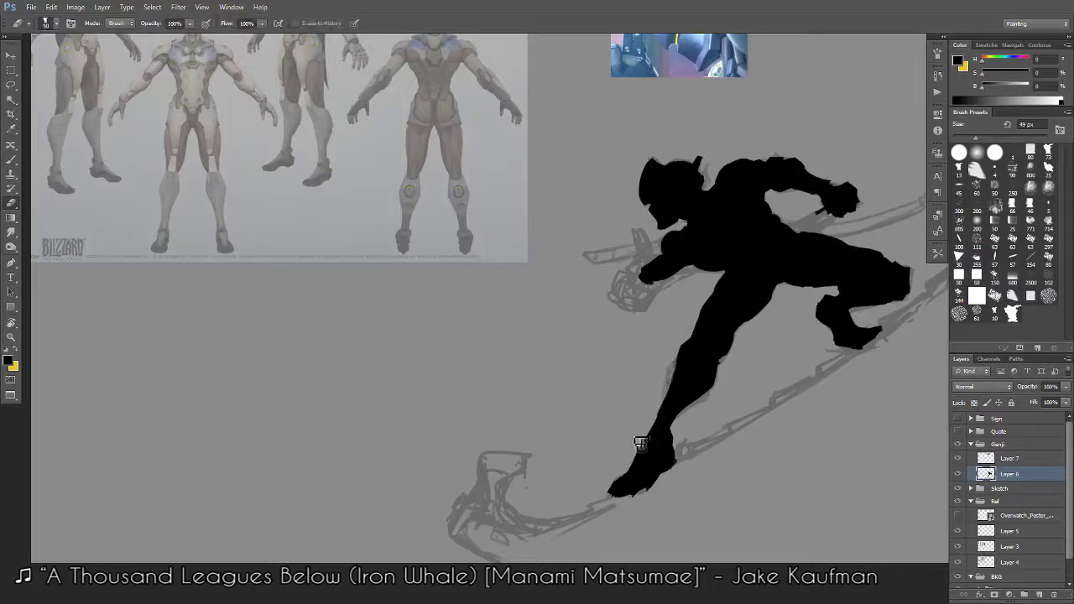
{"action": "key", "text": "b"}
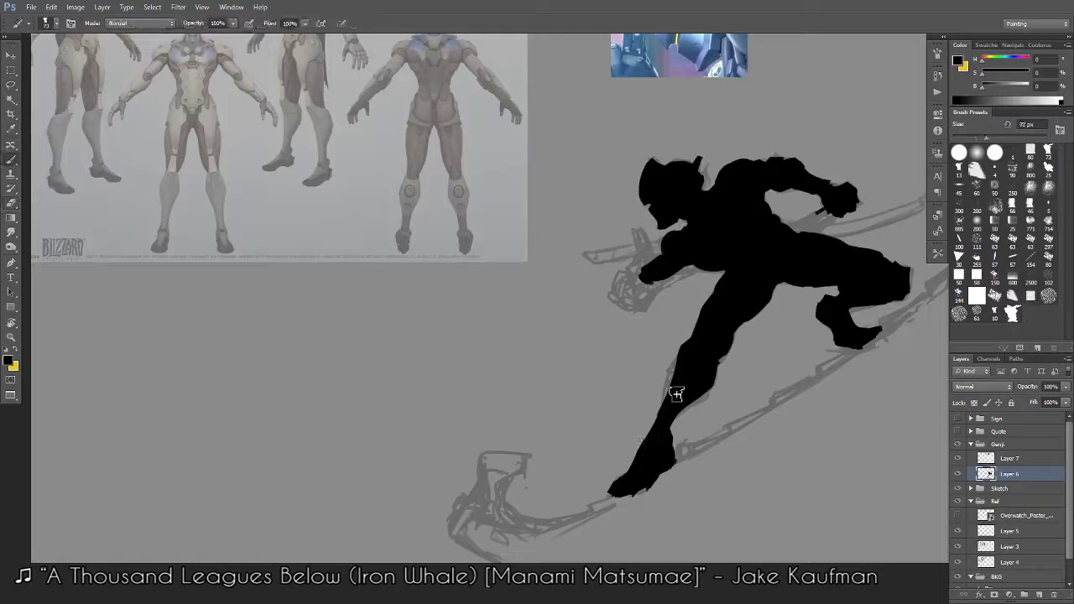
{"action": "key", "text": "e"}
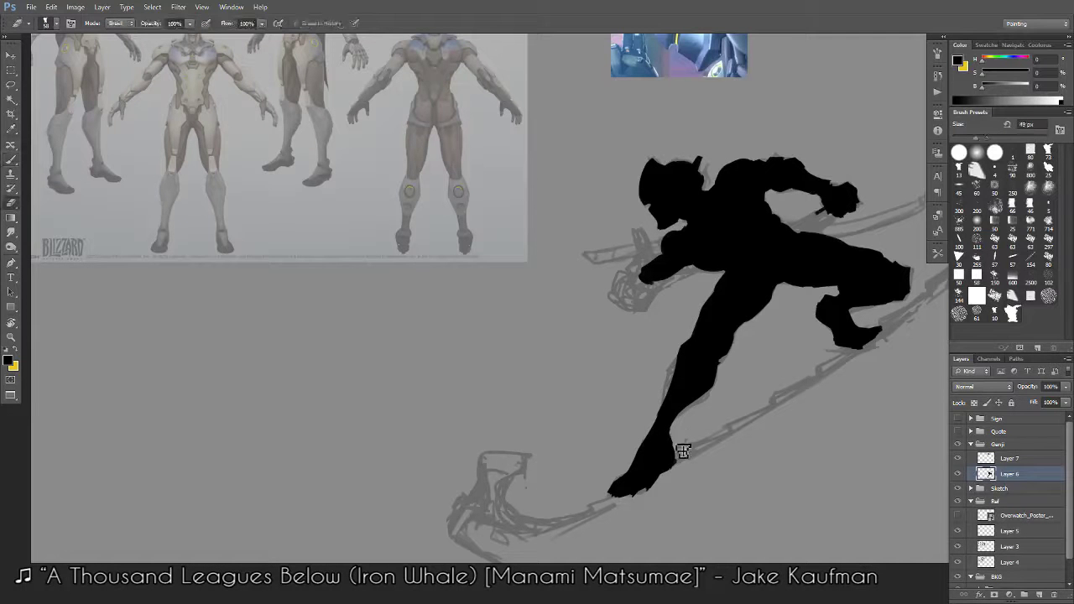
{"action": "left_click_drag", "start_coordinate": [678, 443], "coordinate": [677, 475]}
{"action": "key", "text": "b"}
Resize the brush from 23 to 82 px and tidy the leg so it tapers to a foot.
{"action": "left_click_drag", "start_coordinate": [743, 342], "coordinate": [719, 383]}
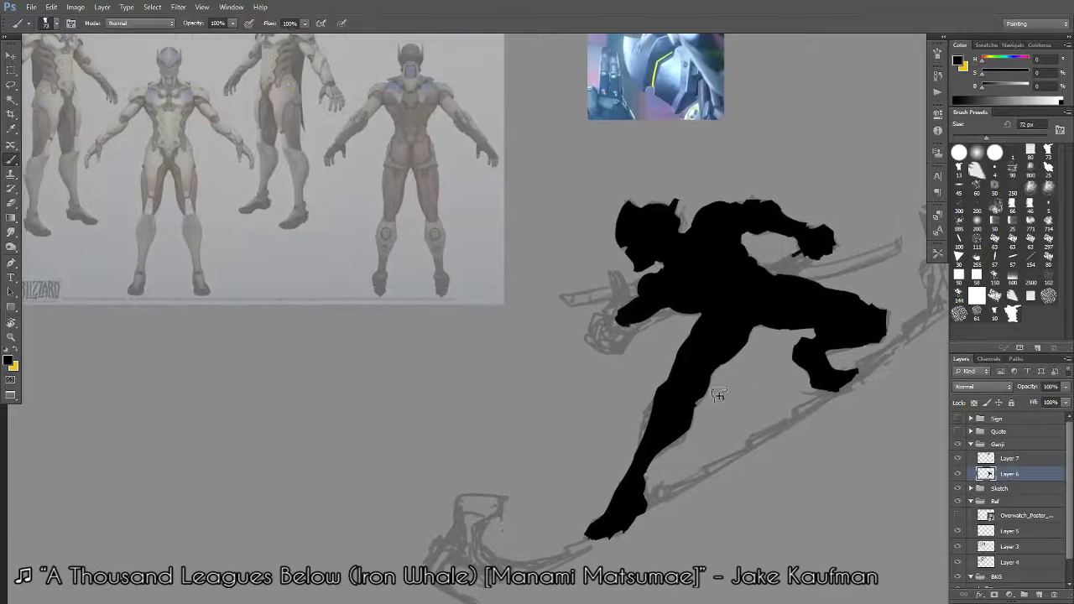
{"action": "key", "text": "e"}
{"action": "key", "text": "b"}
{"action": "key", "text": "e"}
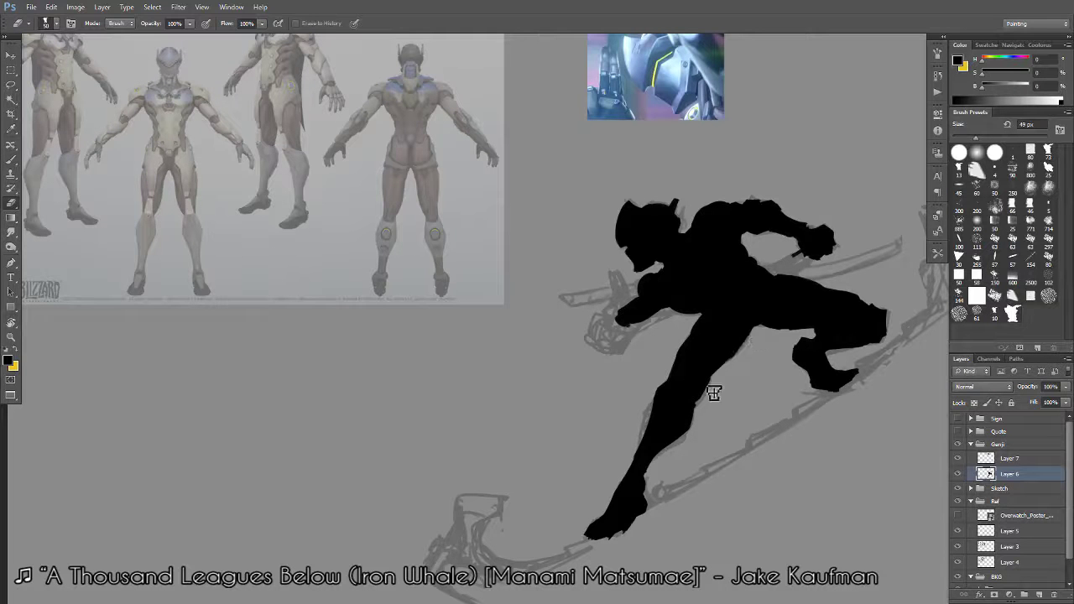
{"action": "key", "text": "b"}
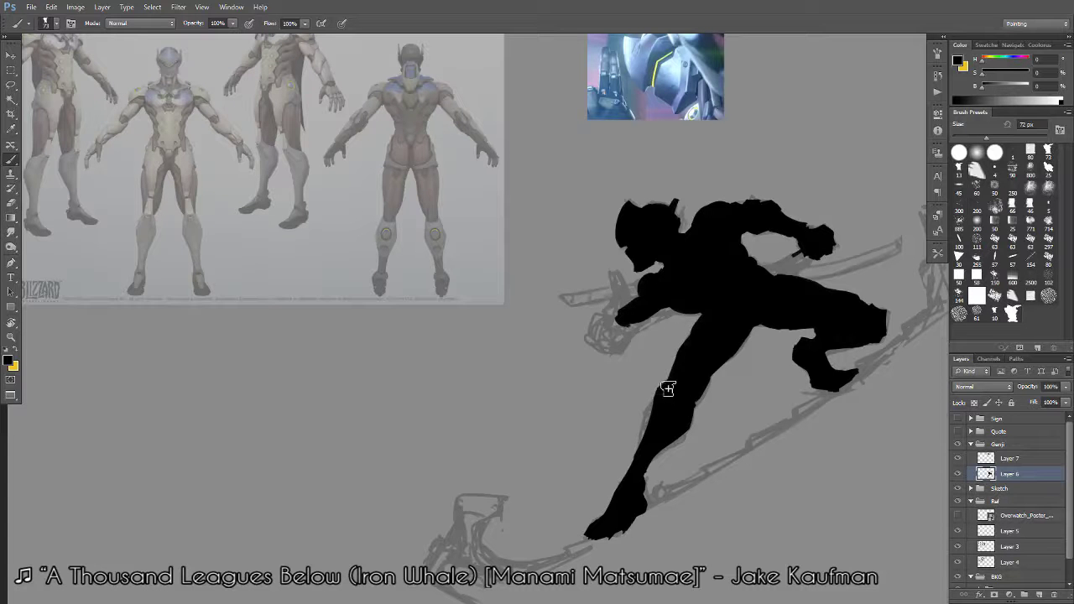
{"action": "right_click", "coordinate": [667, 388], "text": "alt"}
{"action": "right_click", "coordinate": [662, 390], "text": "alt"}
{"action": "key", "text": "ctrl+minus"}
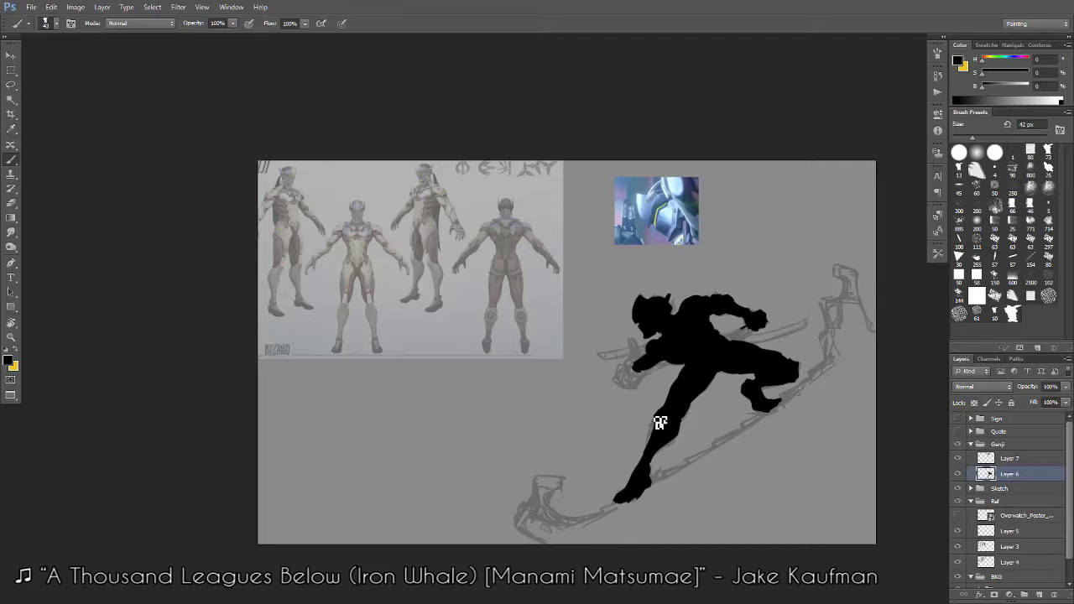
{"action": "key", "text": "e"}
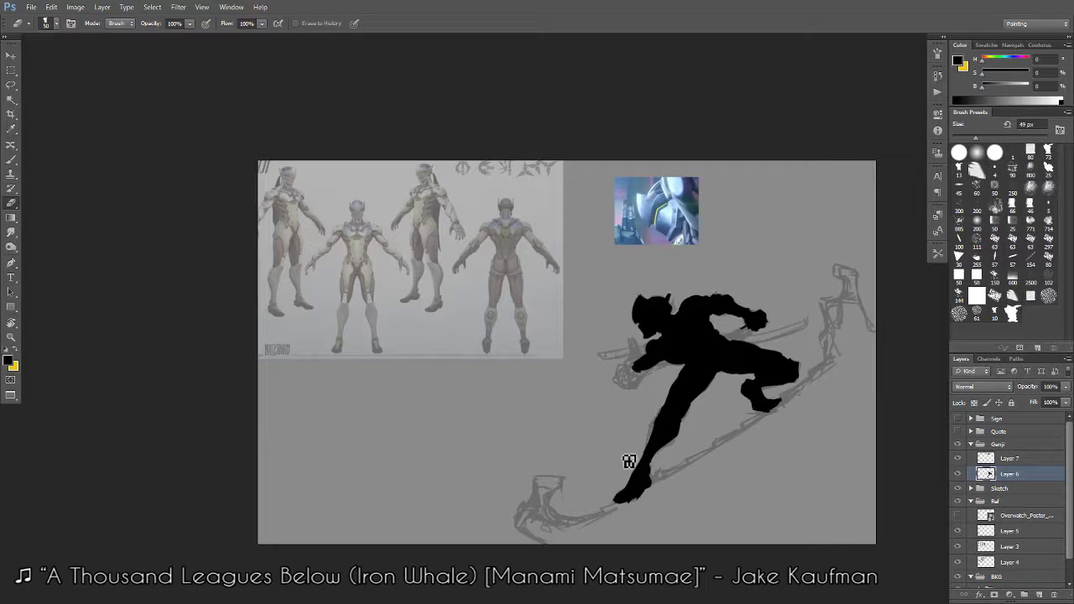
{"action": "key", "text": "b"}
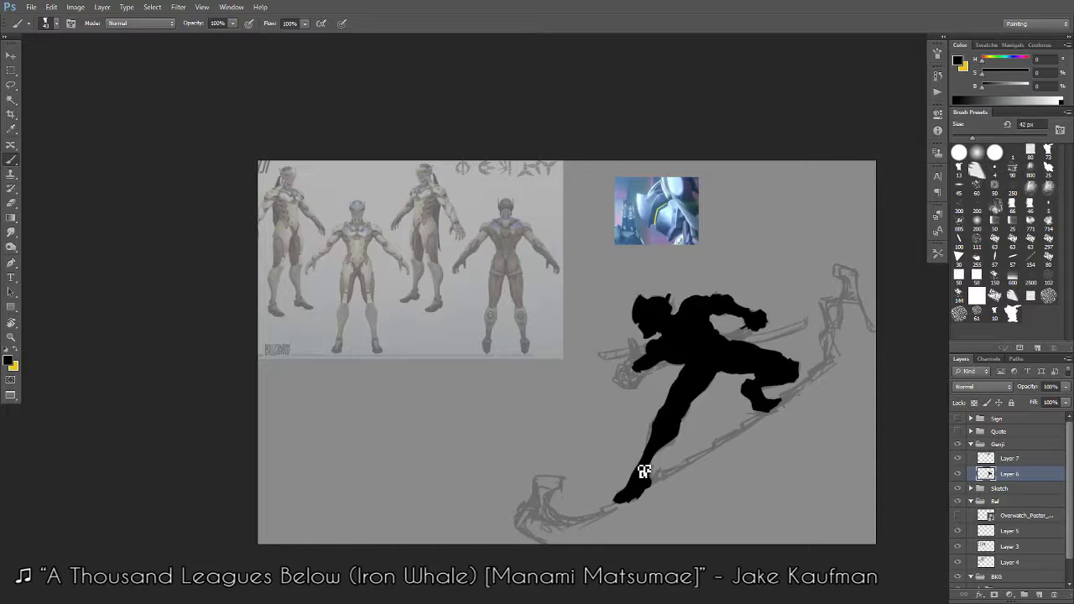
Extend the forward hand leftward over the sketch and fill its hollow outline solid black.
{"action": "left_click", "coordinate": [722, 370], "text": "ctrl"}
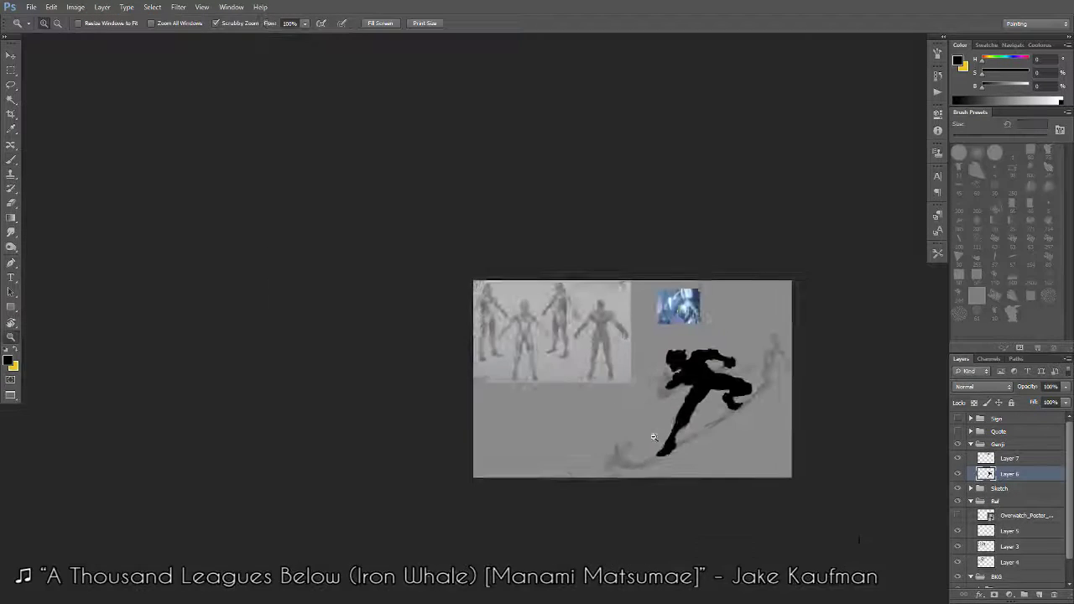
{"action": "left_click_drag", "start_coordinate": [723, 364], "coordinate": [712, 376]}
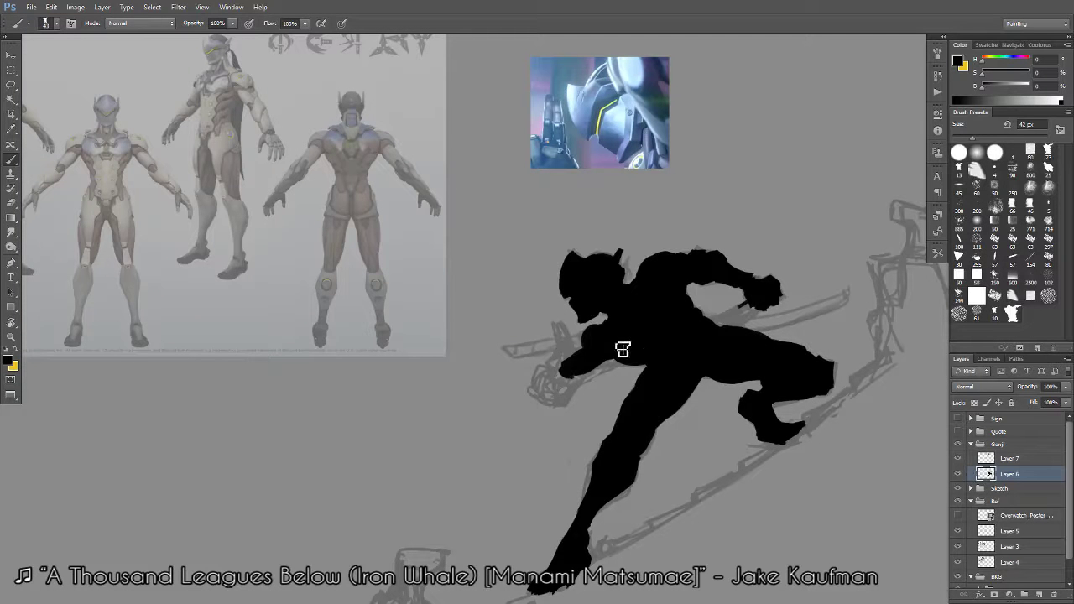
{"action": "key", "text": "e"}
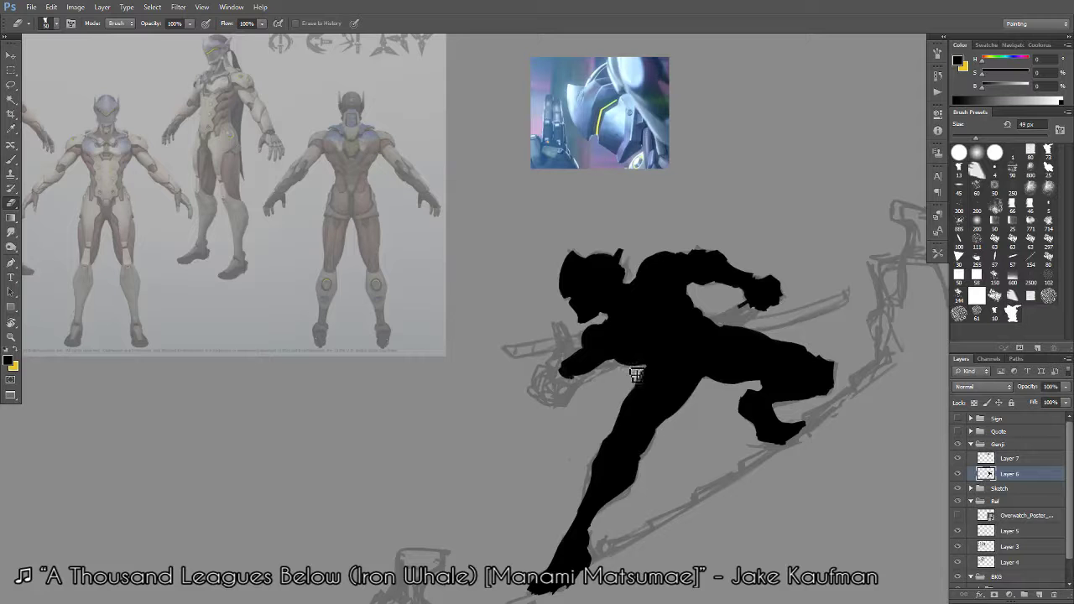
{"action": "key", "text": "b"}
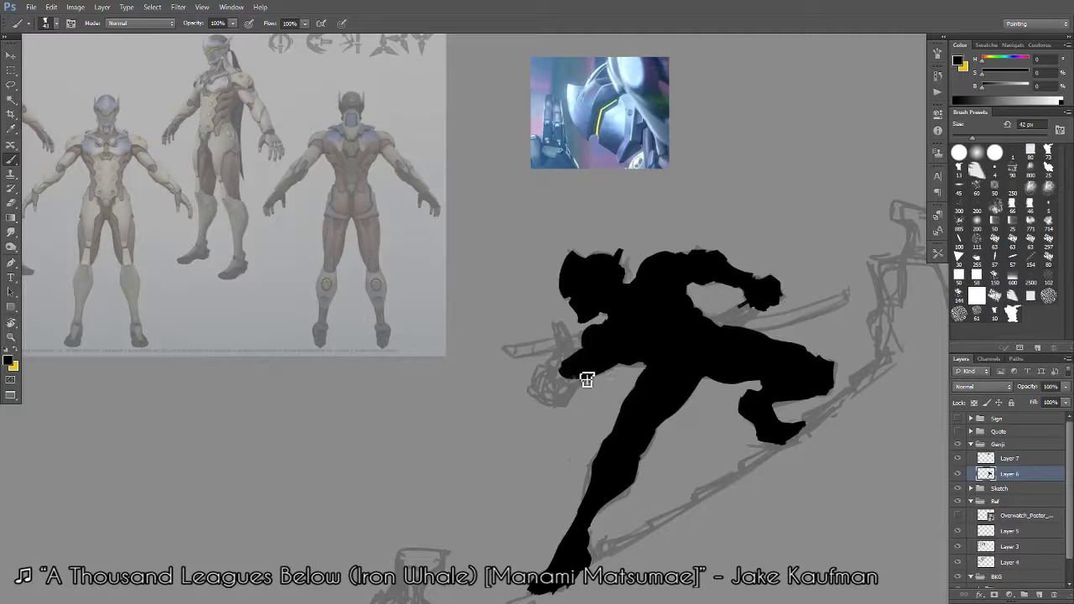
{"action": "left_click_drag", "start_coordinate": [563, 376], "coordinate": [541, 384]}
{"action": "left_click_drag", "start_coordinate": [572, 376], "coordinate": [553, 397]}
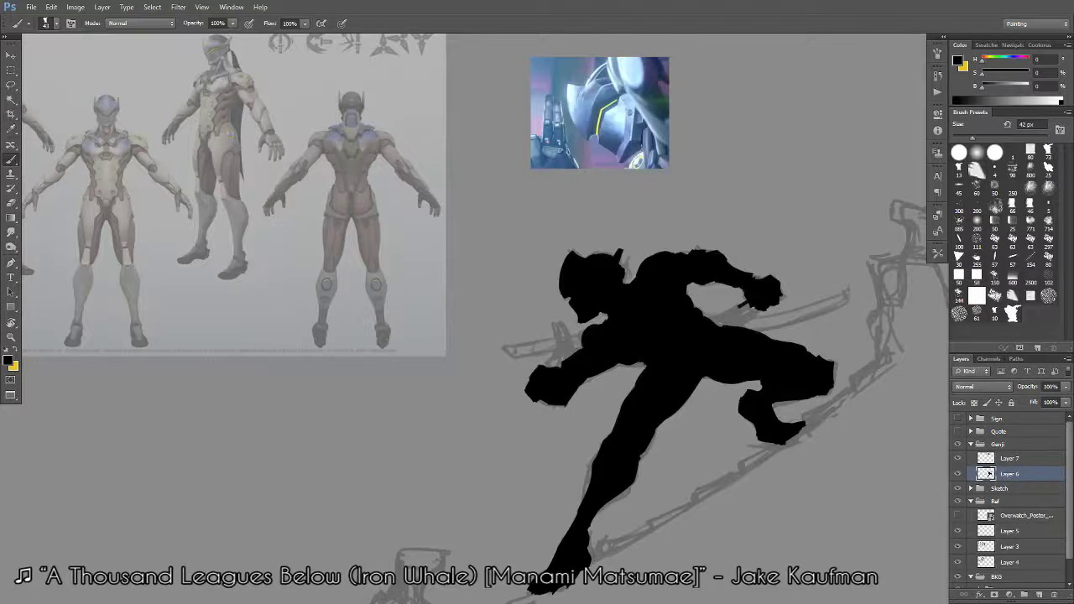
Paint black around the sword hilt beside the raised hand.
{"action": "scroll", "coordinate": [552, 382], "scroll_direction": "down", "scroll_amount": 2}
{"action": "scroll", "coordinate": [552, 382], "scroll_direction": "up", "scroll_amount": 2}
{"action": "scroll", "coordinate": [552, 382], "scroll_direction": "up", "scroll_amount": 2}
{"action": "scroll", "coordinate": [553, 382], "scroll_direction": "up", "scroll_amount": 1}
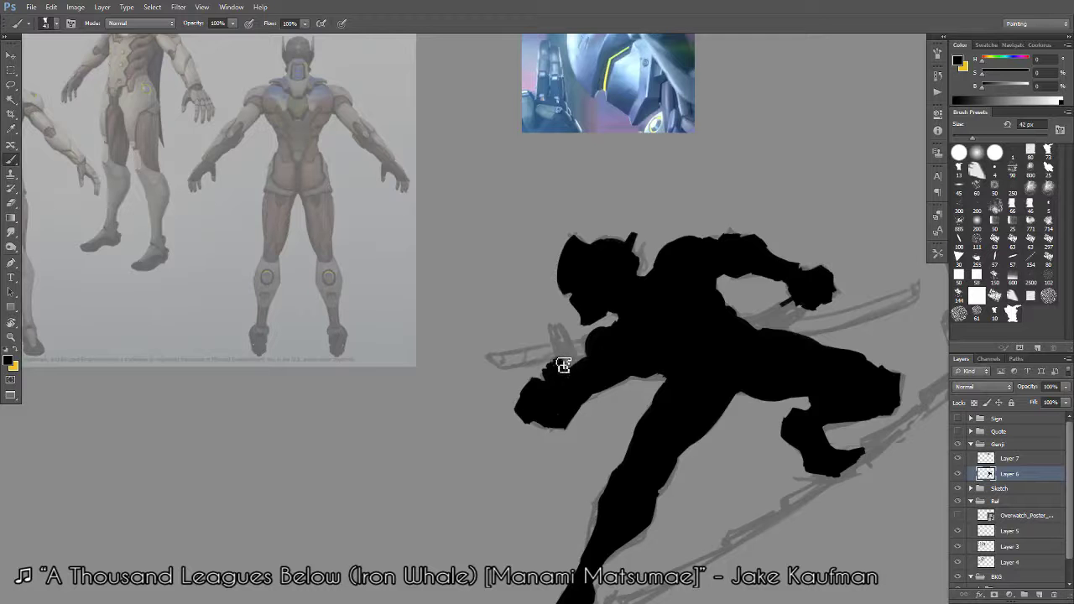
{"action": "mouse_move", "coordinate": [564, 367]}
{"action": "left_mouse_down"}
{"action": "mouse_move", "coordinate": [586, 409]}
{"action": "mouse_move", "coordinate": [594, 359]}
{"action": "mouse_move", "coordinate": [595, 393]}
{"action": "left_mouse_up"}
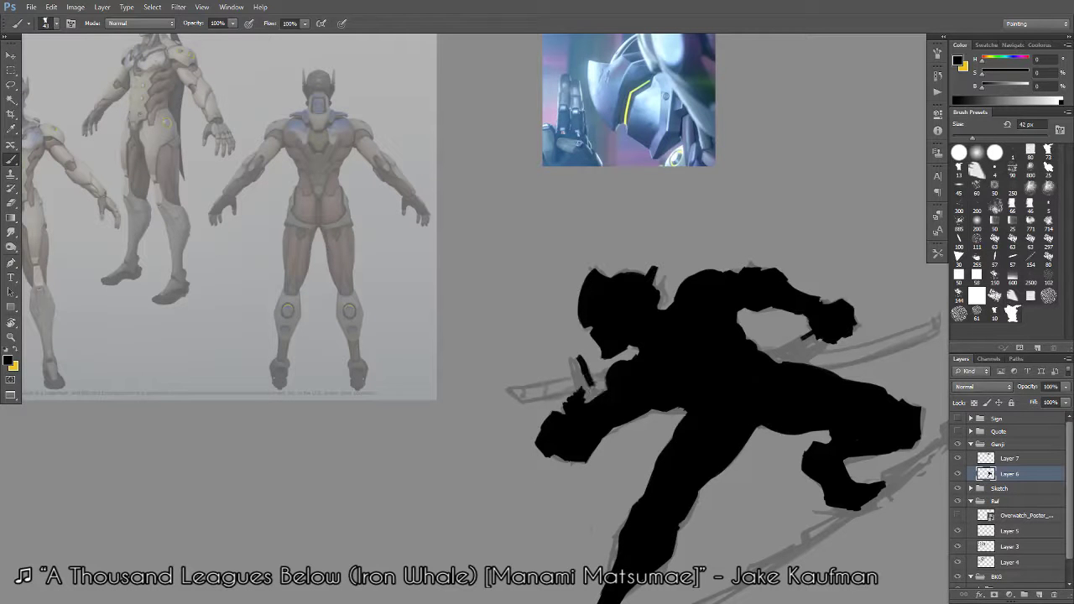
{"action": "key", "text": "e"}
{"action": "key", "text": "b"}
{"action": "mouse_move", "coordinate": [585, 400]}
{"action": "left_mouse_down"}
{"action": "mouse_move", "coordinate": [580, 367]}
{"action": "mouse_move", "coordinate": [590, 396]}
{"action": "left_mouse_up"}
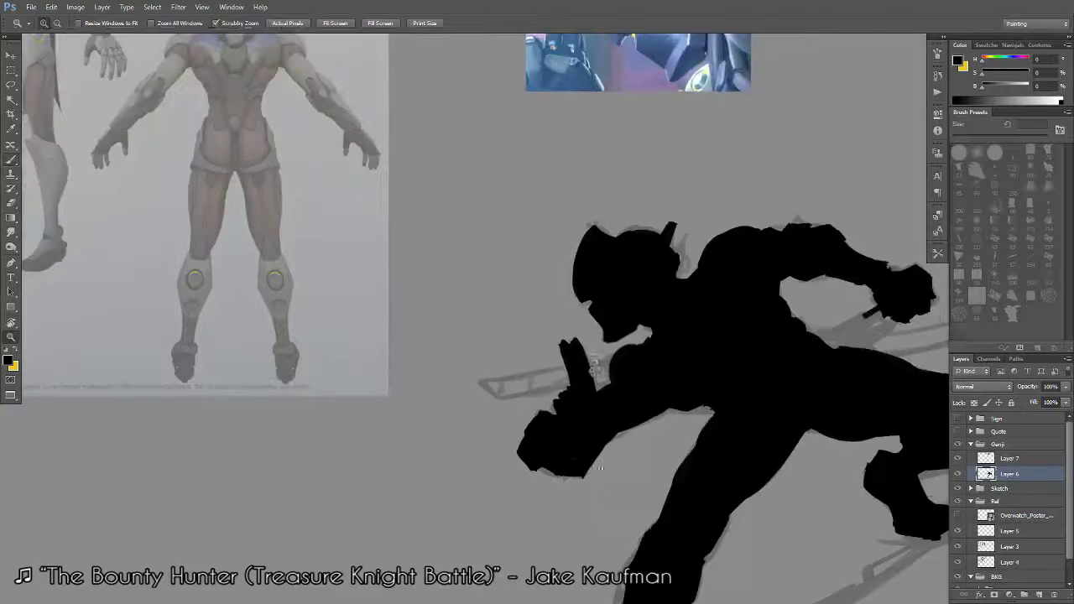
Paint black along the hand's edge with a smaller brush, then reframe to check the whole figure.
{"action": "key", "text": "bracketleft"}
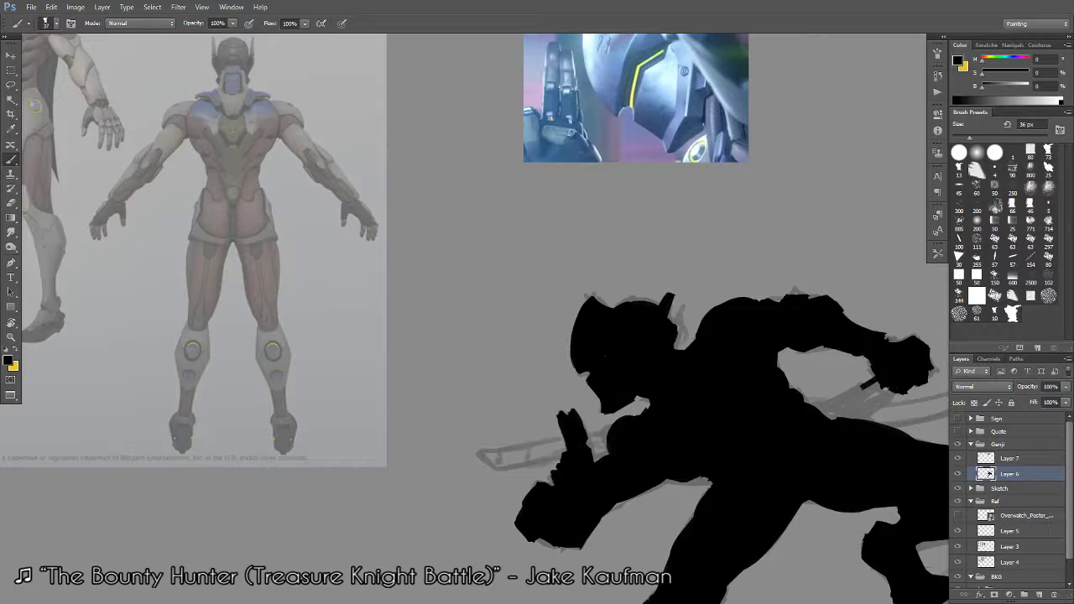
{"action": "left_click_drag", "start_coordinate": [567, 456], "coordinate": [563, 478]}
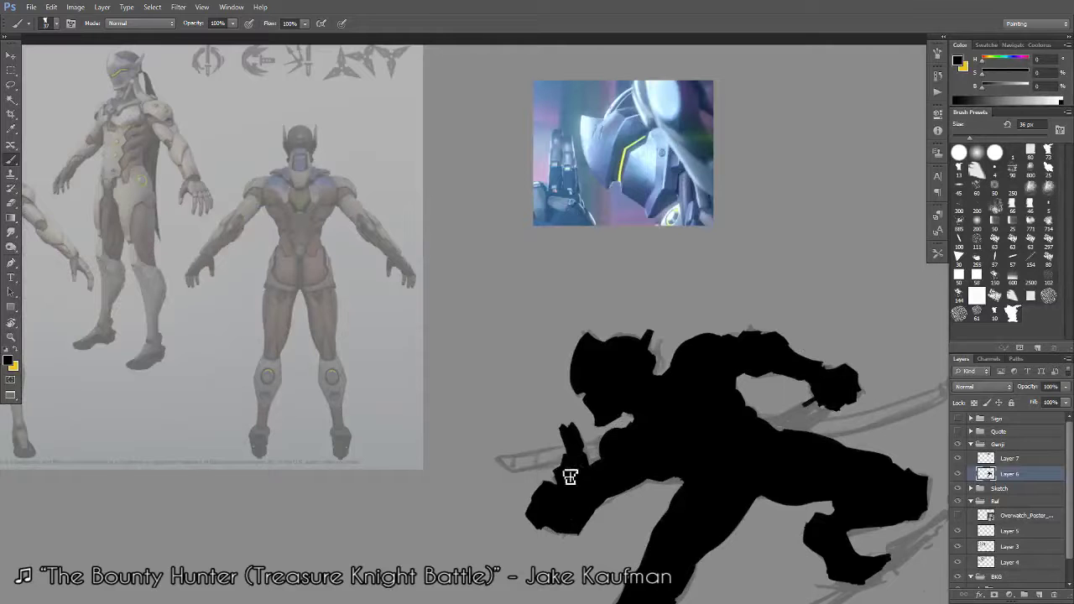
{"action": "left_click_drag", "start_coordinate": [599, 471], "coordinate": [617, 397]}
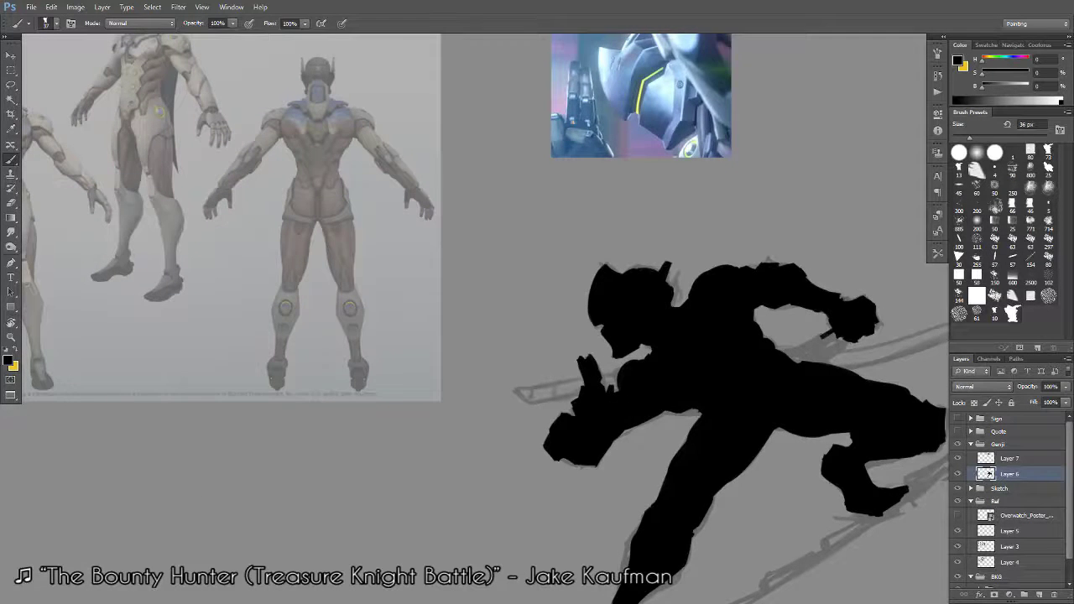
{"action": "left_click_drag", "start_coordinate": [617, 394], "coordinate": [597, 481]}
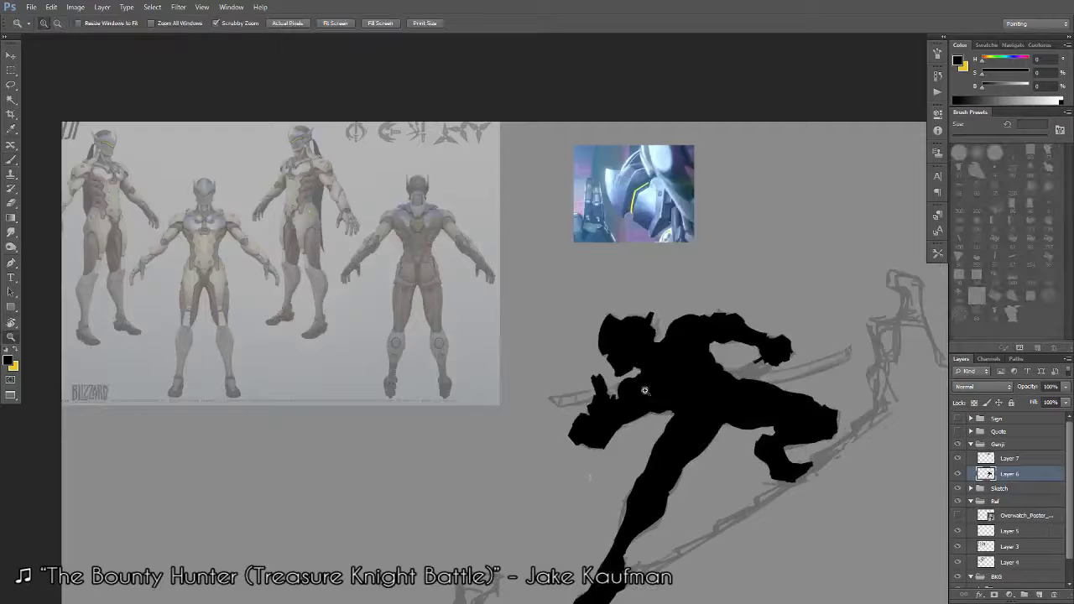
{"action": "left_click", "coordinate": [629, 393], "text": "ctrl"}
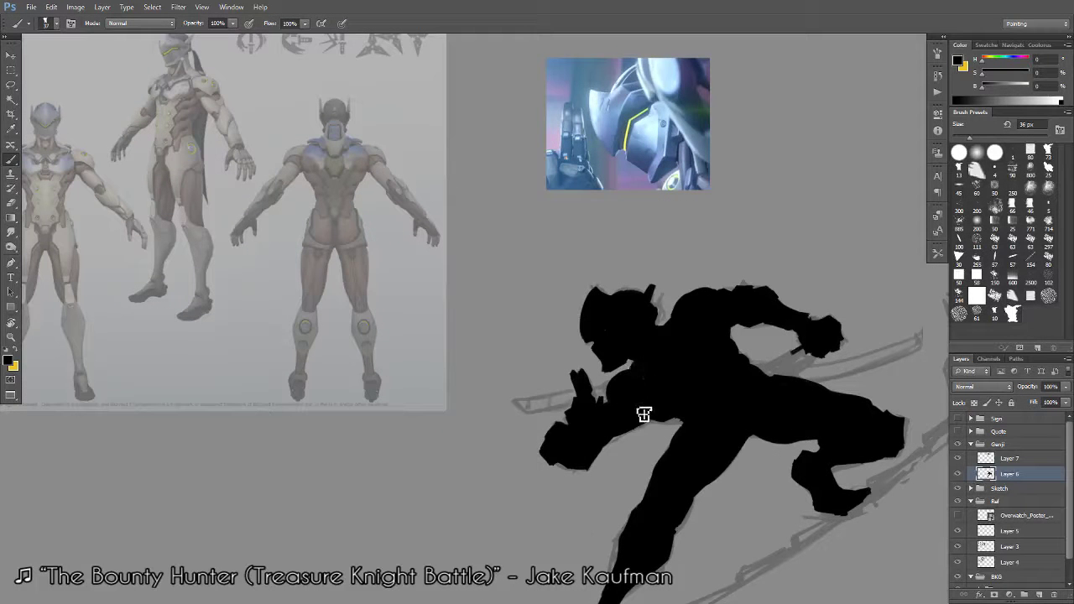
{"action": "left_click", "coordinate": [680, 468], "text": "ctrl+alt"}
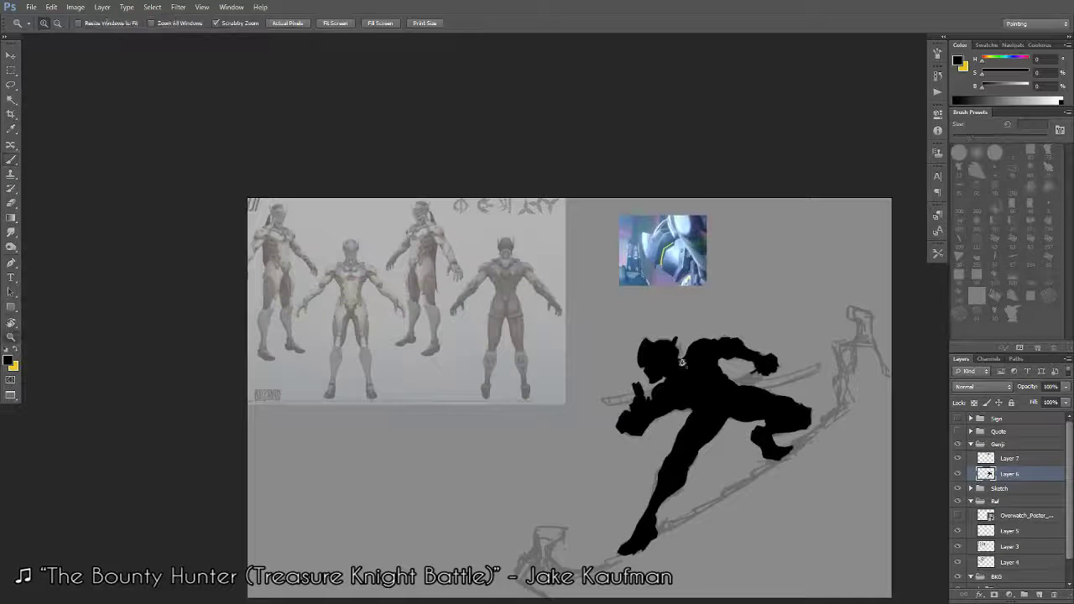
{"action": "left_click", "coordinate": [662, 432], "text": "ctrl"}
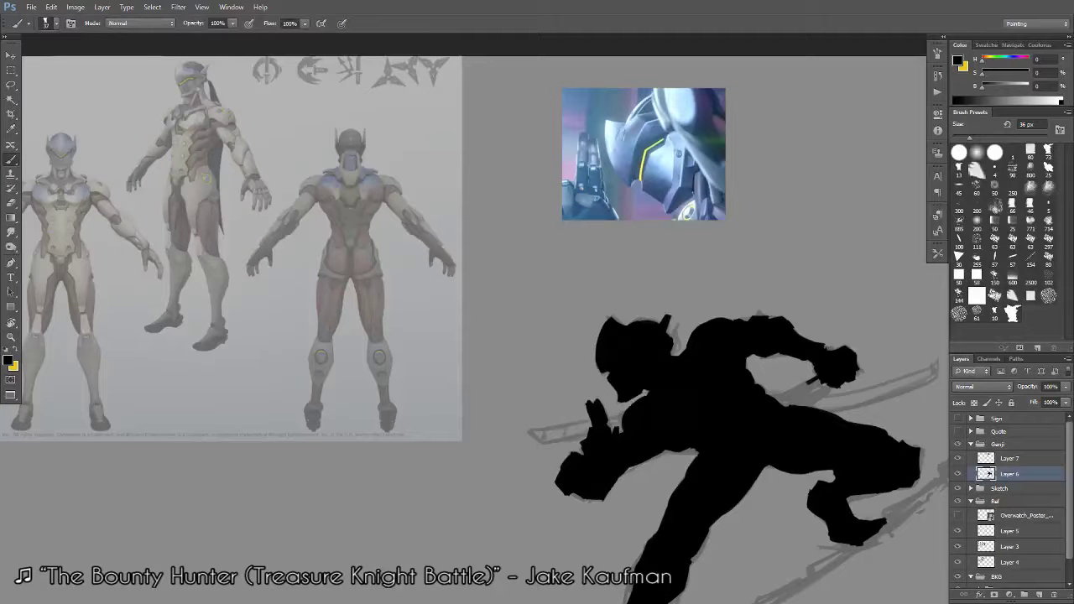
{"action": "key", "text": "e"}
{"action": "key", "text": "z"}
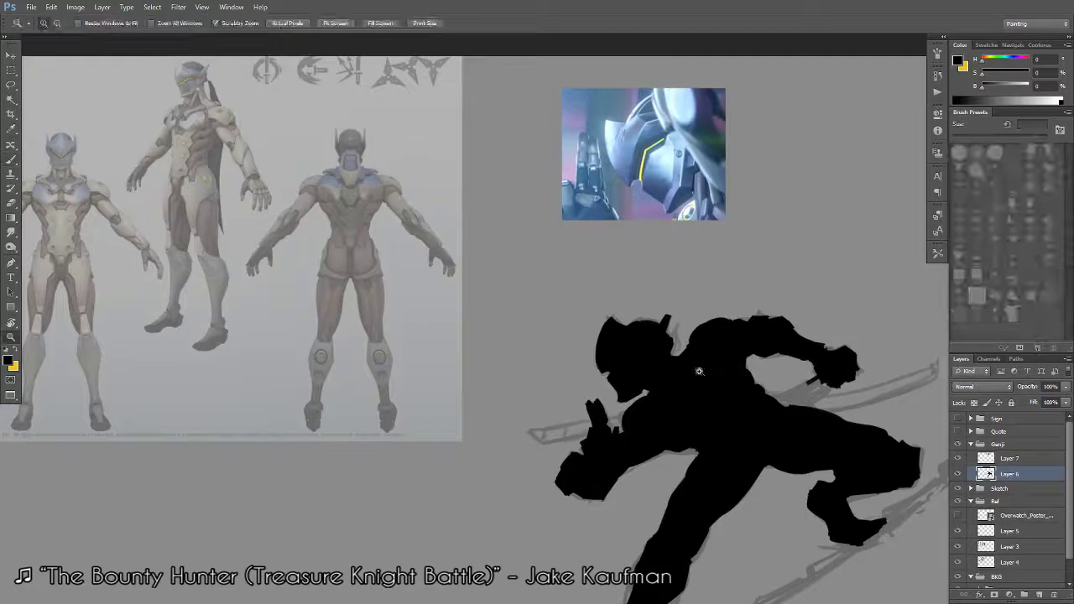
{"action": "left_click_drag", "start_coordinate": [699, 371], "coordinate": [684, 371]}
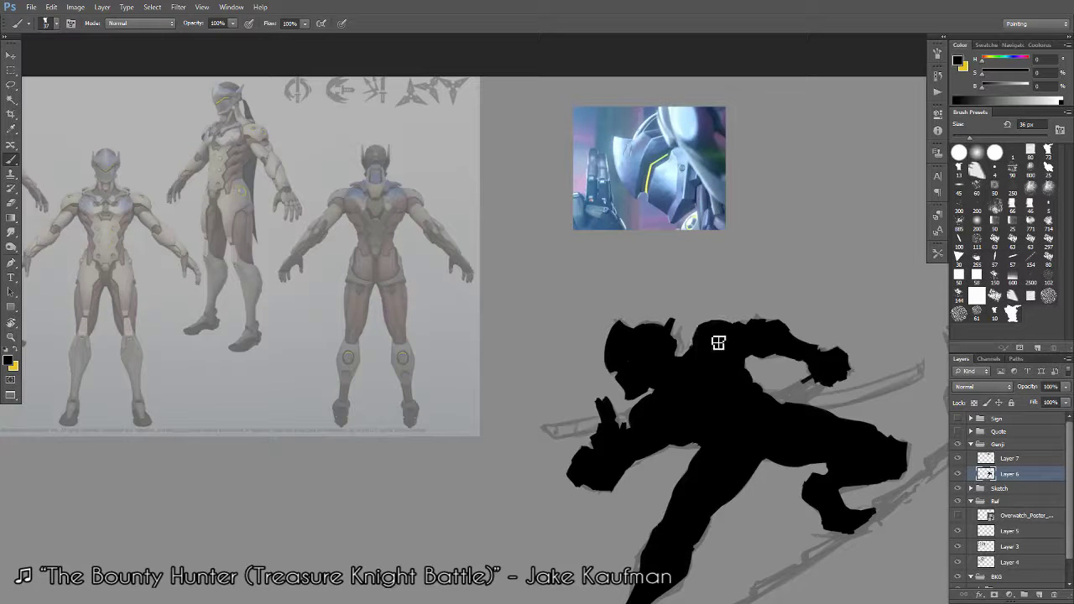
{"action": "mouse_move", "coordinate": [716, 330]}
{"action": "left_mouse_down"}
{"action": "mouse_move", "coordinate": [785, 365]}
{"action": "mouse_move", "coordinate": [831, 250]}
{"action": "left_mouse_up"}
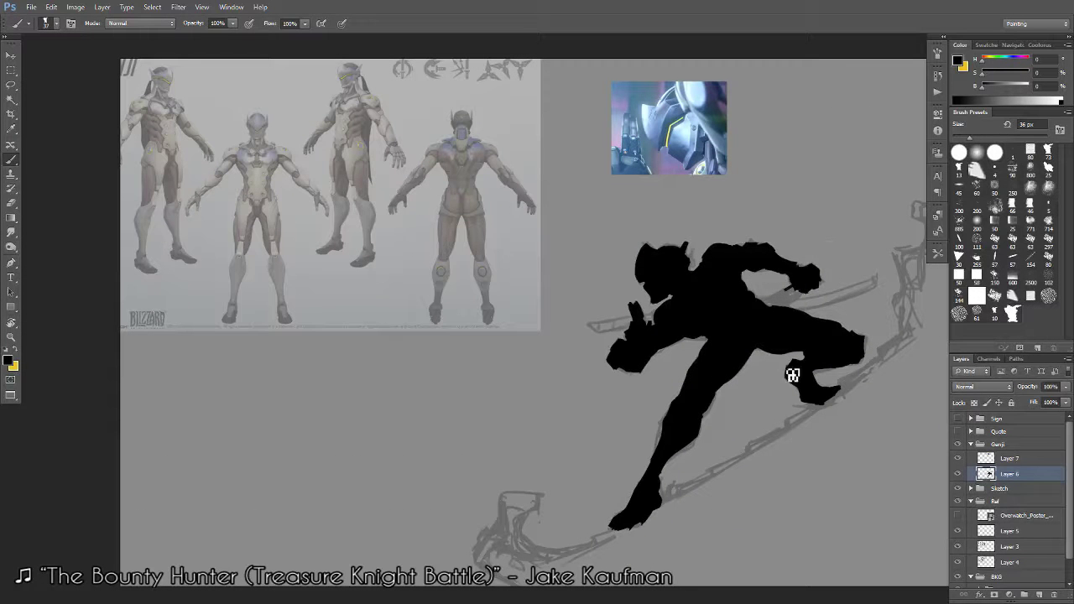
Paint in and erase black along the silhouette's leg edges to sharpen the outline.
{"action": "key", "text": "e"}
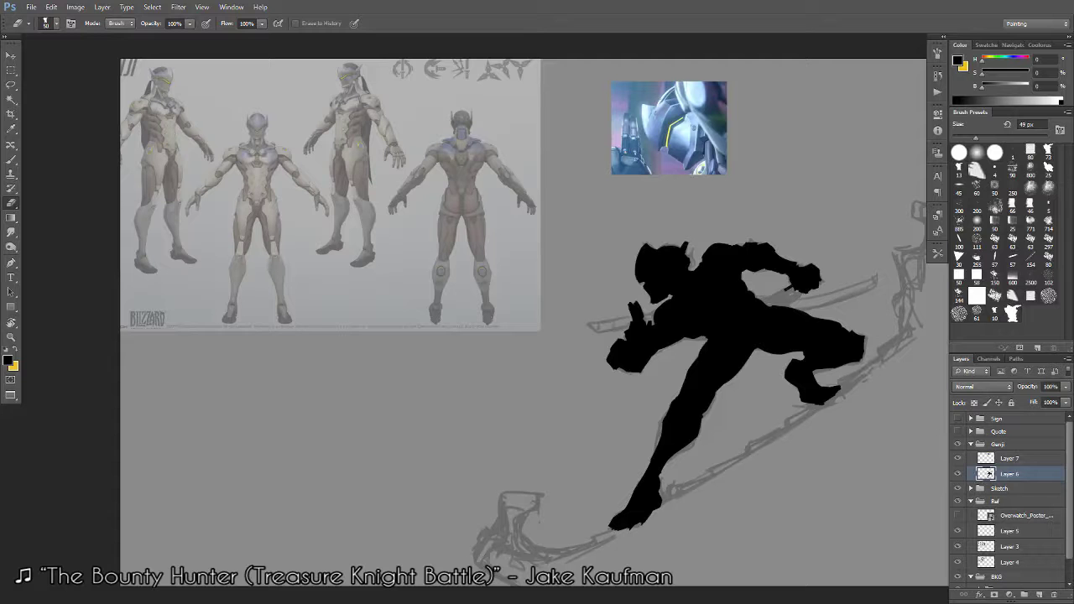
{"action": "key", "text": "b"}
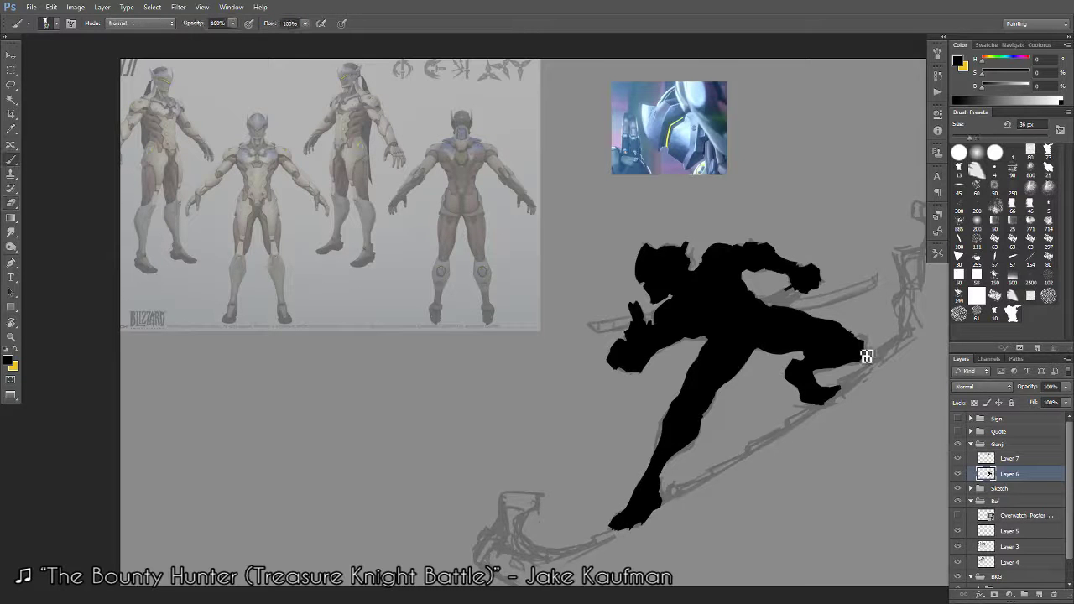
{"action": "key", "text": "z"}
{"action": "left_click_drag", "start_coordinate": [867, 357], "coordinate": [863, 384]}
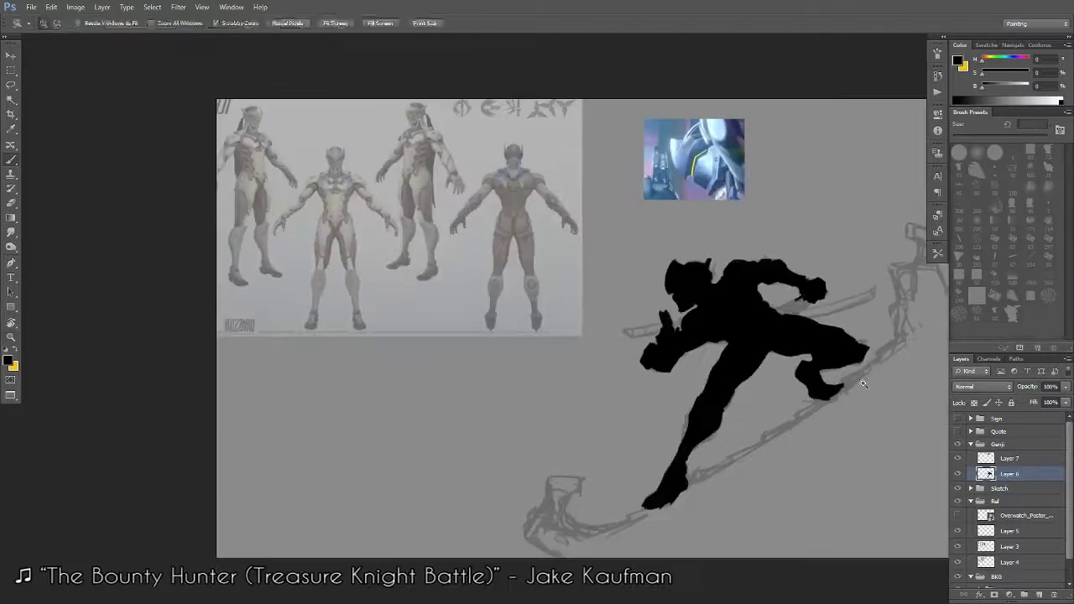
{"action": "key", "text": "e"}
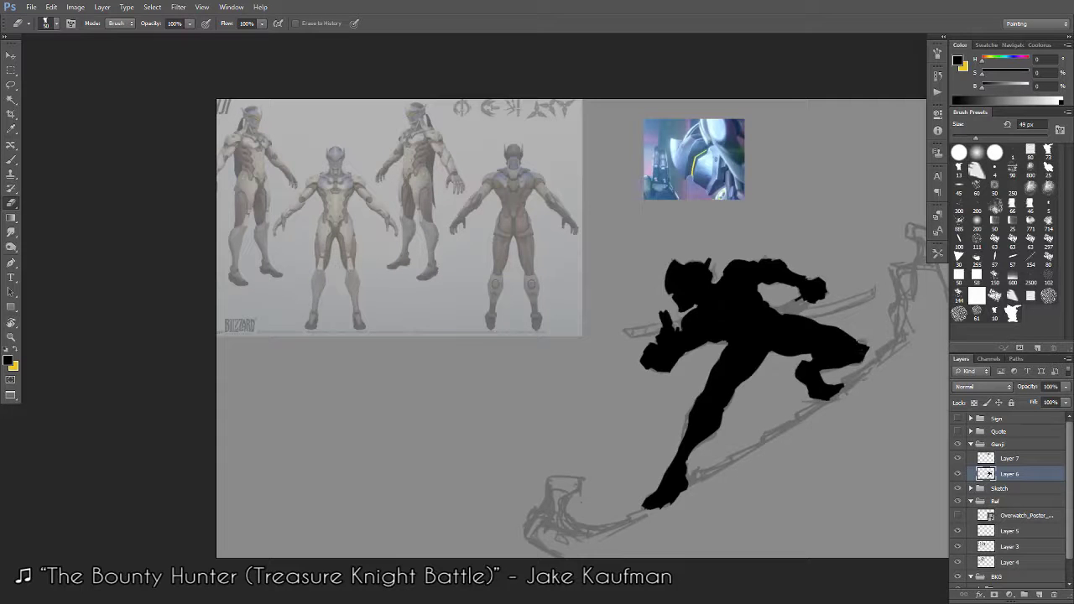
{"action": "key", "text": "b"}
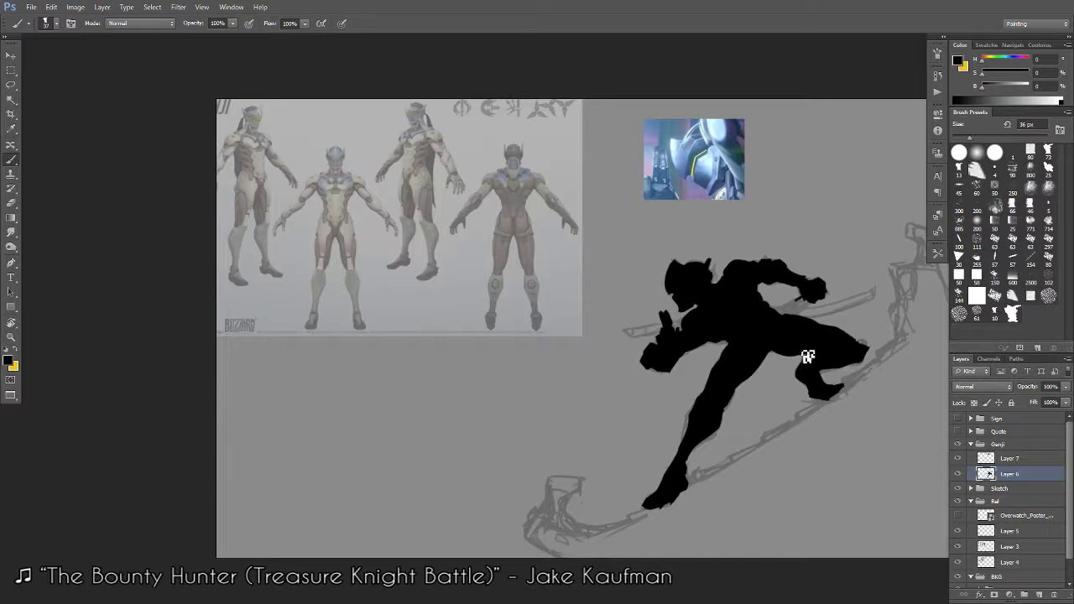
{"action": "key", "text": "e"}
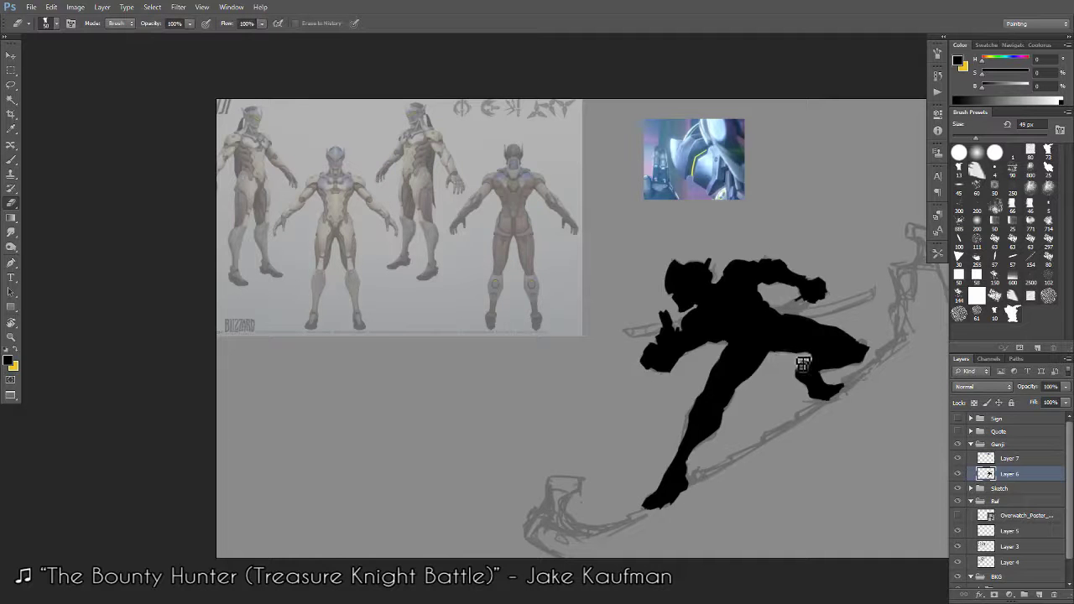
{"action": "key", "text": "b"}
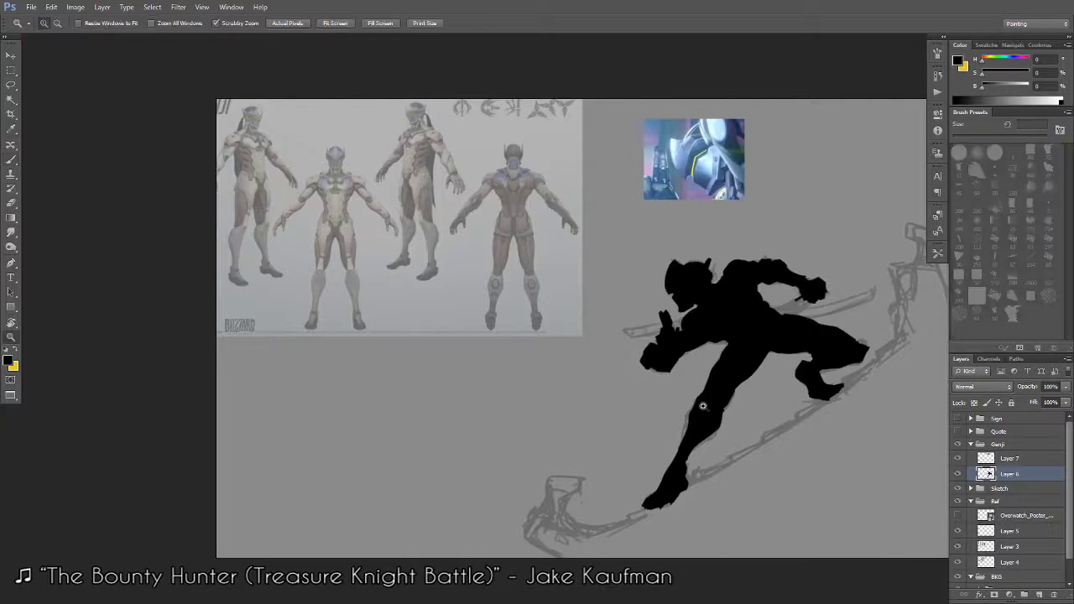
{"action": "scroll", "coordinate": [783, 412], "scroll_direction": "up", "scroll_amount": 2}
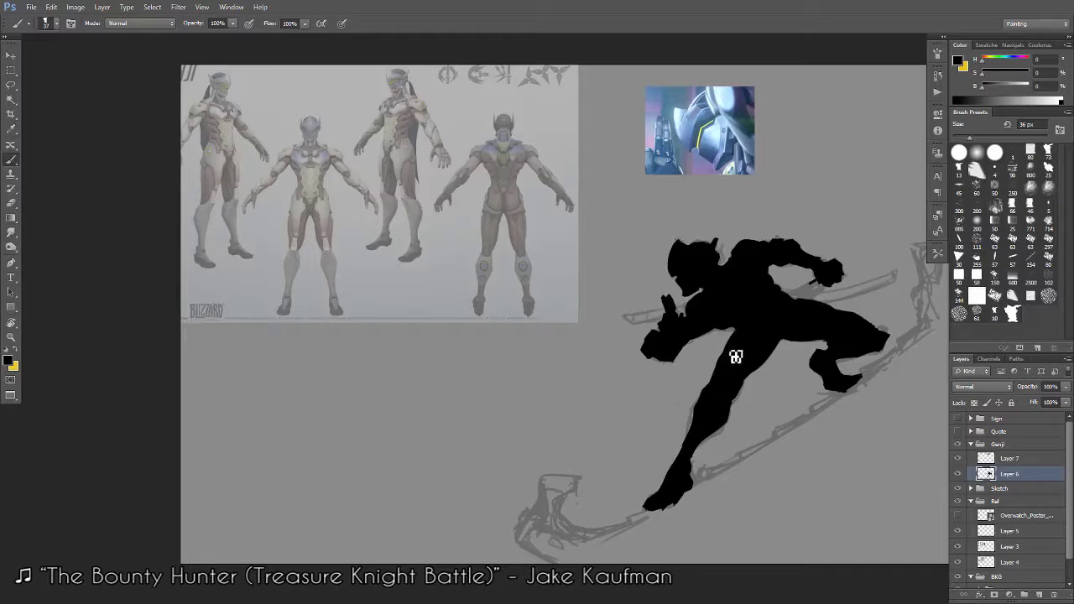
Continue trimming and filling the torso and foot contours of the silhouette.
{"action": "key", "text": "e"}
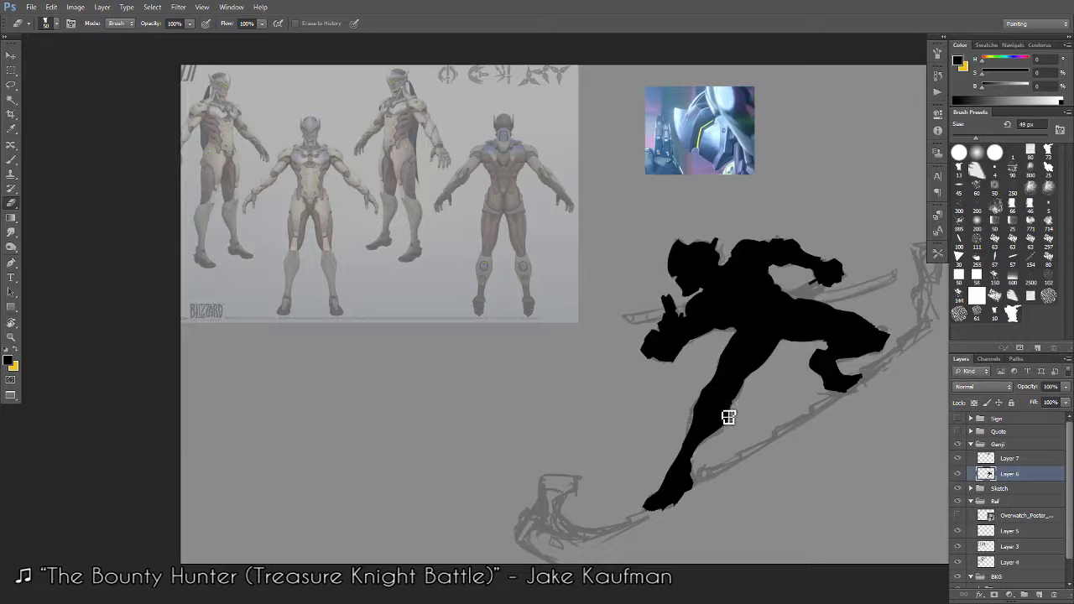
{"action": "key", "text": "b"}
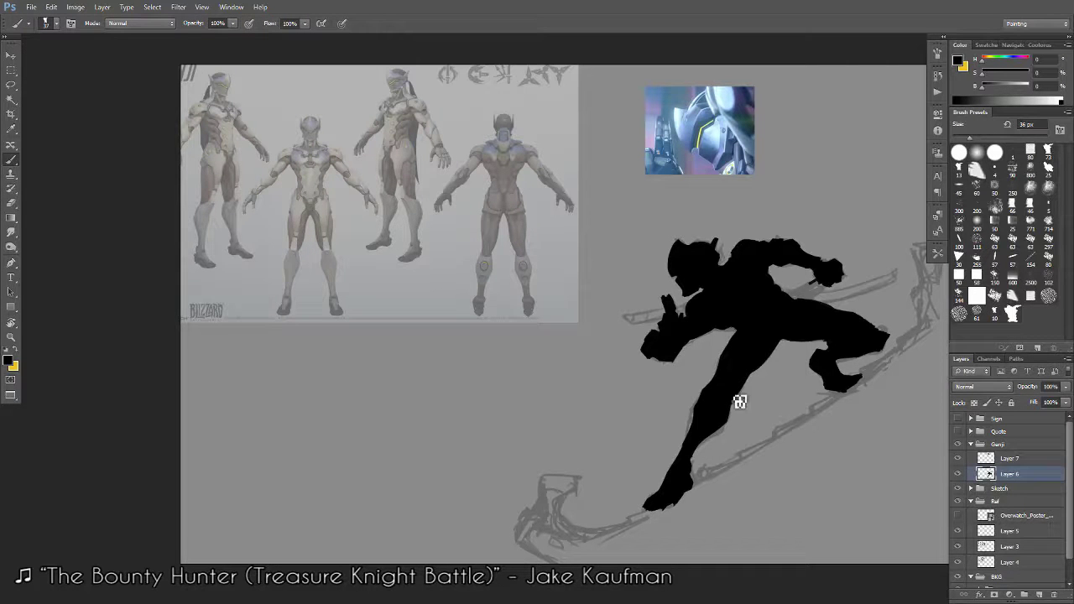
{"action": "key", "text": "e"}
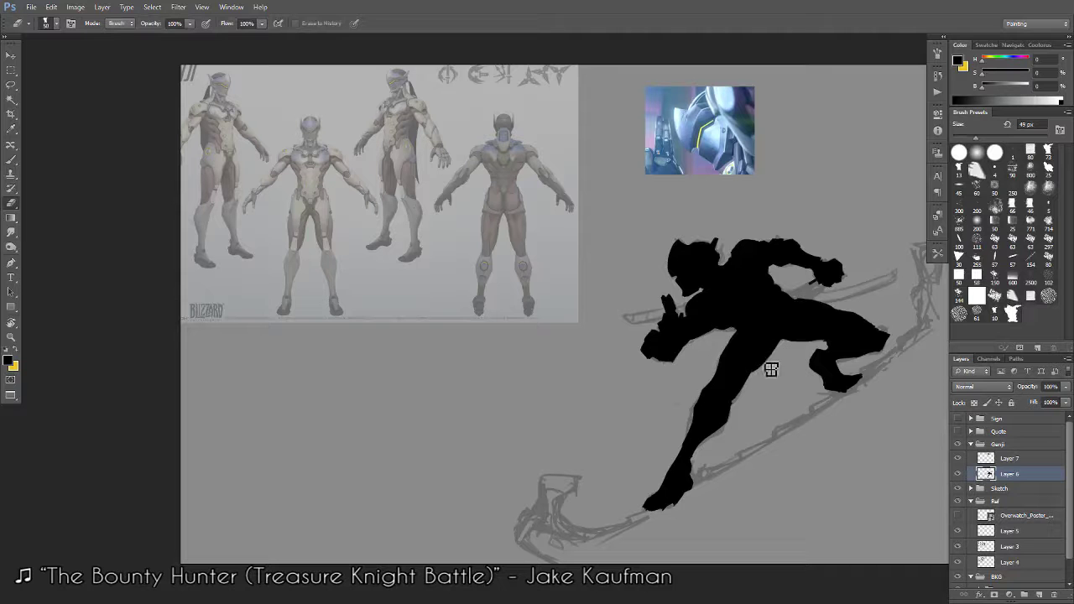
{"action": "key", "text": "b"}
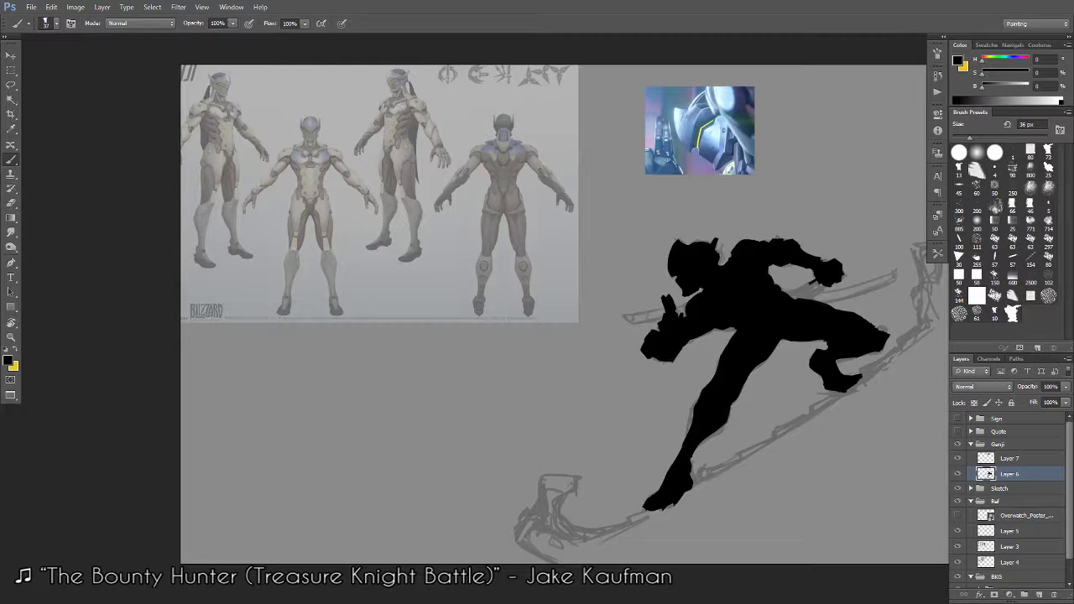
{"action": "left_click", "coordinate": [722, 413], "text": "alt"}
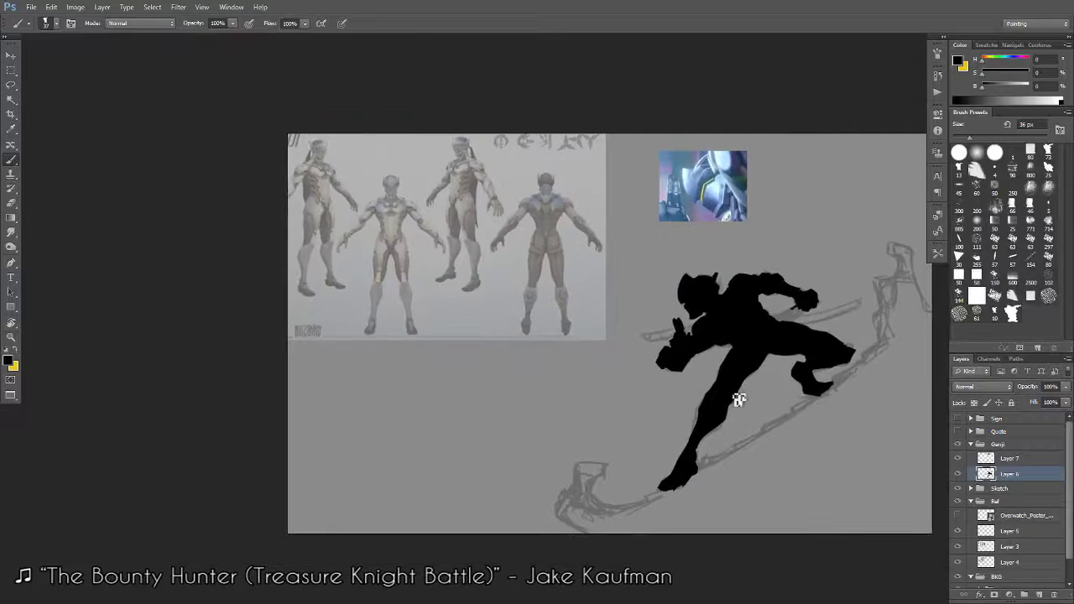
{"action": "key", "text": "e"}
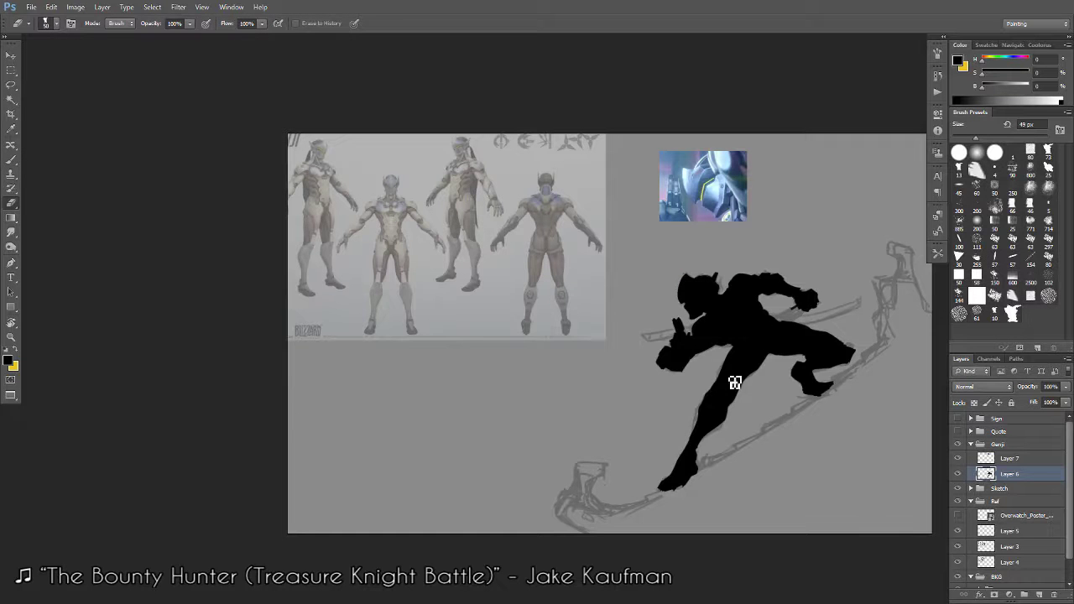
{"action": "key", "text": "b"}
{"action": "left_click", "coordinate": [745, 379], "text": "alt"}
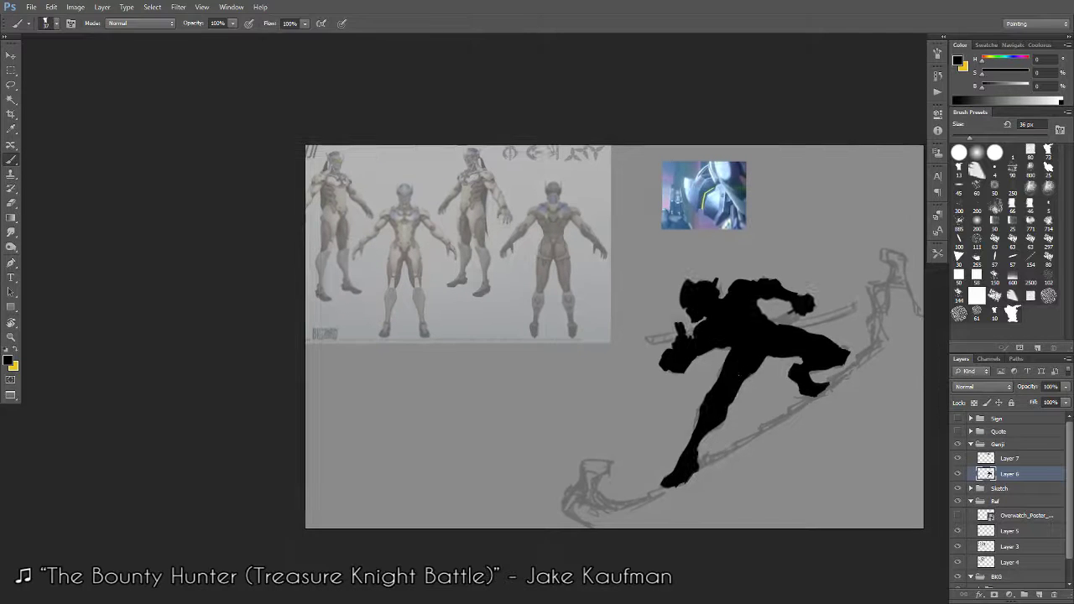
{"action": "key", "text": "e"}
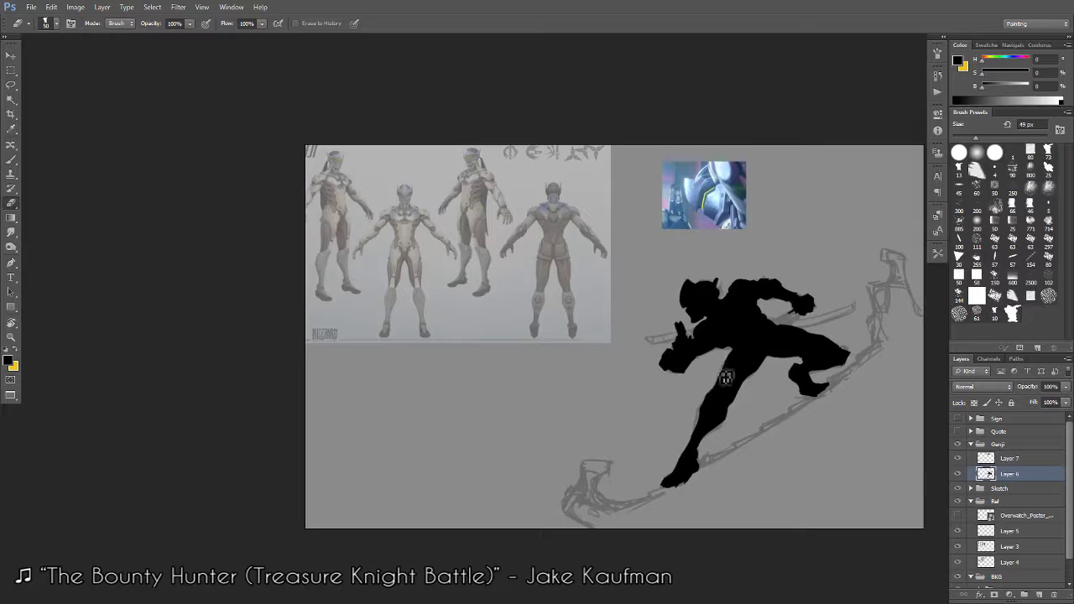
{"action": "key", "text": "b"}
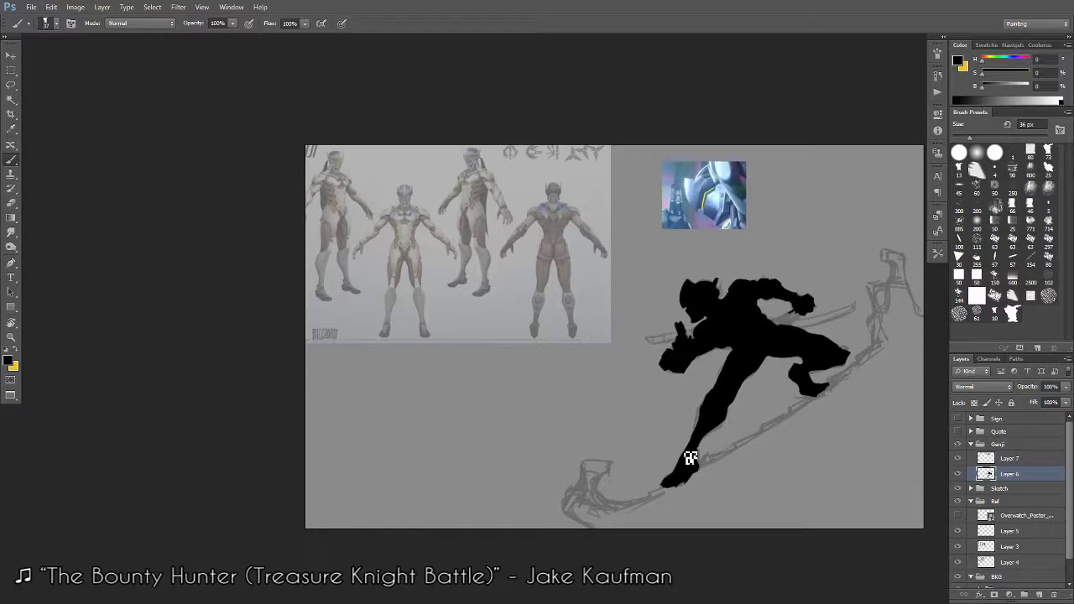
Lasso the lower leg area and fill it with solid black.
{"action": "key", "text": "l"}
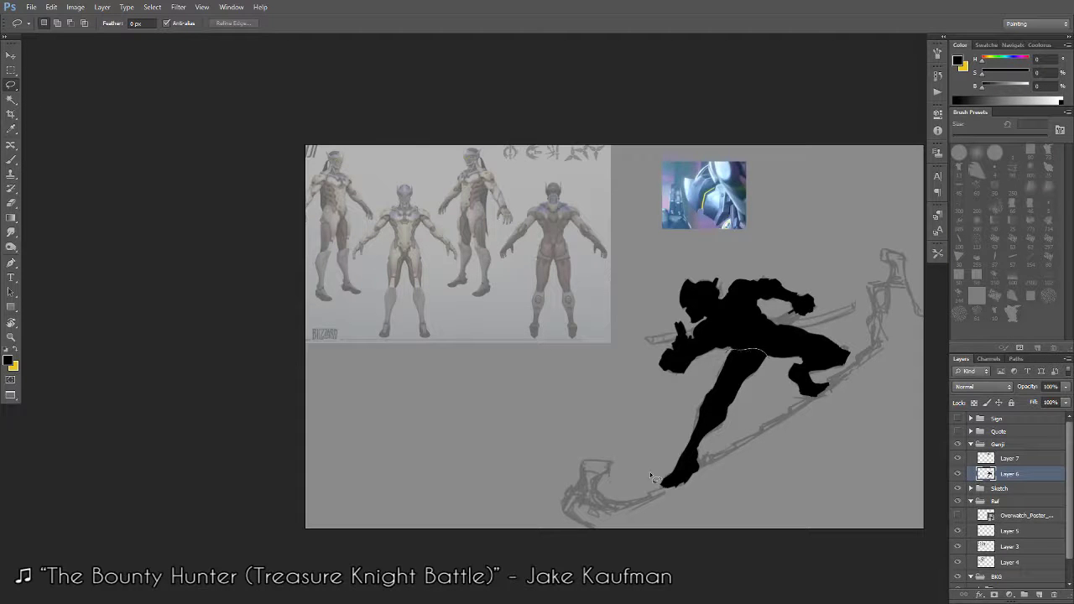
{"action": "left_click_drag", "start_coordinate": [650, 472], "coordinate": [663, 494]}
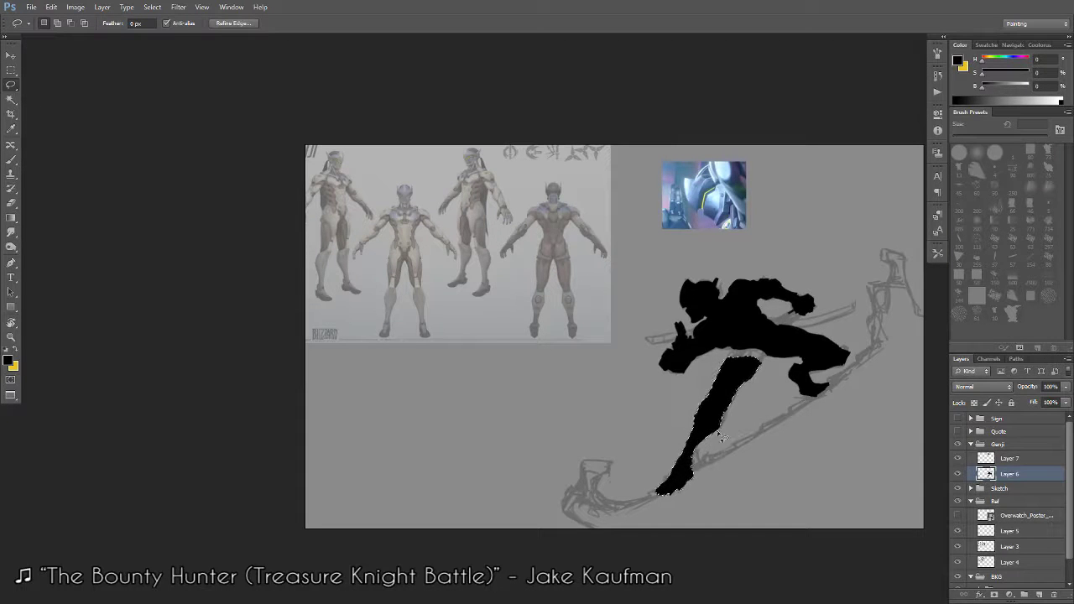
{"action": "key", "text": "alt+BackSpace"}
{"action": "key", "text": "ctrl+d"}
{"action": "key", "text": "b"}
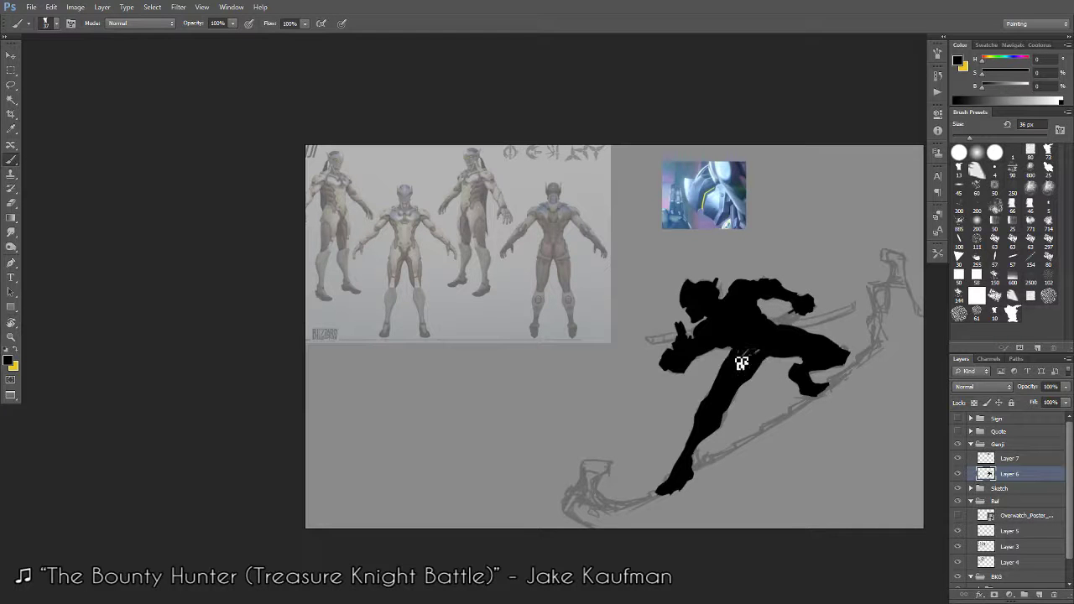
Reframe the view and trim the silhouette's lower leg edges with brush and eraser.
{"action": "key", "text": "z"}
{"action": "left_click_drag", "start_coordinate": [758, 356], "coordinate": [739, 461]}
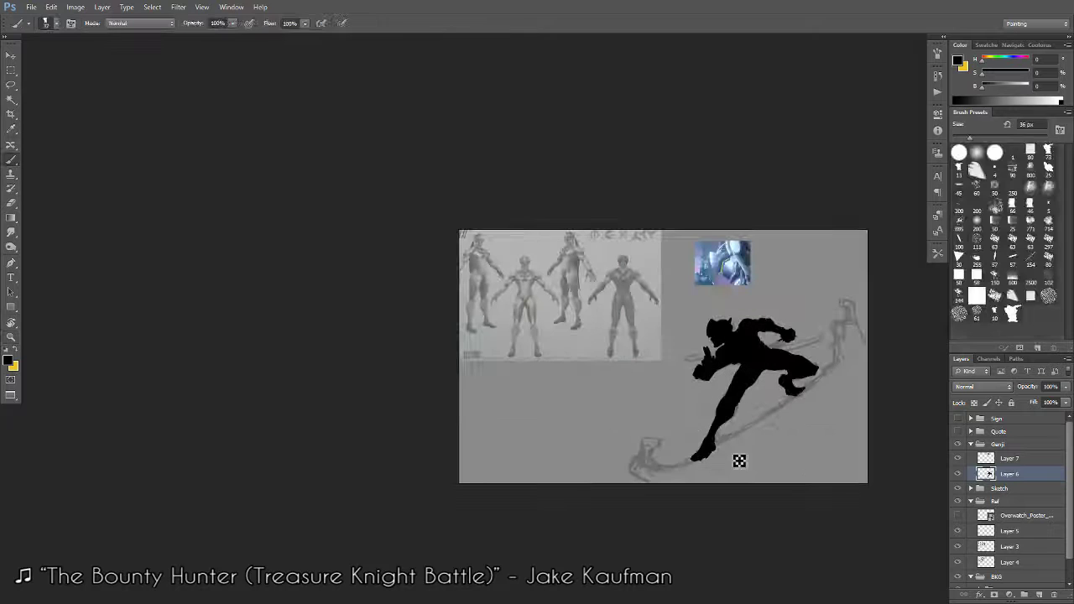
{"action": "left_click_drag", "start_coordinate": [785, 379], "coordinate": [839, 380]}
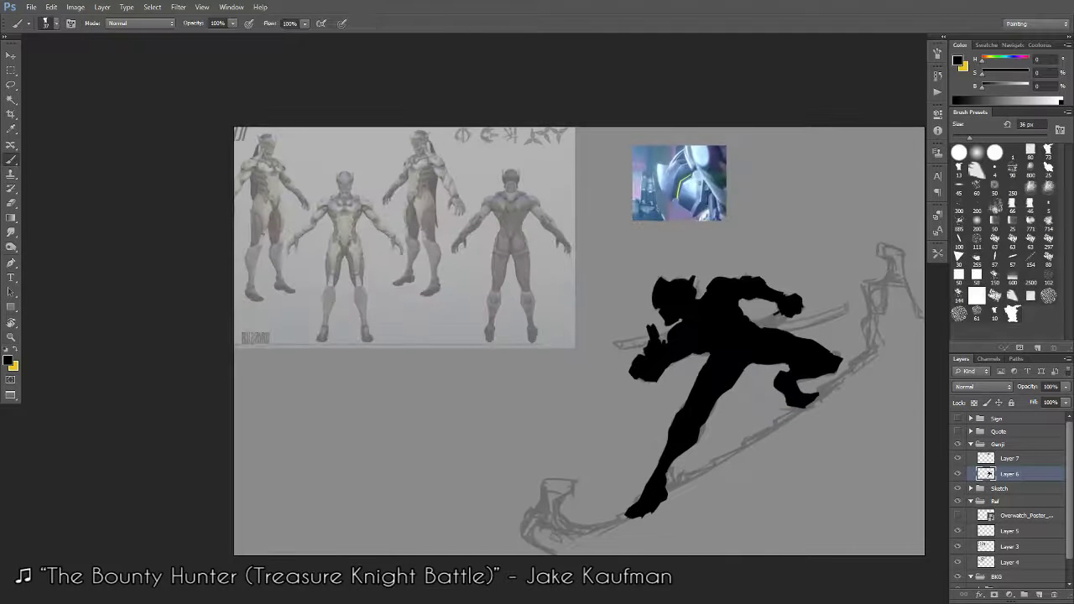
{"action": "key", "text": "e"}
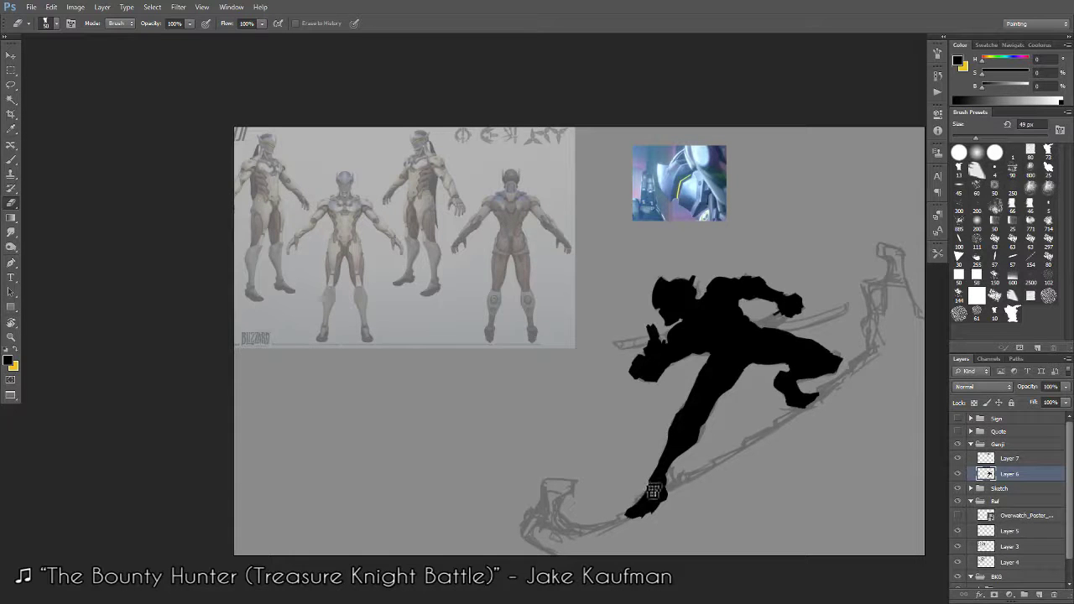
{"action": "key", "text": "b"}
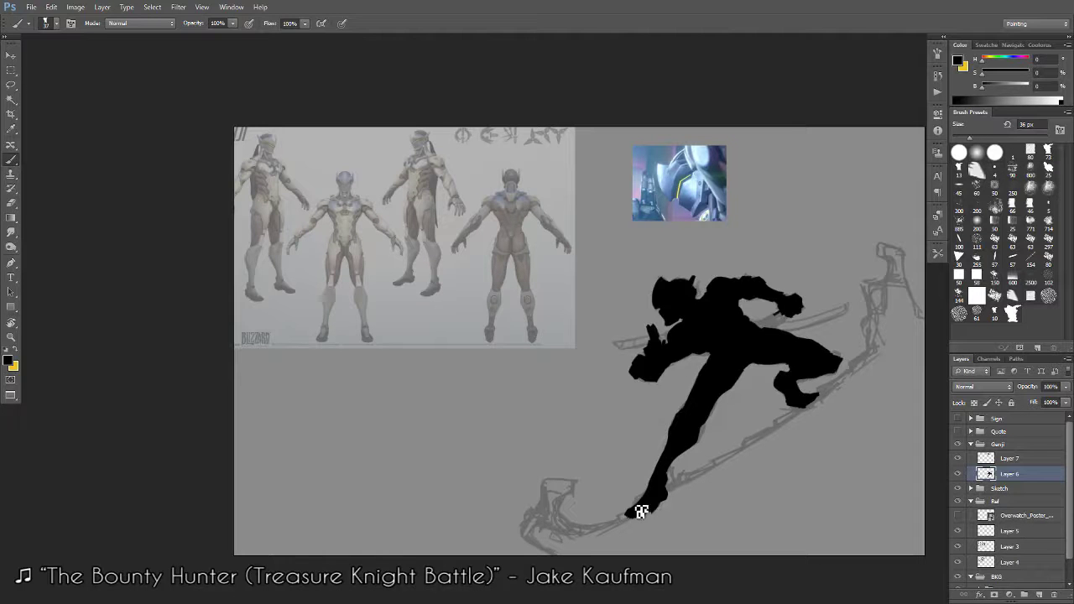
{"action": "key", "text": "e"}
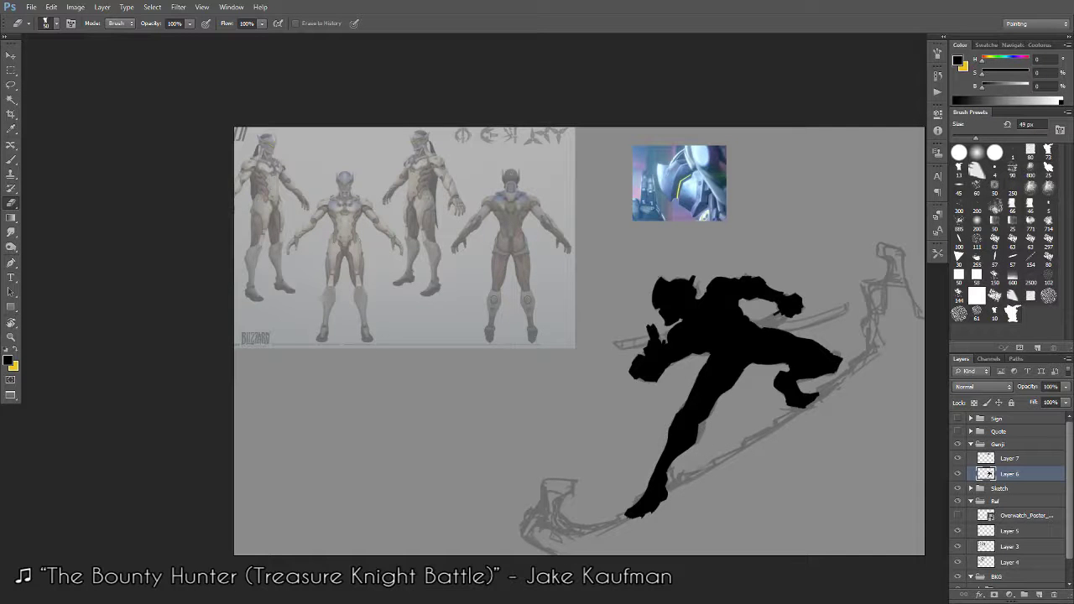
{"action": "key", "text": "b"}
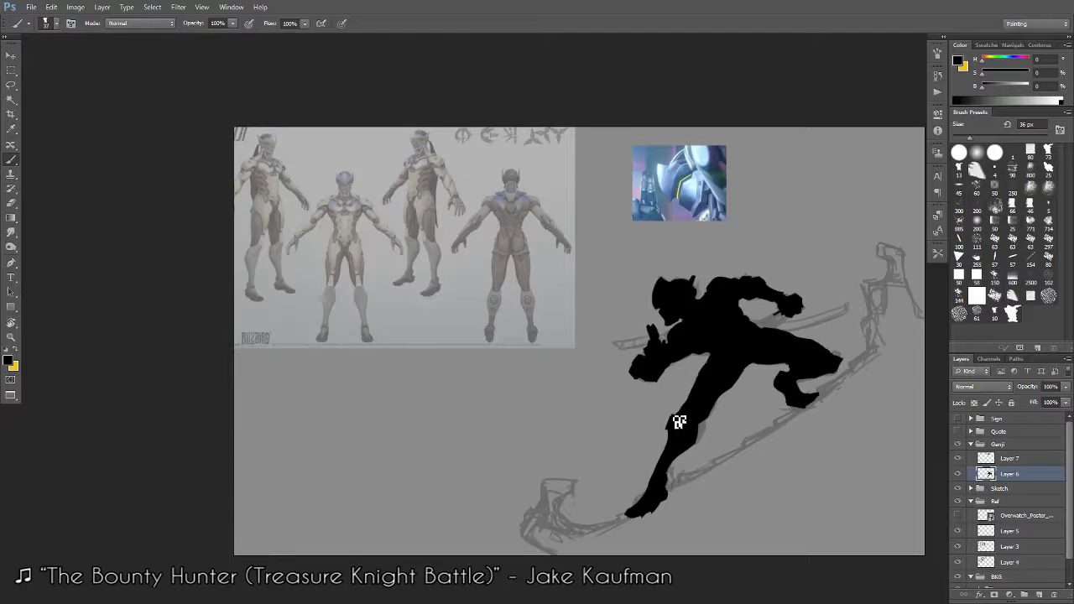
{"action": "key", "text": "e"}
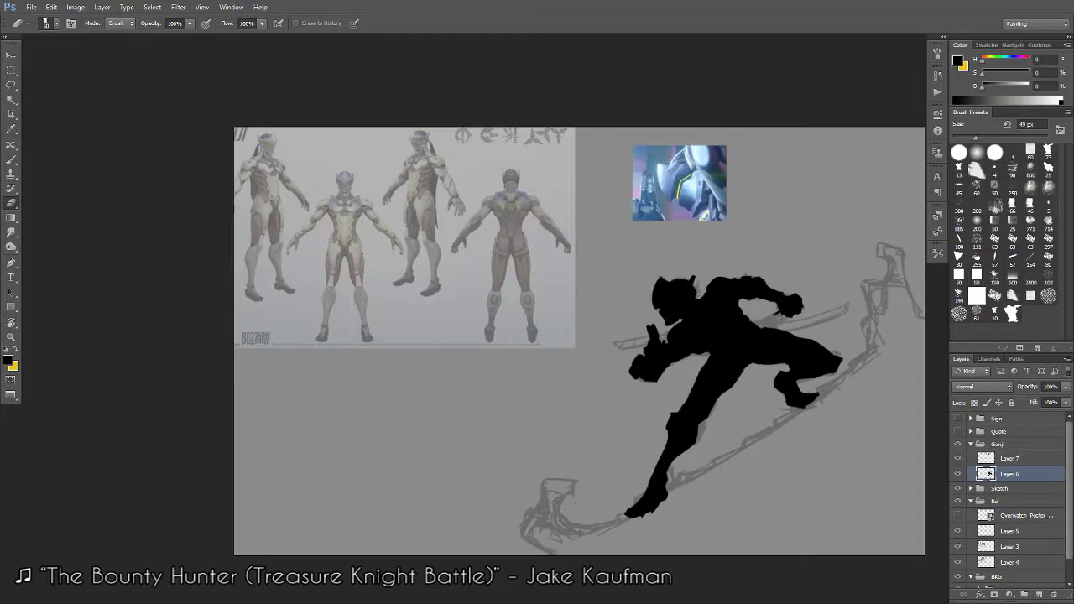
{"action": "key", "text": "b"}
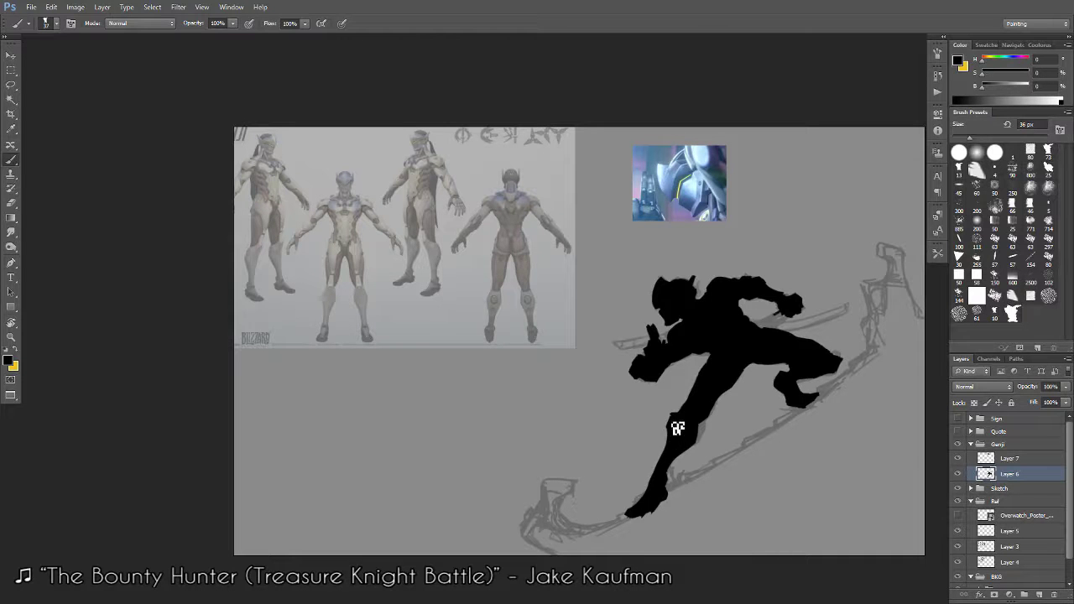
Reshape the ankle and smooth the lower leg into the foot.
{"action": "key", "text": "e"}
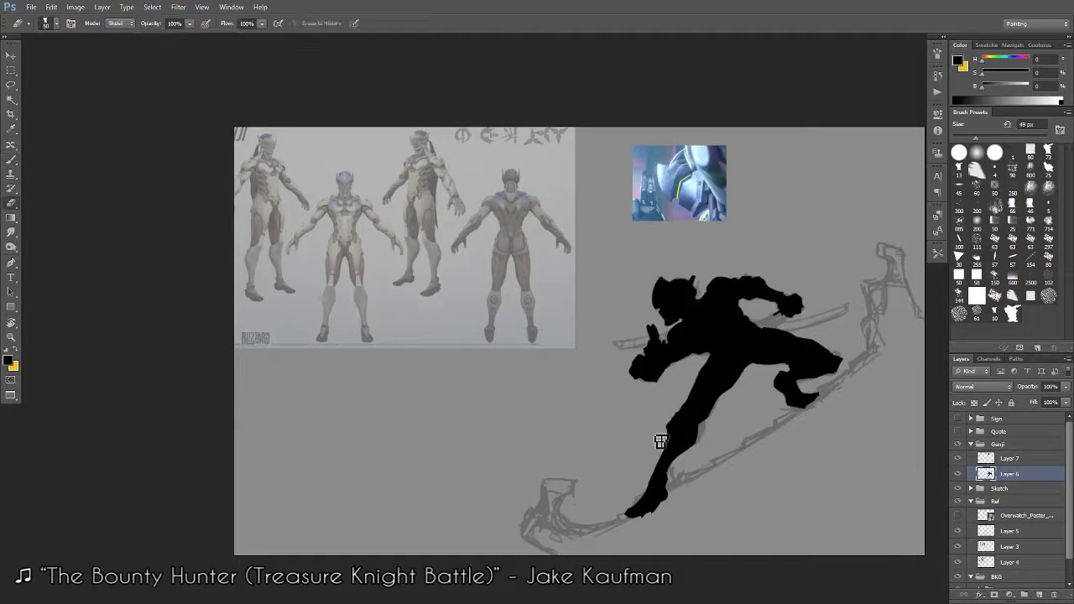
{"action": "key", "text": "b"}
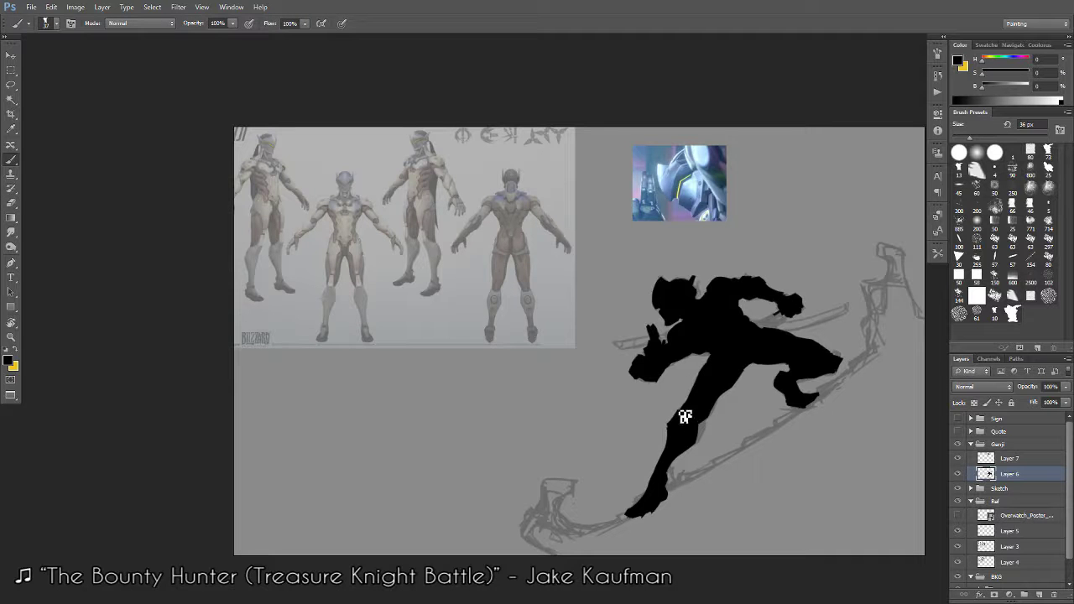
{"action": "key", "text": "e"}
{"action": "key", "text": "b"}
{"action": "key", "text": "e"}
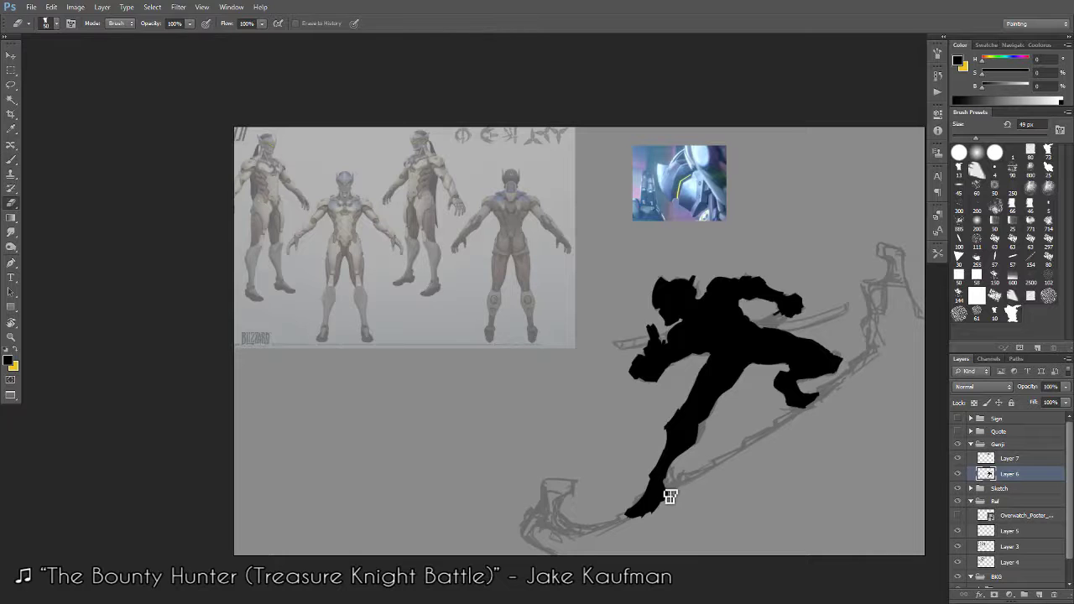
{"action": "key", "text": "b"}
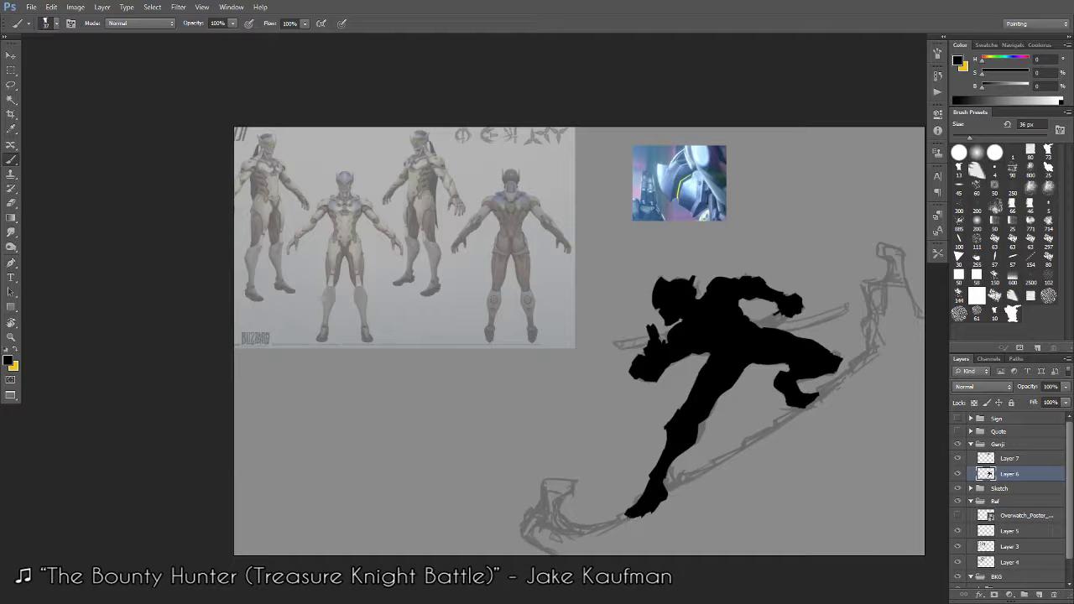
{"action": "key", "text": "e"}
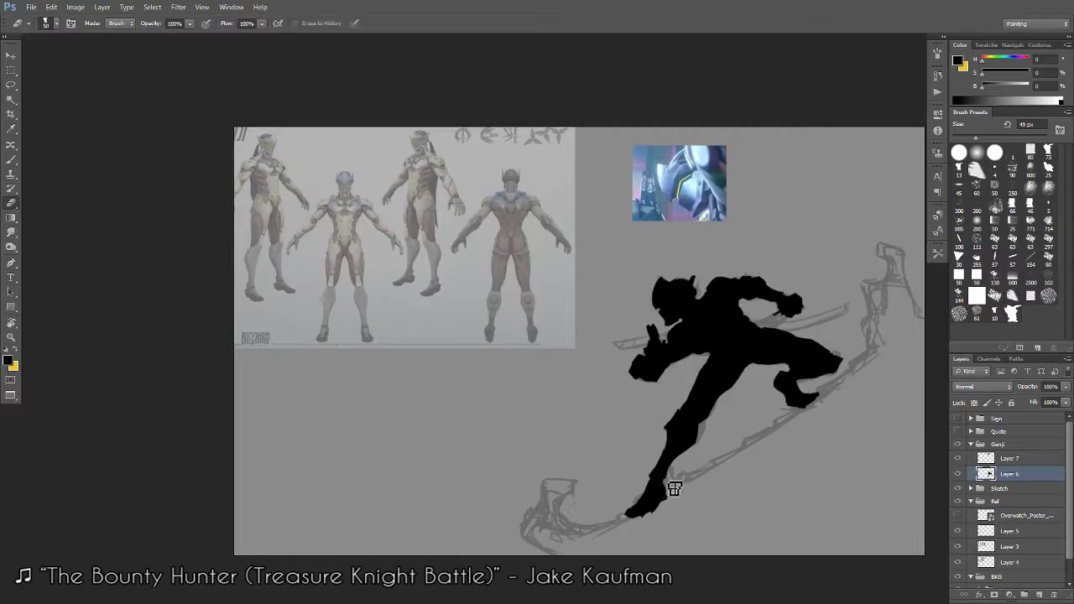
{"action": "key", "text": "b"}
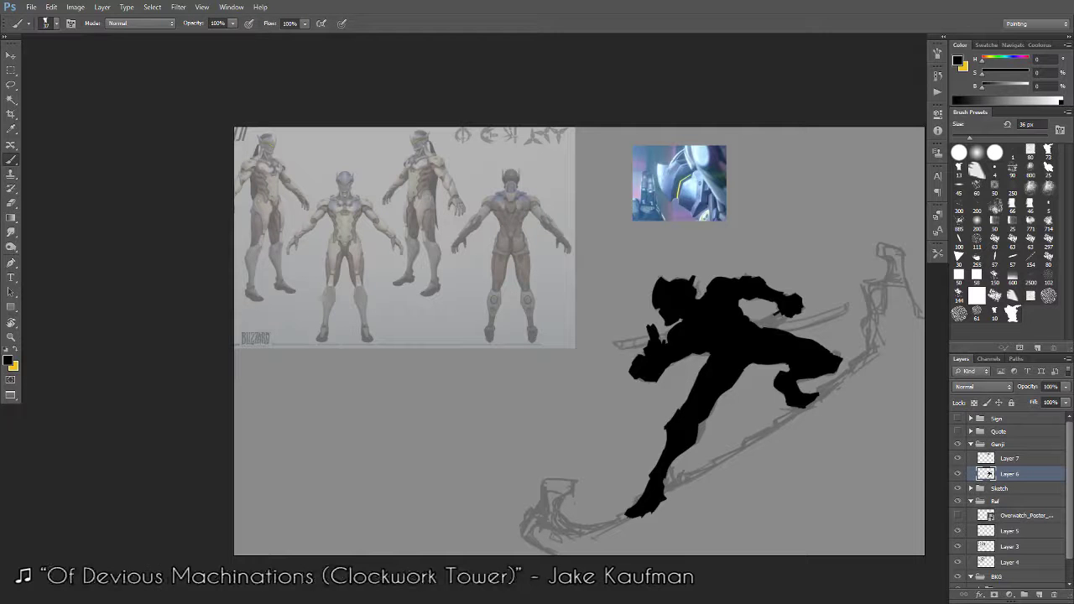
Touch up the silhouette's leg edges at closer zoom with brush and eraser.
{"action": "key", "text": "z"}
{"action": "left_click", "coordinate": [802, 403], "text": "alt"}
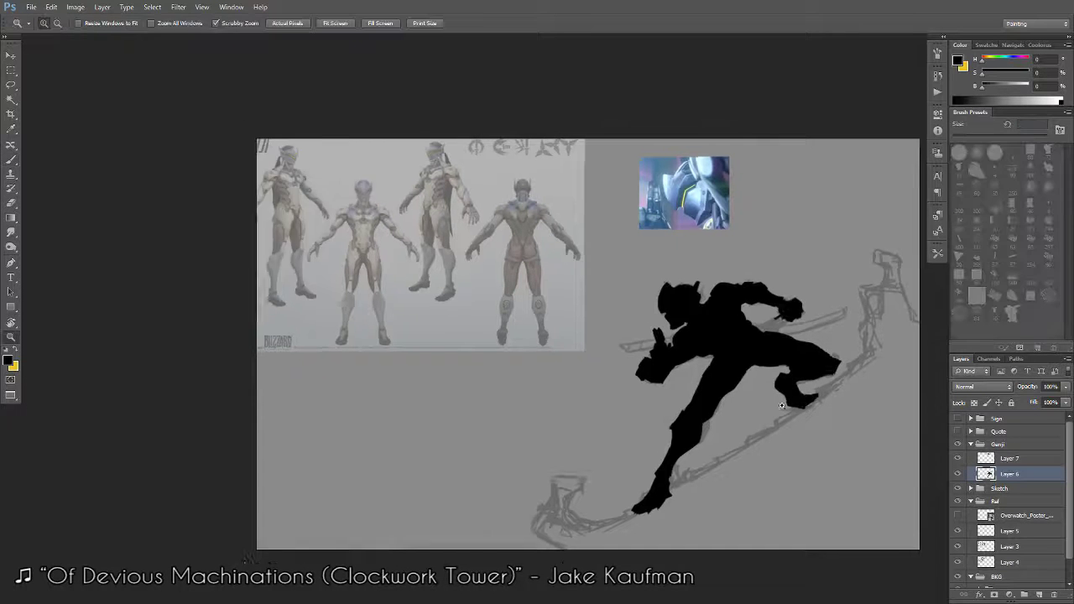
{"action": "key", "text": "b"}
{"action": "scroll", "coordinate": [772, 460], "scroll_direction": "up", "scroll_amount": 1}
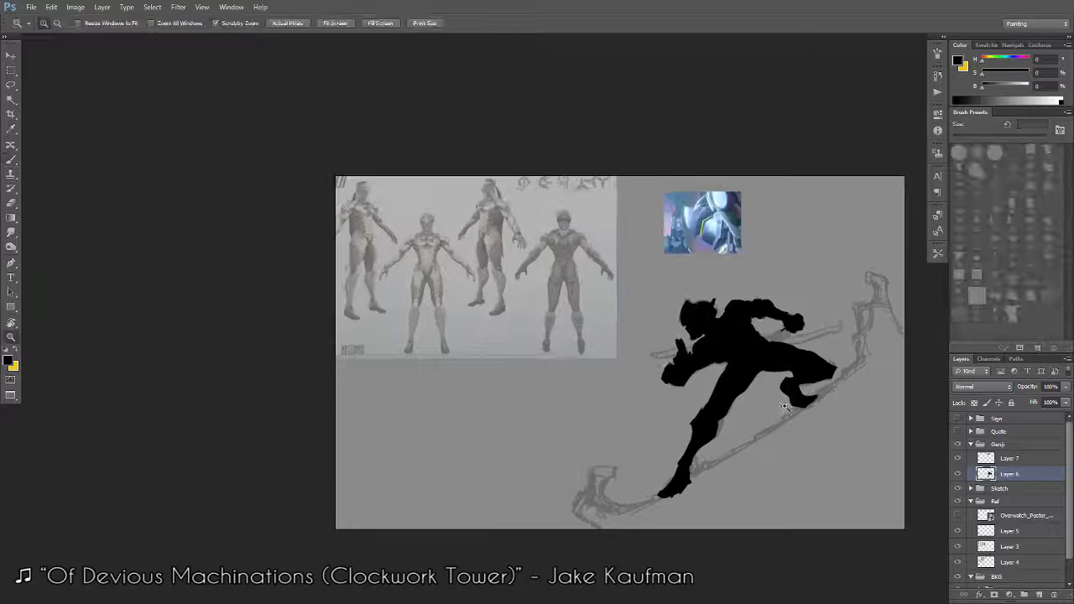
{"action": "scroll", "coordinate": [759, 452], "scroll_direction": "up", "scroll_amount": 1}
{"action": "scroll", "coordinate": [741, 440], "scroll_direction": "up", "scroll_amount": 1}
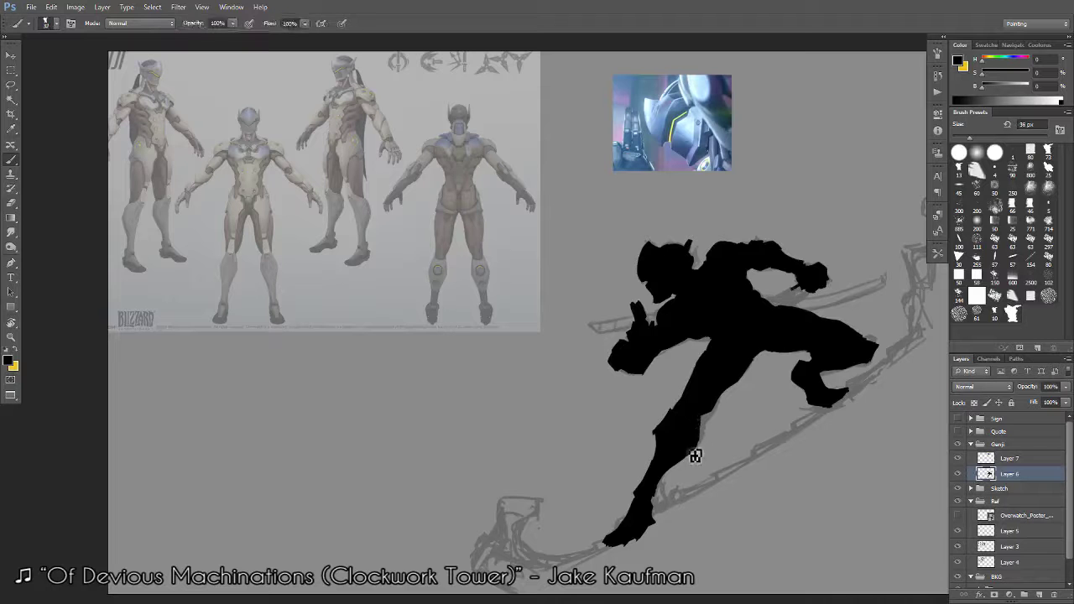
{"action": "key", "text": "e"}
{"action": "key", "text": "z"}
{"action": "left_click_drag", "start_coordinate": [696, 495], "coordinate": [698, 498]}
{"action": "key", "text": "b"}
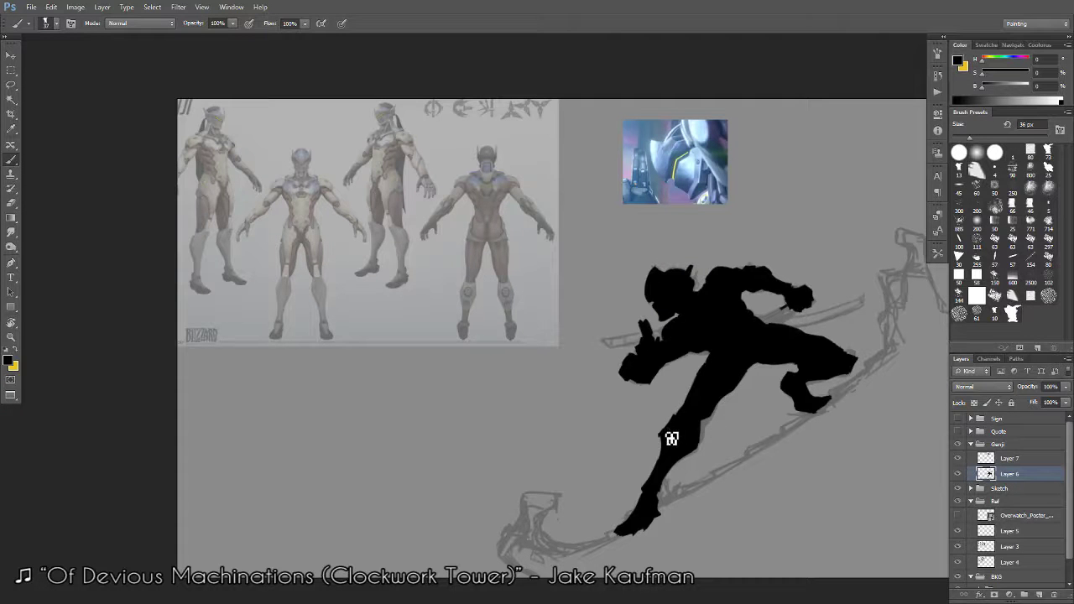
{"action": "key", "text": "e"}
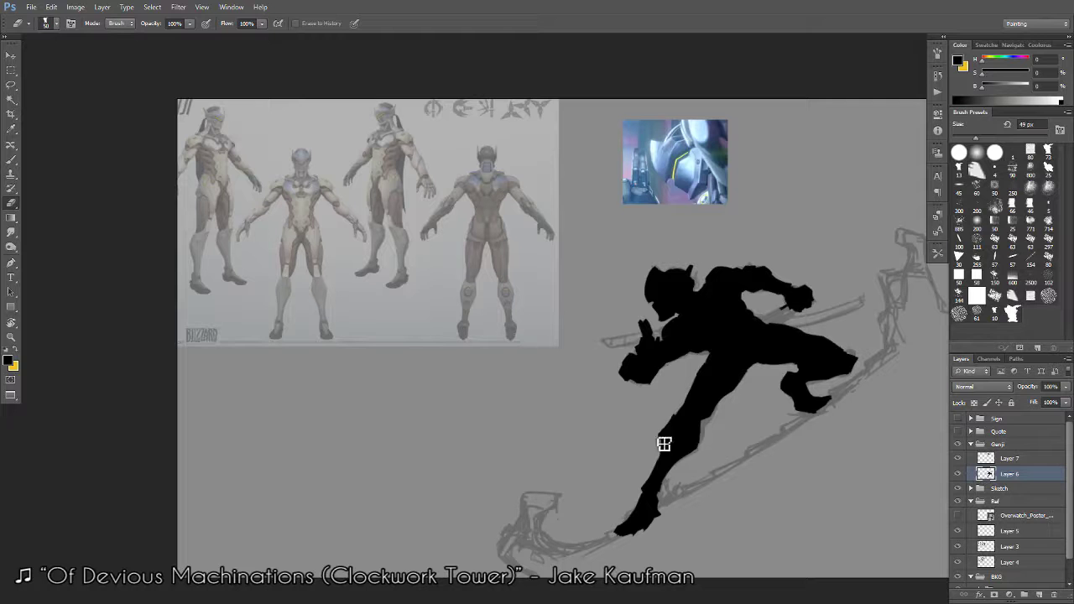
{"action": "key", "text": "b"}
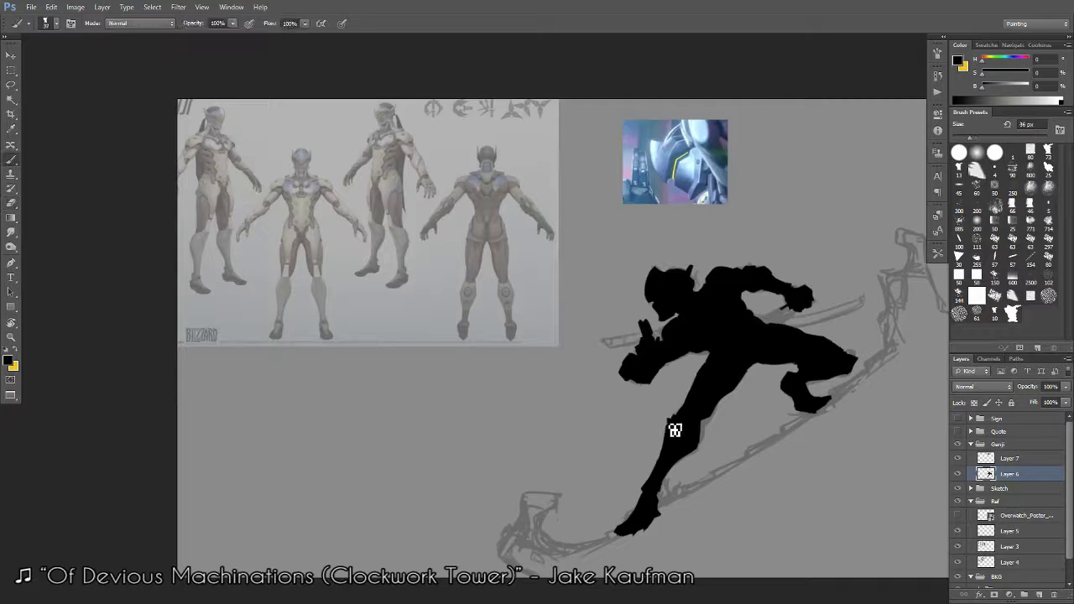
Paint a thin black sword handle extending through the rear fist across the back.
{"action": "key", "text": "z"}
{"action": "left_click_drag", "start_coordinate": [676, 430], "coordinate": [710, 421]}
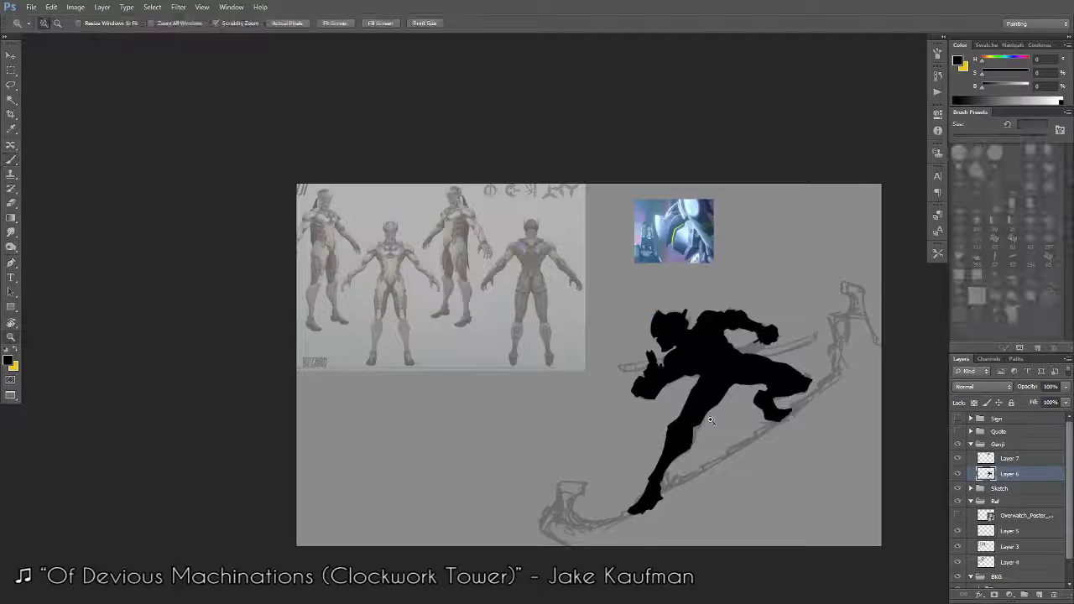
{"action": "left_click", "coordinate": [710, 421]}
{"action": "key", "text": "b"}
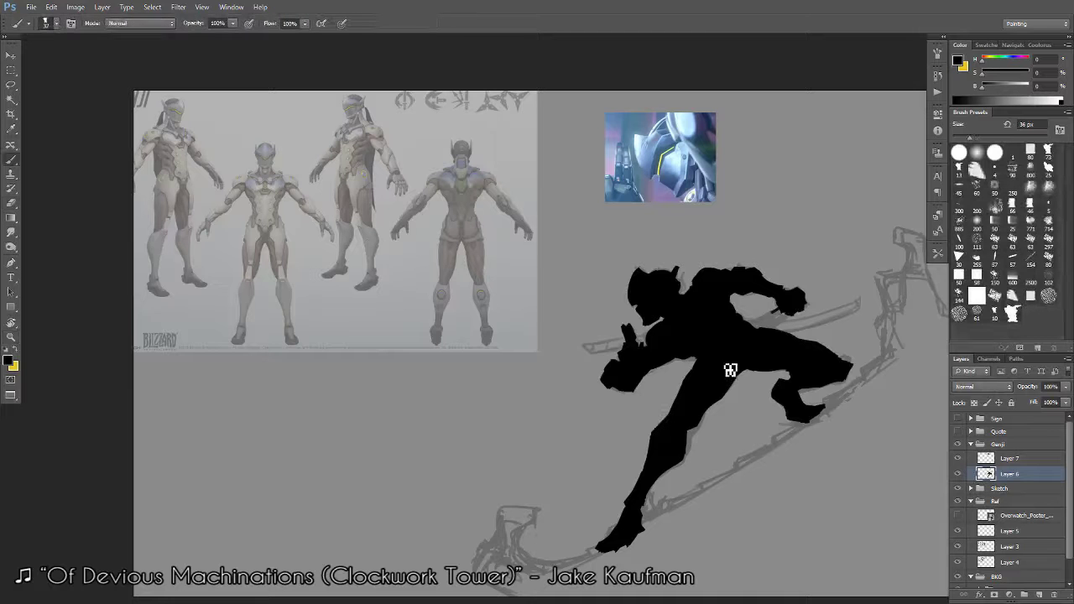
{"action": "scroll", "coordinate": [730, 370], "scroll_direction": "up", "scroll_amount": 1}
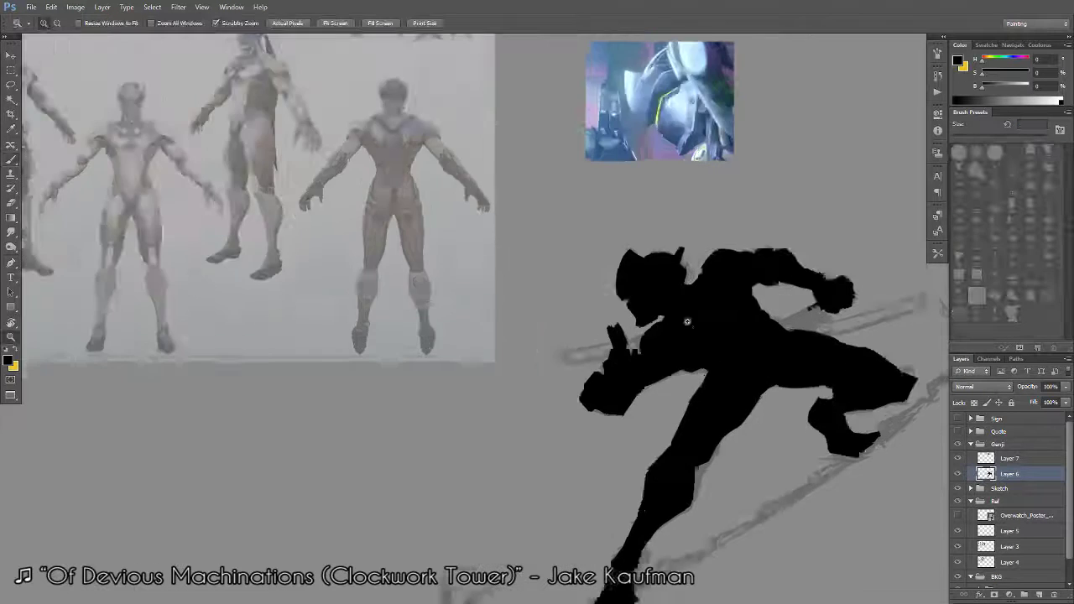
{"action": "scroll", "coordinate": [730, 371], "scroll_direction": "up", "scroll_amount": 1}
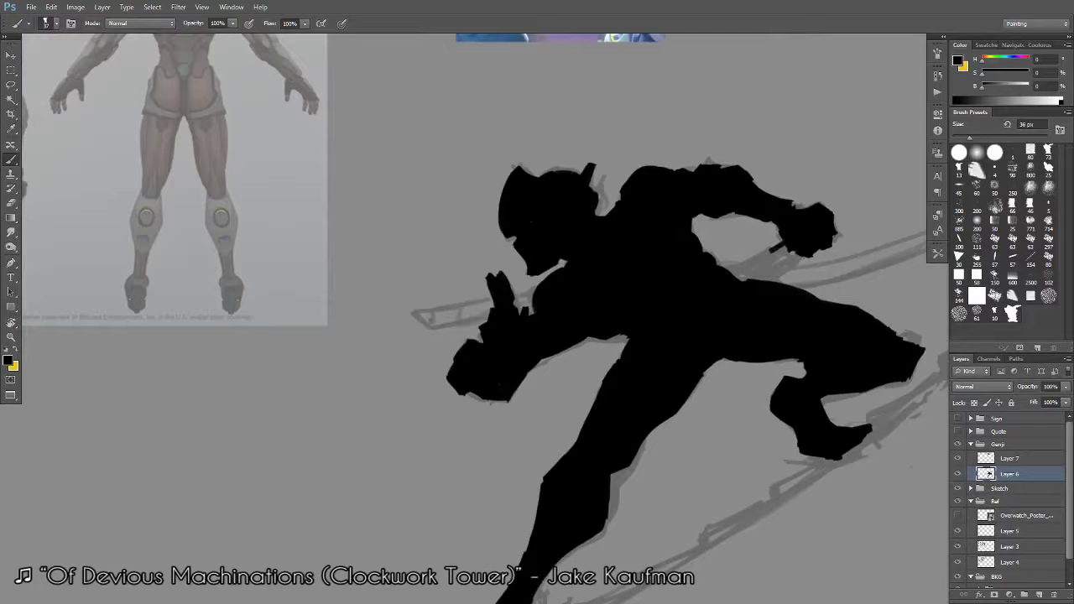
{"action": "left_click_drag", "start_coordinate": [625, 338], "coordinate": [582, 399]}
{"action": "left_click_drag", "start_coordinate": [739, 312], "coordinate": [687, 334]}
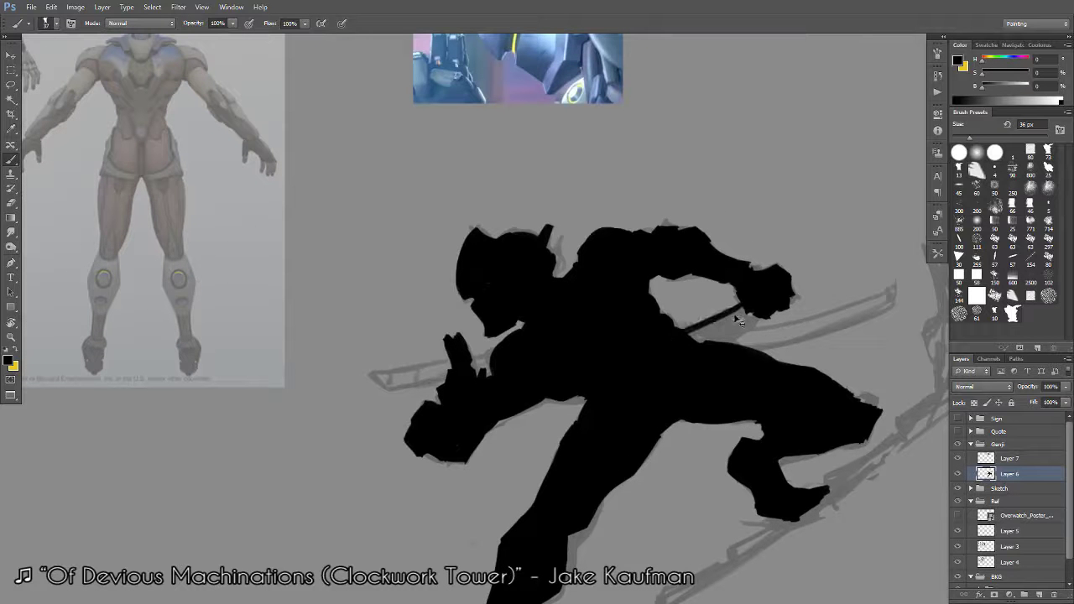
Move the Ref group down to reveal the Genji weapon sheet.
{"action": "key", "text": "z"}
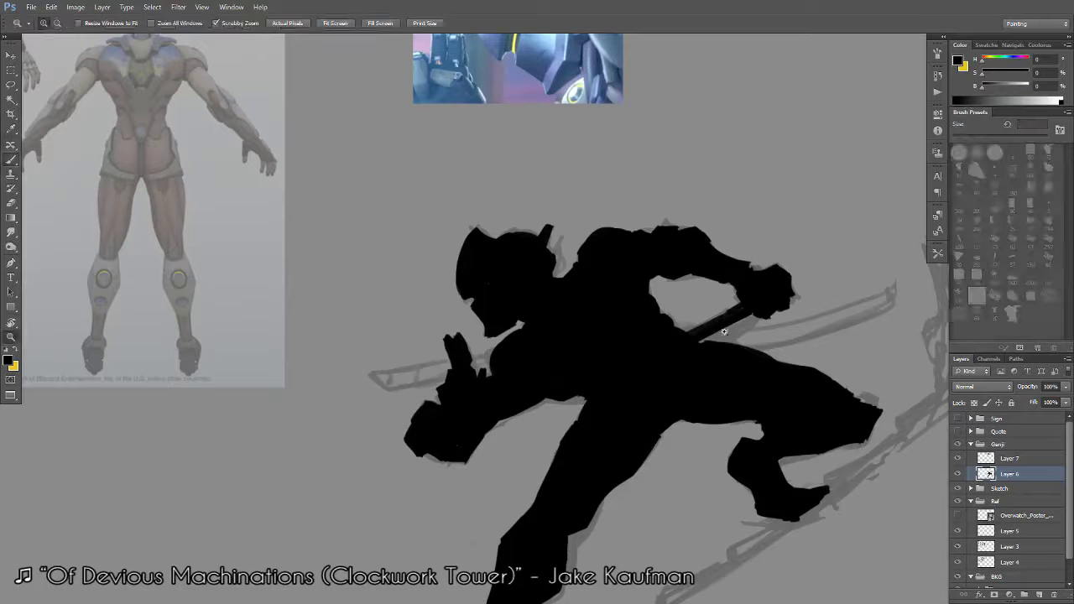
{"action": "scroll", "coordinate": [724, 333], "scroll_direction": "down", "scroll_amount": 3}
{"action": "key", "text": "b"}
{"action": "scroll", "coordinate": [758, 377], "scroll_direction": "up", "scroll_amount": 2}
{"action": "scroll", "coordinate": [815, 492], "scroll_direction": "down", "scroll_amount": 1}
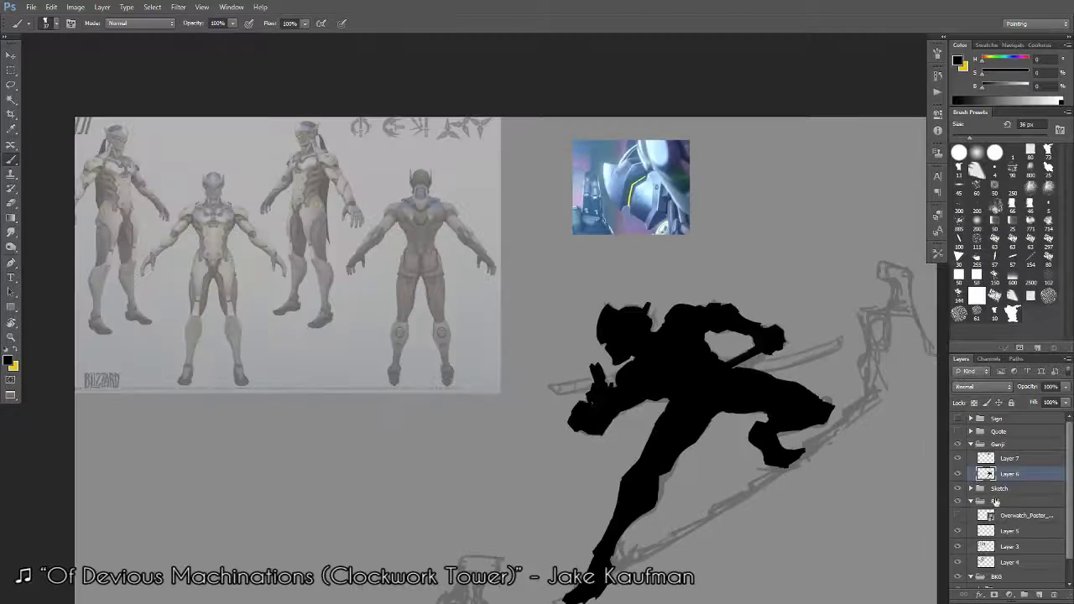
{"action": "left_click", "coordinate": [996, 502]}
{"action": "mouse_move", "coordinate": [445, 316]}
{"action": "left_mouse_down"}
{"action": "mouse_move", "coordinate": [344, 421]}
{"action": "mouse_move", "coordinate": [349, 413]}
{"action": "left_mouse_up"}
{"action": "left_click", "coordinate": [1008, 472]}
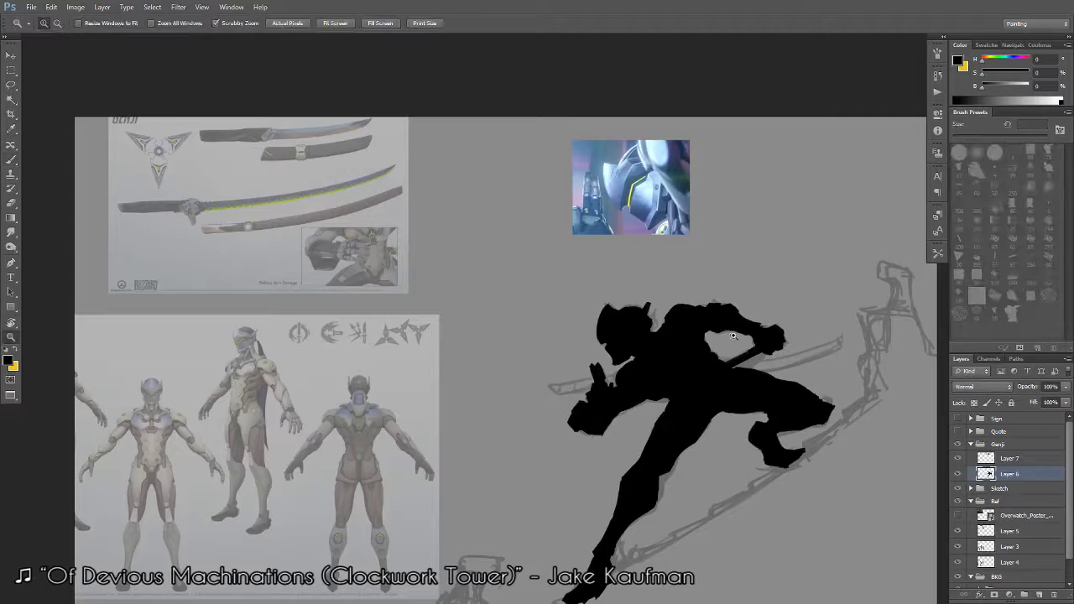
{"action": "mouse_move", "coordinate": [736, 335]}
{"action": "left_mouse_down"}
{"action": "mouse_move", "coordinate": [803, 338]}
{"action": "mouse_move", "coordinate": [738, 369]}
{"action": "mouse_move", "coordinate": [774, 371]}
{"action": "left_mouse_up"}
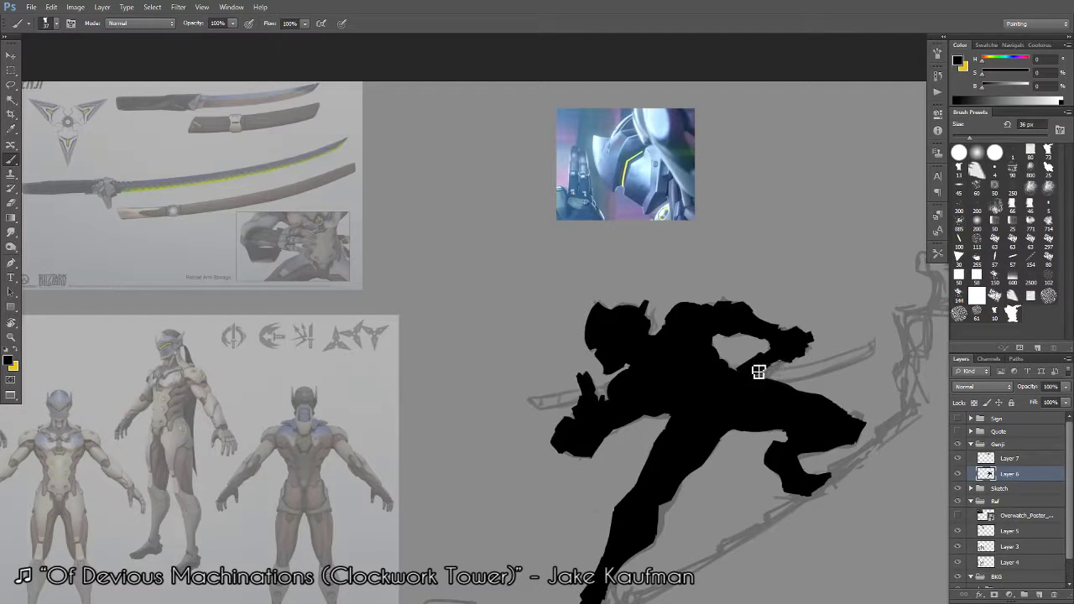
{"action": "left_click_drag", "start_coordinate": [713, 389], "coordinate": [759, 346]}
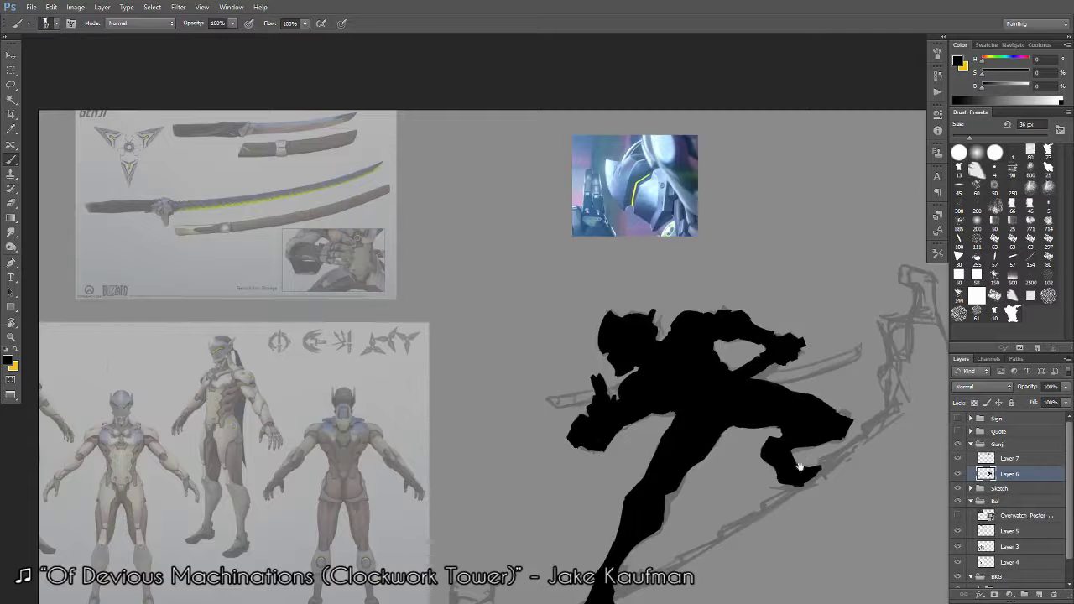
{"action": "left_click_drag", "start_coordinate": [800, 485], "coordinate": [797, 411]}
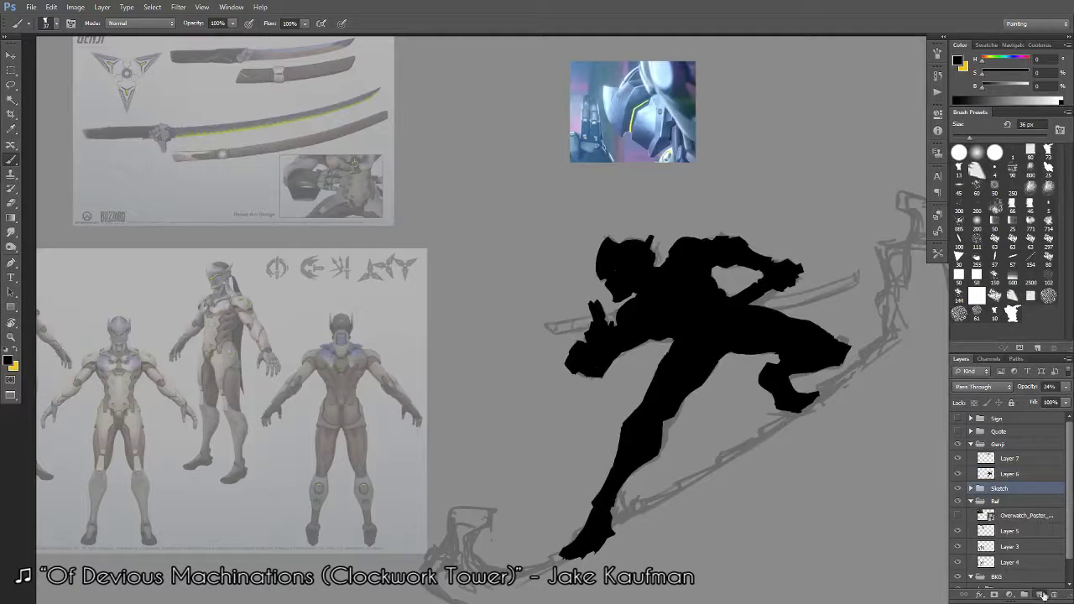
Add a new layer in the Genji group and paint grey sword strokes at the hand and waist.
{"action": "left_click", "coordinate": [1040, 594]}
{"action": "left_click_drag", "start_coordinate": [1015, 475], "coordinate": [1016, 480]}
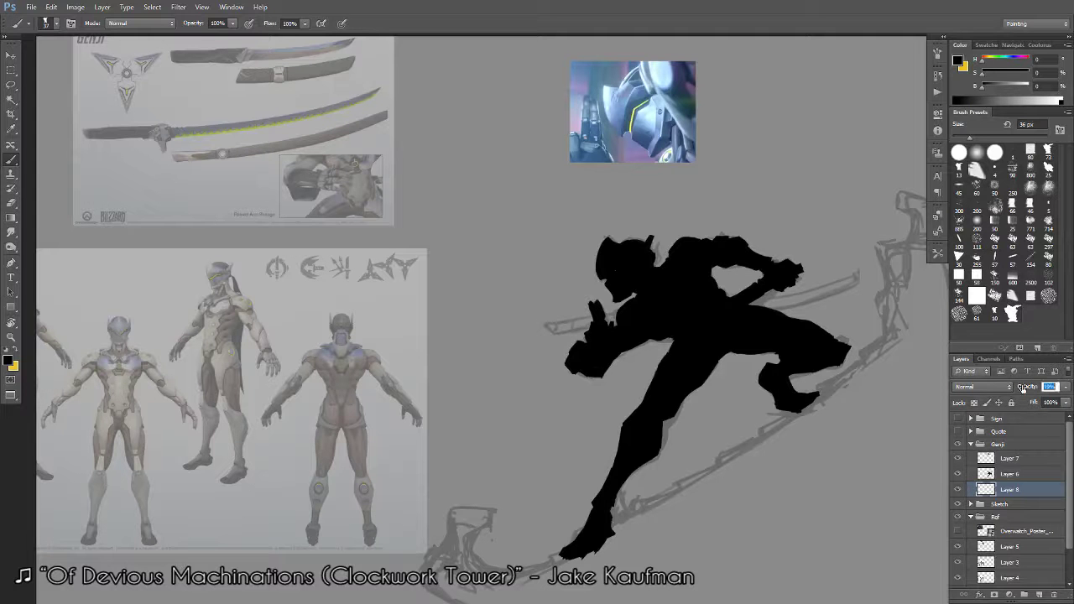
{"action": "mouse_move", "coordinate": [548, 324]}
{"action": "left_mouse_down"}
{"action": "mouse_move", "coordinate": [594, 318]}
{"action": "mouse_move", "coordinate": [599, 308]}
{"action": "mouse_move", "coordinate": [550, 327]}
{"action": "left_mouse_up"}
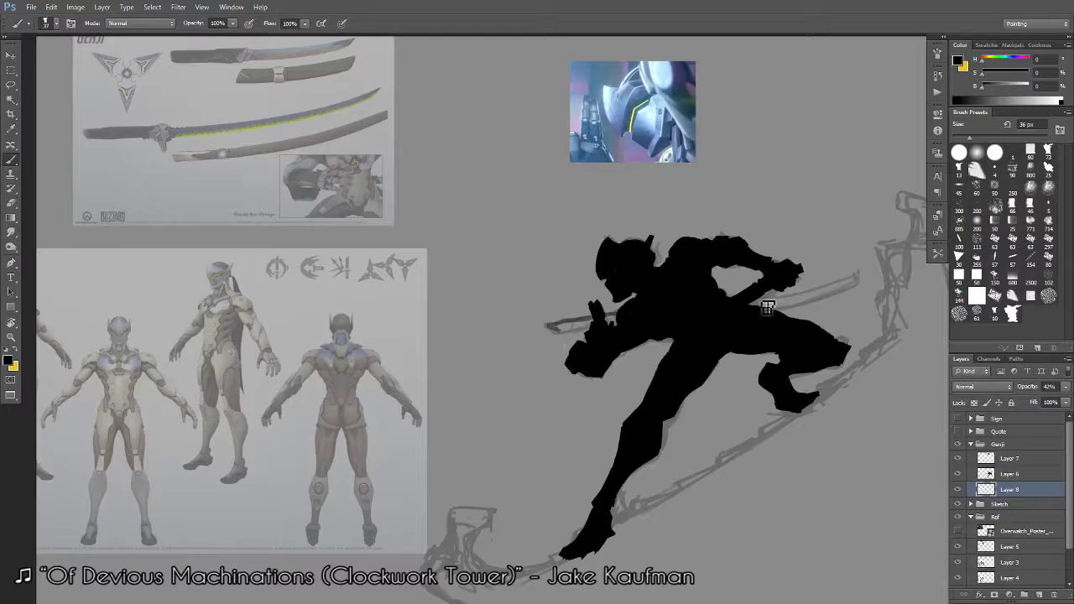
{"action": "mouse_move", "coordinate": [758, 305]}
{"action": "left_mouse_down"}
{"action": "mouse_move", "coordinate": [852, 298]}
{"action": "mouse_move", "coordinate": [772, 309]}
{"action": "left_mouse_up"}
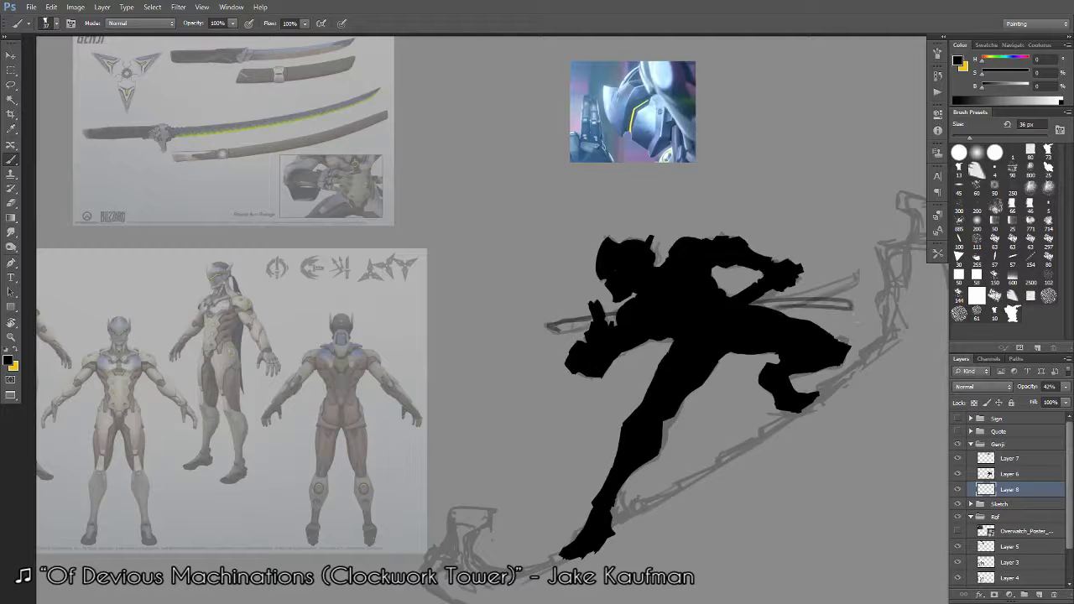
{"action": "mouse_move", "coordinate": [848, 308]}
{"action": "left_mouse_down"}
{"action": "mouse_move", "coordinate": [763, 306]}
{"action": "mouse_move", "coordinate": [824, 299]}
{"action": "left_mouse_up"}
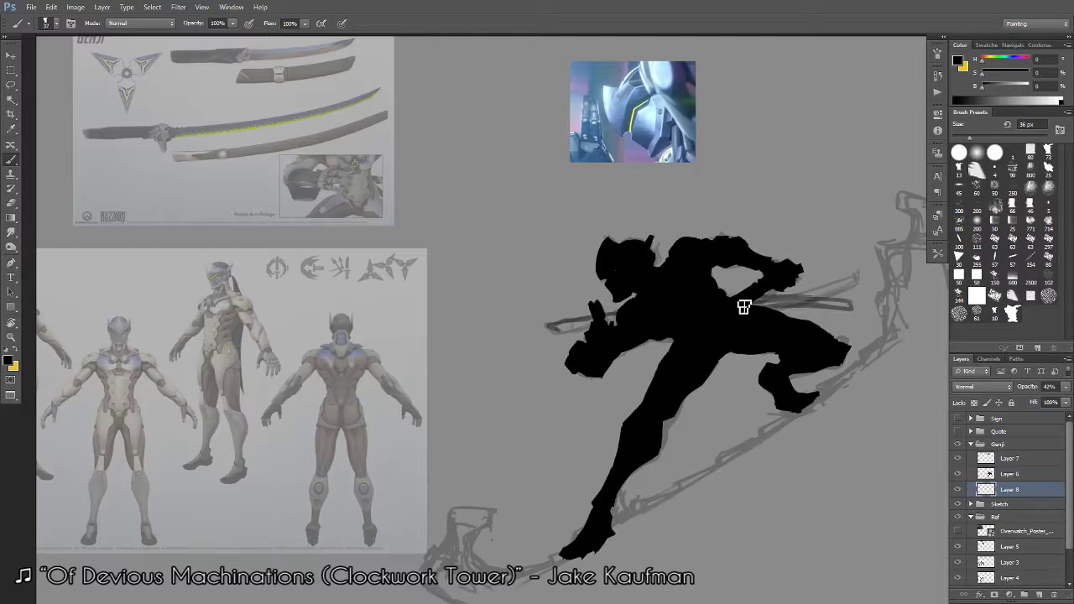
{"action": "left_click_drag", "start_coordinate": [745, 308], "coordinate": [802, 299]}
{"action": "left_click_drag", "start_coordinate": [823, 307], "coordinate": [846, 307]}
Fill the gaps between the raised hand's fingers with the 36 px brush.
{"action": "key", "text": "e"}
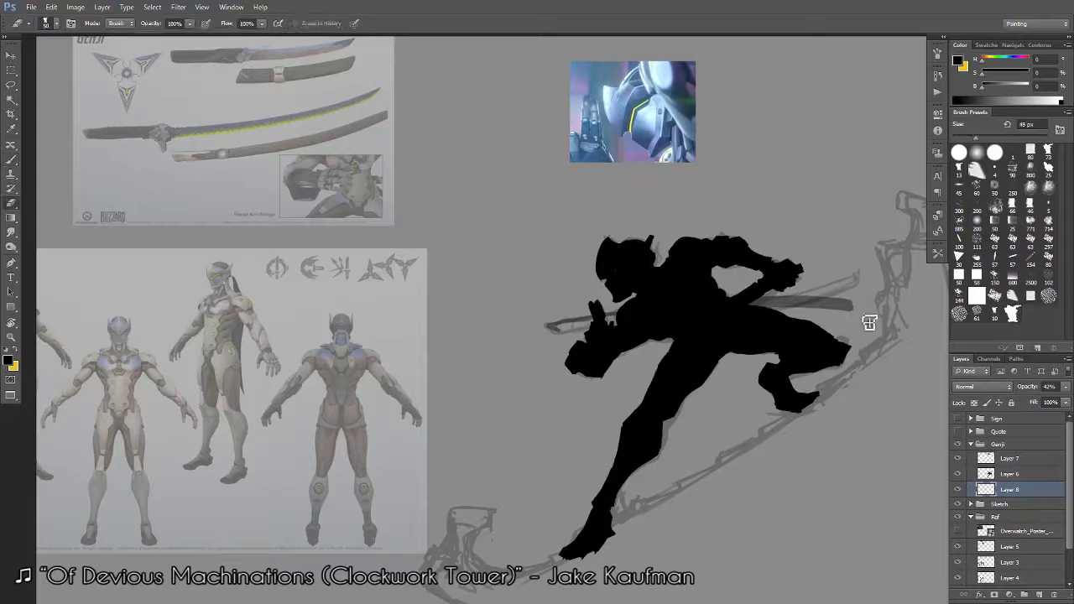
{"action": "key", "text": "b"}
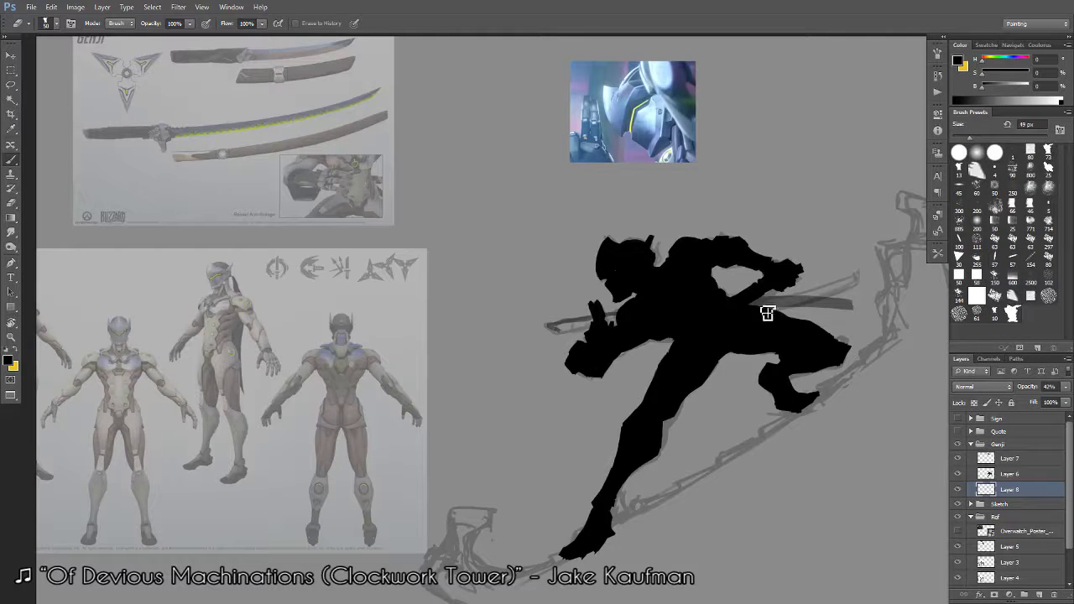
{"action": "key", "text": "b"}
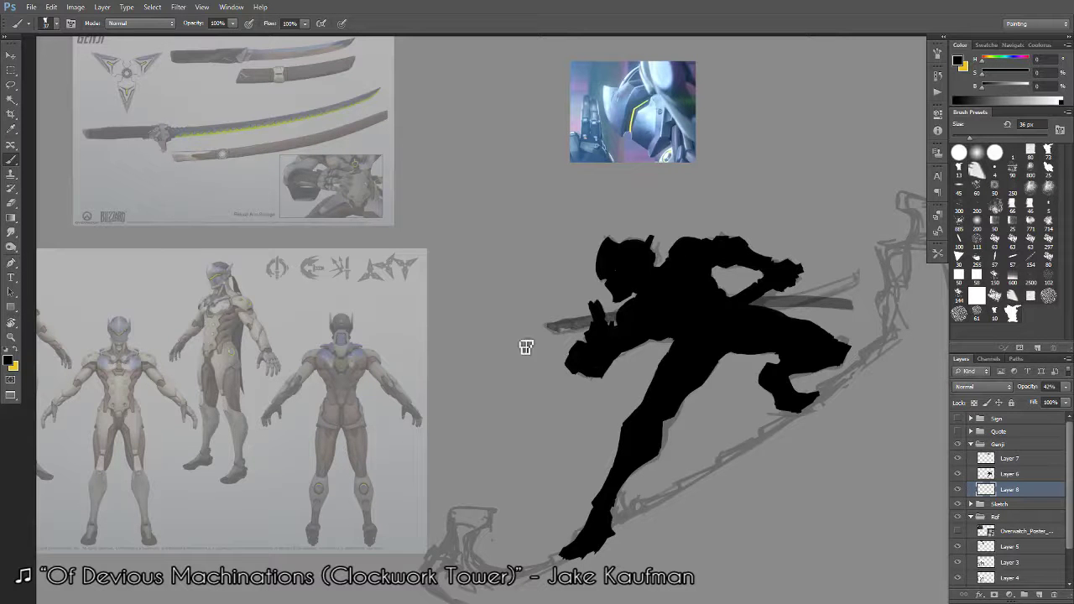
{"action": "left_click_drag", "start_coordinate": [612, 321], "coordinate": [614, 314]}
Lasso the sword blade near the hand and rotate it about 6 degrees.
{"action": "left_click", "coordinate": [12, 86]}
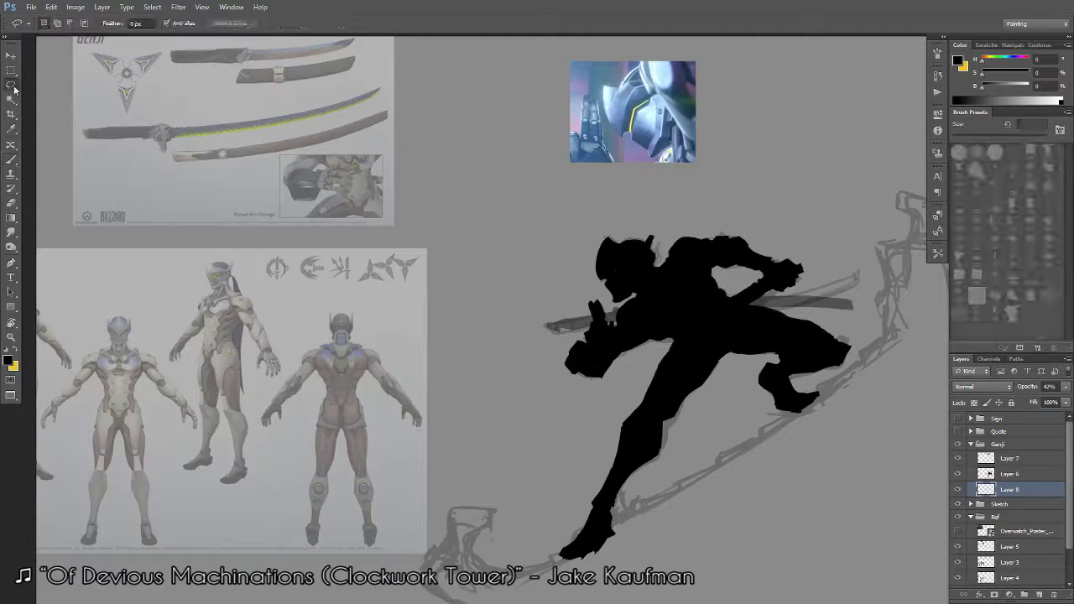
{"action": "left_click_drag", "start_coordinate": [625, 331], "coordinate": [621, 326]}
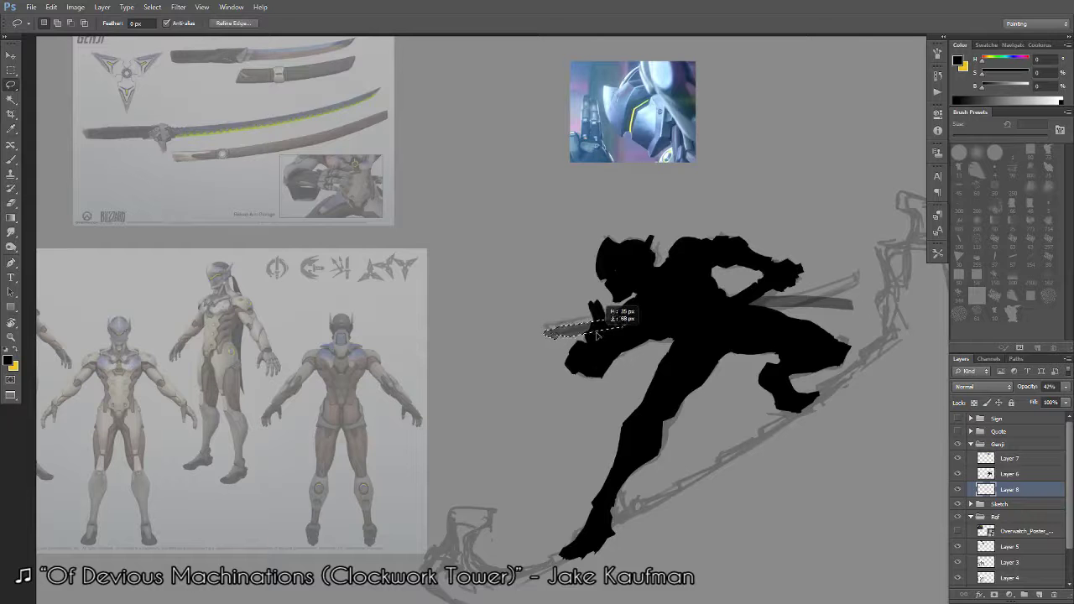
{"action": "key", "text": "ctrl+t"}
{"action": "left_click_drag", "start_coordinate": [647, 344], "coordinate": [582, 373]}
{"action": "key", "text": "Return"}
{"action": "key", "text": "ctrl+d"}
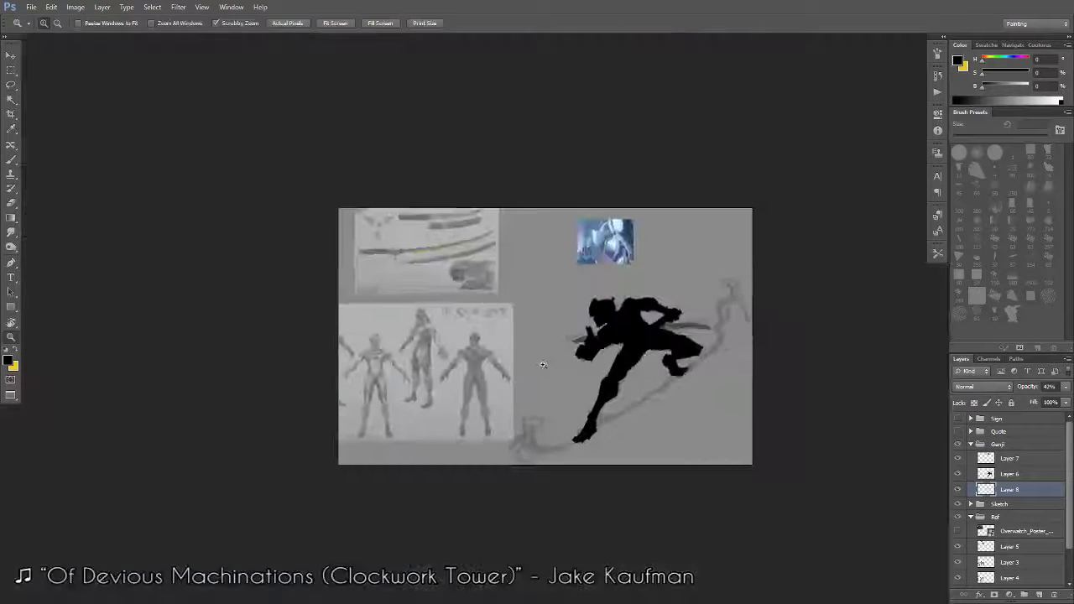
Trim and fill the silhouette's edges around the raised hand.
{"action": "mouse_move", "coordinate": [602, 338]}
{"action": "left_mouse_down"}
{"action": "mouse_move", "coordinate": [589, 357]}
{"action": "mouse_move", "coordinate": [531, 383]}
{"action": "mouse_move", "coordinate": [558, 380]}
{"action": "left_mouse_up"}
{"action": "key", "text": "z"}
{"action": "key", "text": "l"}
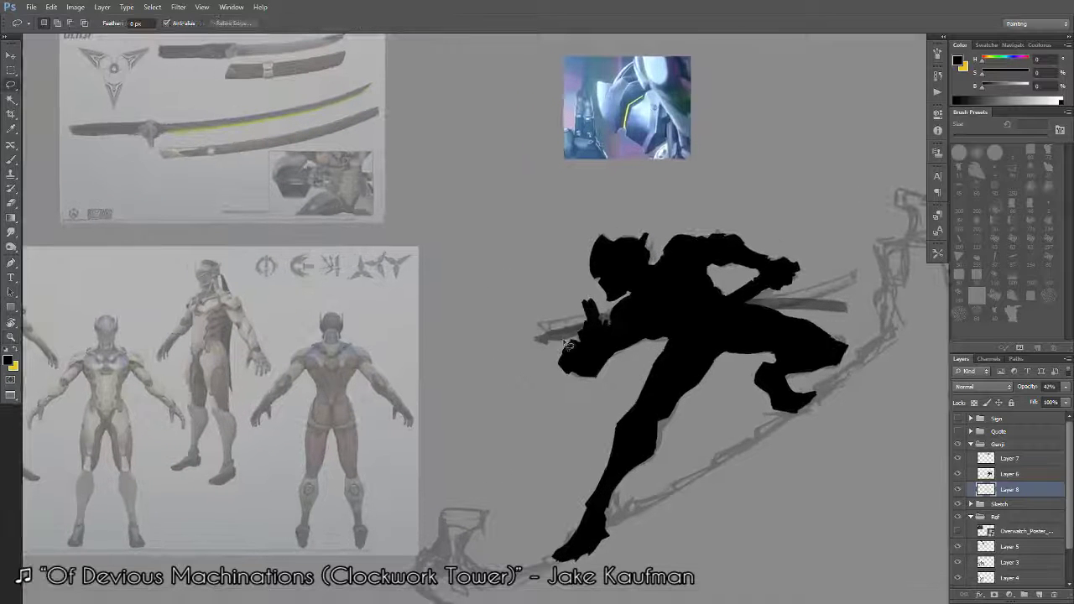
{"action": "key", "text": "b"}
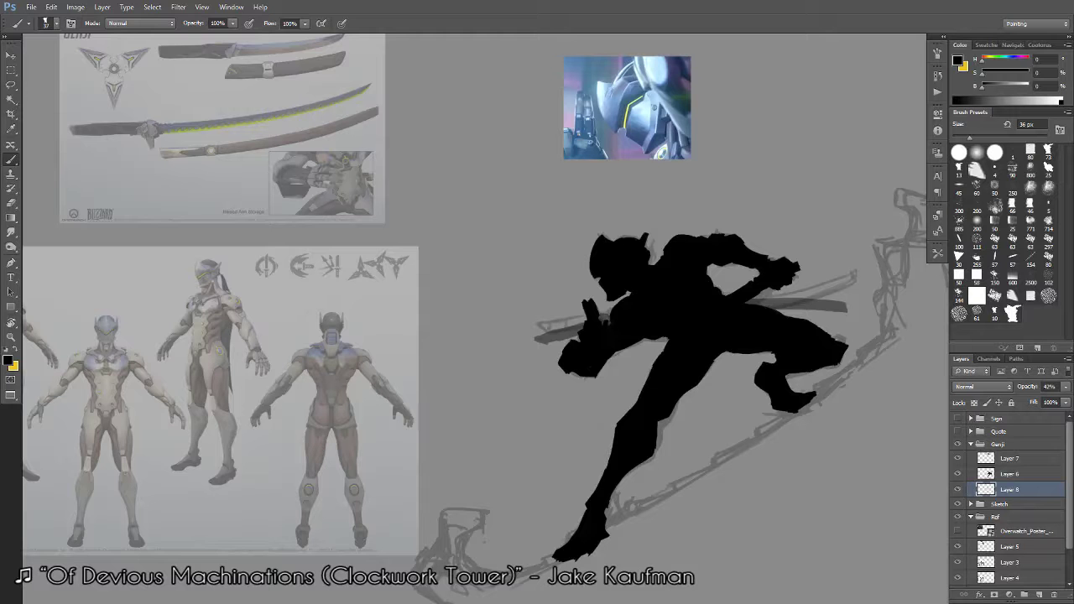
{"action": "key", "text": "e"}
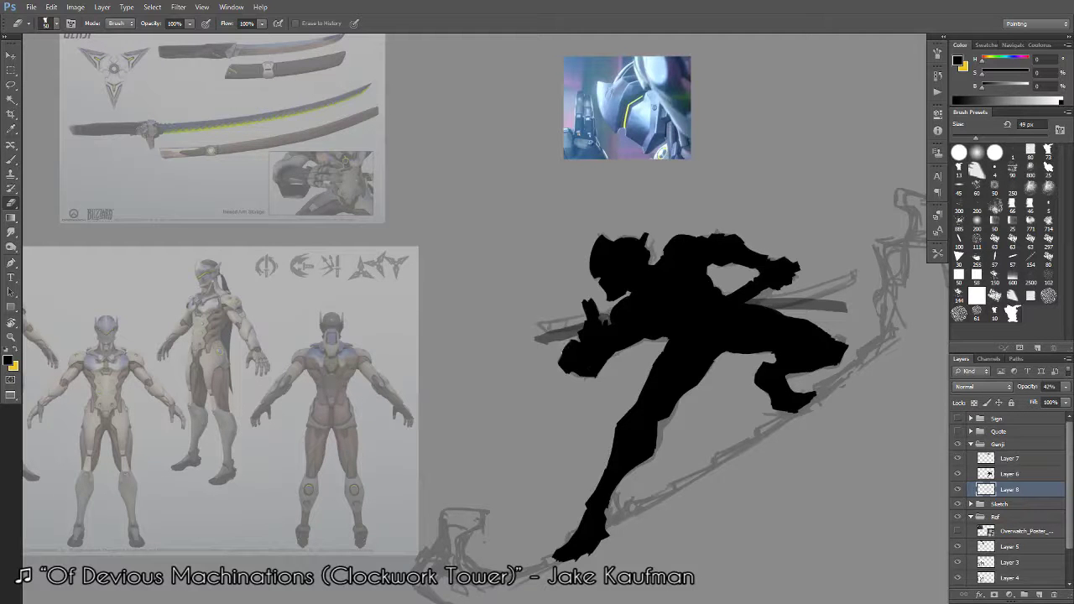
{"action": "key", "text": "b"}
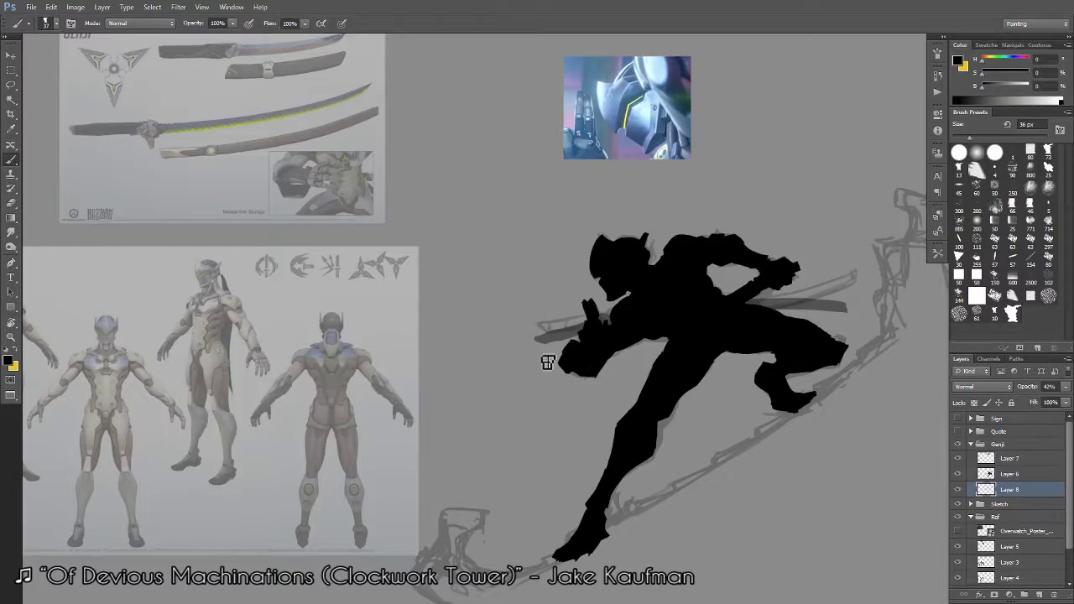
{"action": "key", "text": "e"}
{"action": "key", "text": "b"}
{"action": "key", "text": "e"}
{"action": "key", "text": "b"}
Finish cleaning the silhouette edges and select the grey sword bar across the waist.
{"action": "key", "text": "e"}
{"action": "key", "text": "b"}
{"action": "key", "text": "e"}
{"action": "key", "text": "b"}
{"action": "key", "text": "e"}
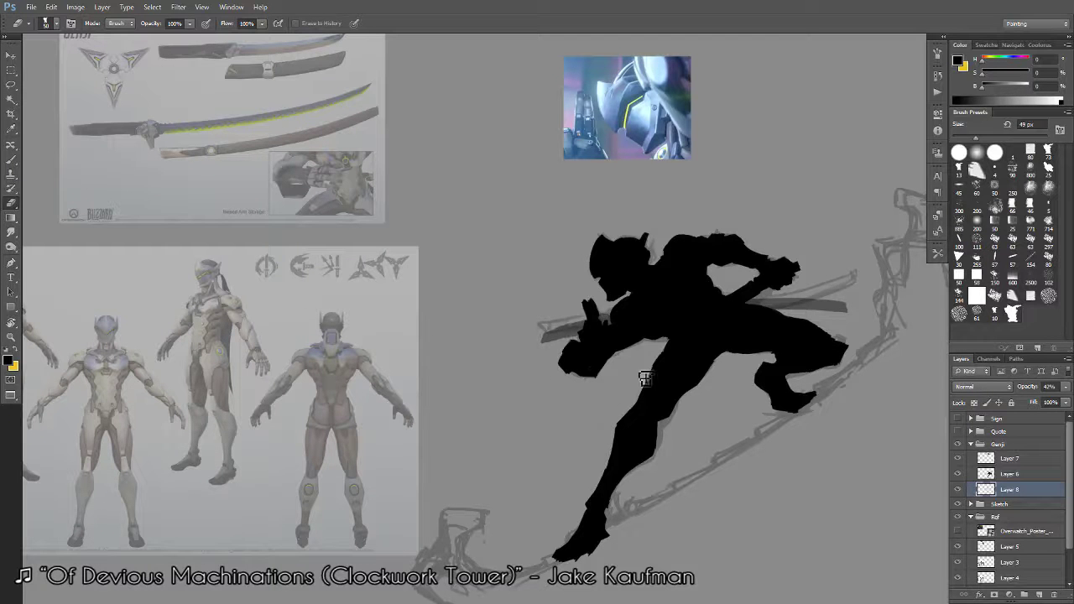
{"action": "key", "text": "b"}
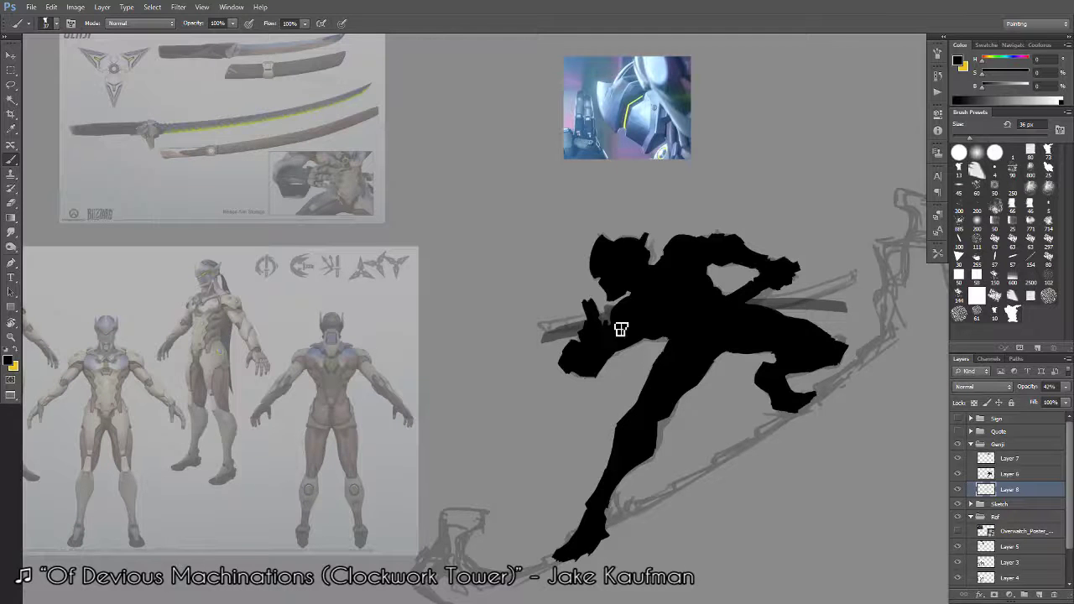
{"action": "key", "text": "e"}
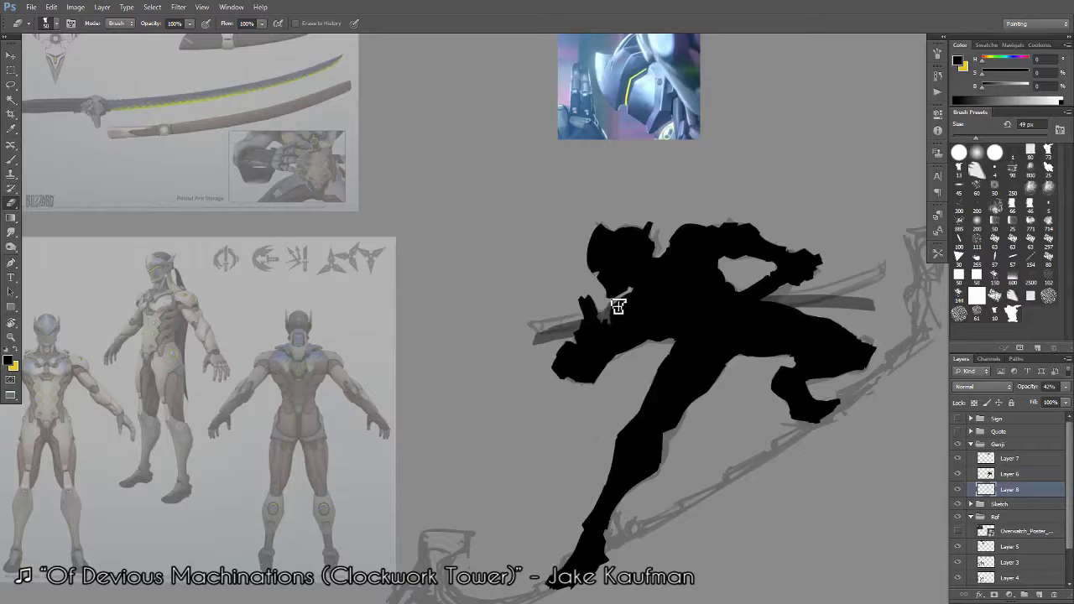
{"action": "key", "text": "b"}
{"action": "scroll", "coordinate": [619, 319], "scroll_direction": "down", "scroll_amount": 3}
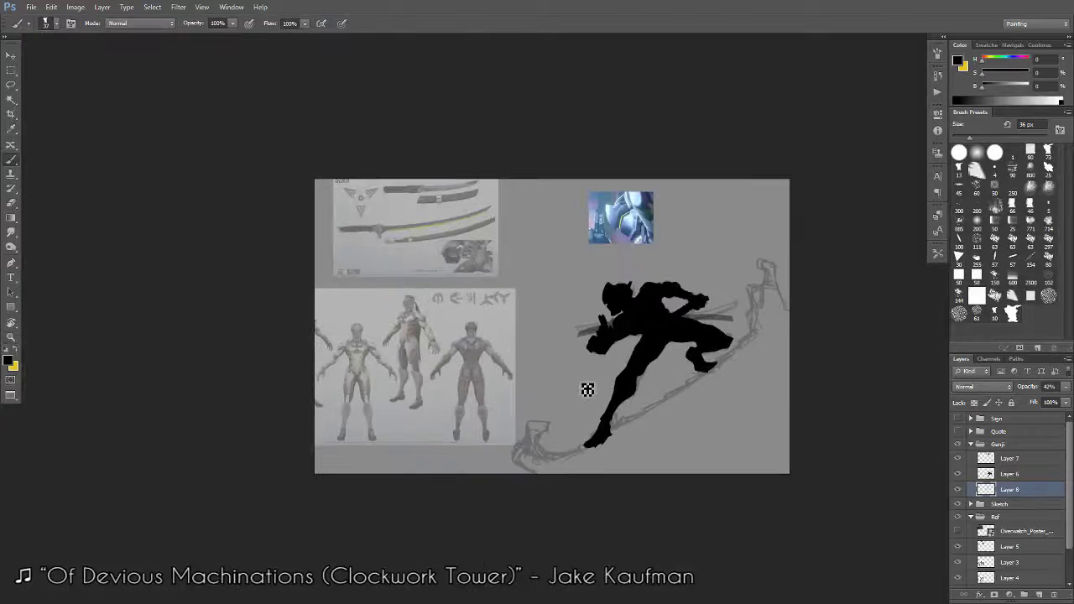
{"action": "scroll", "coordinate": [668, 333], "scroll_direction": "up", "scroll_amount": 3}
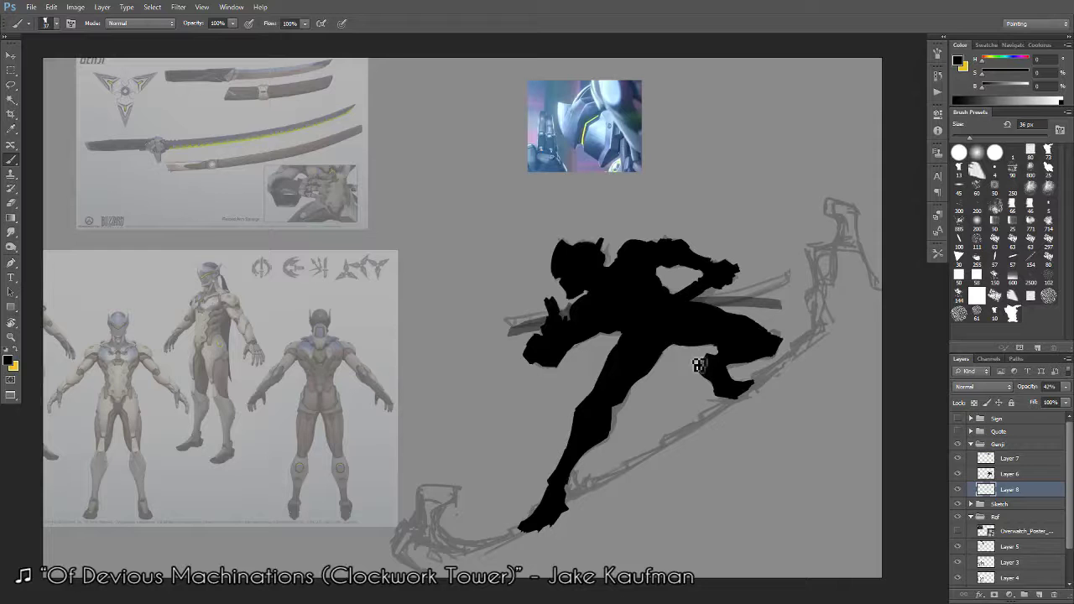
{"action": "left_click_drag", "start_coordinate": [756, 331], "coordinate": [753, 281]}
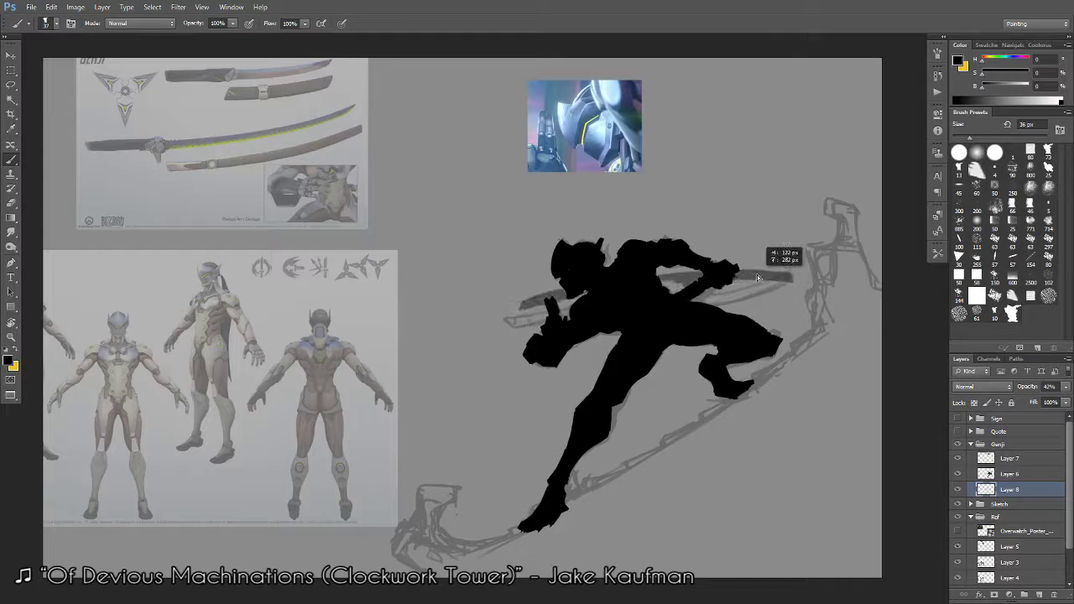
Rotate the waist sword bar about 6 degrees, retilt to -2.1 degrees, narrow to 90% width and nudge it.
{"action": "key", "text": "ctrl+t"}
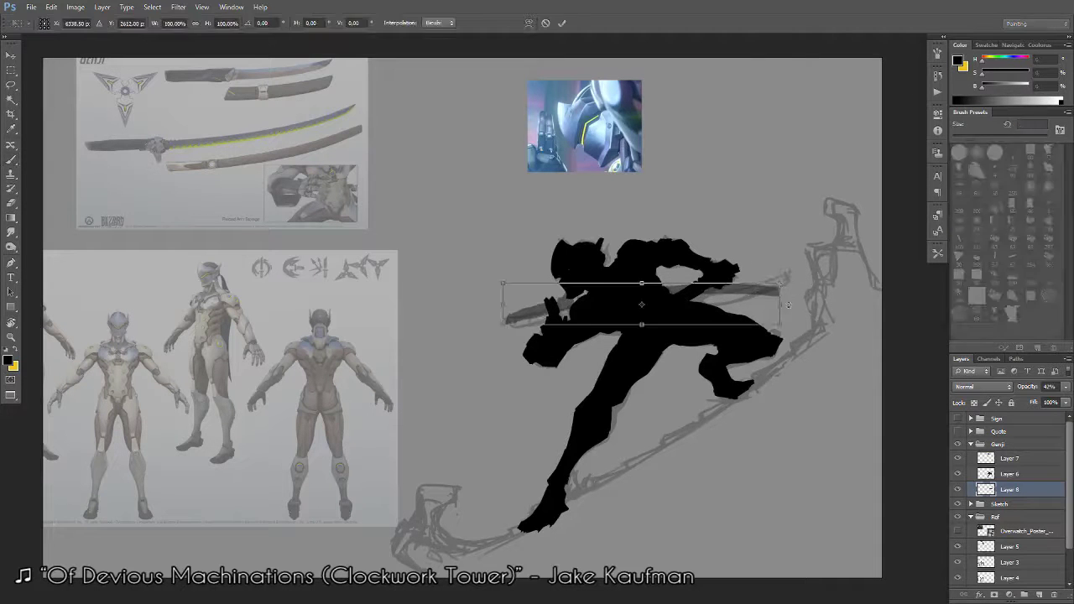
{"action": "mouse_move", "coordinate": [797, 294]}
{"action": "left_mouse_down"}
{"action": "mouse_move", "coordinate": [804, 309]}
{"action": "mouse_move", "coordinate": [767, 304]}
{"action": "mouse_move", "coordinate": [754, 321]}
{"action": "left_mouse_up"}
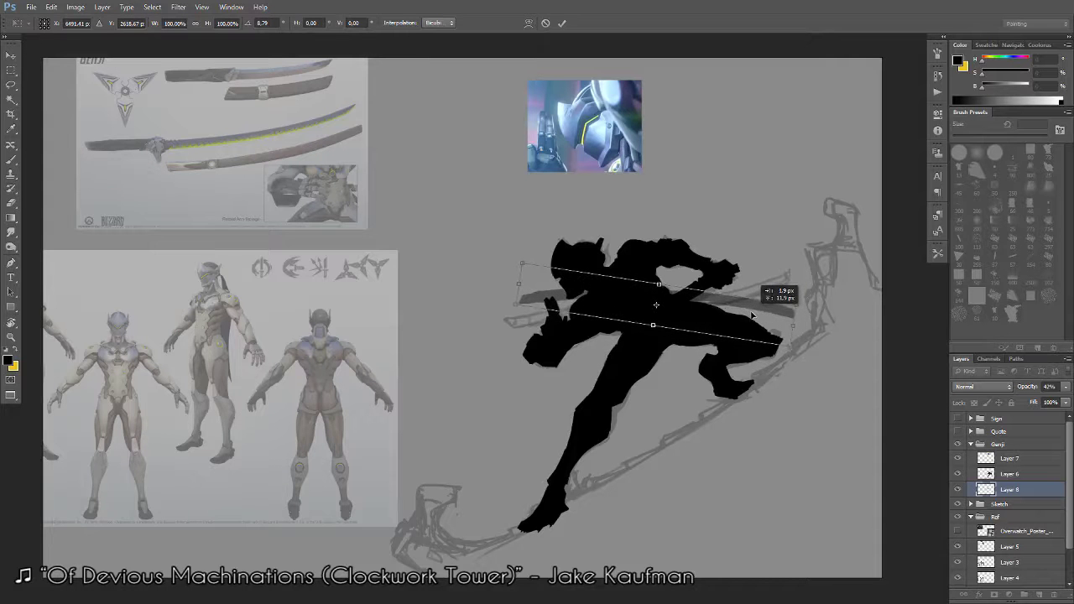
{"action": "key", "text": "Return"}
{"action": "scroll", "coordinate": [669, 458], "scroll_direction": "down", "scroll_amount": 3}
{"action": "scroll", "coordinate": [669, 458], "scroll_direction": "up", "scroll_amount": 2}
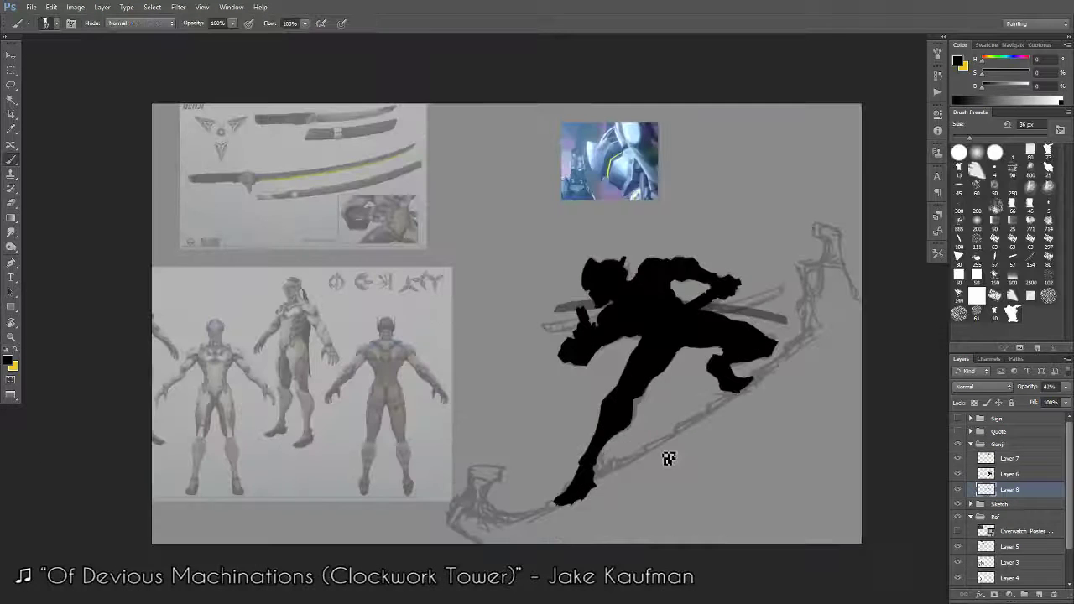
{"action": "key", "text": "ctrl+t"}
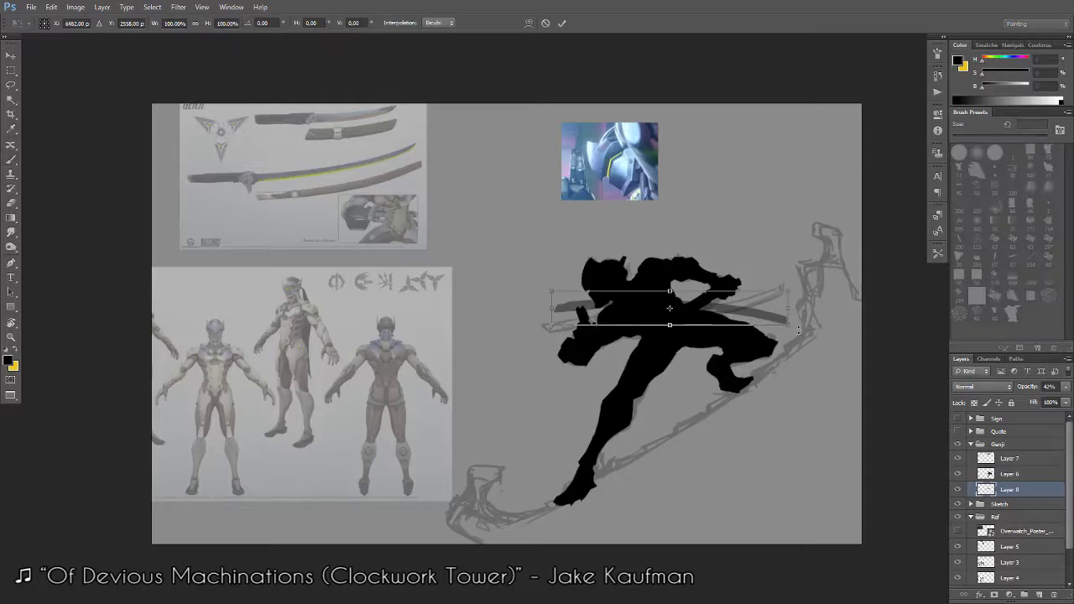
{"action": "left_click_drag", "start_coordinate": [799, 331], "coordinate": [787, 313]}
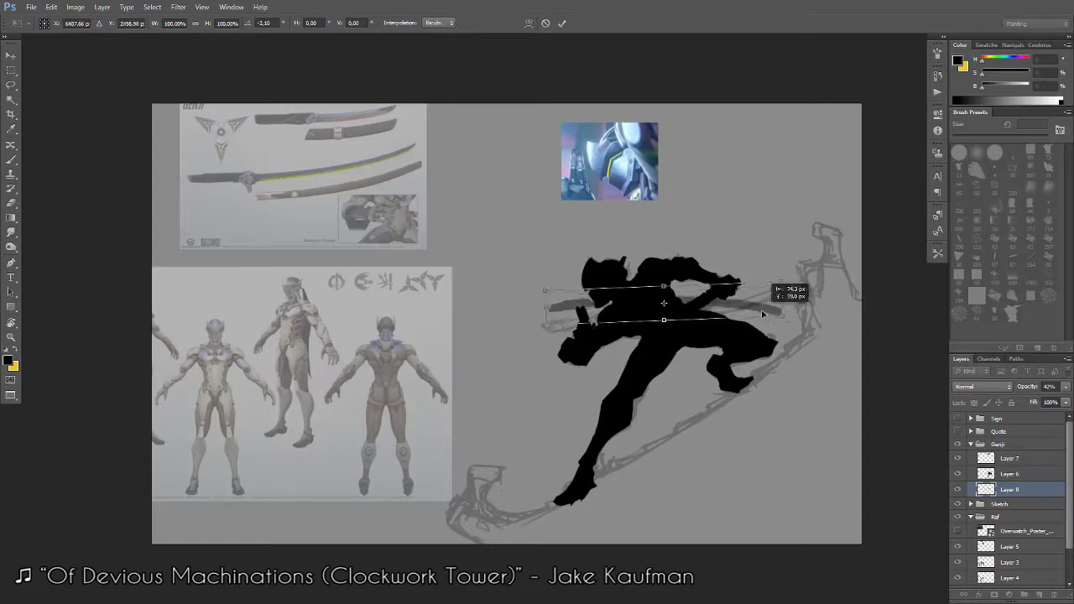
{"action": "left_click_drag", "start_coordinate": [784, 301], "coordinate": [751, 315]}
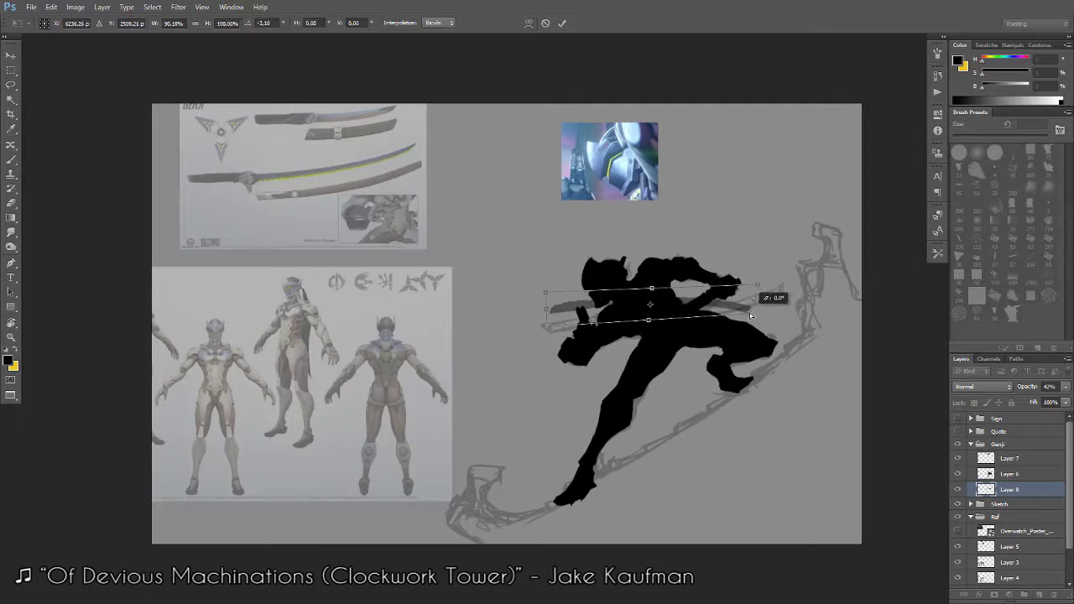
{"action": "left_click_drag", "start_coordinate": [727, 308], "coordinate": [730, 313]}
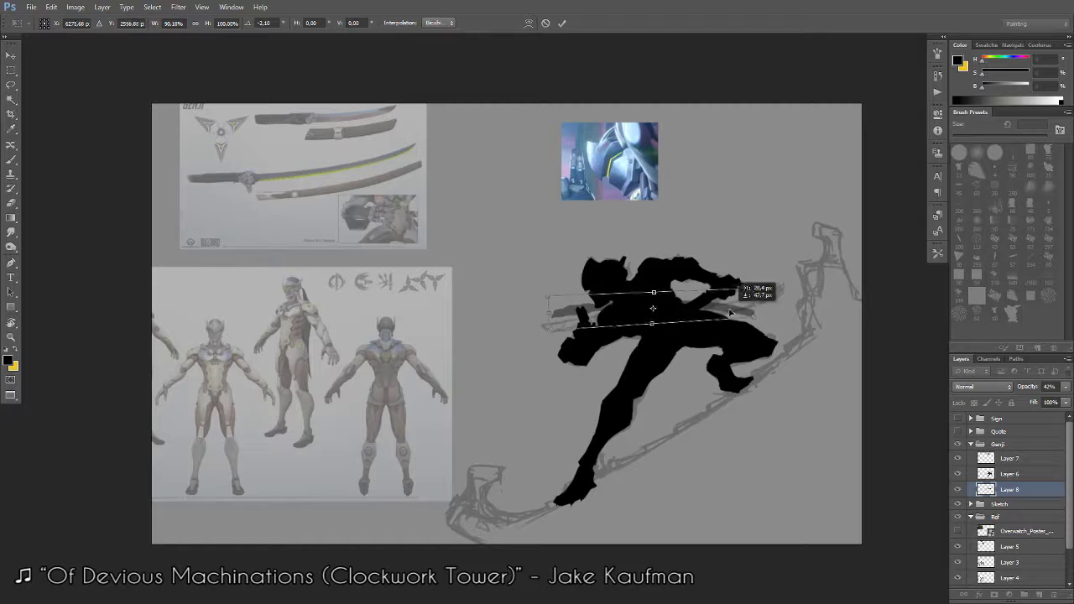
{"action": "key", "text": "Return"}
{"action": "key", "text": "b"}
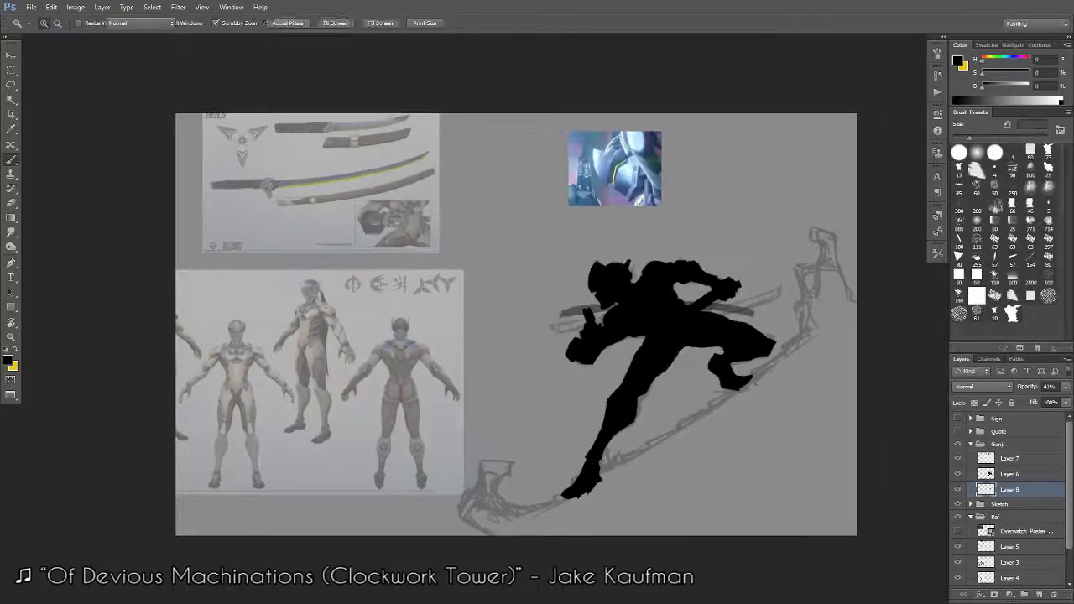
{"action": "key", "text": "b"}
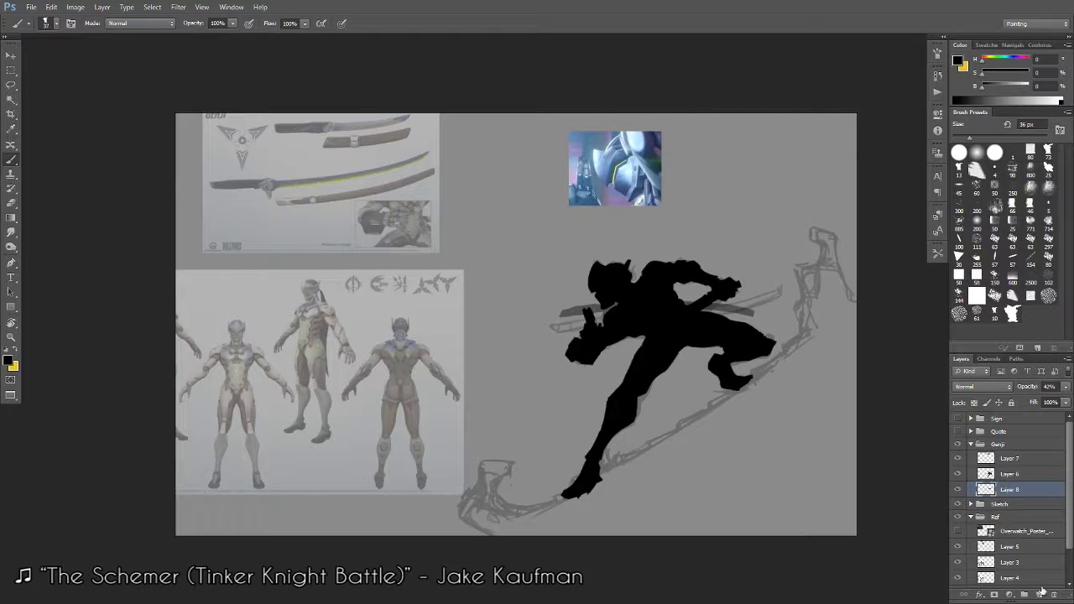
Add an empty Layer 9 above Layer 8 and bring the figure's head closer into view.
{"action": "left_click", "coordinate": [1041, 594]}
{"action": "left_click", "coordinate": [619, 251], "text": "ctrl"}
{"action": "left_click_drag", "start_coordinate": [665, 280], "coordinate": [688, 243]}
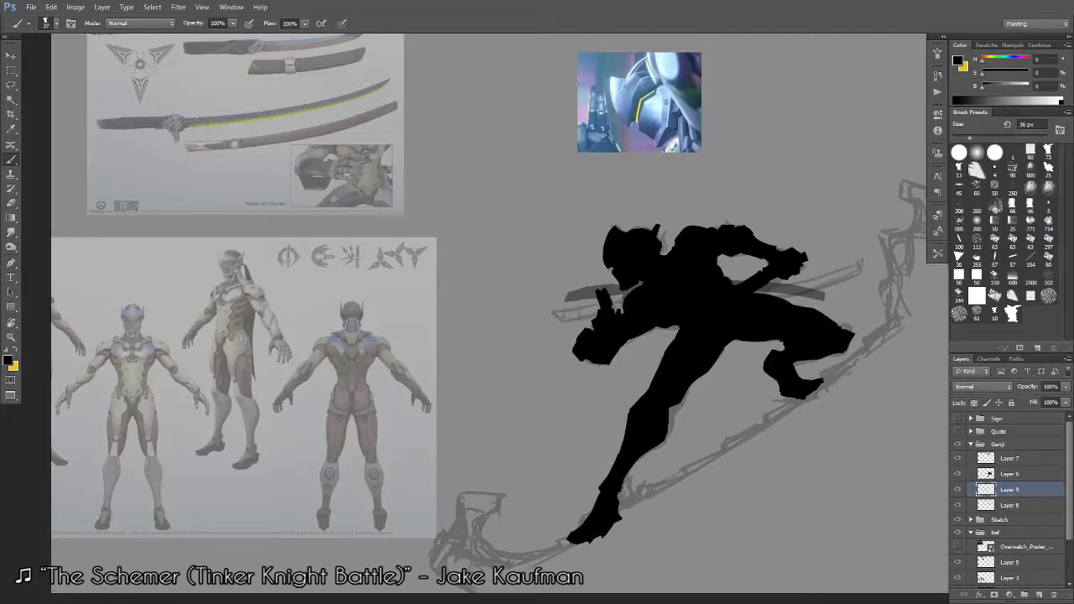
Paint a dark scarf stroke above the head and set Layer 9 opacity to 52%.
{"action": "left_click_drag", "start_coordinate": [660, 231], "coordinate": [678, 215]}
{"action": "left_click_drag", "start_coordinate": [1031, 396], "coordinate": [1014, 390]}
{"action": "mouse_move", "coordinate": [659, 235]}
{"action": "left_mouse_down"}
{"action": "mouse_move", "coordinate": [710, 181]}
{"action": "mouse_move", "coordinate": [852, 165]}
{"action": "mouse_move", "coordinate": [737, 186]}
{"action": "mouse_move", "coordinate": [771, 173]}
{"action": "mouse_move", "coordinate": [772, 185]}
{"action": "mouse_move", "coordinate": [817, 162]}
{"action": "mouse_move", "coordinate": [766, 191]}
{"action": "left_mouse_up"}
{"action": "key", "text": "ctrl+z"}
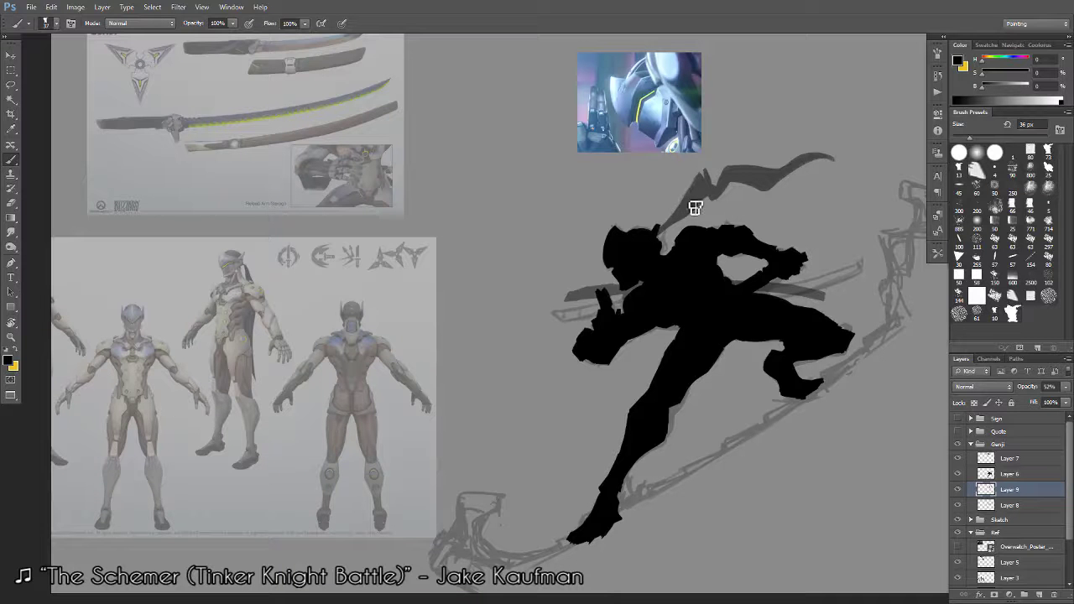
Warp the scarf to extend its tip and curve it toward the upper right.
{"action": "key", "text": "ctrl+minus"}
{"action": "key", "text": "ctrl+minus"}
{"action": "key", "text": "ctrl+minus"}
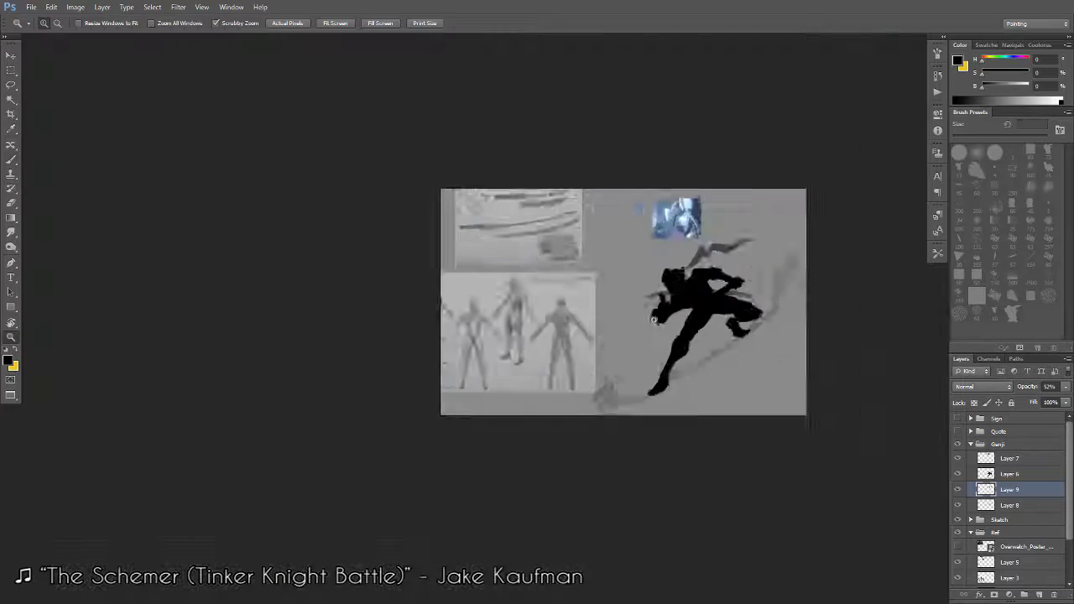
{"action": "key", "text": "ctrl+0"}
{"action": "left_click_drag", "start_coordinate": [699, 220], "coordinate": [727, 200]}
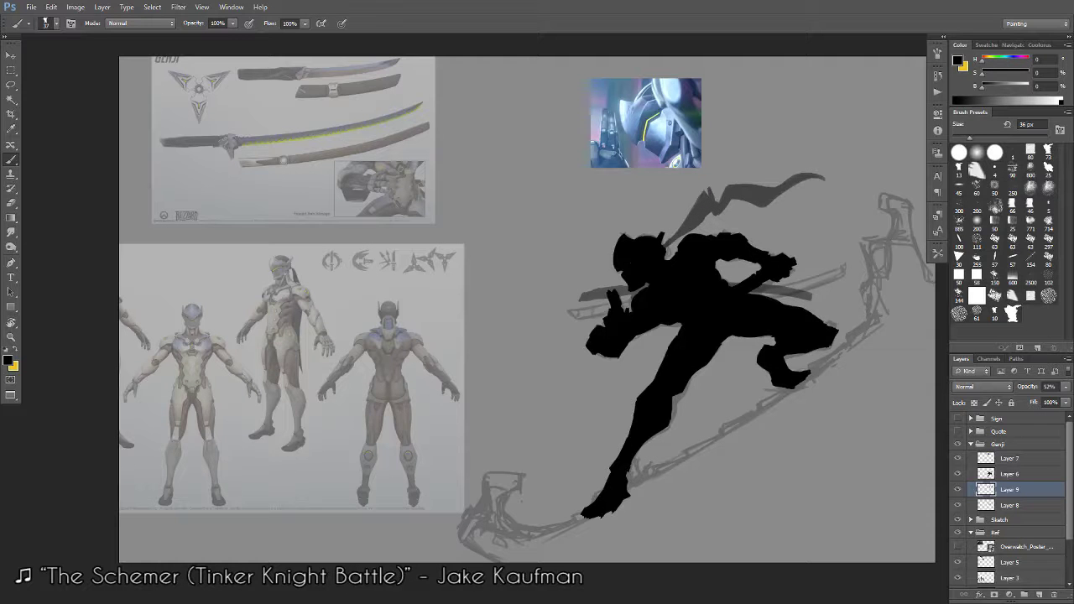
{"action": "left_click_drag", "start_coordinate": [770, 207], "coordinate": [774, 215]}
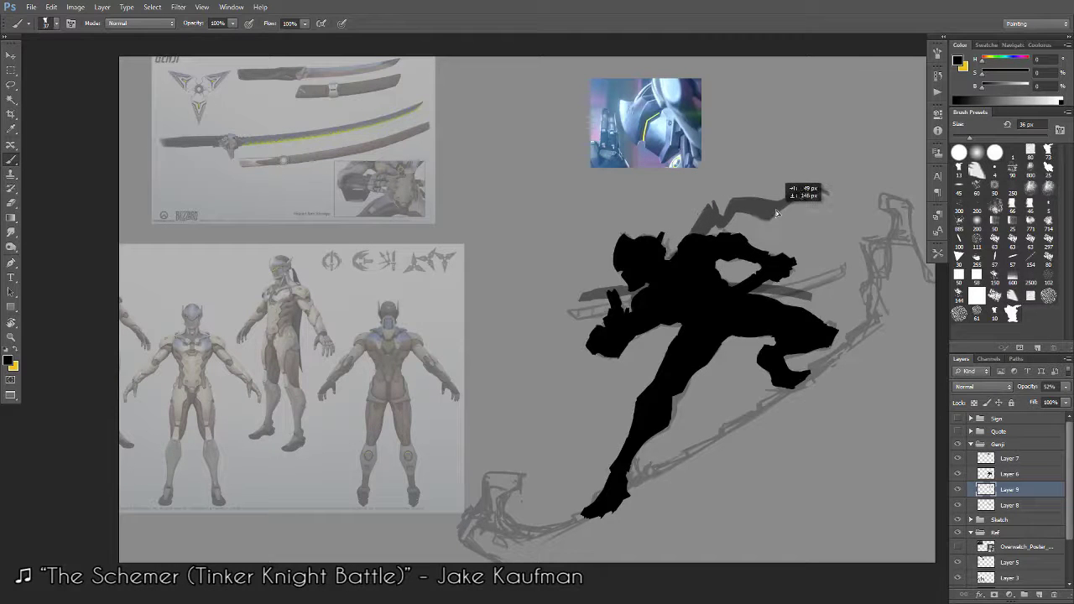
{"action": "left_click_drag", "start_coordinate": [773, 216], "coordinate": [776, 217]}
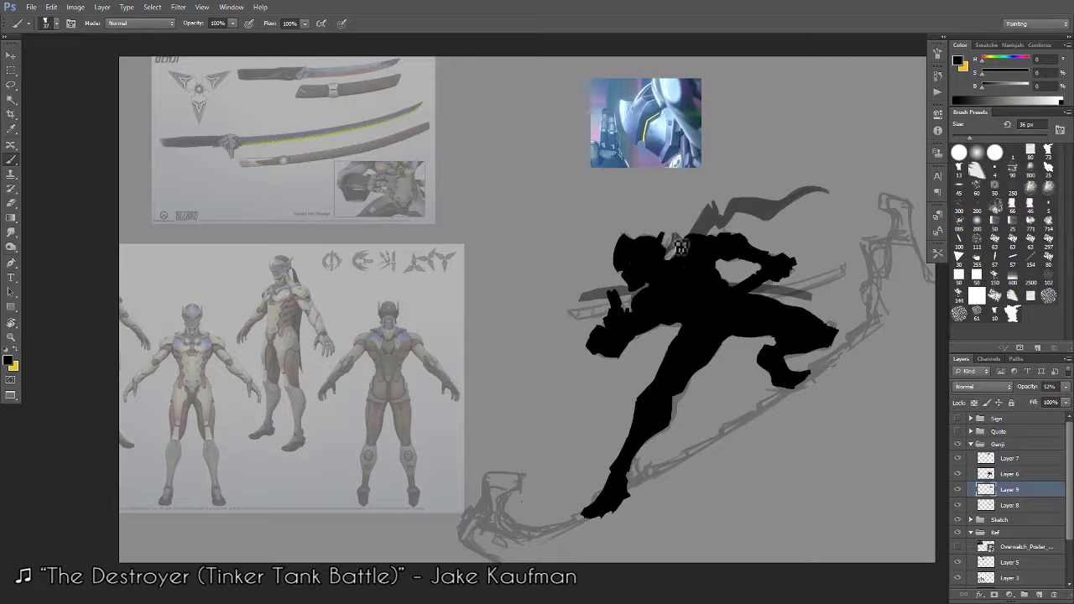
{"action": "scroll", "coordinate": [680, 294], "scroll_direction": "down", "scroll_amount": 3}
Erase the lower edge of the grey scarf tip.
{"action": "scroll", "coordinate": [677, 344], "scroll_direction": "up", "scroll_amount": 2}
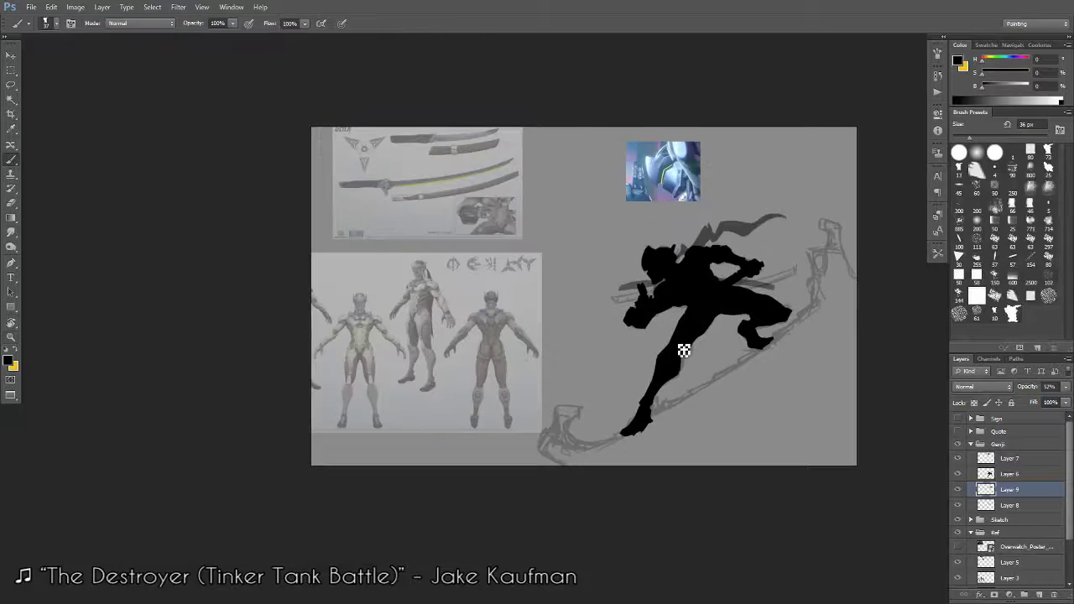
{"action": "scroll", "coordinate": [684, 351], "scroll_direction": "up", "scroll_amount": 2}
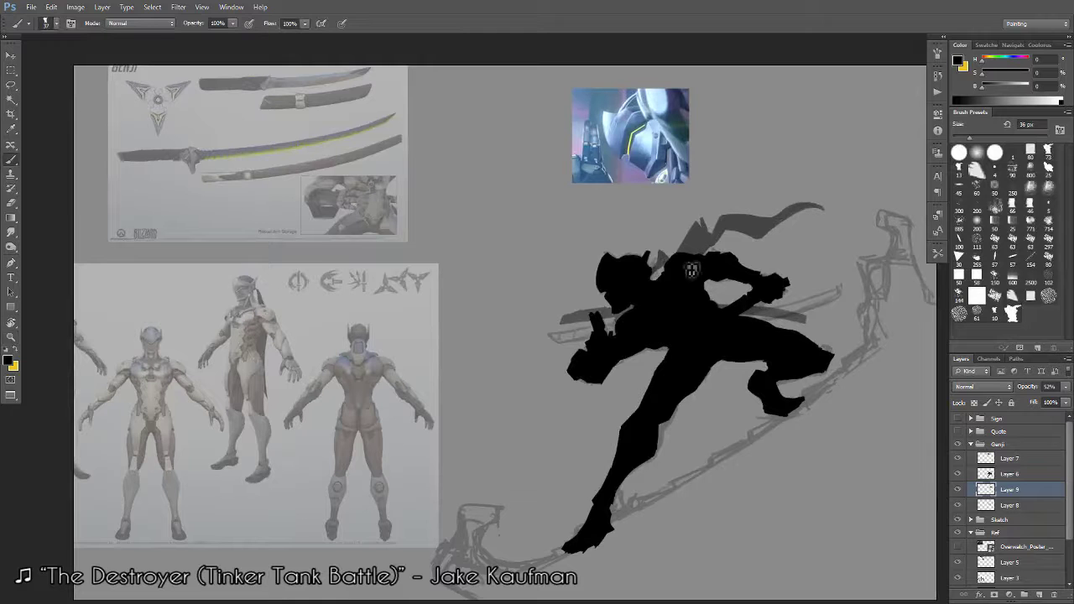
{"action": "key", "text": "e"}
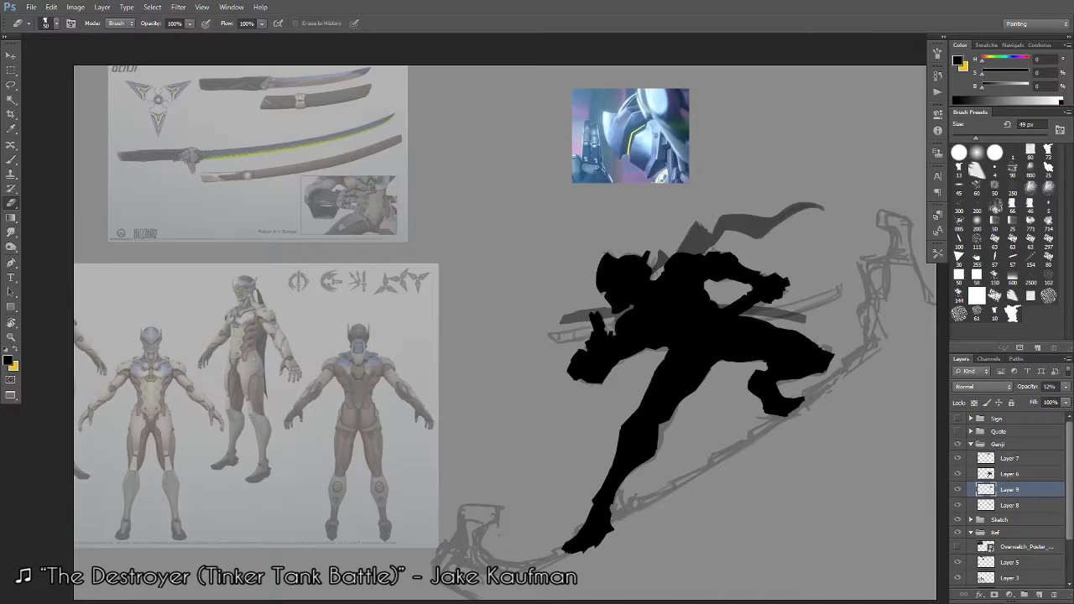
{"action": "key", "text": "b"}
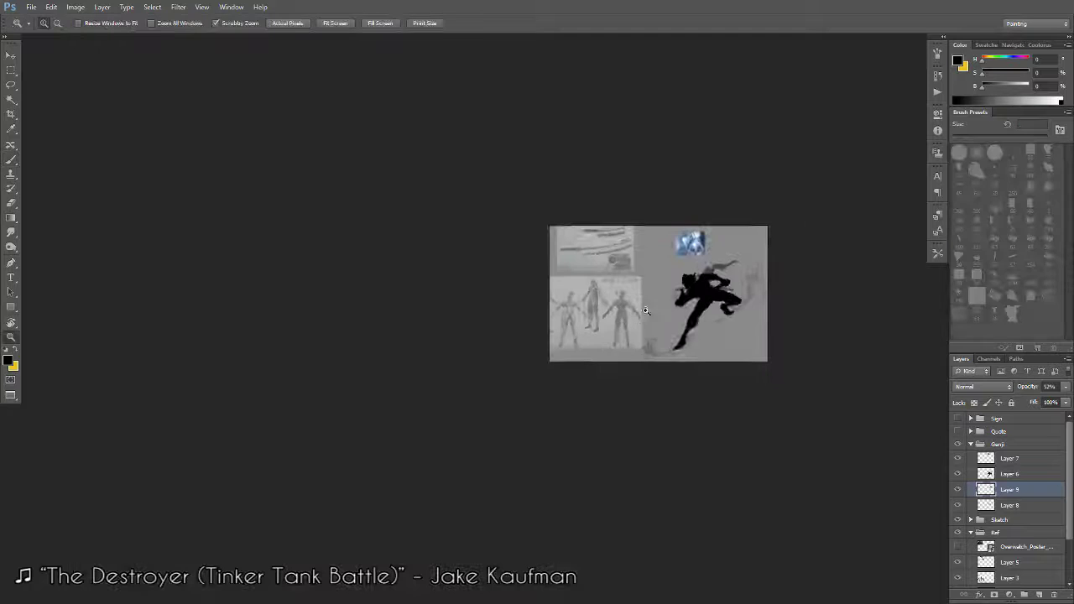
{"action": "scroll", "coordinate": [719, 237], "scroll_direction": "down", "scroll_amount": 3}
{"action": "scroll", "coordinate": [797, 283], "scroll_direction": "up", "scroll_amount": 2}
{"action": "scroll", "coordinate": [796, 283], "scroll_direction": "up", "scroll_amount": 1}
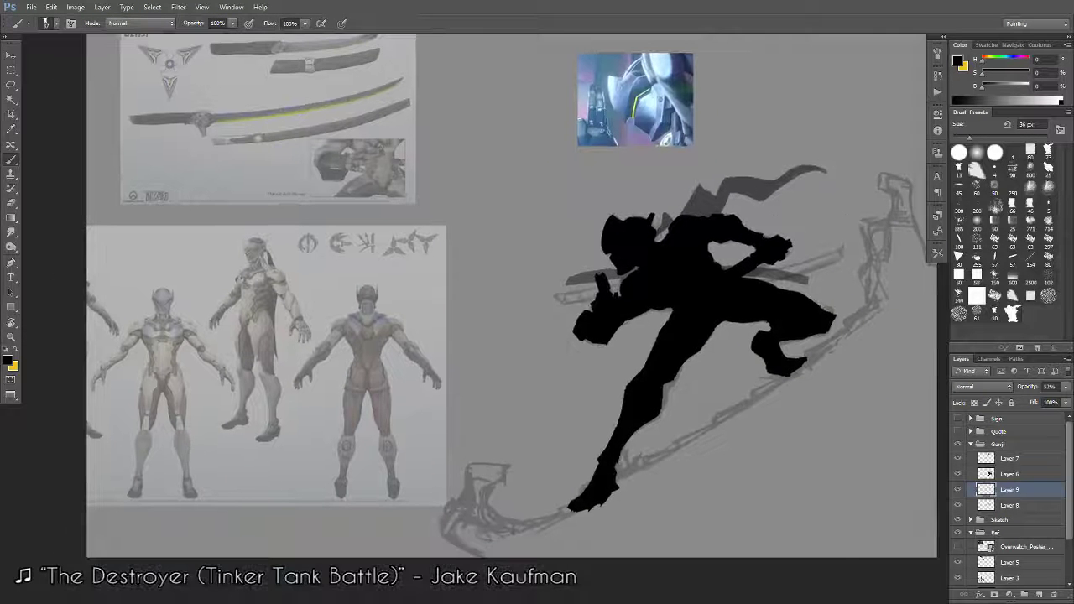
{"action": "scroll", "coordinate": [805, 173], "scroll_direction": "up", "scroll_amount": 3}
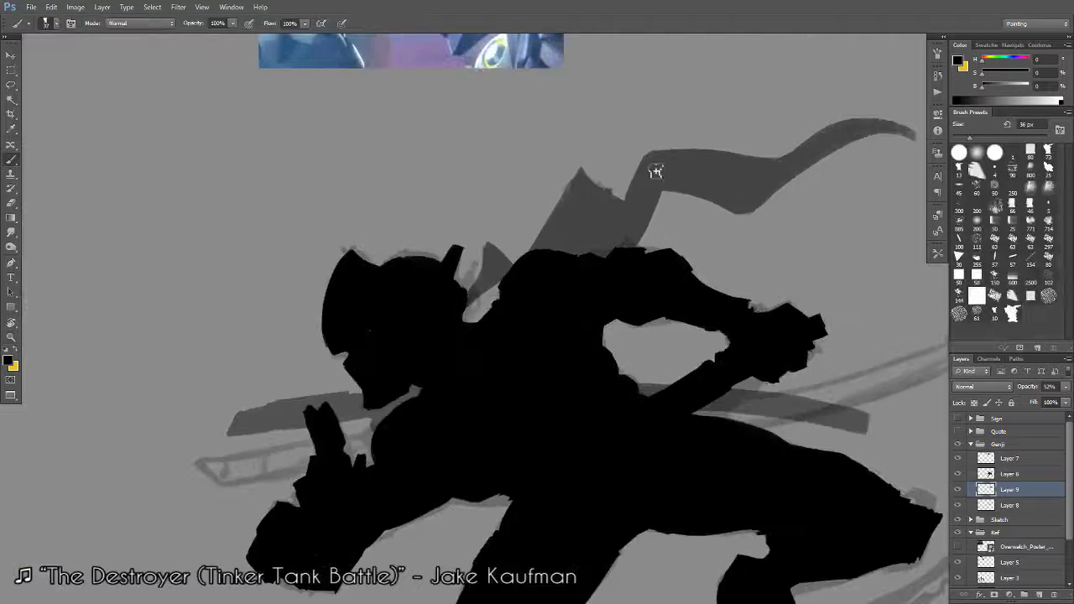
{"action": "scroll", "coordinate": [539, 264], "scroll_direction": "up", "scroll_amount": 2}
{"action": "scroll", "coordinate": [540, 263], "scroll_direction": "right", "scroll_amount": 3}
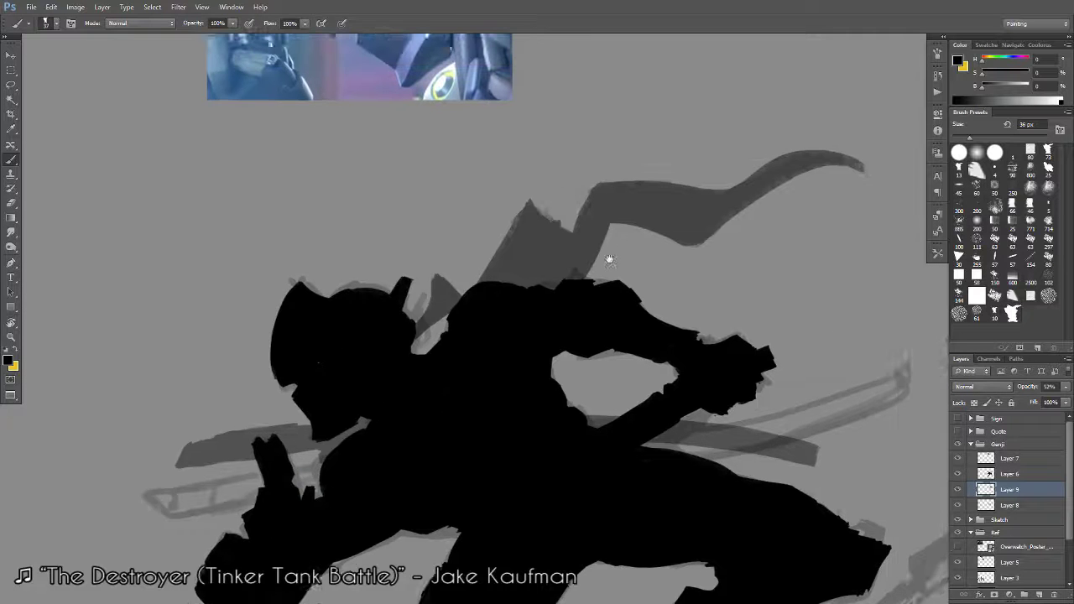
{"action": "key", "text": "e"}
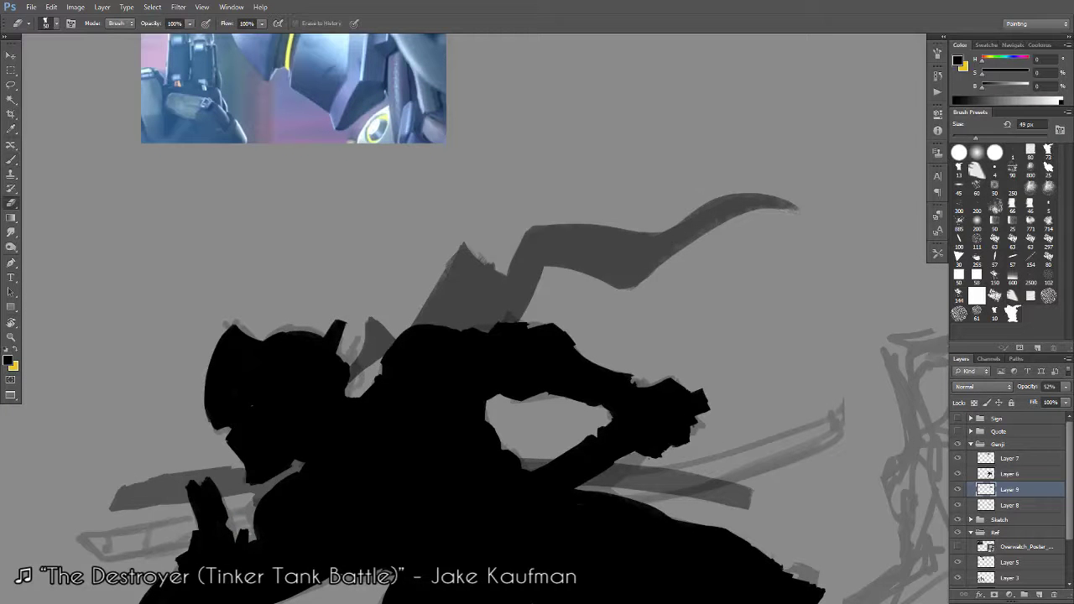
{"action": "mouse_move", "coordinate": [796, 212]}
{"action": "left_mouse_down"}
{"action": "mouse_move", "coordinate": [738, 210]}
{"action": "mouse_move", "coordinate": [693, 257]}
{"action": "mouse_move", "coordinate": [604, 299]}
{"action": "mouse_move", "coordinate": [693, 257]}
{"action": "left_mouse_up"}
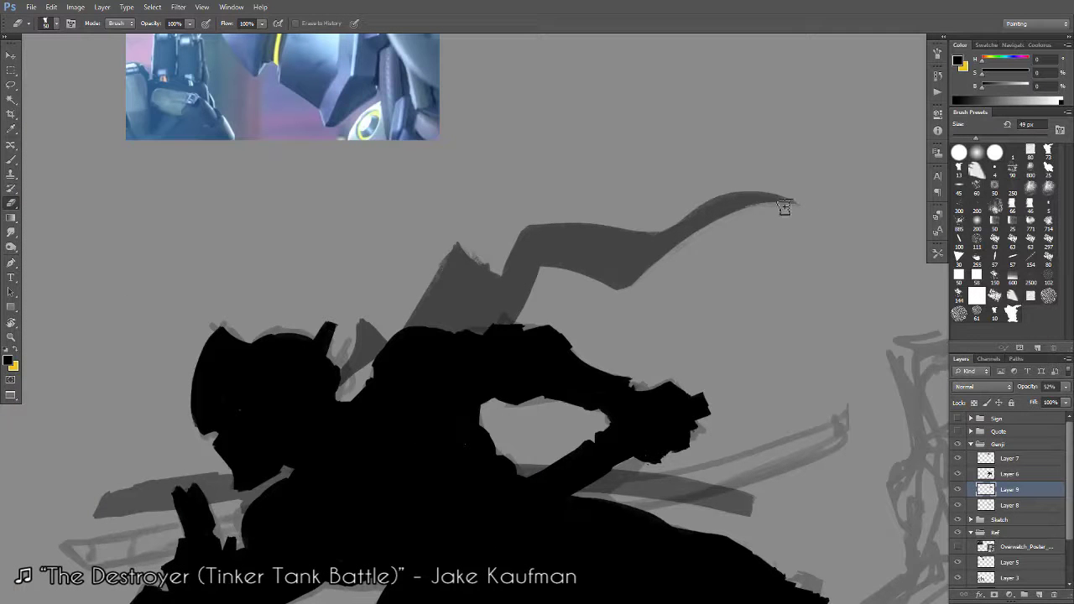
Shift the grey scarf stroke upward so it flows above the silhouette's head.
{"action": "key", "text": "ctrl+minus"}
{"action": "scroll", "coordinate": [766, 240], "scroll_direction": "down", "scroll_amount": 1}
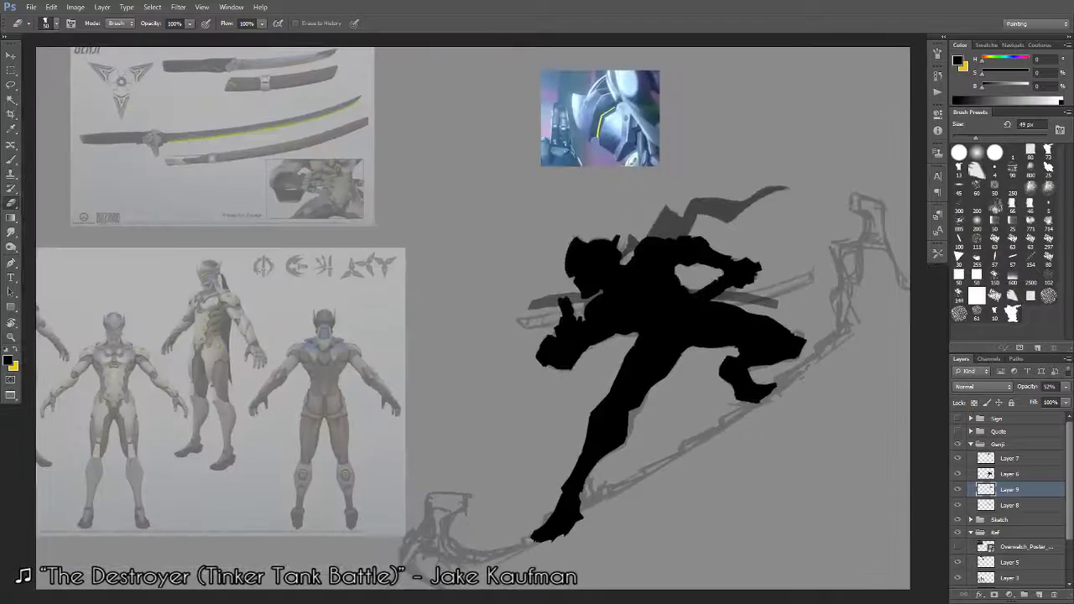
{"action": "key", "text": "ctrl+plus"}
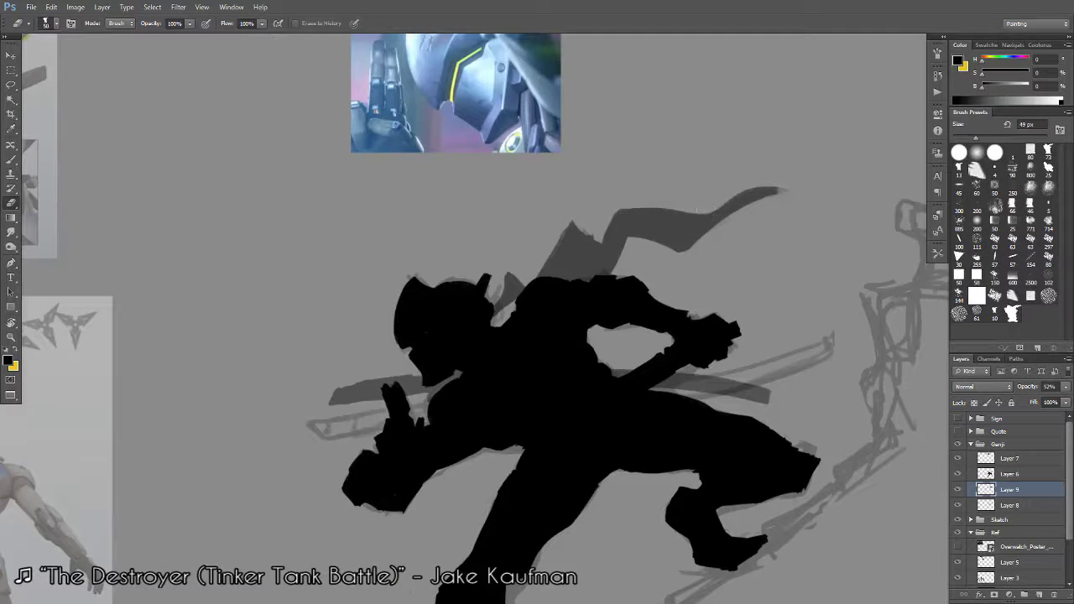
{"action": "key", "text": "ctrl+minus"}
{"action": "key", "text": "b"}
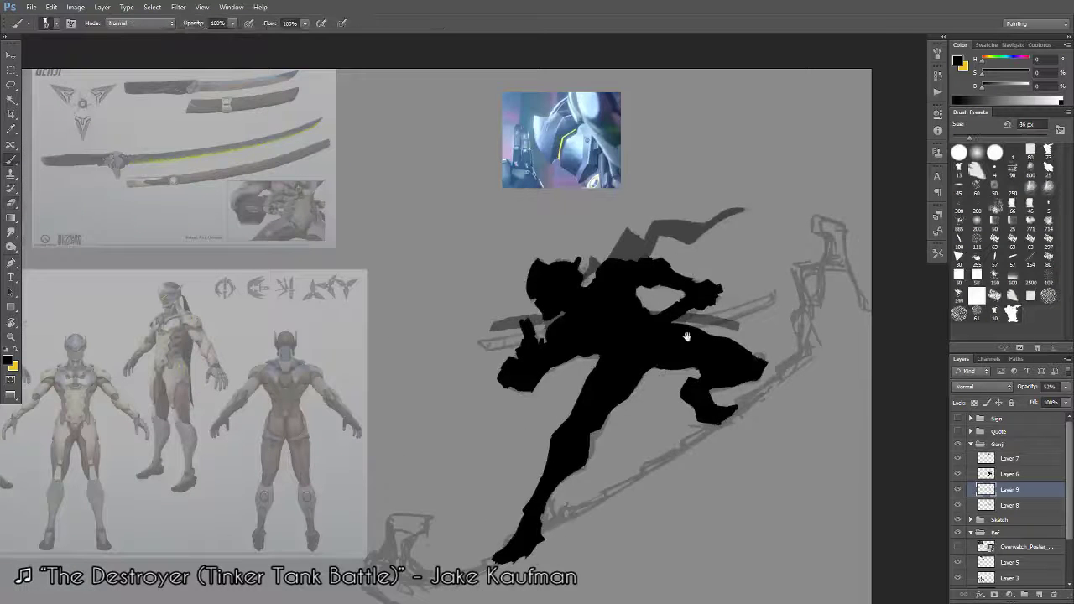
{"action": "key", "text": "ctrl+plus"}
{"action": "key", "text": "ctrl+plus"}
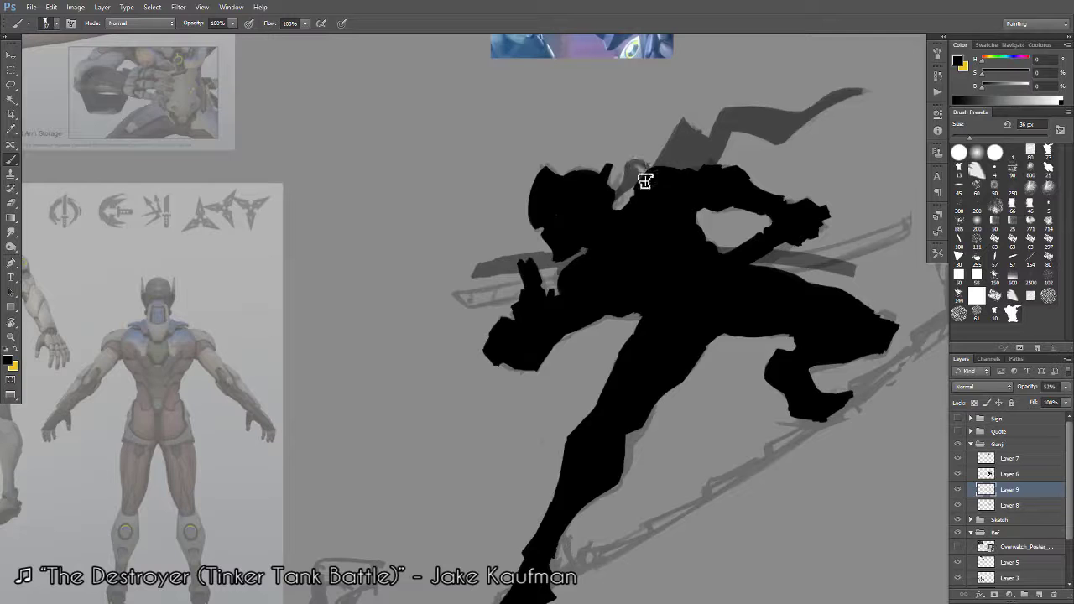
{"action": "scroll", "coordinate": [662, 172], "scroll_direction": "down", "scroll_amount": 5}
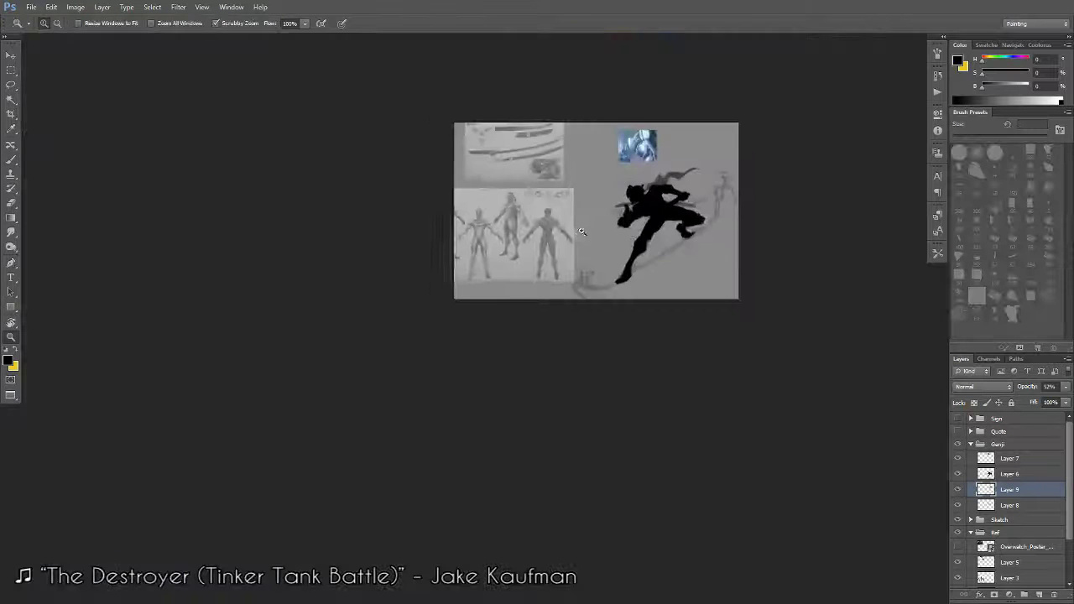
{"action": "scroll", "coordinate": [667, 193], "scroll_direction": "up", "scroll_amount": 3}
{"action": "scroll", "coordinate": [673, 216], "scroll_direction": "up", "scroll_amount": 2}
{"action": "scroll", "coordinate": [673, 216], "scroll_direction": "down", "scroll_amount": 5}
{"action": "scroll", "coordinate": [616, 329], "scroll_direction": "up", "scroll_amount": 3}
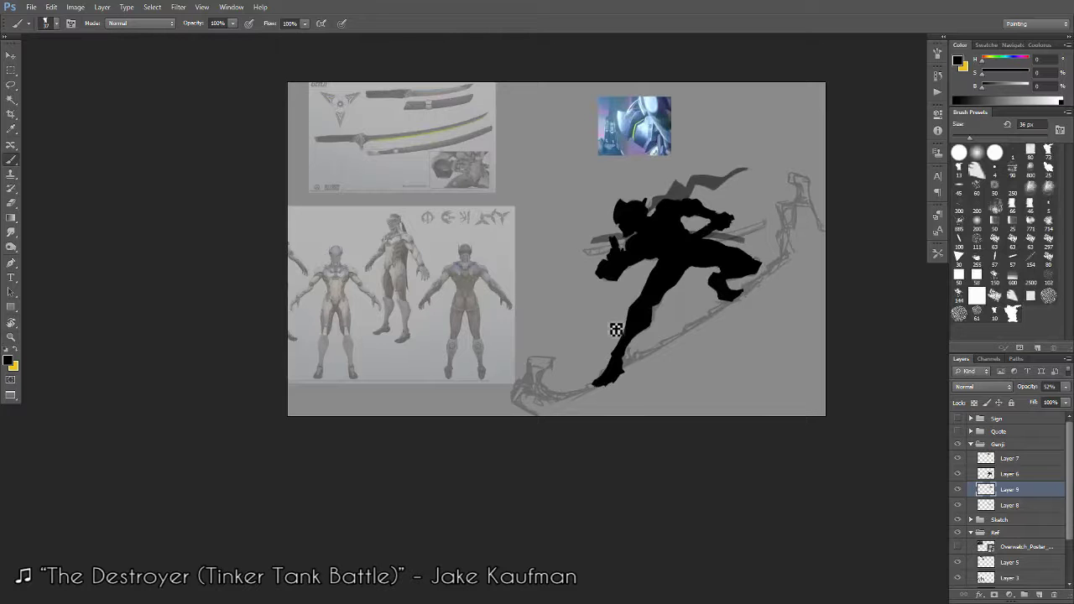
{"action": "scroll", "coordinate": [761, 219], "scroll_direction": "up", "scroll_amount": 2}
{"action": "left_click_drag", "start_coordinate": [669, 205], "coordinate": [660, 172]}
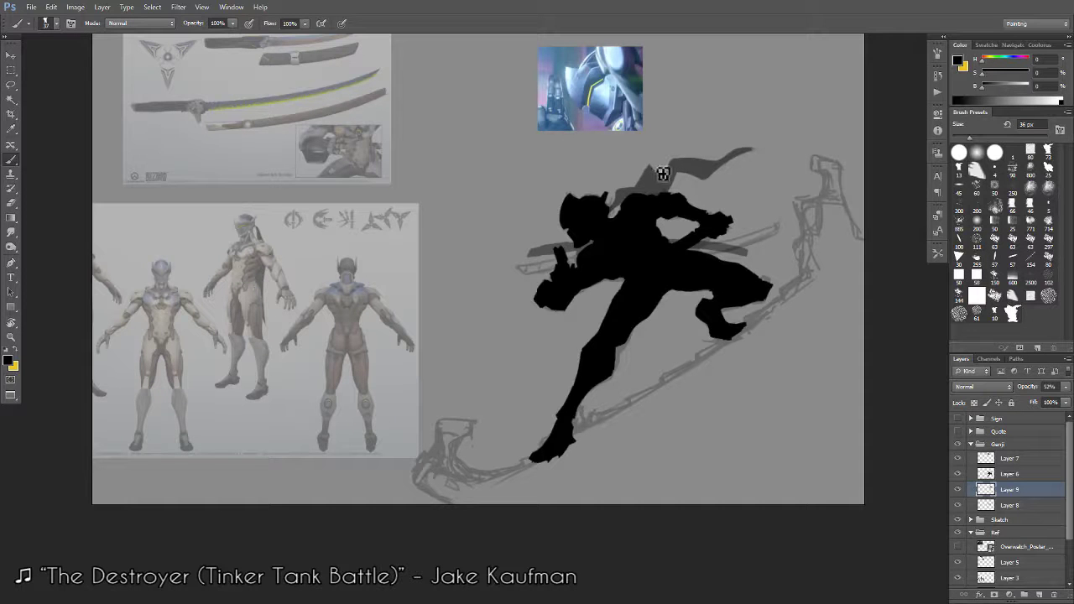
{"action": "key", "text": "e"}
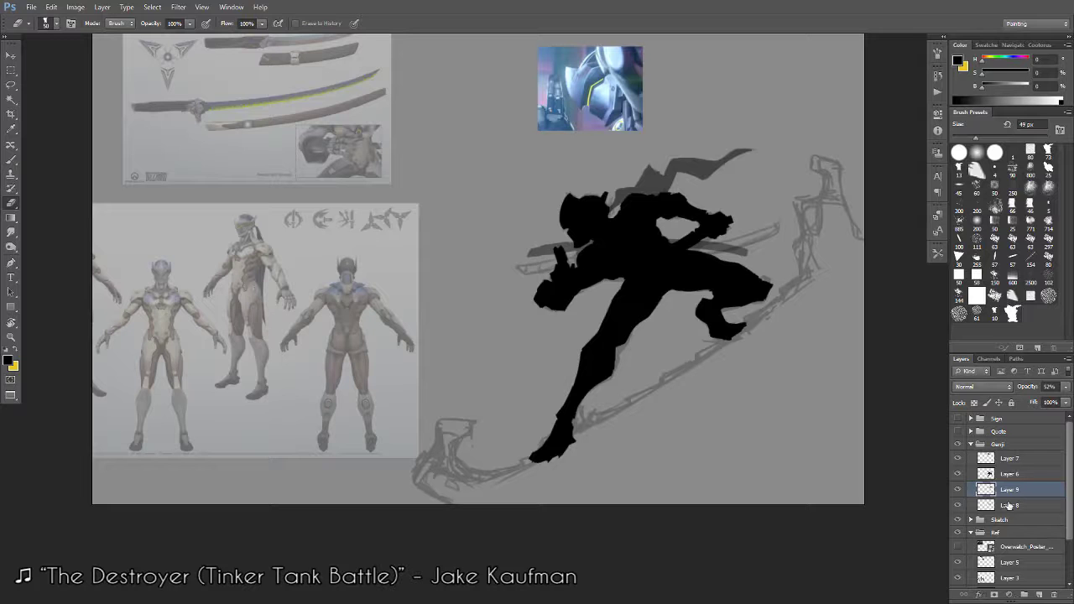
Nudge the Layer 8 sword stroke left and rotate it about -5 degrees.
{"action": "key", "text": "alt+bracketleft"}
{"action": "mouse_move", "coordinate": [734, 256]}
{"action": "left_mouse_down"}
{"action": "mouse_move", "coordinate": [717, 252]}
{"action": "mouse_move", "coordinate": [698, 277]}
{"action": "left_mouse_up"}
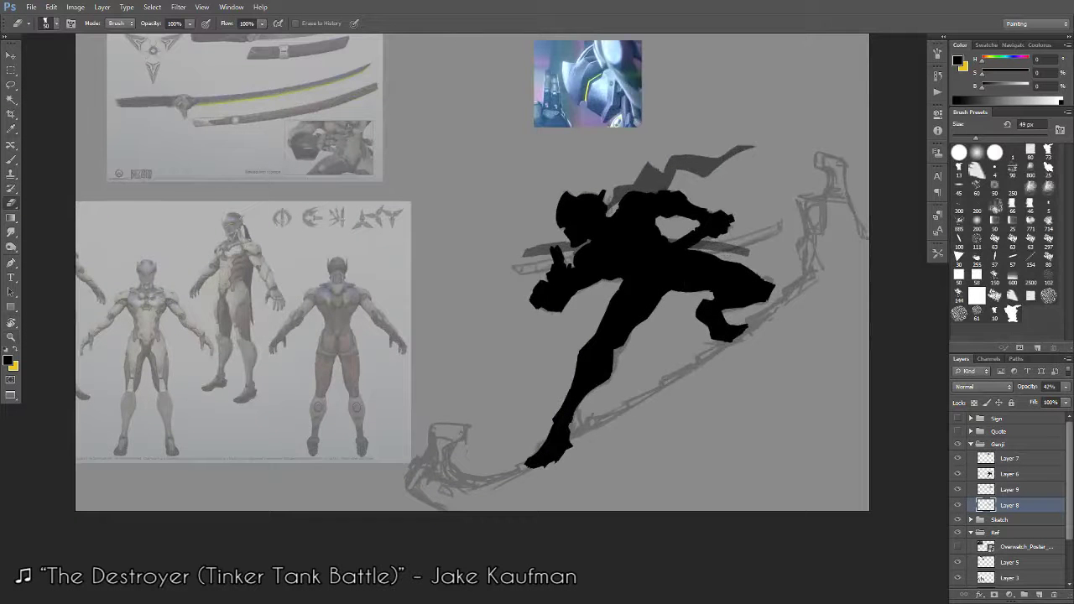
{"action": "key", "text": "ctrl+t"}
{"action": "left_click_drag", "start_coordinate": [755, 232], "coordinate": [773, 221]}
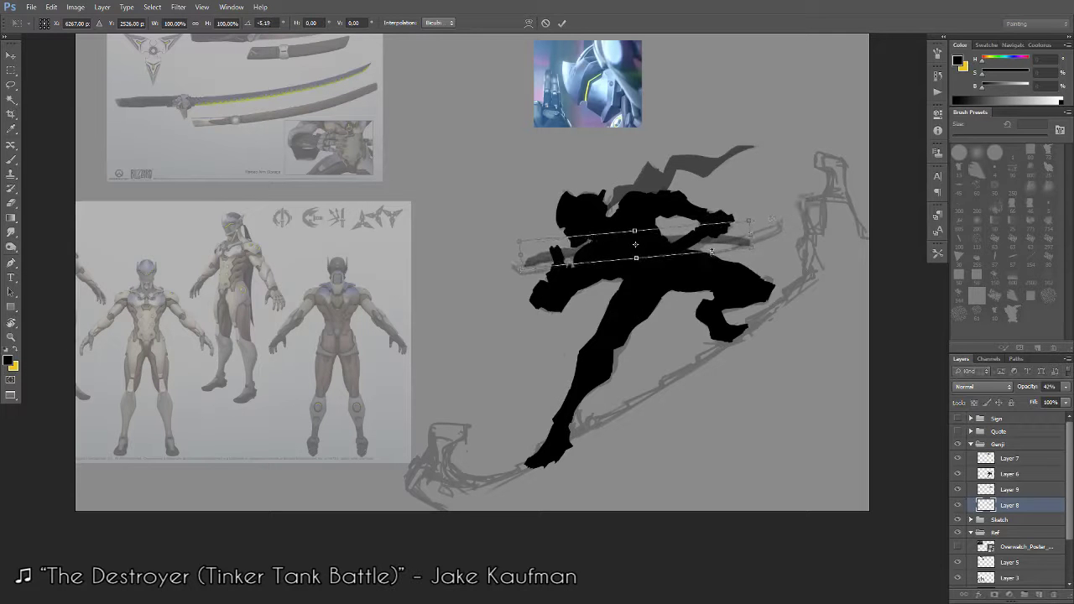
{"action": "key", "text": "Return"}
{"action": "key", "text": "b"}
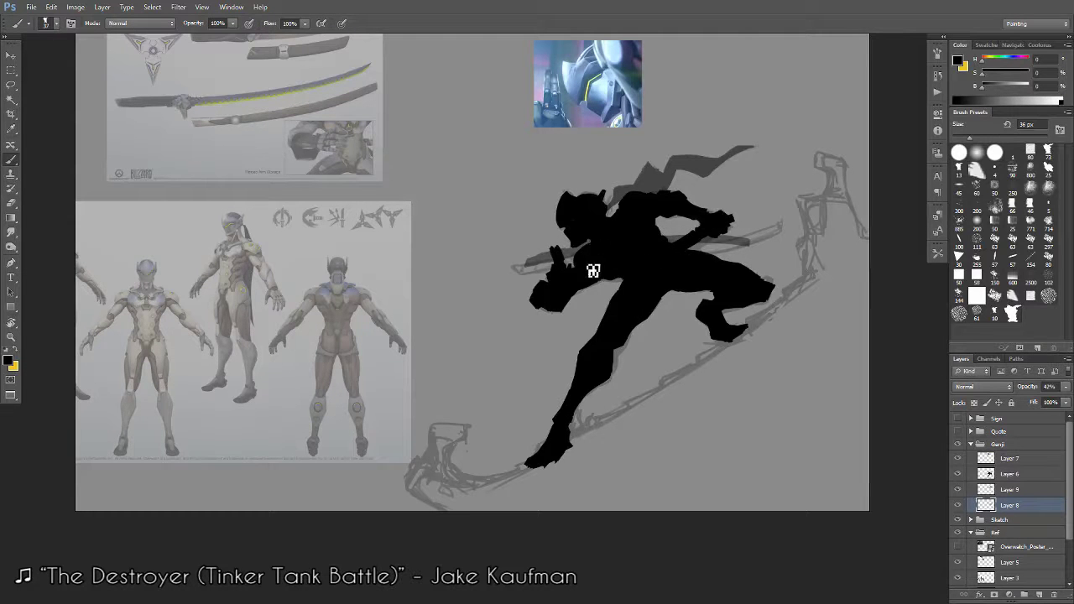
{"action": "key", "text": "h"}
{"action": "left_click_drag", "start_coordinate": [594, 270], "coordinate": [565, 419]}
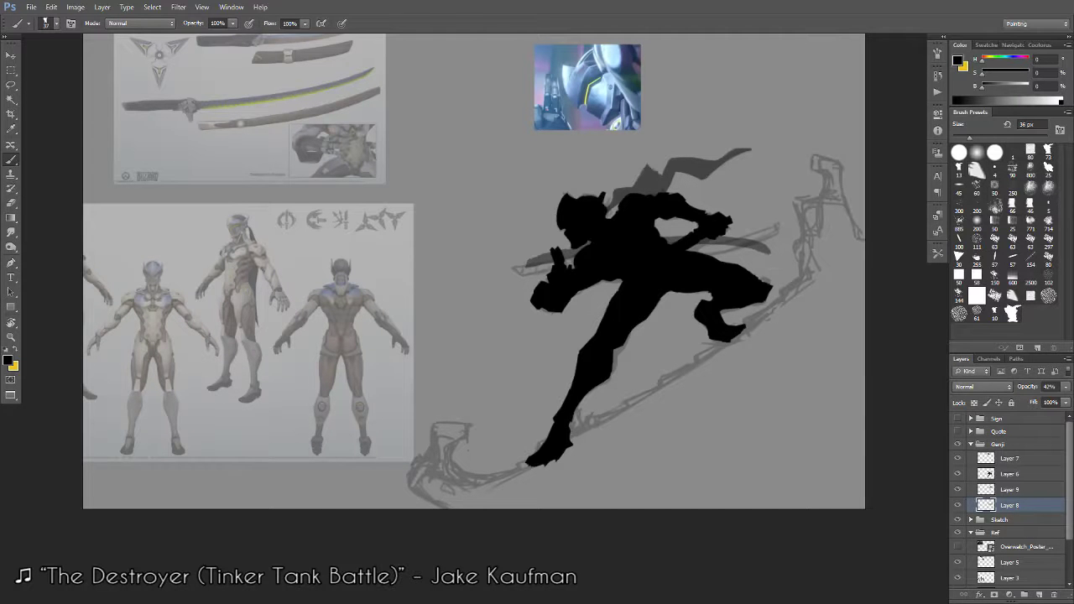
Paint a dark grey stroke extending the sword blade further to the right.
{"action": "left_click_drag", "start_coordinate": [758, 255], "coordinate": [779, 251]}
{"action": "key", "text": "e"}
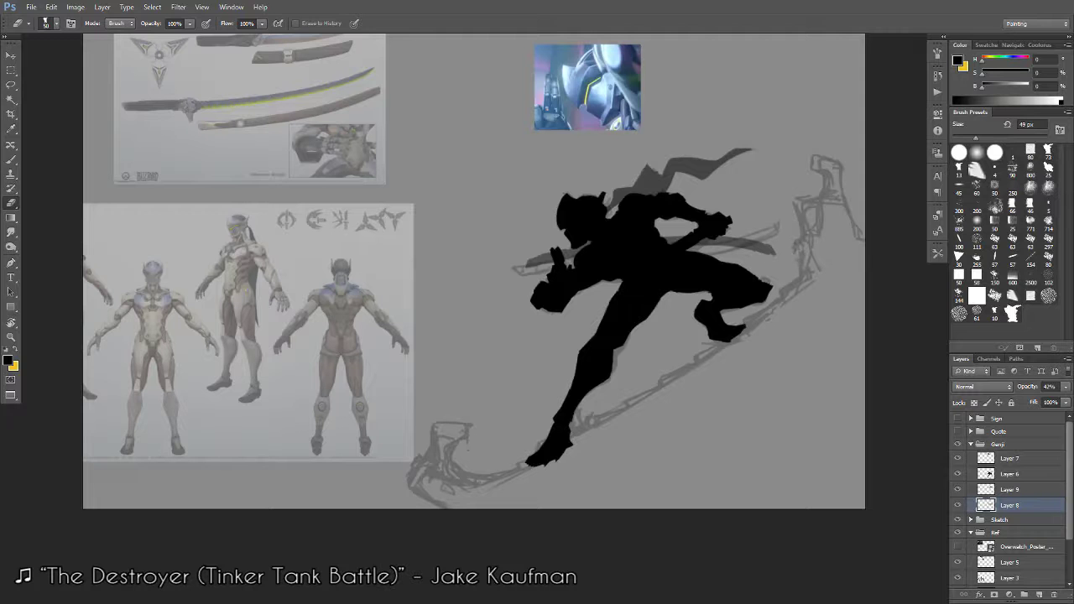
{"action": "key", "text": "b"}
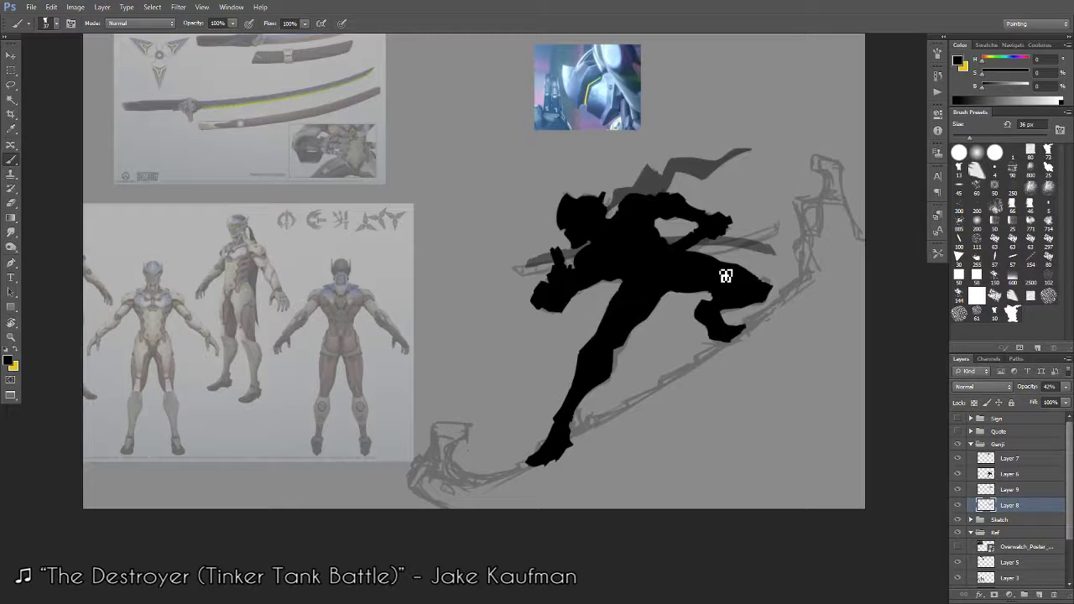
{"action": "scroll", "coordinate": [725, 276], "scroll_direction": "down", "scroll_amount": 2}
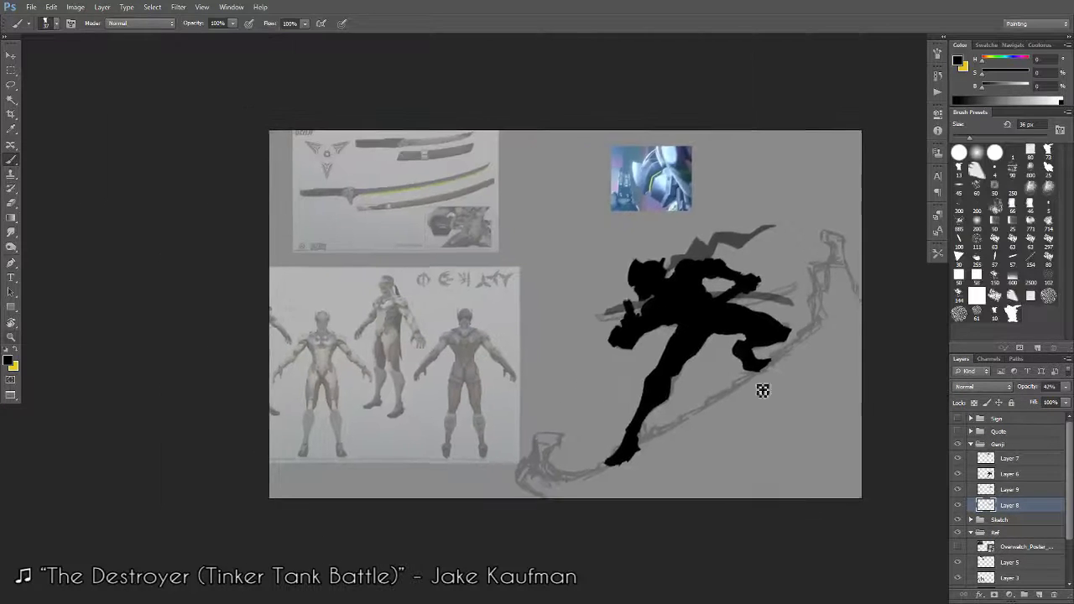
{"action": "scroll", "coordinate": [761, 378], "scroll_direction": "up", "scroll_amount": 4}
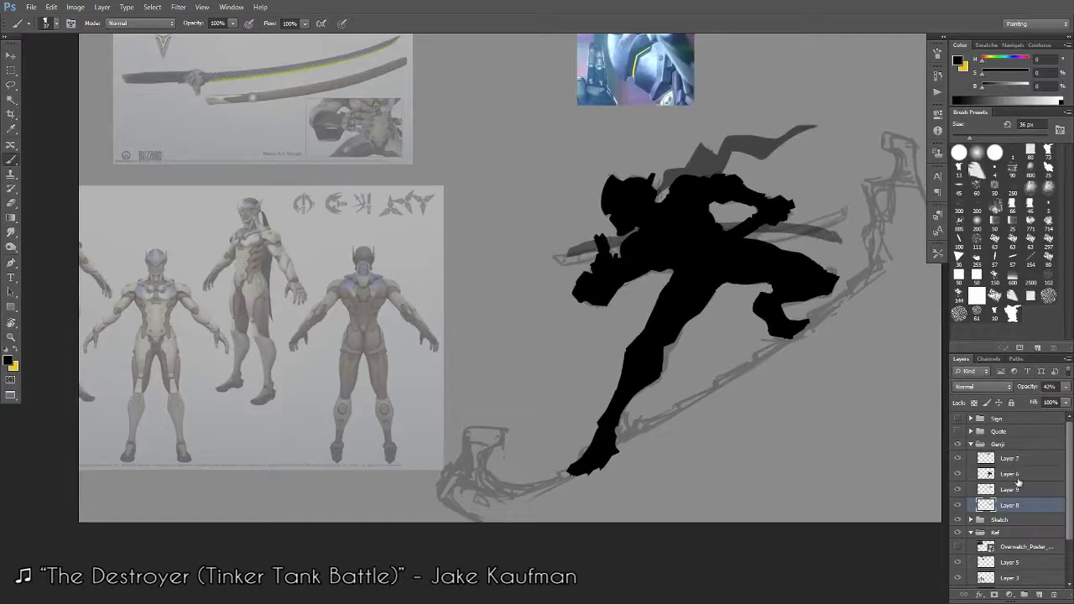
Rename Layer 6 to Genji and add a new Layer 10 clipped to it.
{"action": "left_click", "coordinate": [1008, 475]}
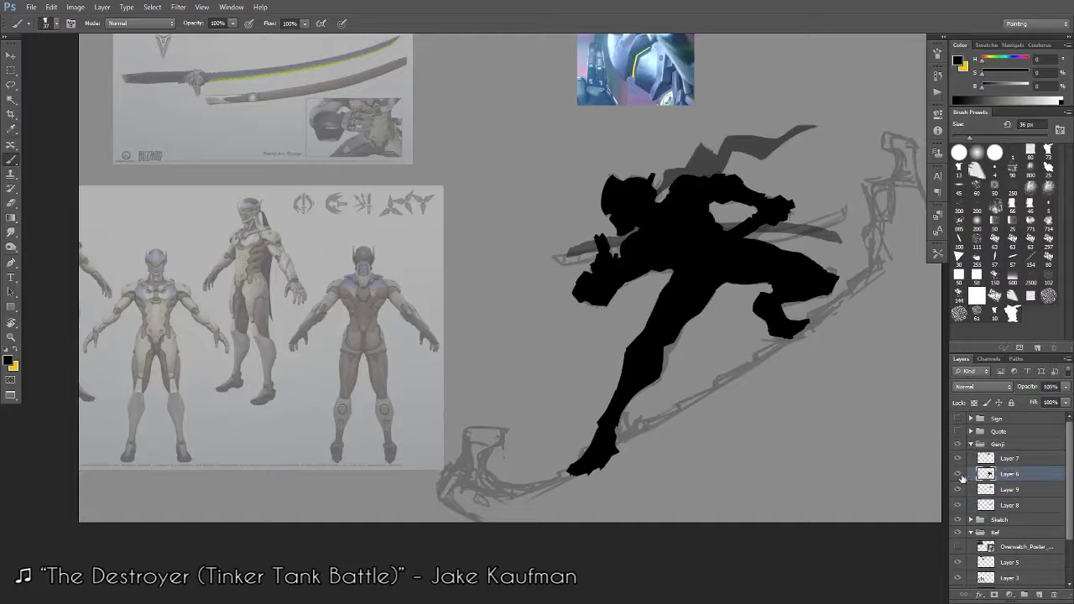
{"action": "double_click", "coordinate": [1010, 475]}
{"action": "type", "text": "Genji"}
{"action": "key", "text": "Return"}
{"action": "left_click", "coordinate": [1039, 593]}
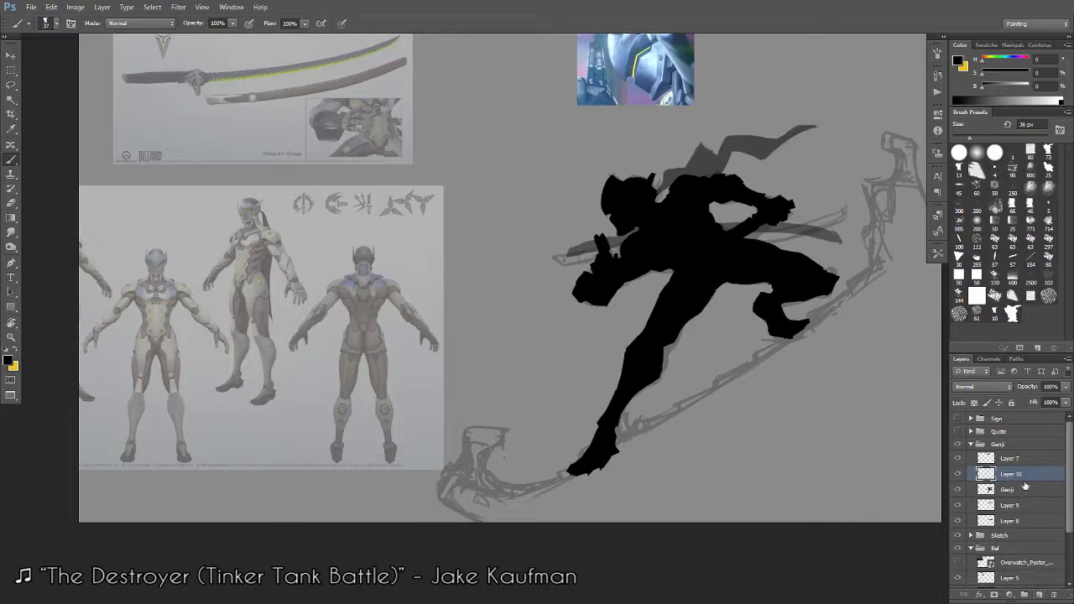
{"action": "left_click_drag", "start_coordinate": [1025, 484], "coordinate": [1029, 476]}
Set the Ref folder opacity to 100%.
{"action": "left_click", "coordinate": [999, 548]}
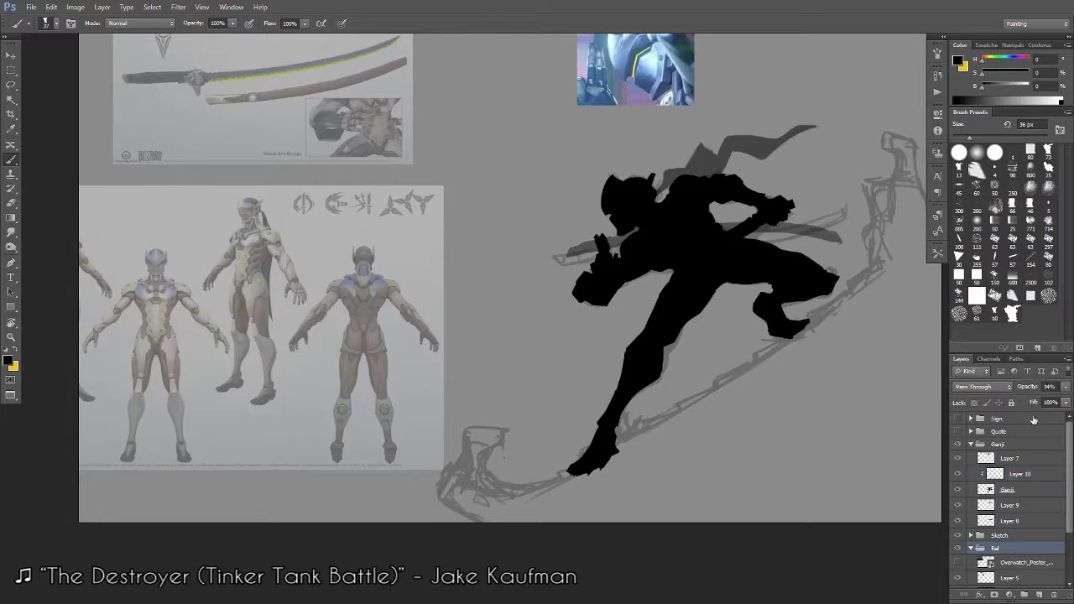
{"action": "left_click", "coordinate": [1050, 387]}
{"action": "type", "text": "100"}
{"action": "key", "text": "Return"}
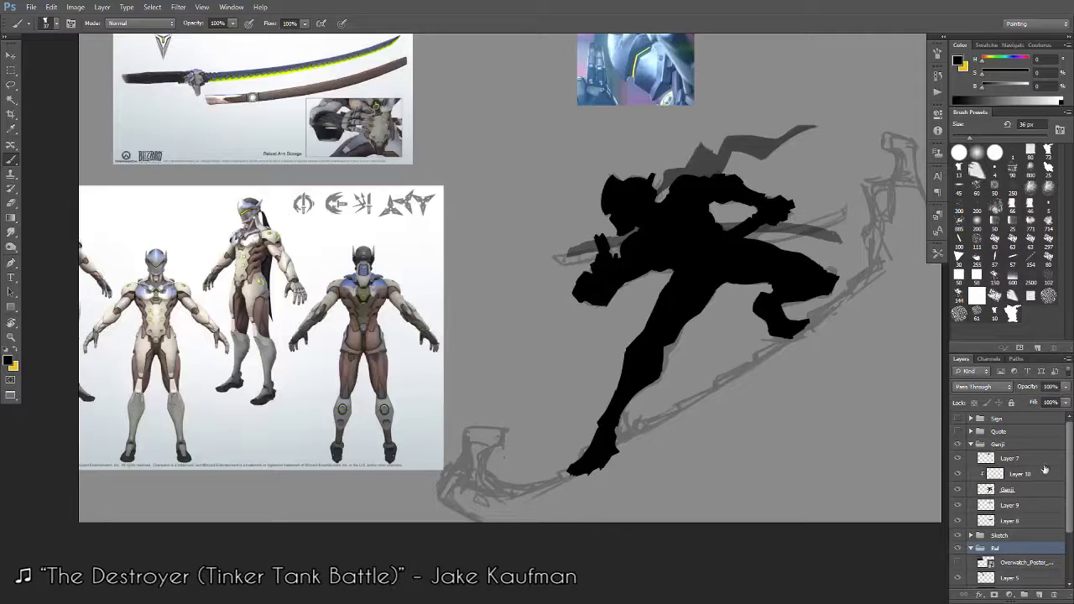
Select Layer 10 and pick a bright, slightly desaturated green paint colour.
{"action": "left_click", "coordinate": [1004, 475]}
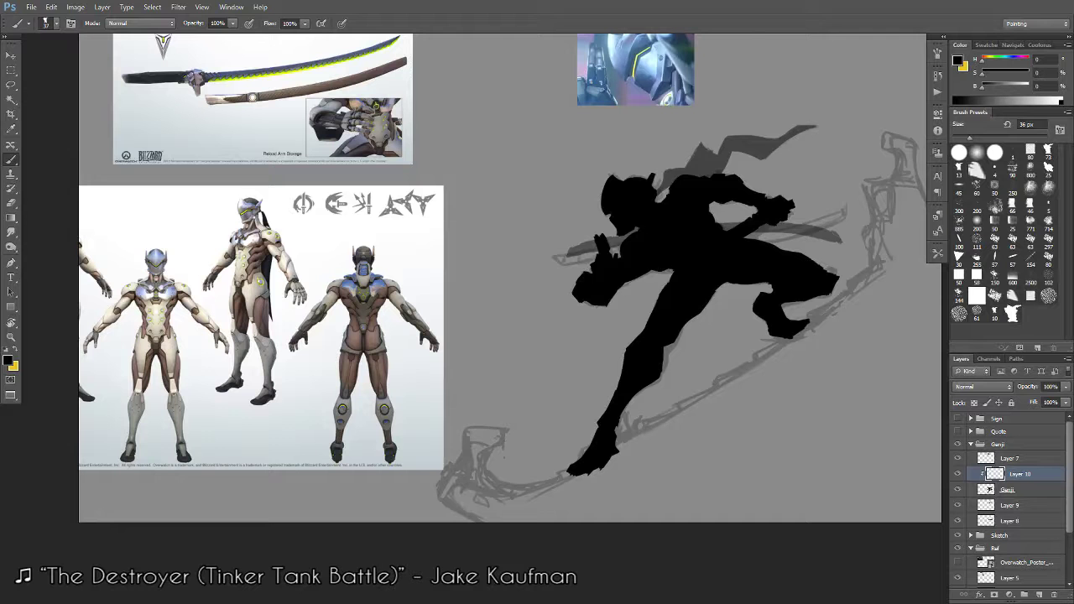
{"action": "mouse_move", "coordinate": [495, 464]}
{"action": "left_mouse_down"}
{"action": "mouse_move", "coordinate": [762, 384]}
{"action": "mouse_move", "coordinate": [682, 242]}
{"action": "left_mouse_up"}
{"action": "left_click_drag", "start_coordinate": [611, 211], "coordinate": [629, 202]}
{"action": "left_click_drag", "start_coordinate": [623, 239], "coordinate": [640, 264]}
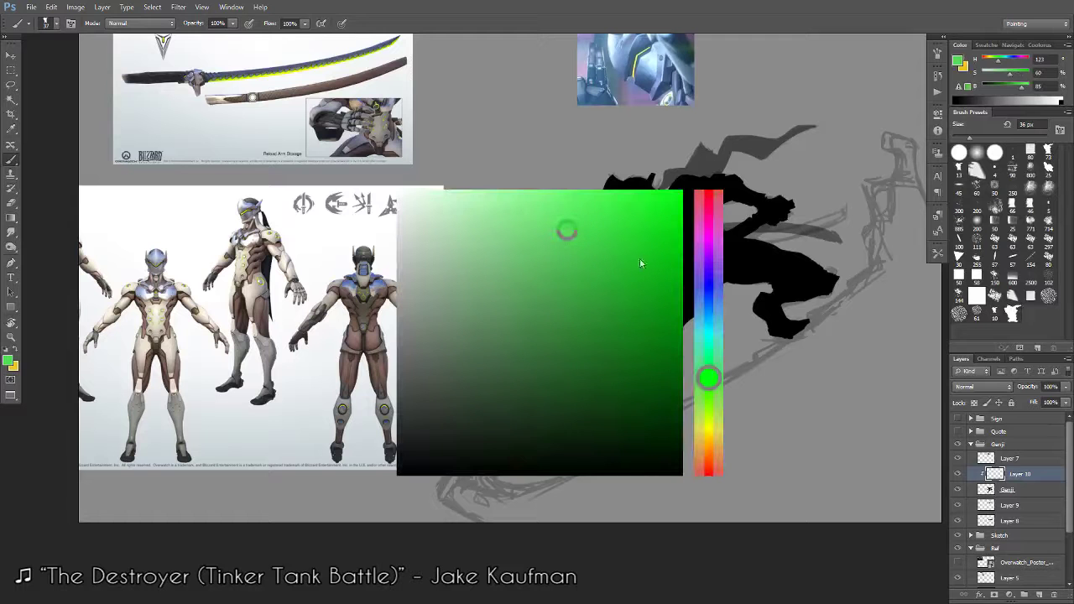
Paint the green visor slit on the helmet with a 27 px brush, erasing excess.
{"action": "left_click_drag", "start_coordinate": [710, 383], "coordinate": [710, 401]}
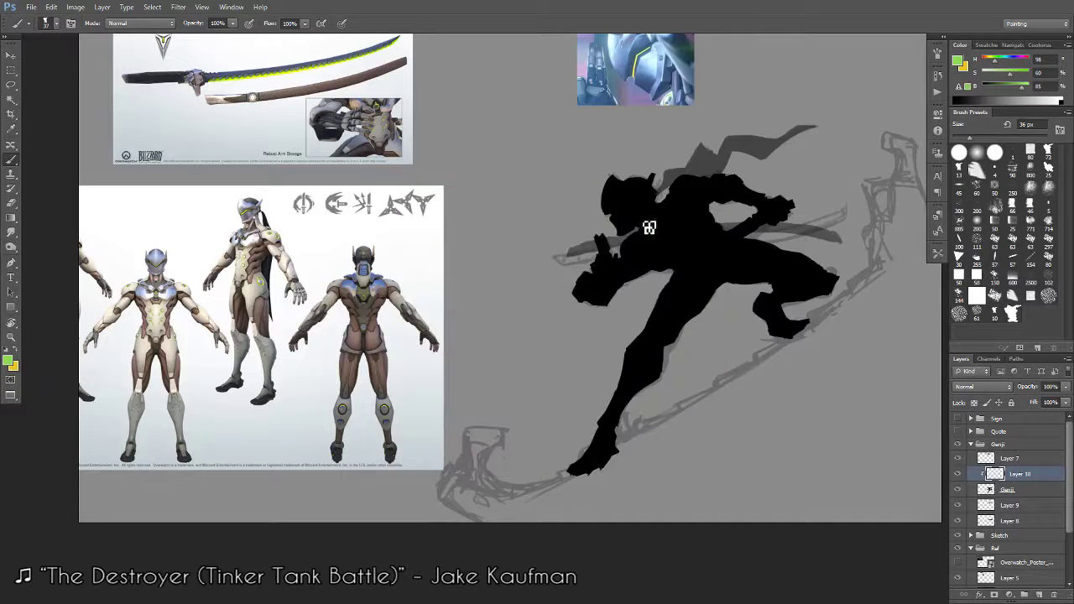
{"action": "key", "text": "ctrl+z"}
{"action": "scroll", "coordinate": [621, 214], "scroll_direction": "up", "scroll_amount": 2}
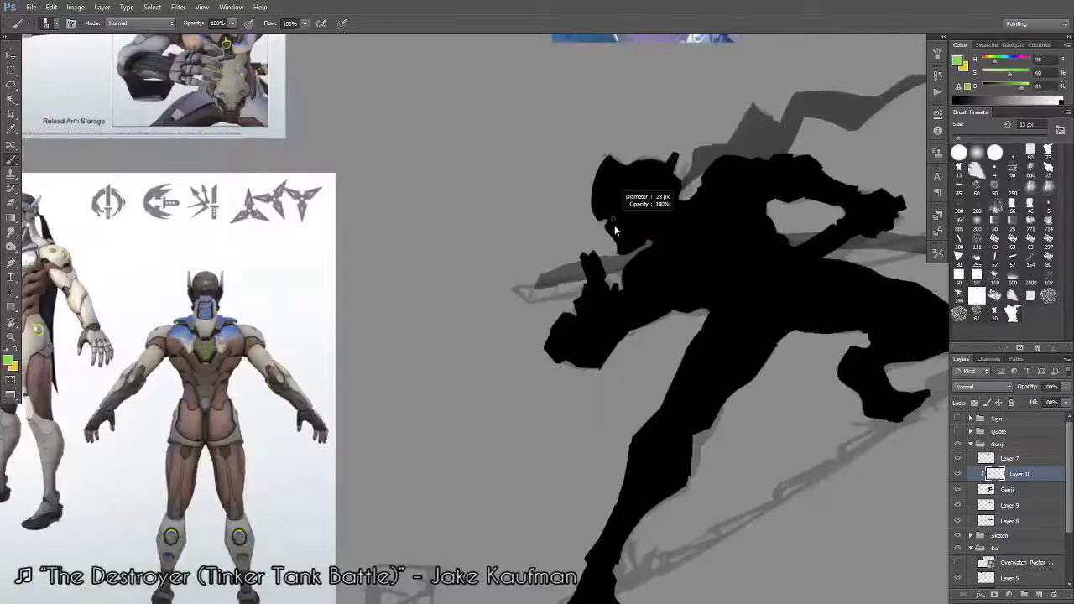
{"action": "left_click_drag", "start_coordinate": [614, 229], "coordinate": [624, 206]}
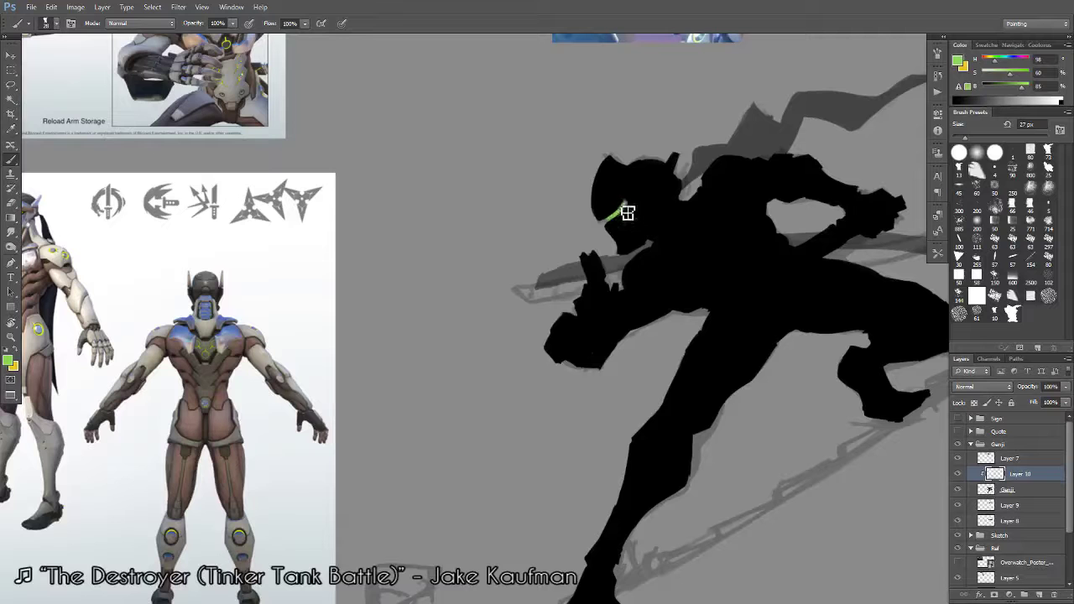
{"action": "scroll", "coordinate": [628, 212], "scroll_direction": "down", "scroll_amount": 5}
{"action": "scroll", "coordinate": [592, 340], "scroll_direction": "up", "scroll_amount": 2}
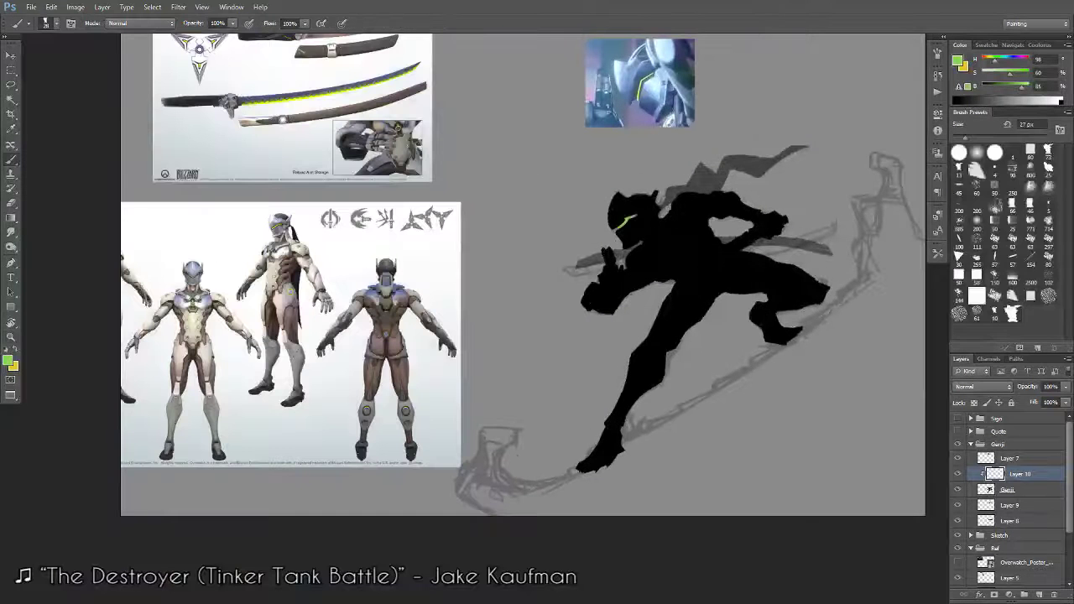
{"action": "scroll", "coordinate": [627, 220], "scroll_direction": "up", "scroll_amount": 1}
{"action": "scroll", "coordinate": [627, 220], "scroll_direction": "up", "scroll_amount": 1}
{"action": "key", "text": "e"}
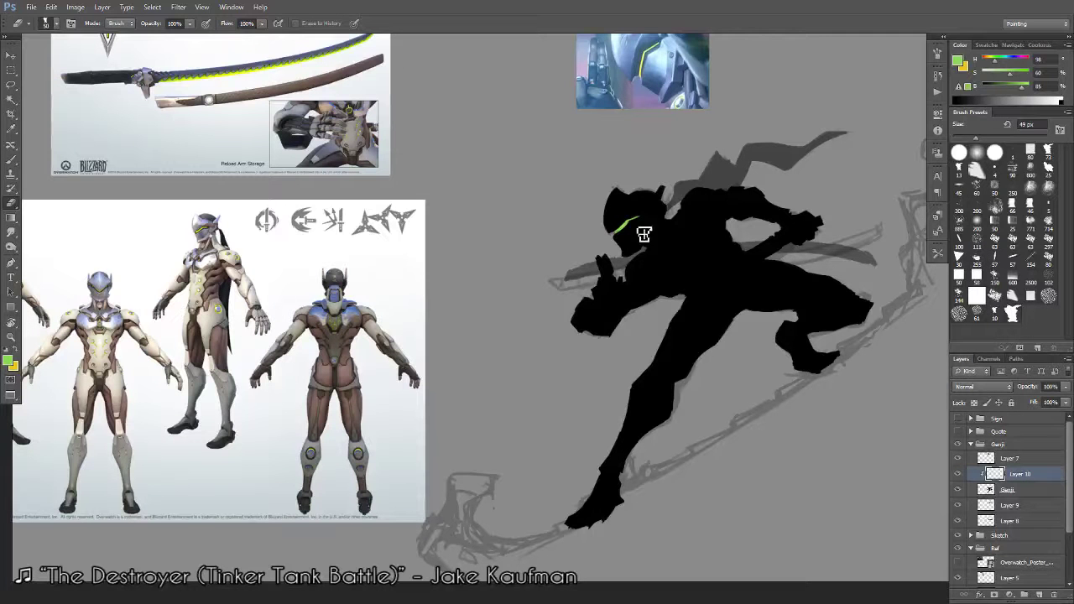
{"action": "key", "text": "b"}
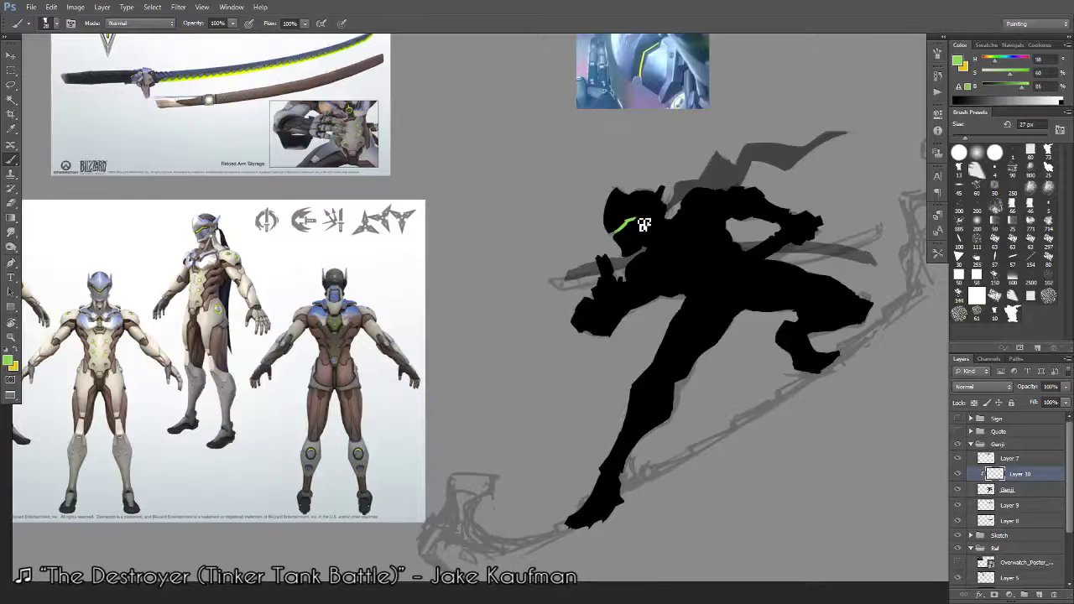
Switch to a lighter shade of the visor green.
{"action": "scroll", "coordinate": [644, 225], "scroll_direction": "down", "scroll_amount": 4}
{"action": "scroll", "coordinate": [610, 336], "scroll_direction": "up", "scroll_amount": 2}
{"action": "scroll", "coordinate": [611, 336], "scroll_direction": "up", "scroll_amount": 2}
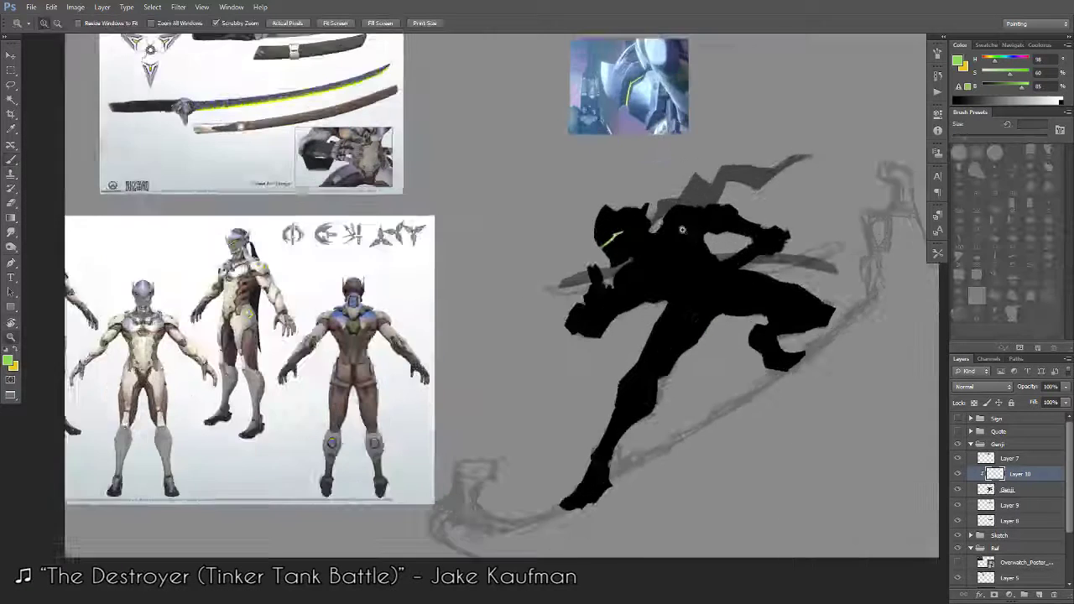
{"action": "scroll", "coordinate": [611, 335], "scroll_direction": "up", "scroll_amount": 2}
{"action": "left_click_drag", "start_coordinate": [685, 180], "coordinate": [690, 178]}
{"action": "scroll", "coordinate": [685, 193], "scroll_direction": "down", "scroll_amount": 3}
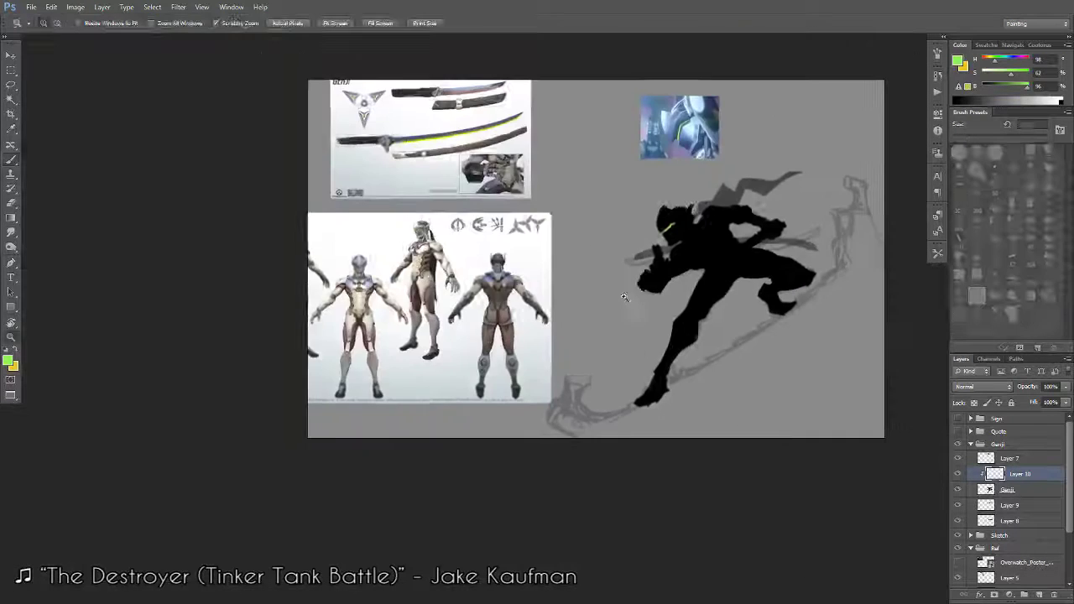
{"action": "scroll", "coordinate": [697, 235], "scroll_direction": "up", "scroll_amount": 3}
{"action": "scroll", "coordinate": [658, 201], "scroll_direction": "up", "scroll_amount": 2}
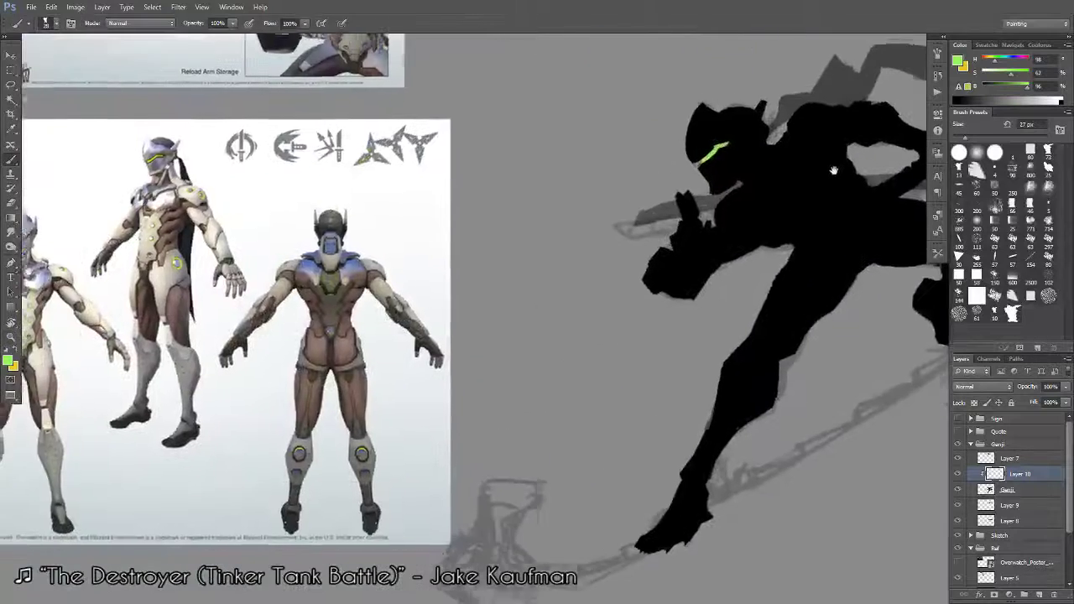
{"action": "key", "text": "b"}
Trim the visor with the eraser and zoom in on the Genji figure.
{"action": "left_click_drag", "start_coordinate": [583, 499], "coordinate": [656, 272]}
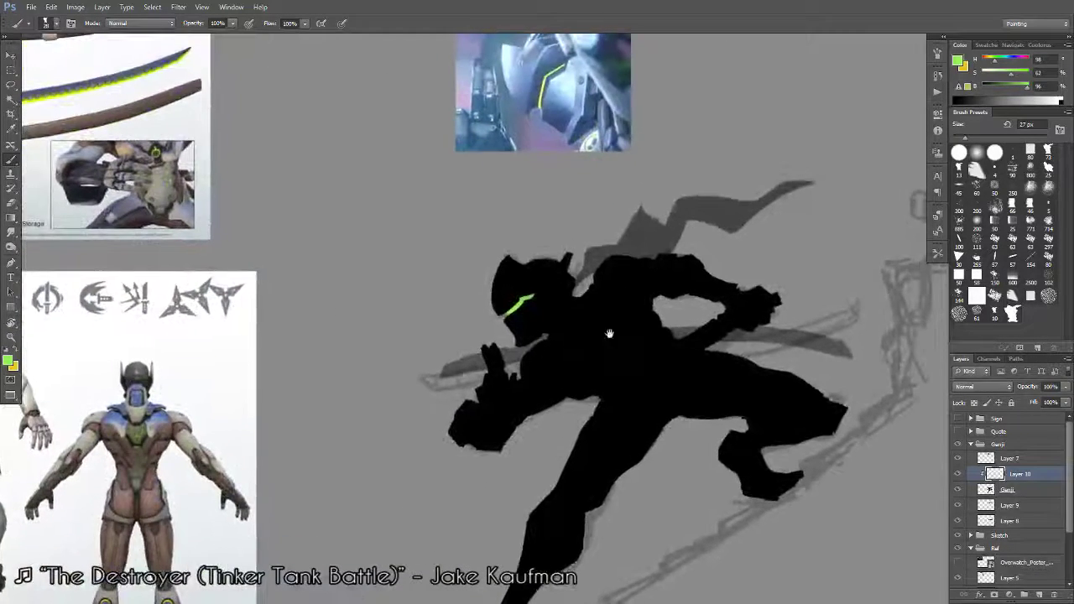
{"action": "scroll", "coordinate": [587, 269], "scroll_direction": "up", "scroll_amount": 5}
{"action": "key", "text": "e"}
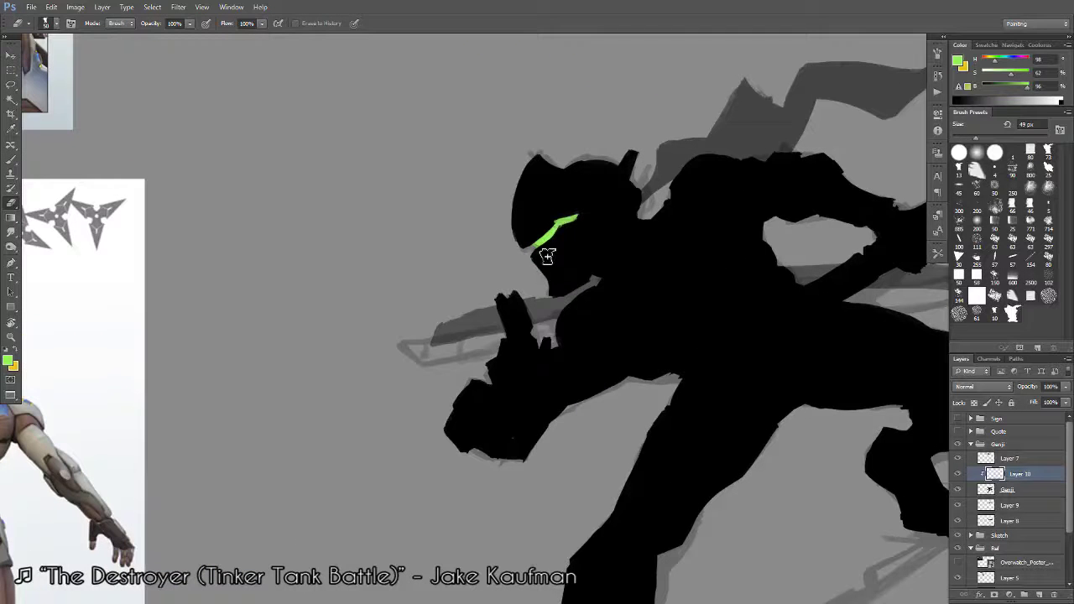
{"action": "key", "text": "b"}
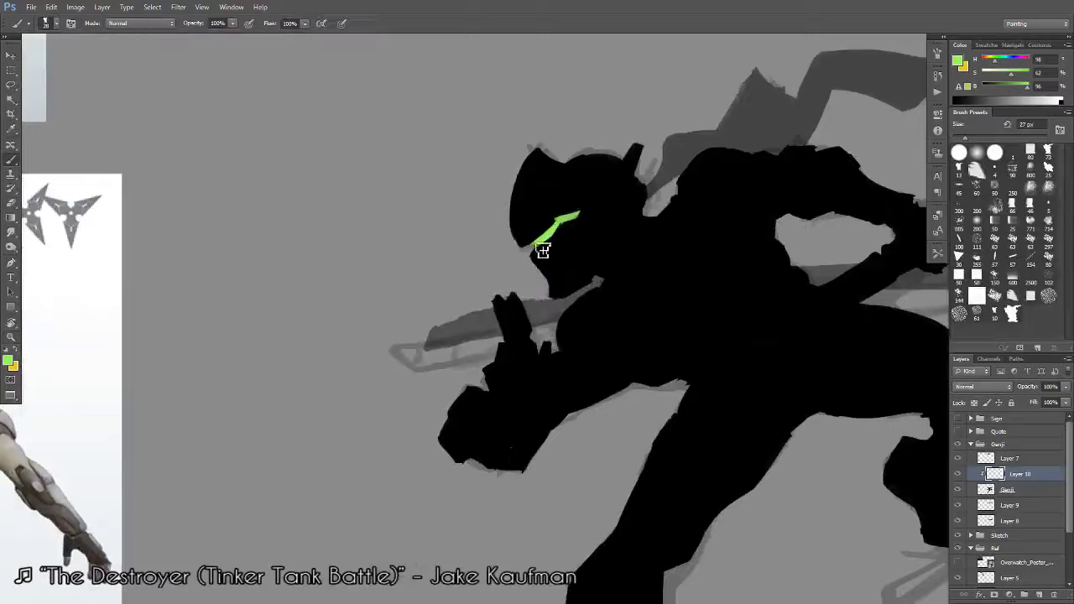
{"action": "scroll", "coordinate": [564, 253], "scroll_direction": "down", "scroll_amount": 8}
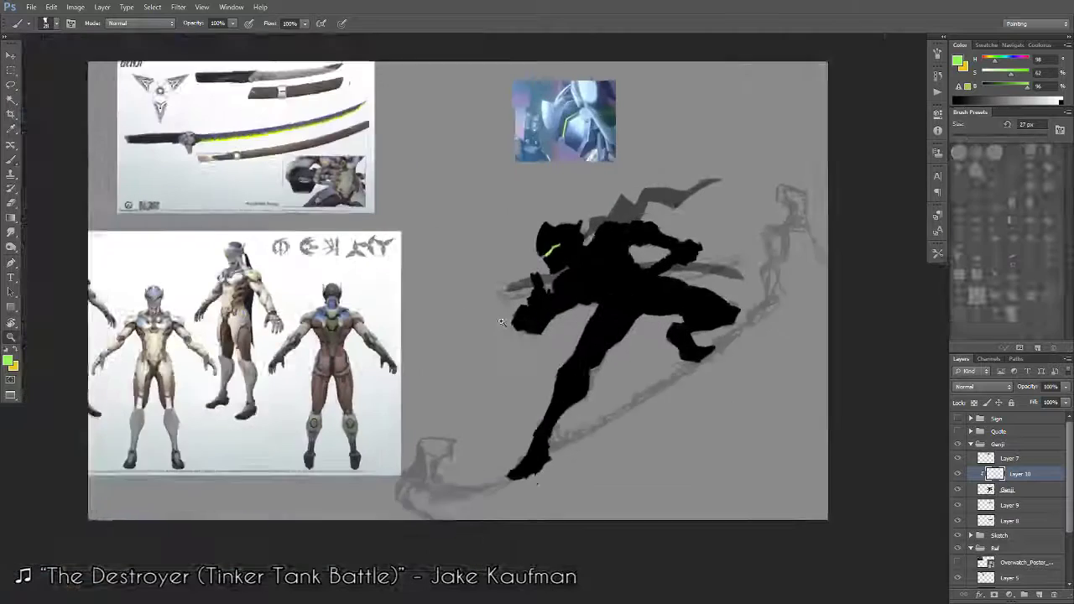
{"action": "scroll", "coordinate": [638, 227], "scroll_direction": "up", "scroll_amount": 3}
{"action": "scroll", "coordinate": [676, 213], "scroll_direction": "up", "scroll_amount": 2}
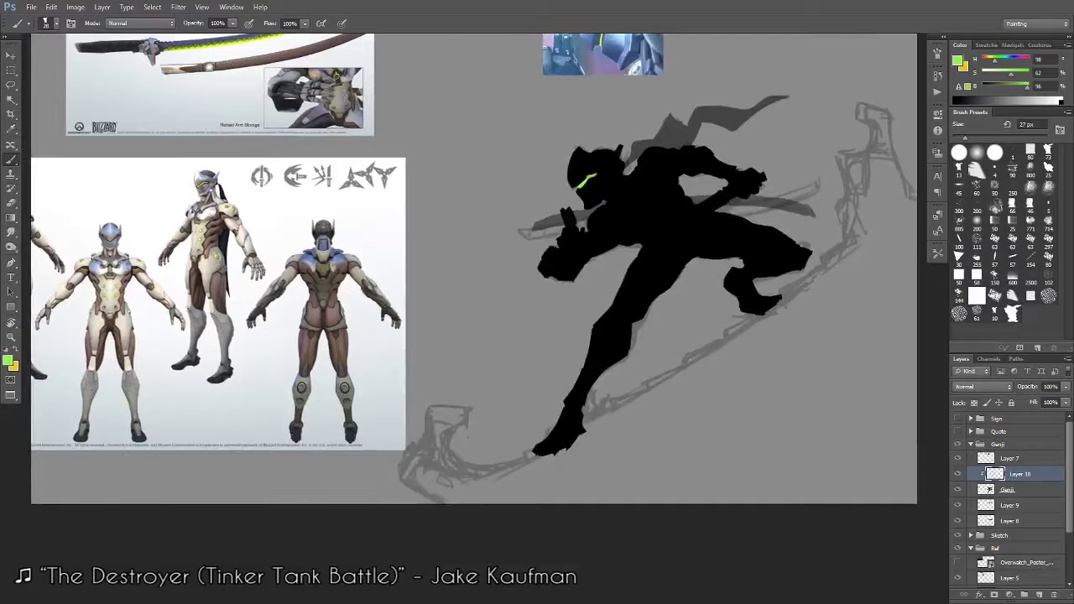
{"action": "key", "text": "z"}
{"action": "left_click_drag", "start_coordinate": [537, 273], "coordinate": [569, 274]}
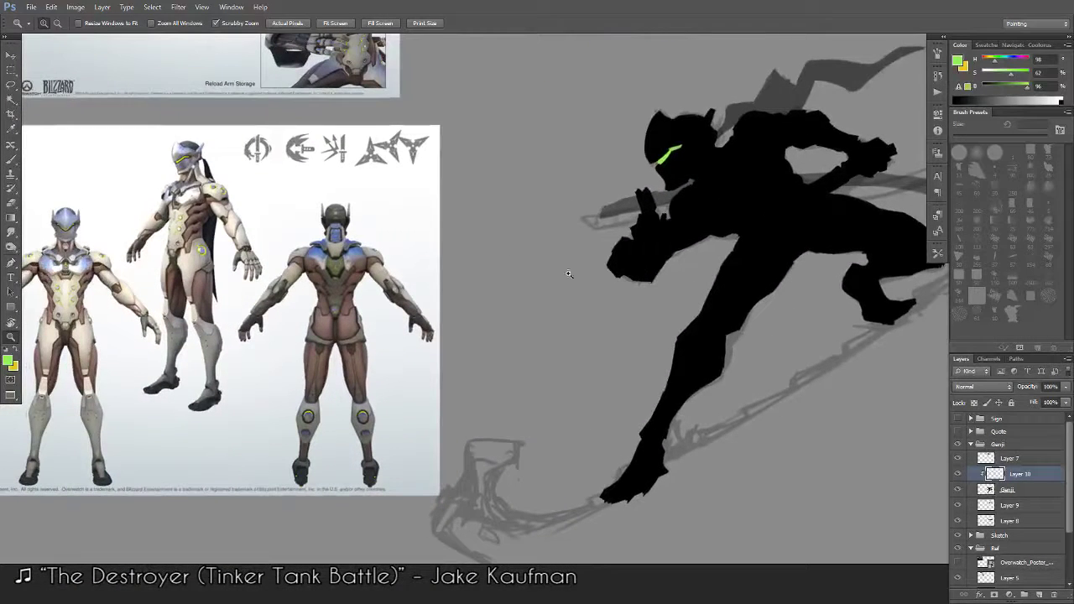
{"action": "key", "text": "b"}
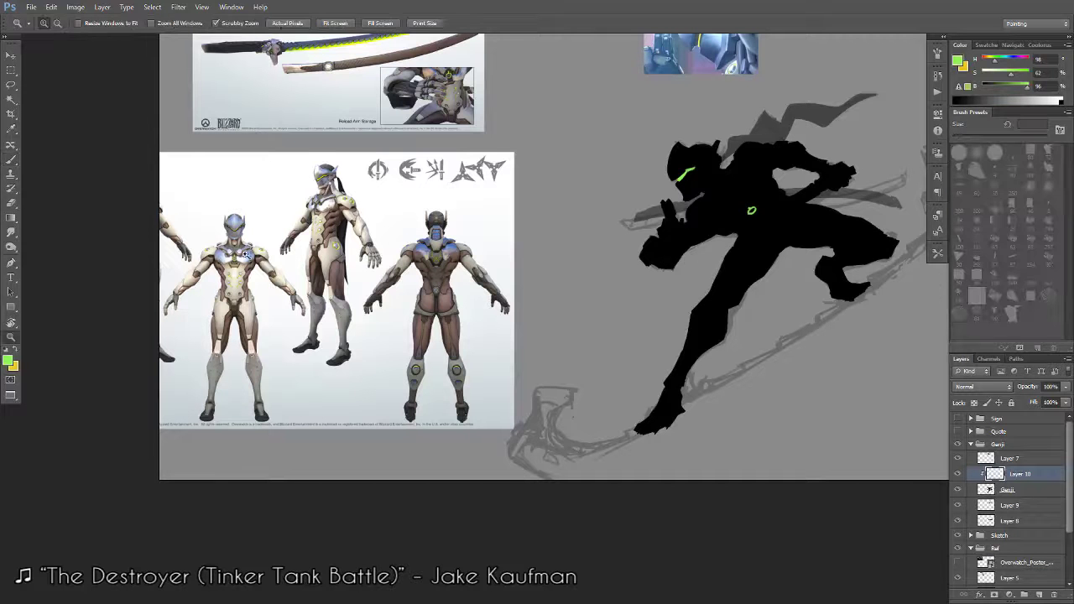
Paint a small green armor light on the shoulder.
{"action": "scroll", "coordinate": [244, 253], "scroll_direction": "up", "scroll_amount": 1}
{"action": "scroll", "coordinate": [607, 312], "scroll_direction": "right", "scroll_amount": 5}
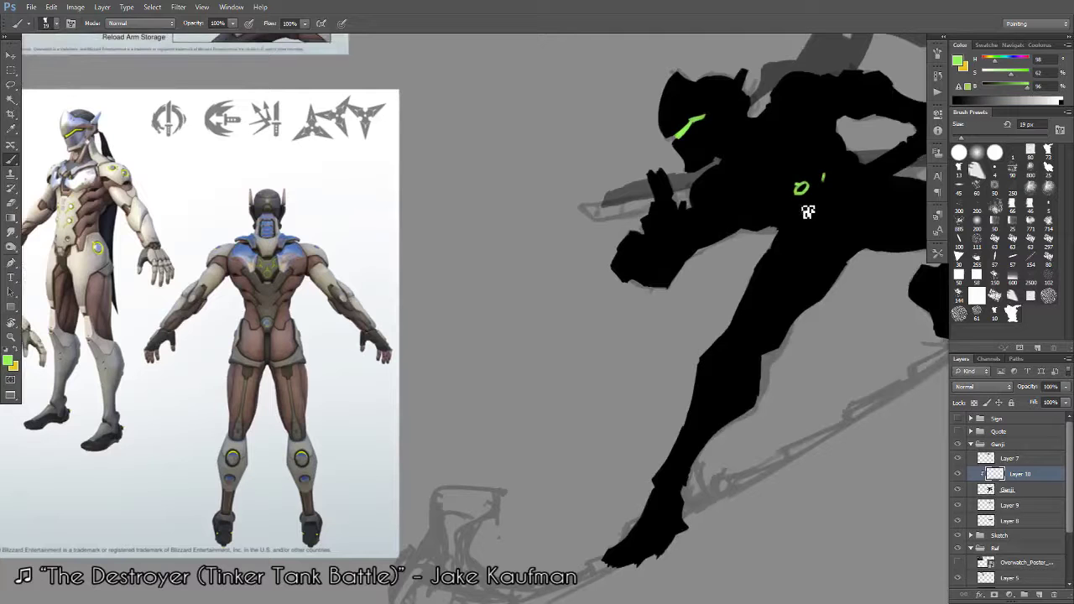
{"action": "scroll", "coordinate": [701, 255], "scroll_direction": "down", "scroll_amount": 1}
{"action": "scroll", "coordinate": [701, 256], "scroll_direction": "up", "scroll_amount": 1}
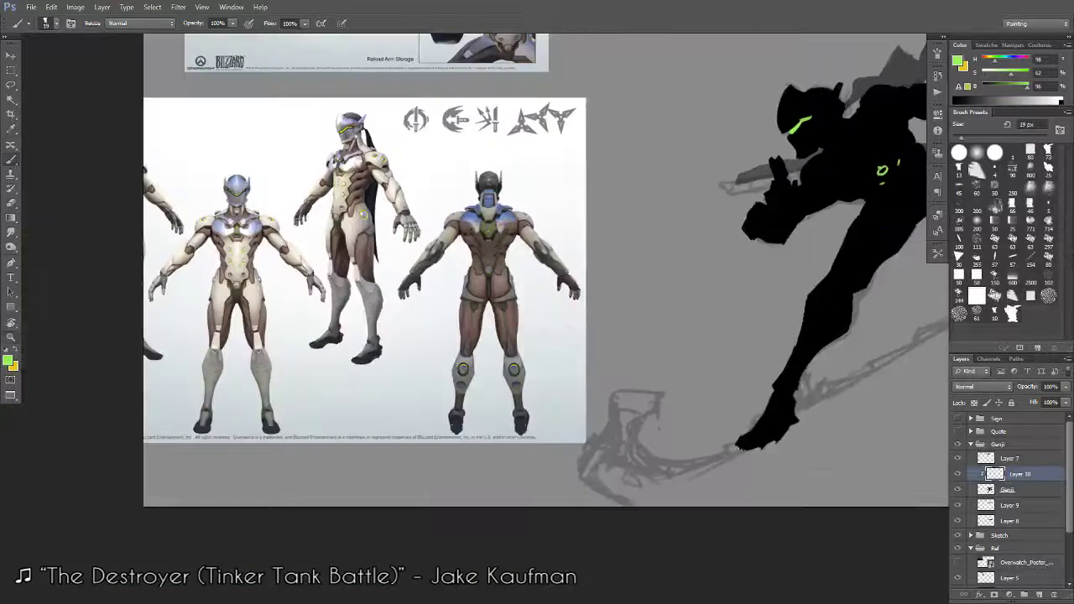
{"action": "scroll", "coordinate": [645, 292], "scroll_direction": "up", "scroll_amount": 1}
{"action": "scroll", "coordinate": [645, 292], "scroll_direction": "up", "scroll_amount": 1}
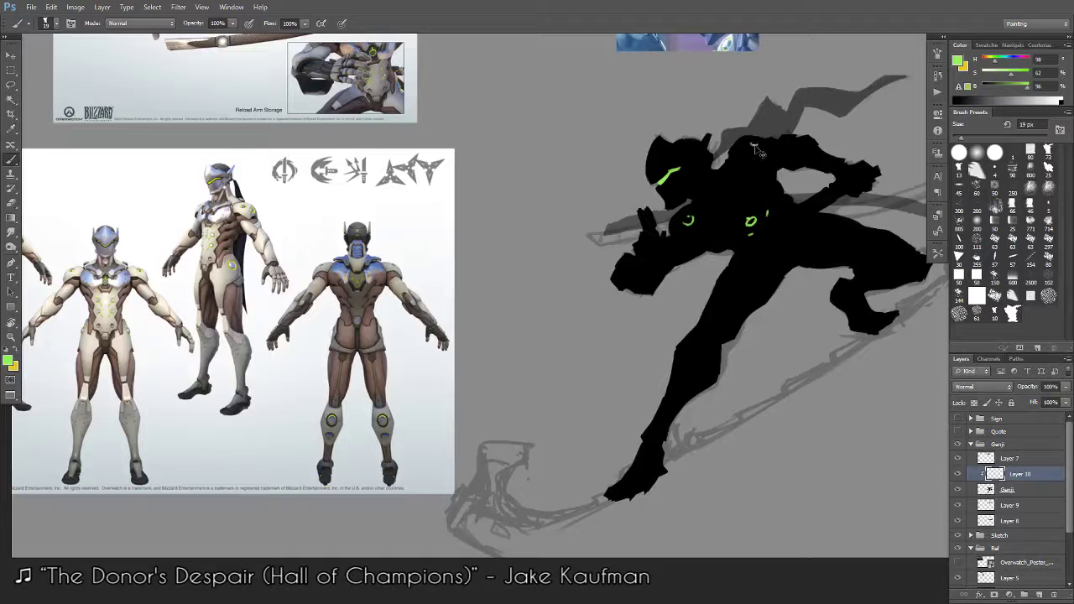
{"action": "key", "text": "z"}
{"action": "key", "text": "b"}
{"action": "left_click_drag", "start_coordinate": [748, 147], "coordinate": [758, 145]}
Lasso the chest mark and repaint it as a green chest light.
{"action": "left_click", "coordinate": [10, 86]}
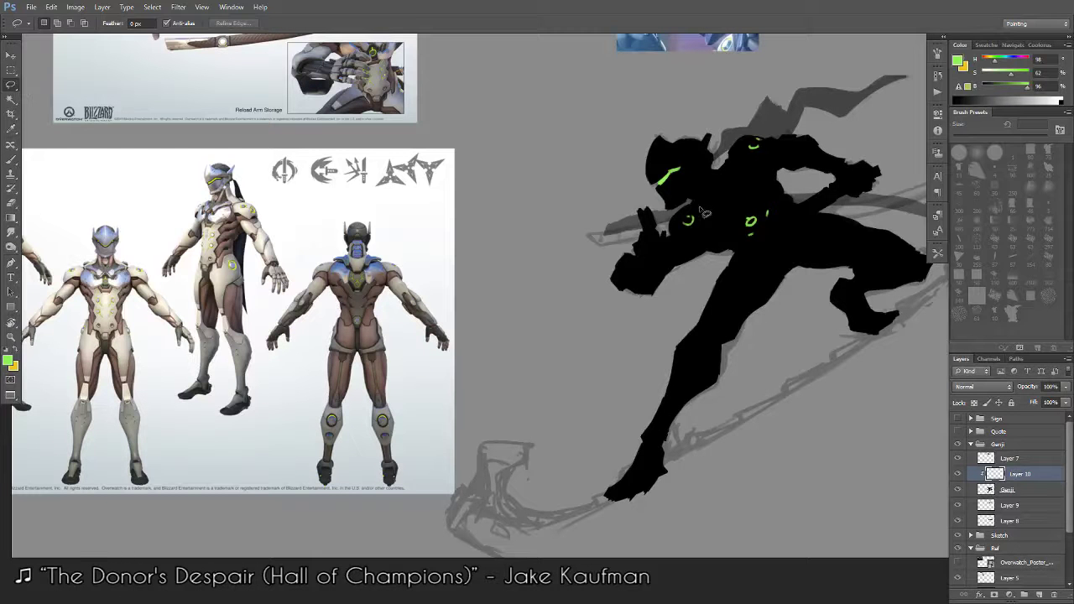
{"action": "left_click_drag", "start_coordinate": [705, 212], "coordinate": [698, 225]}
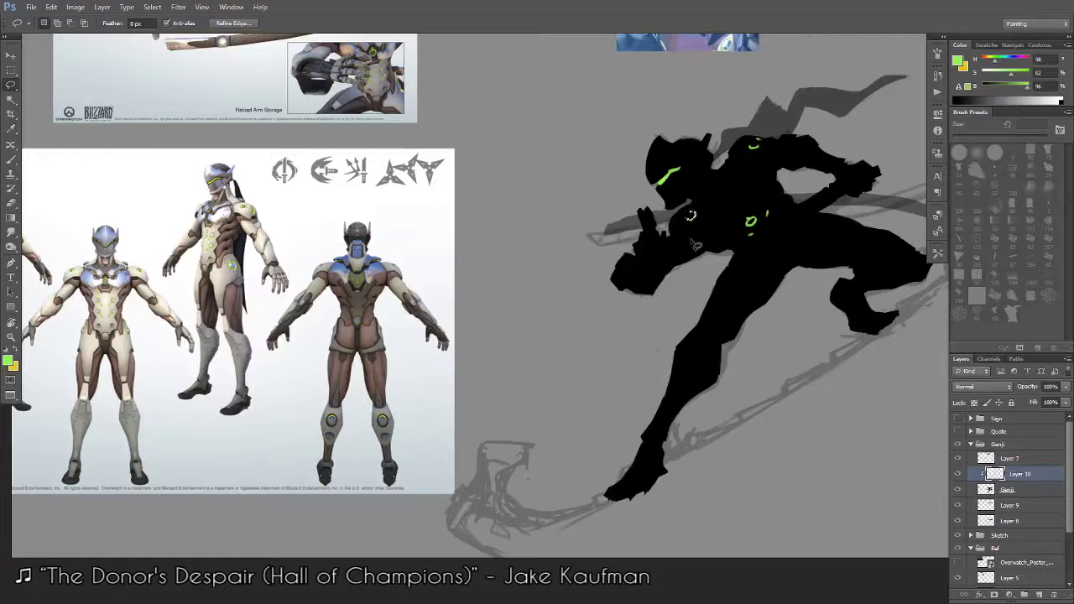
{"action": "key", "text": "b"}
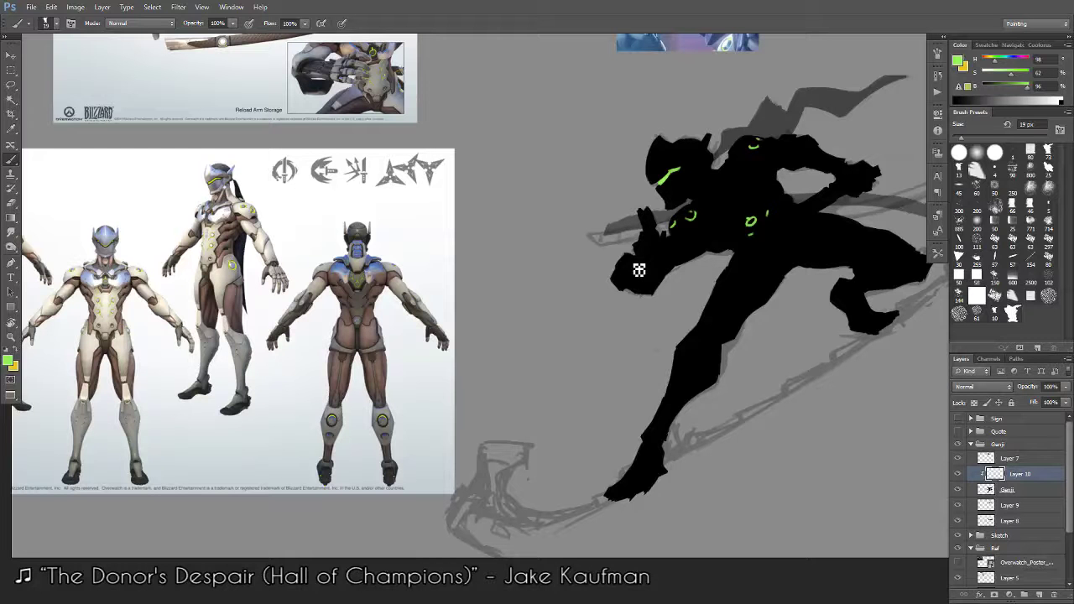
{"action": "key", "text": "e"}
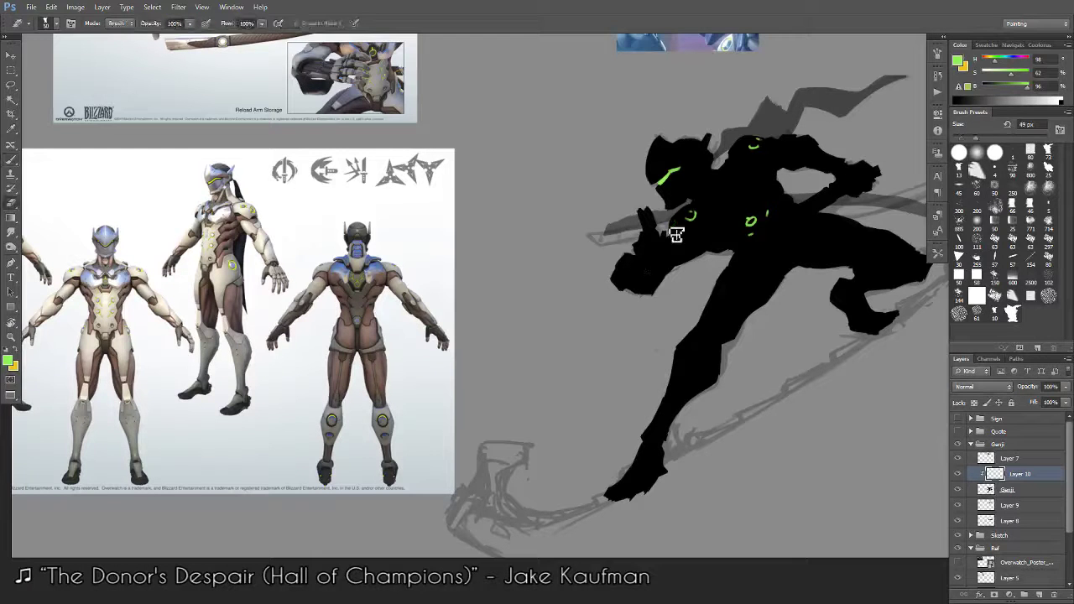
{"action": "key", "text": "b"}
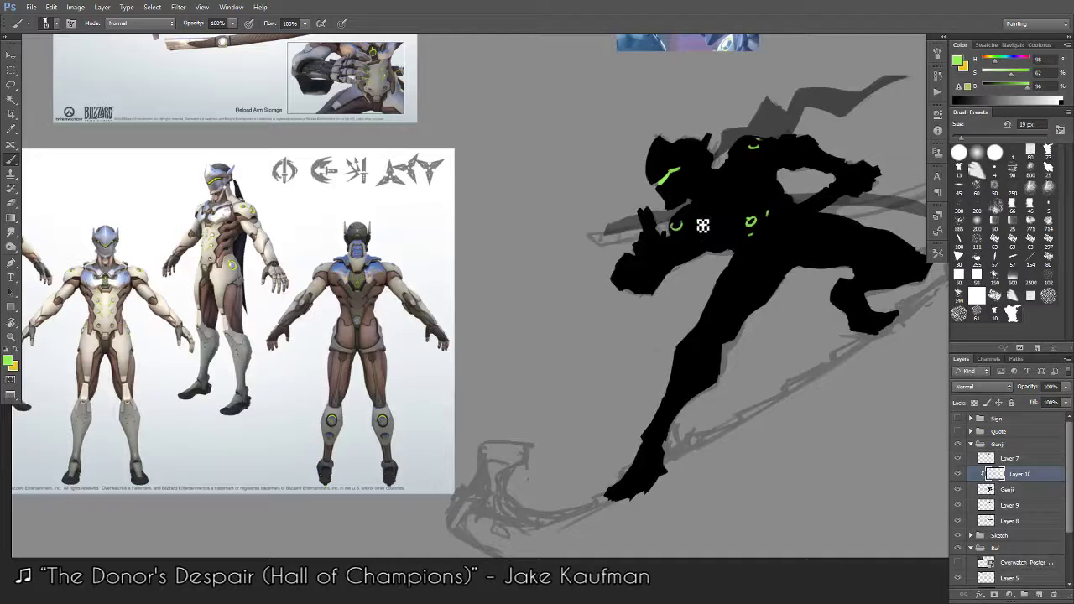
{"action": "scroll", "coordinate": [704, 225], "scroll_direction": "down", "scroll_amount": 1}
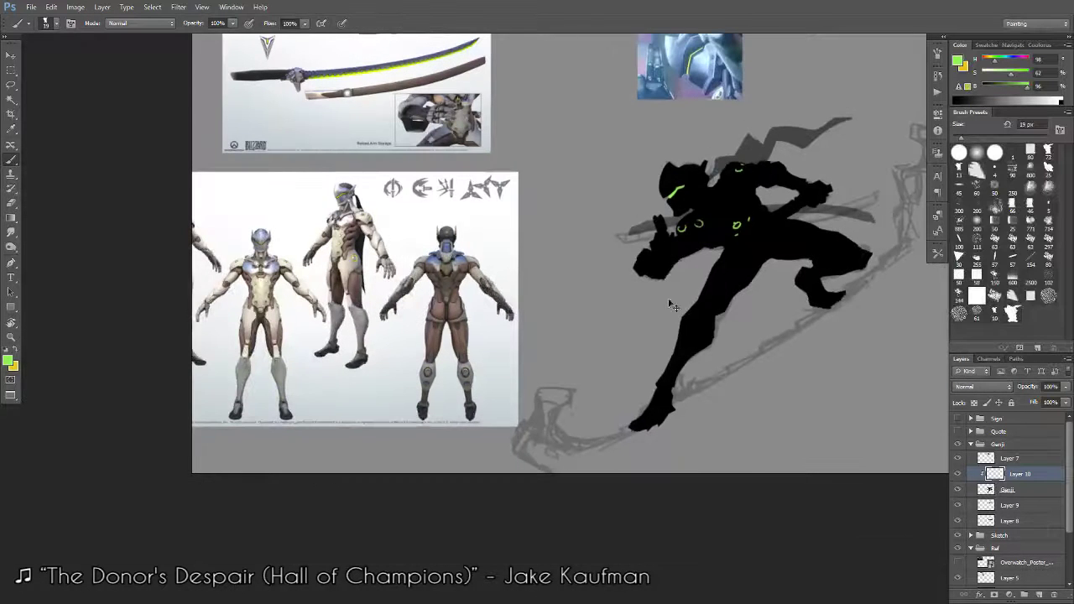
{"action": "left_click_drag", "start_coordinate": [697, 220], "coordinate": [704, 221]}
Add another green armor light lower on the chest.
{"action": "scroll", "coordinate": [722, 218], "scroll_direction": "up", "scroll_amount": 1}
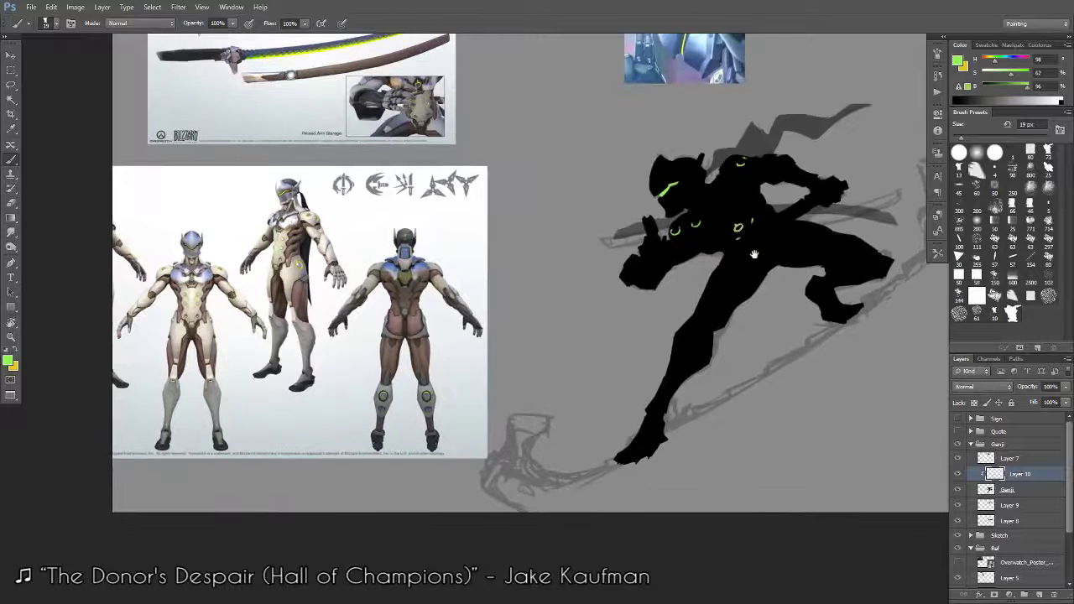
{"action": "left_click_drag", "start_coordinate": [755, 254], "coordinate": [711, 233]}
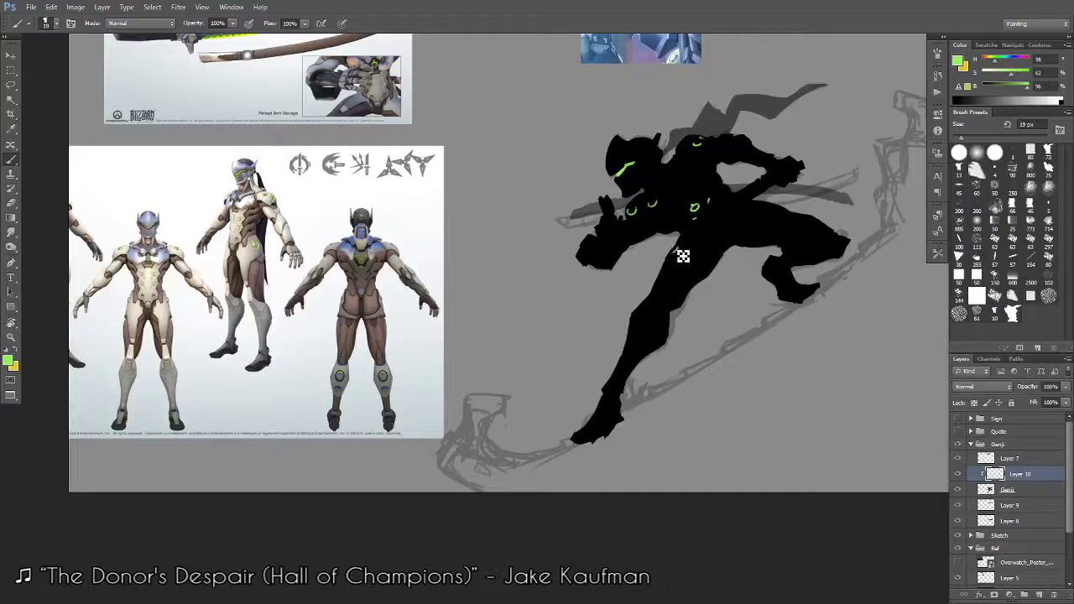
{"action": "left_click_drag", "start_coordinate": [681, 244], "coordinate": [674, 275]}
{"action": "scroll", "coordinate": [674, 275], "scroll_direction": "down", "scroll_amount": 1}
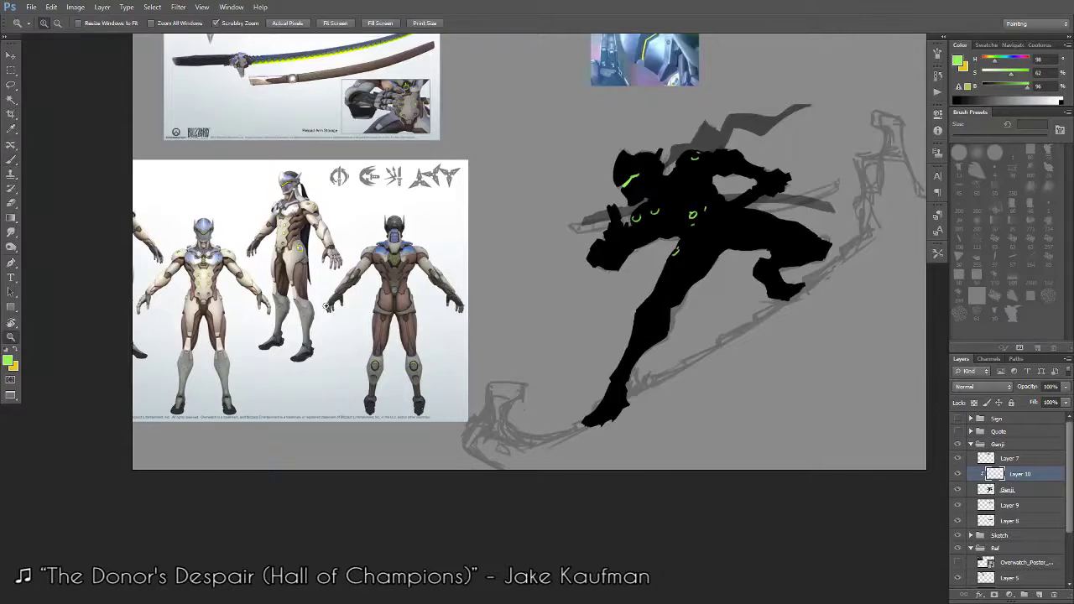
{"action": "scroll", "coordinate": [252, 306], "scroll_direction": "up", "scroll_amount": 3}
{"action": "scroll", "coordinate": [214, 422], "scroll_direction": "down", "scroll_amount": 1}
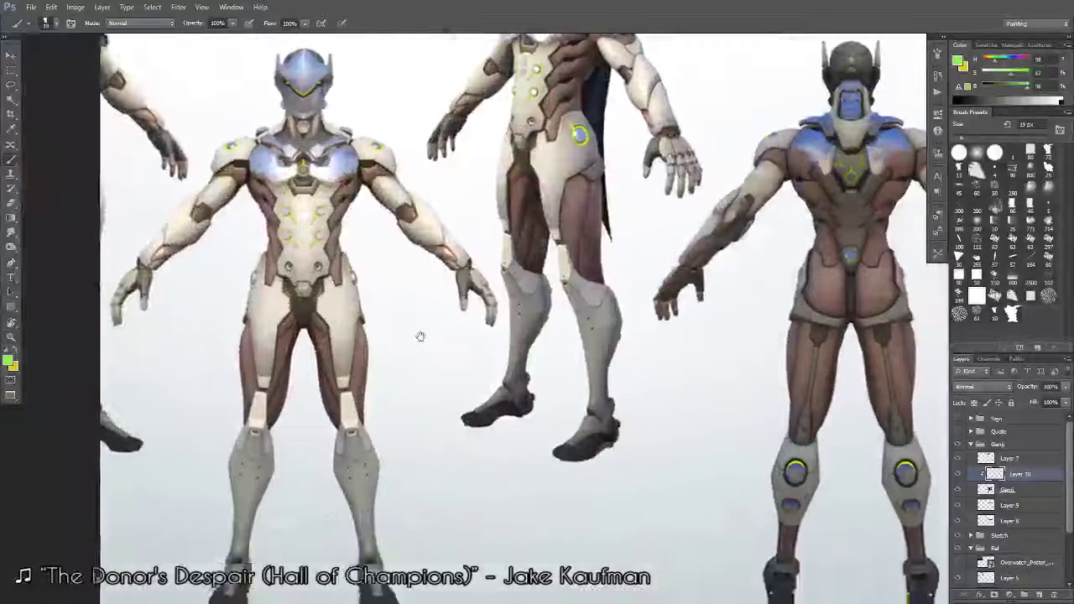
{"action": "scroll", "coordinate": [420, 336], "scroll_direction": "down", "scroll_amount": 1}
{"action": "scroll", "coordinate": [685, 360], "scroll_direction": "down", "scroll_amount": 1}
Recentre the silhouette, select the Genji layer and set the paint colour to black.
{"action": "left_click_drag", "start_coordinate": [685, 359], "coordinate": [479, 377]}
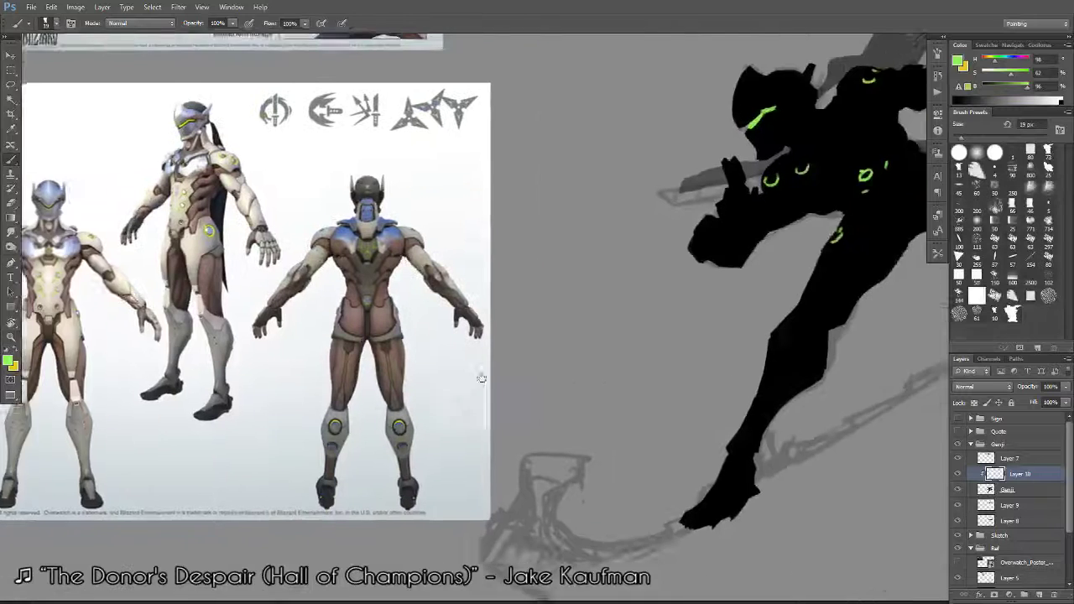
{"action": "scroll", "coordinate": [479, 377], "scroll_direction": "up", "scroll_amount": 1}
{"action": "left_click_drag", "start_coordinate": [546, 374], "coordinate": [640, 369]}
{"action": "left_click", "coordinate": [990, 488]}
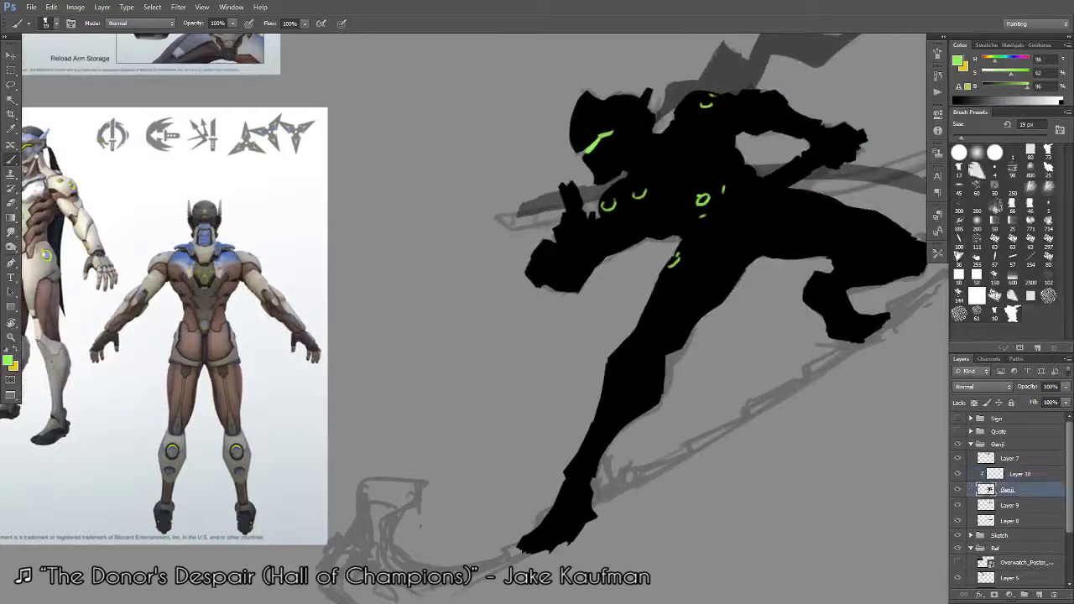
{"action": "left_click", "coordinate": [749, 220], "text": "alt"}
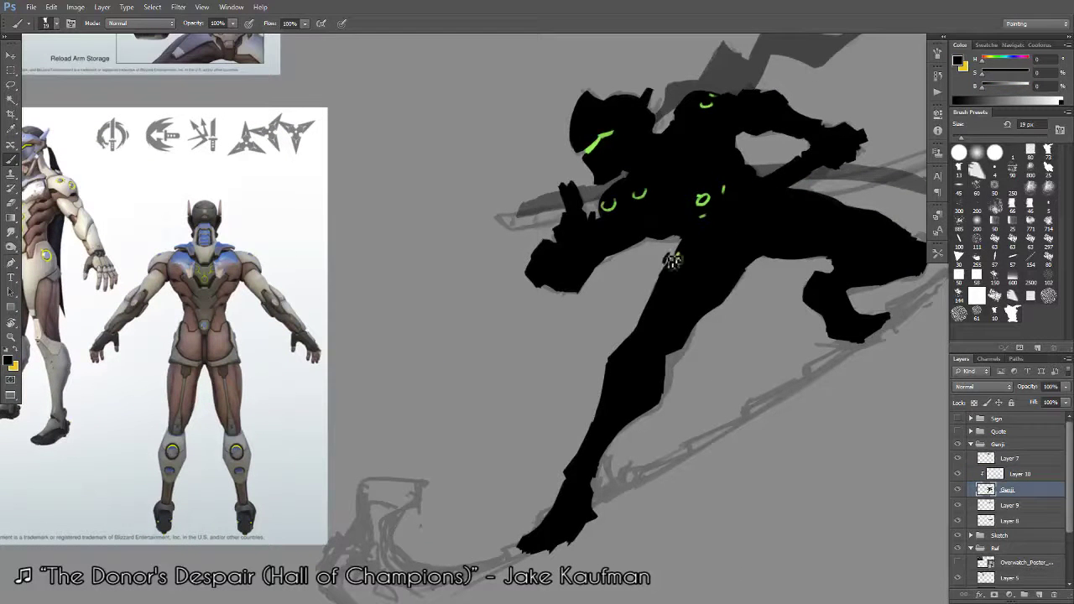
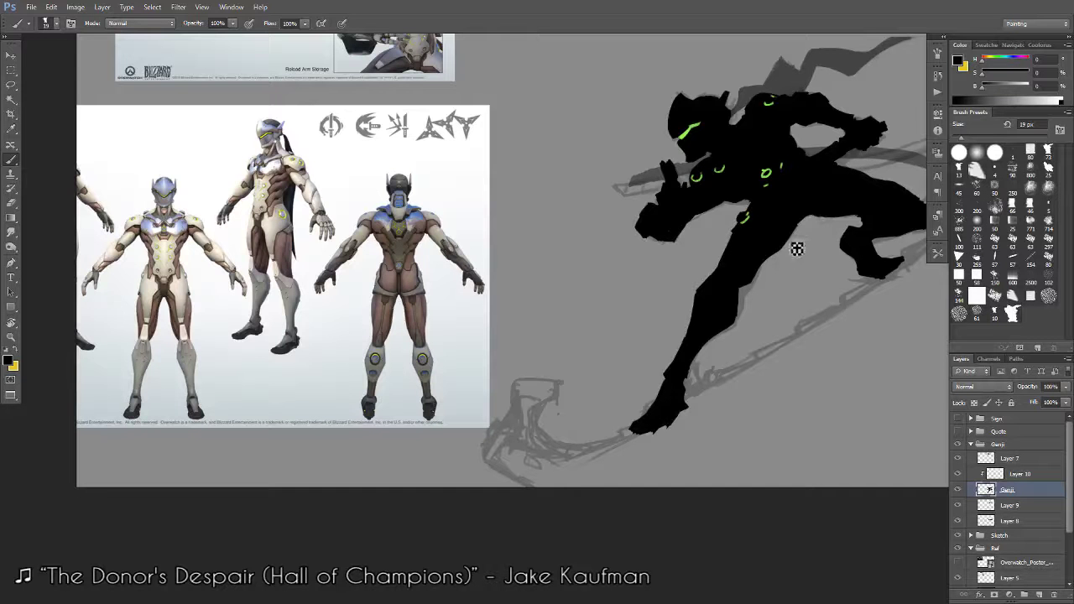
Make Layer 10 active, sample the green accent colour, and zoom in on the silhouette.
{"action": "key", "text": "e"}
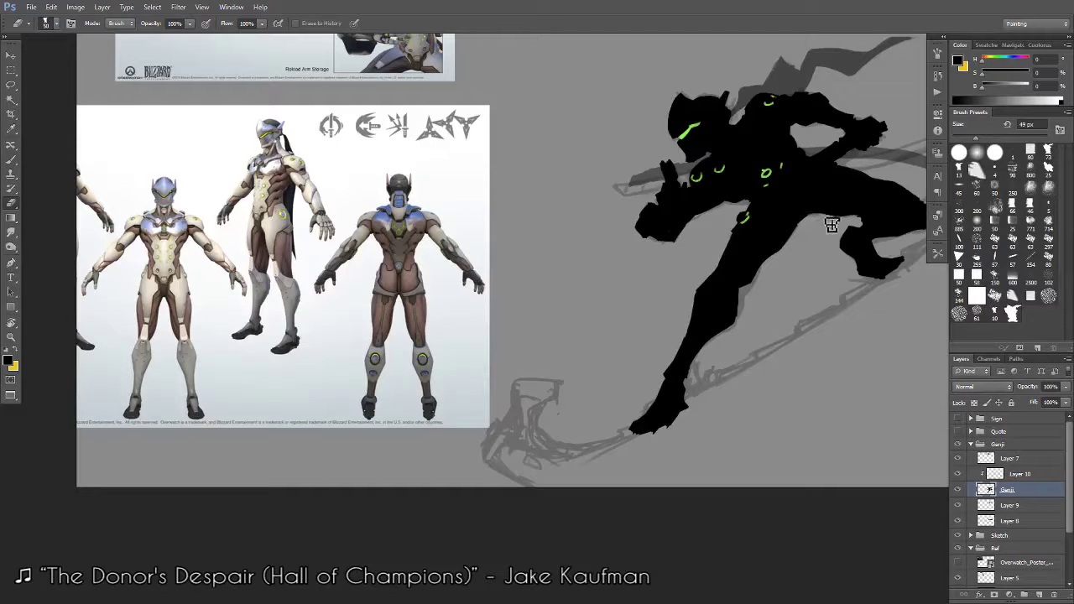
{"action": "key", "text": "b"}
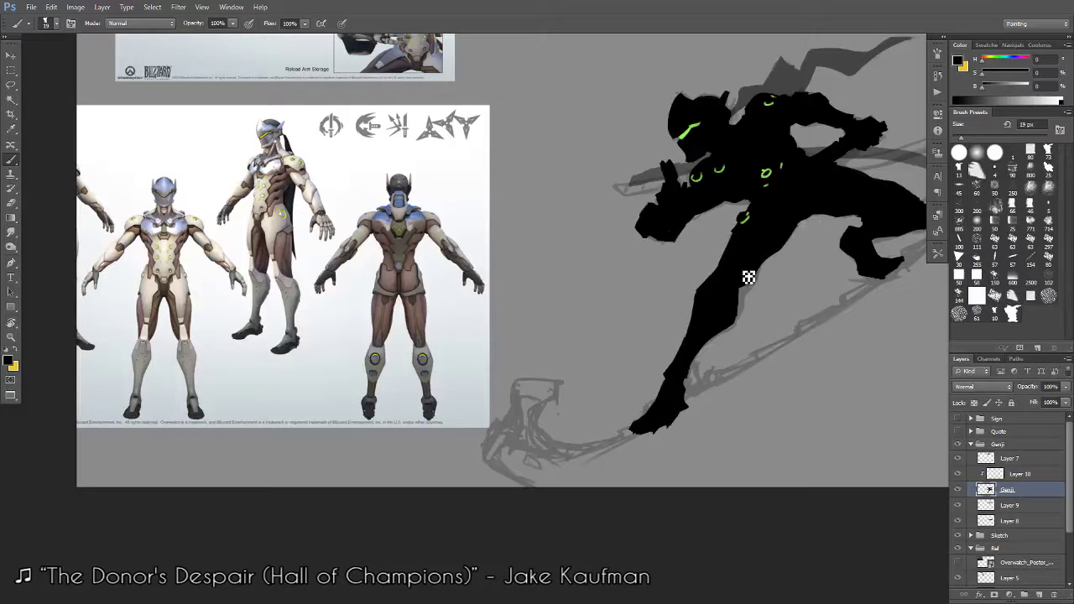
{"action": "left_click", "coordinate": [1008, 474]}
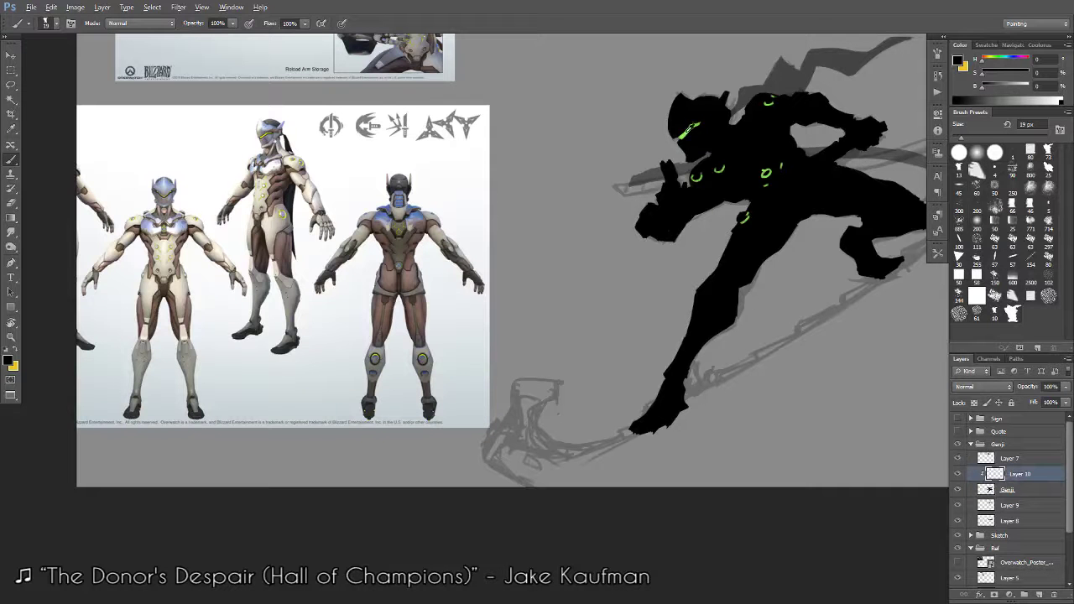
{"action": "left_click", "coordinate": [690, 134], "text": "alt"}
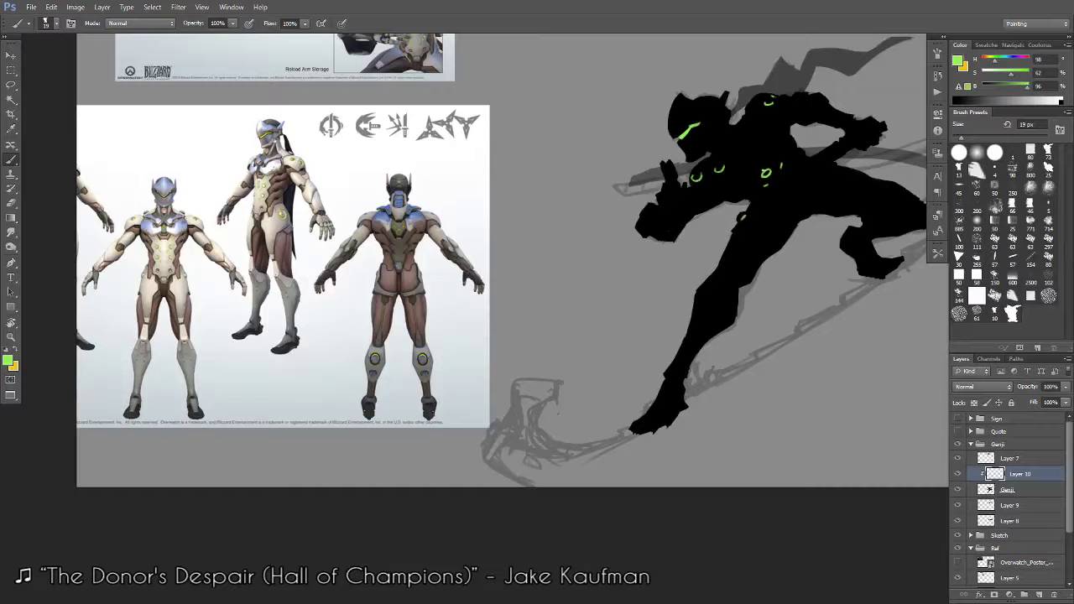
{"action": "scroll", "coordinate": [750, 222], "scroll_direction": "down", "scroll_amount": 3}
{"action": "scroll", "coordinate": [709, 238], "scroll_direction": "up", "scroll_amount": 1}
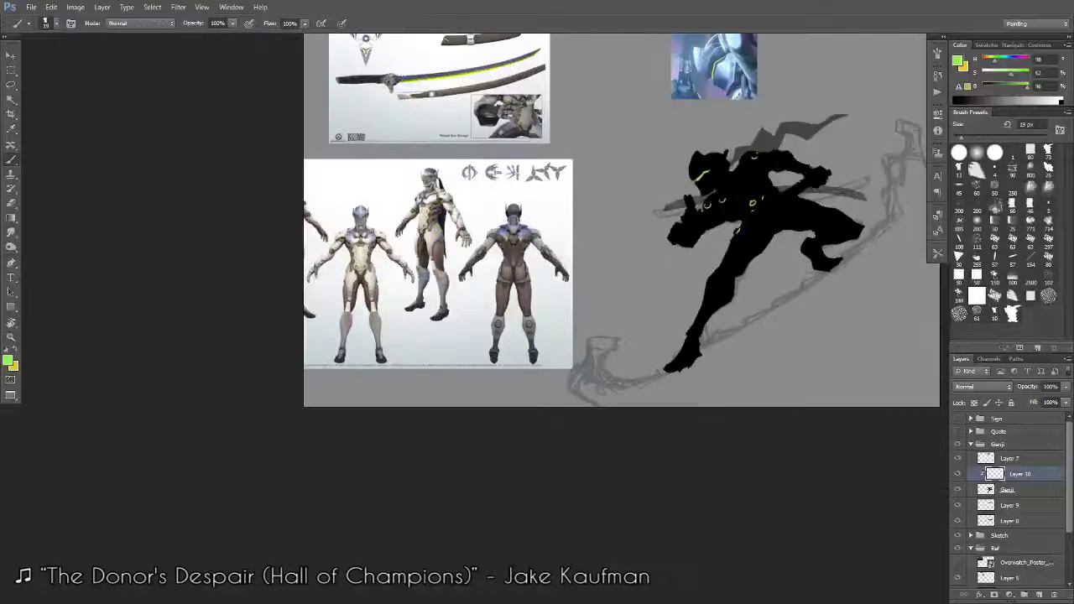
{"action": "left_click_drag", "start_coordinate": [709, 237], "coordinate": [765, 246]}
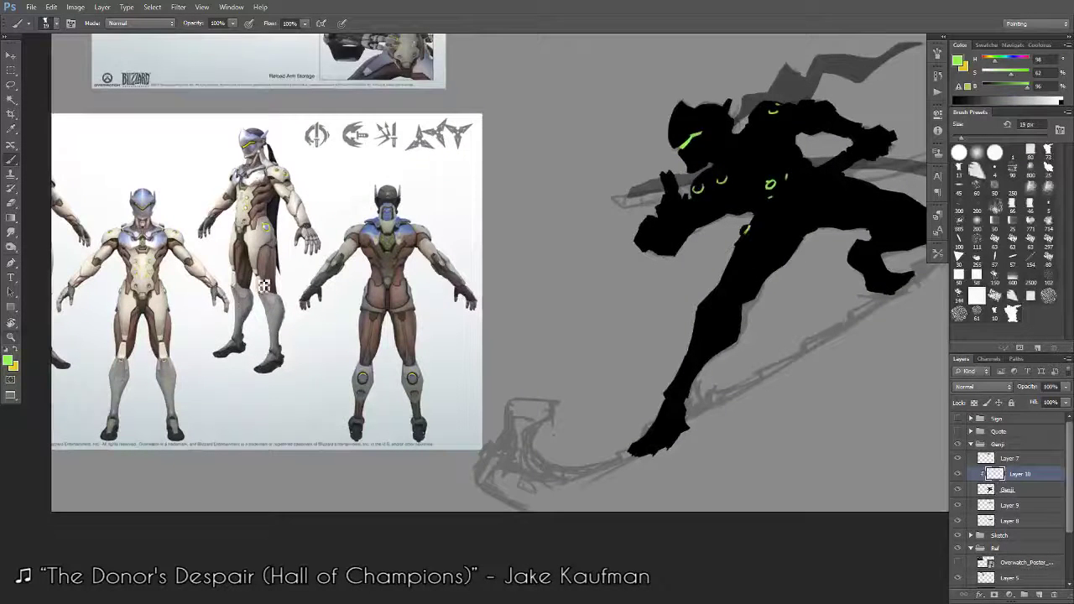
{"action": "scroll", "coordinate": [264, 285], "scroll_direction": "up", "scroll_amount": 2}
{"action": "left_click_drag", "start_coordinate": [630, 226], "coordinate": [577, 235]}
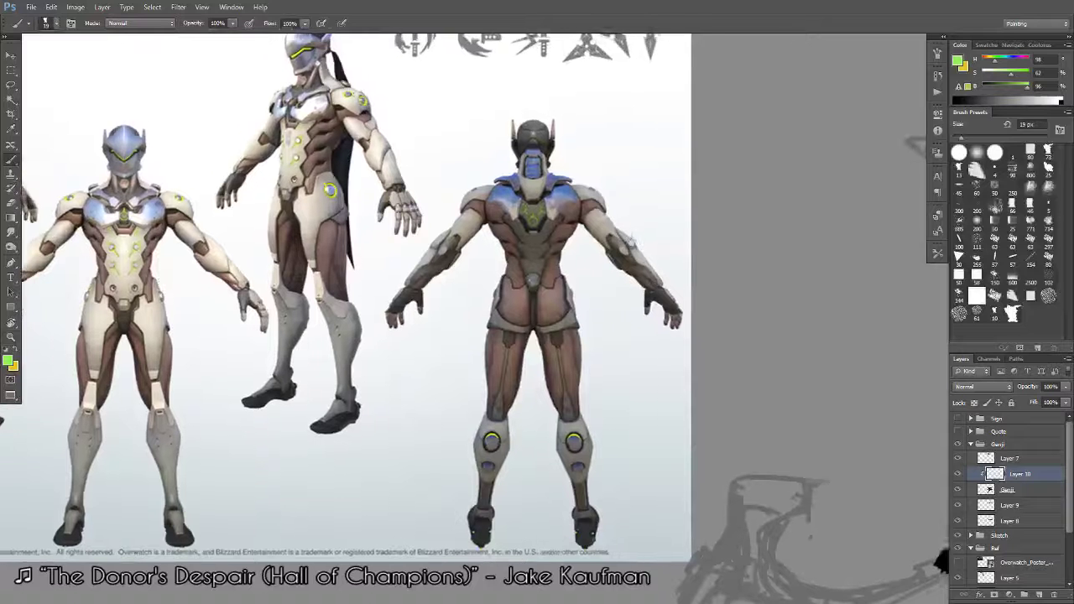
{"action": "left_click_drag", "start_coordinate": [716, 277], "coordinate": [420, 319]}
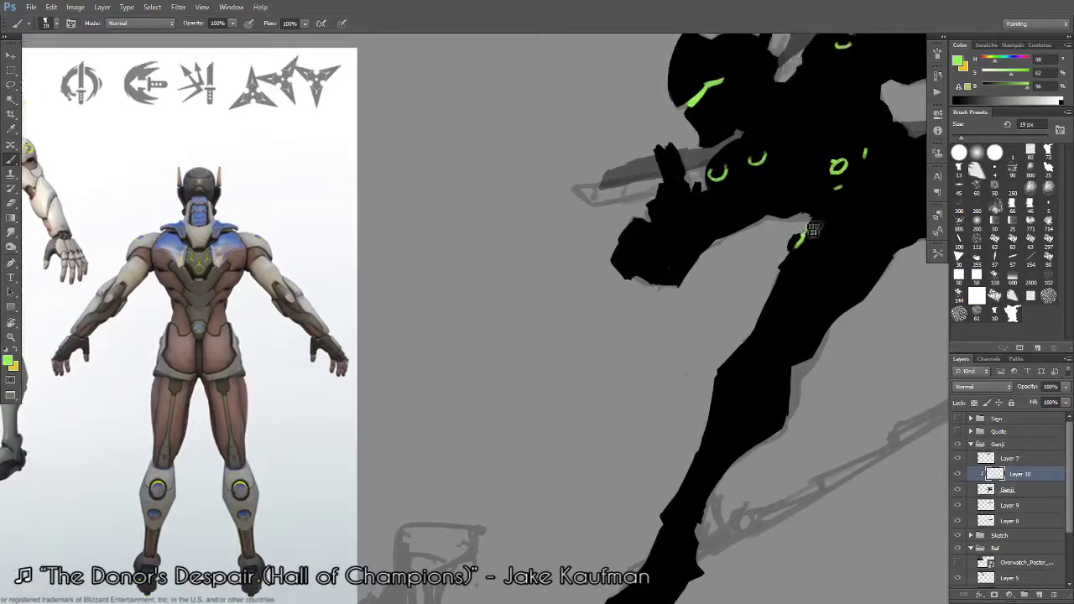
Extend the curved green accent stroke down the silhouette's thigh.
{"action": "key", "text": "z"}
{"action": "left_click_drag", "start_coordinate": [788, 270], "coordinate": [798, 258]}
{"action": "key", "text": "b"}
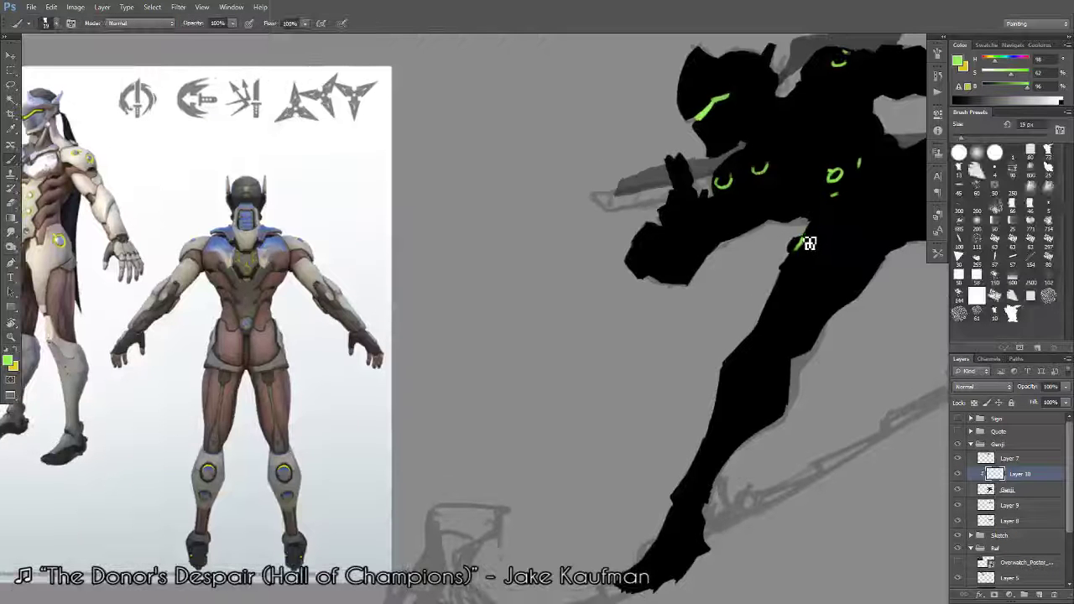
{"action": "key", "text": "e"}
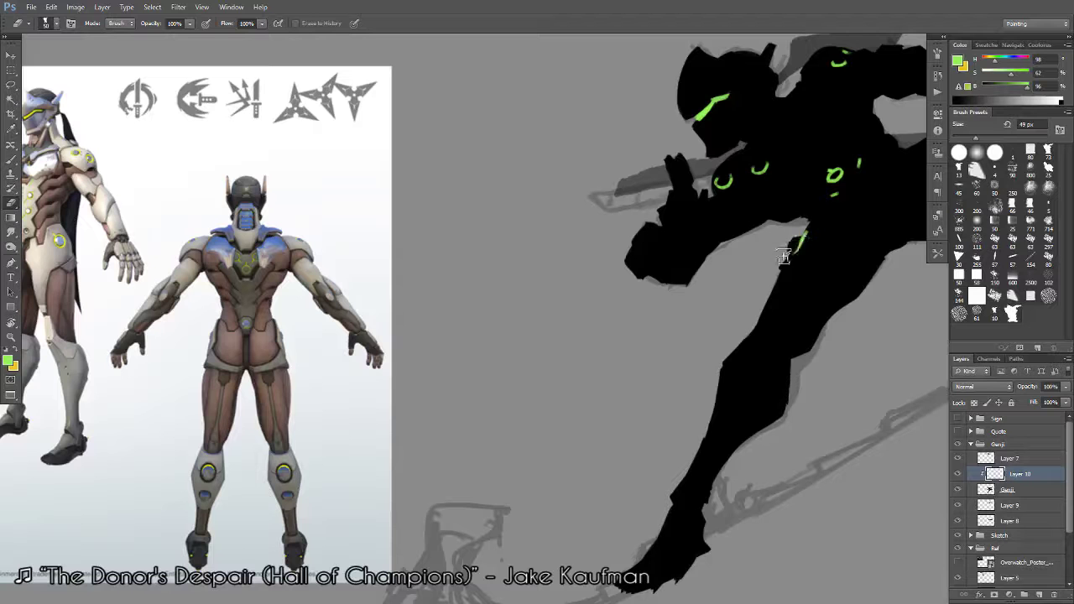
{"action": "scroll", "coordinate": [783, 258], "scroll_direction": "down", "scroll_amount": 5}
{"action": "scroll", "coordinate": [789, 264], "scroll_direction": "up", "scroll_amount": 3}
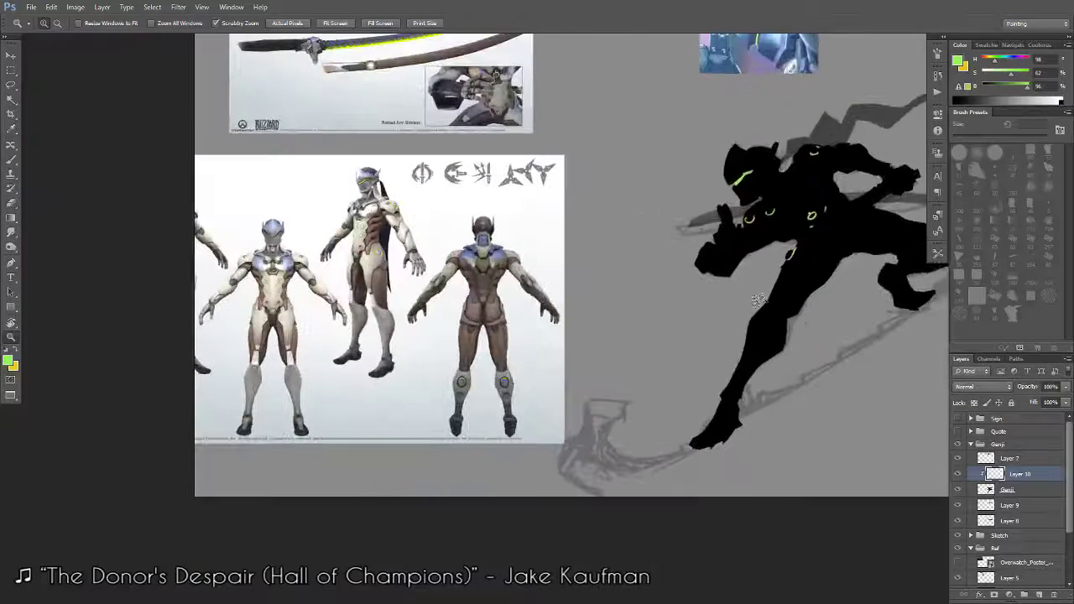
{"action": "key", "text": "b"}
{"action": "left_click_drag", "start_coordinate": [794, 245], "coordinate": [789, 261]}
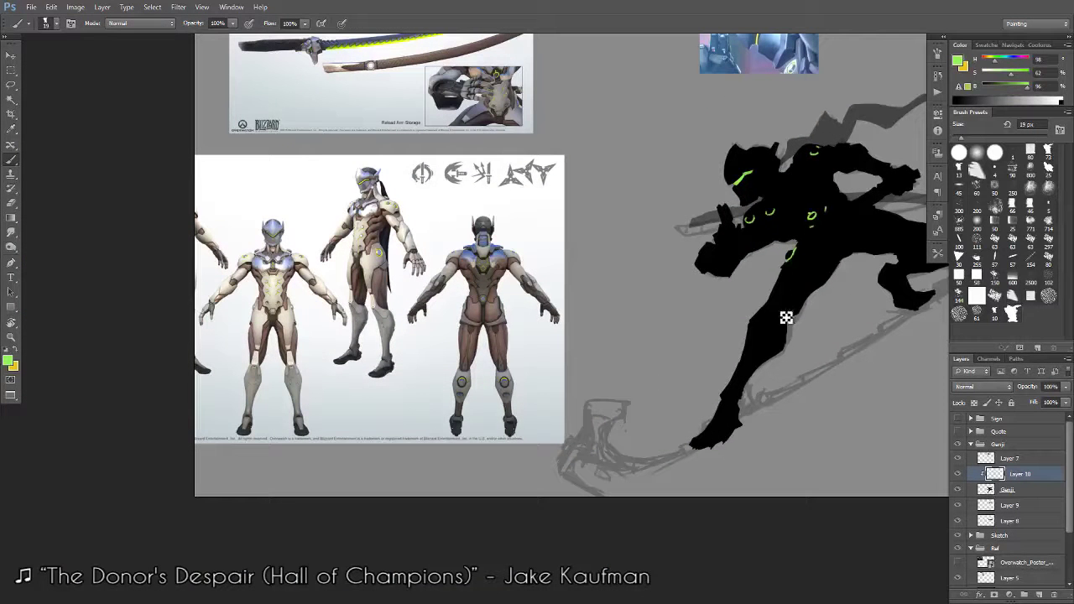
Sample black from the Genji layer, re-sample green on Layer 10, and review the composition.
{"action": "left_click", "coordinate": [995, 492]}
{"action": "left_click", "coordinate": [805, 250], "text": "alt"}
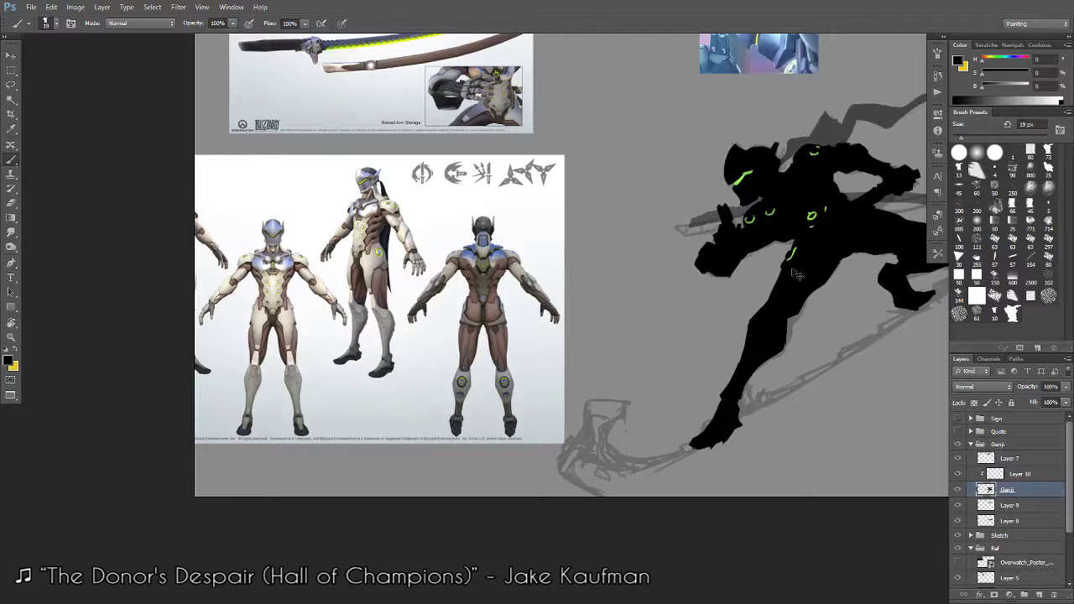
{"action": "left_click", "coordinate": [980, 479]}
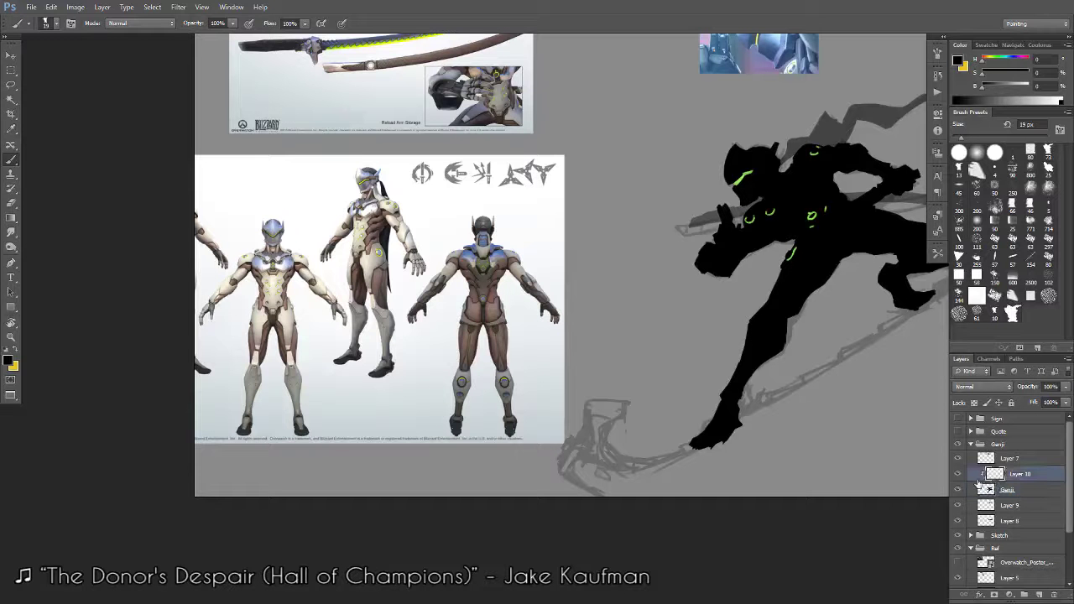
{"action": "left_click", "coordinate": [740, 179], "text": "alt"}
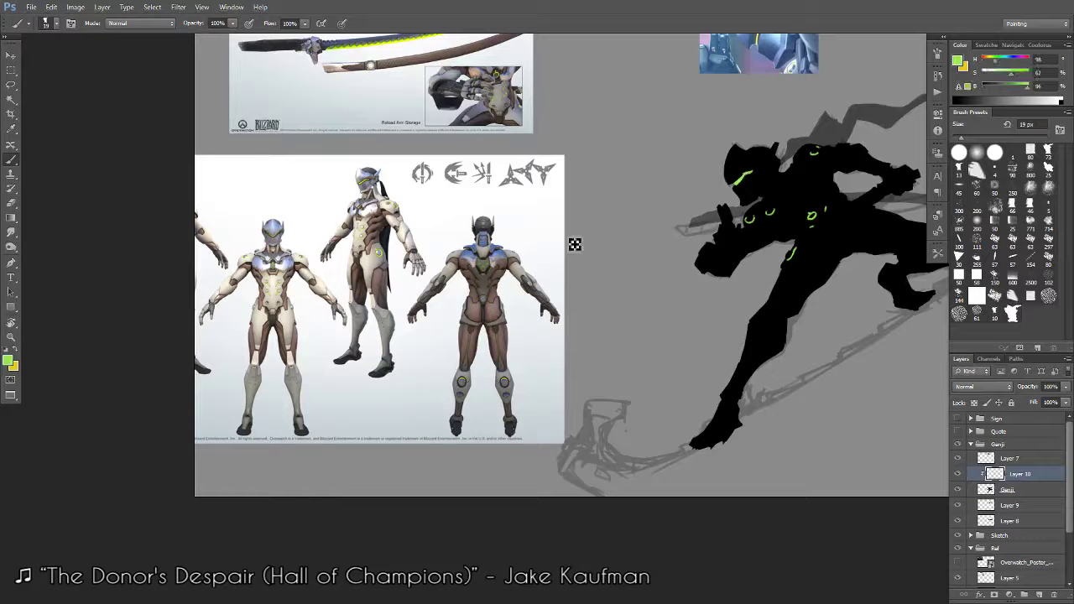
{"action": "key", "text": "ctrl+plus"}
{"action": "left_click_drag", "start_coordinate": [537, 315], "coordinate": [512, 265]}
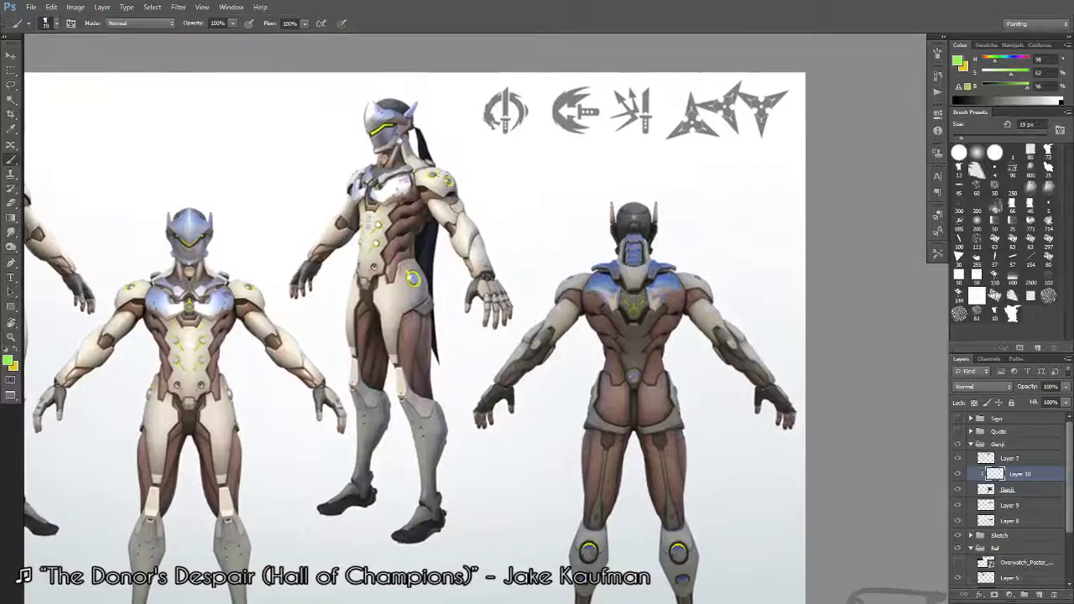
{"action": "scroll", "coordinate": [533, 276], "scroll_direction": "down", "scroll_amount": 2}
{"action": "left_click_drag", "start_coordinate": [781, 294], "coordinate": [527, 295]}
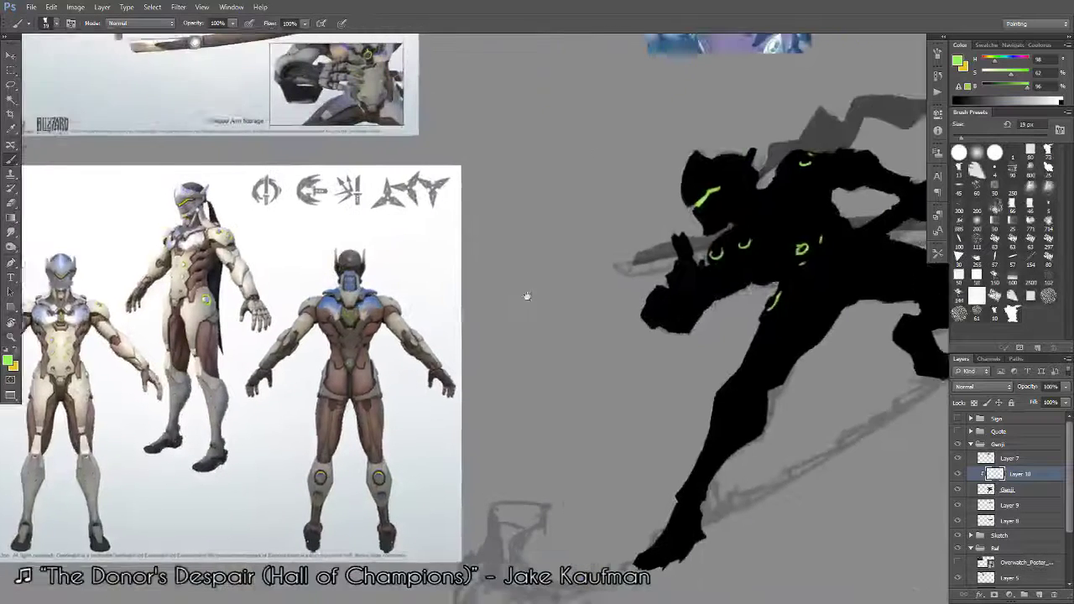
{"action": "left_click_drag", "start_coordinate": [727, 199], "coordinate": [738, 210]}
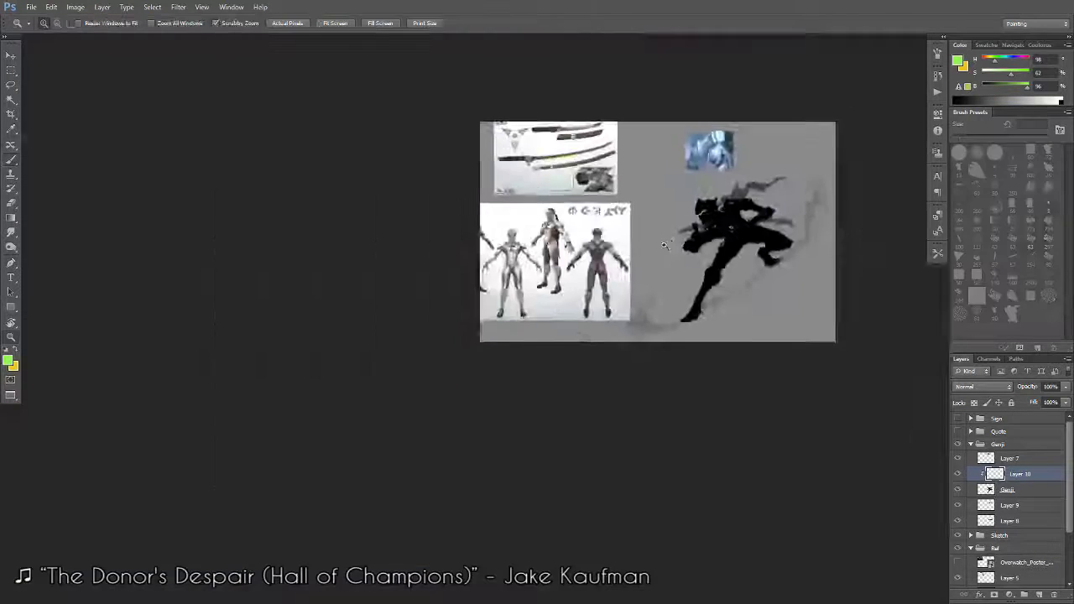
{"action": "left_click_drag", "start_coordinate": [705, 250], "coordinate": [692, 250]}
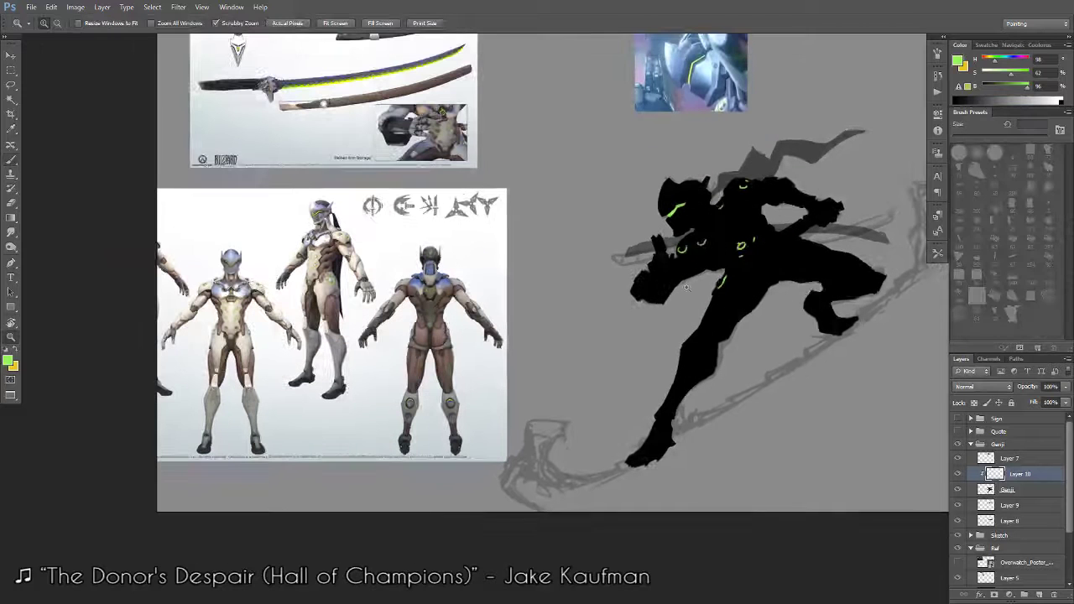
{"action": "key", "text": "l"}
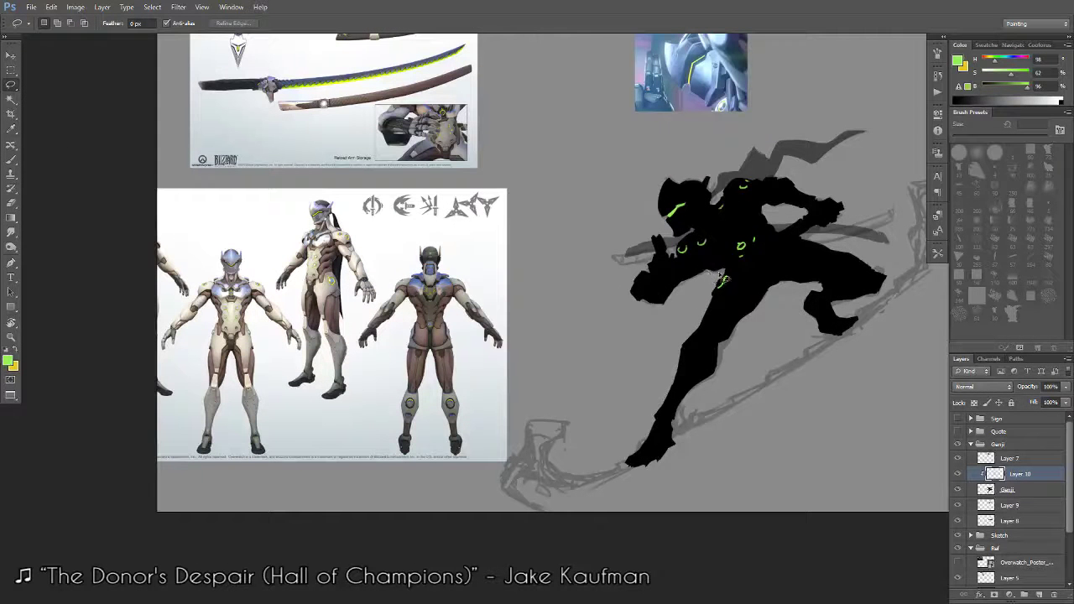
{"action": "scroll", "coordinate": [717, 277], "scroll_direction": "up", "scroll_amount": 2}
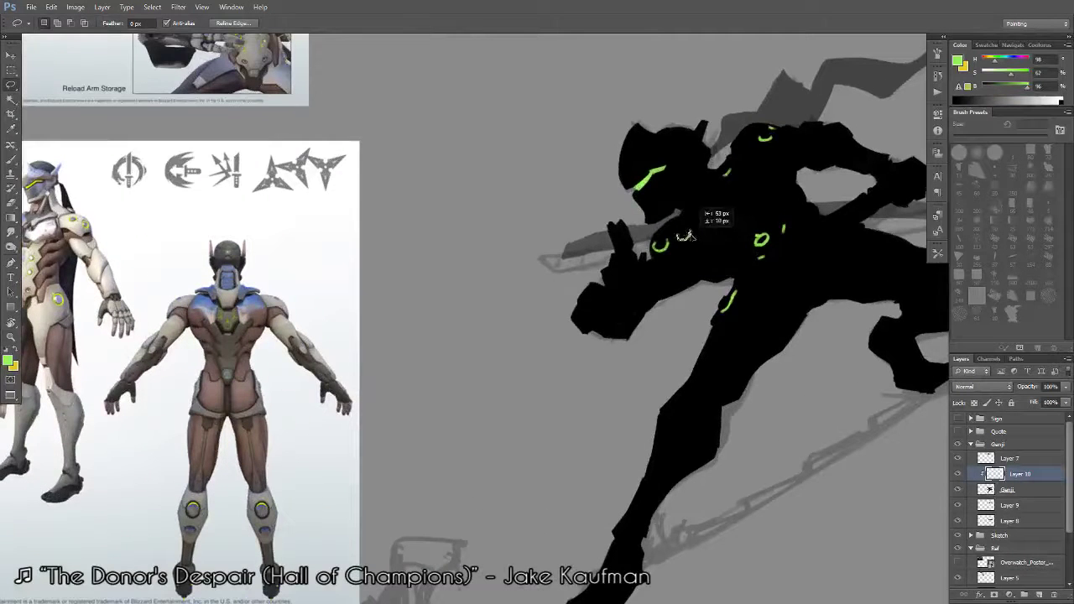
{"action": "mouse_move", "coordinate": [687, 236]}
{"action": "left_mouse_down"}
{"action": "mouse_move", "coordinate": [646, 300]}
{"action": "mouse_move", "coordinate": [674, 291]}
{"action": "left_mouse_up"}
{"action": "key", "text": "ctrl+t"}
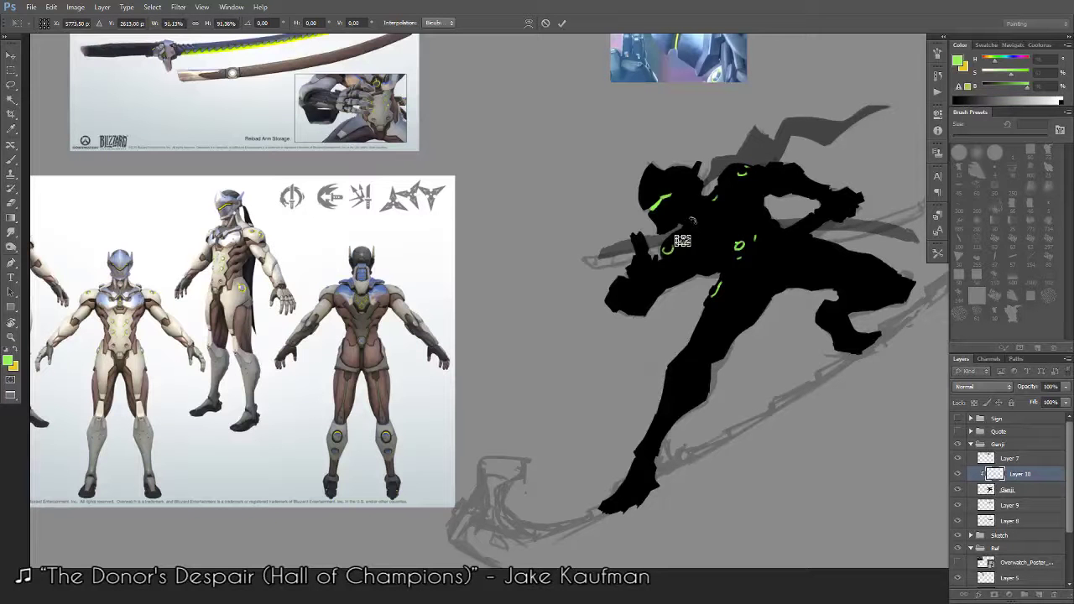
{"action": "key", "text": "Return"}
{"action": "key", "text": "b"}
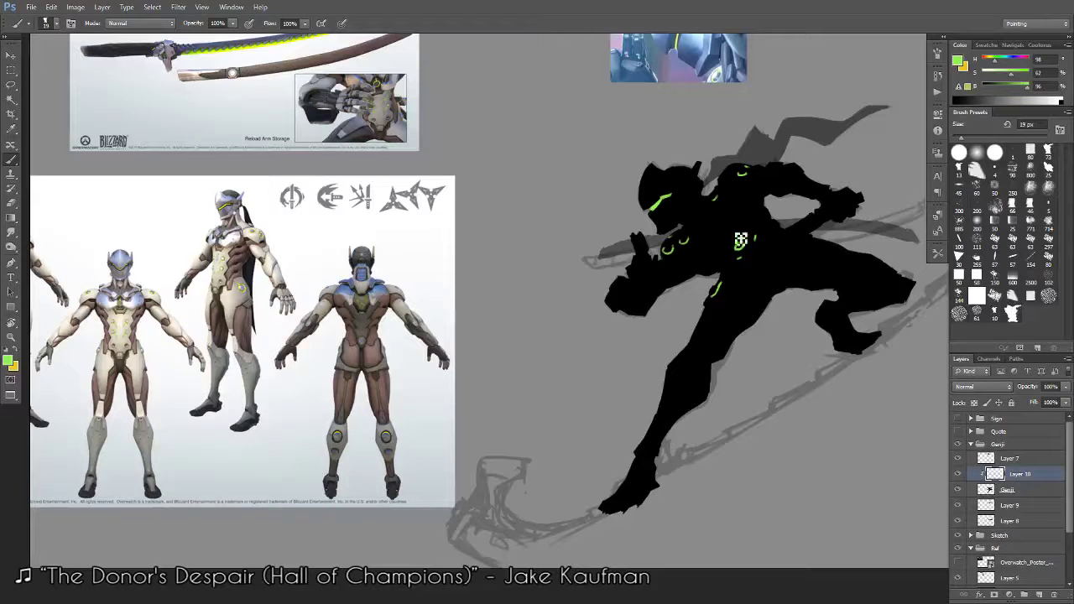
Set the brush to 18 px and paint a small green mark on the chest.
{"action": "scroll", "coordinate": [761, 228], "scroll_direction": "up", "scroll_amount": 2}
{"action": "key", "text": "bracketleft"}
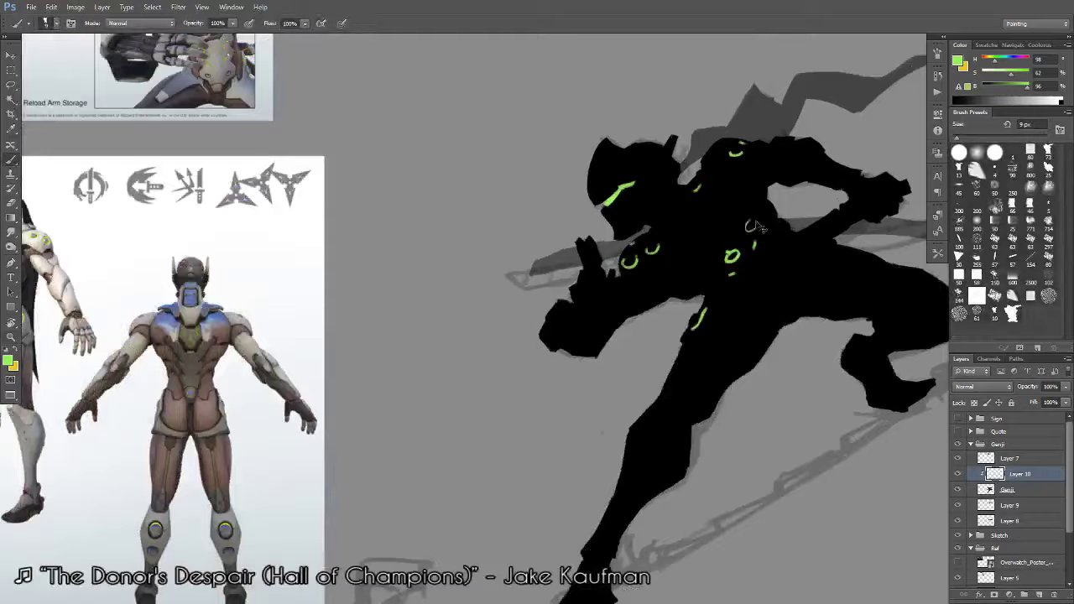
{"action": "right_click", "coordinate": [752, 243], "text": "alt"}
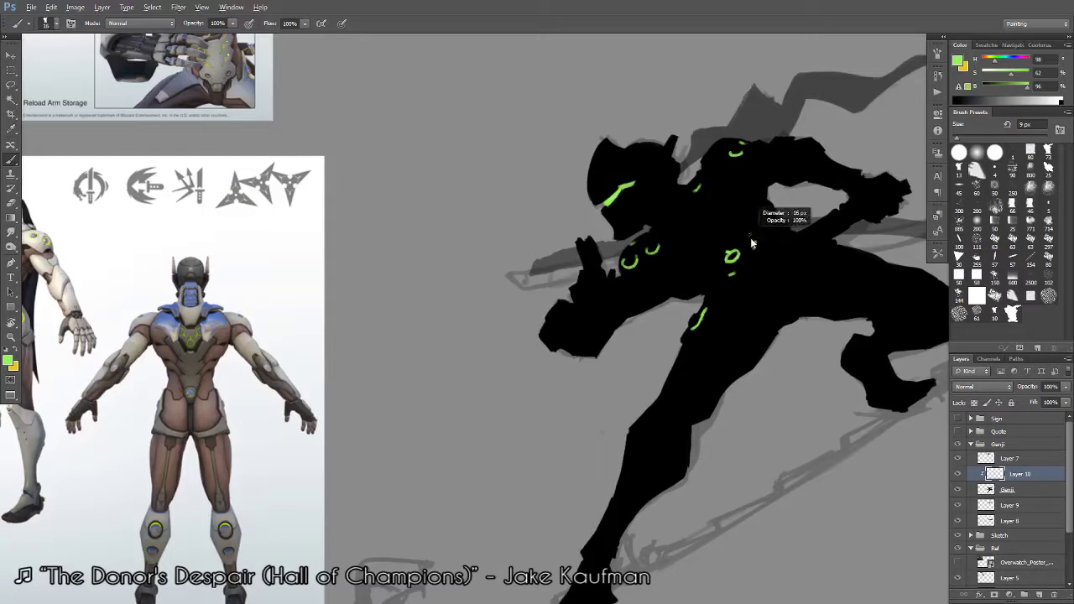
{"action": "right_click", "coordinate": [754, 233]}
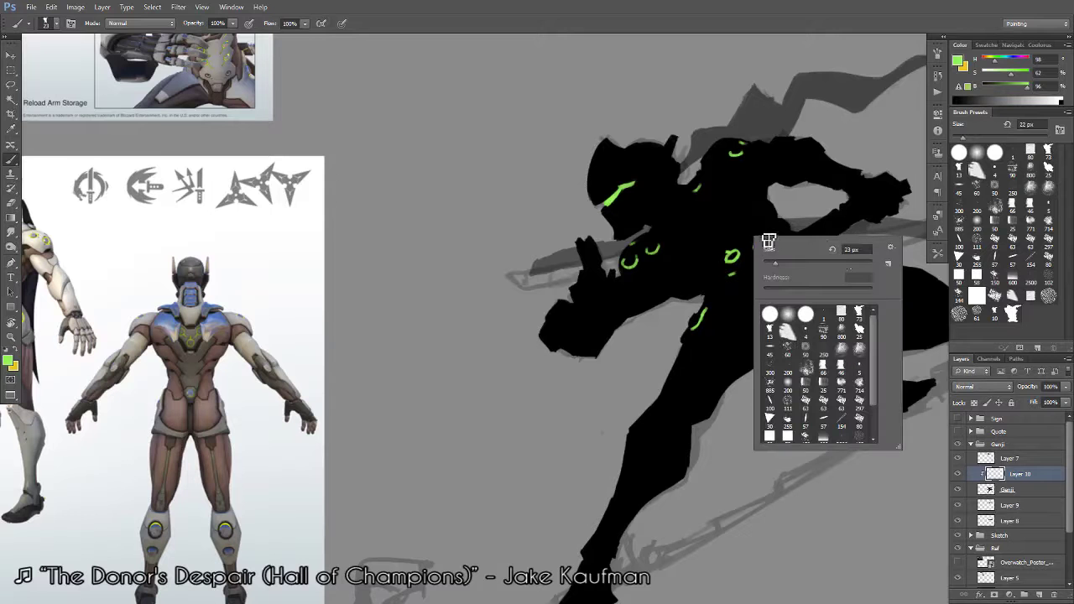
{"action": "type", "text": "1"}
{"action": "type", "text": "8"}
{"action": "key", "text": "Return"}
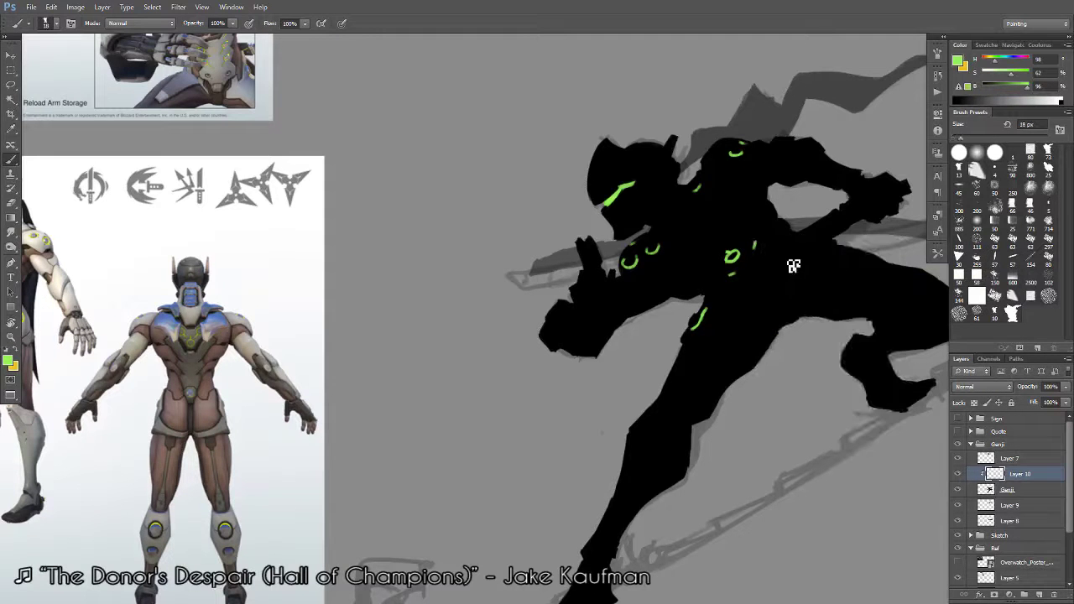
{"action": "left_click_drag", "start_coordinate": [738, 223], "coordinate": [742, 227]}
Paint more small green chest accents, including a short vertical stroke.
{"action": "scroll", "coordinate": [747, 248], "scroll_direction": "down", "scroll_amount": 3}
{"action": "scroll", "coordinate": [722, 266], "scroll_direction": "up", "scroll_amount": 1}
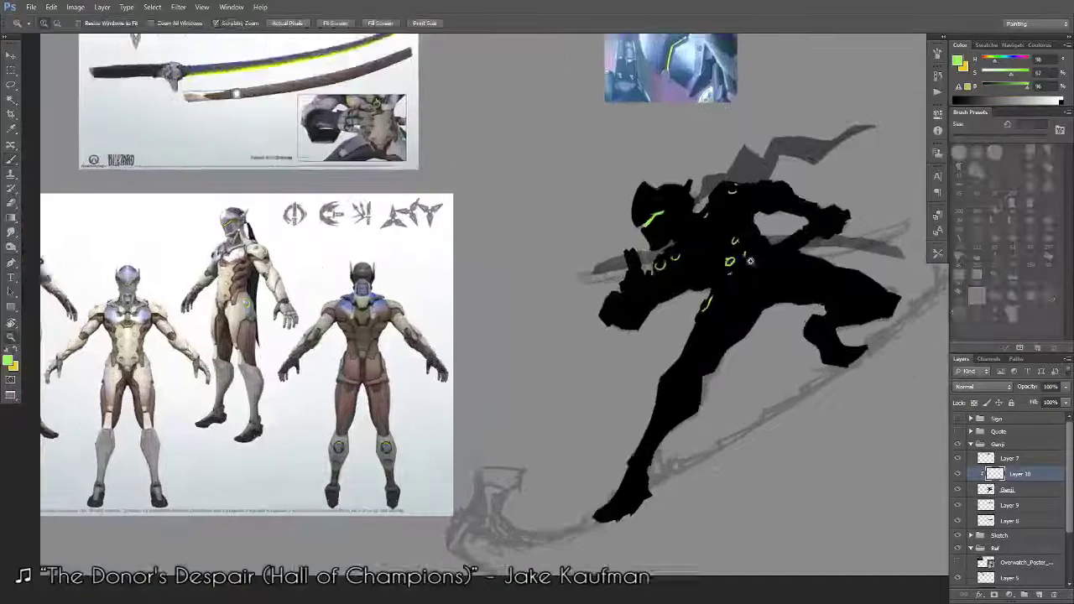
{"action": "scroll", "coordinate": [722, 267], "scroll_direction": "up", "scroll_amount": 1}
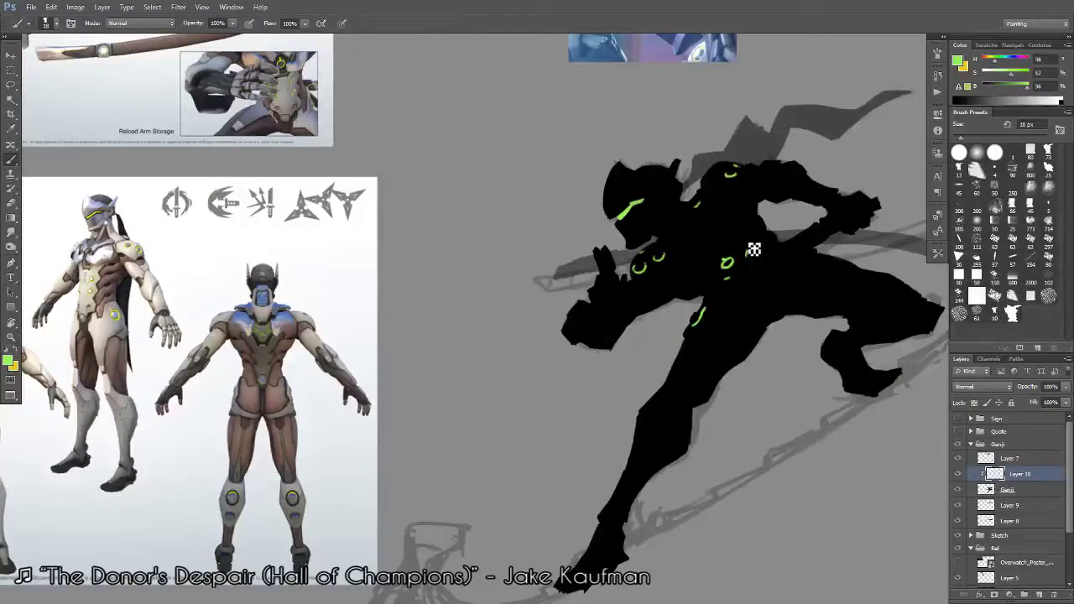
{"action": "mouse_move", "coordinate": [753, 246]}
{"action": "left_mouse_down"}
{"action": "mouse_move", "coordinate": [763, 261]}
{"action": "mouse_move", "coordinate": [637, 363]}
{"action": "left_mouse_up"}
{"action": "key", "text": "z"}
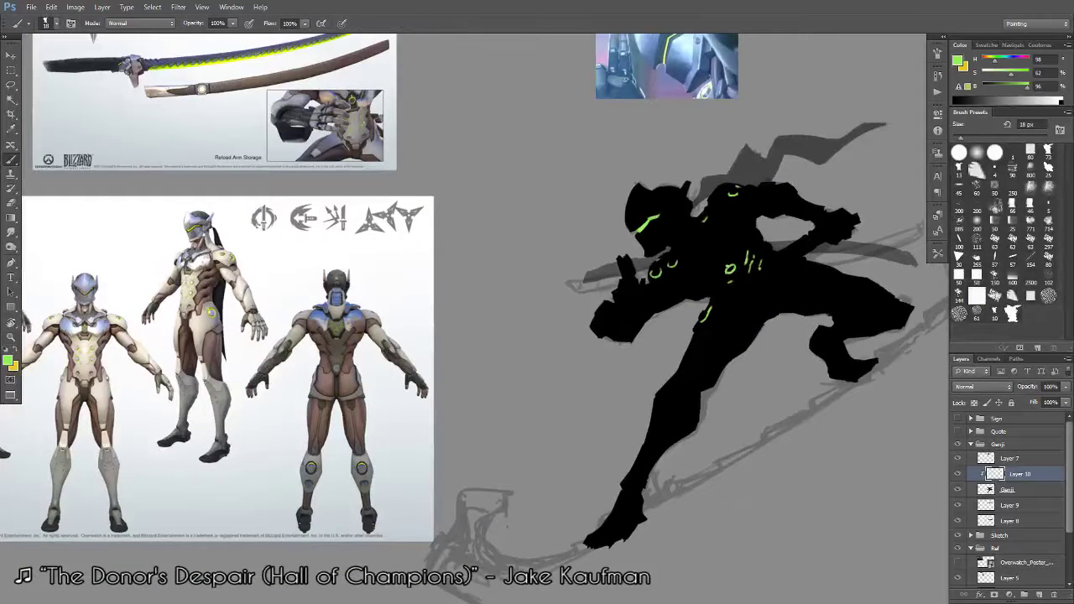
{"action": "left_click", "coordinate": [747, 269]}
{"action": "key", "text": "b"}
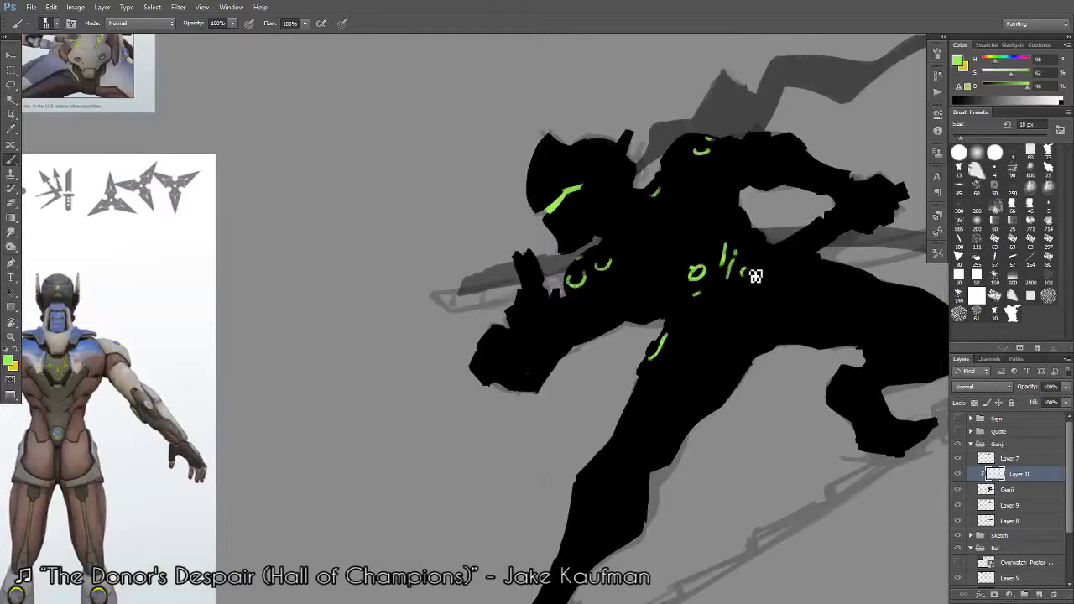
{"action": "left_click_drag", "start_coordinate": [744, 259], "coordinate": [744, 281]}
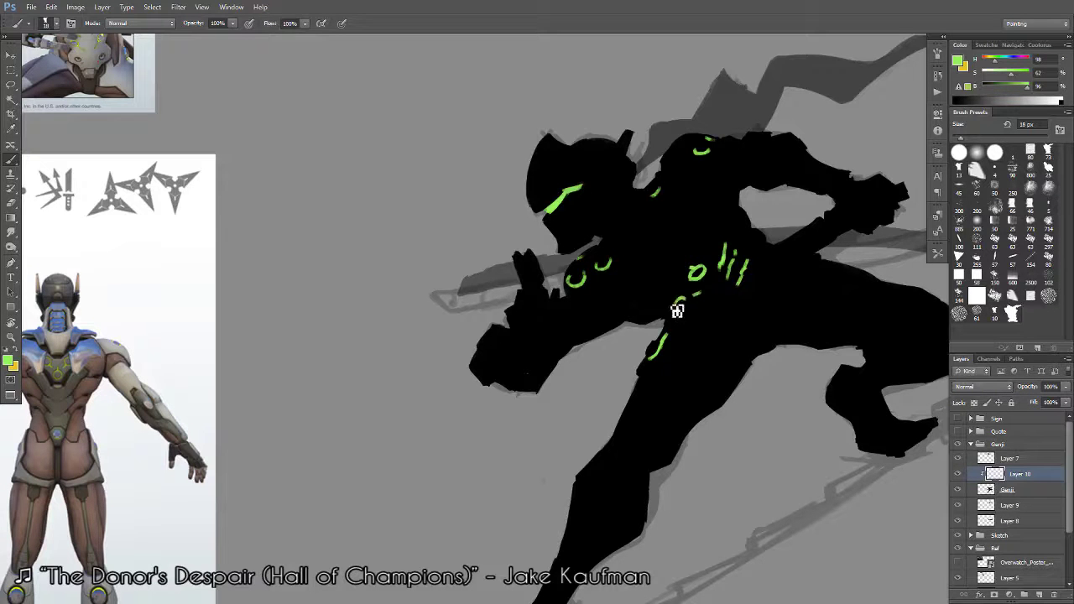
Add a small green dash below the chest marks.
{"action": "scroll", "coordinate": [689, 306], "scroll_direction": "down", "scroll_amount": 5}
{"action": "scroll", "coordinate": [621, 353], "scroll_direction": "up", "scroll_amount": 2}
{"action": "scroll", "coordinate": [602, 366], "scroll_direction": "up", "scroll_amount": 1}
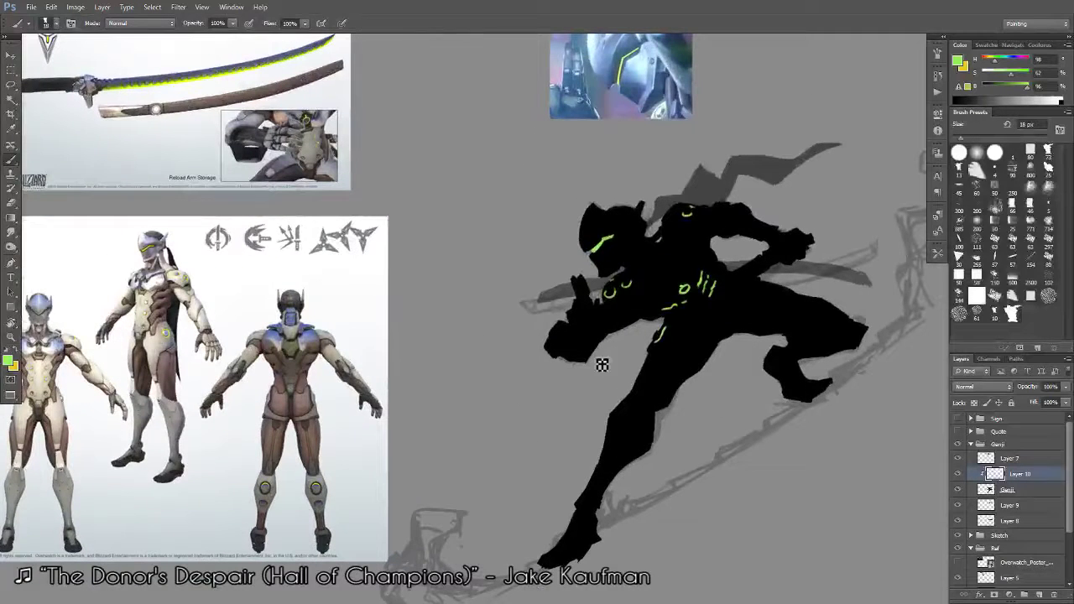
{"action": "scroll", "coordinate": [669, 316], "scroll_direction": "up", "scroll_amount": 1}
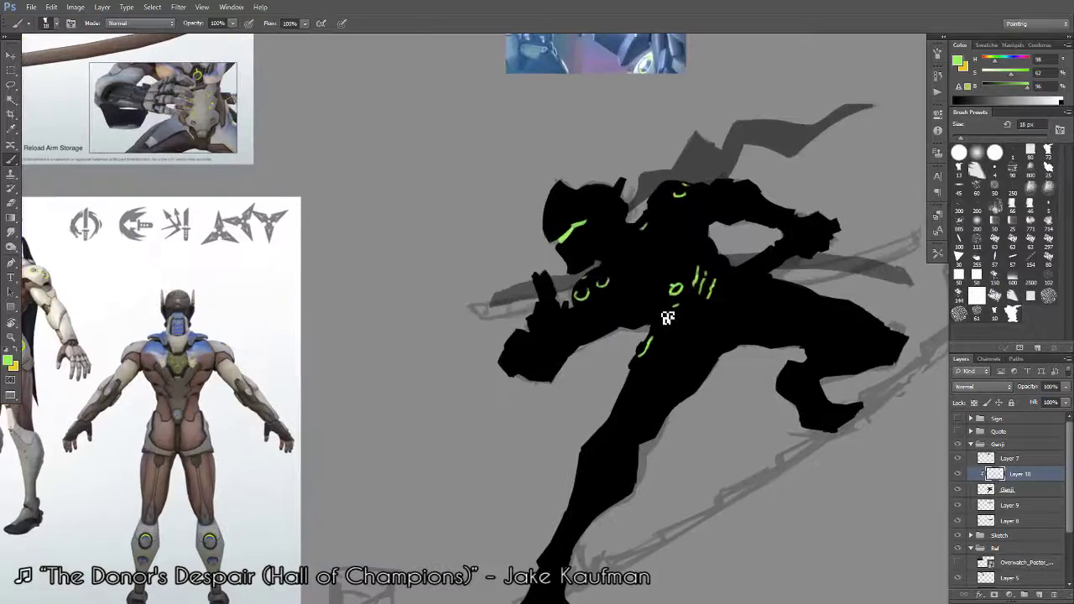
{"action": "left_click_drag", "start_coordinate": [672, 305], "coordinate": [679, 303]}
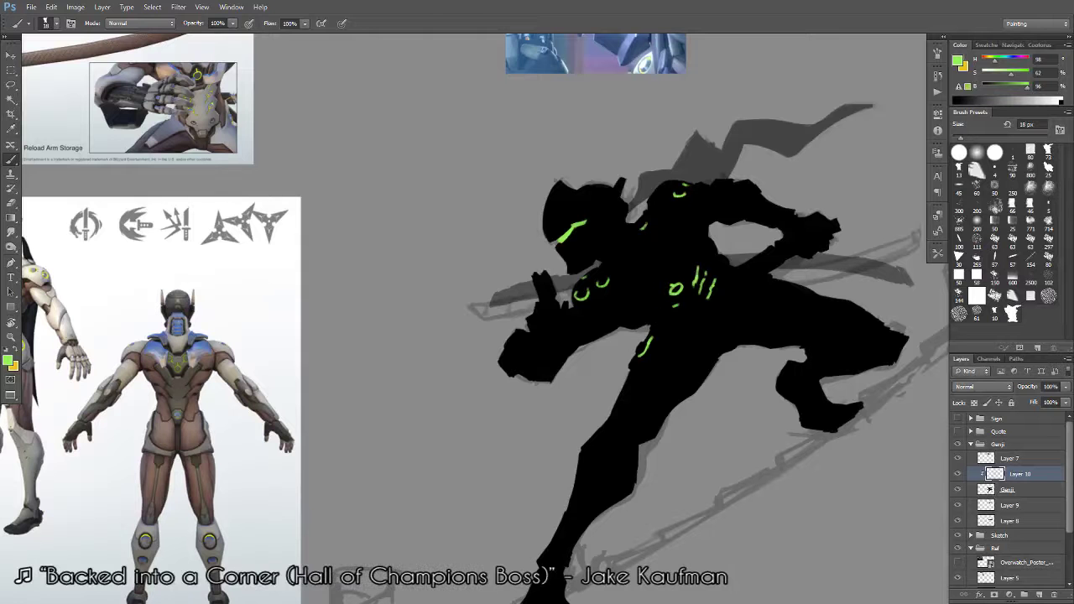
{"action": "key", "text": "e"}
{"action": "key", "text": "b"}
{"action": "key", "text": "z"}
{"action": "mouse_move", "coordinate": [672, 324]}
{"action": "left_mouse_down"}
{"action": "mouse_move", "coordinate": [651, 354]}
{"action": "mouse_move", "coordinate": [748, 304]}
{"action": "left_mouse_up"}
{"action": "key", "text": "b"}
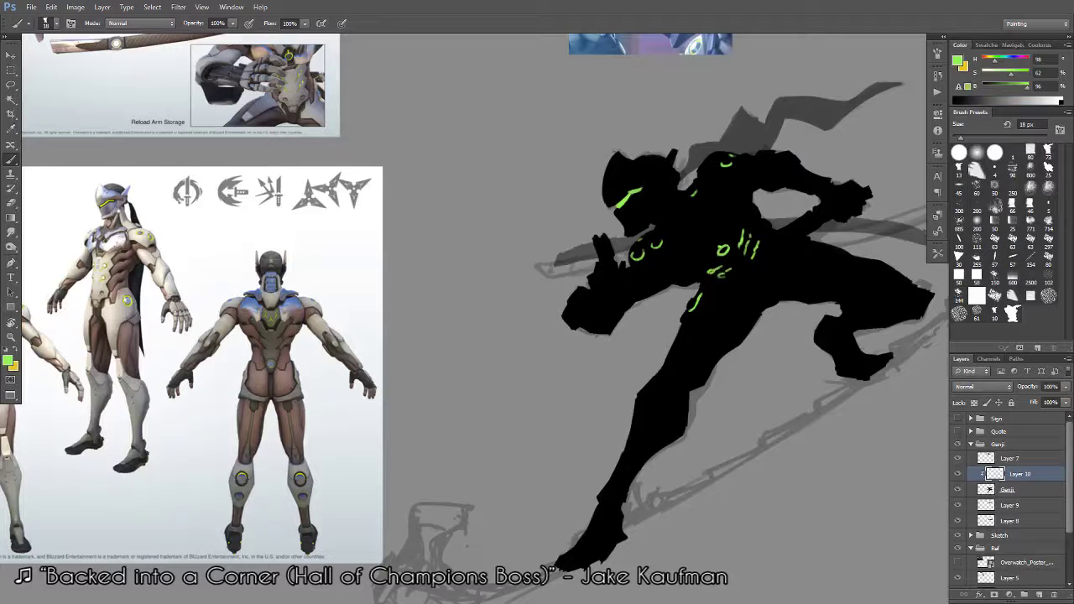
Paint a green squiggle glyph and a short stroke beside the torso marks.
{"action": "left_click_drag", "start_coordinate": [727, 270], "coordinate": [714, 272]}
{"action": "left_click_drag", "start_coordinate": [755, 241], "coordinate": [758, 254]}
{"action": "scroll", "coordinate": [758, 255], "scroll_direction": "down", "scroll_amount": 5}
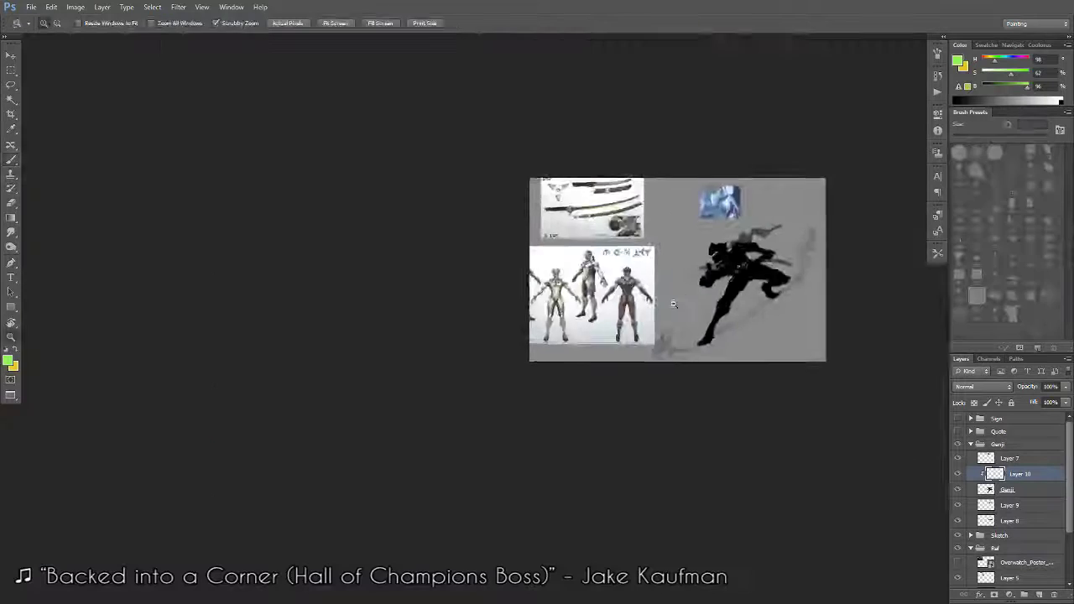
{"action": "scroll", "coordinate": [714, 353], "scroll_direction": "up", "scroll_amount": 4}
{"action": "scroll", "coordinate": [714, 353], "scroll_direction": "up", "scroll_amount": 1}
{"action": "scroll", "coordinate": [714, 352], "scroll_direction": "up", "scroll_amount": 1}
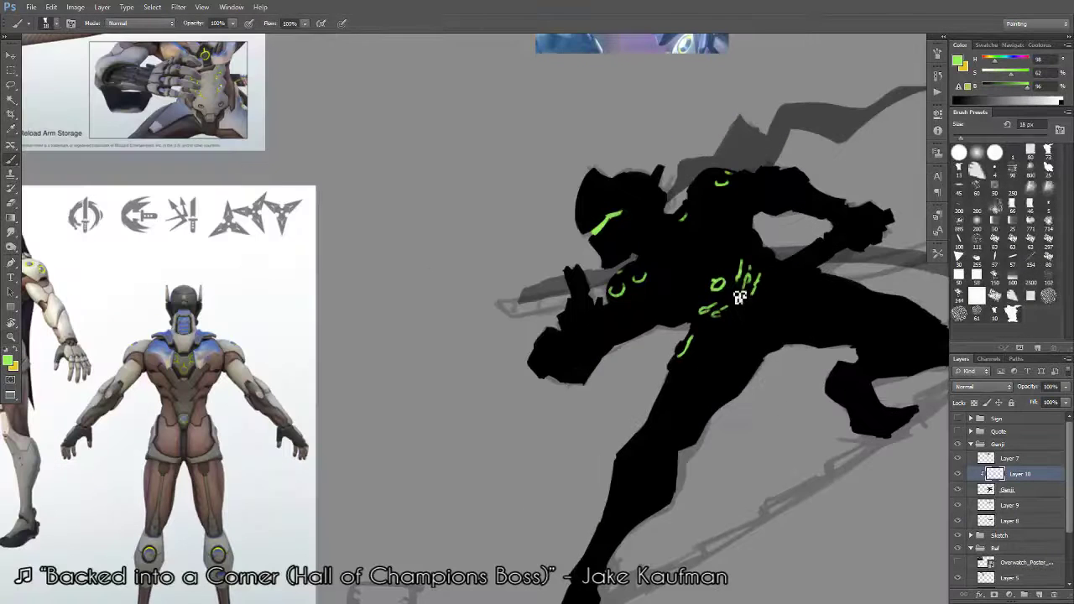
{"action": "key", "text": "z"}
{"action": "scroll", "coordinate": [730, 300], "scroll_direction": "down", "scroll_amount": 1}
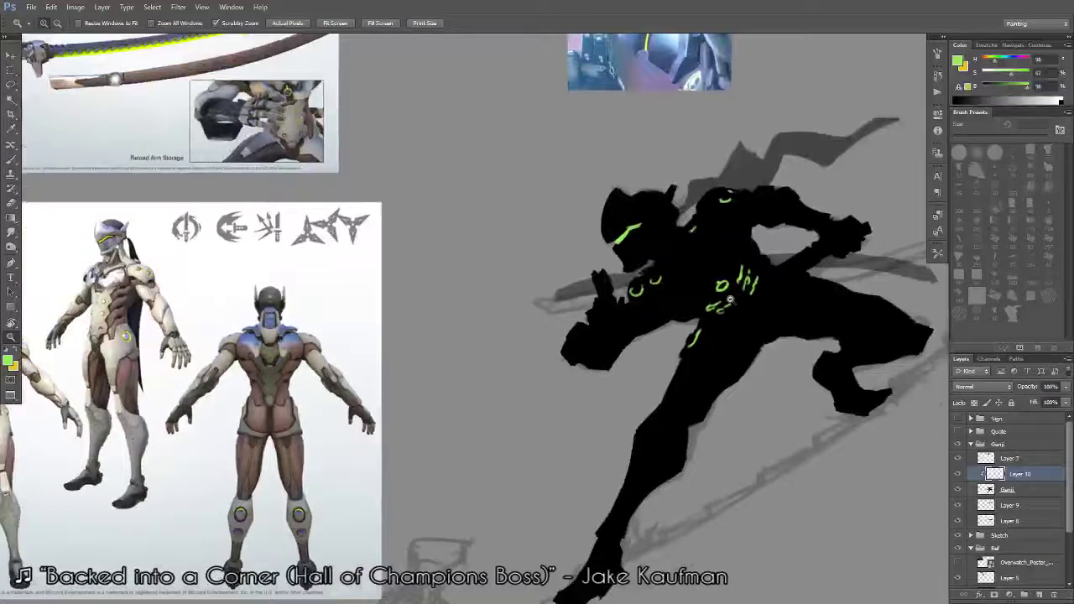
{"action": "scroll", "coordinate": [730, 300], "scroll_direction": "up", "scroll_amount": 1}
{"action": "key", "text": "b"}
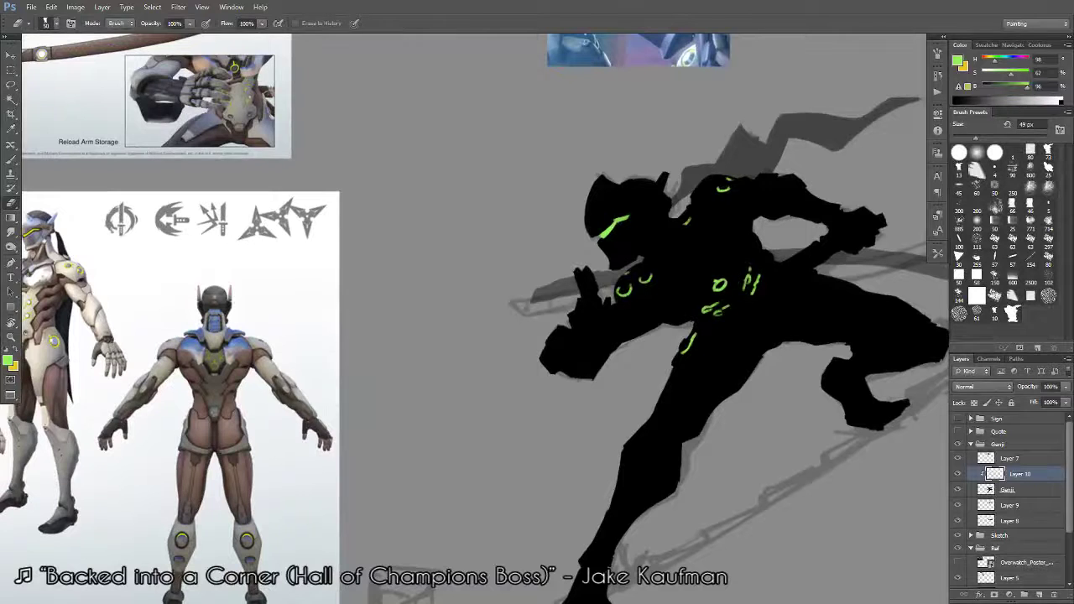
{"action": "key", "text": "z"}
{"action": "scroll", "coordinate": [722, 318], "scroll_direction": "down", "scroll_amount": 5}
{"action": "scroll", "coordinate": [732, 358], "scroll_direction": "up", "scroll_amount": 6}
Lasso the torso glyphs, nudge them, and rotate them about -14°.
{"action": "key", "text": "b"}
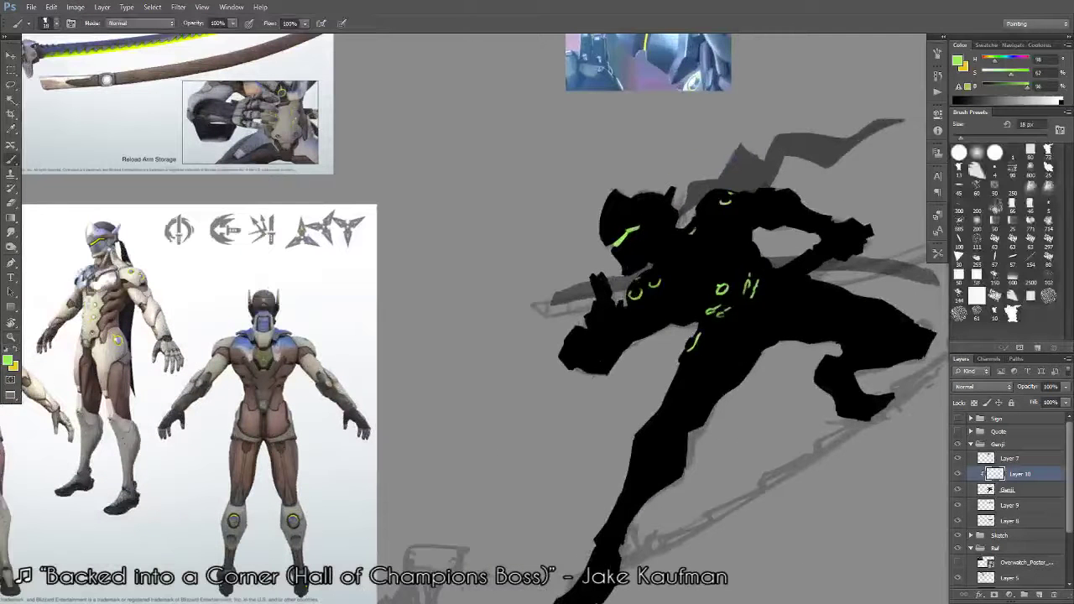
{"action": "key", "text": "l"}
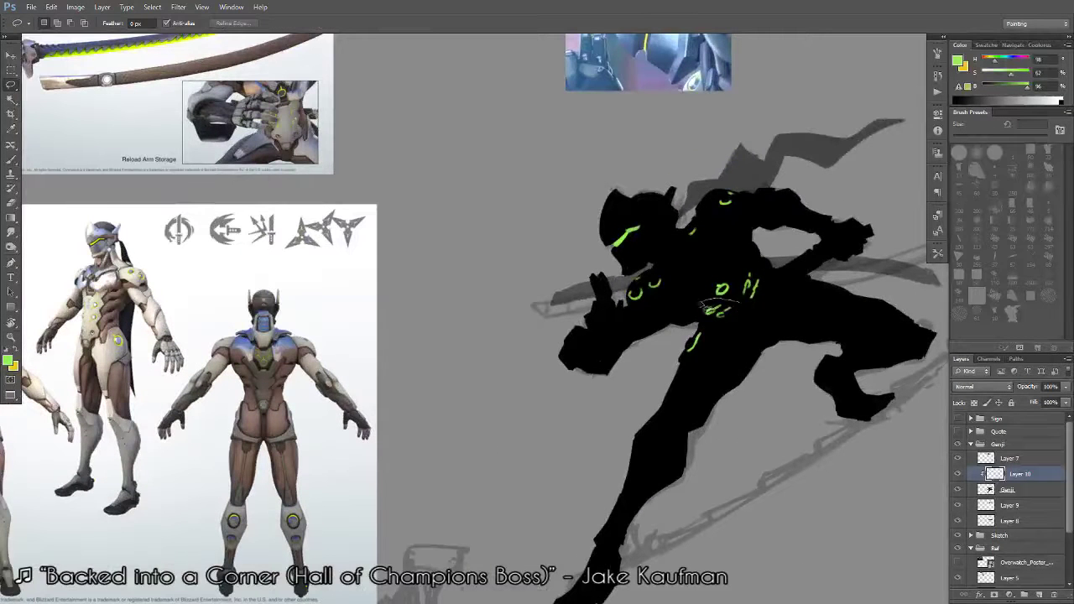
{"action": "mouse_move", "coordinate": [744, 309]}
{"action": "left_mouse_down"}
{"action": "mouse_move", "coordinate": [755, 281]}
{"action": "mouse_move", "coordinate": [772, 304]}
{"action": "mouse_move", "coordinate": [761, 302]}
{"action": "left_mouse_up"}
{"action": "key", "text": "ctrl+d"}
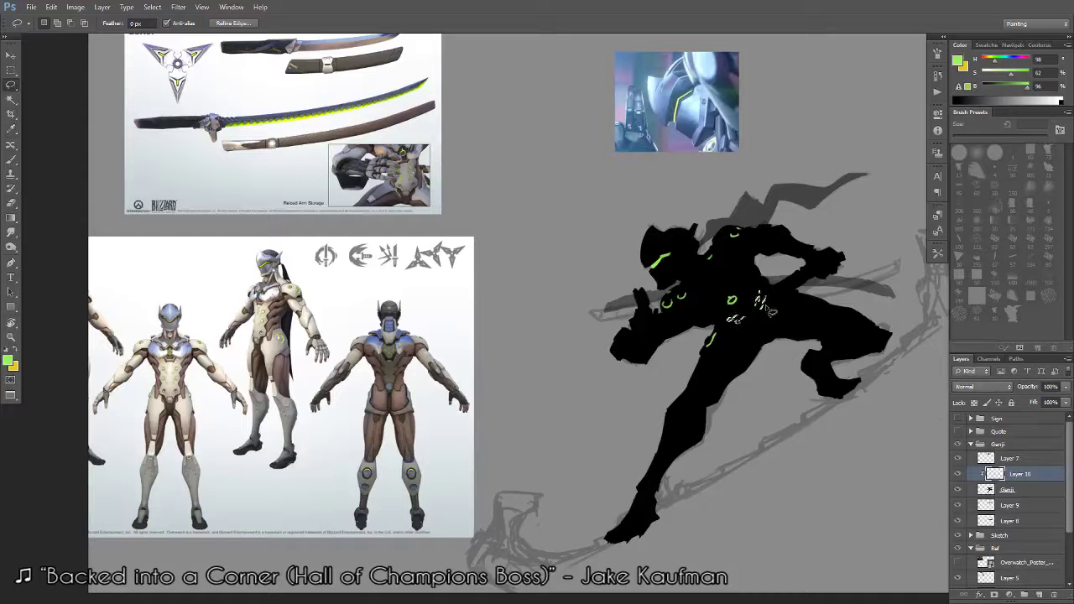
{"action": "key", "text": "ctrl+d"}
{"action": "key", "text": "ctrl+t"}
{"action": "left_click_drag", "start_coordinate": [786, 292], "coordinate": [802, 276]}
{"action": "key", "text": "Return"}
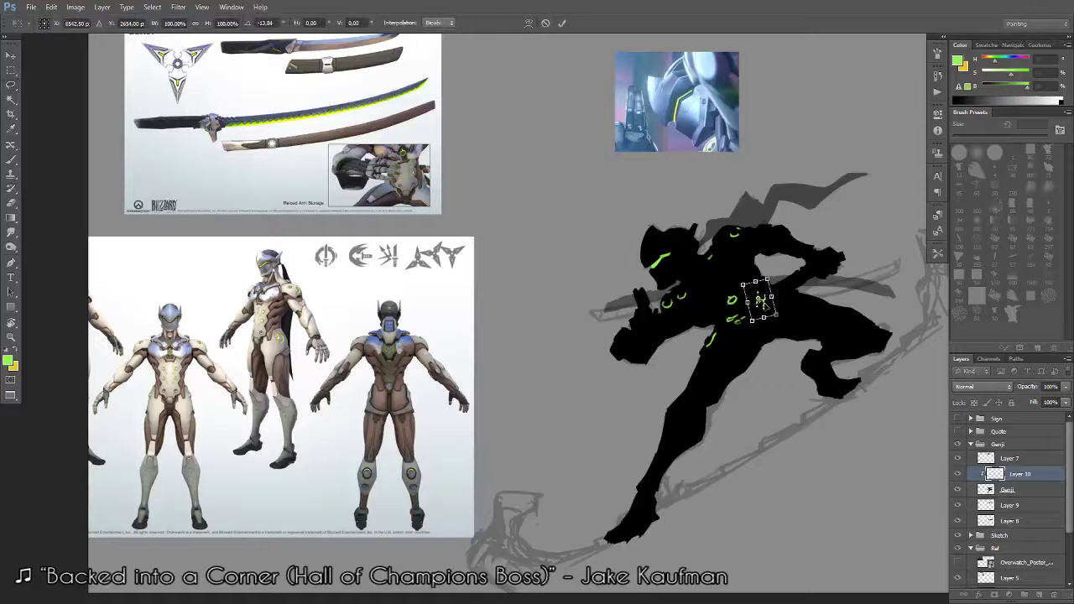
Lasso a smaller group of torso glyphs and rotate it about +14°.
{"action": "key", "text": "l"}
{"action": "left_click_drag", "start_coordinate": [722, 315], "coordinate": [752, 337]}
{"action": "key", "text": "ctrl+t"}
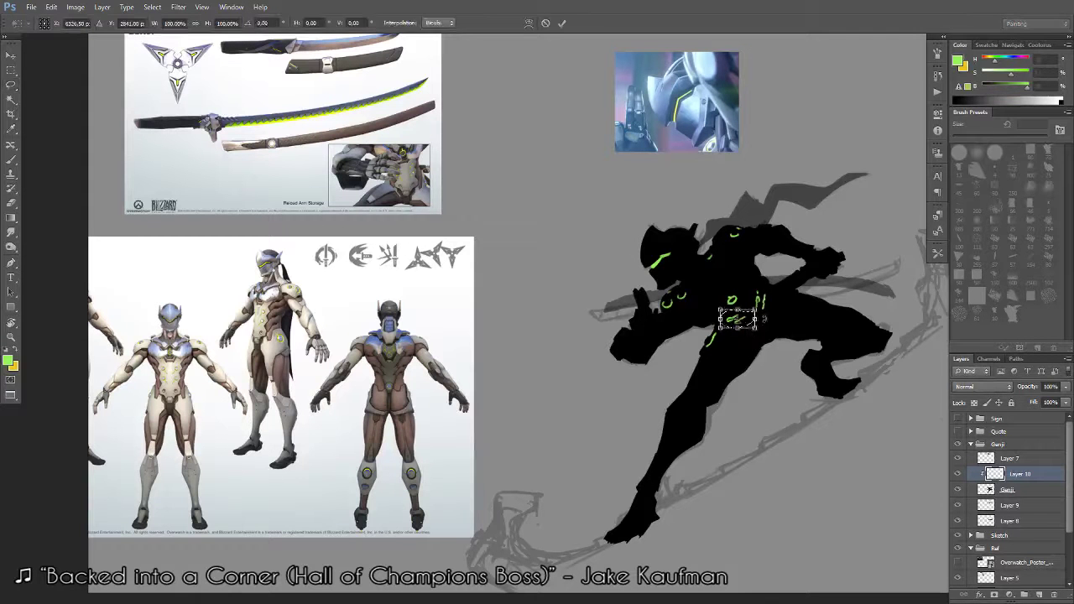
{"action": "left_click_drag", "start_coordinate": [785, 300], "coordinate": [811, 312]}
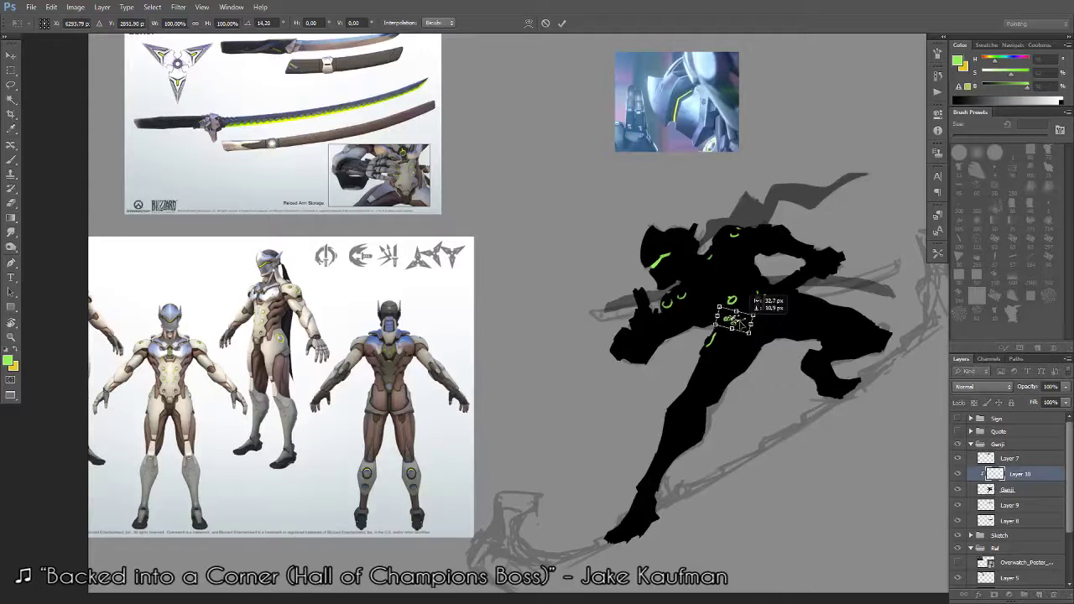
{"action": "key", "text": "Return"}
{"action": "key", "text": "z"}
{"action": "left_click_drag", "start_coordinate": [739, 370], "coordinate": [759, 372]}
{"action": "key", "text": "l"}
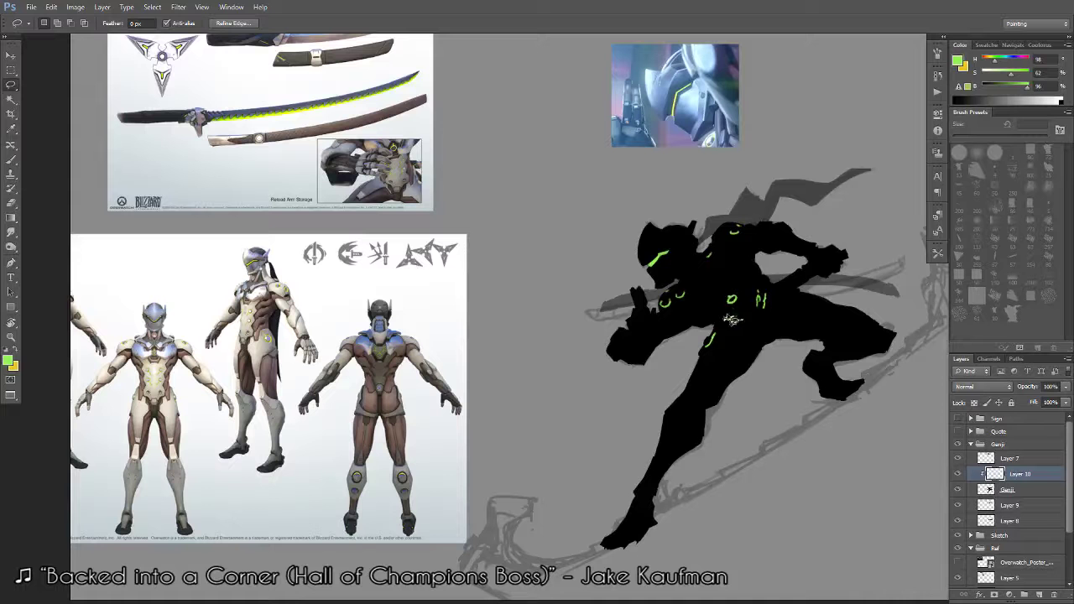
Fit the figure on screen and paint two short green strokes on the torso.
{"action": "key", "text": "z"}
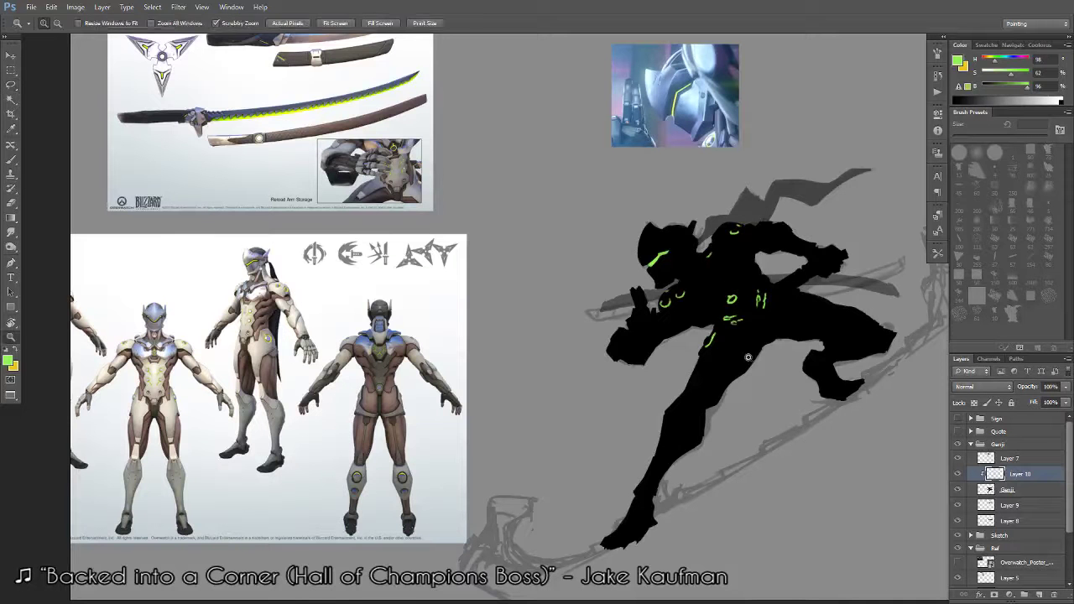
{"action": "left_click_drag", "start_coordinate": [727, 351], "coordinate": [674, 402]}
{"action": "key", "text": "b"}
{"action": "key", "text": "ctrl+0"}
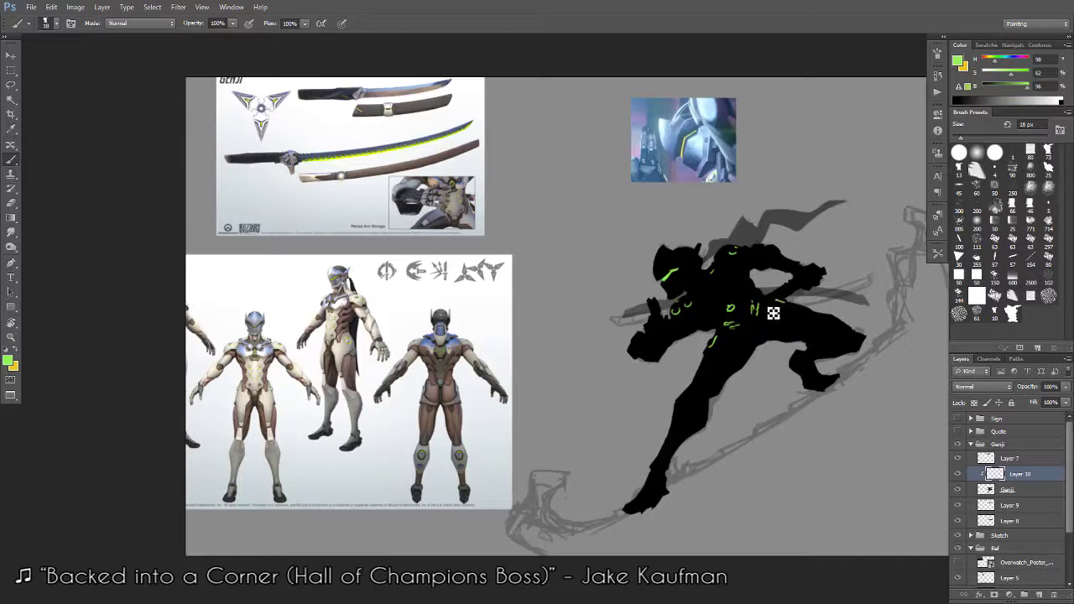
{"action": "left_click_drag", "start_coordinate": [784, 301], "coordinate": [773, 298]}
{"action": "key", "text": "e"}
{"action": "key", "text": "b"}
{"action": "left_click_drag", "start_coordinate": [725, 326], "coordinate": [733, 327]}
{"action": "scroll", "coordinate": [751, 406], "scroll_direction": "down", "scroll_amount": 1}
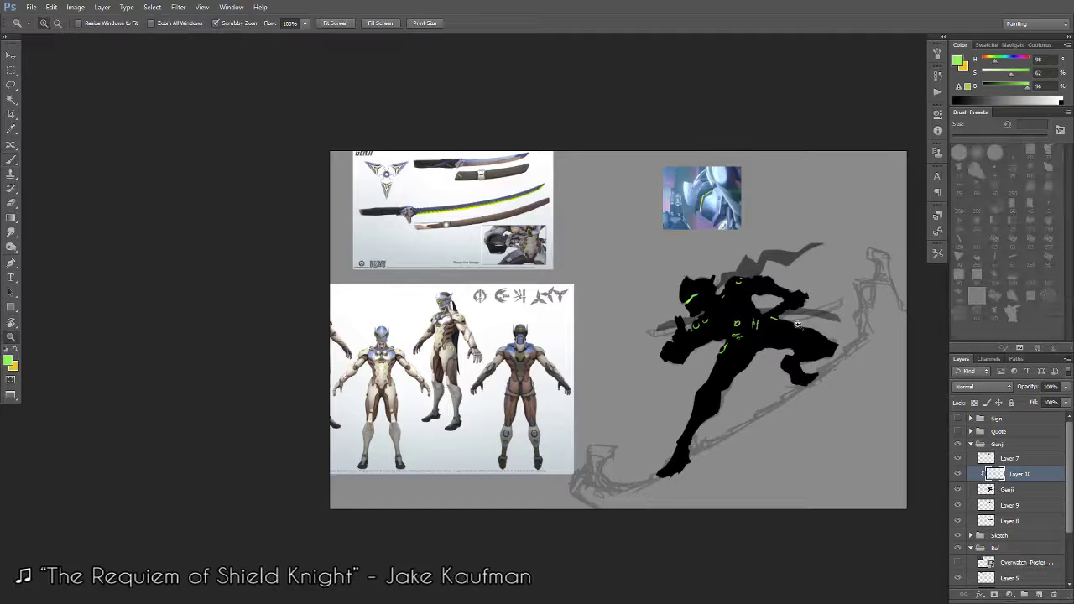
Erase the lower part of the green U mark and add a small stroke beside it.
{"action": "left_click", "coordinate": [773, 267]}
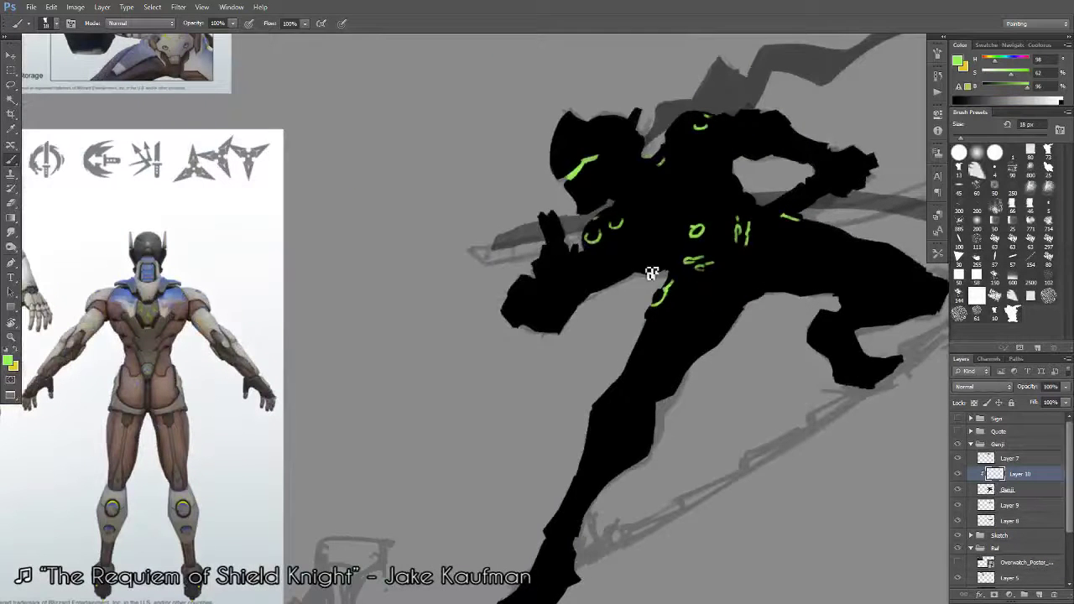
{"action": "left_click_drag", "start_coordinate": [652, 274], "coordinate": [827, 244]}
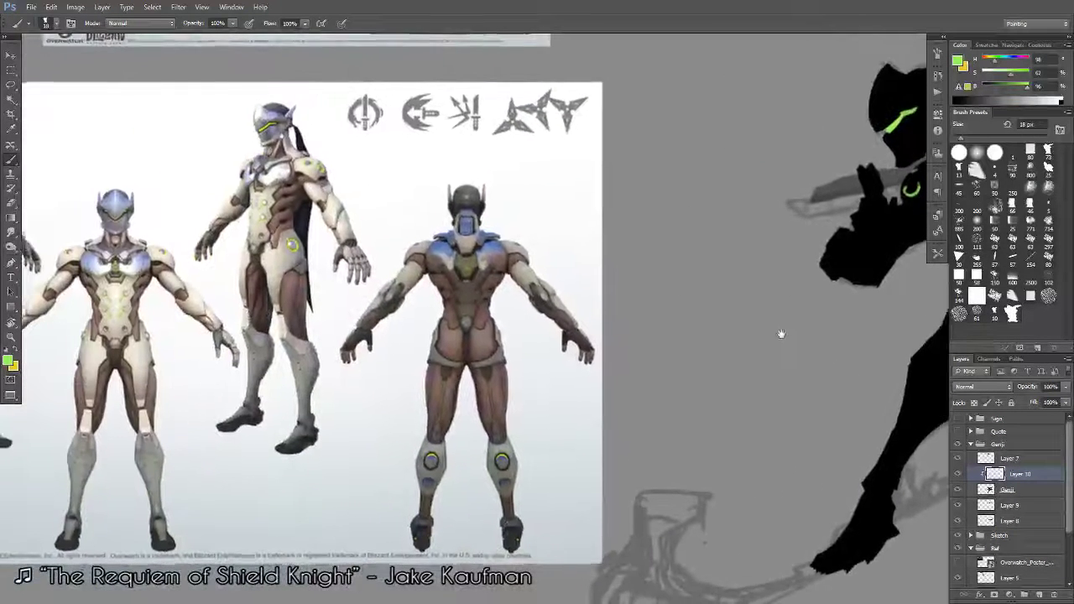
{"action": "left_click_drag", "start_coordinate": [720, 308], "coordinate": [737, 293]}
{"action": "key", "text": "e"}
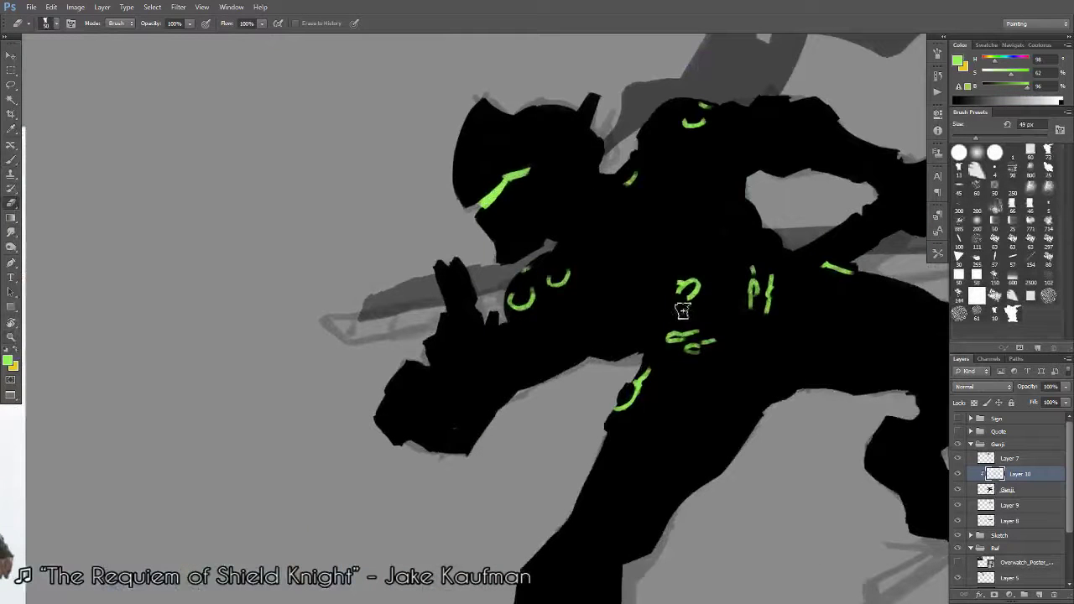
{"action": "left_click_drag", "start_coordinate": [677, 304], "coordinate": [731, 290]}
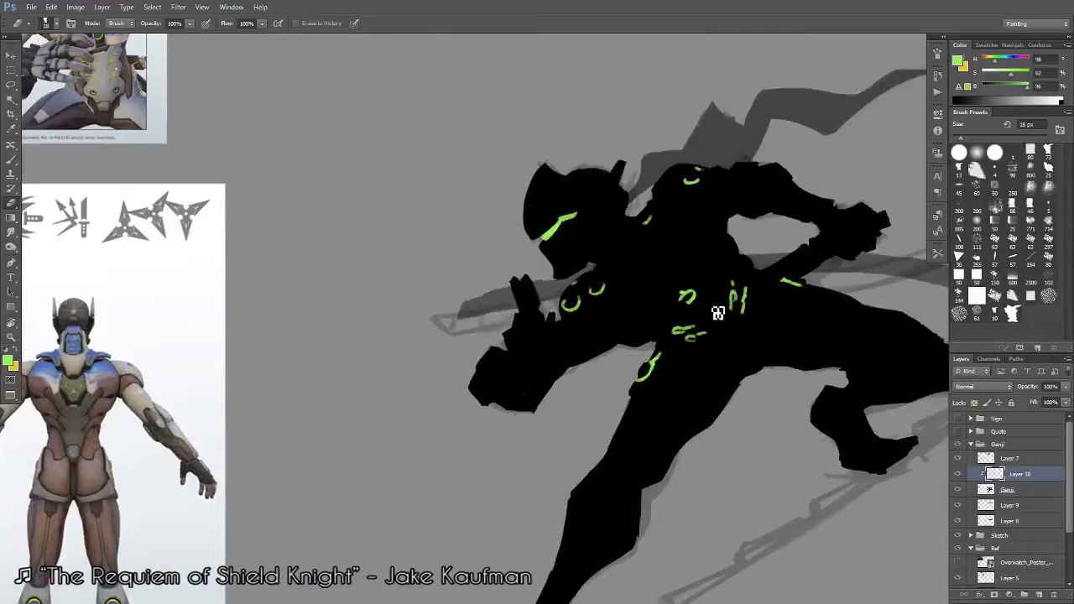
{"action": "key", "text": "b"}
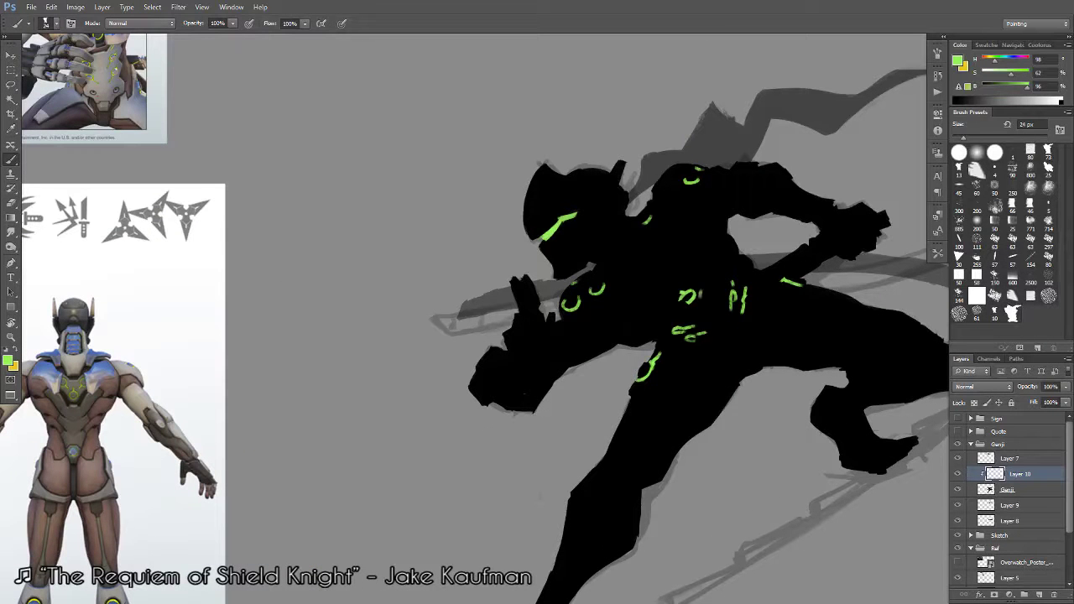
{"action": "mouse_move", "coordinate": [692, 295]}
{"action": "left_mouse_down"}
{"action": "mouse_move", "coordinate": [700, 288]}
{"action": "mouse_move", "coordinate": [738, 317]}
{"action": "left_mouse_up"}
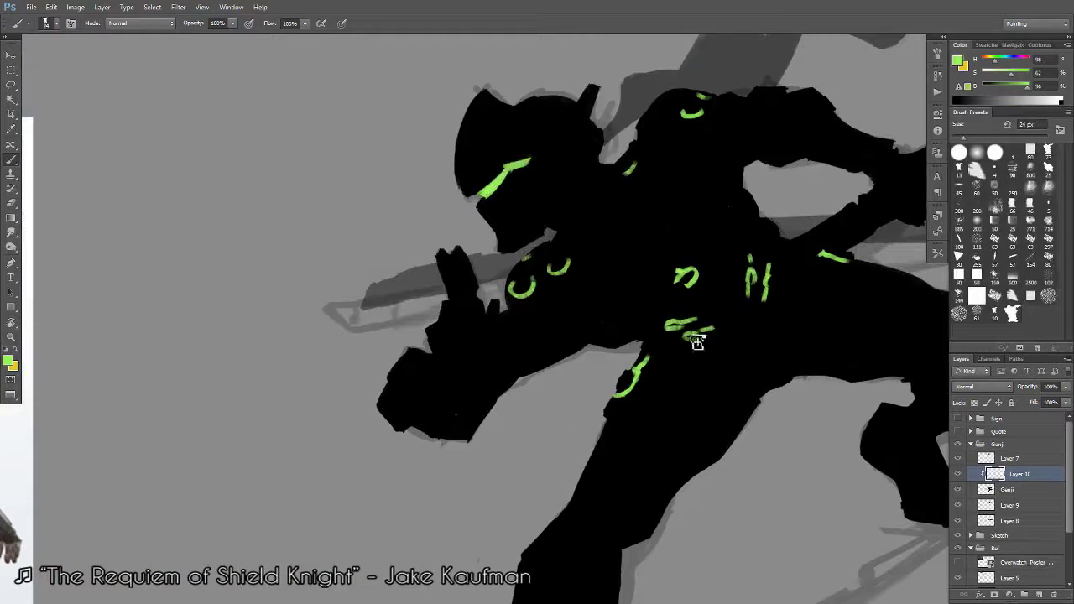
Use a smaller brush to extend the green glyph with a loop and line.
{"action": "right_click", "coordinate": [699, 336], "text": "alt"}
{"action": "left_click_drag", "start_coordinate": [684, 337], "coordinate": [712, 330]}
{"action": "key", "text": "["}
{"action": "key", "text": "["}
{"action": "scroll", "coordinate": [699, 336], "scroll_direction": "down", "scroll_amount": 3}
{"action": "scroll", "coordinate": [698, 336], "scroll_direction": "up", "scroll_amount": 3}
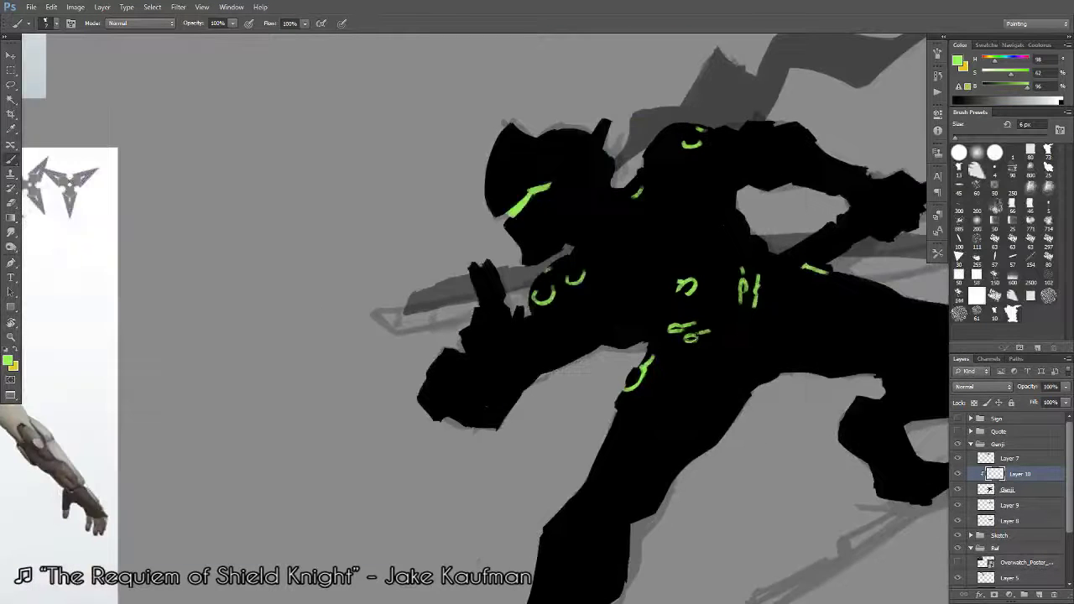
{"action": "scroll", "coordinate": [657, 388], "scroll_direction": "down", "scroll_amount": 3}
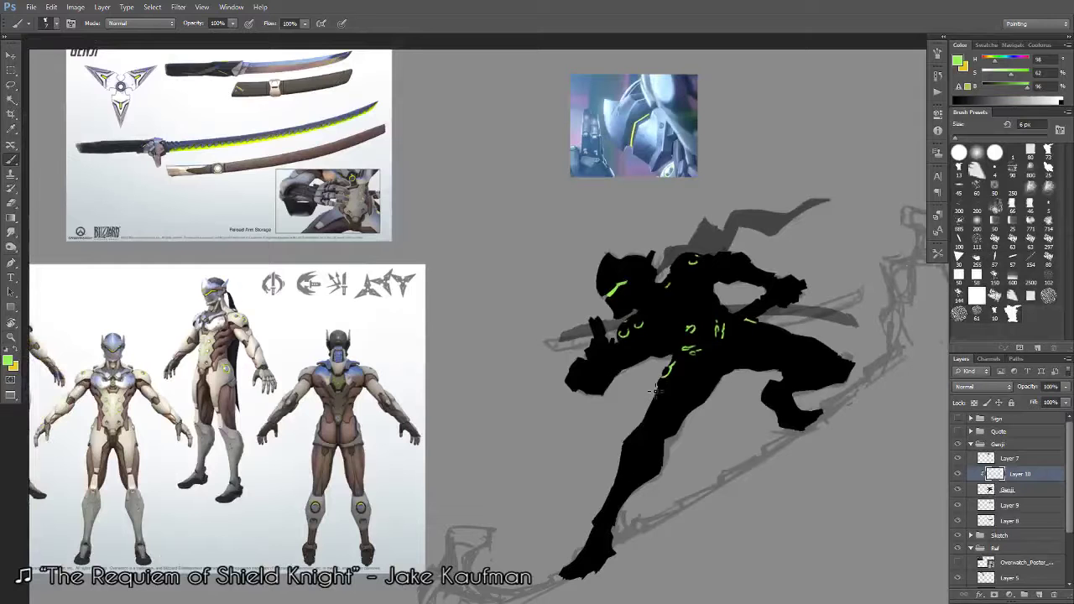
{"action": "scroll", "coordinate": [696, 353], "scroll_direction": "up", "scroll_amount": 3}
Zoom out and enlarge the brush to 25 px.
{"action": "key", "text": "e"}
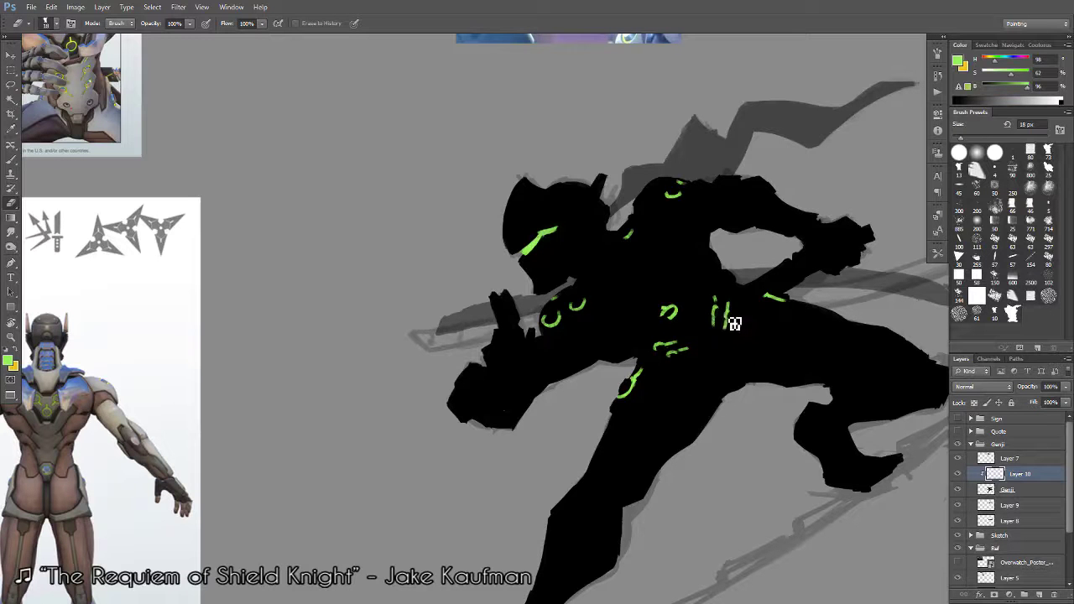
{"action": "key", "text": "z"}
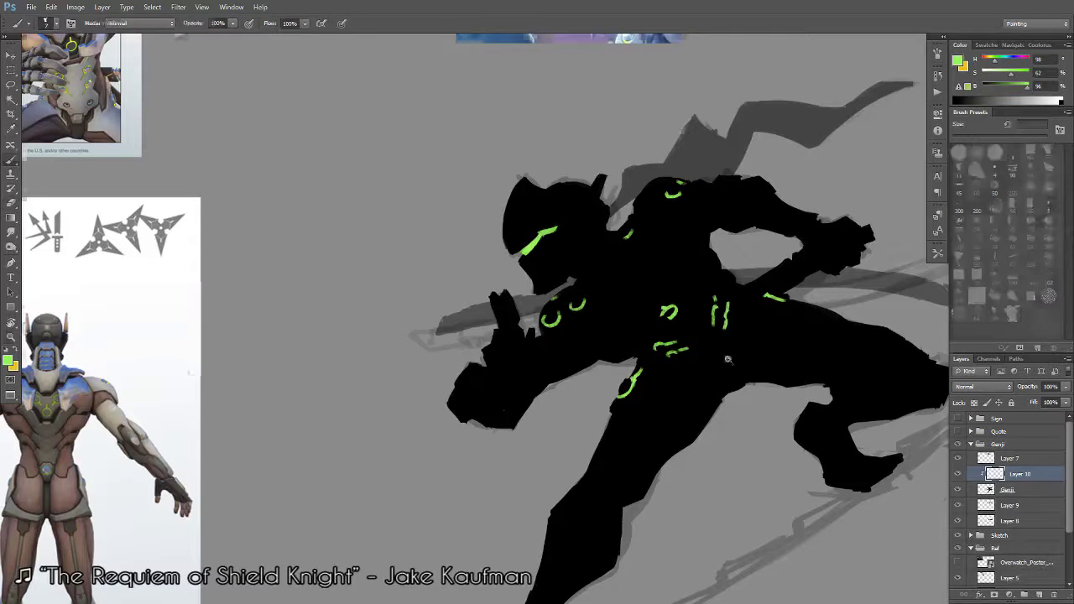
{"action": "left_click", "coordinate": [731, 331], "text": "alt"}
{"action": "key", "text": "b"}
{"action": "scroll", "coordinate": [683, 499], "scroll_direction": "up", "scroll_amount": 1}
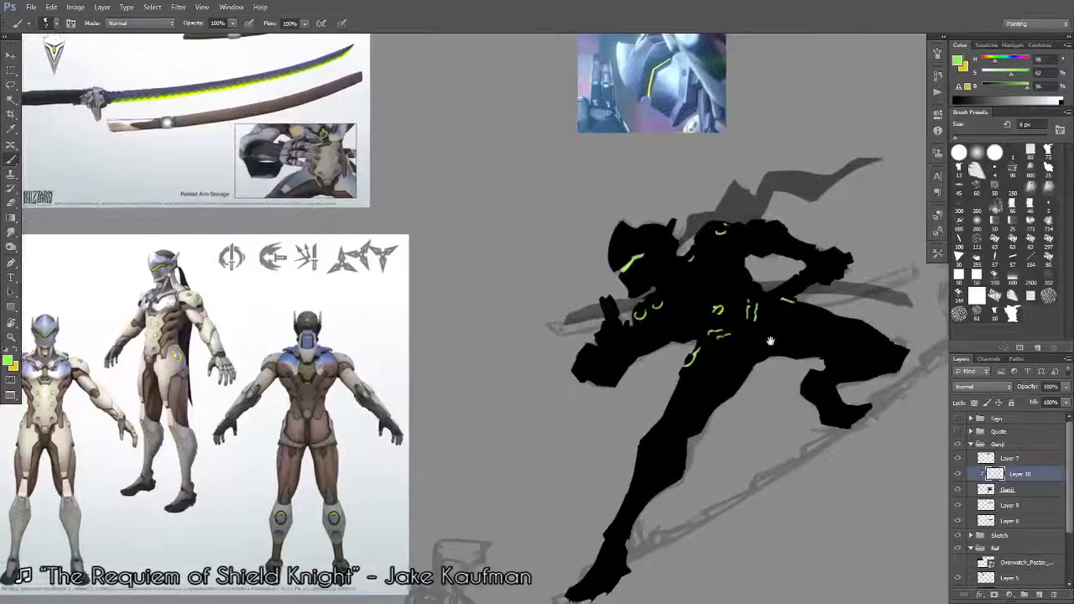
{"action": "scroll", "coordinate": [614, 427], "scroll_direction": "up", "scroll_amount": 1}
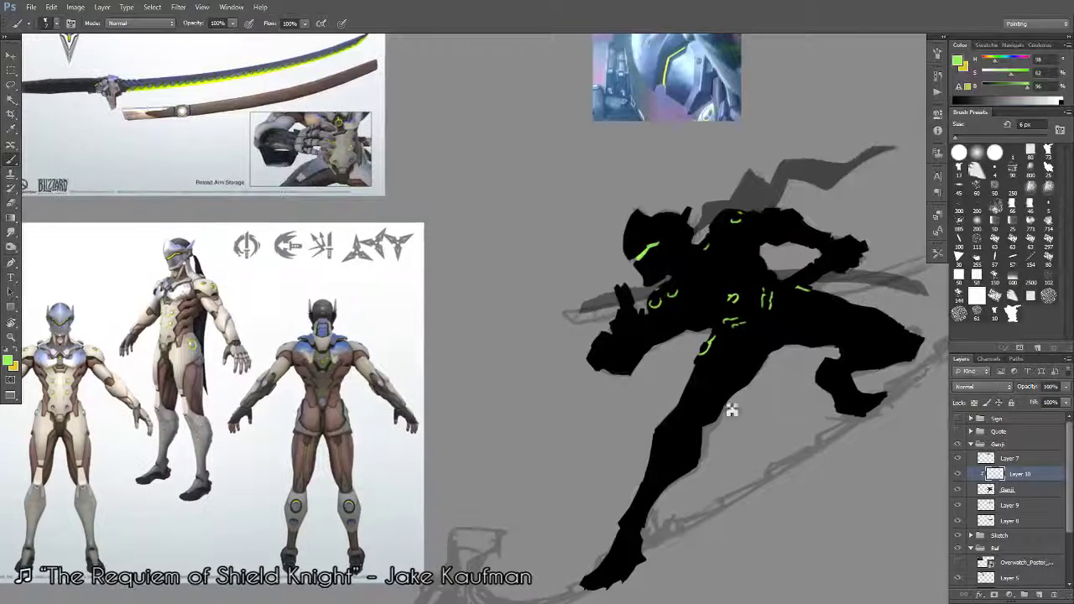
{"action": "scroll", "coordinate": [813, 366], "scroll_direction": "up", "scroll_amount": 1}
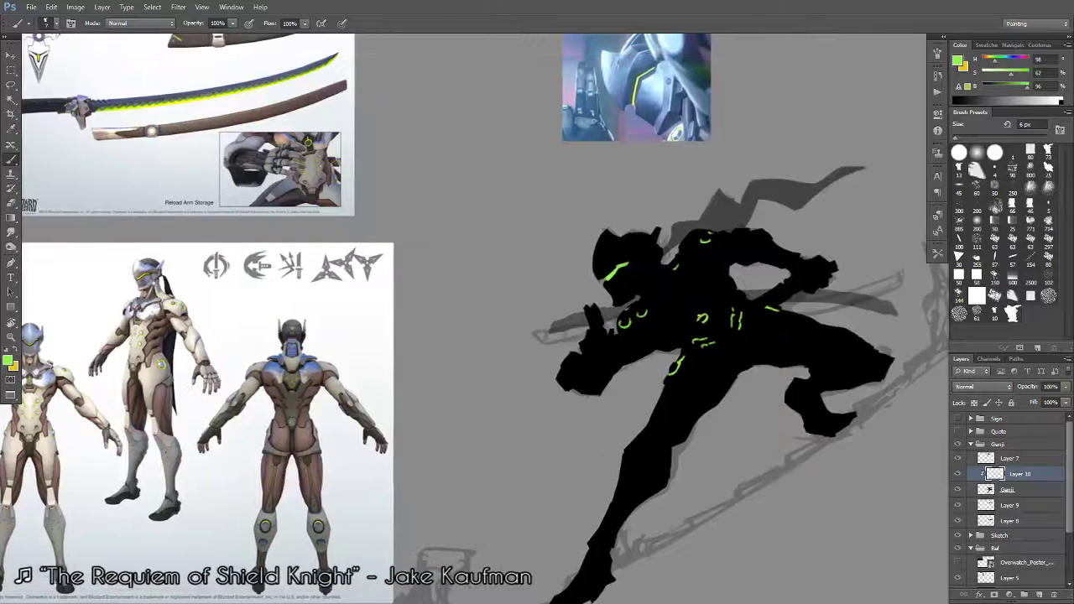
{"action": "left_click_drag", "start_coordinate": [686, 372], "coordinate": [676, 379]}
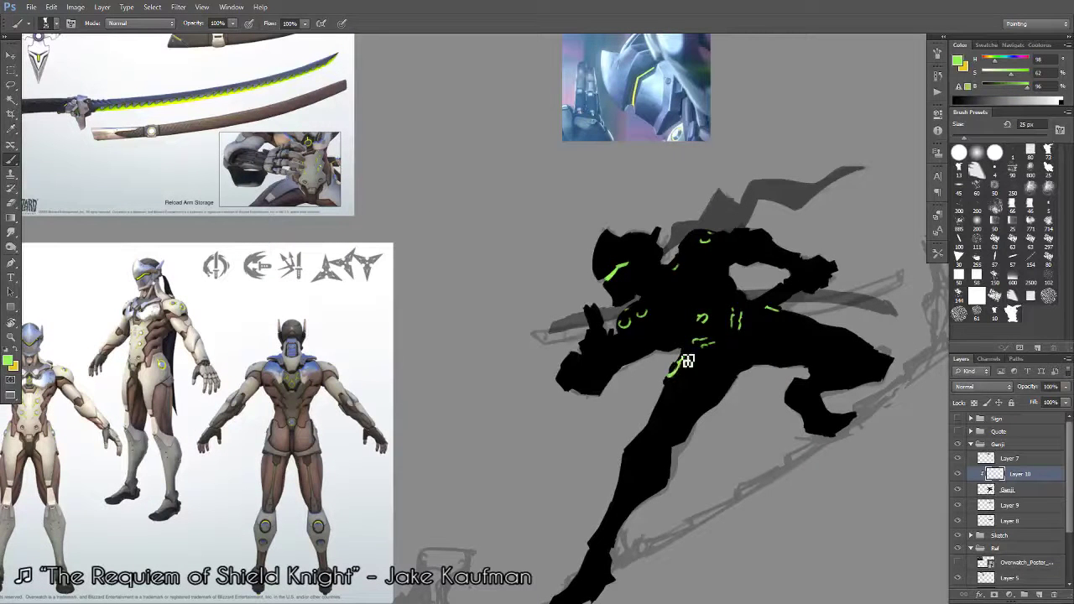
Set black on the Genji layer, then return to Layer 10 and sample the helmet's green.
{"action": "left_click", "coordinate": [988, 488]}
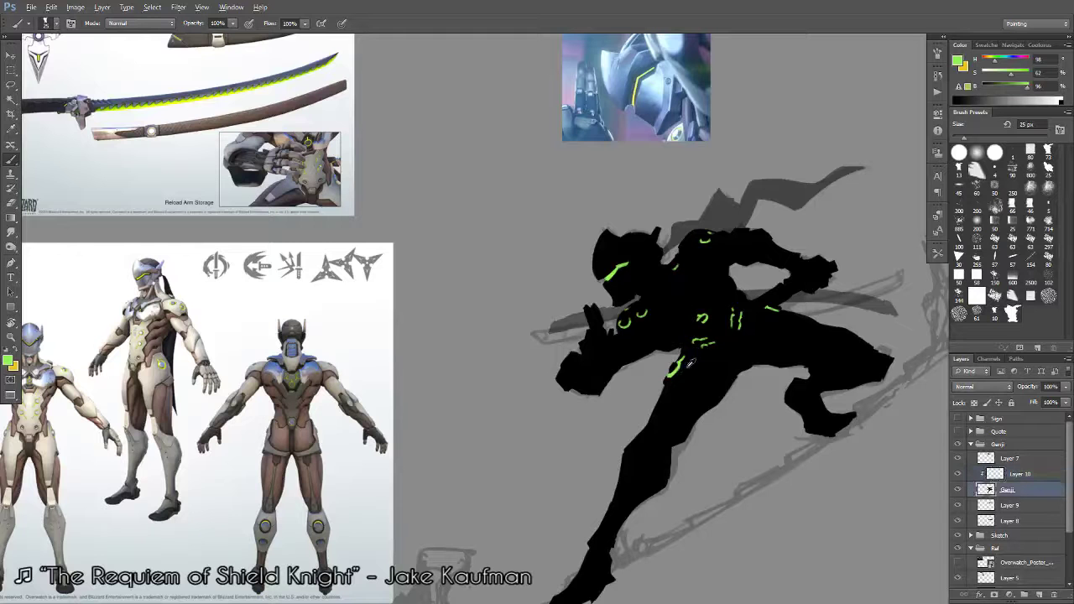
{"action": "left_click", "coordinate": [675, 375], "text": "alt"}
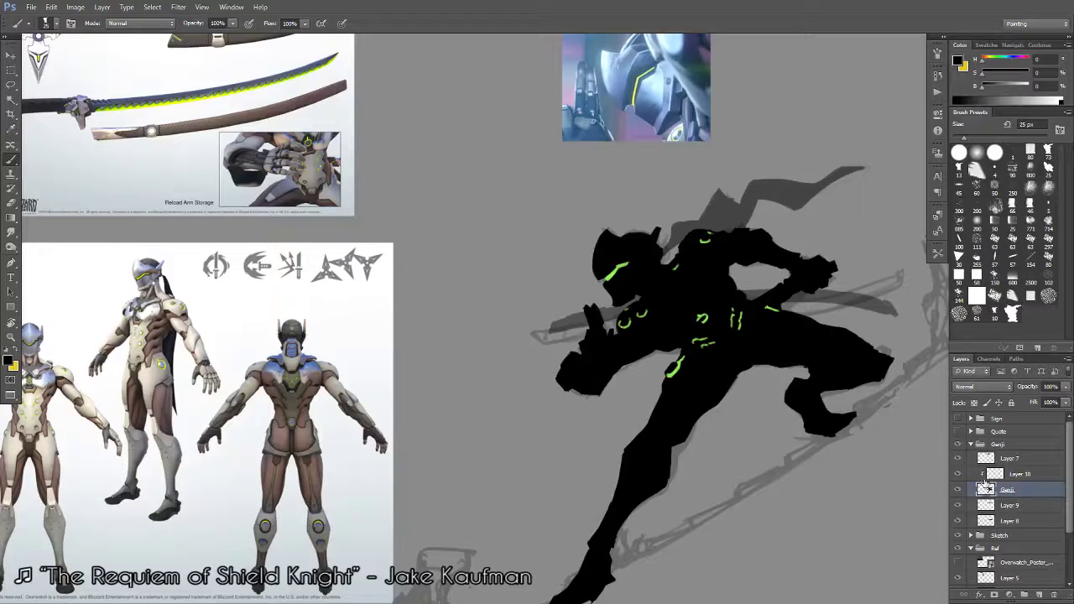
{"action": "key", "text": "alt+bracketright"}
{"action": "key", "text": "e"}
{"action": "scroll", "coordinate": [672, 380], "scroll_direction": "up", "scroll_amount": 1}
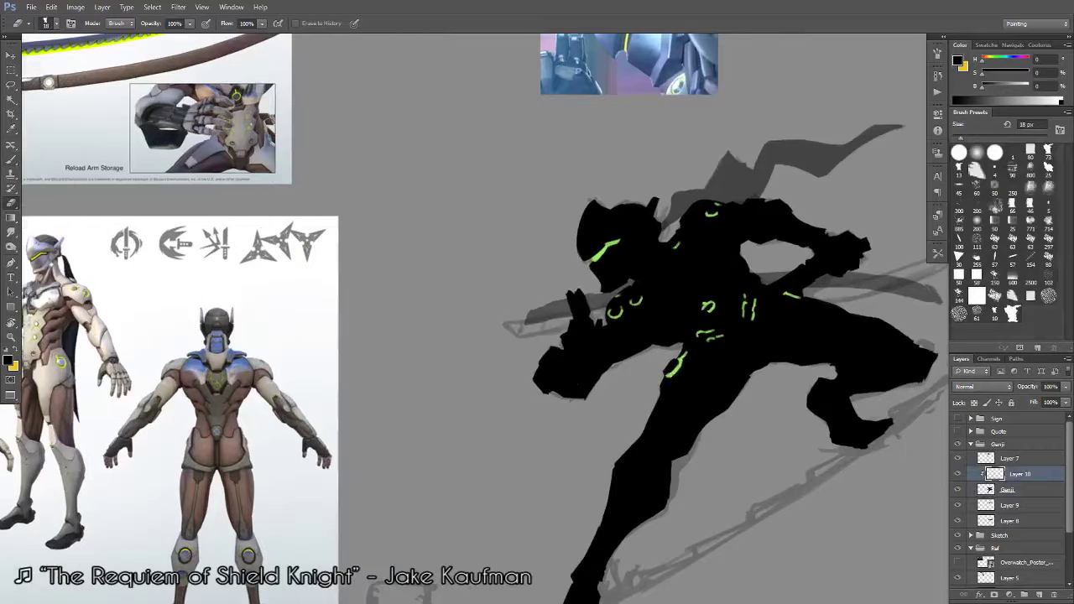
{"action": "key", "text": "b"}
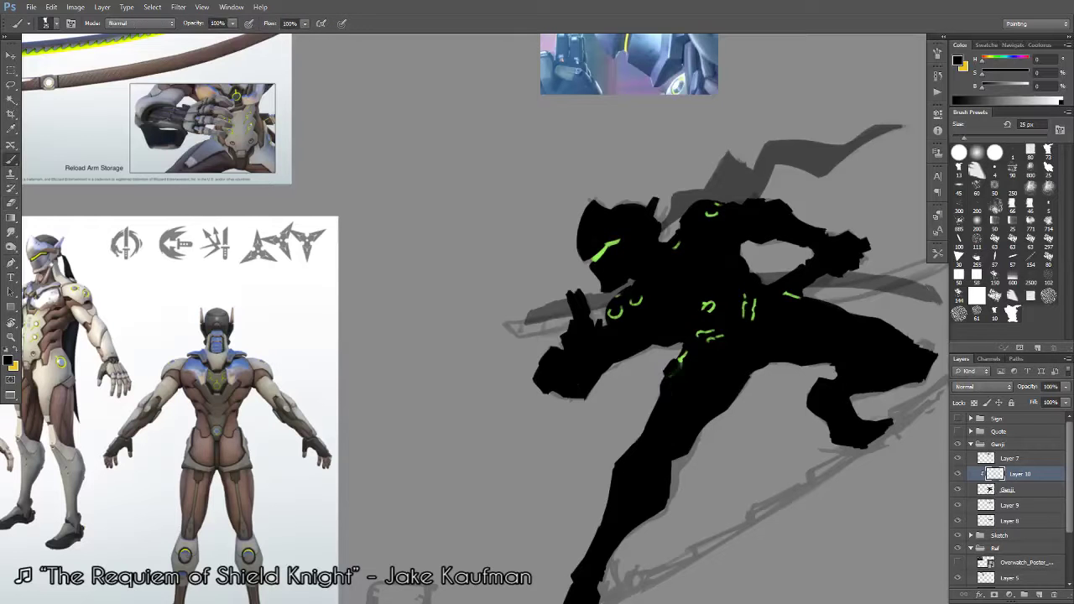
{"action": "left_click", "coordinate": [602, 254], "text": "alt"}
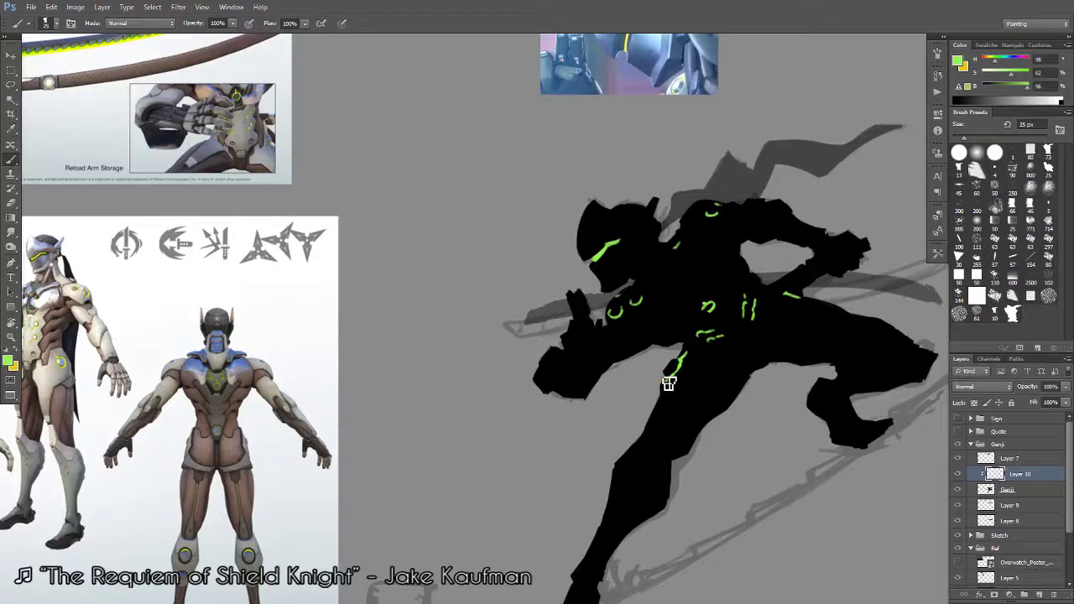
Erase small parts of the green hip accent.
{"action": "key", "text": "e"}
{"action": "key", "text": "b"}
{"action": "key", "text": "e"}
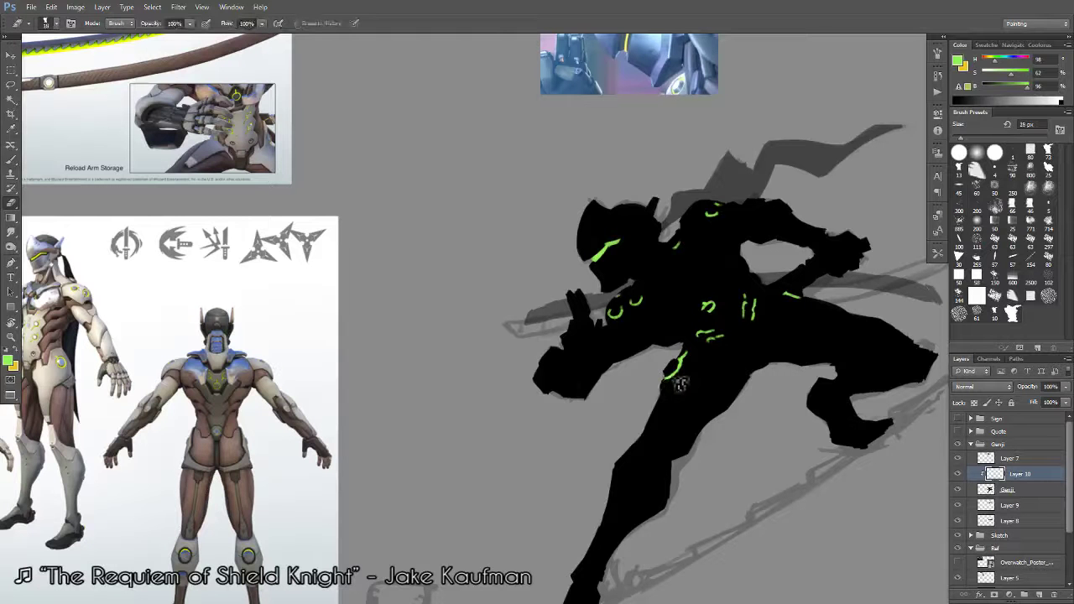
{"action": "left_click_drag", "start_coordinate": [681, 383], "coordinate": [680, 385]}
{"action": "left_click_drag", "start_coordinate": [679, 372], "coordinate": [680, 377]}
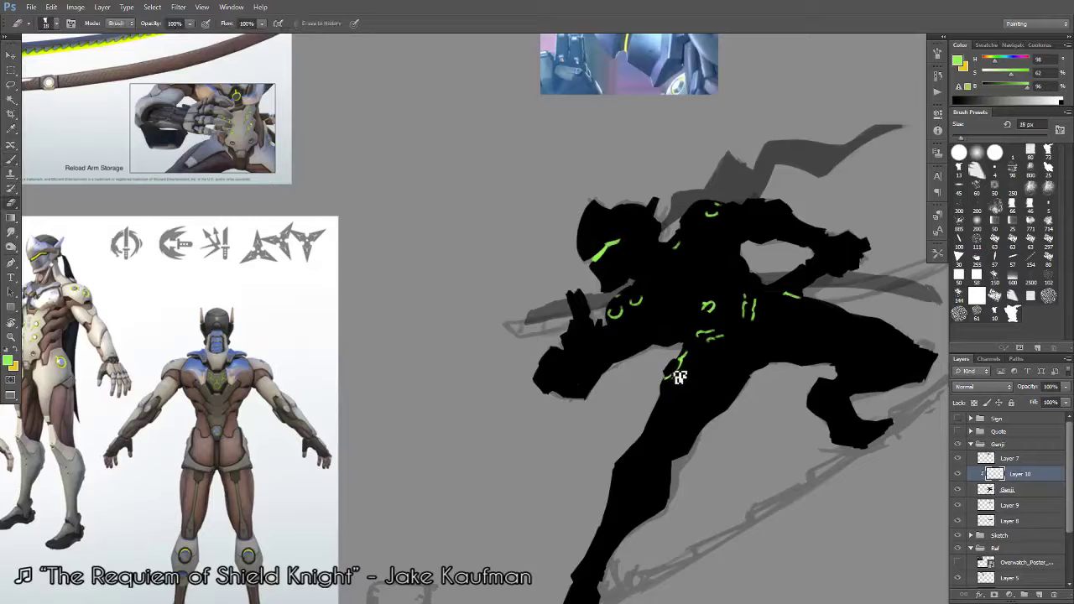
{"action": "scroll", "coordinate": [680, 378], "scroll_direction": "down", "scroll_amount": 3}
{"action": "scroll", "coordinate": [651, 441], "scroll_direction": "up", "scroll_amount": 2}
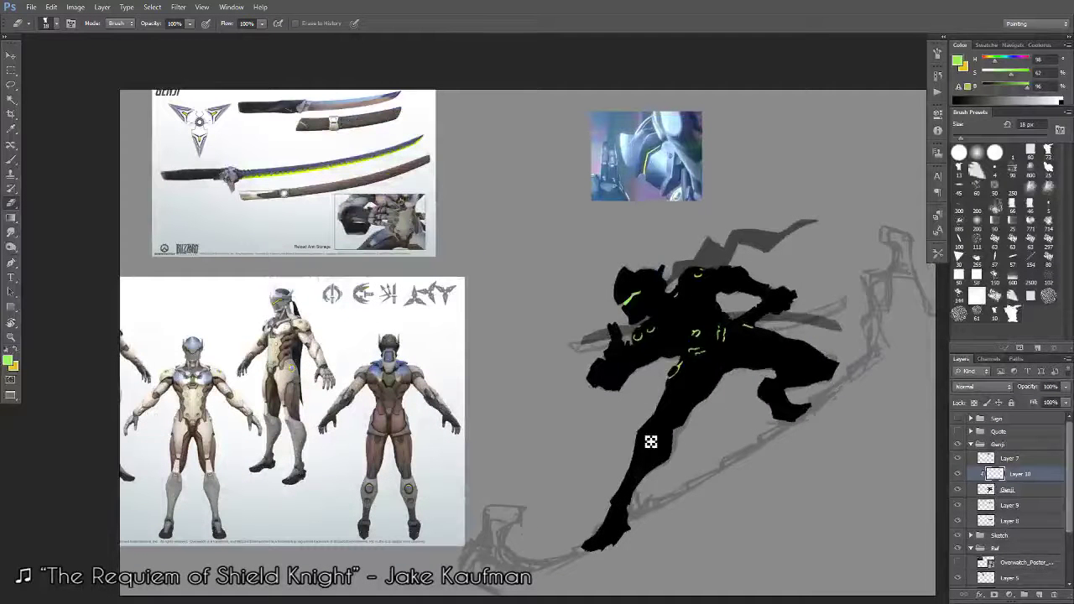
{"action": "scroll", "coordinate": [681, 376], "scroll_direction": "up", "scroll_amount": 3}
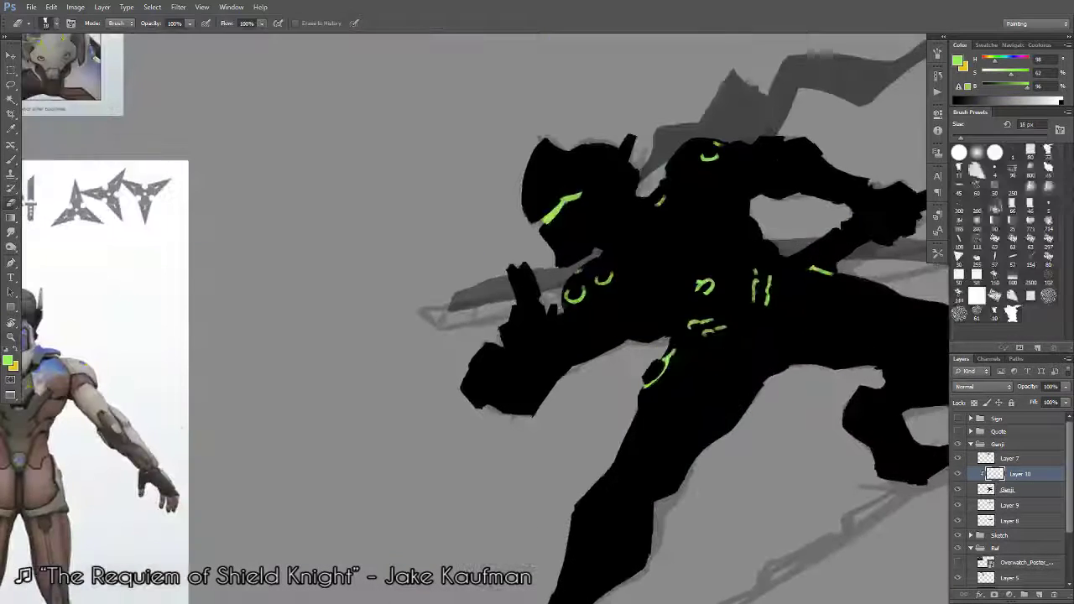
Reshape the curved green hip accent with a longer eraser stroke.
{"action": "key", "text": "b"}
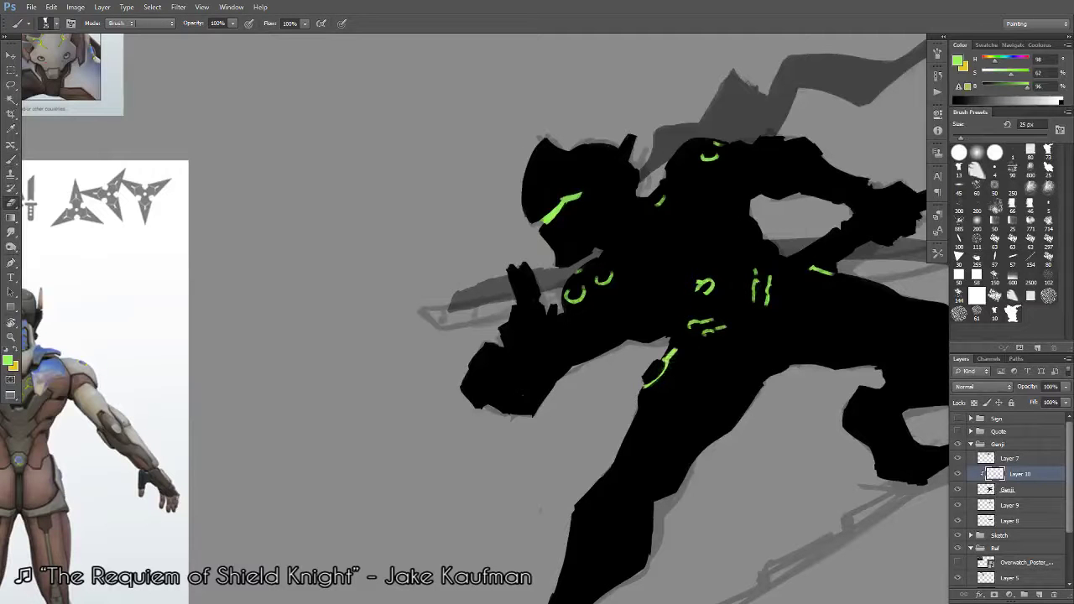
{"action": "key", "text": "e"}
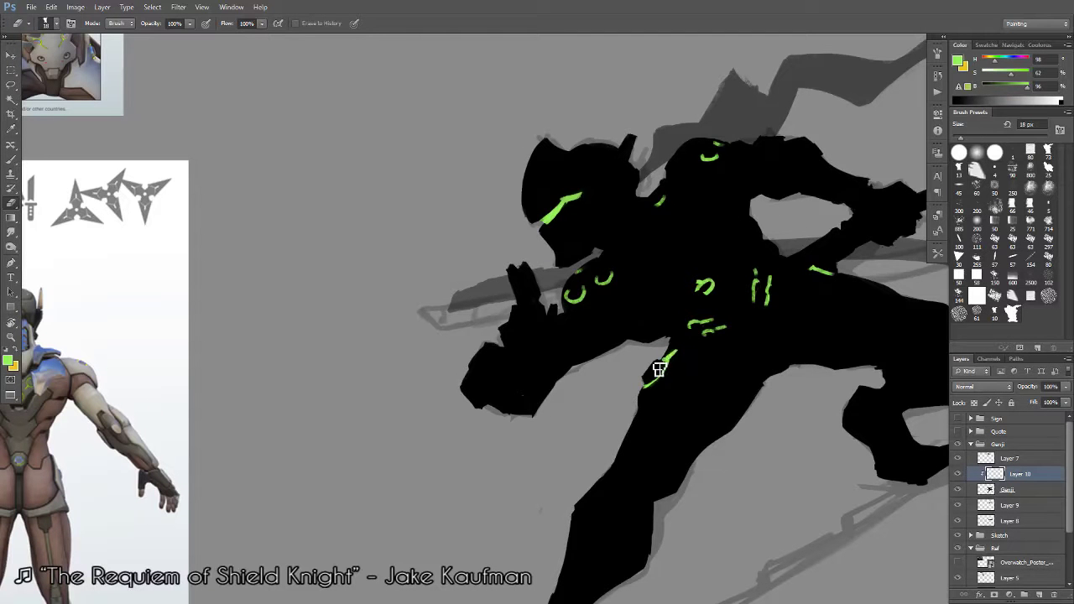
{"action": "left_click_drag", "start_coordinate": [685, 353], "coordinate": [663, 374]}
{"action": "key", "text": "b"}
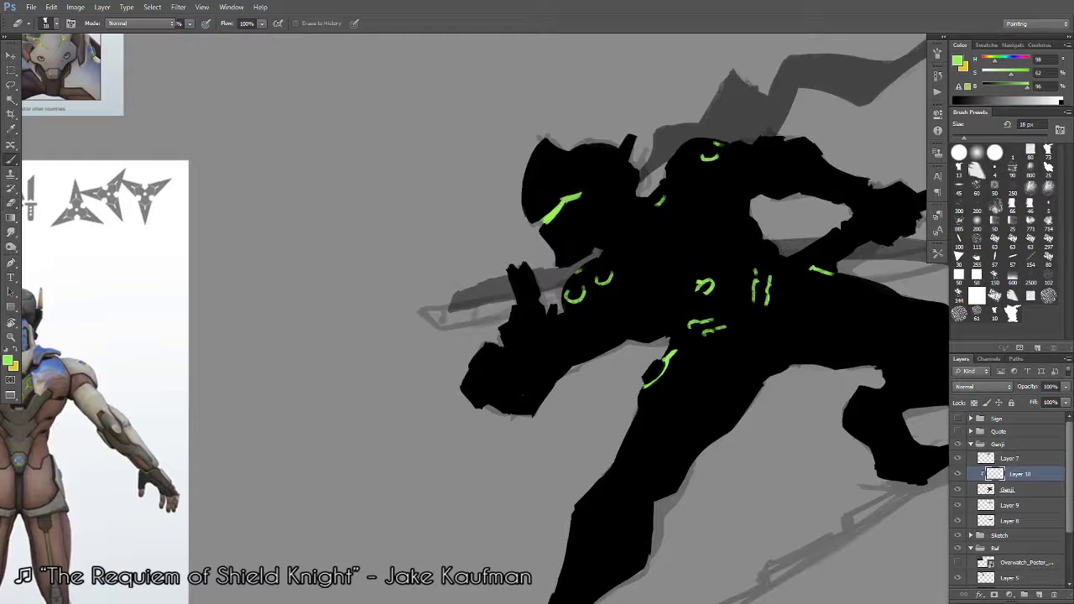
{"action": "key", "text": "e"}
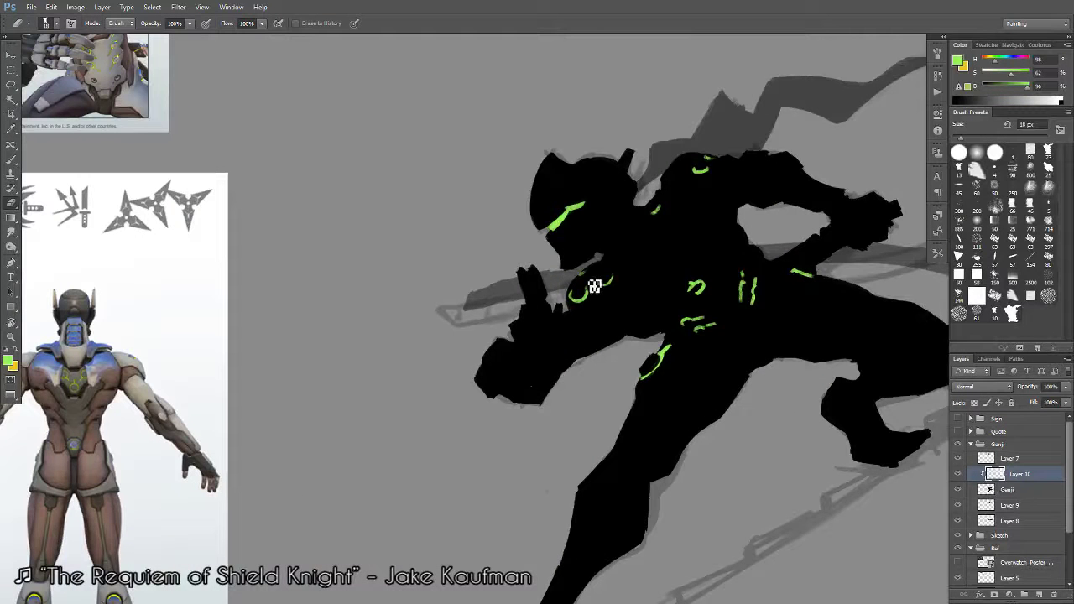
{"action": "key", "text": "b"}
{"action": "left_click", "coordinate": [987, 492]}
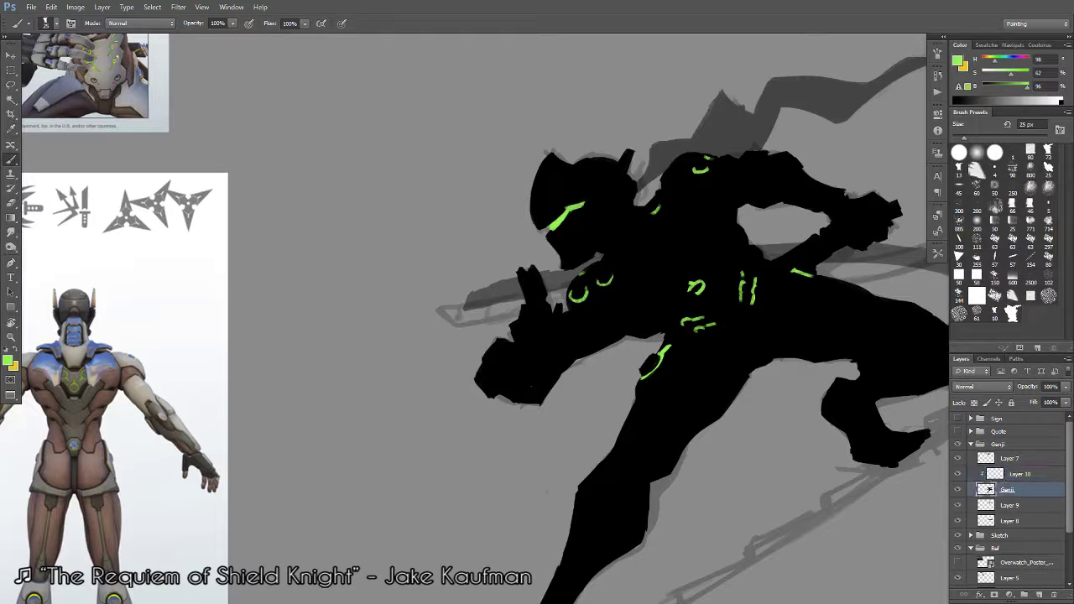
{"action": "left_click", "coordinate": [593, 270], "text": "alt"}
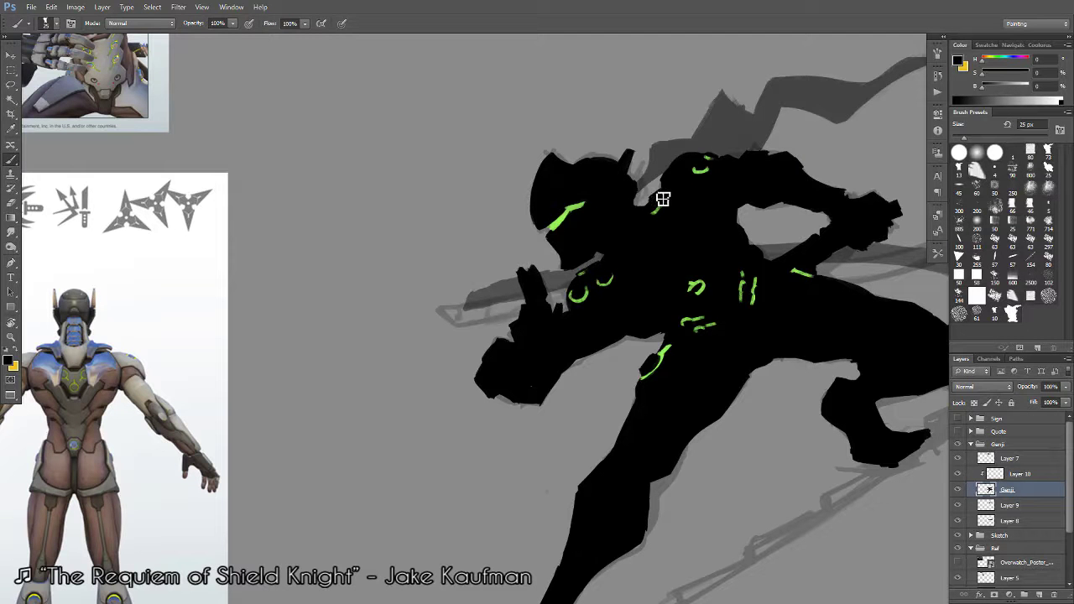
{"action": "scroll", "coordinate": [661, 203], "scroll_direction": "down", "scroll_amount": 5}
{"action": "scroll", "coordinate": [629, 343], "scroll_direction": "up", "scroll_amount": 5}
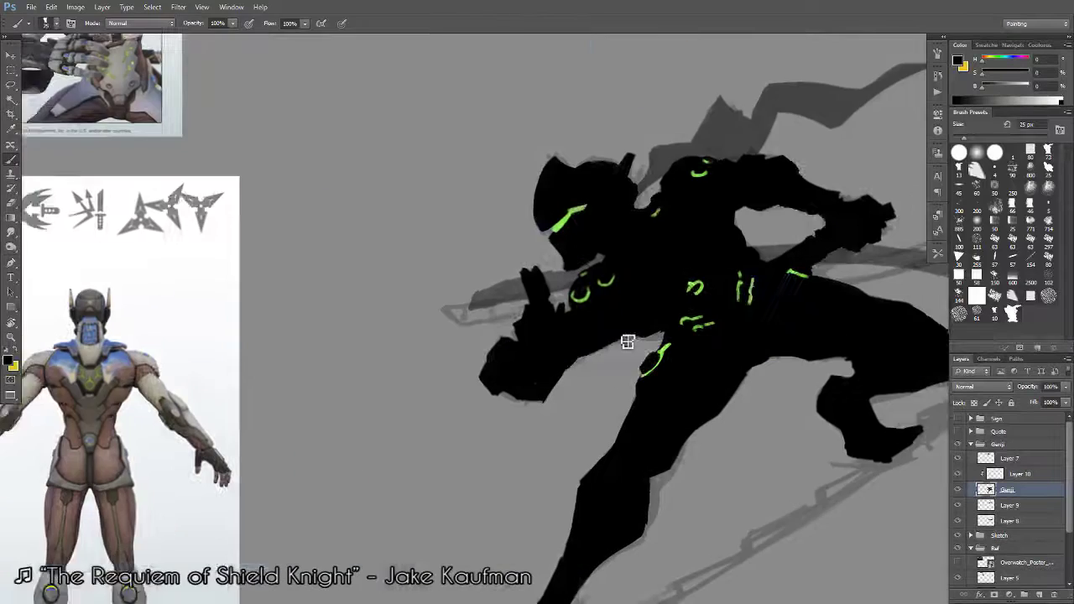
{"action": "scroll", "coordinate": [719, 271], "scroll_direction": "up", "scroll_amount": 2}
{"action": "scroll", "coordinate": [719, 271], "scroll_direction": "down", "scroll_amount": 2}
{"action": "scroll", "coordinate": [713, 285], "scroll_direction": "down", "scroll_amount": 2}
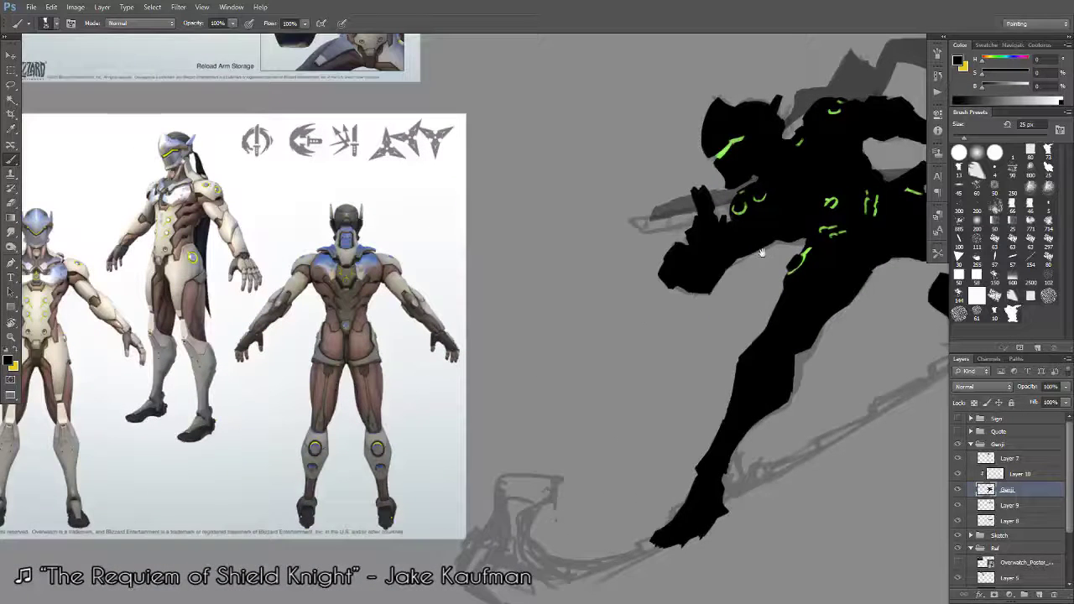
{"action": "scroll", "coordinate": [701, 310], "scroll_direction": "up", "scroll_amount": 2}
{"action": "left_click_drag", "start_coordinate": [701, 310], "coordinate": [647, 352]}
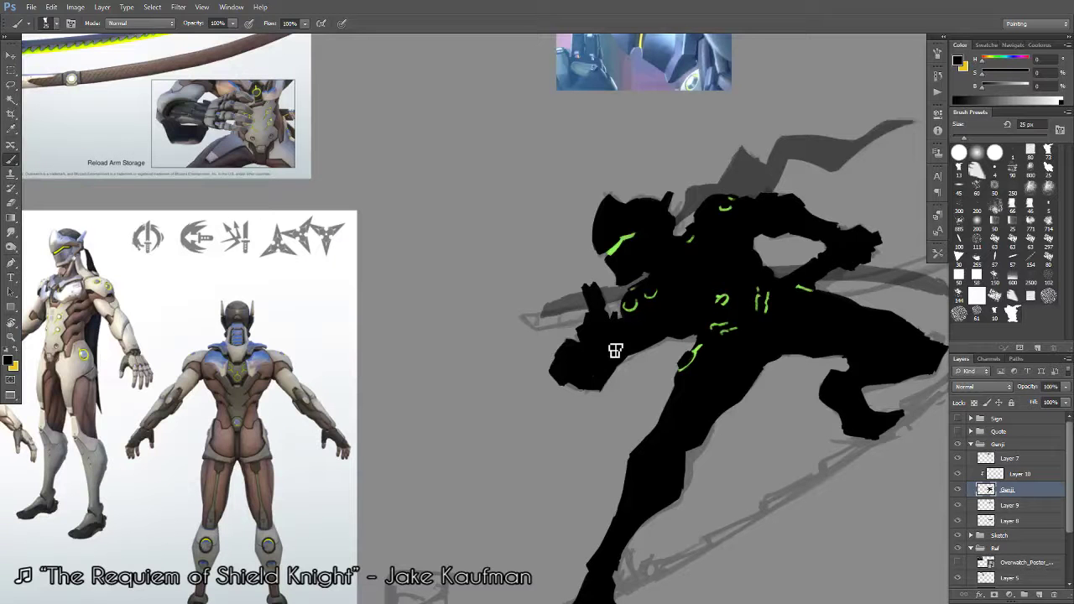
{"action": "scroll", "coordinate": [712, 432], "scroll_direction": "down", "scroll_amount": 2}
{"action": "key", "text": "e"}
{"action": "scroll", "coordinate": [701, 266], "scroll_direction": "up", "scroll_amount": 5}
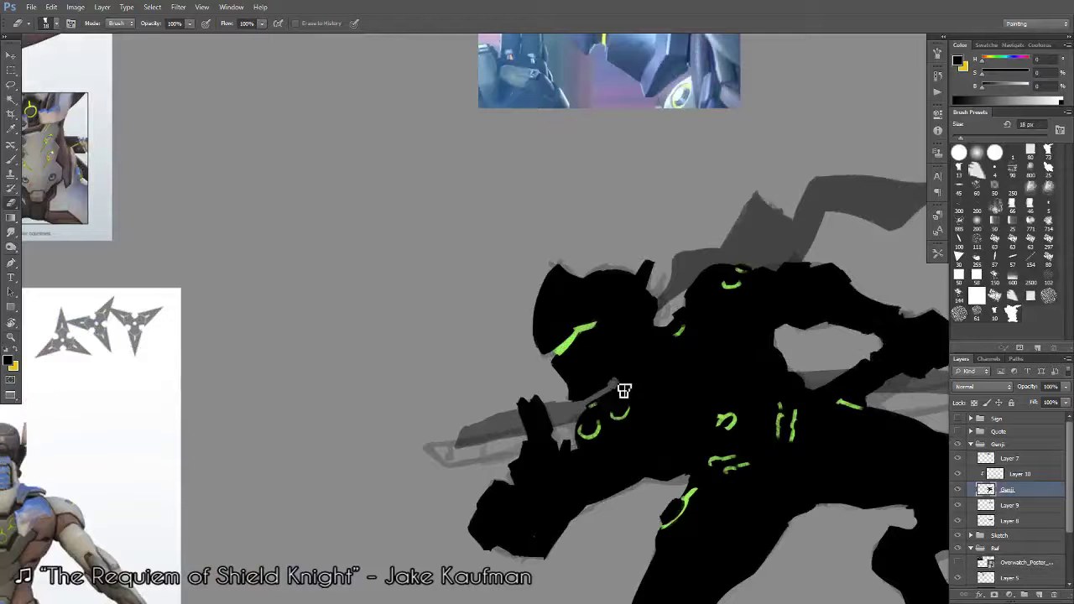
{"action": "key", "text": "b"}
{"action": "scroll", "coordinate": [727, 449], "scroll_direction": "down", "scroll_amount": 1}
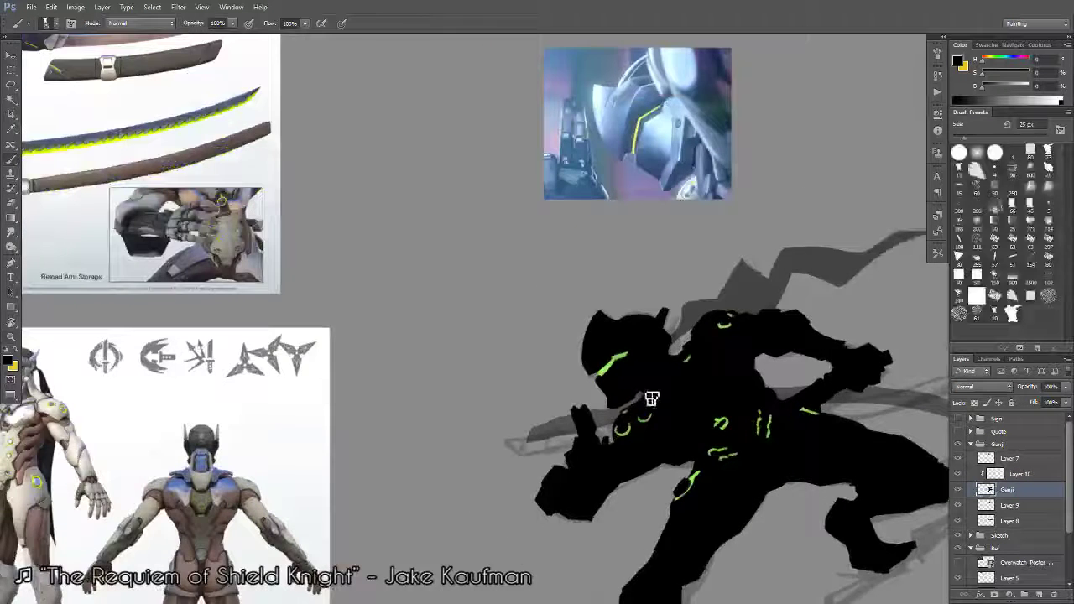
{"action": "key", "text": "z"}
{"action": "left_click_drag", "start_coordinate": [650, 400], "coordinate": [724, 287]}
{"action": "left_click", "coordinate": [724, 288]}
{"action": "key", "text": "b"}
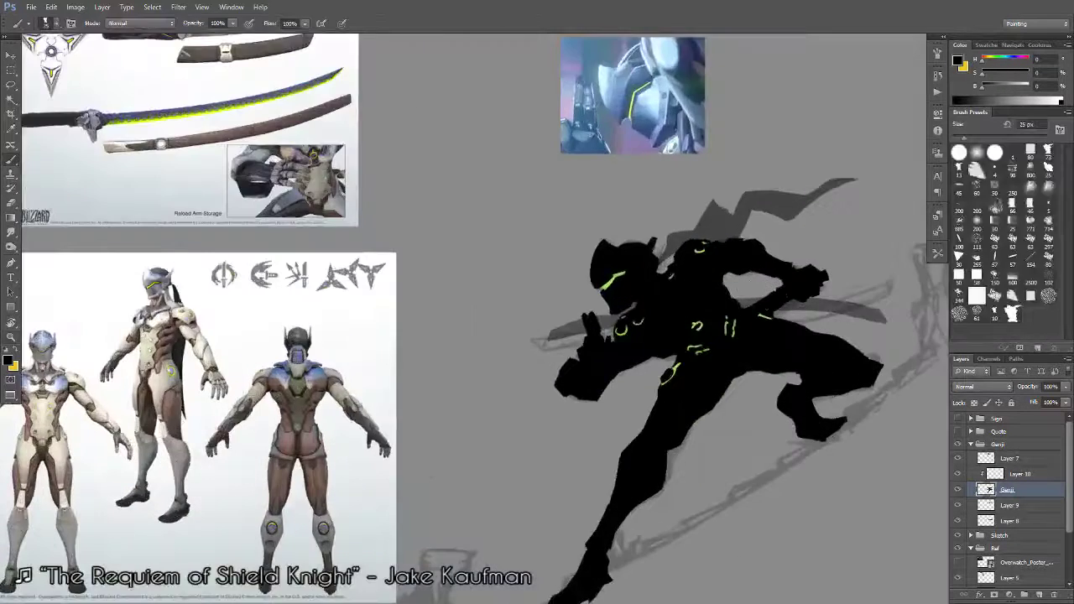
{"action": "scroll", "coordinate": [756, 319], "scroll_direction": "down", "scroll_amount": 1}
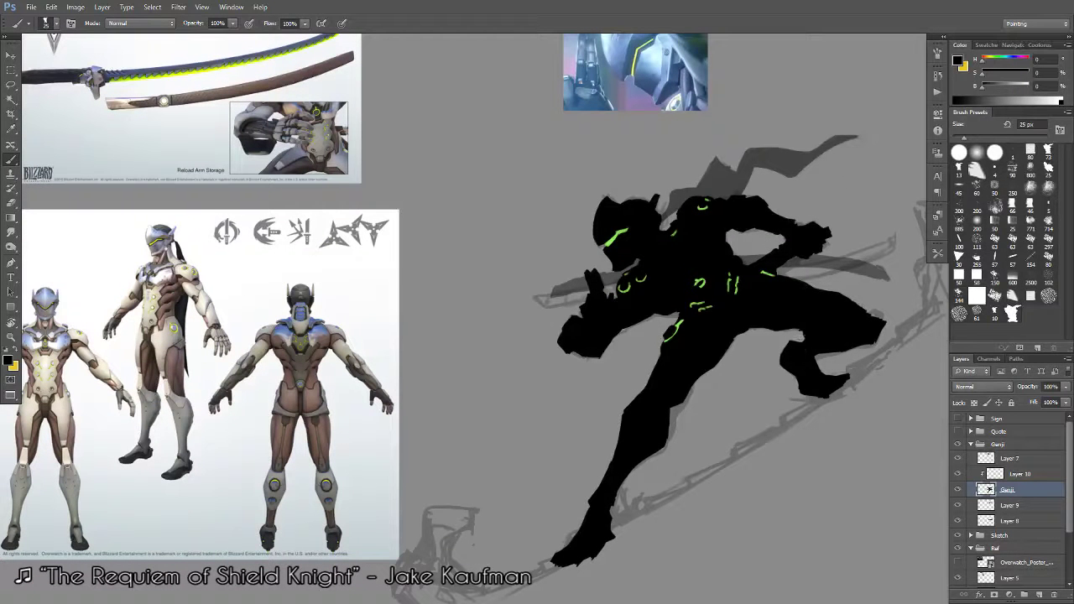
{"action": "left_click", "coordinate": [11, 85]}
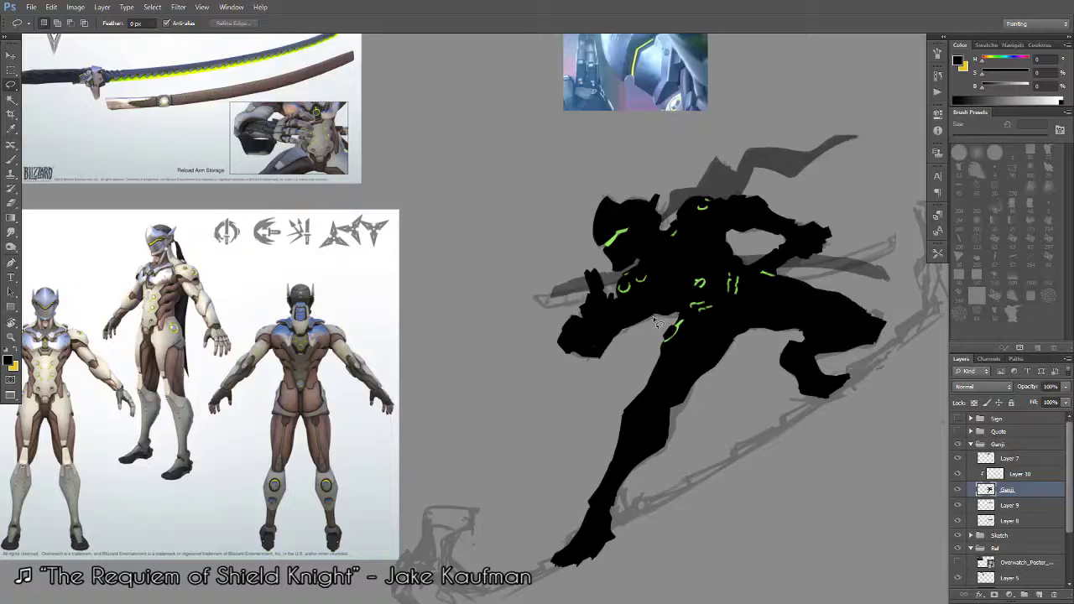
Lasso around Genji's raised hand, then brush a short U-shaped green mark on the chest.
{"action": "left_click_drag", "start_coordinate": [659, 323], "coordinate": [617, 282]}
{"action": "left_click_drag", "start_coordinate": [616, 282], "coordinate": [635, 334]}
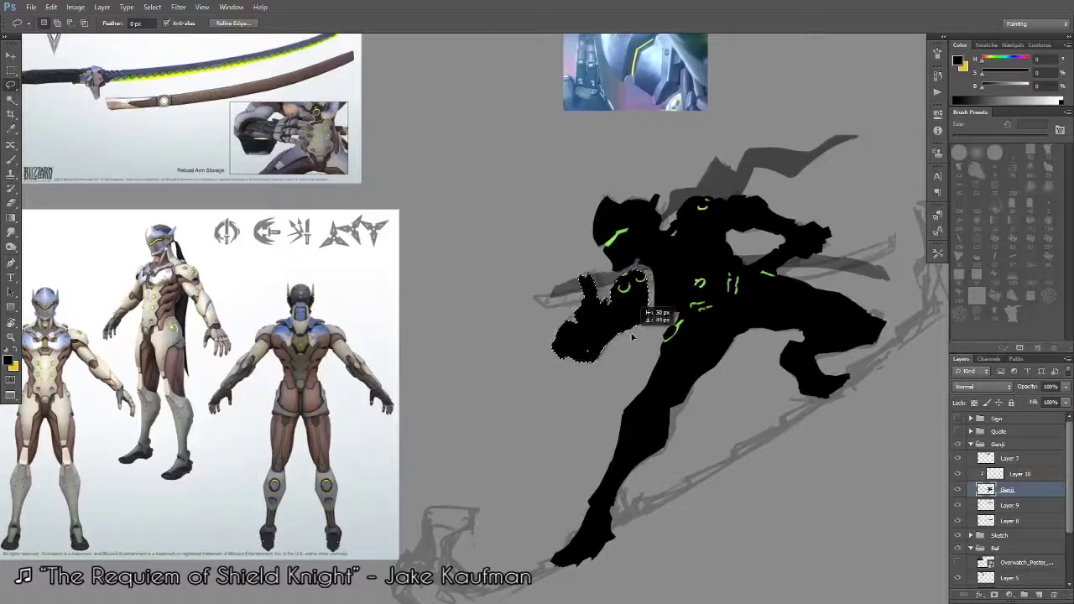
{"action": "scroll", "coordinate": [633, 337], "scroll_direction": "down", "scroll_amount": 5}
{"action": "scroll", "coordinate": [672, 294], "scroll_direction": "up", "scroll_amount": 6}
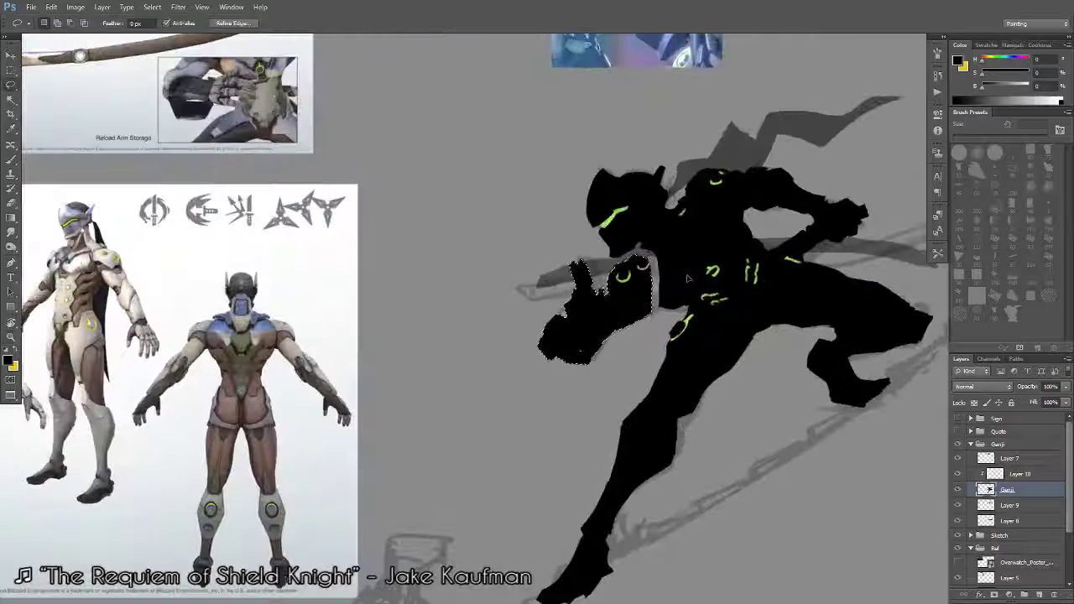
{"action": "key", "text": "b"}
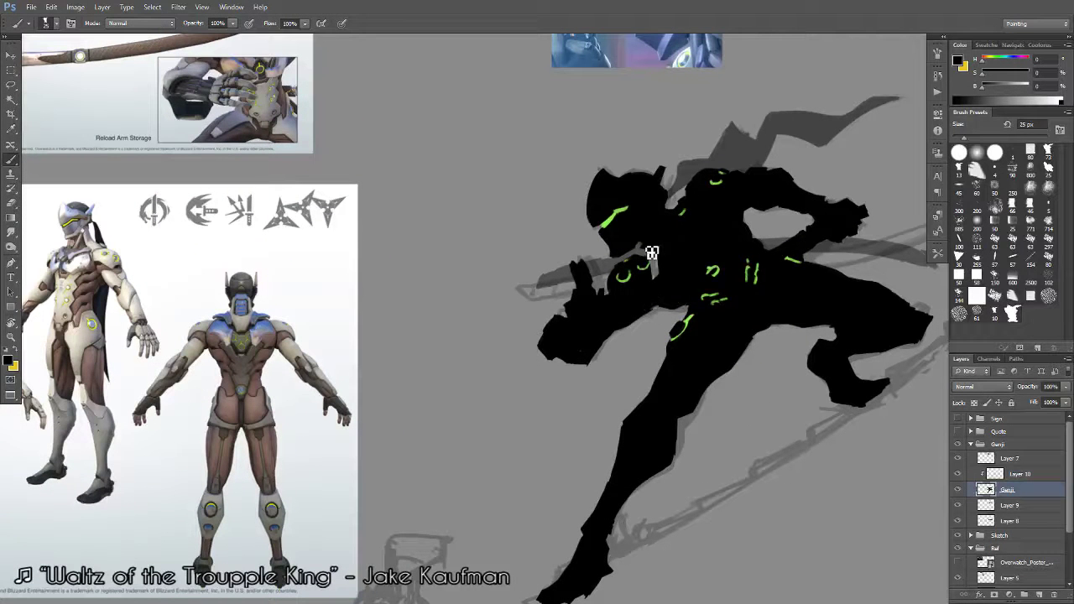
{"action": "left_click_drag", "start_coordinate": [636, 262], "coordinate": [646, 262]}
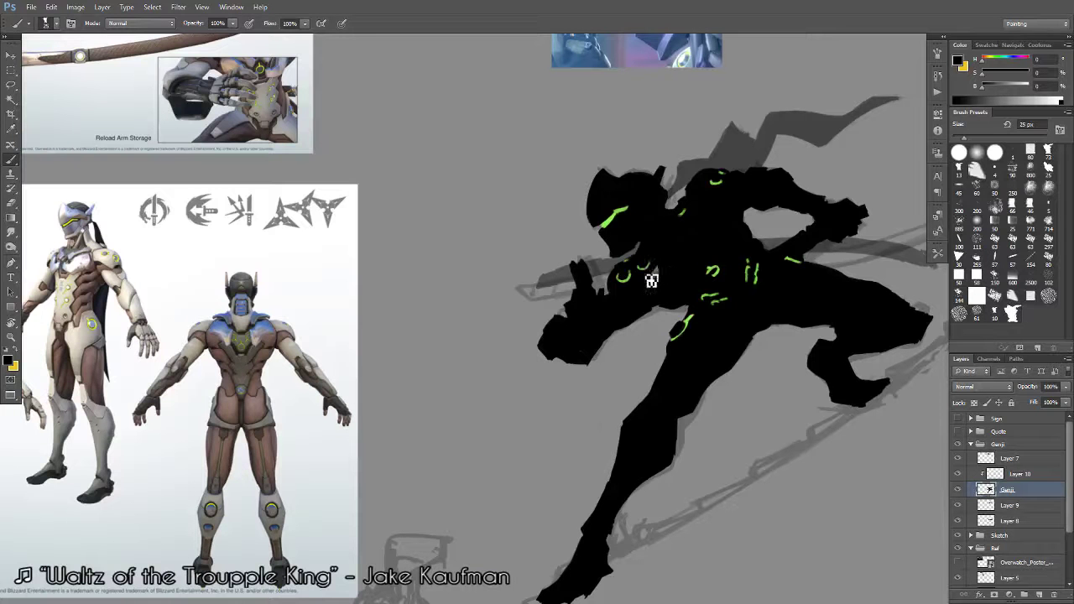
Clean up the black silhouette's edges, alternating the Eraser and Brush.
{"action": "scroll", "coordinate": [658, 291], "scroll_direction": "up", "scroll_amount": 2}
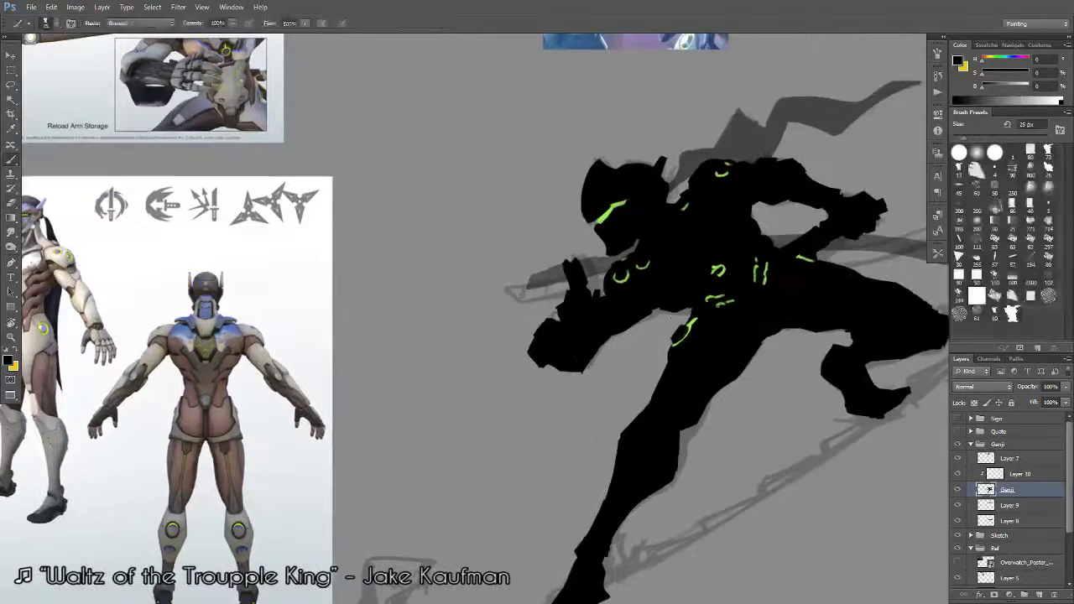
{"action": "key", "text": "e"}
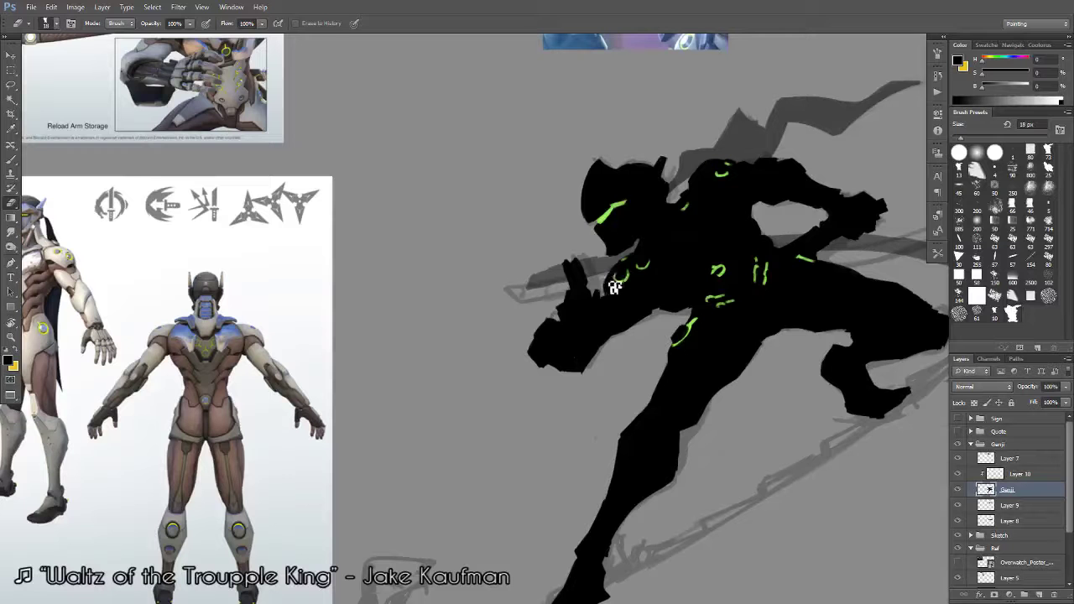
{"action": "key", "text": "b"}
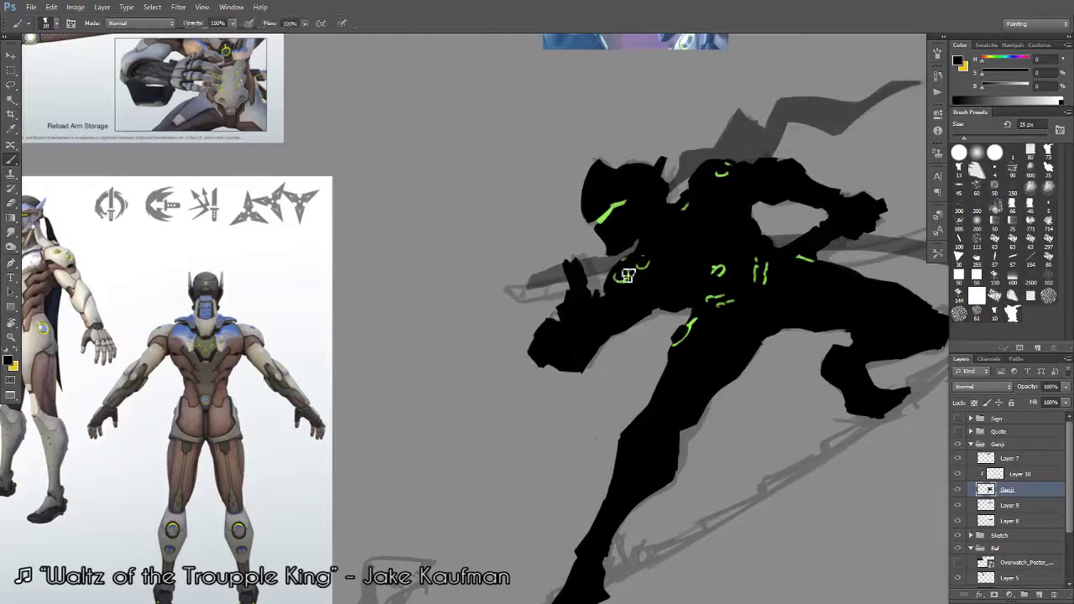
{"action": "left_click_drag", "start_coordinate": [646, 247], "coordinate": [649, 375]}
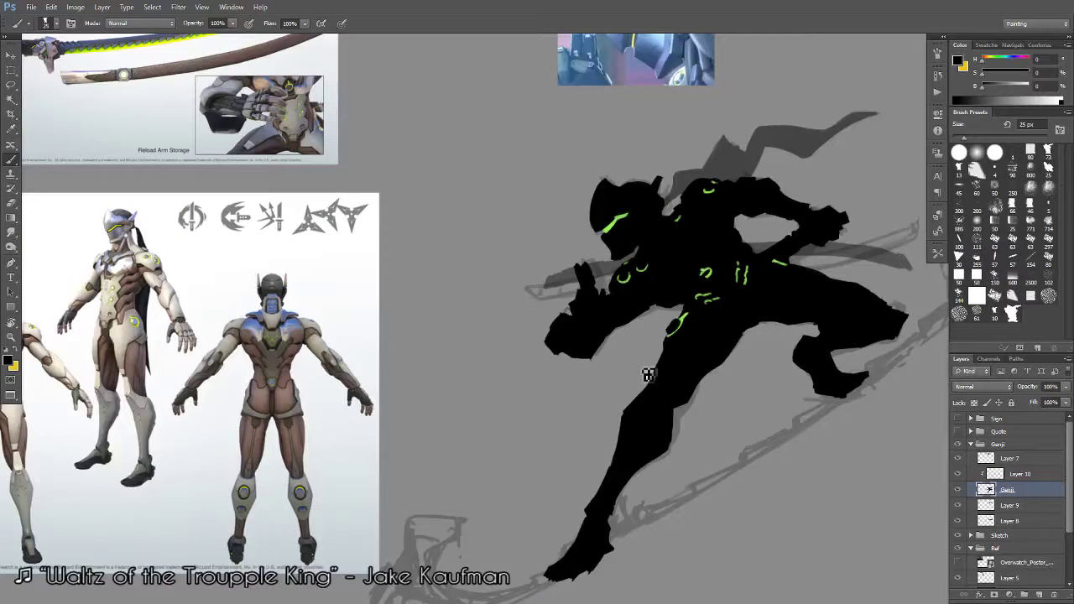
{"action": "key", "text": "e"}
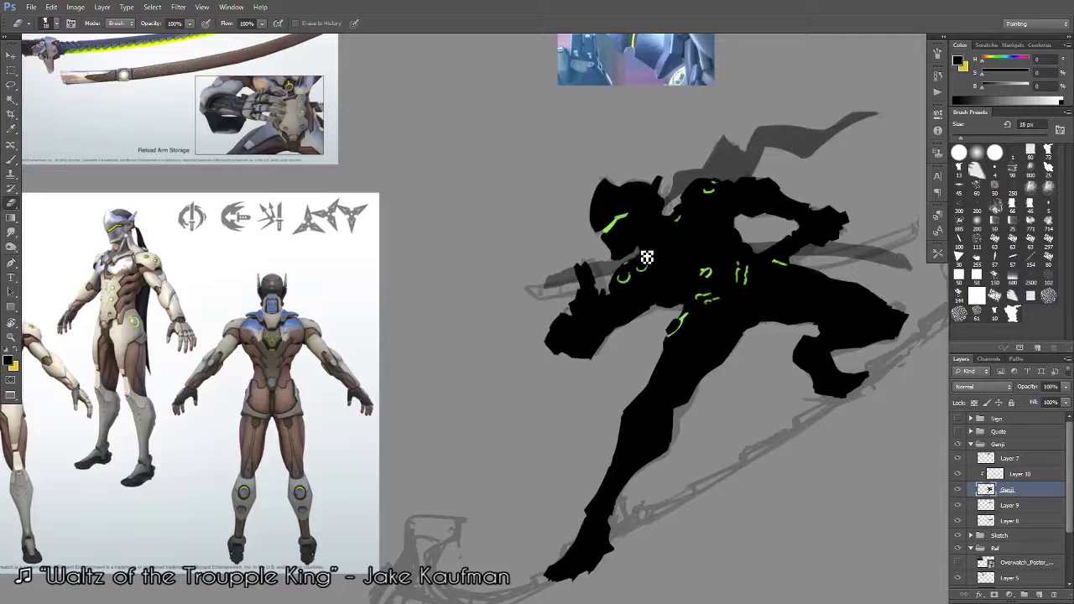
{"action": "left_click_drag", "start_coordinate": [638, 257], "coordinate": [638, 363]}
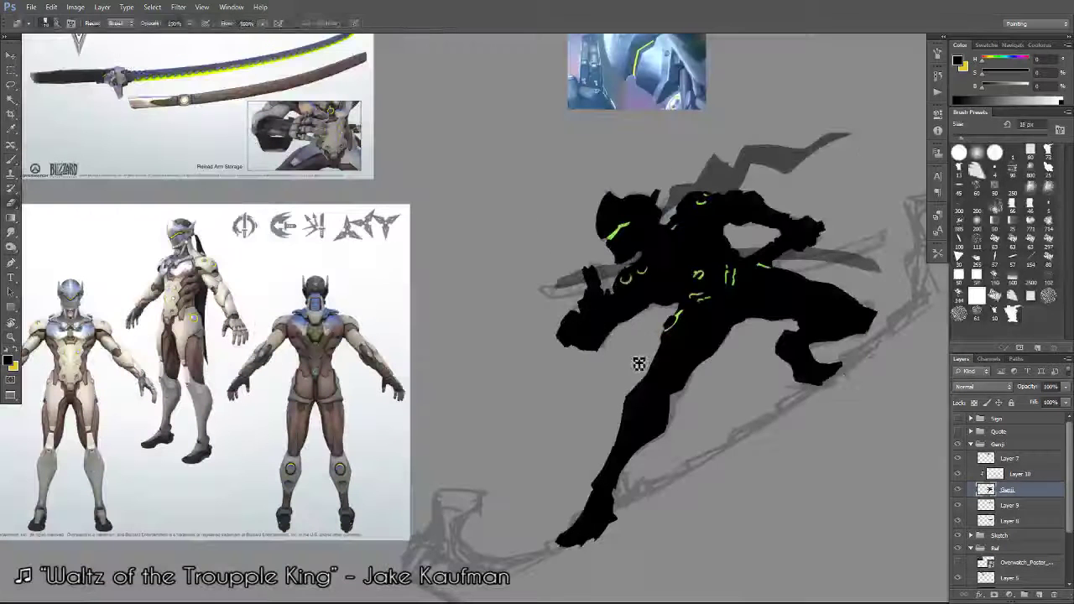
{"action": "key", "text": "b"}
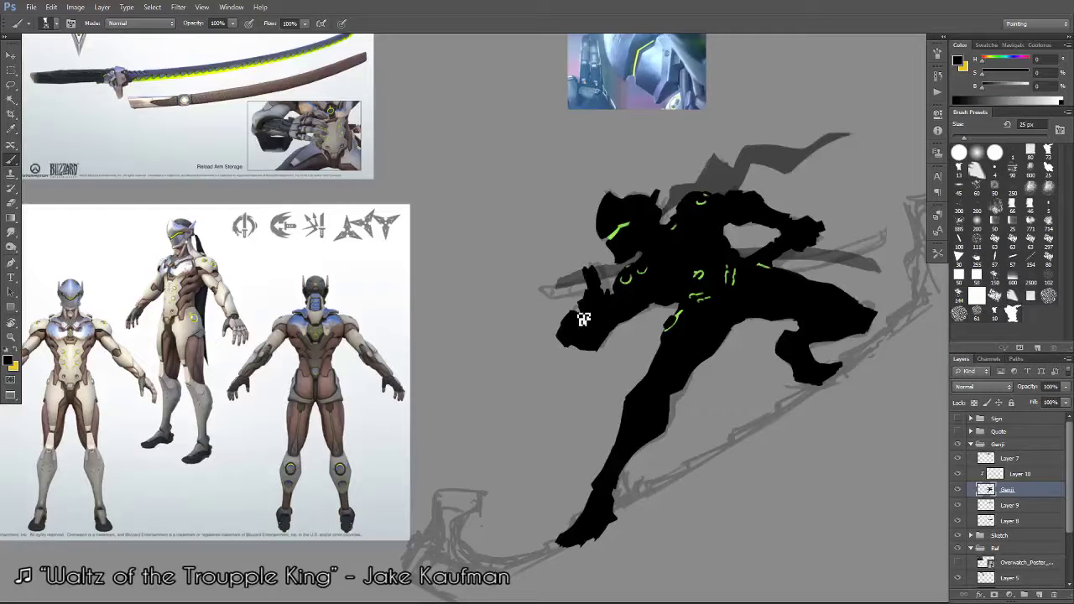
Paint the sword-gripping hand solid black, tidy around it, and zoom out to the whole document.
{"action": "left_click_drag", "start_coordinate": [599, 366], "coordinate": [627, 360]}
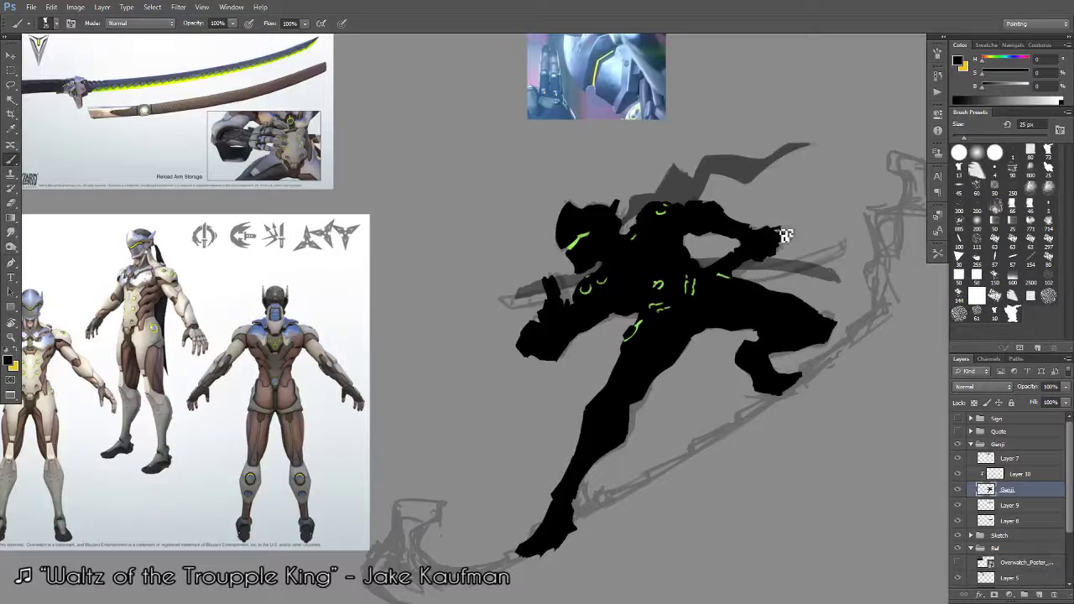
{"action": "left_click_drag", "start_coordinate": [784, 236], "coordinate": [777, 245]}
{"action": "key", "text": "e"}
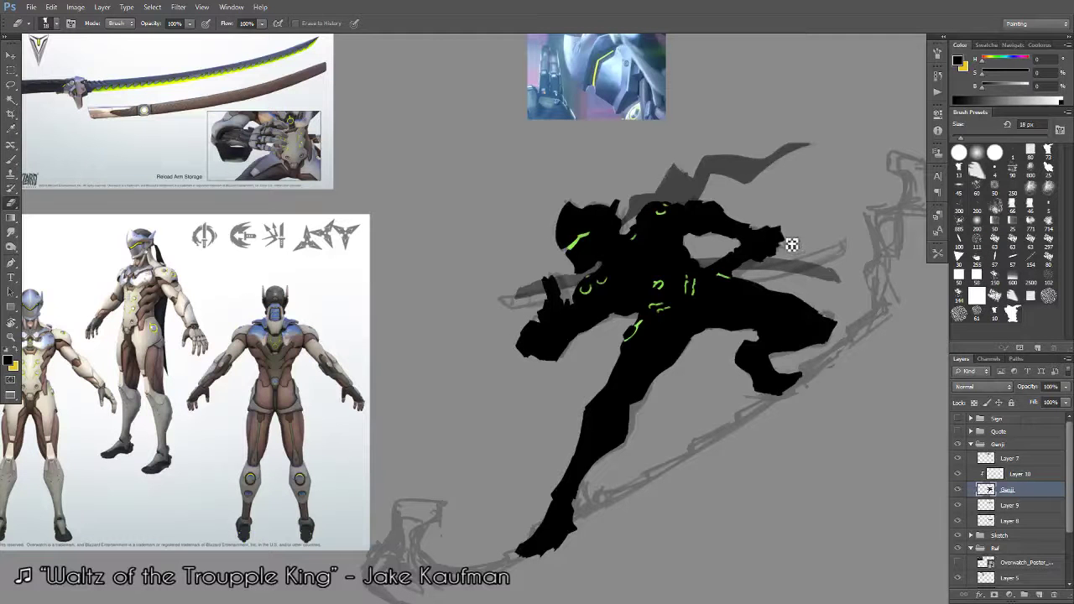
{"action": "key", "text": "b"}
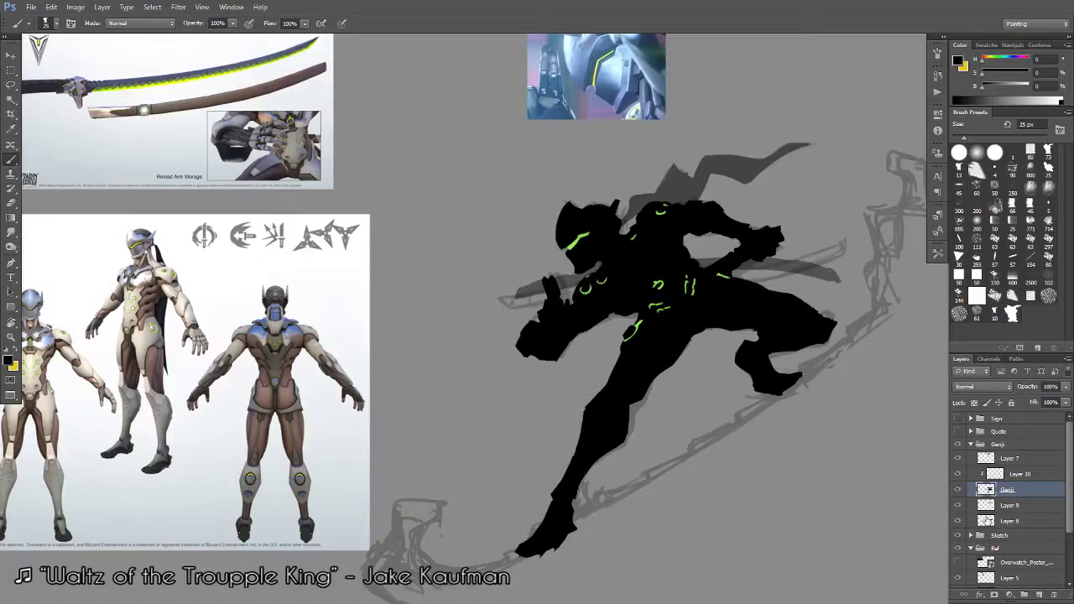
{"action": "key", "text": "ctrl+minus"}
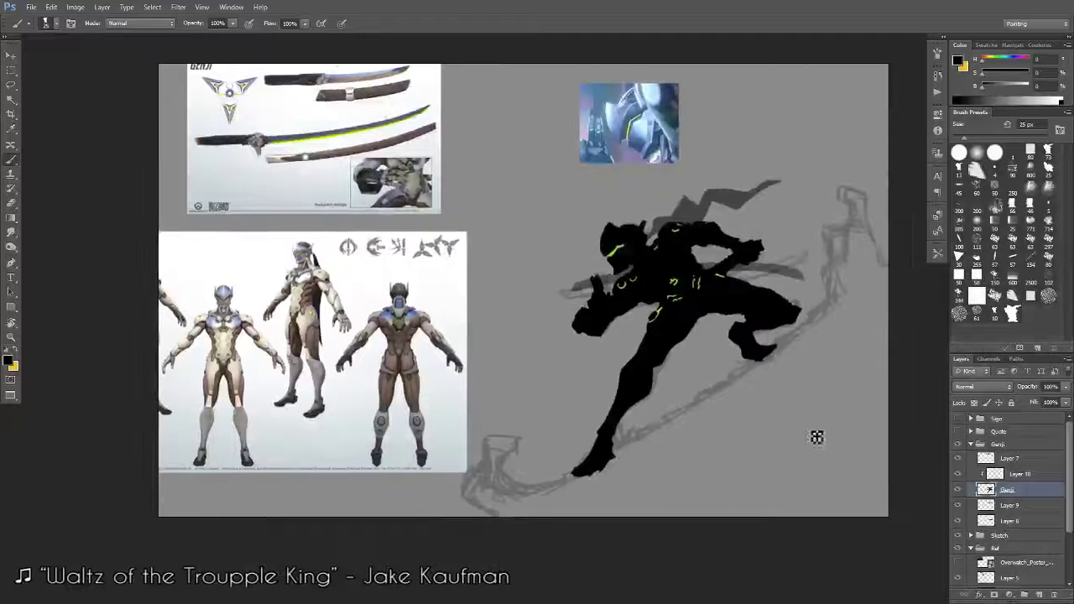
Lower the Sketch group's opacity so the sketch lines fade.
{"action": "left_click", "coordinate": [988, 536]}
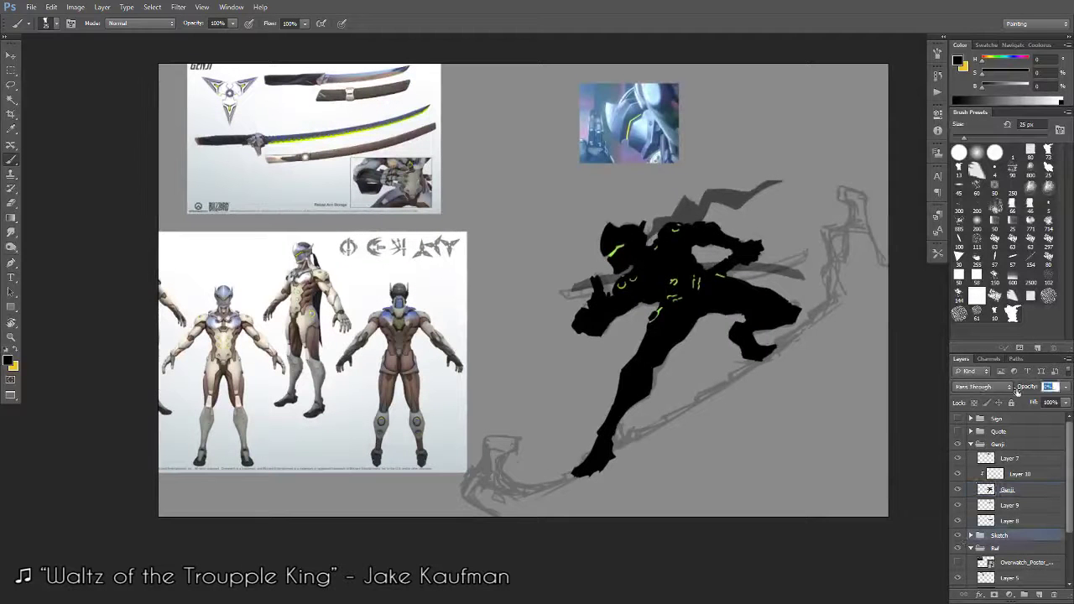
{"action": "left_click_drag", "start_coordinate": [1032, 390], "coordinate": [1014, 394]}
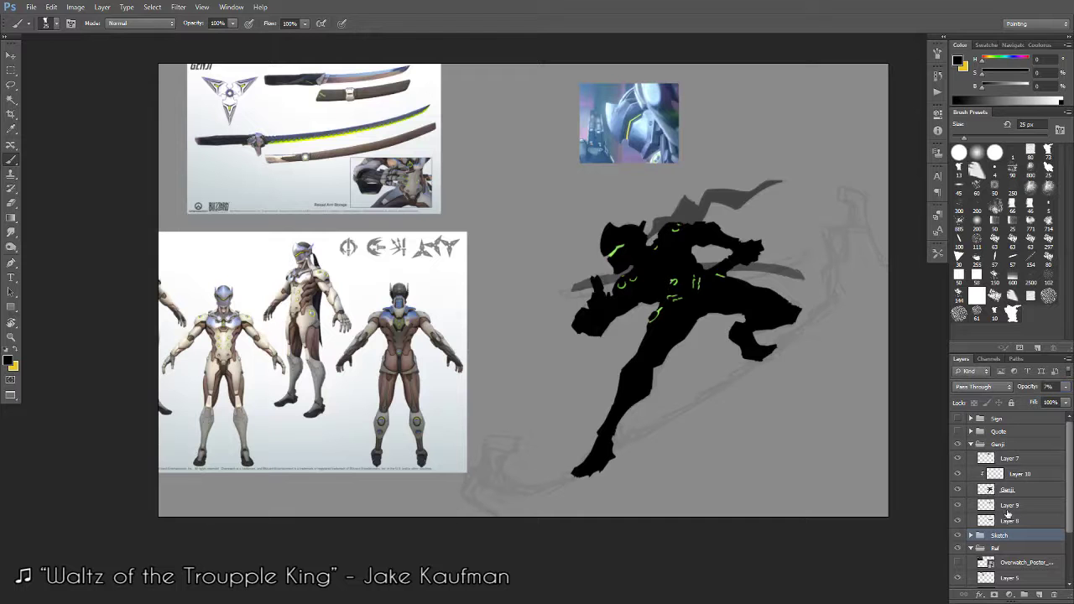
{"action": "left_click", "coordinate": [962, 517]}
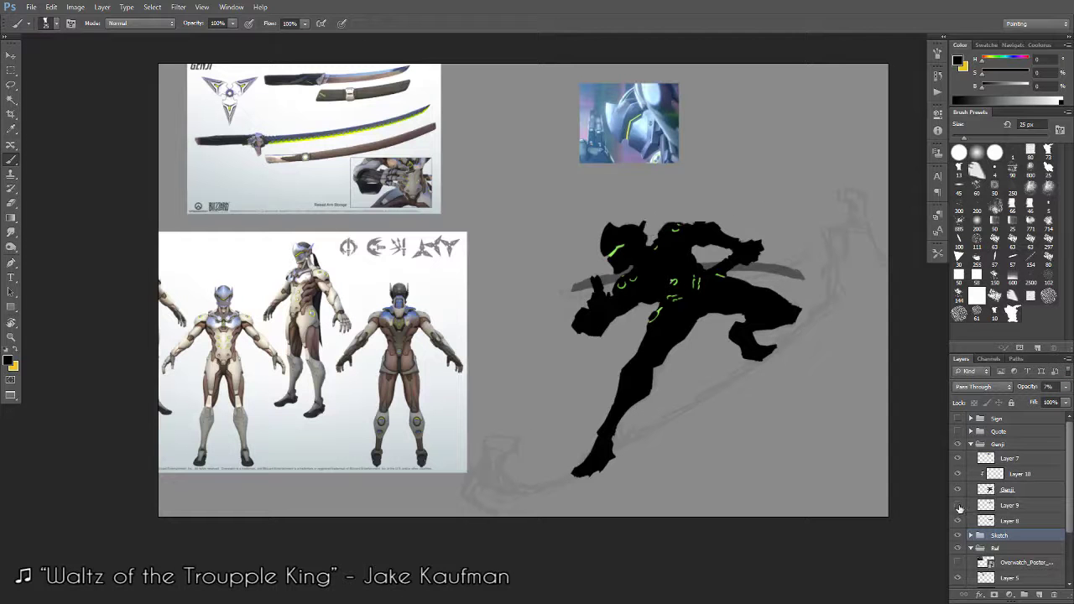
Rename Layer 8 to 'Saber'.
{"action": "double_click", "coordinate": [1011, 521]}
{"action": "type", "text": "Sa"}
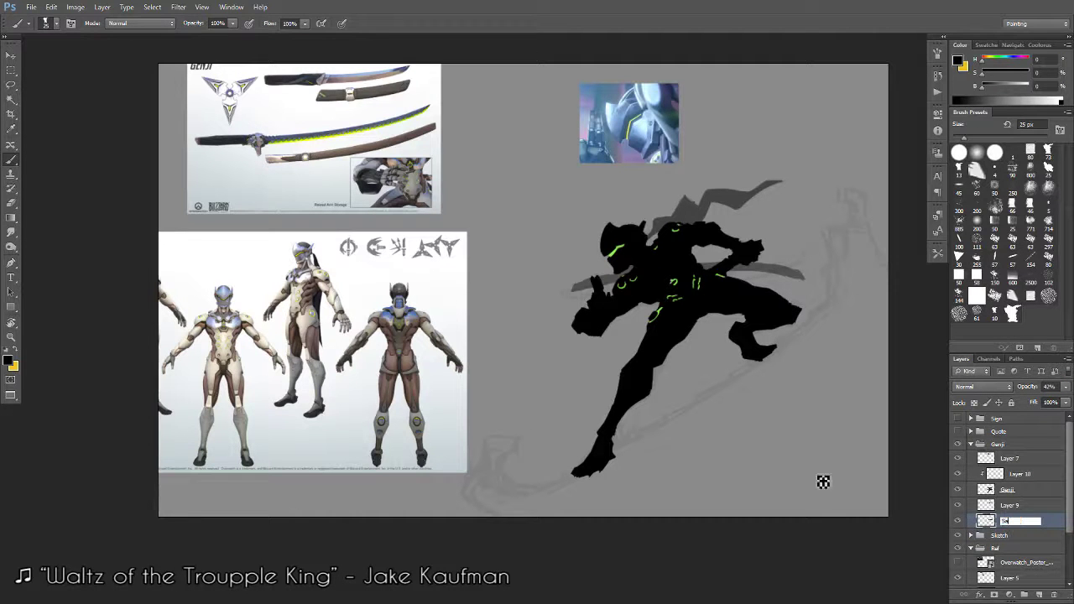
{"action": "type", "text": "ber"}
{"action": "key", "text": "Return"}
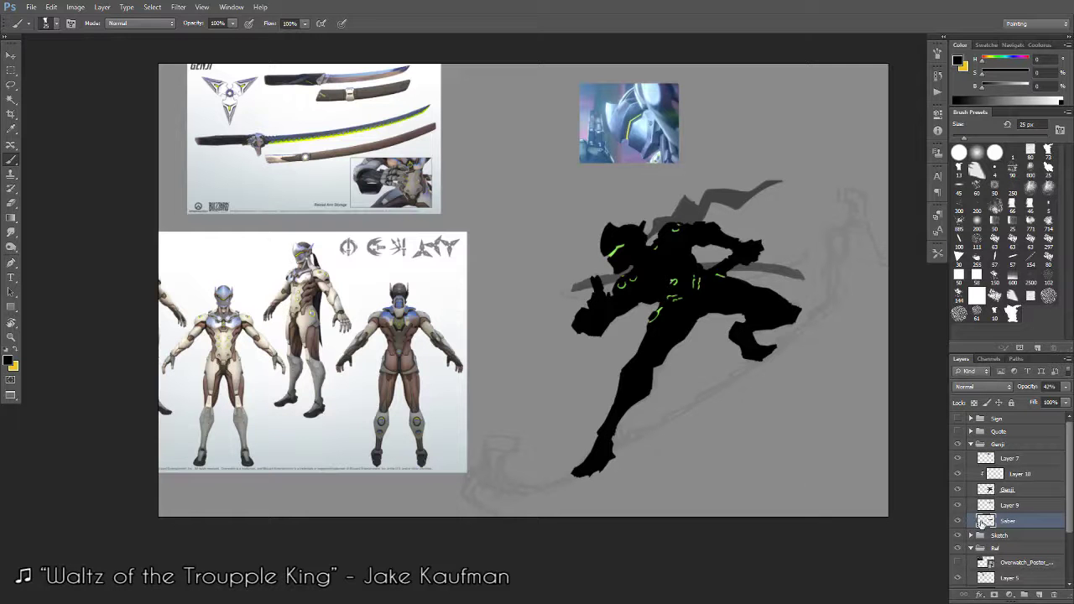
Rotate the saber about -2.8° and shift the grey slab into place.
{"action": "key", "text": "ctrl+t"}
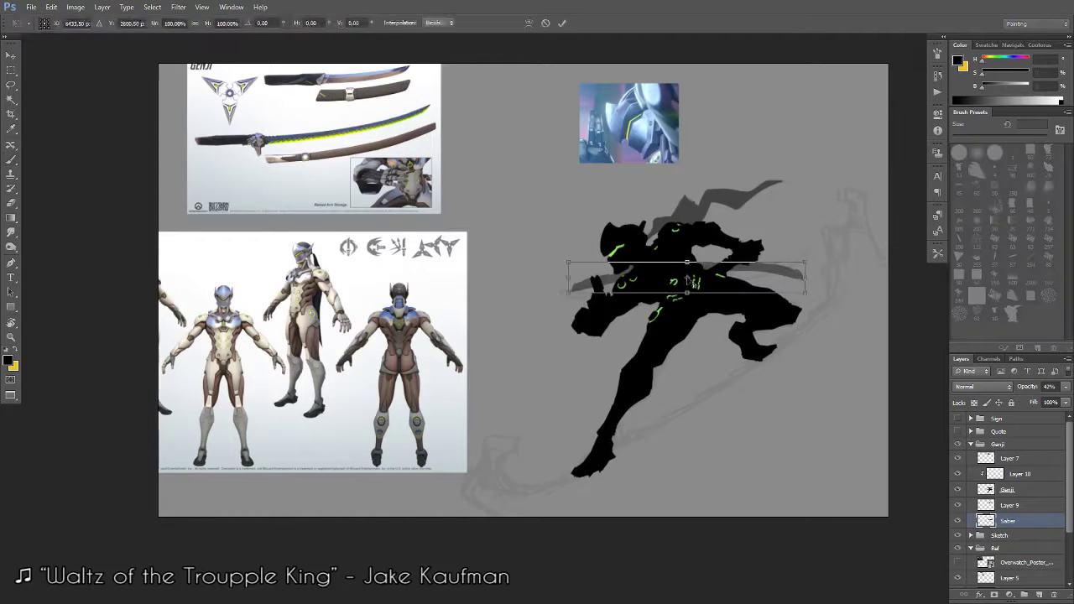
{"action": "left_click_drag", "start_coordinate": [696, 270], "coordinate": [703, 268]}
{"action": "left_click_drag", "start_coordinate": [817, 283], "coordinate": [824, 280]}
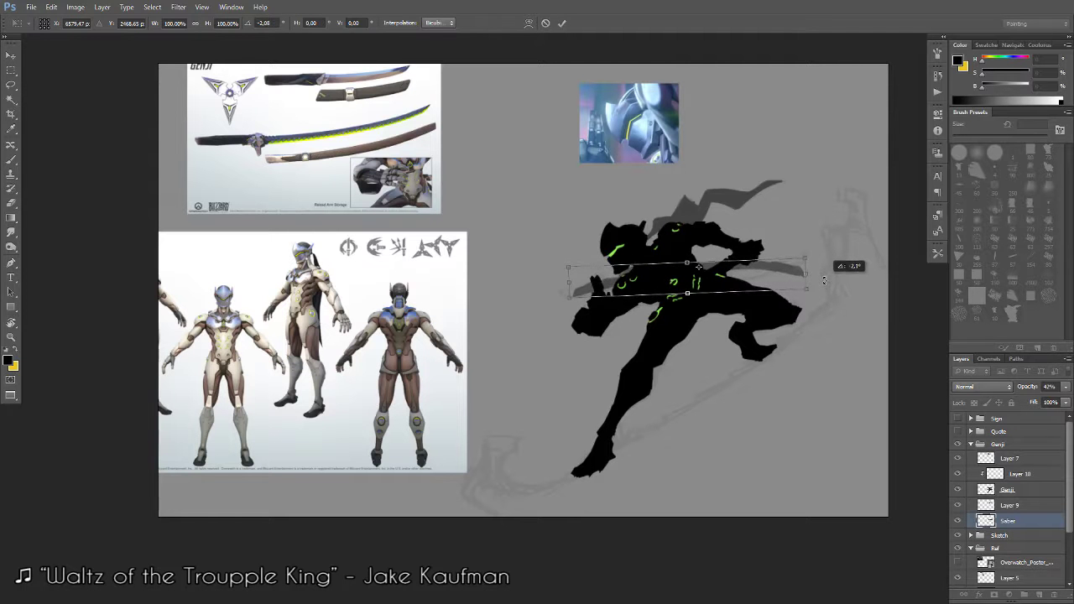
{"action": "key", "text": "Return"}
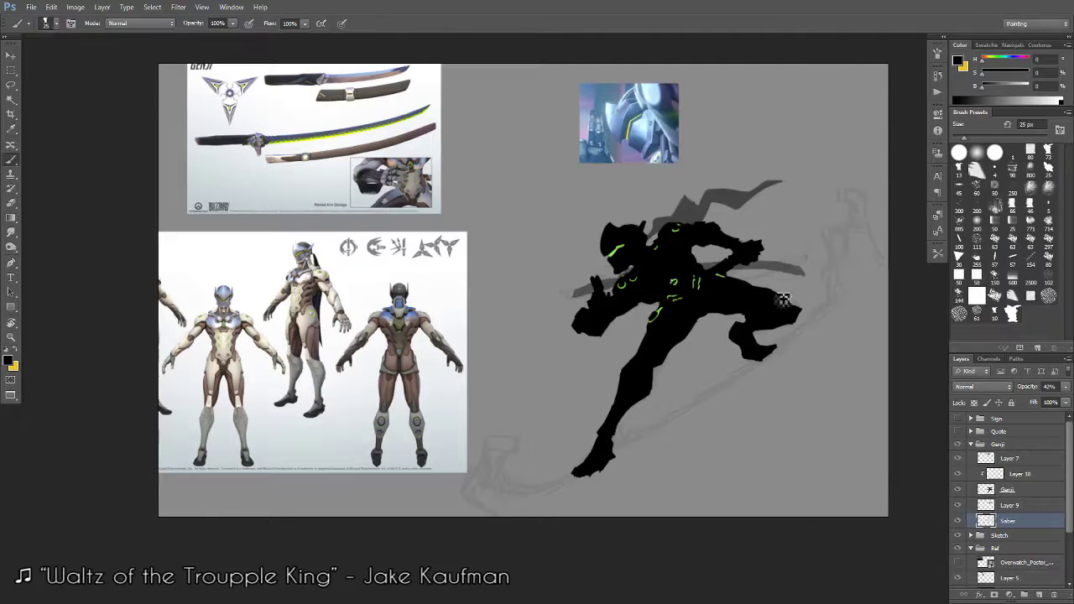
{"action": "left_click_drag", "start_coordinate": [795, 274], "coordinate": [793, 283]}
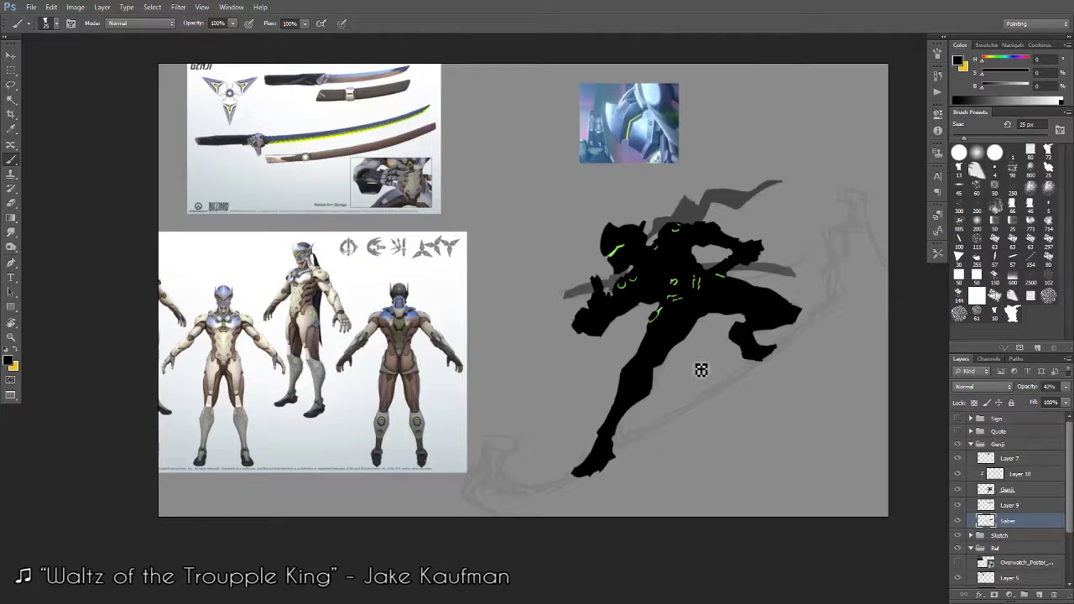
{"action": "mouse_move", "coordinate": [701, 370]}
{"action": "left_mouse_down"}
{"action": "mouse_move", "coordinate": [797, 270]}
{"action": "mouse_move", "coordinate": [775, 302]}
{"action": "mouse_move", "coordinate": [776, 324]}
{"action": "left_mouse_up"}
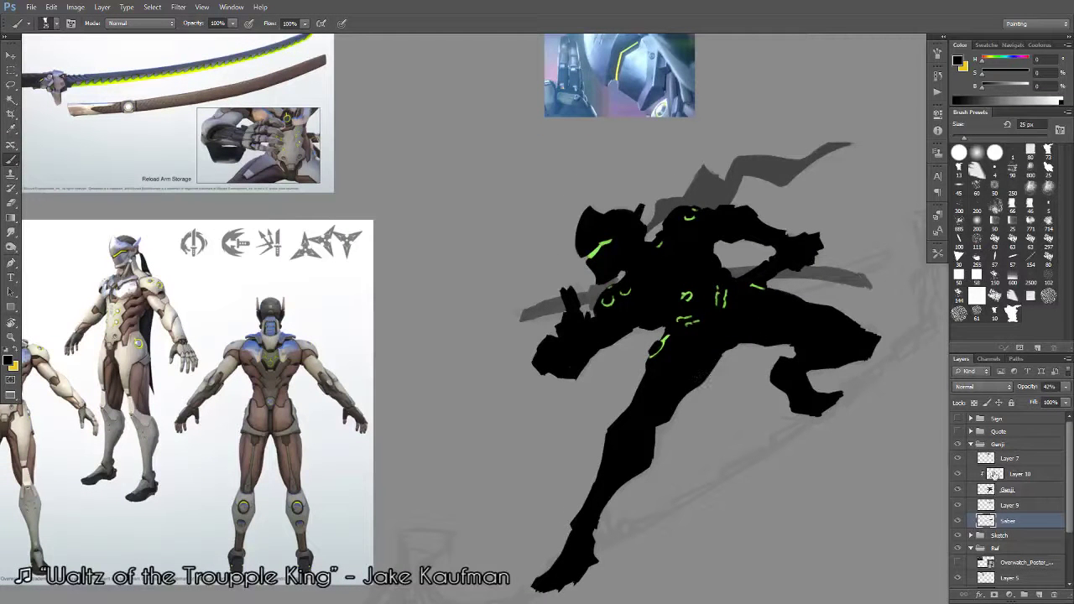
On Layer 10, lasso the torso's green glyph and scale it to about 107% by 161%.
{"action": "left_click", "coordinate": [1020, 474]}
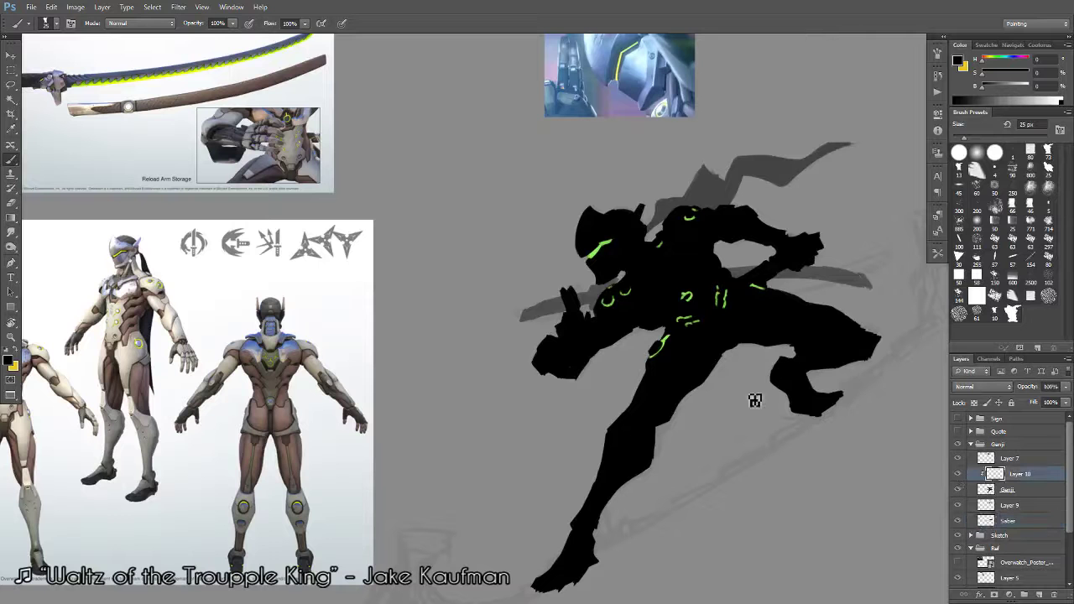
{"action": "key", "text": "l"}
{"action": "left_click_drag", "start_coordinate": [684, 280], "coordinate": [701, 296]}
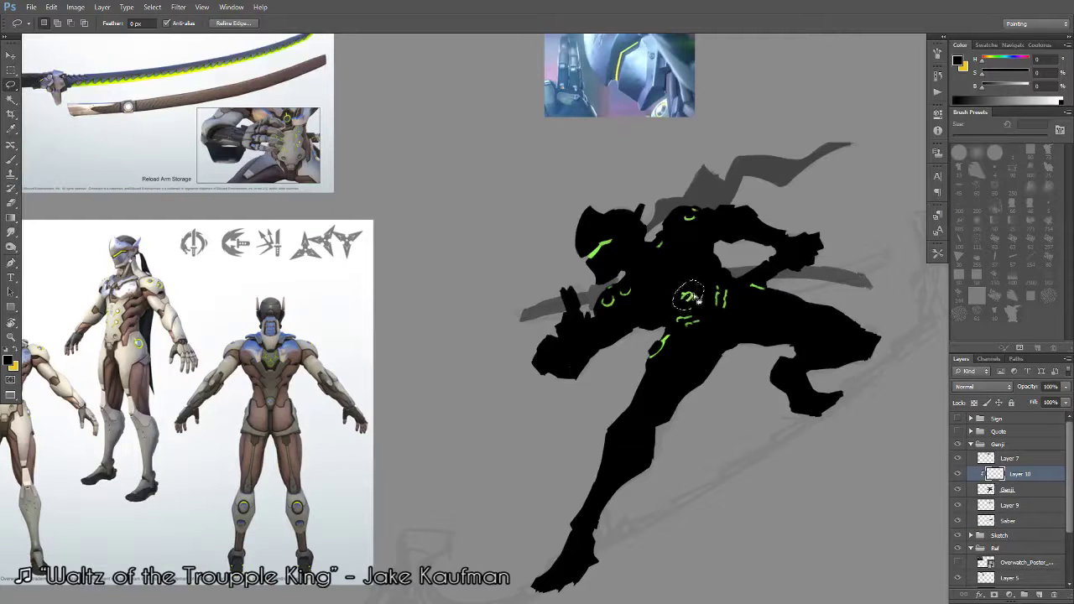
{"action": "key", "text": "z"}
{"action": "left_click_drag", "start_coordinate": [688, 320], "coordinate": [695, 330]}
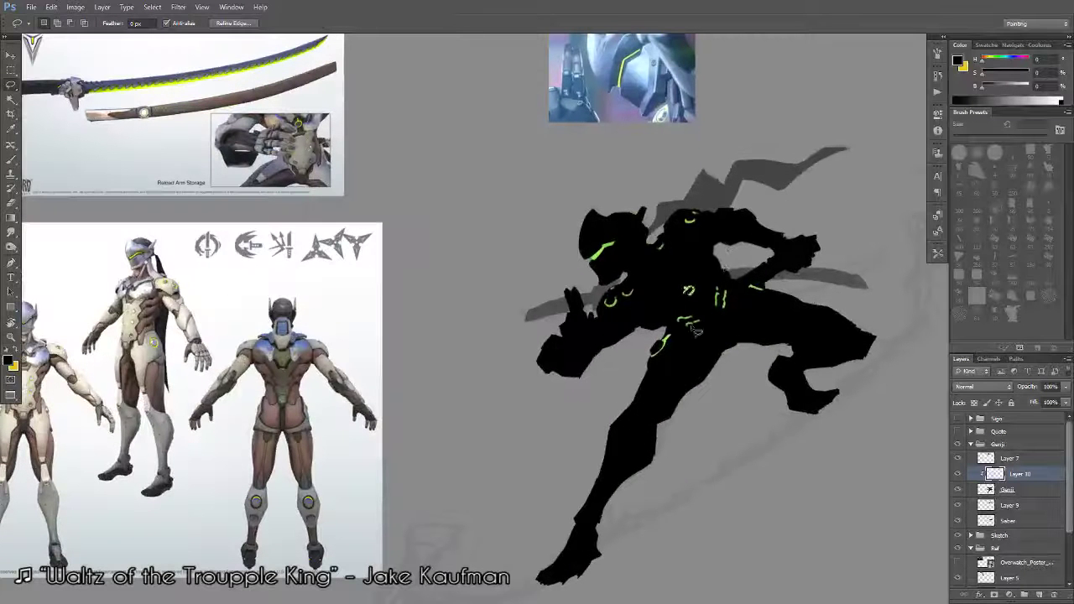
{"action": "key", "text": "ctrl+t"}
{"action": "mouse_move", "coordinate": [697, 284]}
{"action": "left_mouse_down"}
{"action": "mouse_move", "coordinate": [699, 274]}
{"action": "mouse_move", "coordinate": [688, 290]}
{"action": "left_mouse_up"}
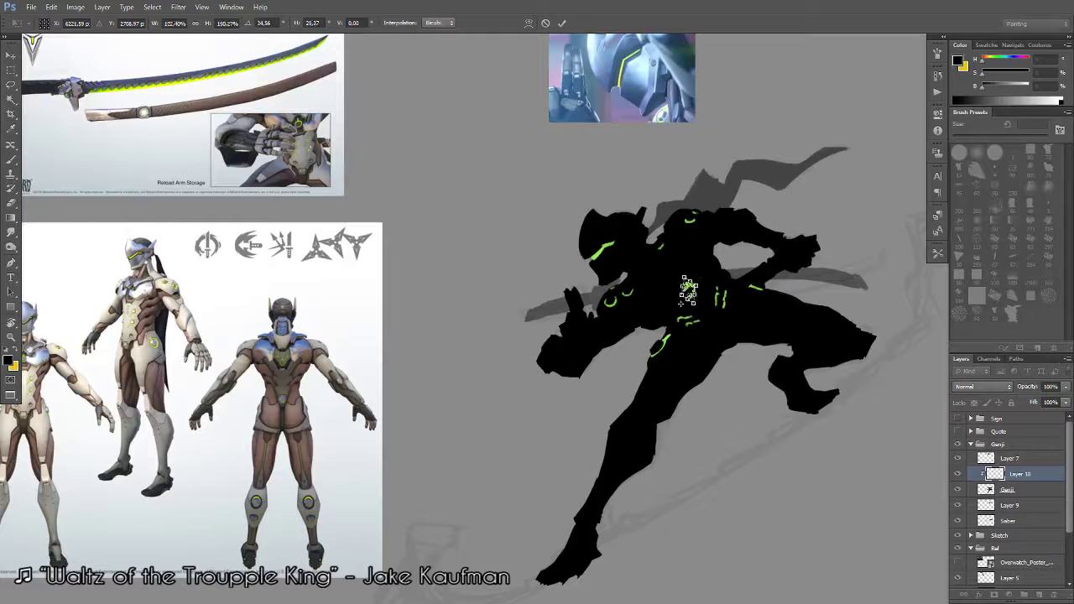
{"action": "key", "text": "Return"}
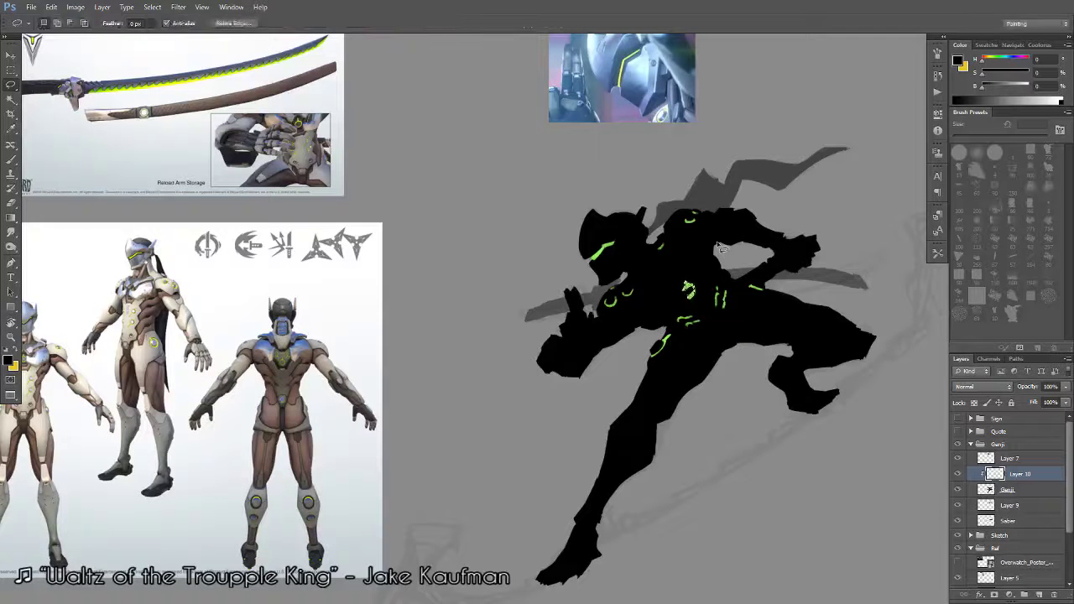
{"action": "key", "text": "z"}
{"action": "left_click_drag", "start_coordinate": [721, 247], "coordinate": [664, 300]}
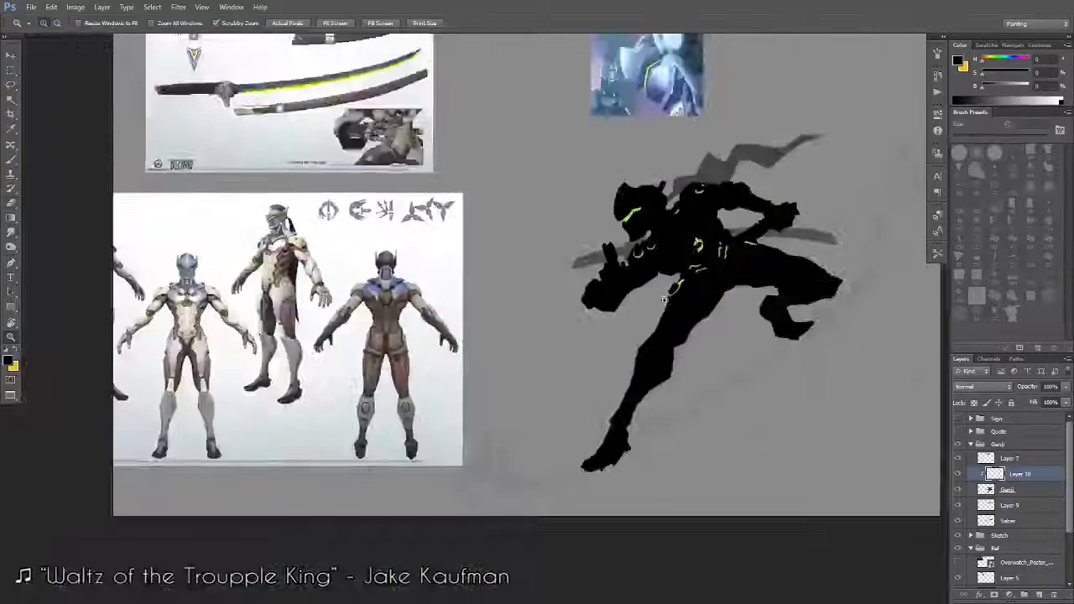
Zoom in on the torso and sample the lime green from the visor.
{"action": "left_click", "coordinate": [664, 300]}
{"action": "key", "text": "b"}
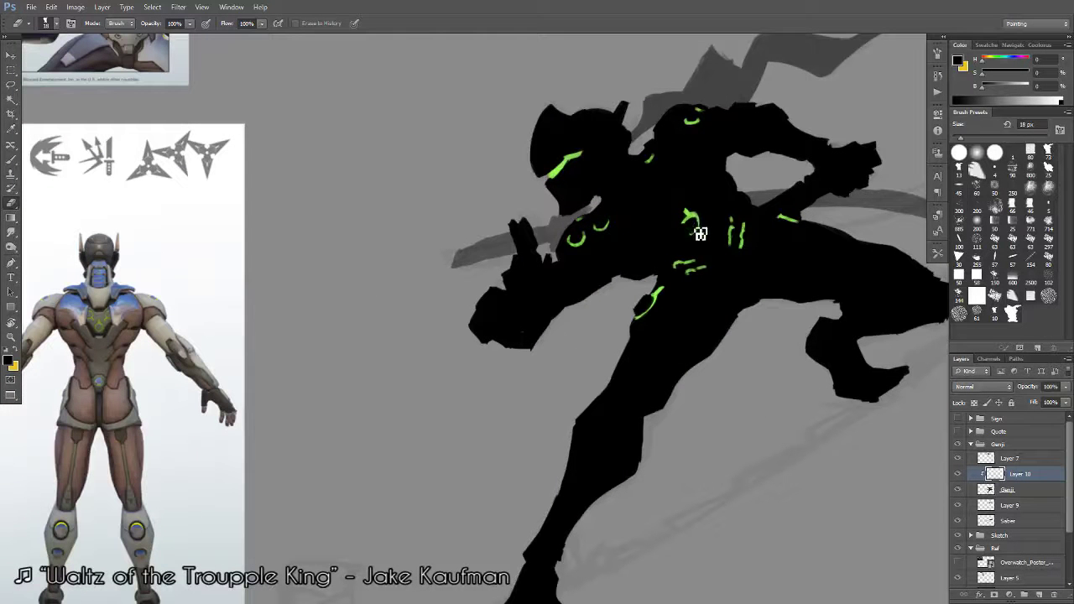
{"action": "key", "text": "b"}
{"action": "left_click", "coordinate": [558, 168], "text": "alt"}
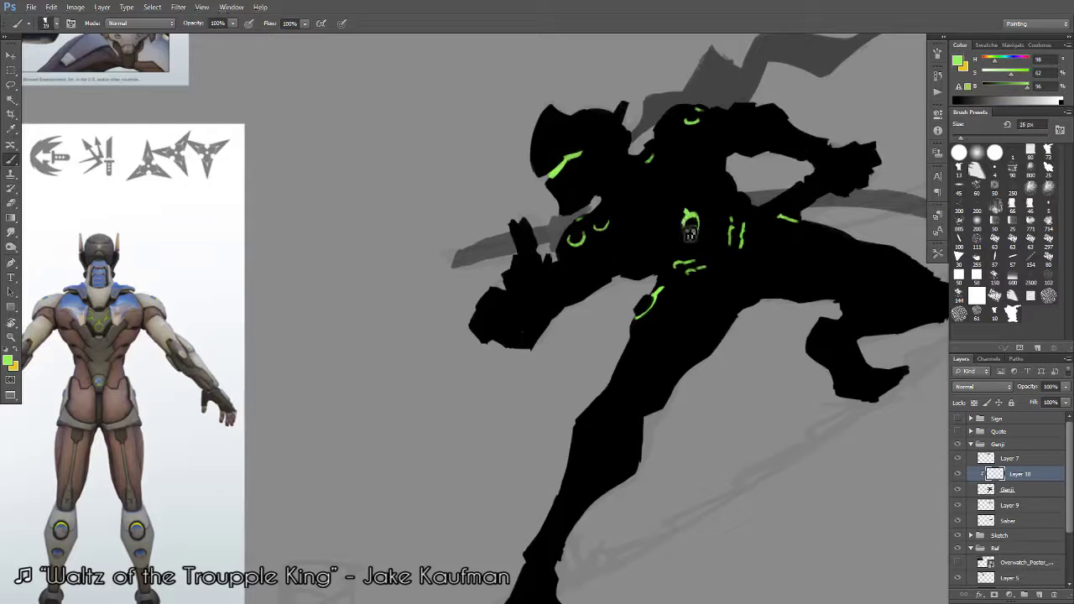
{"action": "scroll", "coordinate": [693, 220], "scroll_direction": "down", "scroll_amount": 1}
Clean up the green accents on the torso and belt, alternating Eraser and Brush.
{"action": "key", "text": "e"}
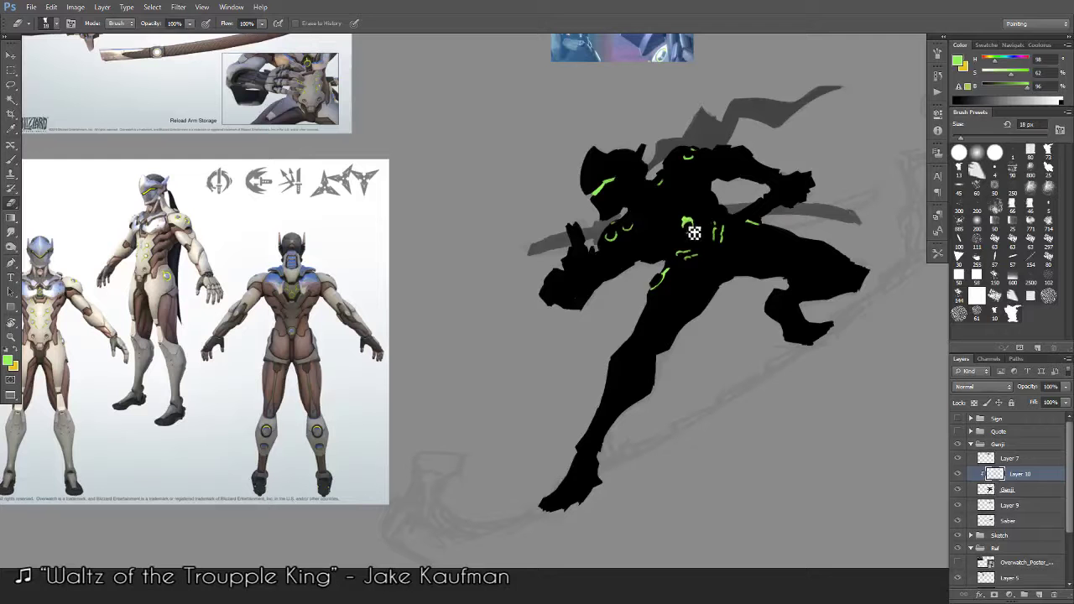
{"action": "key", "text": "b"}
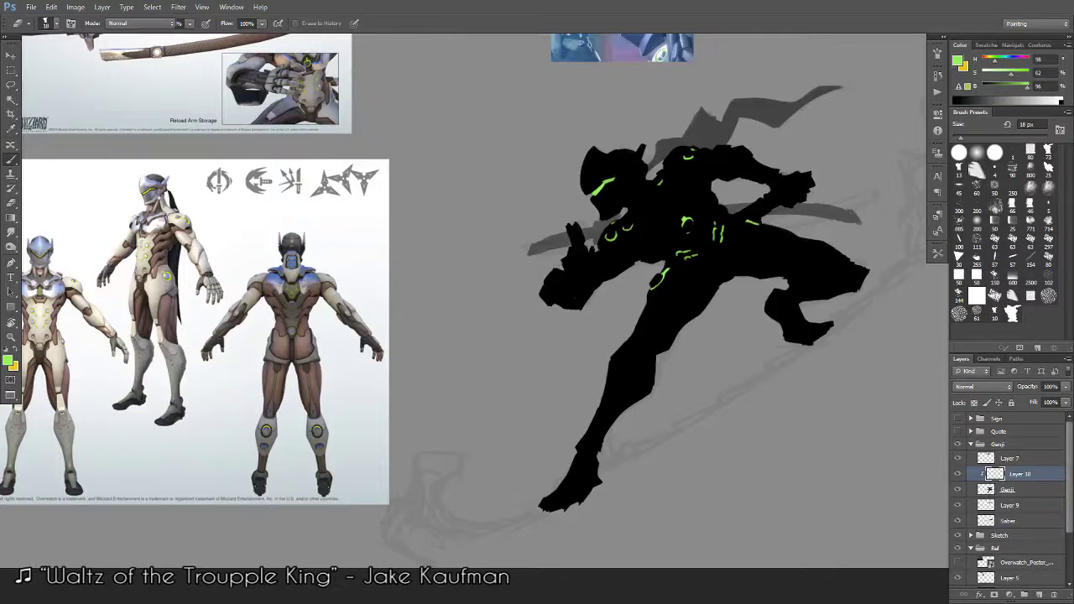
{"action": "scroll", "coordinate": [688, 252], "scroll_direction": "down", "scroll_amount": 2}
{"action": "scroll", "coordinate": [664, 323], "scroll_direction": "up", "scroll_amount": 1}
{"action": "scroll", "coordinate": [664, 323], "scroll_direction": "up", "scroll_amount": 1}
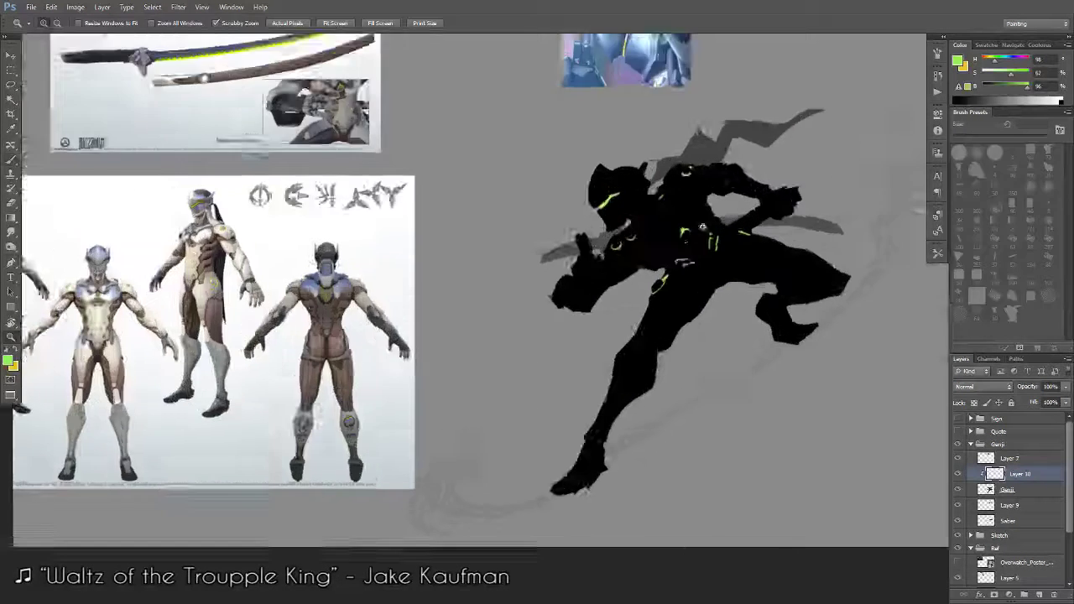
{"action": "scroll", "coordinate": [688, 243], "scroll_direction": "up", "scroll_amount": 1}
{"action": "key", "text": "e"}
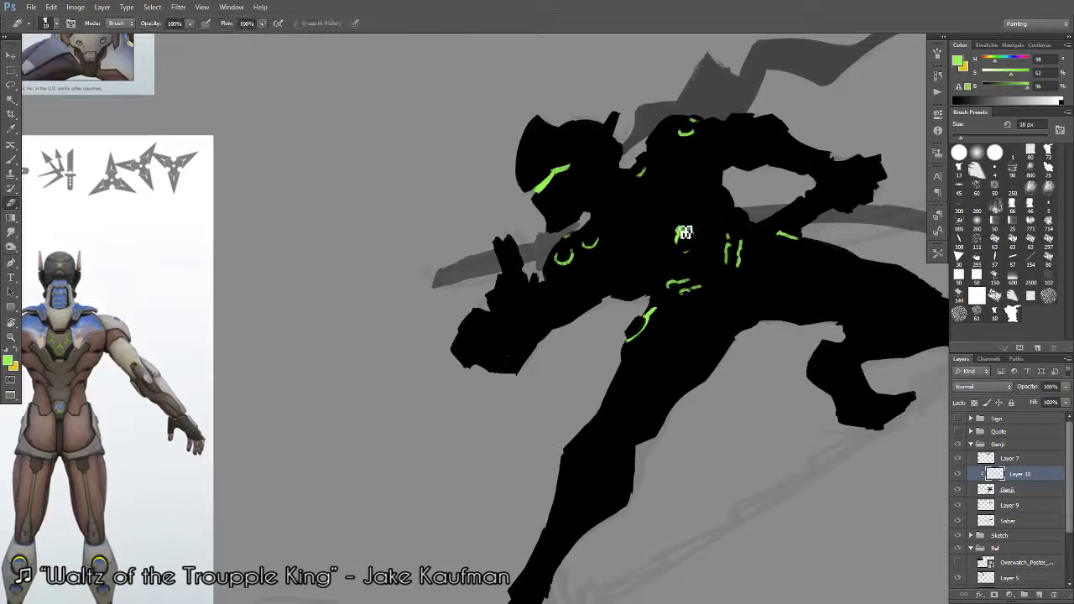
{"action": "key", "text": "b"}
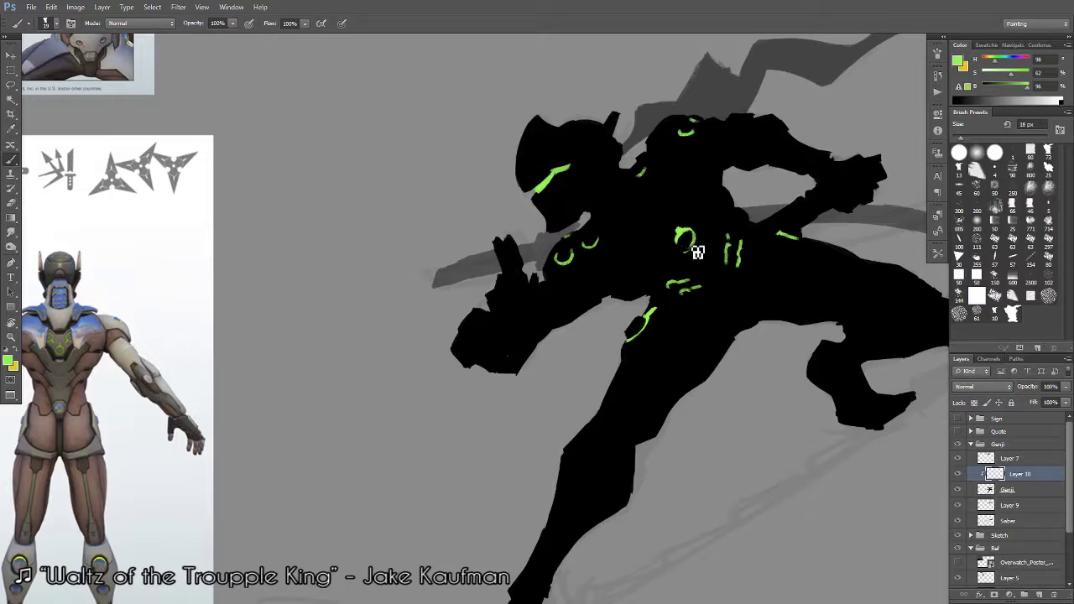
Check the figure at different zooms, then sample black and target the Genji silhouette layer.
{"action": "left_click", "coordinate": [698, 246], "text": "alt"}
{"action": "key", "text": "b"}
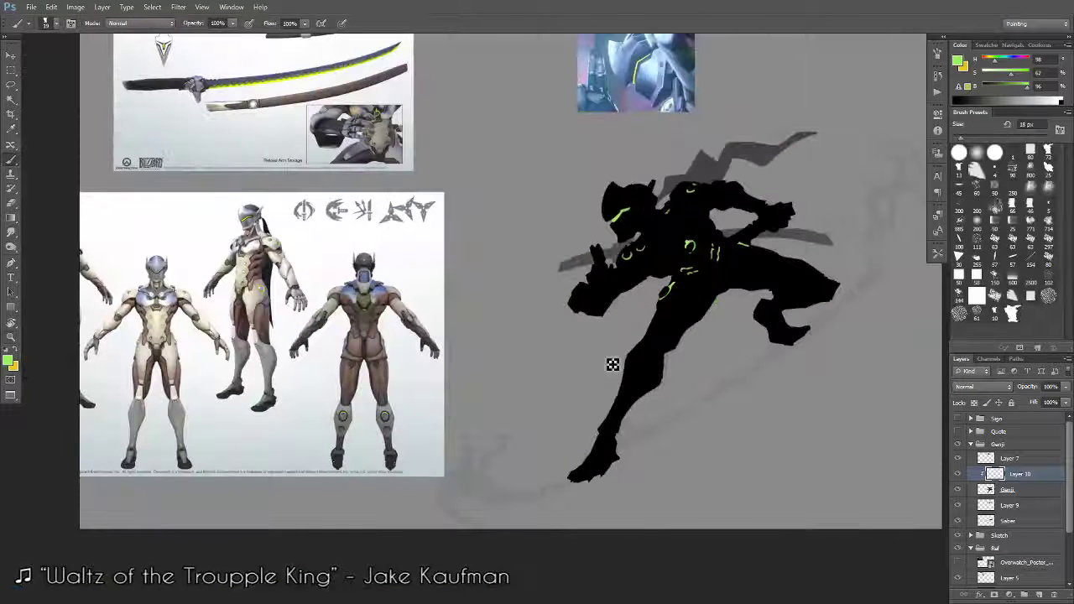
{"action": "left_click", "coordinate": [718, 277]}
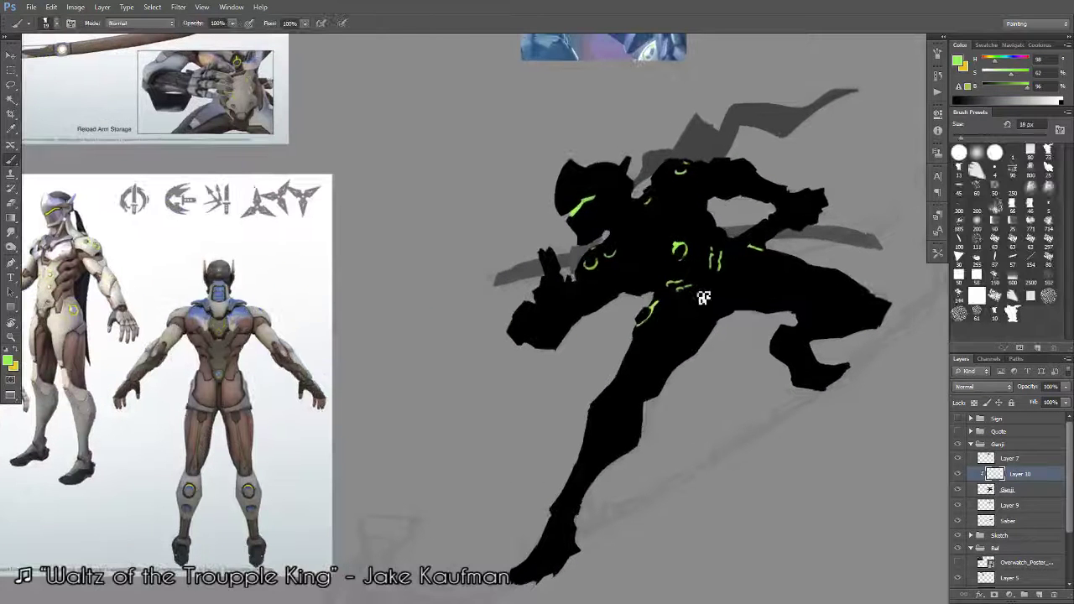
{"action": "key", "text": "b"}
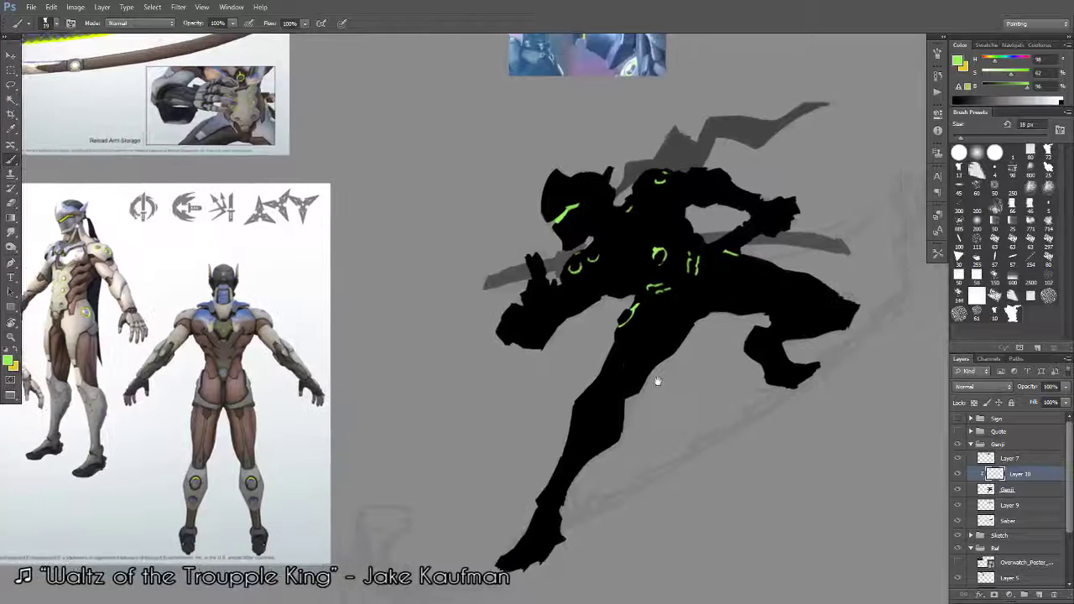
{"action": "left_click", "coordinate": [995, 489]}
{"action": "left_click", "coordinate": [674, 212], "text": "alt"}
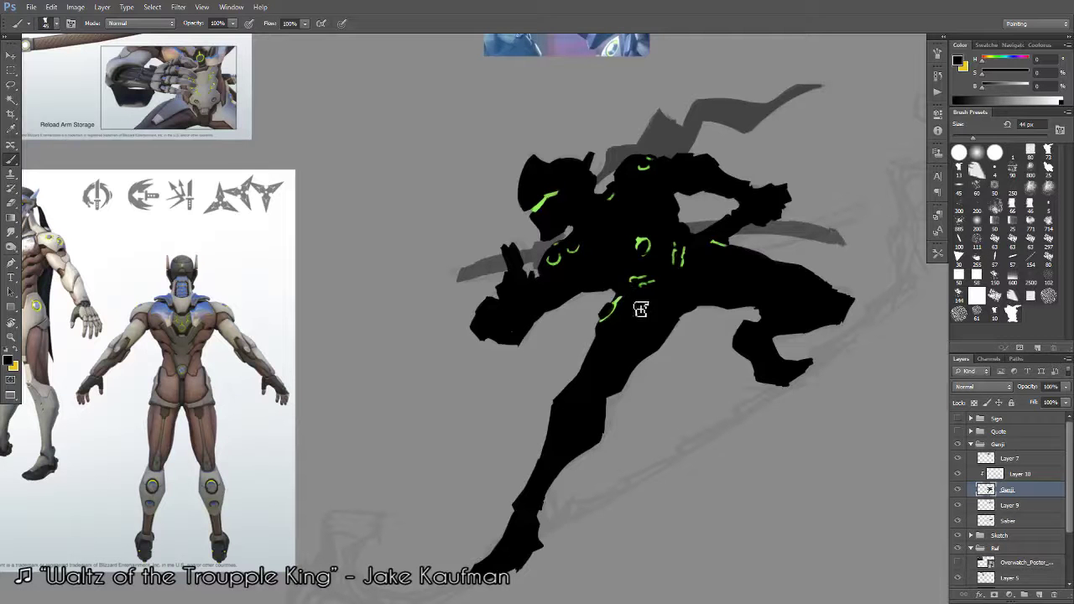
Erase along the silhouette's outer edge around the raised back leg with a 34 px eraser.
{"action": "left_click_drag", "start_coordinate": [641, 309], "coordinate": [621, 309]}
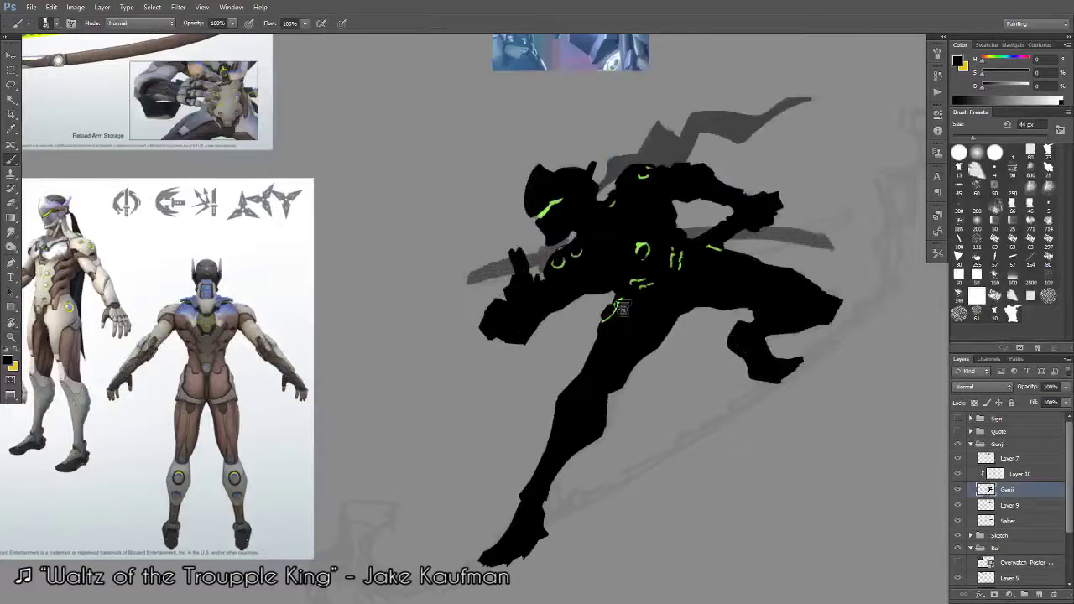
{"action": "scroll", "coordinate": [621, 308], "scroll_direction": "down", "scroll_amount": 2}
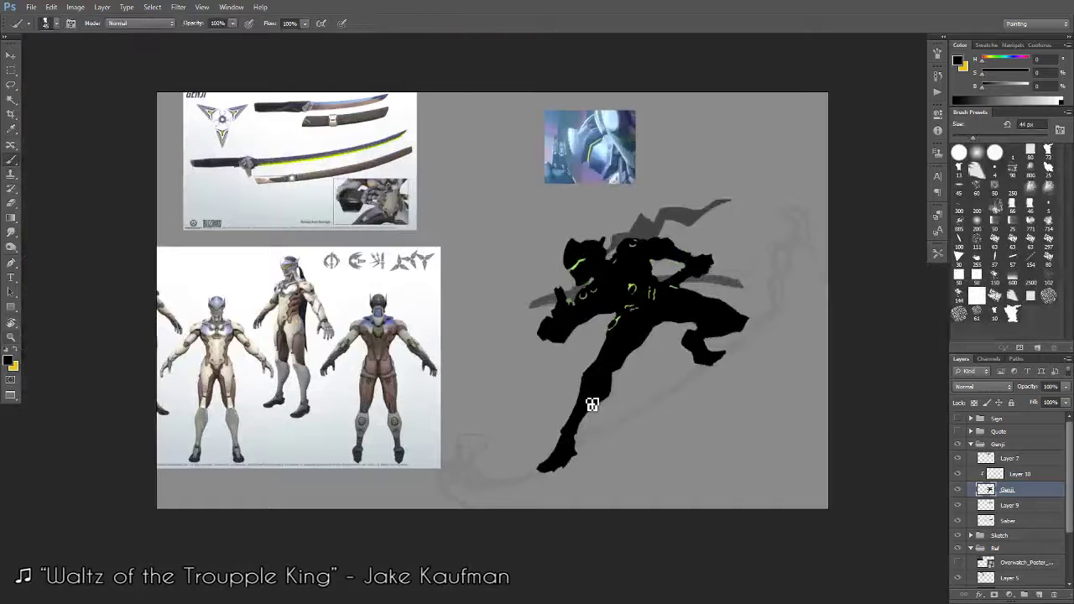
{"action": "scroll", "coordinate": [663, 369], "scroll_direction": "up", "scroll_amount": 3}
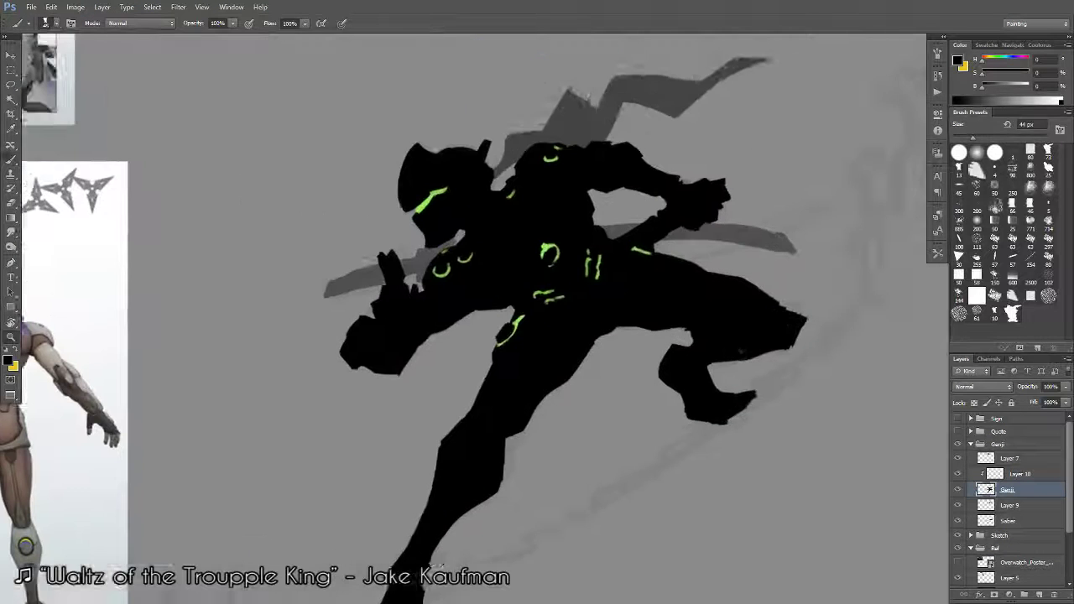
{"action": "key", "text": "e"}
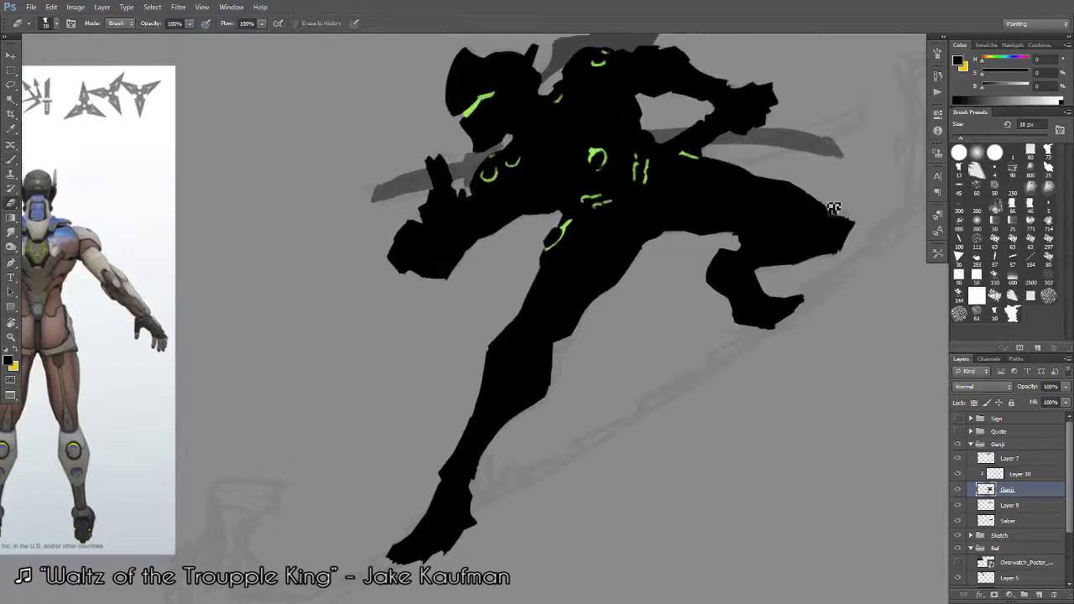
{"action": "key", "text": "bracketright"}
{"action": "key", "text": "bracketright"}
{"action": "key", "text": "b"}
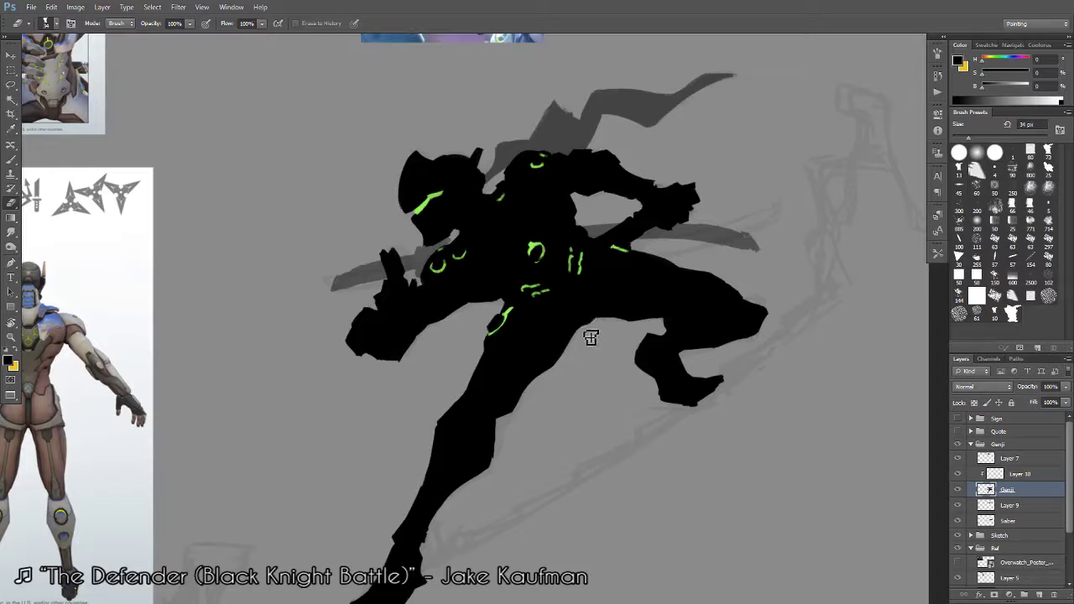
{"action": "key", "text": "b"}
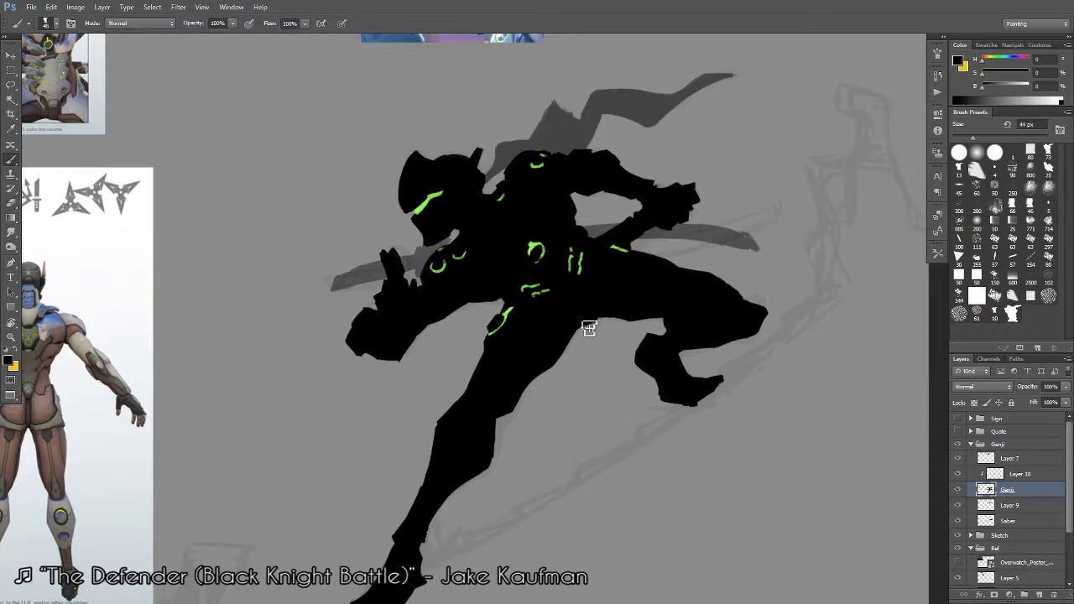
{"action": "scroll", "coordinate": [594, 323], "scroll_direction": "down", "scroll_amount": 5}
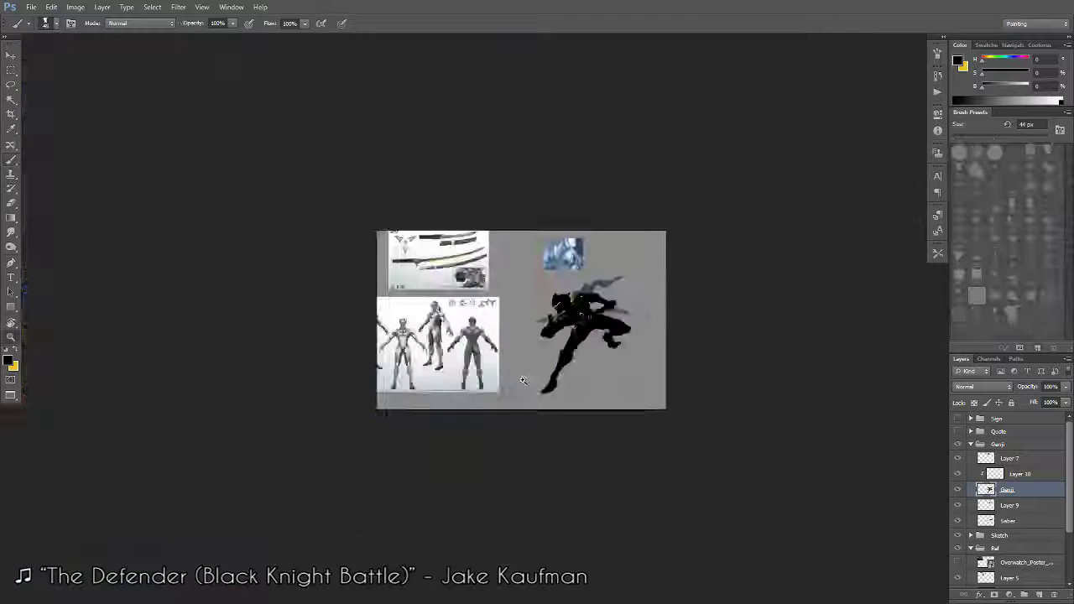
{"action": "scroll", "coordinate": [621, 353], "scroll_direction": "up", "scroll_amount": 3}
{"action": "left_click_drag", "start_coordinate": [634, 362], "coordinate": [732, 313]}
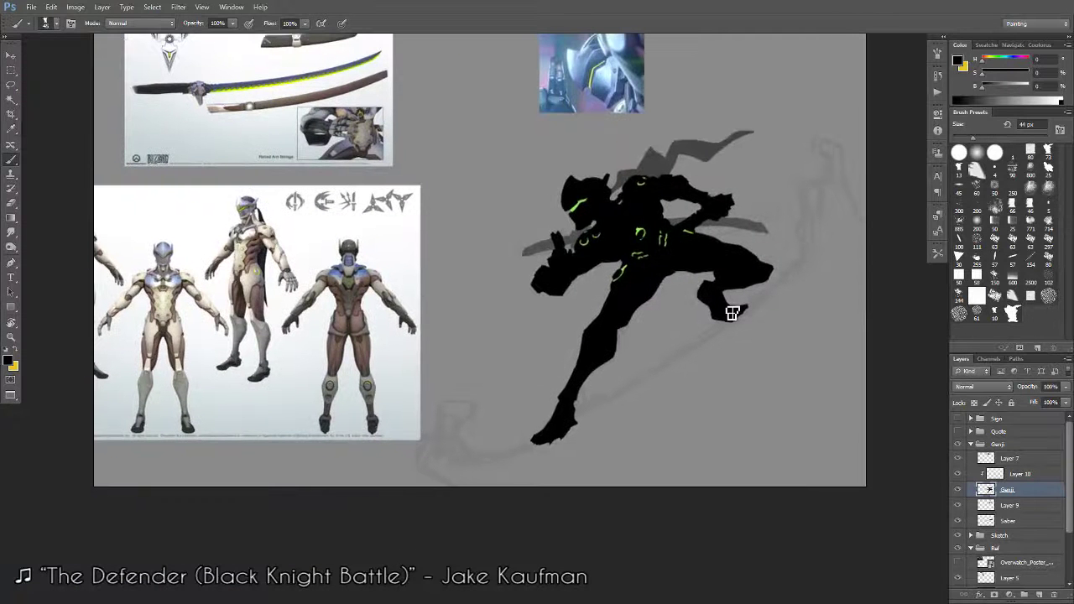
{"action": "scroll", "coordinate": [732, 313], "scroll_direction": "up", "scroll_amount": 2}
{"action": "scroll", "coordinate": [768, 312], "scroll_direction": "up", "scroll_amount": 2}
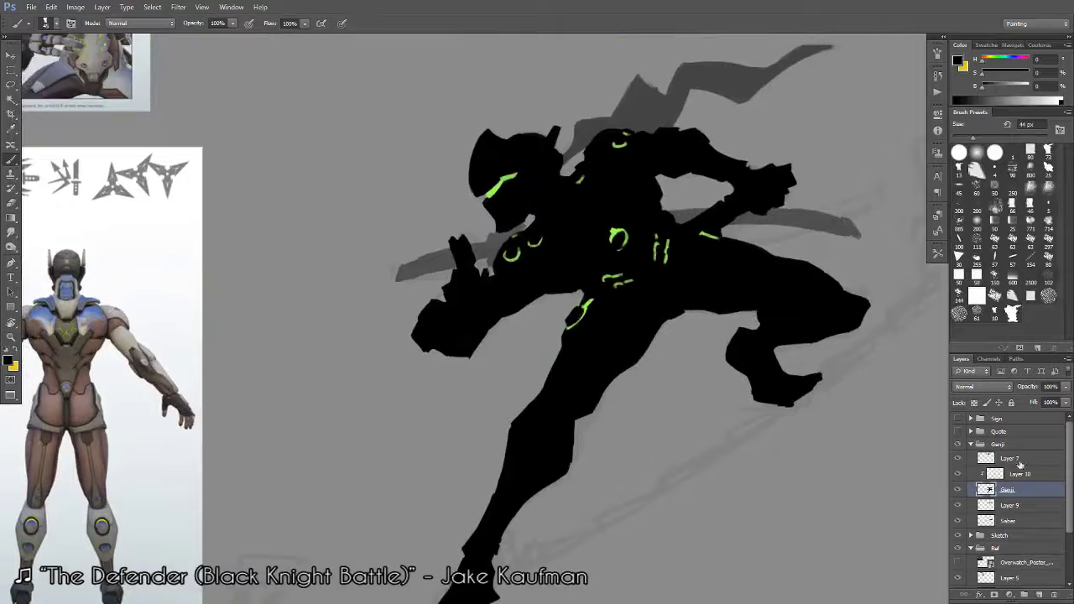
On Layer 10, erase the green belt and hip marks, then resample green with a 26 px brush.
{"action": "left_click", "coordinate": [988, 476]}
{"action": "key", "text": "e"}
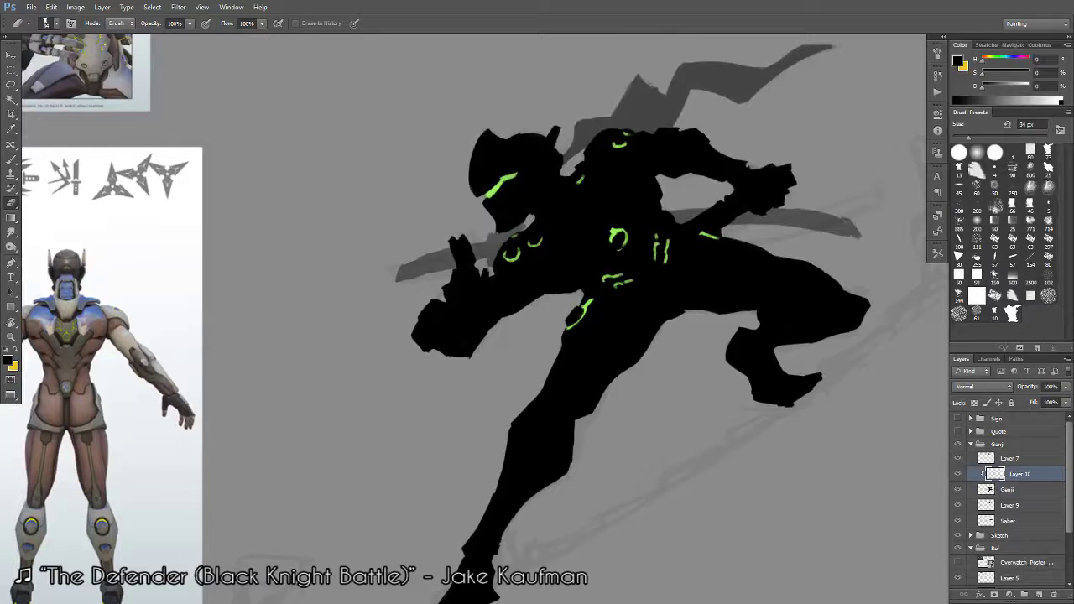
{"action": "left_click_drag", "start_coordinate": [621, 281], "coordinate": [606, 286]}
{"action": "left_click_drag", "start_coordinate": [661, 242], "coordinate": [670, 271]}
{"action": "key", "text": "b"}
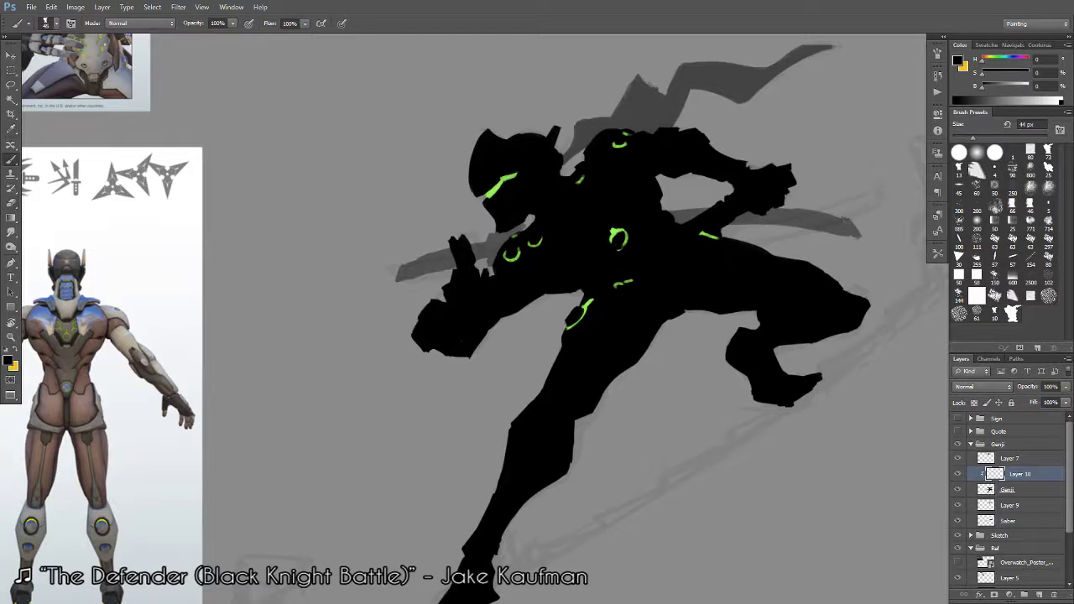
{"action": "left_click", "coordinate": [621, 284], "text": "alt"}
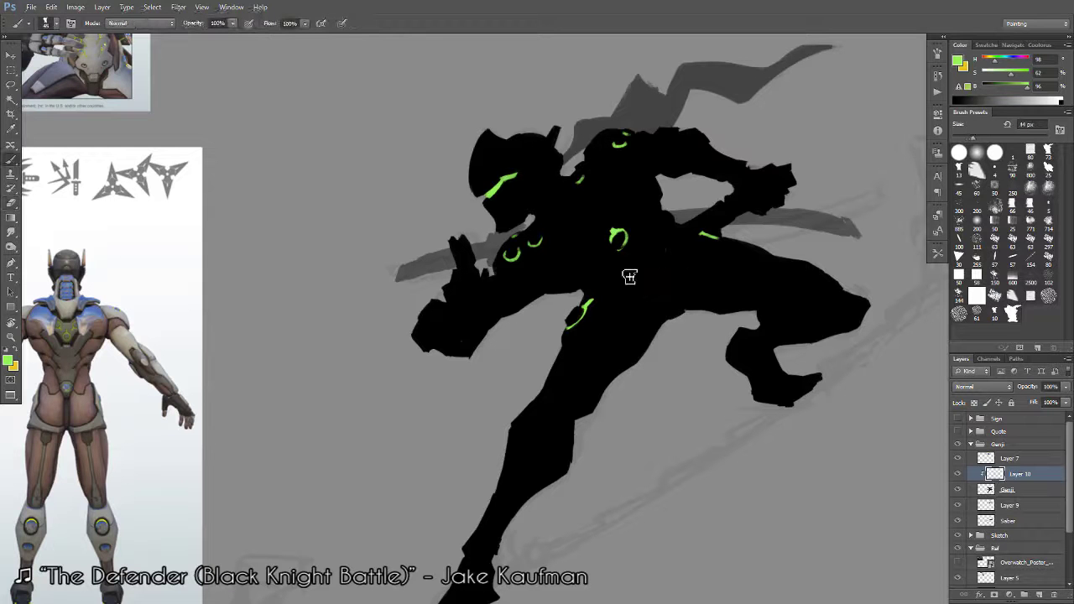
{"action": "left_click_drag", "start_coordinate": [624, 290], "coordinate": [621, 287]}
Repeatedly view the whole composition from afar to judge the accents.
{"action": "key", "text": "h"}
{"action": "left_click", "coordinate": [641, 291]}
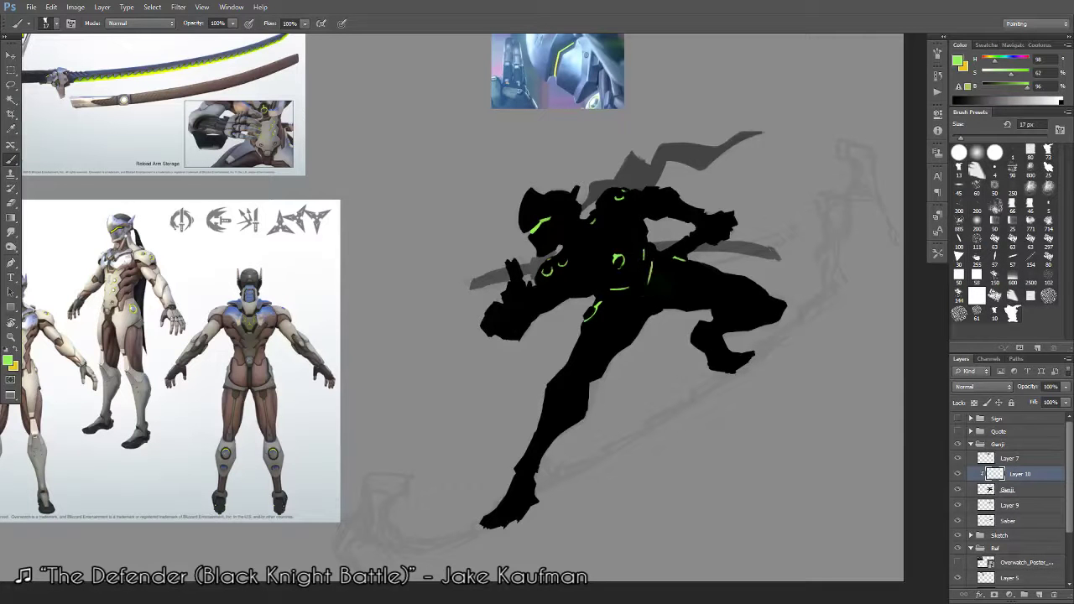
{"action": "key", "text": "h"}
{"action": "left_click", "coordinate": [644, 300]}
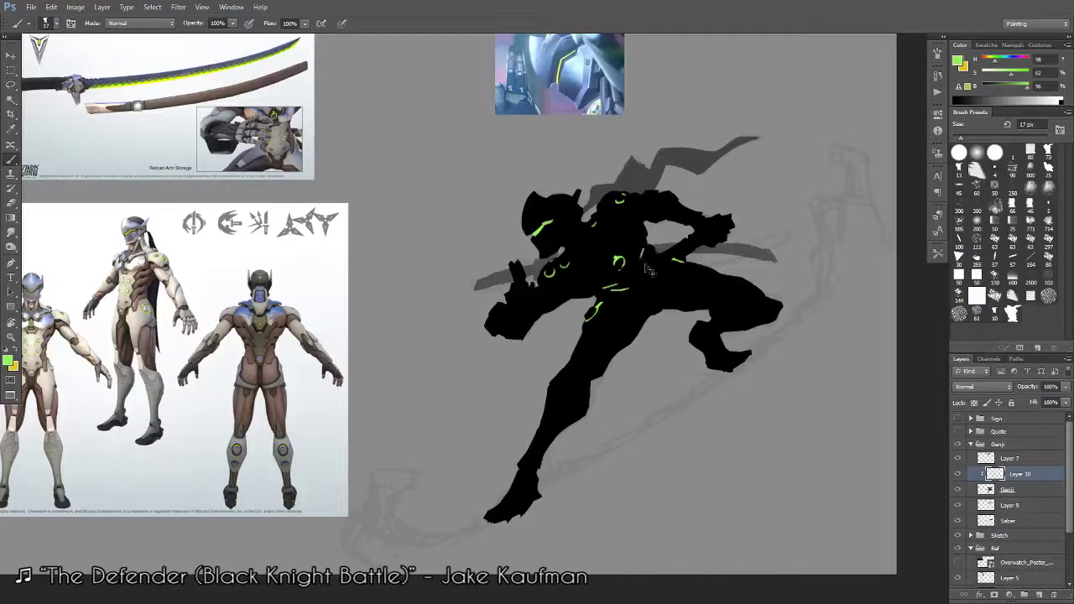
{"action": "key", "text": "h"}
{"action": "left_click", "coordinate": [650, 281]}
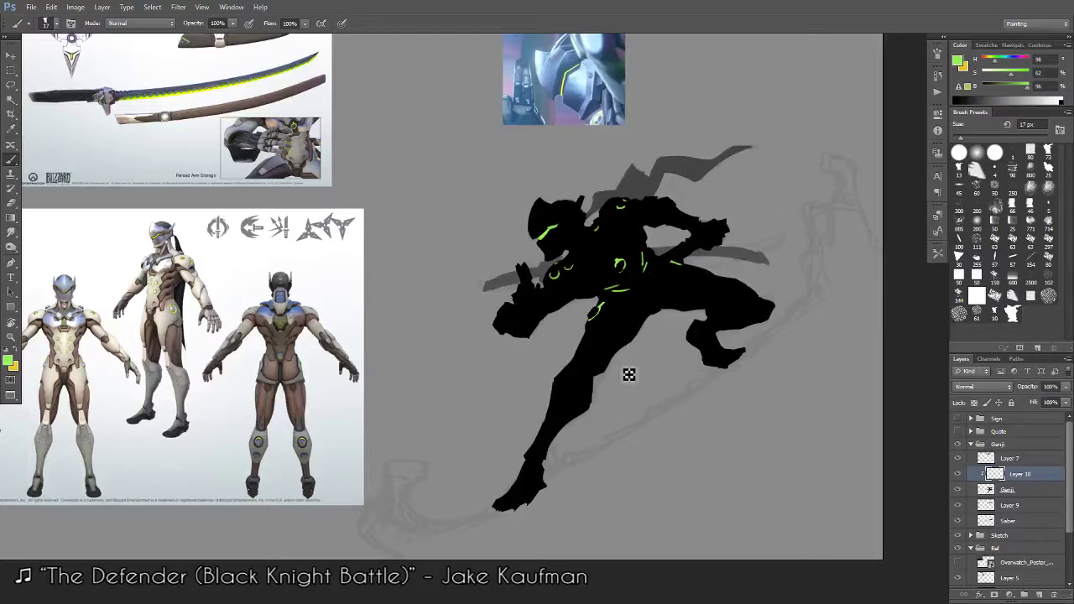
Break the vertical green stroke into two segments with a 22 px eraser.
{"action": "key", "text": "e"}
{"action": "scroll", "coordinate": [643, 263], "scroll_direction": "up", "scroll_amount": 3}
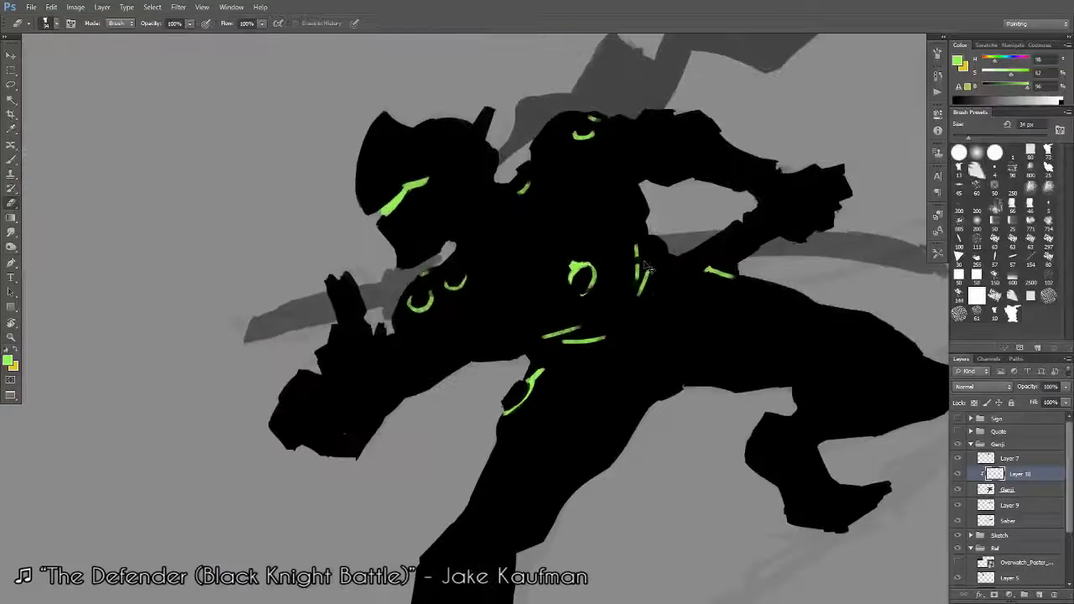
{"action": "left_click_drag", "start_coordinate": [647, 267], "coordinate": [647, 272]}
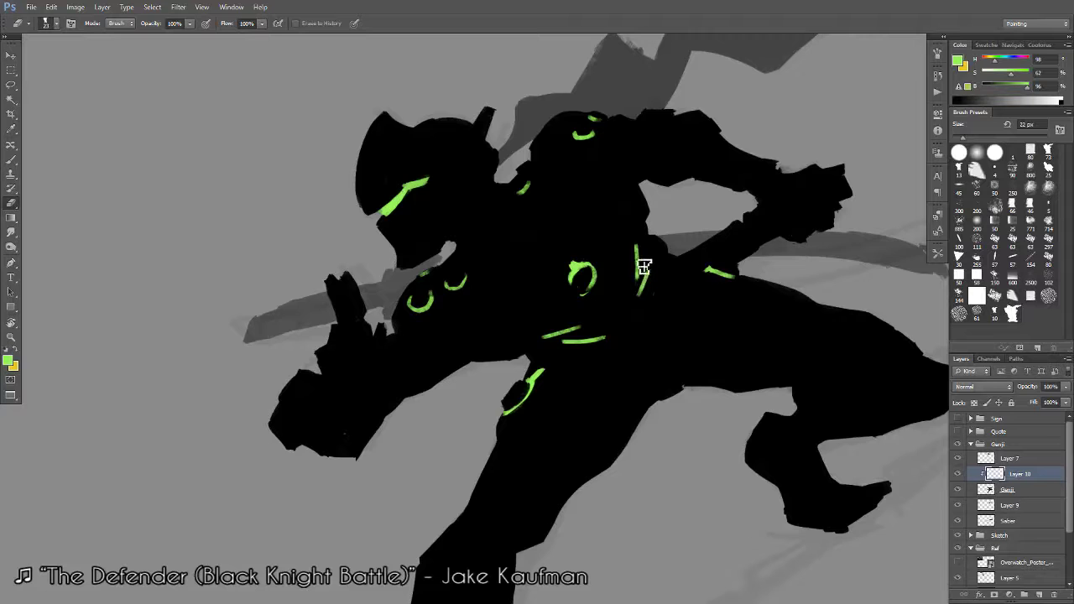
{"action": "scroll", "coordinate": [644, 267], "scroll_direction": "down", "scroll_amount": 3}
{"action": "scroll", "coordinate": [596, 247], "scroll_direction": "up", "scroll_amount": 1}
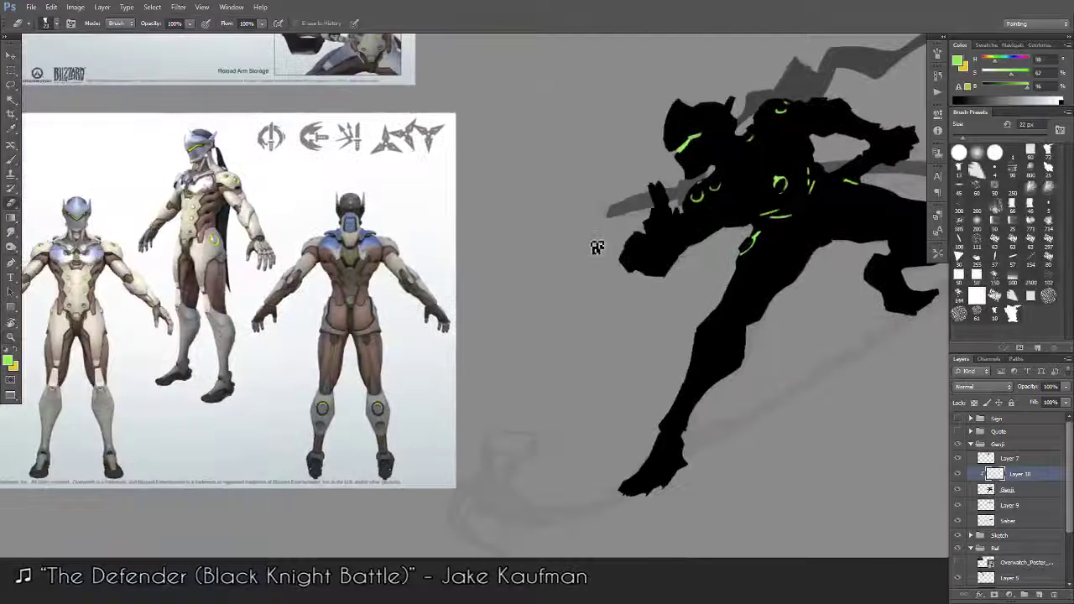
{"action": "scroll", "coordinate": [596, 248], "scroll_direction": "up", "scroll_amount": 2}
{"action": "scroll", "coordinate": [712, 235], "scroll_direction": "up", "scroll_amount": 2}
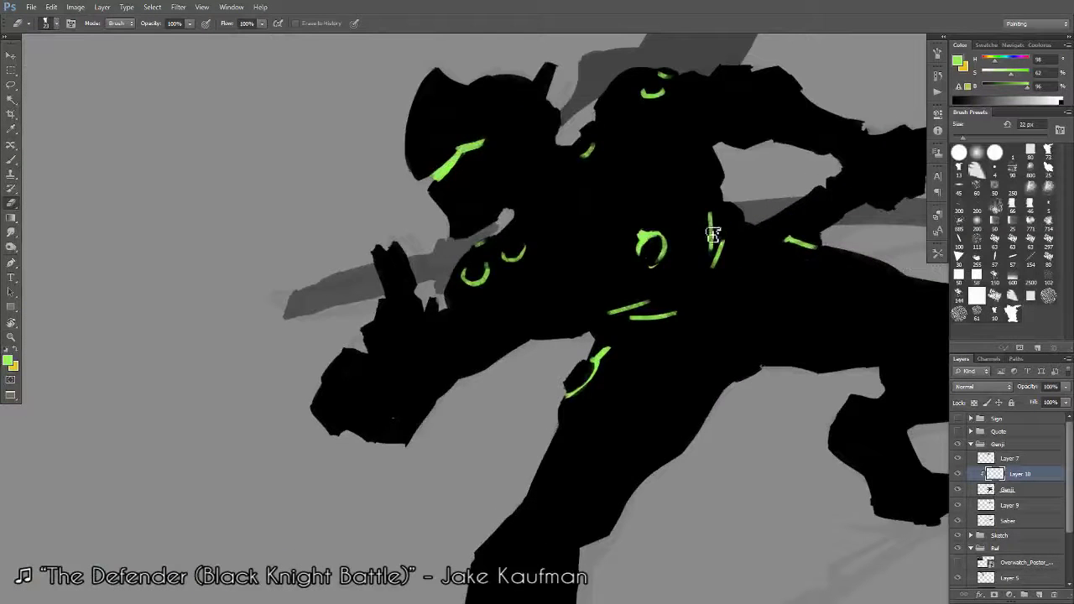
{"action": "left_click_drag", "start_coordinate": [712, 235], "coordinate": [713, 266]}
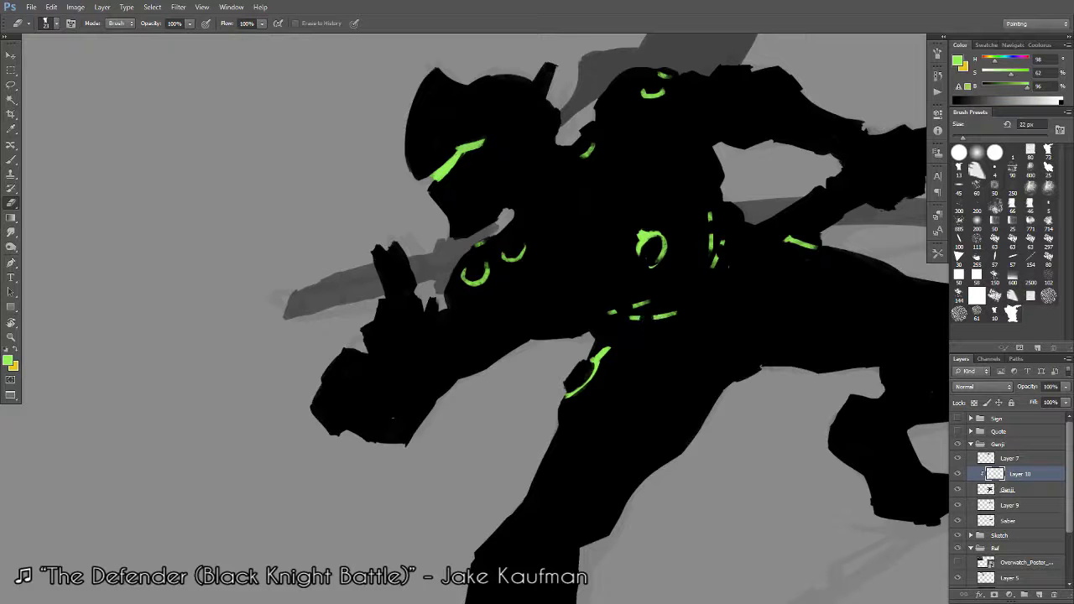
{"action": "key", "text": "z"}
{"action": "mouse_move", "coordinate": [658, 321]}
{"action": "left_mouse_down"}
{"action": "mouse_move", "coordinate": [588, 359]}
{"action": "mouse_move", "coordinate": [650, 397]}
{"action": "left_mouse_up"}
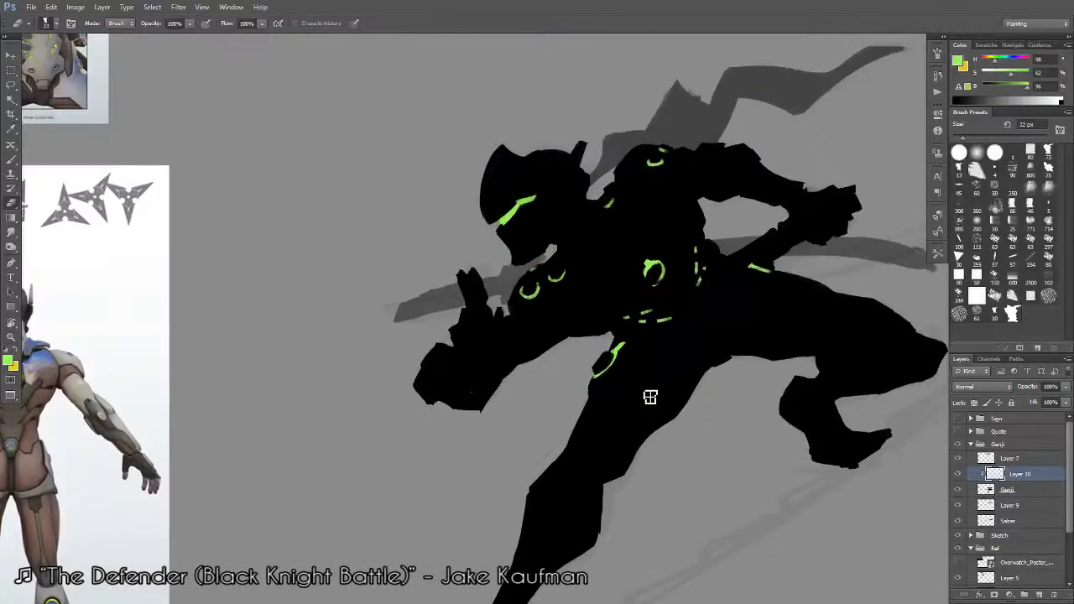
Extend the green dashes along the belt, add a small accent dash, and check a mirrored view.
{"action": "key", "text": "b"}
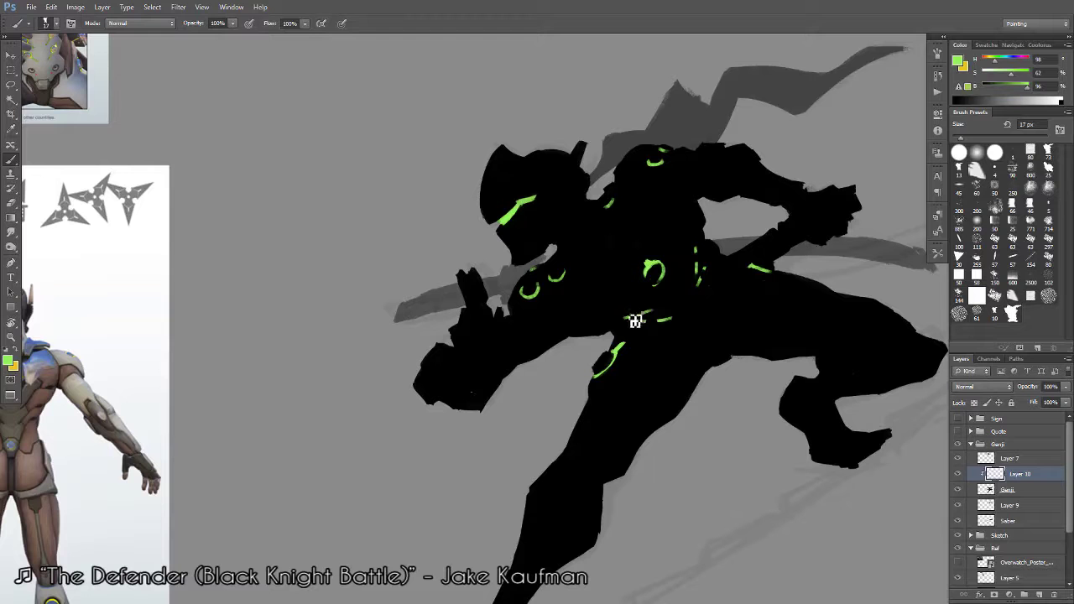
{"action": "left_click_drag", "start_coordinate": [631, 320], "coordinate": [651, 319]}
{"action": "left_click_drag", "start_coordinate": [710, 291], "coordinate": [702, 290]}
{"action": "key", "text": "ctrl+0"}
{"action": "scroll", "coordinate": [655, 319], "scroll_direction": "up", "scroll_amount": 1}
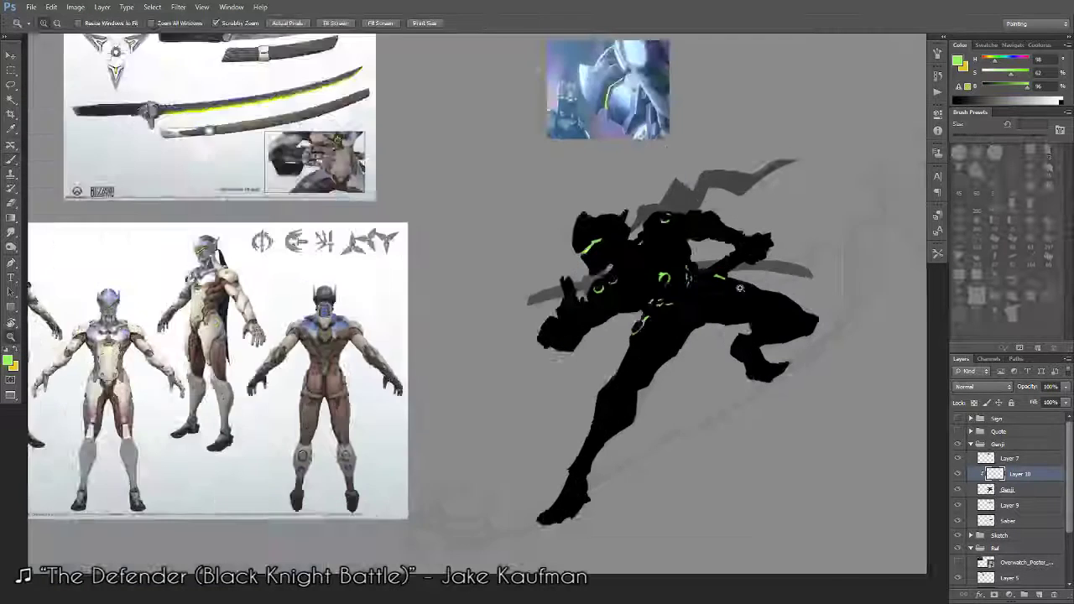
{"action": "scroll", "coordinate": [696, 285], "scroll_direction": "up", "scroll_amount": 1}
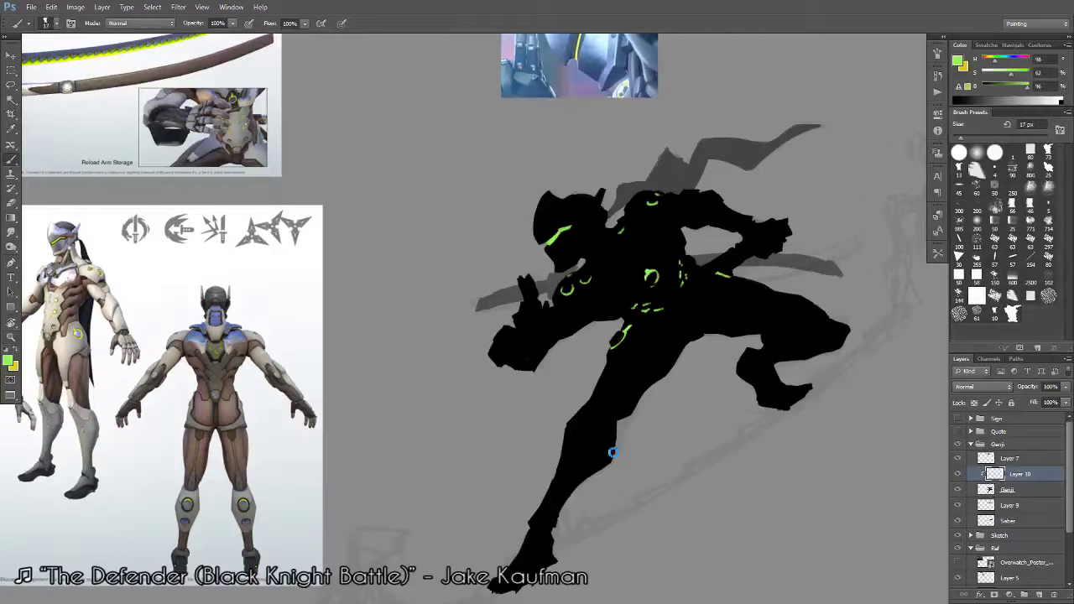
{"action": "key", "text": "ctrl+h"}
{"action": "left_click_drag", "start_coordinate": [440, 319], "coordinate": [838, 406]}
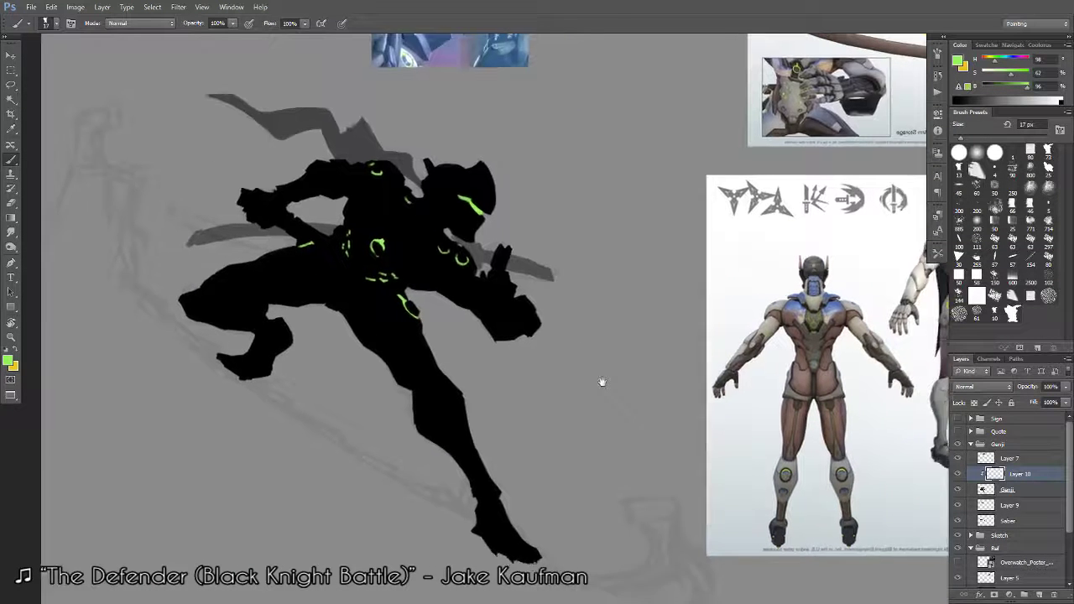
{"action": "left_click_drag", "start_coordinate": [674, 406], "coordinate": [628, 411]}
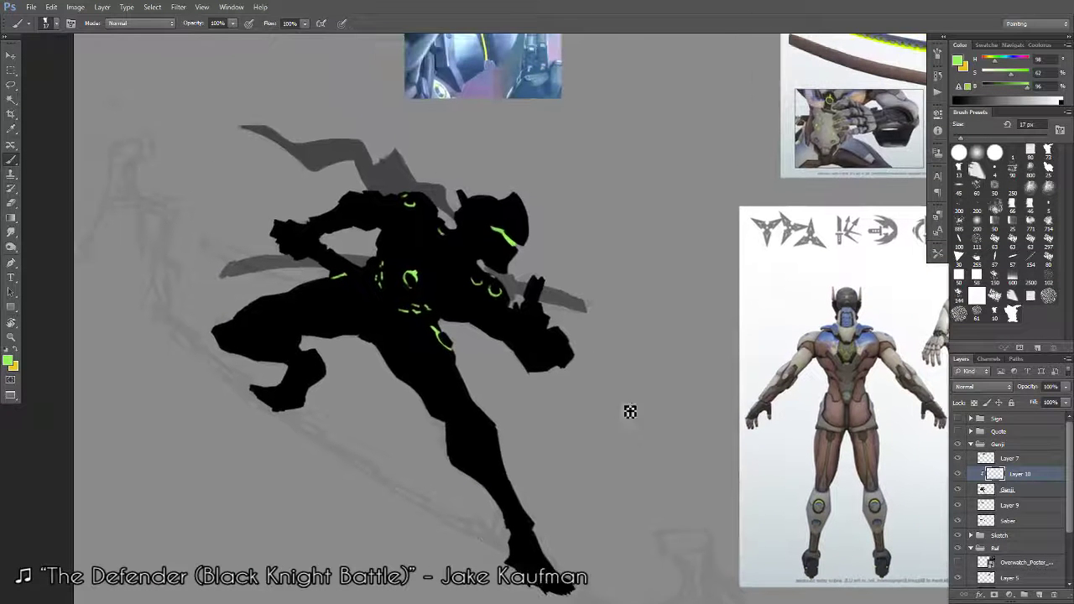
{"action": "left_click", "coordinate": [15, 87]}
Lasso the green chest accents and a small torso mark, checking the zoom, then deselect.
{"action": "left_click_drag", "start_coordinate": [383, 250], "coordinate": [443, 309]}
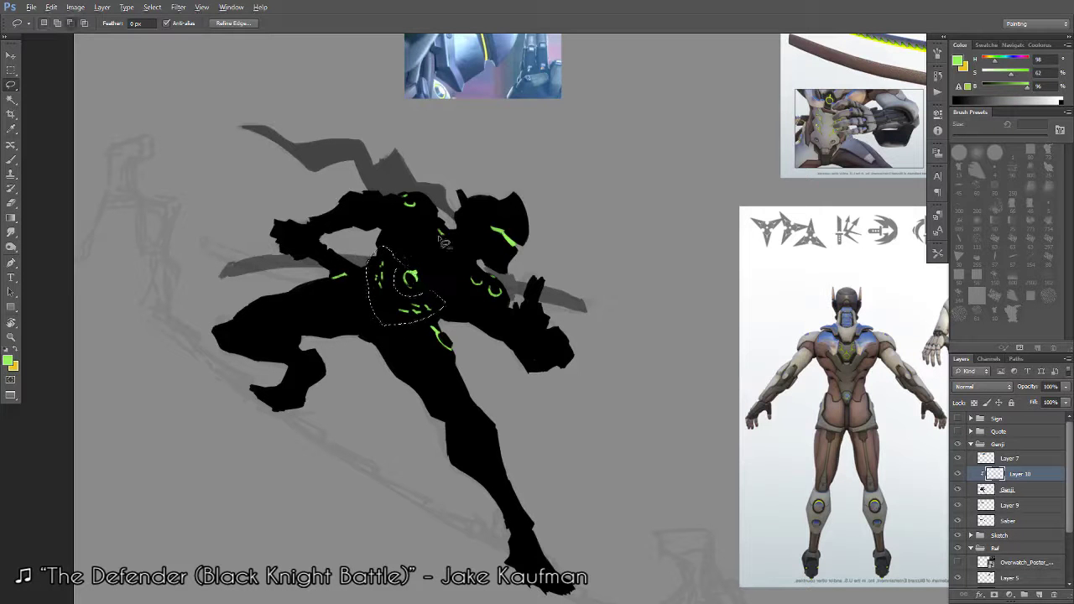
{"action": "key", "text": "z"}
{"action": "left_click", "coordinate": [374, 385], "text": "alt"}
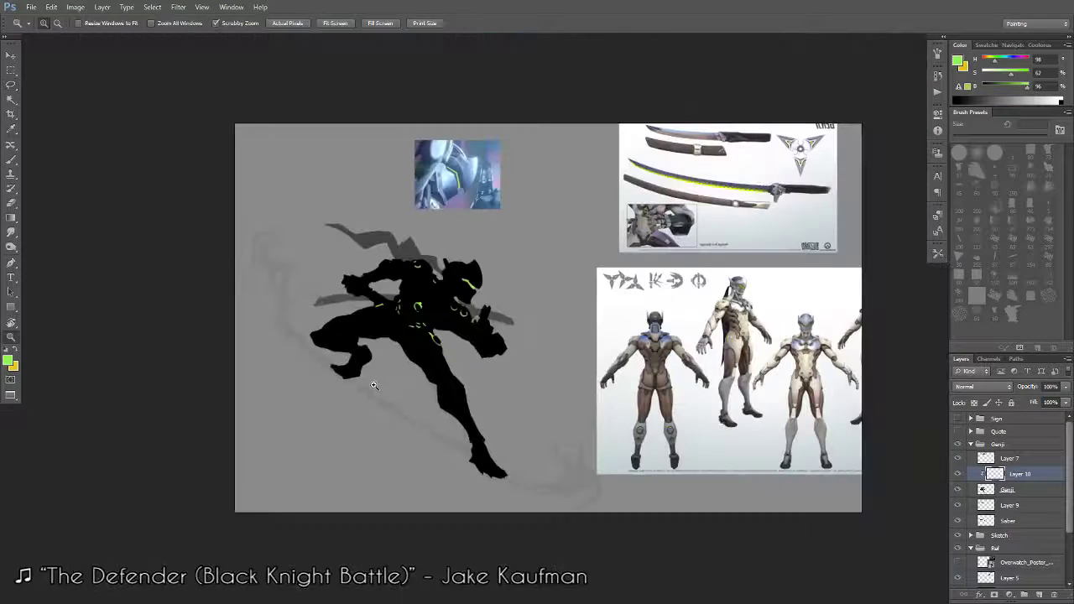
{"action": "left_click", "coordinate": [410, 330]}
{"action": "key", "text": "l"}
{"action": "left_click_drag", "start_coordinate": [410, 304], "coordinate": [424, 318]}
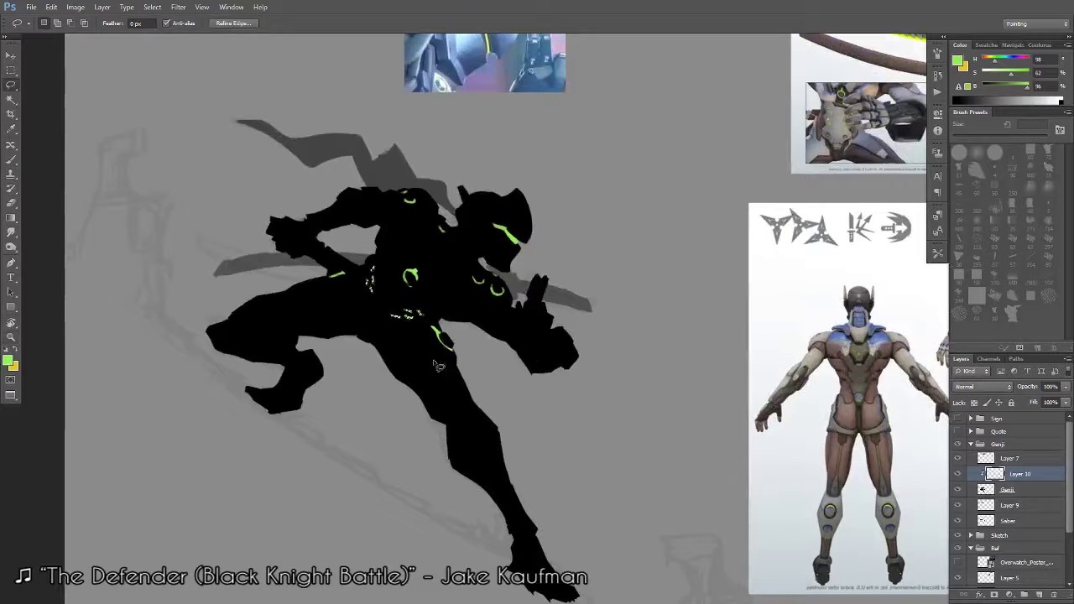
{"action": "key", "text": "ctrl+d"}
Trim stray green accents on the torso with the eraser and brush.
{"action": "key", "text": "b"}
{"action": "key", "text": "e"}
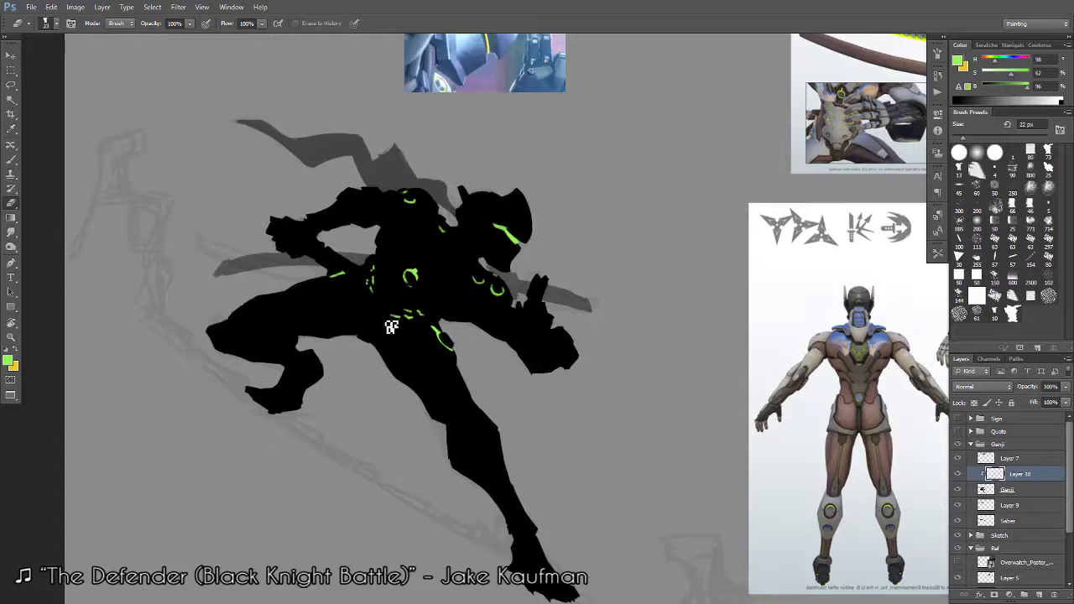
{"action": "mouse_move", "coordinate": [659, 389]}
{"action": "left_mouse_down"}
{"action": "mouse_move", "coordinate": [479, 246]}
{"action": "mouse_move", "coordinate": [557, 372]}
{"action": "left_mouse_up"}
{"action": "key", "text": "b"}
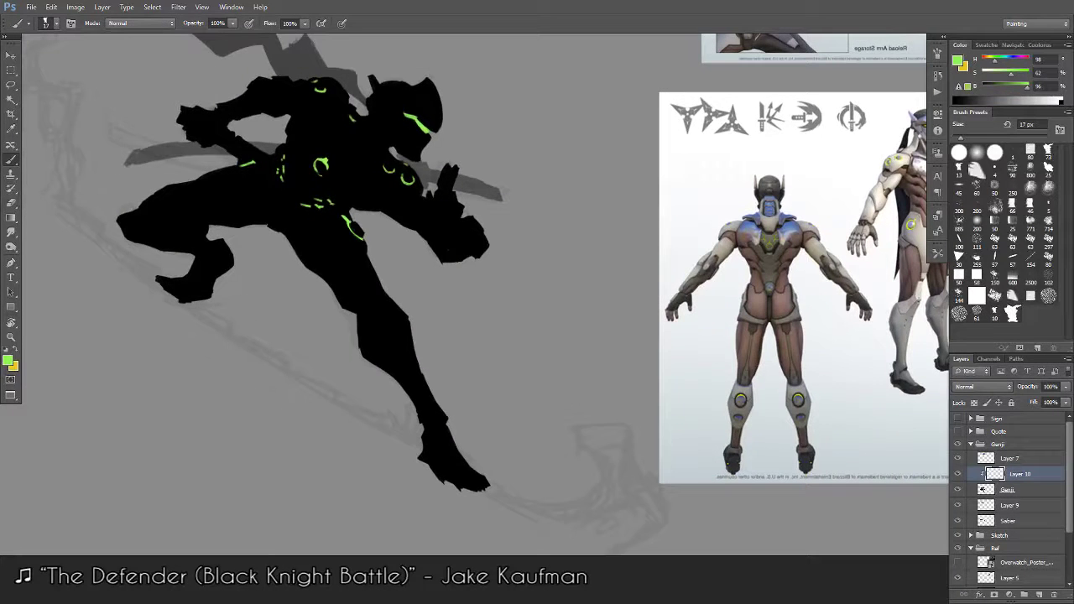
{"action": "mouse_move", "coordinate": [587, 283]}
{"action": "left_mouse_down"}
{"action": "mouse_move", "coordinate": [377, 324]}
{"action": "mouse_move", "coordinate": [555, 374]}
{"action": "left_mouse_up"}
{"action": "scroll", "coordinate": [380, 195], "scroll_direction": "up", "scroll_amount": 1}
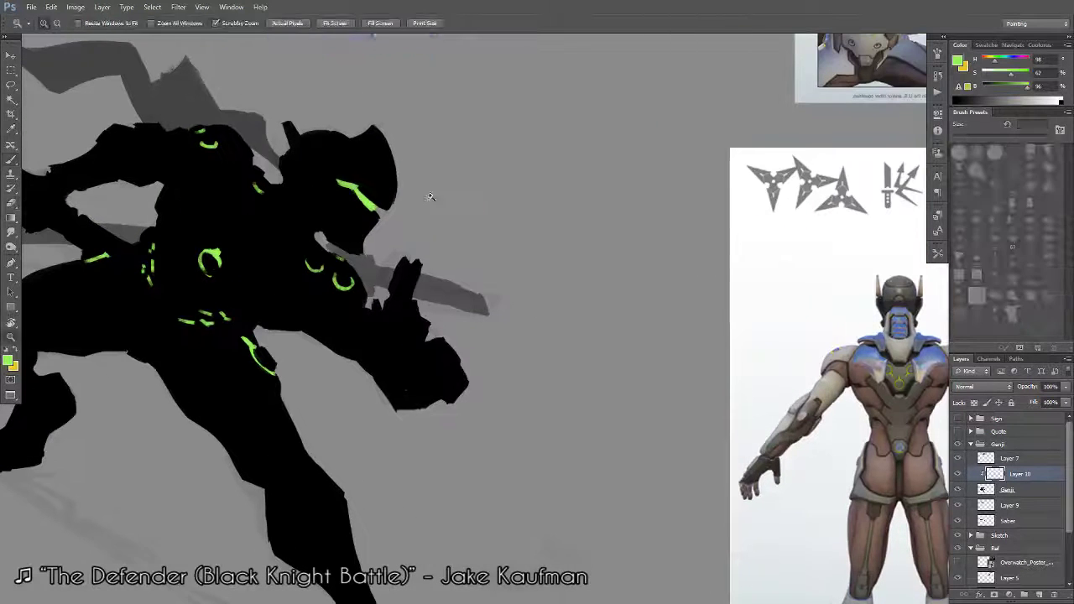
{"action": "key", "text": "e"}
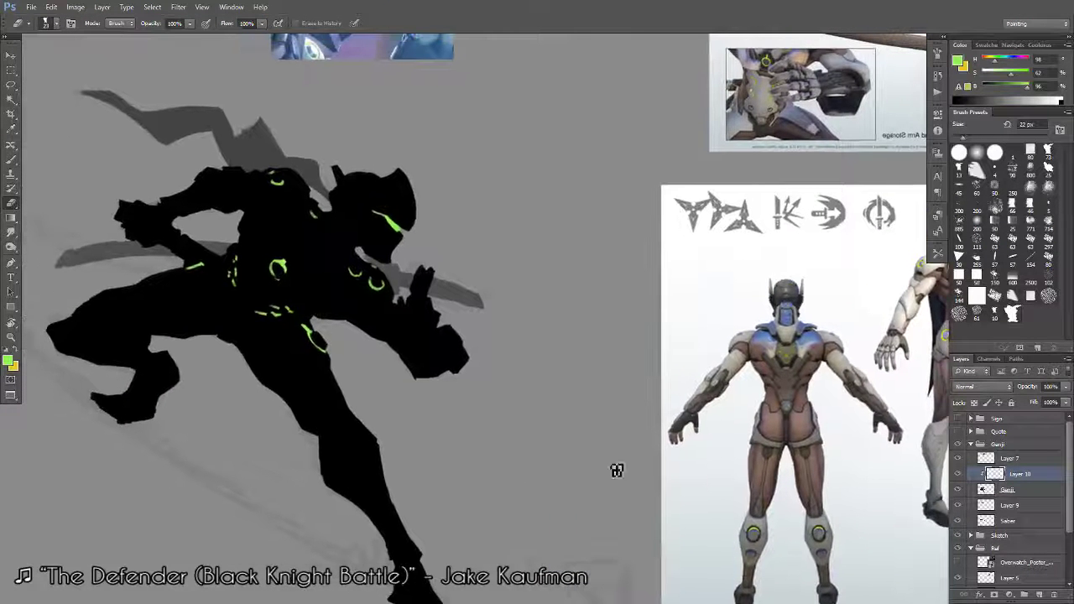
Touch up the Genji silhouette layer in black, then return to Layer 10's green accents.
{"action": "left_click", "coordinate": [1008, 490]}
{"action": "key", "text": "b"}
{"action": "left_click", "coordinate": [406, 236], "text": "alt"}
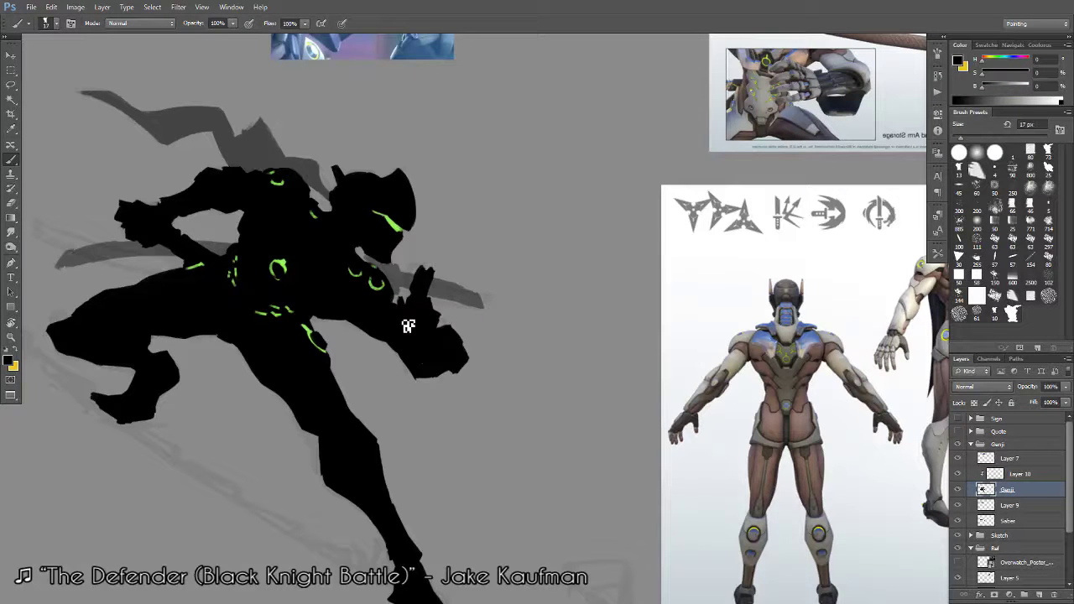
{"action": "left_click", "coordinate": [1016, 473]}
{"action": "key", "text": "e"}
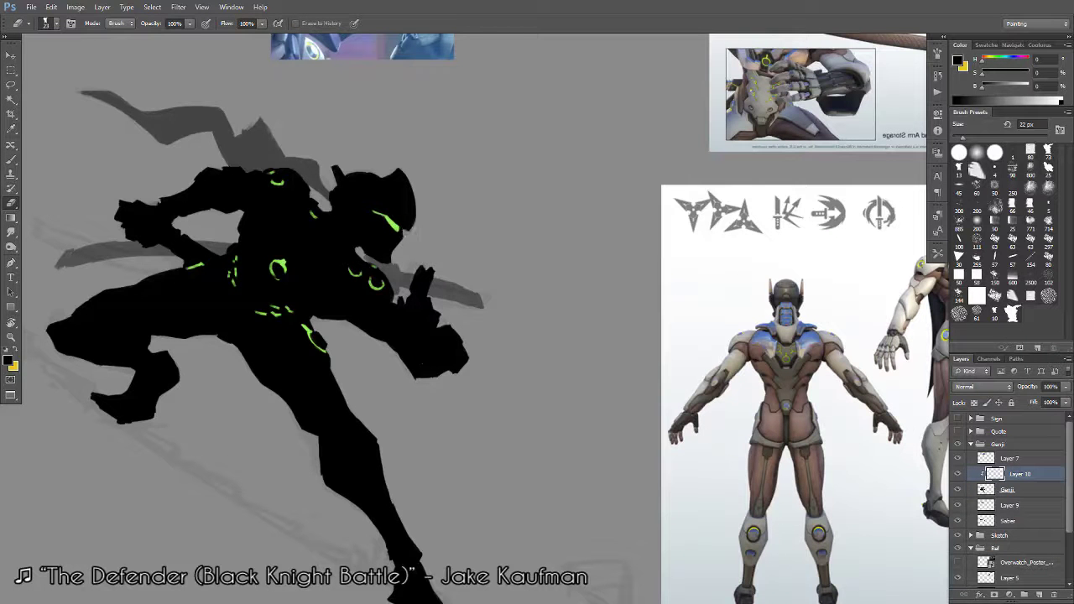
{"action": "key", "text": "b"}
Lasso the green eye slit on the visor and scale it down to about 88%.
{"action": "key", "text": "ctrl+0"}
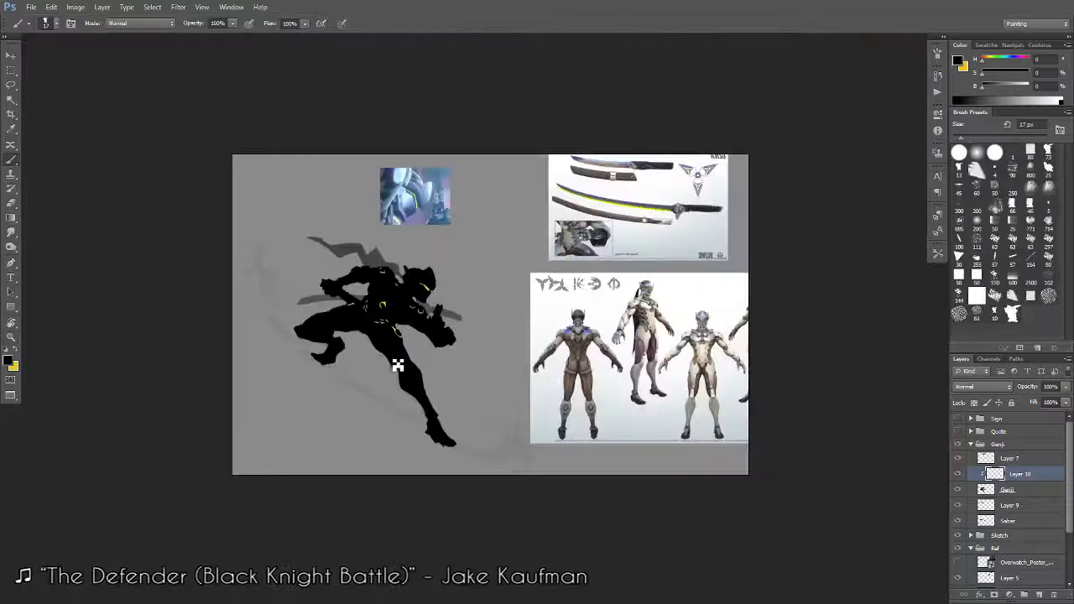
{"action": "key", "text": "ctrl+1"}
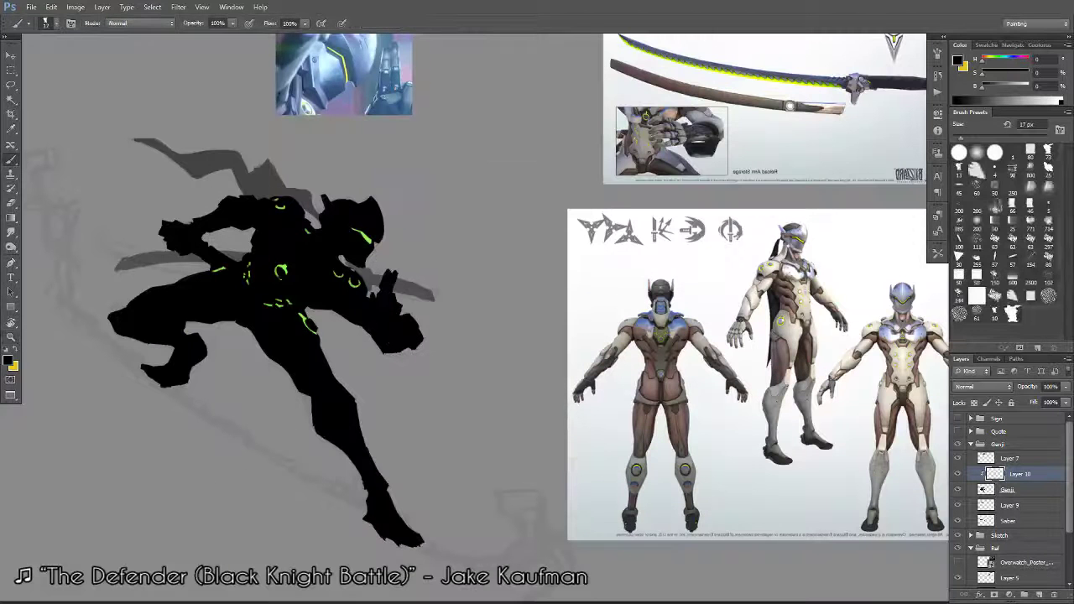
{"action": "left_click", "coordinate": [13, 85]}
{"action": "mouse_move", "coordinate": [363, 225]}
{"action": "left_mouse_down"}
{"action": "mouse_move", "coordinate": [377, 255]}
{"action": "mouse_move", "coordinate": [360, 290]}
{"action": "left_mouse_up"}
{"action": "scroll", "coordinate": [366, 228], "scroll_direction": "up", "scroll_amount": 5}
{"action": "key", "text": "ctrl+t"}
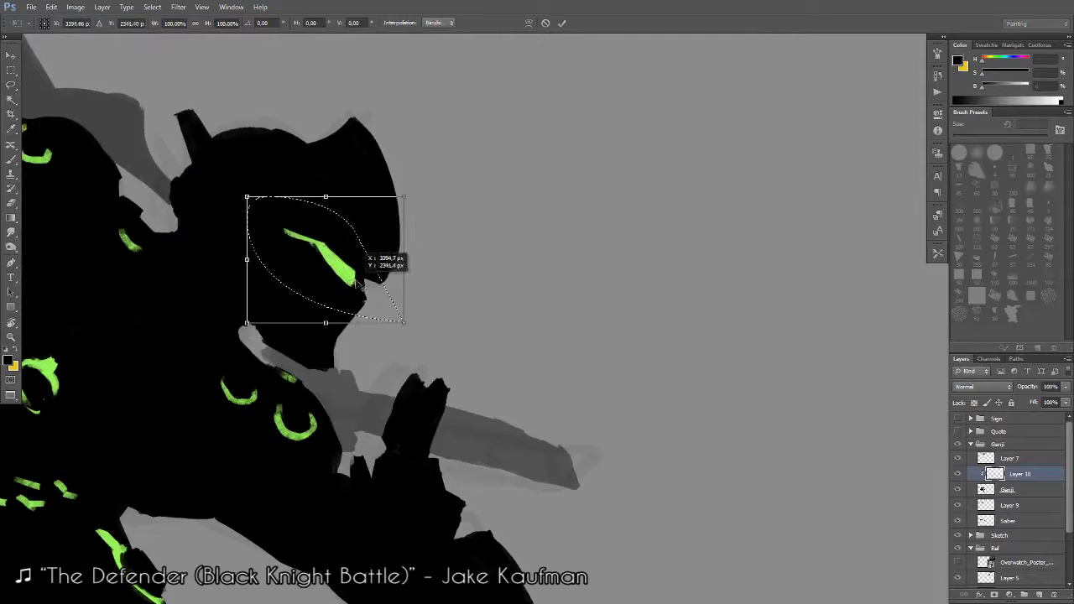
{"action": "left_click_drag", "start_coordinate": [404, 197], "coordinate": [396, 205]}
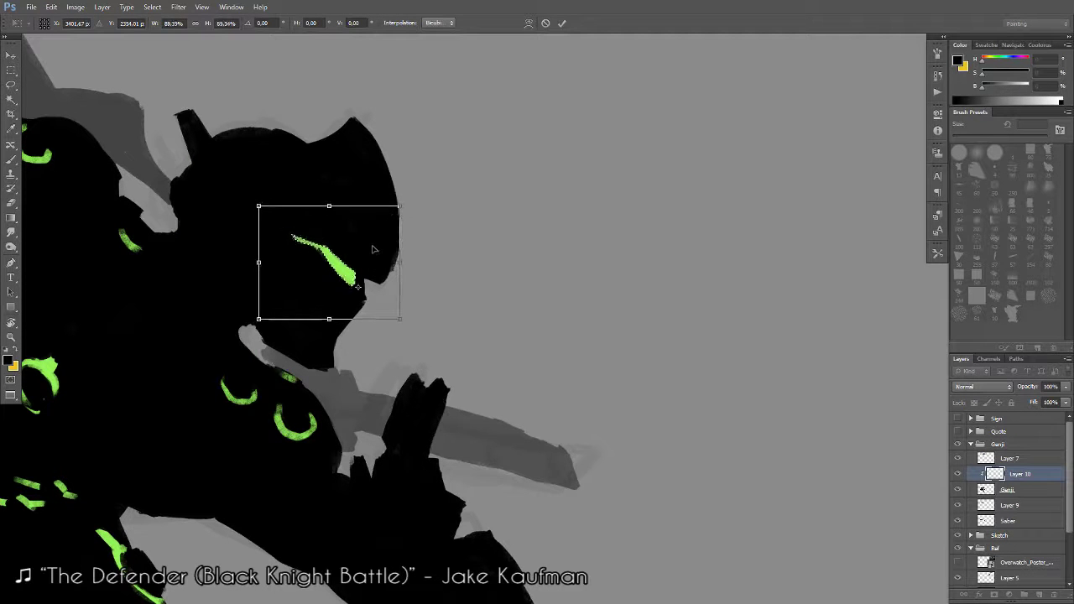
{"action": "key", "text": "Return"}
Zoom out to the references, clear the eye slit selection, and reposition the view.
{"action": "key", "text": "z"}
{"action": "left_click_drag", "start_coordinate": [372, 247], "coordinate": [311, 359]}
{"action": "key", "text": "l"}
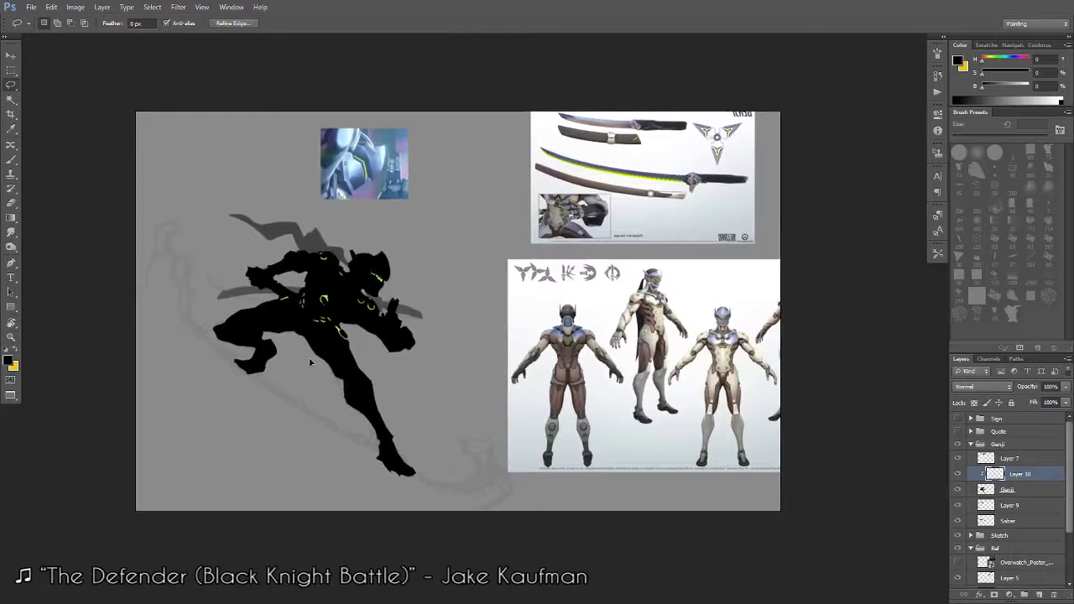
{"action": "left_click", "coordinate": [310, 361]}
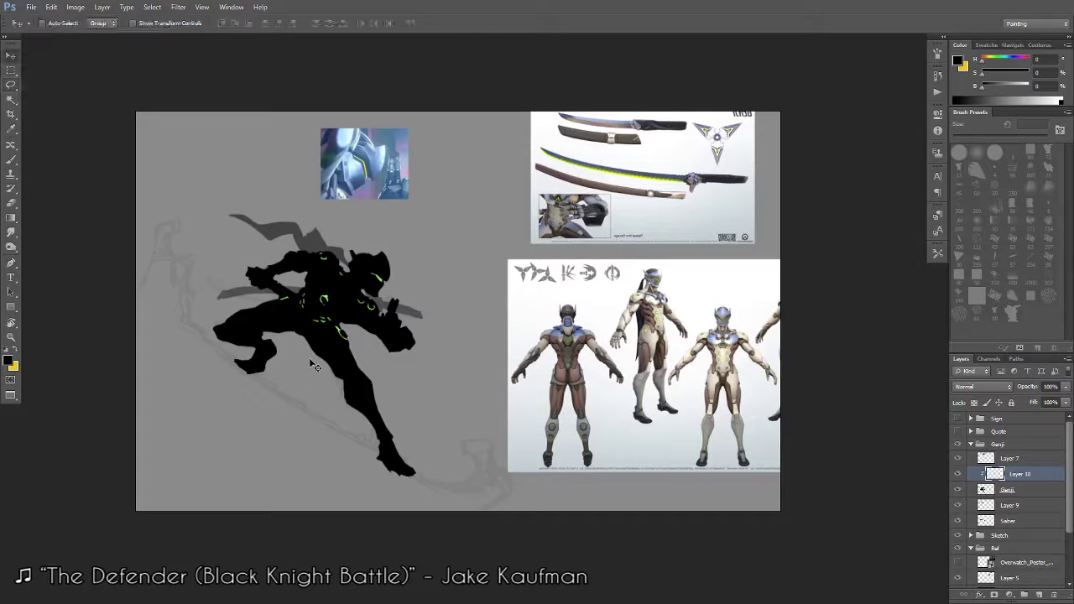
{"action": "key", "text": "v"}
{"action": "scroll", "coordinate": [353, 330], "scroll_direction": "up", "scroll_amount": 2}
{"action": "left_click_drag", "start_coordinate": [511, 246], "coordinate": [515, 235]}
Target the Genji layer and lasso the spike at the back of the helmet.
{"action": "key", "text": "alt+bracketleft"}
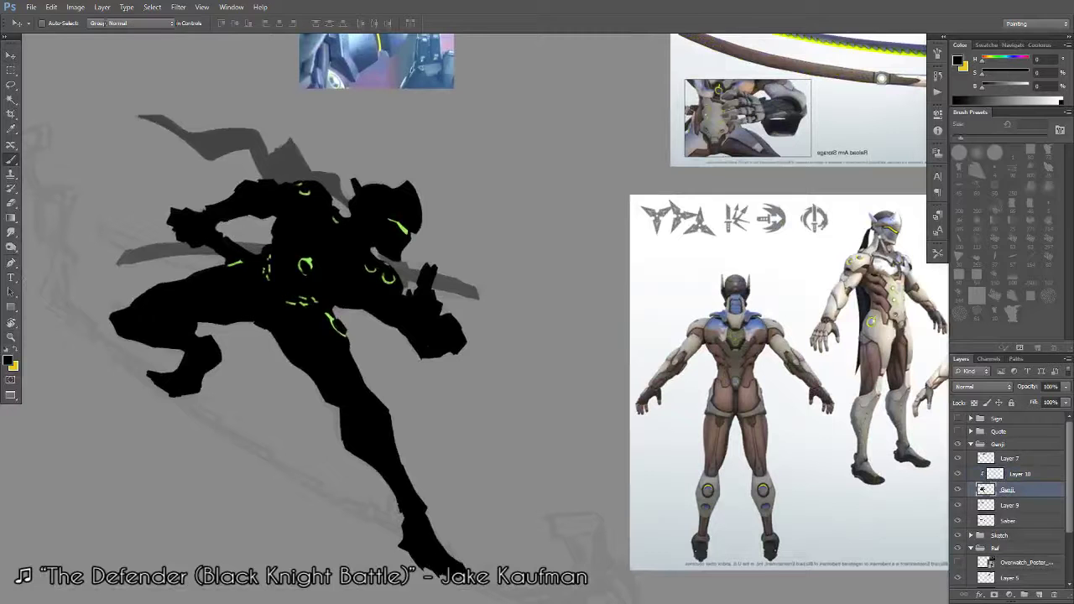
{"action": "key", "text": "b"}
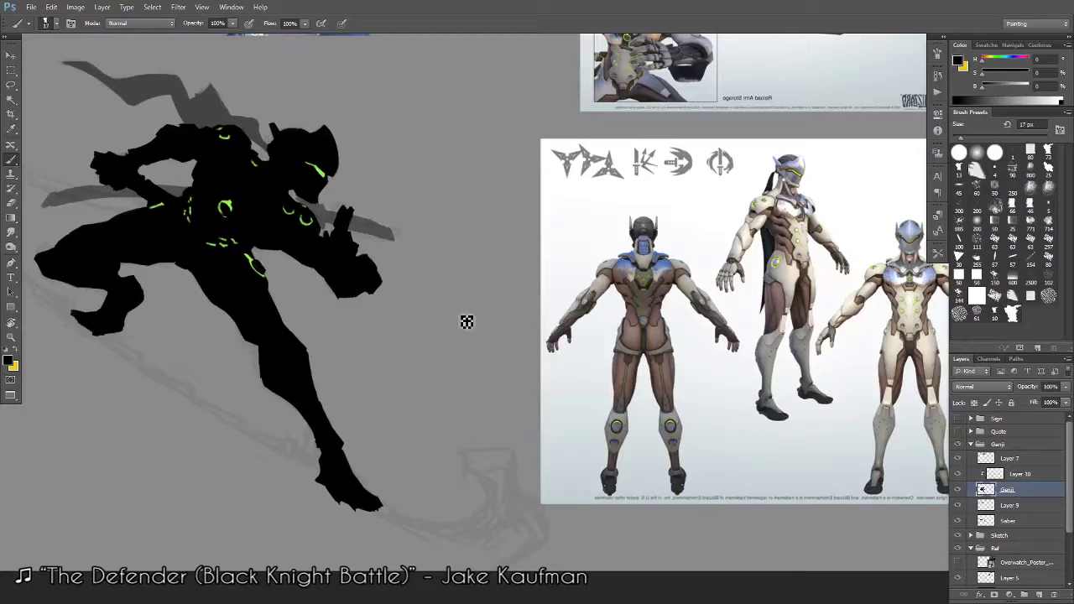
{"action": "left_click", "coordinate": [23, 85]}
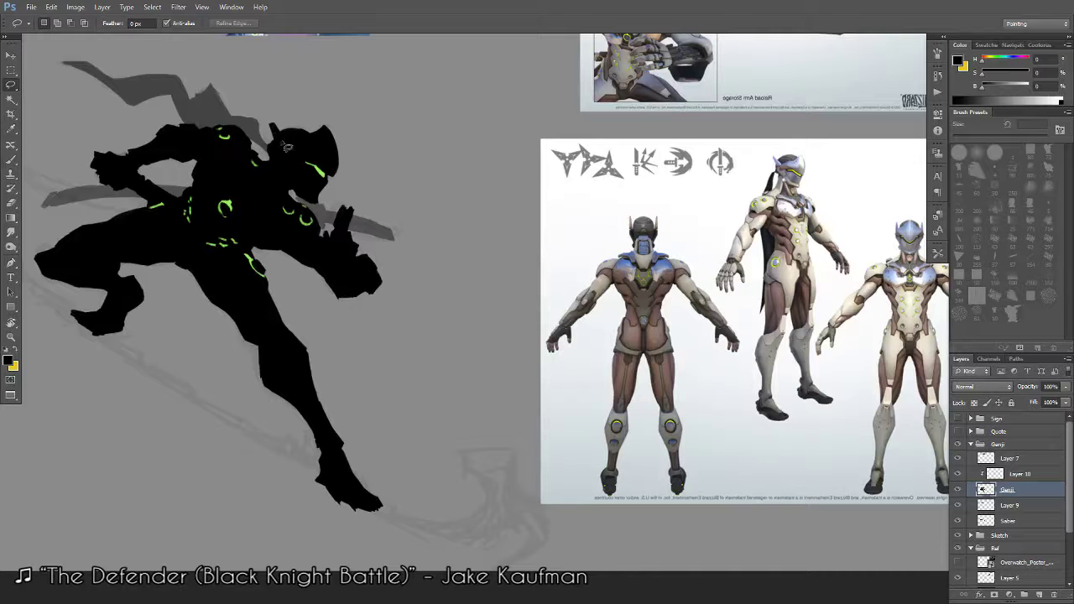
{"action": "scroll", "coordinate": [277, 147], "scroll_direction": "up", "scroll_amount": 3}
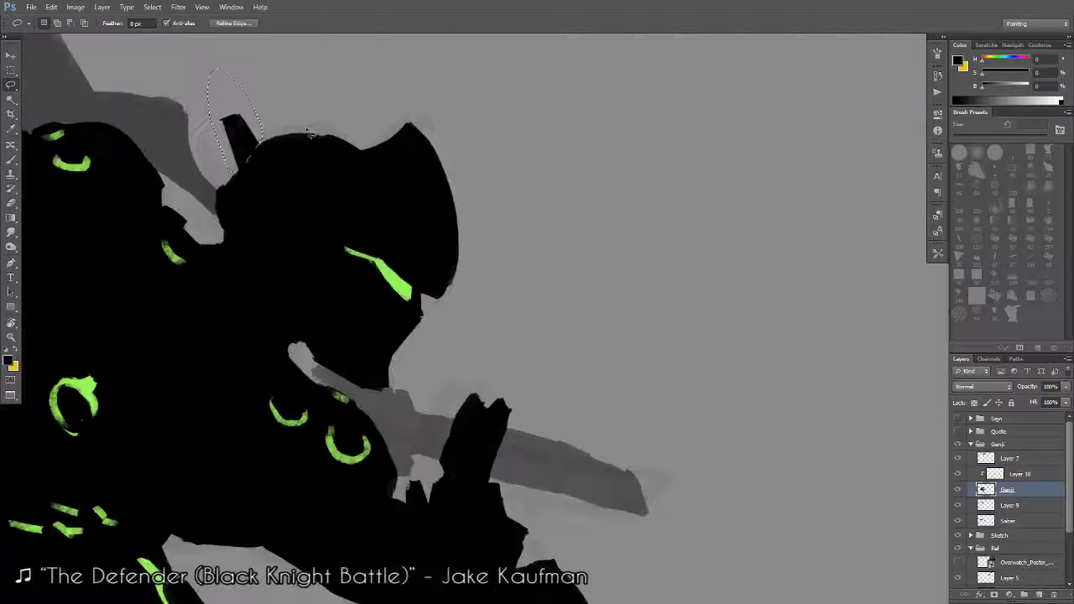
{"action": "mouse_move", "coordinate": [252, 153]}
{"action": "left_mouse_down"}
{"action": "mouse_move", "coordinate": [260, 149]}
{"action": "mouse_move", "coordinate": [224, 315]}
{"action": "left_mouse_up"}
{"action": "key", "text": "z"}
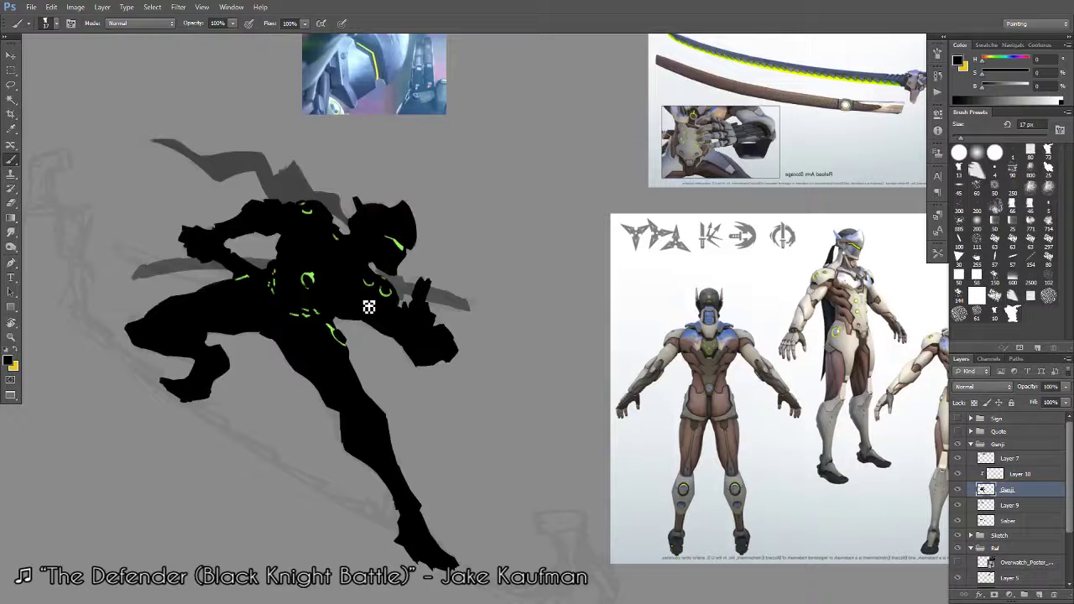
{"action": "left_click", "coordinate": [980, 481]}
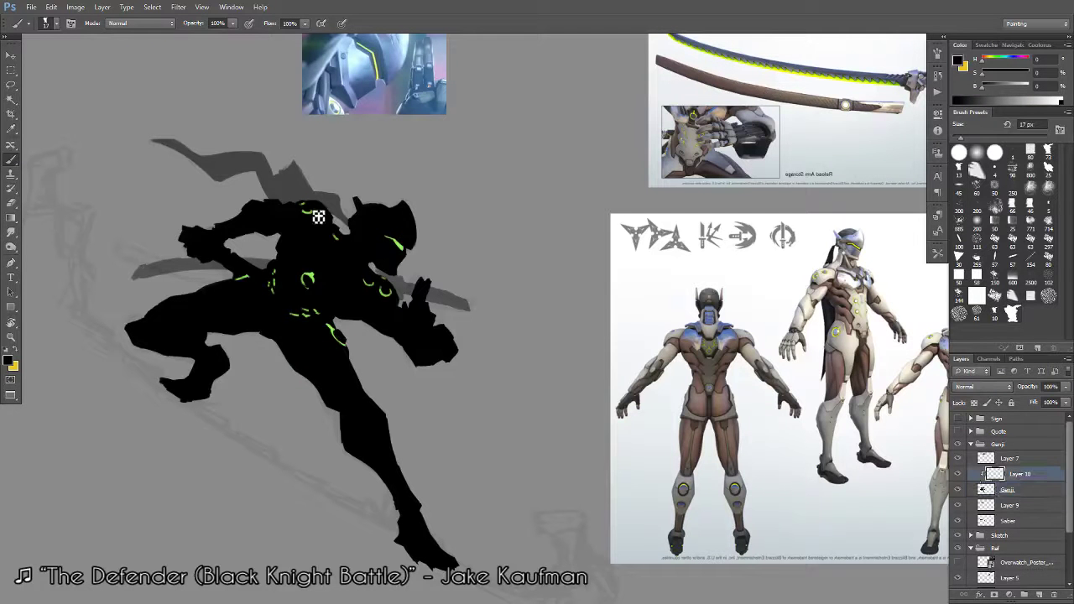
{"action": "key", "text": "l"}
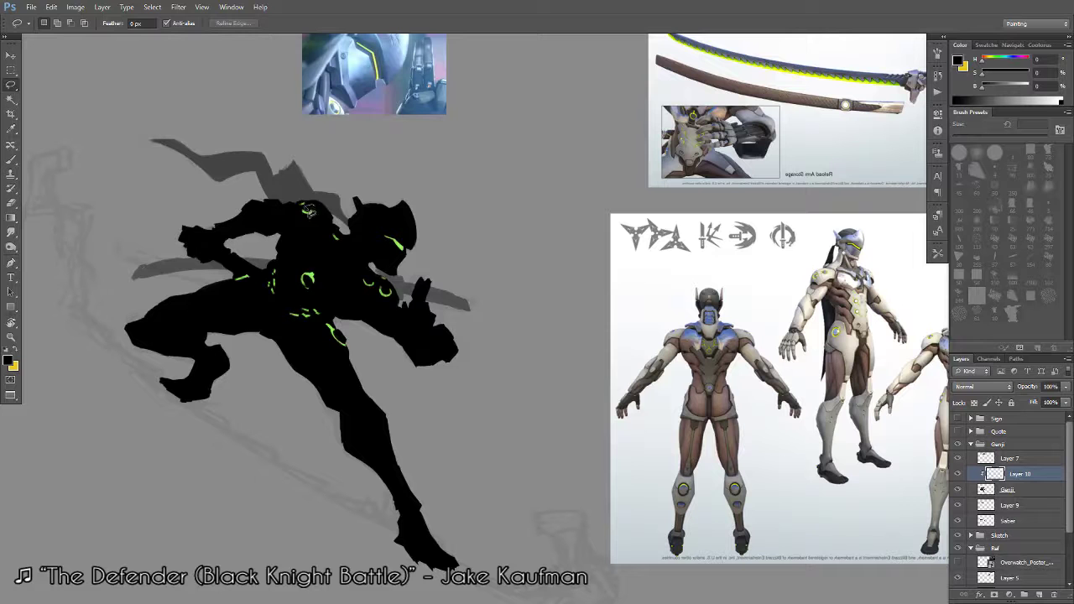
{"action": "left_click_drag", "start_coordinate": [309, 211], "coordinate": [317, 215]}
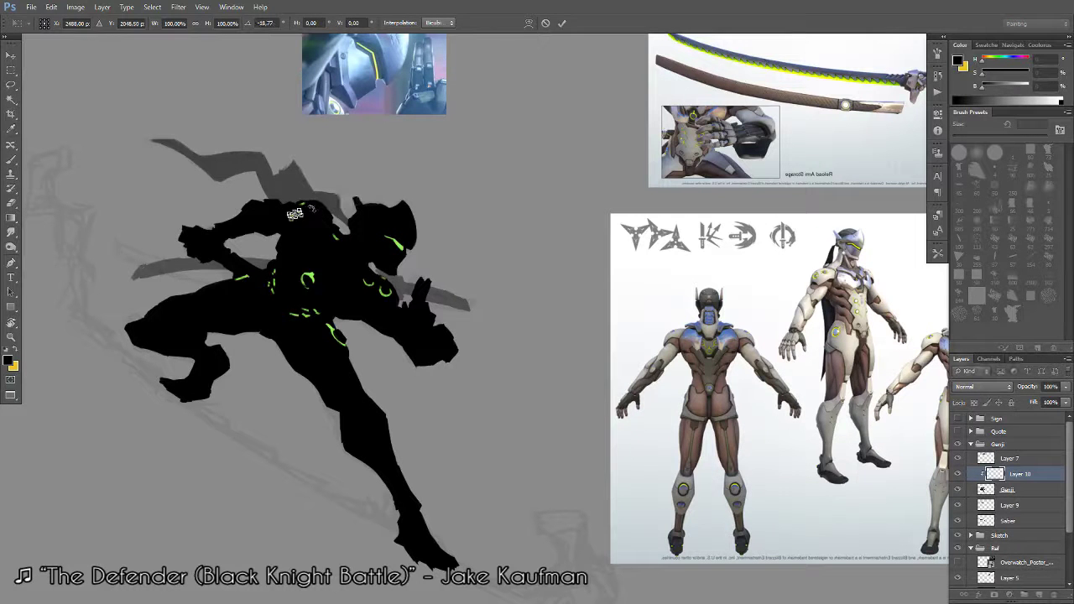
{"action": "left_click", "coordinate": [324, 199], "text": "ctrl"}
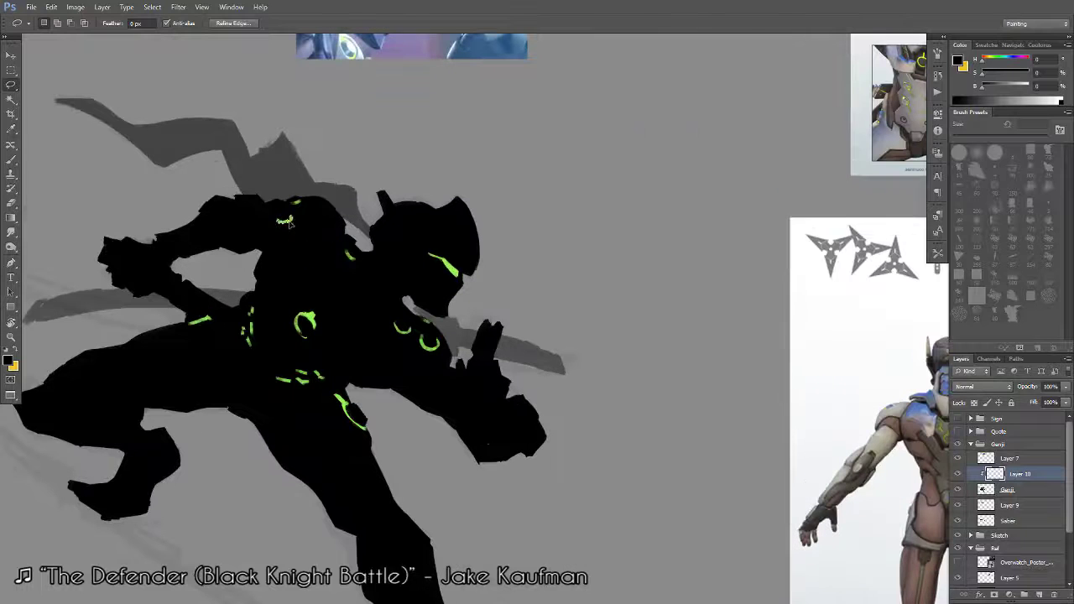
{"action": "left_click_drag", "start_coordinate": [283, 222], "coordinate": [337, 200]}
{"action": "key", "text": "ctrl+t"}
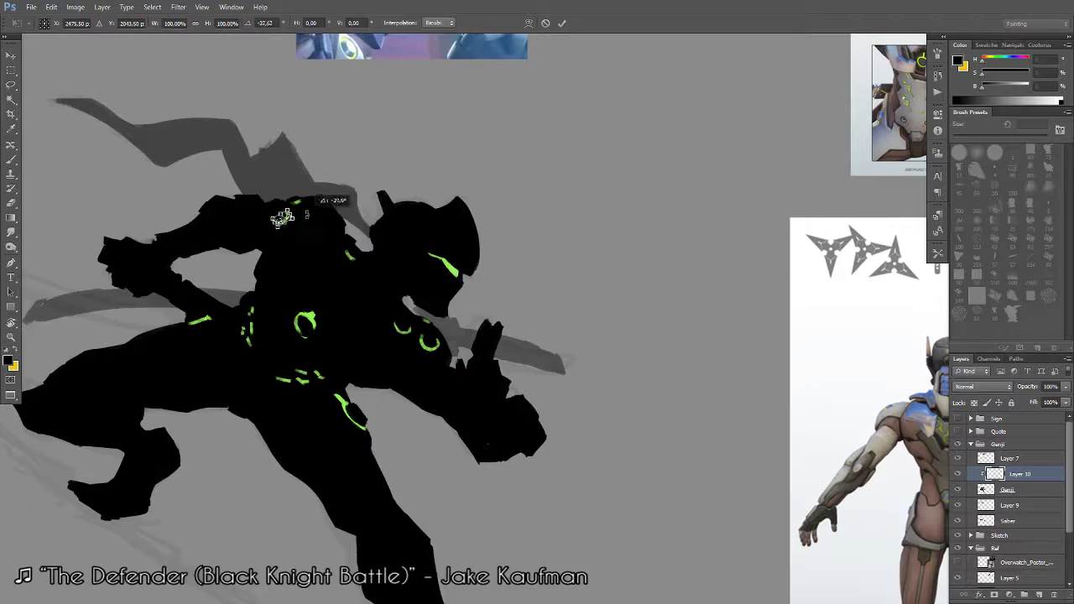
{"action": "left_click_drag", "start_coordinate": [282, 220], "coordinate": [283, 220]}
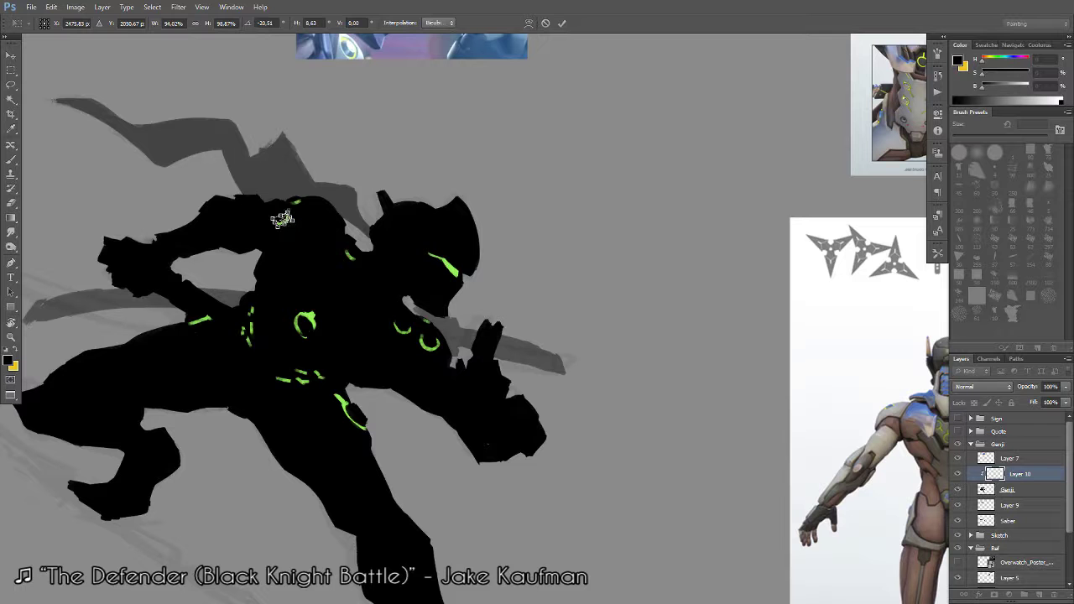
{"action": "key", "text": "Return"}
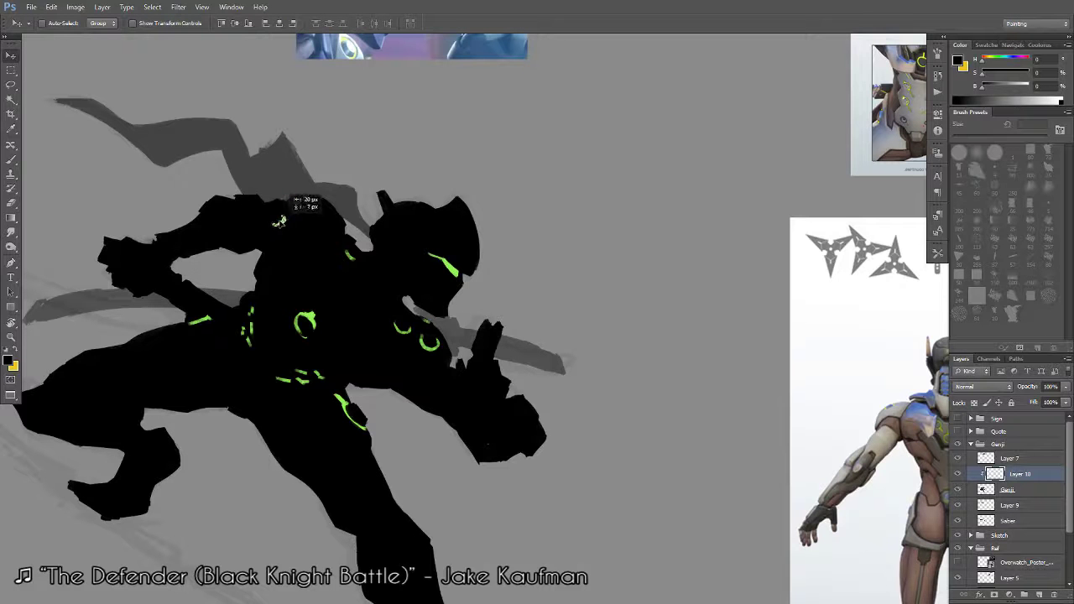
{"action": "scroll", "coordinate": [282, 220], "scroll_direction": "down", "scroll_amount": 3}
{"action": "scroll", "coordinate": [192, 395], "scroll_direction": "down", "scroll_amount": 2}
{"action": "scroll", "coordinate": [192, 395], "scroll_direction": "up", "scroll_amount": 3}
{"action": "scroll", "coordinate": [238, 392], "scroll_direction": "up", "scroll_amount": 2}
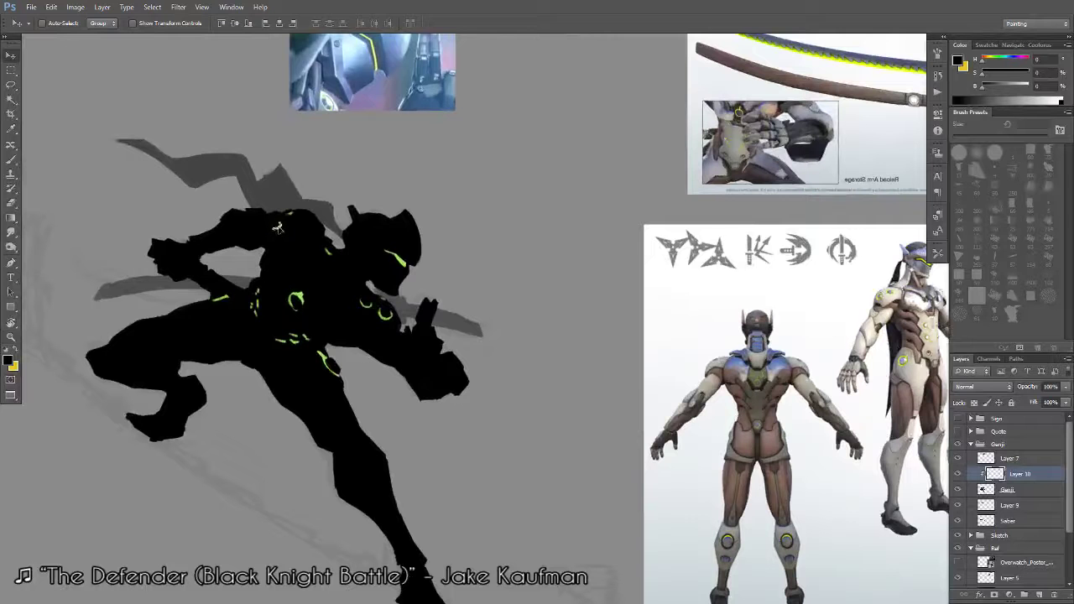
{"action": "scroll", "coordinate": [306, 220], "scroll_direction": "up", "scroll_amount": 2}
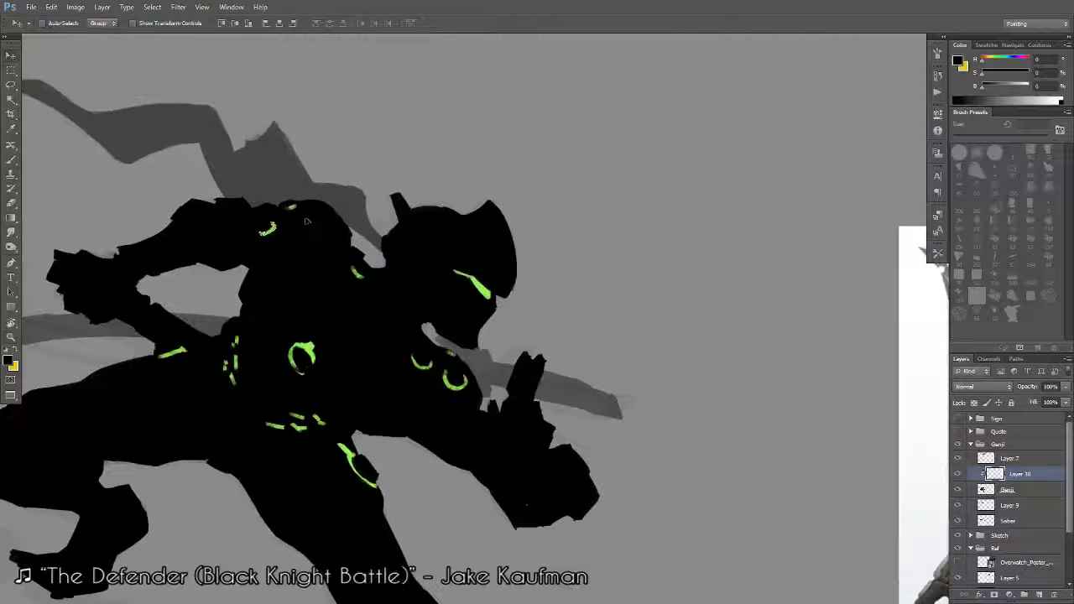
{"action": "key", "text": "e"}
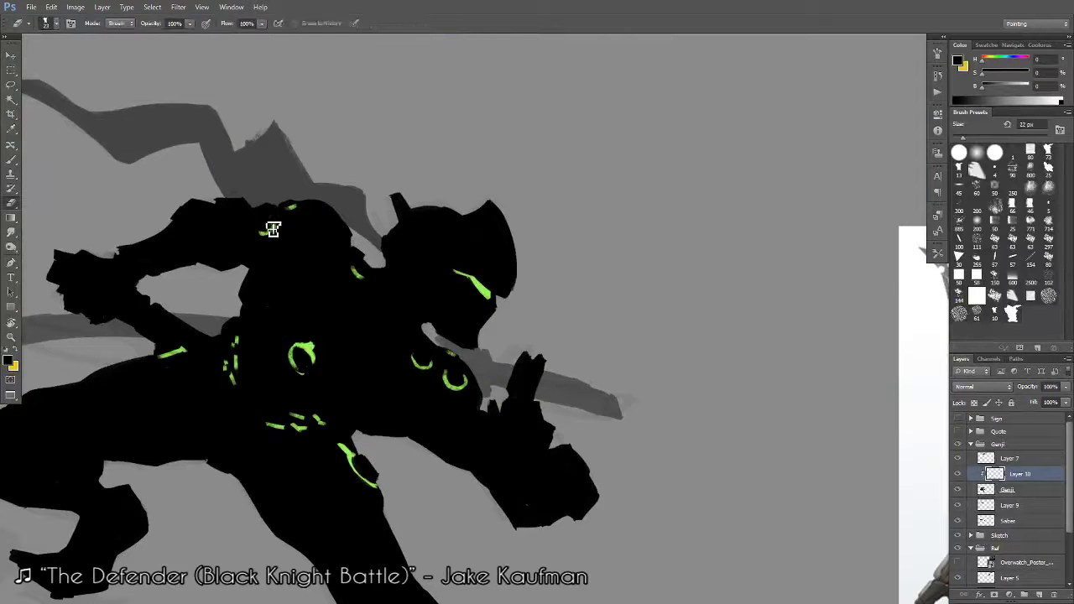
{"action": "key", "text": "b"}
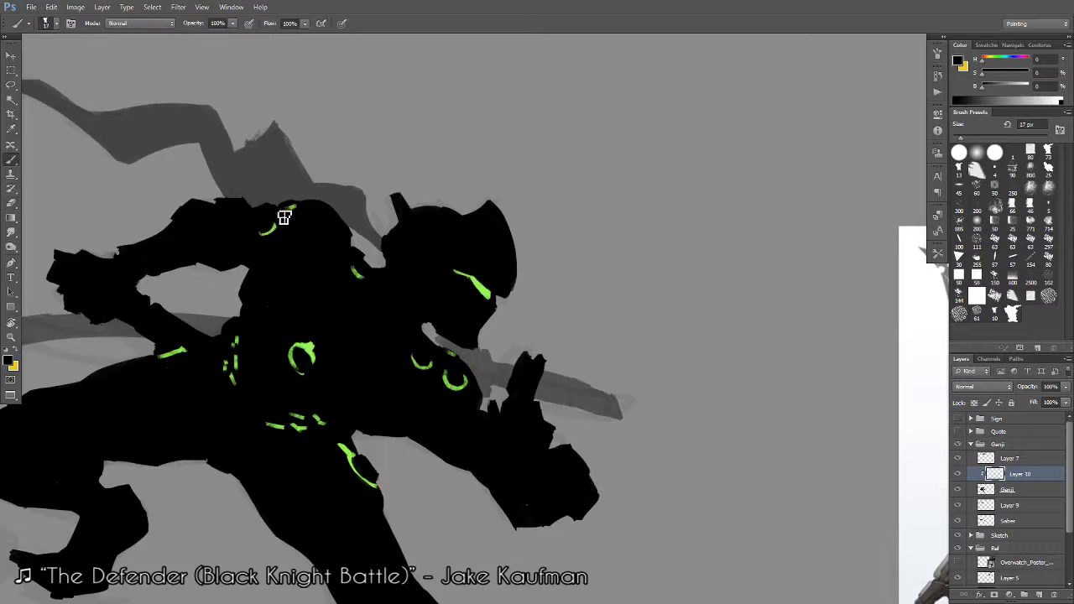
{"action": "left_click", "coordinate": [467, 284], "text": "alt"}
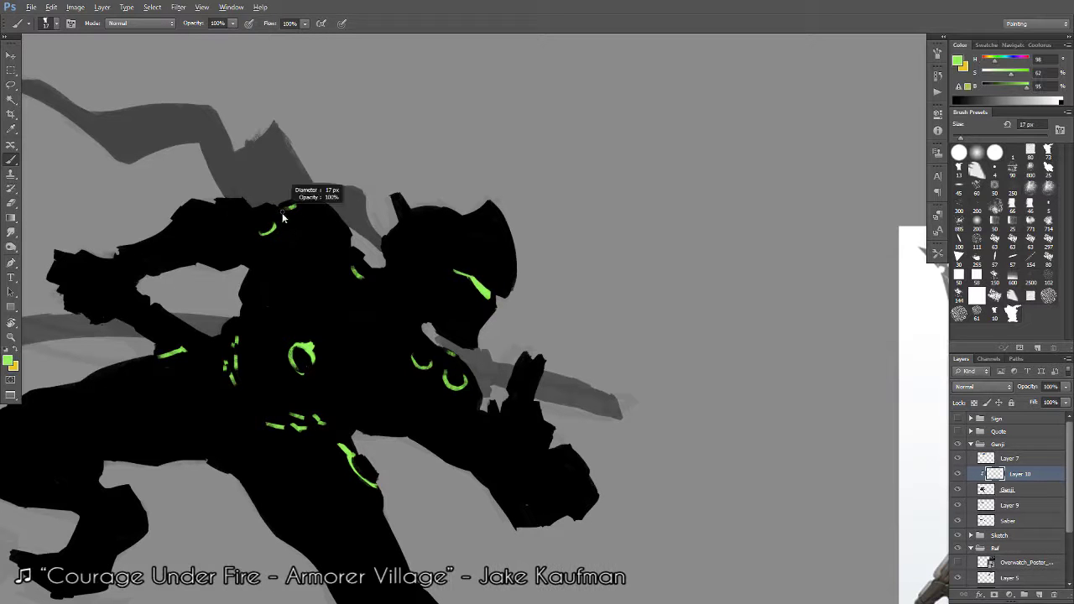
{"action": "key", "text": "h"}
{"action": "left_click_drag", "start_coordinate": [286, 216], "coordinate": [257, 350]}
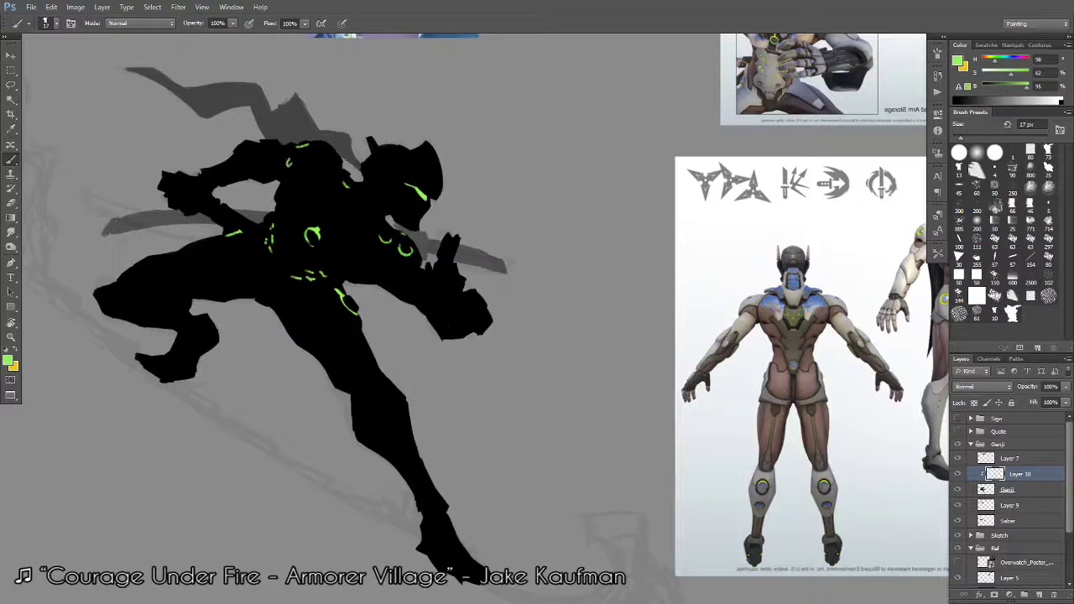
{"action": "key", "text": "e"}
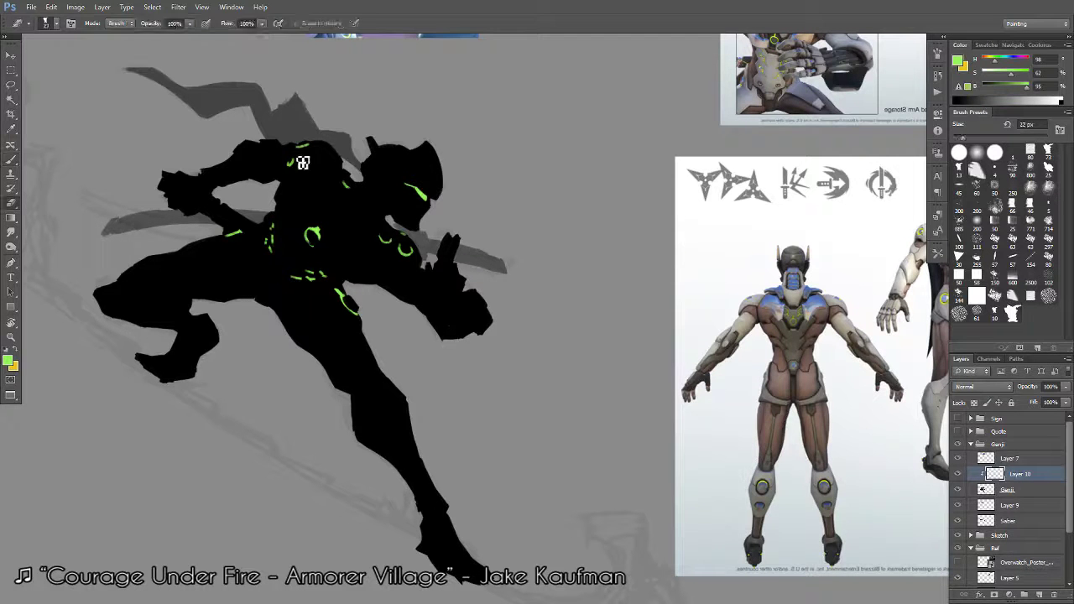
{"action": "key", "text": "b"}
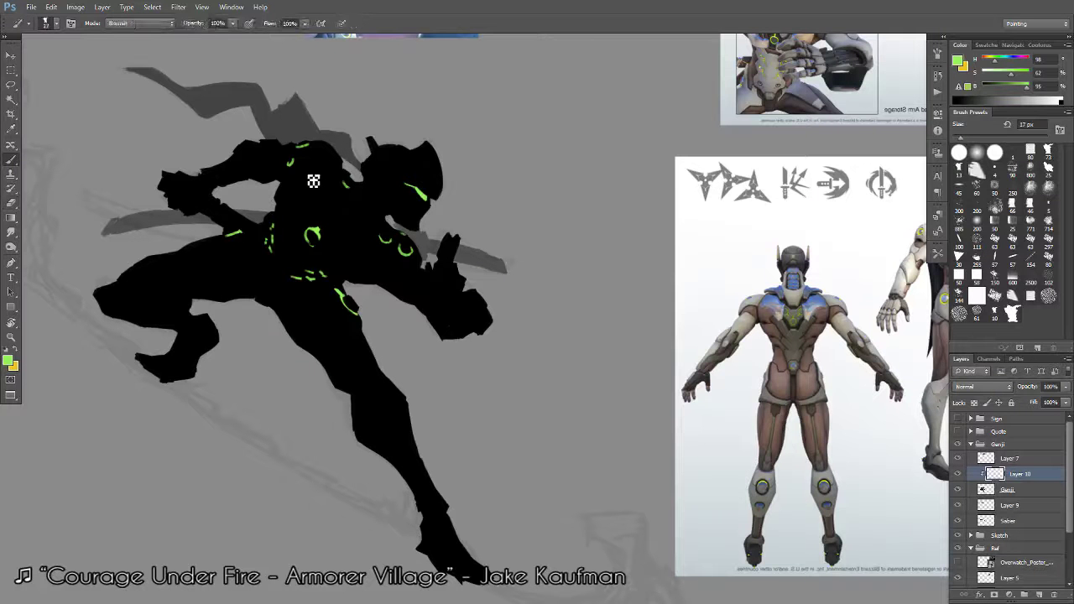
{"action": "left_click", "coordinate": [466, 369], "text": "alt"}
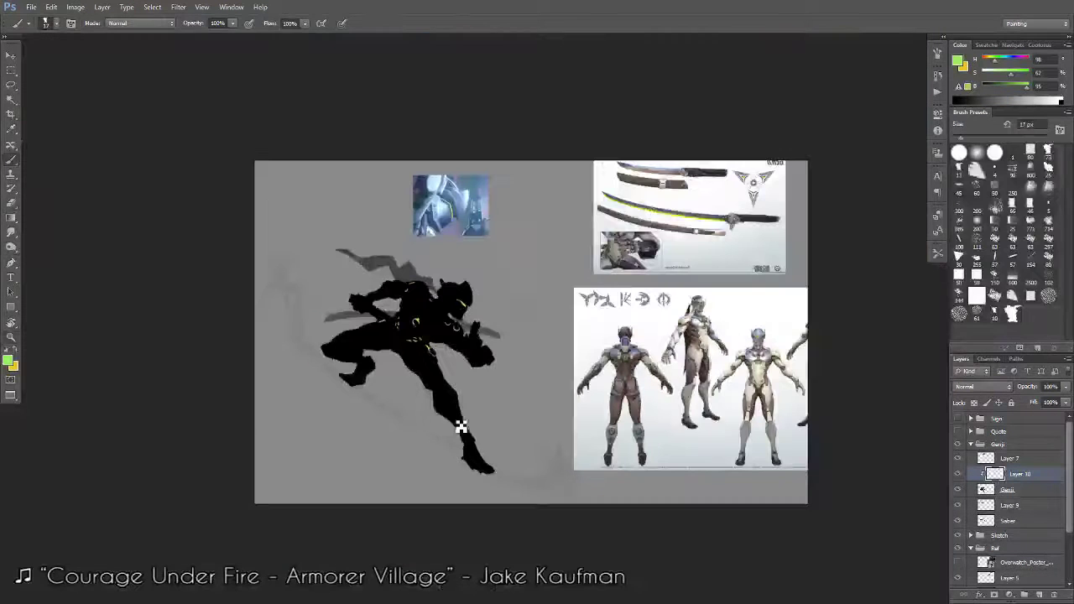
{"action": "left_click_drag", "start_coordinate": [545, 472], "coordinate": [559, 443]}
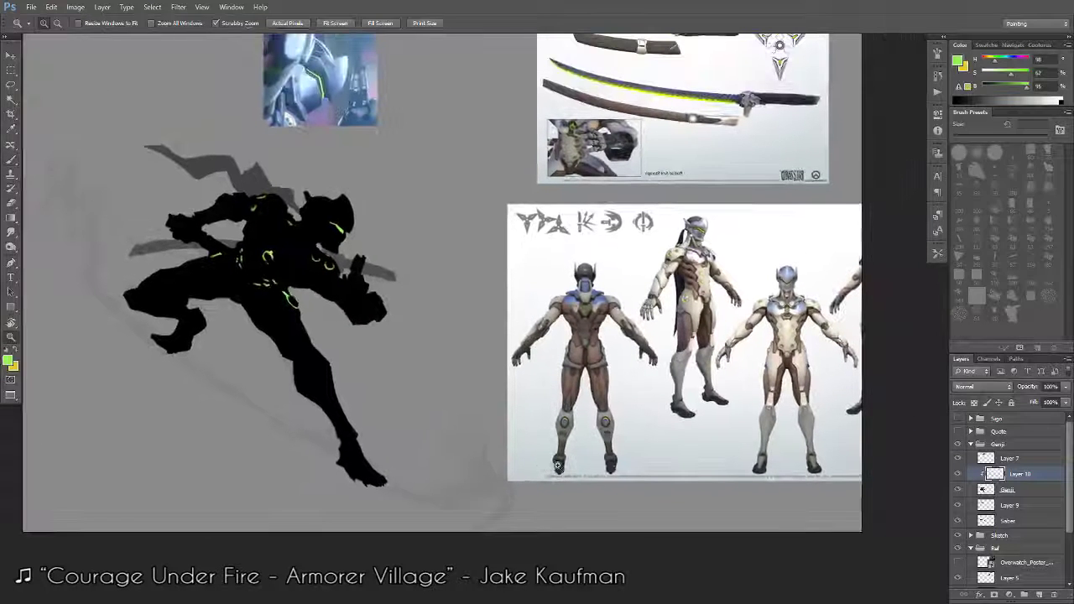
{"action": "left_click_drag", "start_coordinate": [559, 443], "coordinate": [535, 504]}
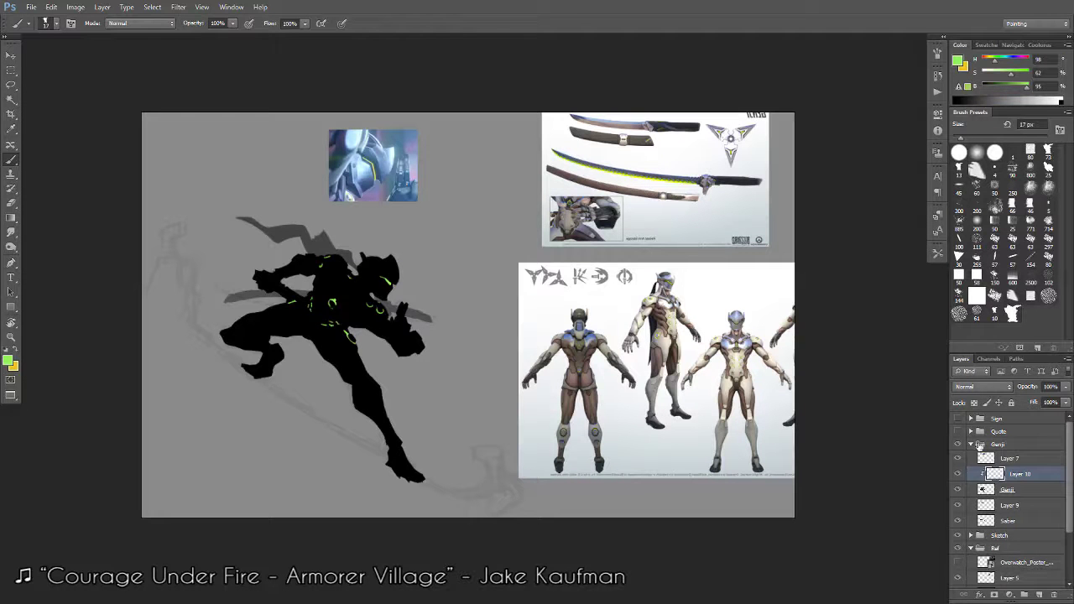
Create a new layer named Roof above the Sketch group and beneath the Genji group.
{"action": "left_click", "coordinate": [971, 445]}
{"action": "left_click", "coordinate": [971, 445]}
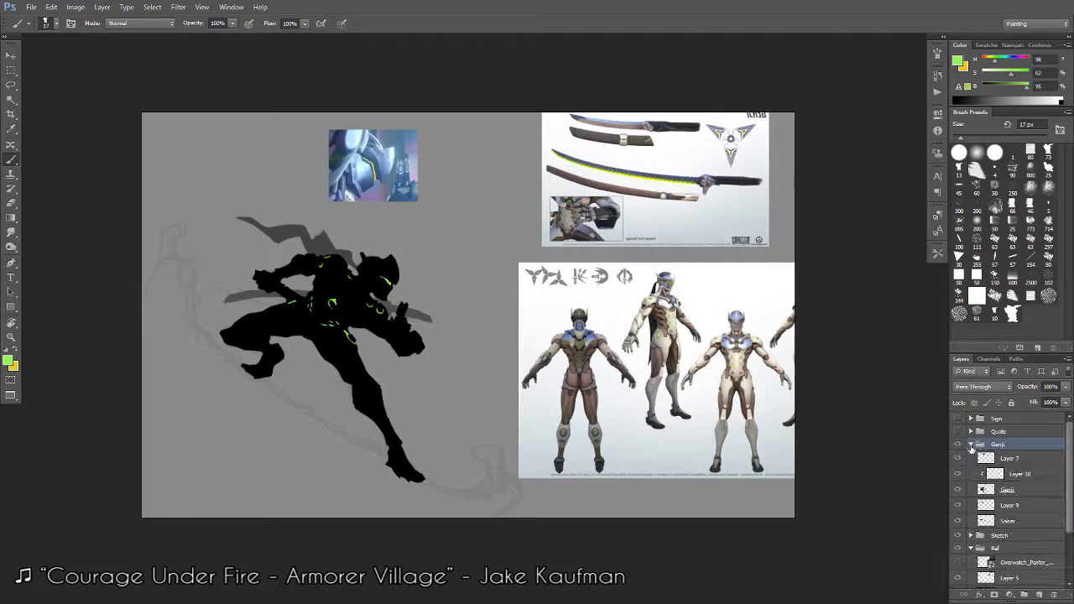
{"action": "left_click", "coordinate": [971, 445]}
{"action": "left_click", "coordinate": [1013, 472]}
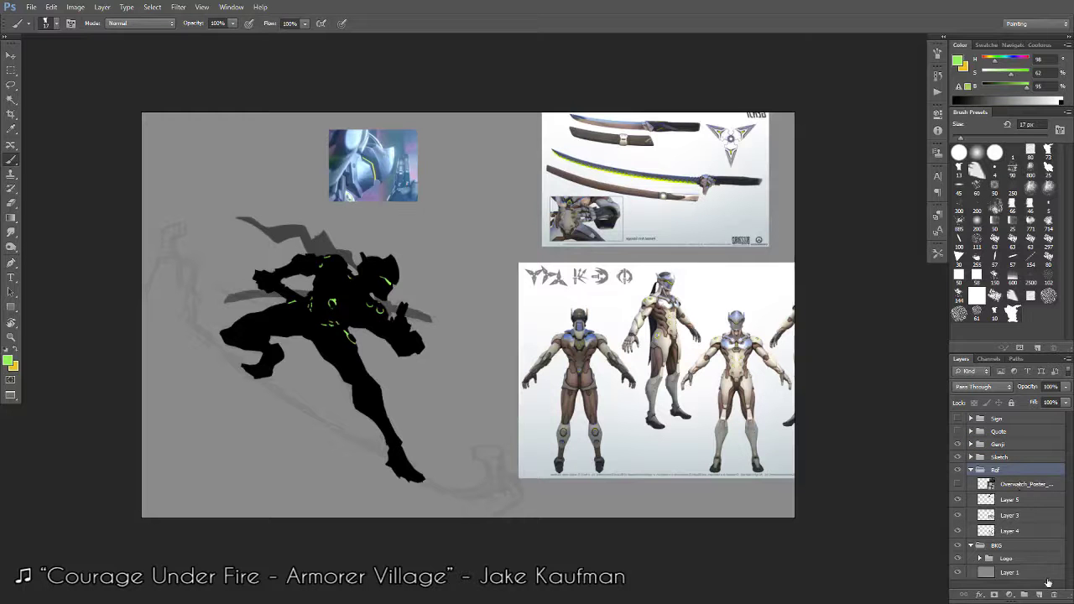
{"action": "left_click", "coordinate": [1018, 458]}
{"action": "left_click", "coordinate": [1024, 444]}
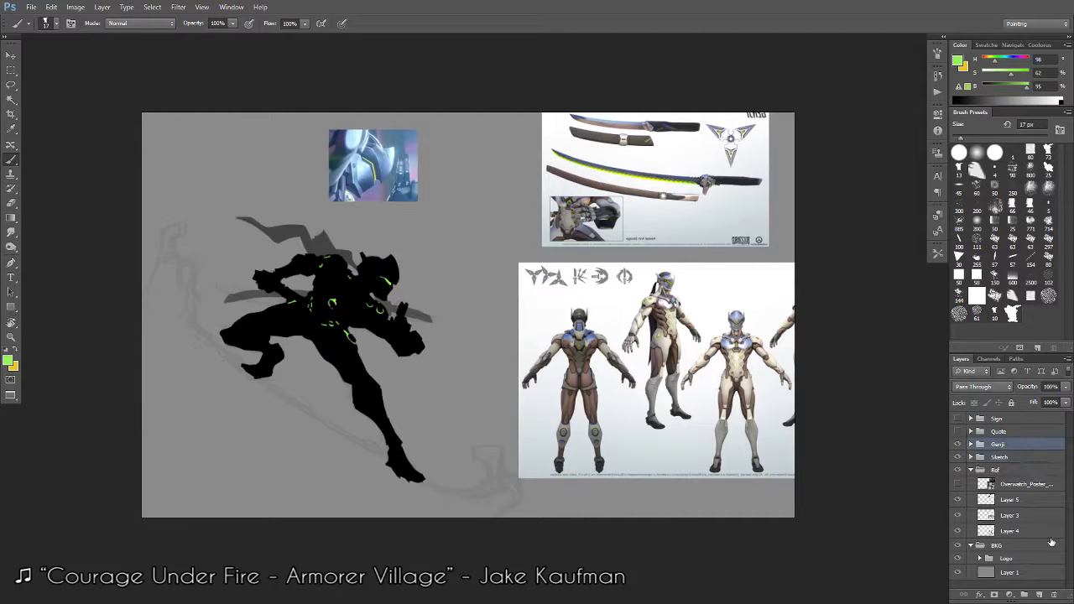
{"action": "key", "text": "ctrl+shift+alt+n"}
{"action": "left_click_drag", "start_coordinate": [1016, 459], "coordinate": [1014, 439]}
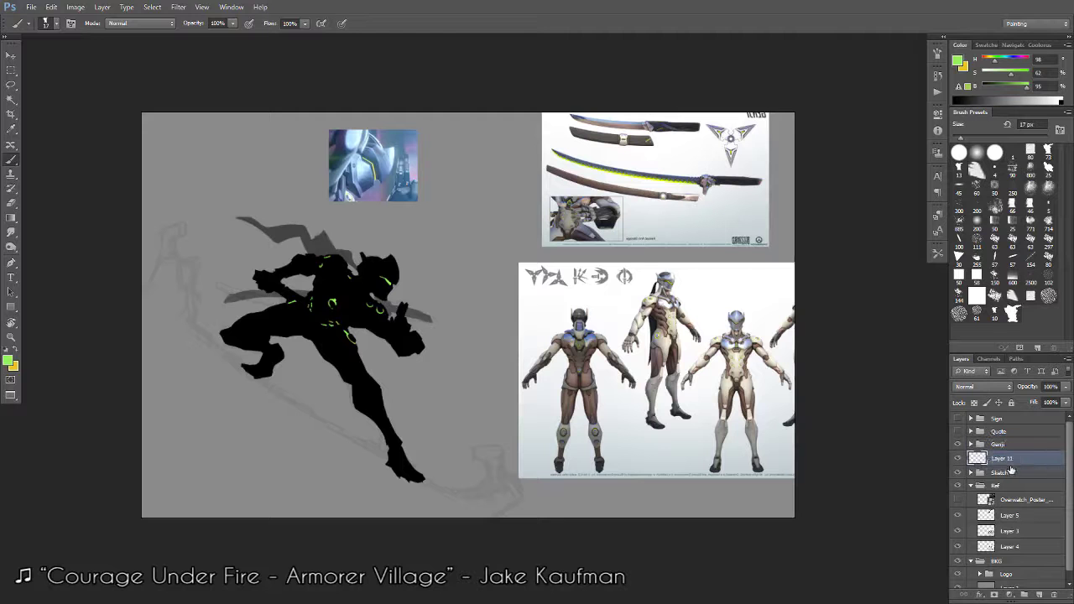
{"action": "double_click", "coordinate": [1003, 458]}
{"action": "type", "text": "Re"}
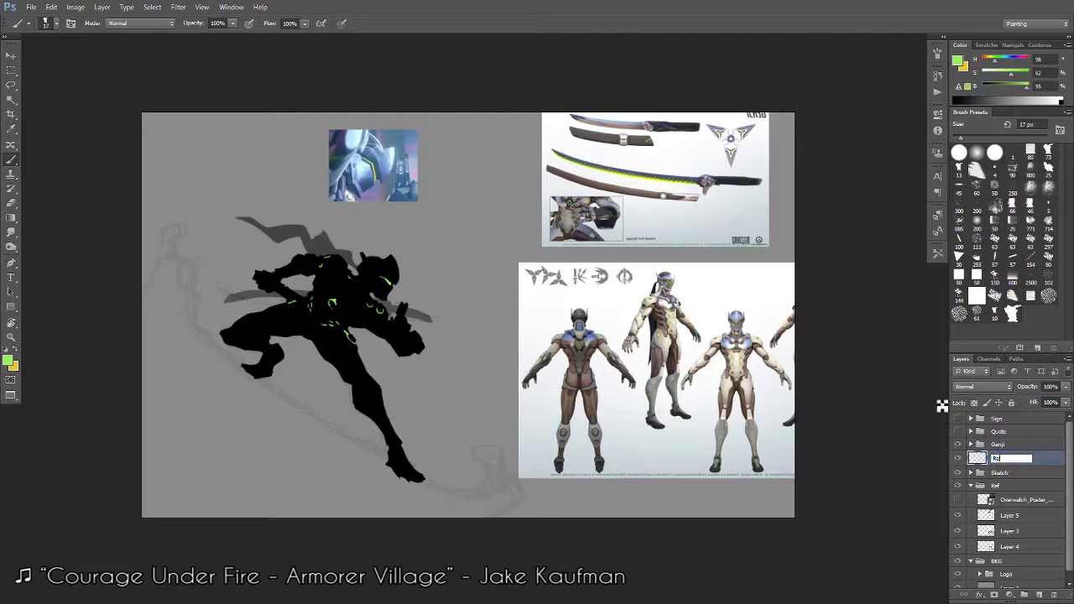
{"action": "type", "text": "of"}
{"action": "key", "text": "Return"}
Set black and paint the roof edge from left of the figure toward the feet.
{"action": "left_click", "coordinate": [349, 370], "text": "alt"}
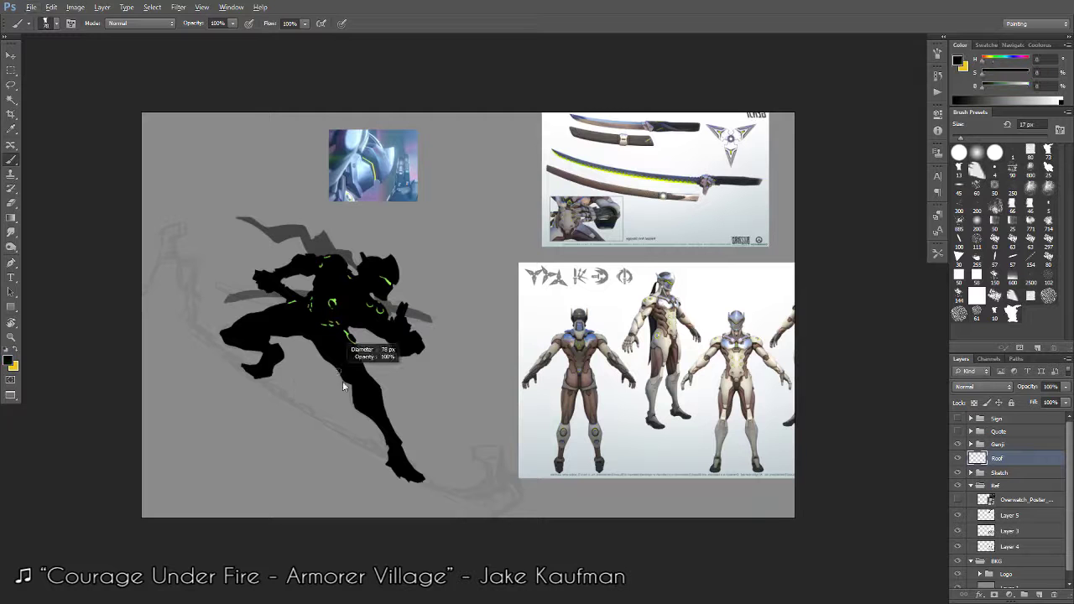
{"action": "left_click_drag", "start_coordinate": [372, 361], "coordinate": [342, 255]}
{"action": "left_click_drag", "start_coordinate": [157, 220], "coordinate": [179, 233]}
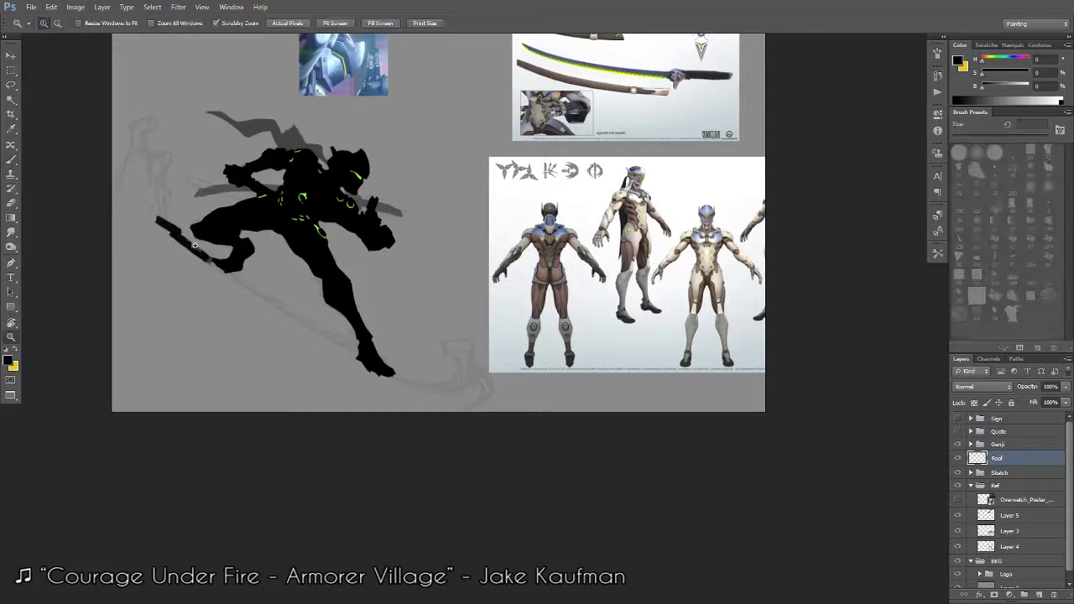
{"action": "left_click", "coordinate": [193, 252], "text": "ctrl"}
{"action": "left_click_drag", "start_coordinate": [153, 225], "coordinate": [217, 276]}
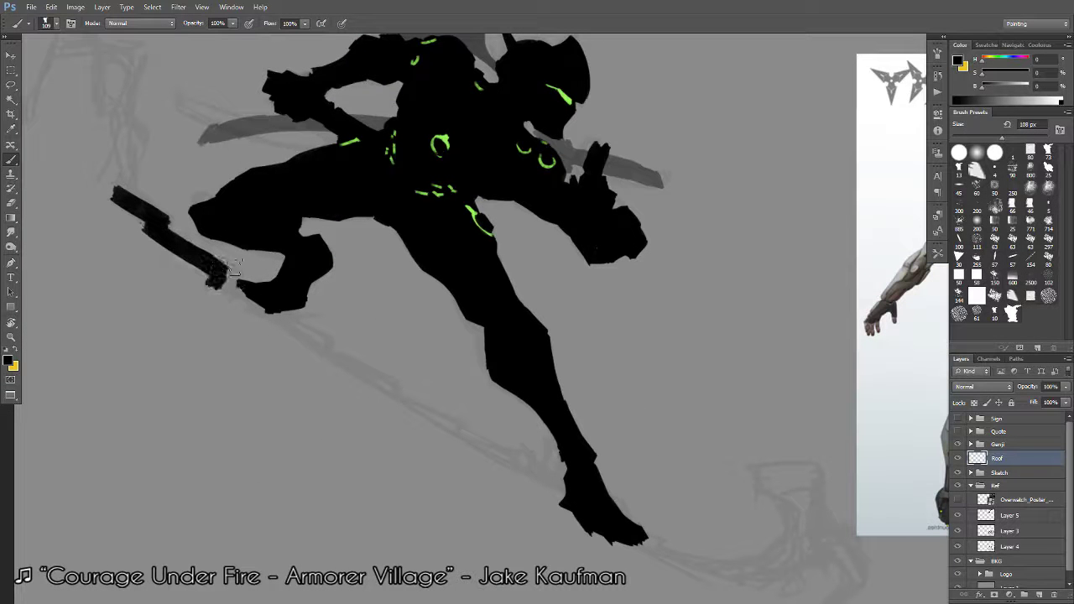
Extend the black roof edge down-right past the foot, then set the brush to 80 px.
{"action": "left_click_drag", "start_coordinate": [277, 321], "coordinate": [308, 338]}
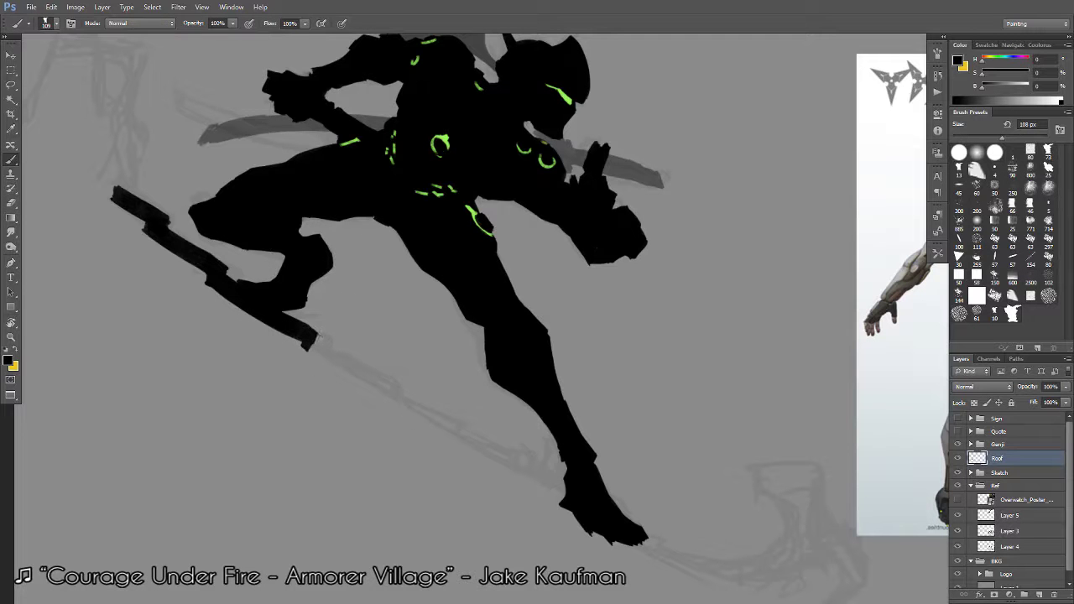
{"action": "left_click_drag", "start_coordinate": [303, 340], "coordinate": [466, 441]}
{"action": "key", "text": "ctrl+z"}
{"action": "mouse_move", "coordinate": [384, 393]}
{"action": "left_mouse_down"}
{"action": "mouse_move", "coordinate": [470, 442]}
{"action": "mouse_move", "coordinate": [475, 458]}
{"action": "mouse_move", "coordinate": [535, 466]}
{"action": "left_mouse_up"}
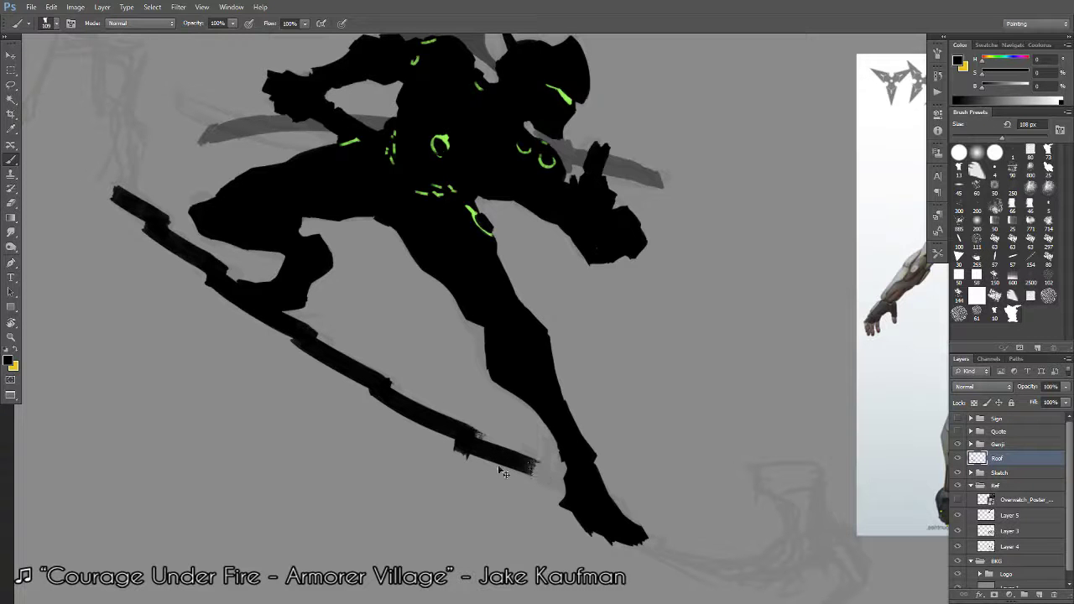
{"action": "key", "text": "ctrl+z"}
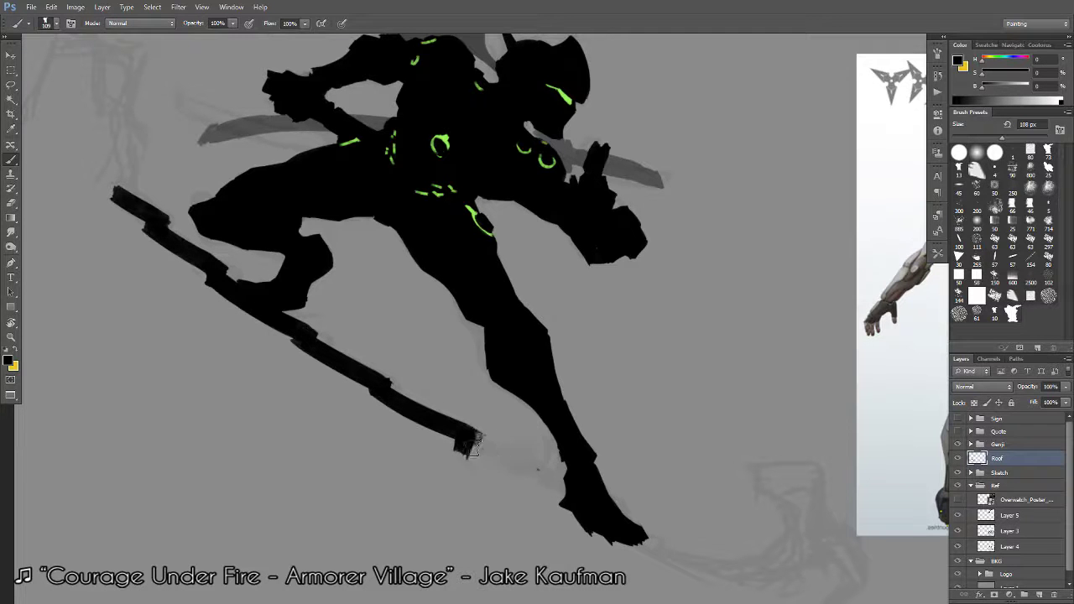
{"action": "mouse_move", "coordinate": [470, 443]}
{"action": "left_mouse_down"}
{"action": "mouse_move", "coordinate": [550, 487]}
{"action": "mouse_move", "coordinate": [537, 478]}
{"action": "left_mouse_up"}
{"action": "key", "text": "ctrl+z"}
{"action": "key", "text": "ctrl+z"}
{"action": "mouse_move", "coordinate": [458, 438]}
{"action": "left_mouse_down"}
{"action": "mouse_move", "coordinate": [550, 489]}
{"action": "mouse_move", "coordinate": [550, 504]}
{"action": "left_mouse_up"}
{"action": "right_click", "coordinate": [544, 487], "text": "alt"}
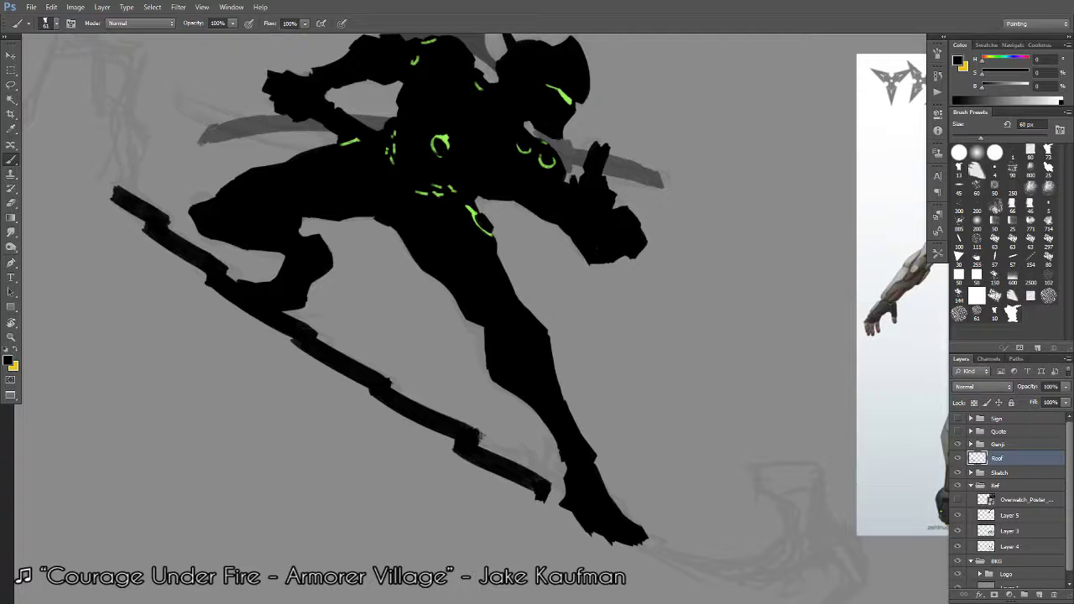
Set the eraser to 58 px and join the roof edge's end to the leg.
{"action": "key", "text": "e"}
{"action": "scroll", "coordinate": [495, 267], "scroll_direction": "down", "scroll_amount": 3, "text": "alt"}
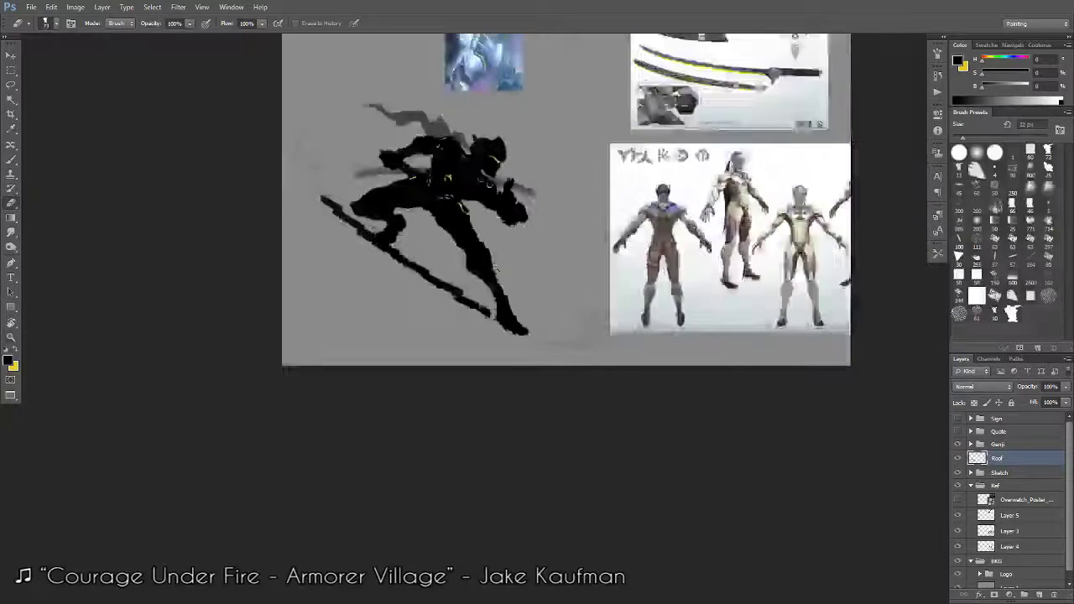
{"action": "scroll", "coordinate": [495, 267], "scroll_direction": "up", "scroll_amount": 3, "text": "alt"}
{"action": "right_click", "coordinate": [357, 300], "text": "alt"}
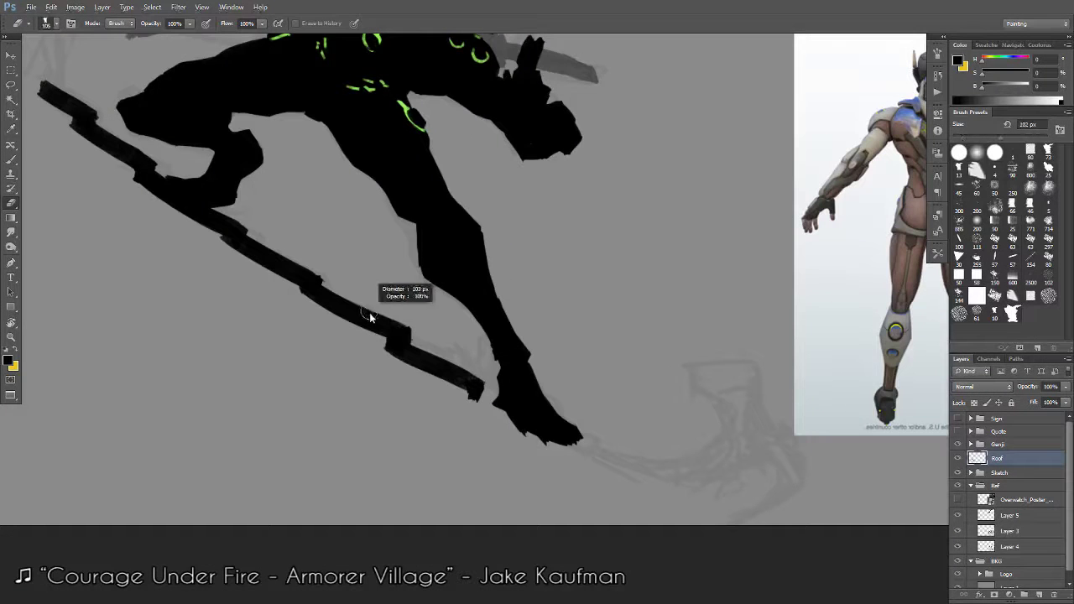
{"action": "right_click", "coordinate": [367, 324], "text": "alt"}
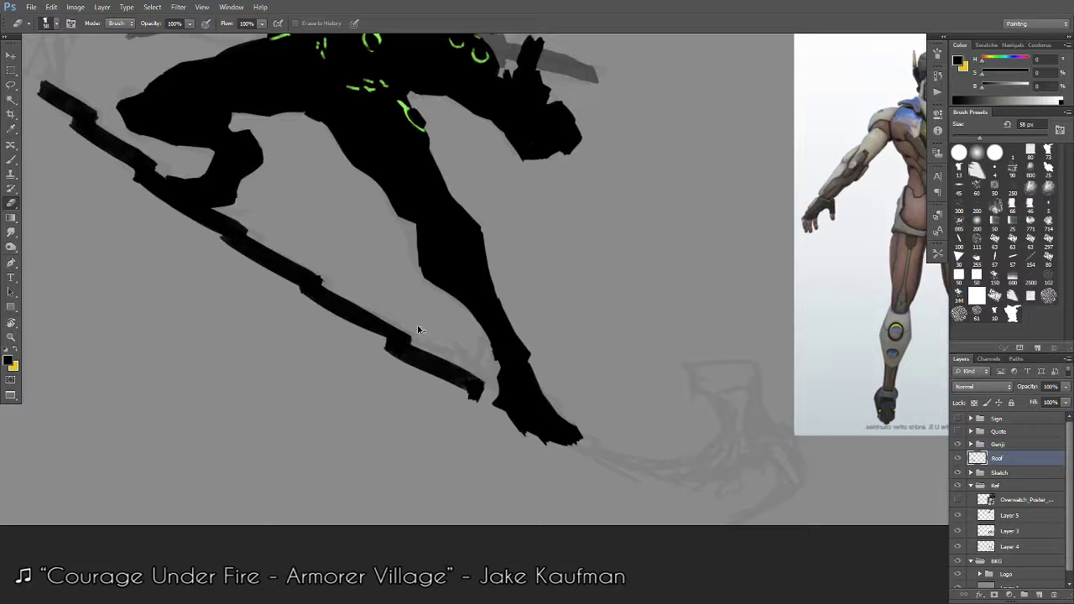
{"action": "key", "text": "b"}
{"action": "mouse_move", "coordinate": [472, 394]}
{"action": "left_mouse_down"}
{"action": "mouse_move", "coordinate": [514, 426]}
{"action": "mouse_move", "coordinate": [663, 474]}
{"action": "left_mouse_up"}
{"action": "key", "text": "ctrl+z"}
Thicken the roof line under the foot and shape the hooked curl at the lower right.
{"action": "scroll", "coordinate": [607, 456], "scroll_direction": "down", "scroll_amount": 3}
{"action": "scroll", "coordinate": [626, 351], "scroll_direction": "up", "scroll_amount": 2}
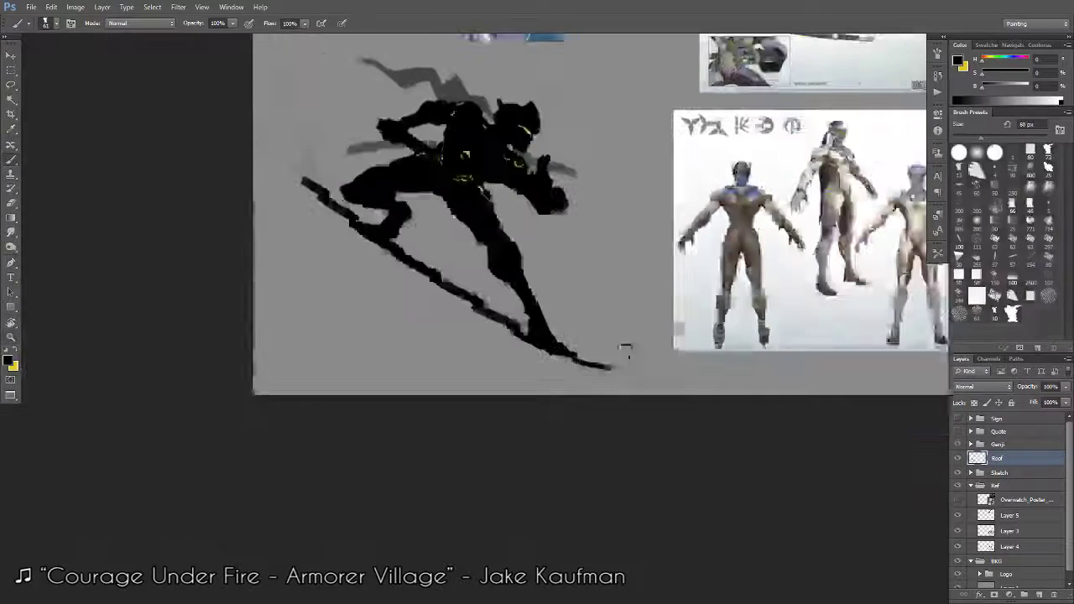
{"action": "scroll", "coordinate": [626, 351], "scroll_direction": "up", "scroll_amount": 2}
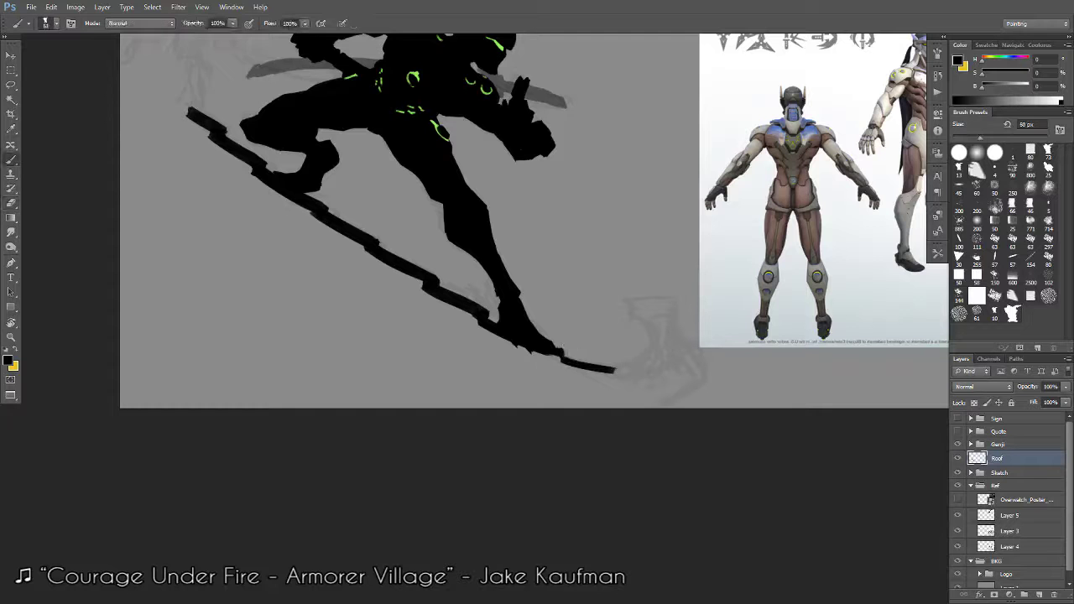
{"action": "mouse_move", "coordinate": [558, 365]}
{"action": "left_mouse_down"}
{"action": "mouse_move", "coordinate": [508, 346]}
{"action": "mouse_move", "coordinate": [625, 380]}
{"action": "mouse_move", "coordinate": [648, 357]}
{"action": "mouse_move", "coordinate": [659, 329]}
{"action": "mouse_move", "coordinate": [632, 301]}
{"action": "mouse_move", "coordinate": [673, 305]}
{"action": "mouse_move", "coordinate": [610, 208]}
{"action": "mouse_move", "coordinate": [623, 265]}
{"action": "mouse_move", "coordinate": [630, 256]}
{"action": "left_mouse_up"}
{"action": "key", "text": "ctrl+z"}
{"action": "mouse_move", "coordinate": [610, 208]}
{"action": "left_mouse_down"}
{"action": "mouse_move", "coordinate": [626, 256]}
{"action": "mouse_move", "coordinate": [614, 214]}
{"action": "mouse_move", "coordinate": [580, 215]}
{"action": "mouse_move", "coordinate": [603, 222]}
{"action": "mouse_move", "coordinate": [576, 230]}
{"action": "mouse_move", "coordinate": [599, 252]}
{"action": "mouse_move", "coordinate": [612, 243]}
{"action": "mouse_move", "coordinate": [642, 295]}
{"action": "mouse_move", "coordinate": [595, 319]}
{"action": "mouse_move", "coordinate": [638, 281]}
{"action": "mouse_move", "coordinate": [623, 279]}
{"action": "left_mouse_up"}
{"action": "key", "text": "e"}
{"action": "key", "text": "b"}
{"action": "left_click_drag", "start_coordinate": [547, 273], "coordinate": [750, 420]}
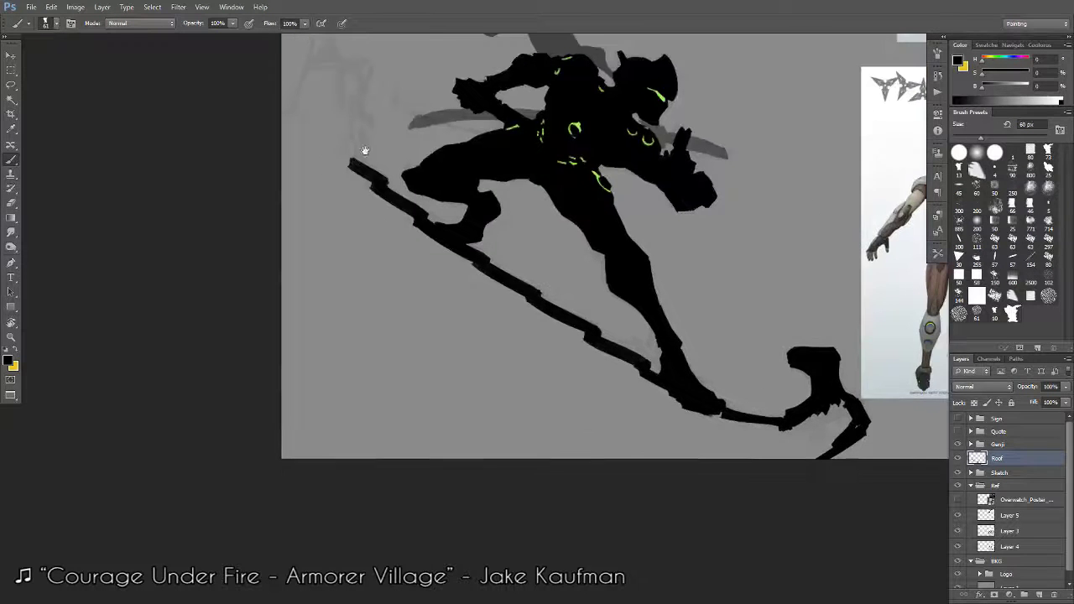
{"action": "mouse_move", "coordinate": [364, 156]}
{"action": "left_mouse_down"}
{"action": "mouse_move", "coordinate": [367, 201]}
{"action": "mouse_move", "coordinate": [378, 121]}
{"action": "mouse_move", "coordinate": [331, 105]}
{"action": "mouse_move", "coordinate": [293, 168]}
{"action": "mouse_move", "coordinate": [324, 137]}
{"action": "mouse_move", "coordinate": [321, 109]}
{"action": "mouse_move", "coordinate": [313, 115]}
{"action": "mouse_move", "coordinate": [328, 67]}
{"action": "mouse_move", "coordinate": [351, 61]}
{"action": "mouse_move", "coordinate": [337, 110]}
{"action": "mouse_move", "coordinate": [333, 74]}
{"action": "left_mouse_up"}
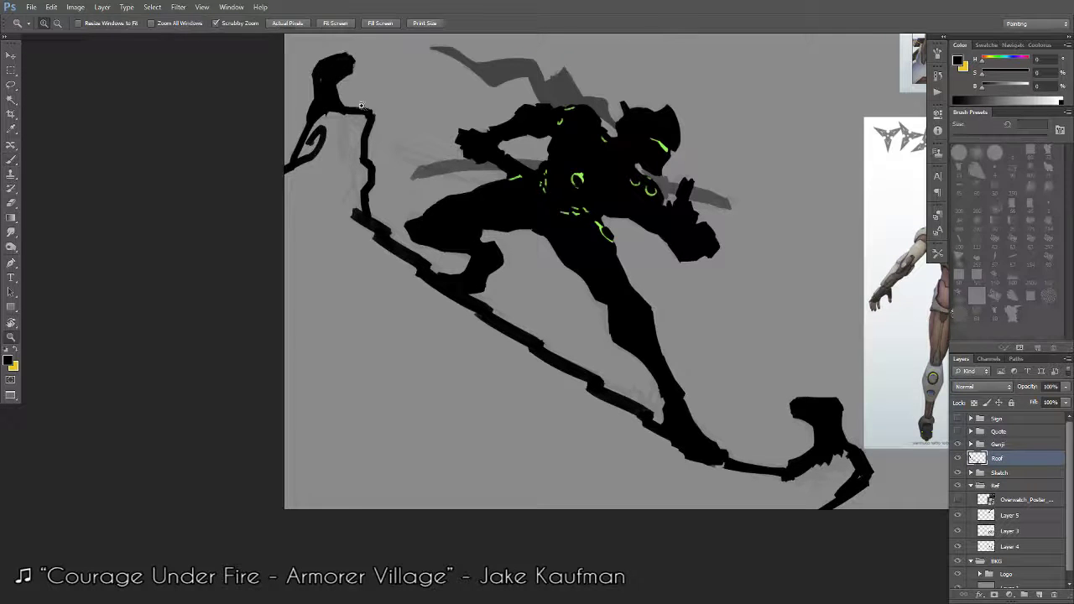
Paint over the gap so the roof outline stroke joins the top-left ledge.
{"action": "left_click", "coordinate": [362, 77], "text": "alt"}
{"action": "left_click", "coordinate": [363, 77], "text": "ctrl"}
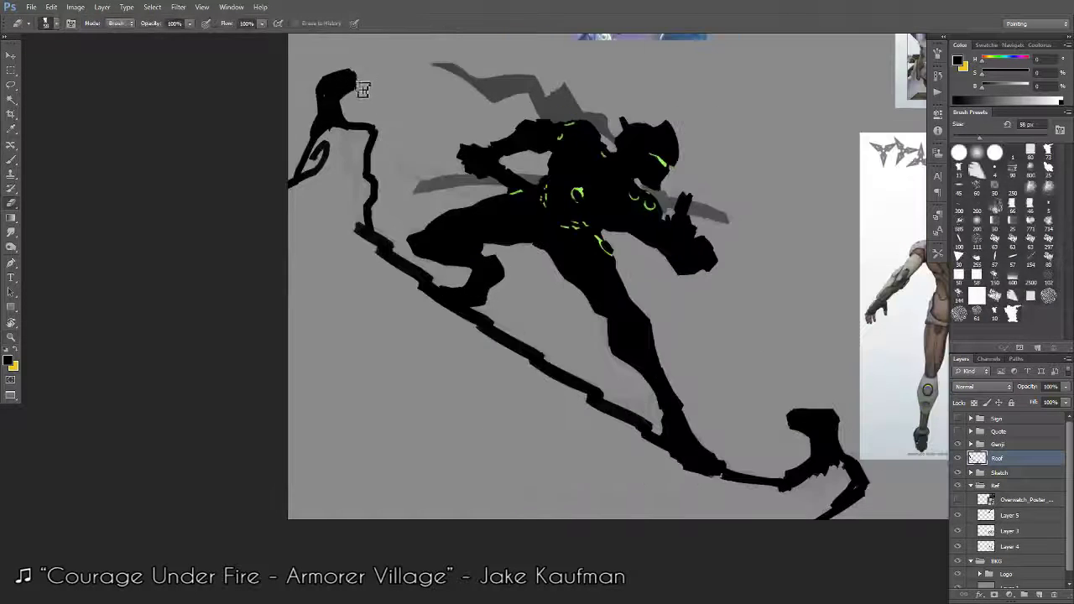
{"action": "left_click", "coordinate": [347, 219], "text": "ctrl"}
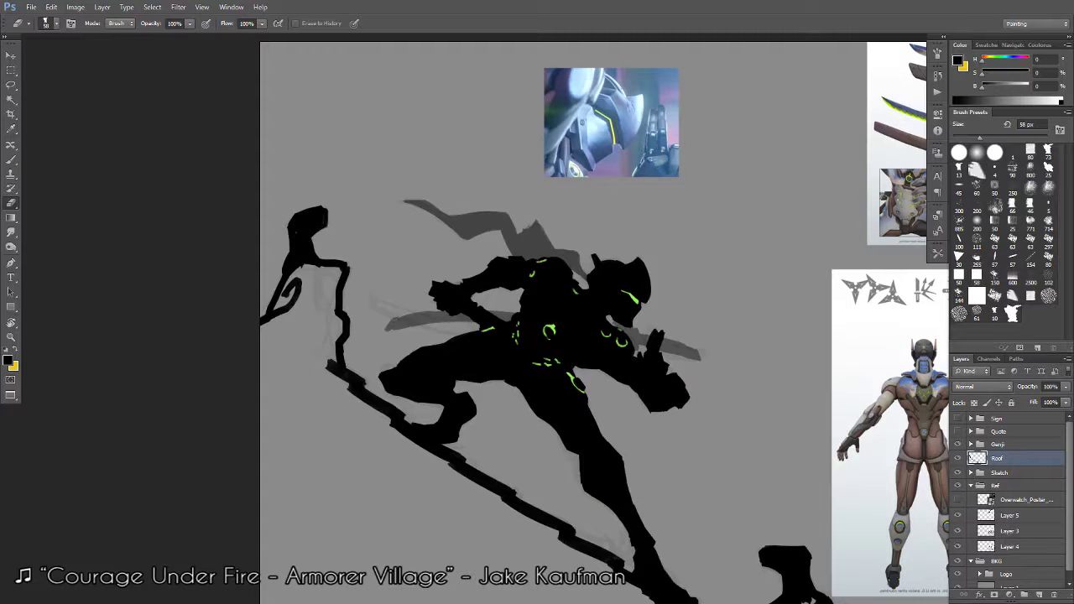
{"action": "left_click", "coordinate": [306, 252], "text": "alt"}
{"action": "left_click_drag", "start_coordinate": [458, 216], "coordinate": [377, 228]}
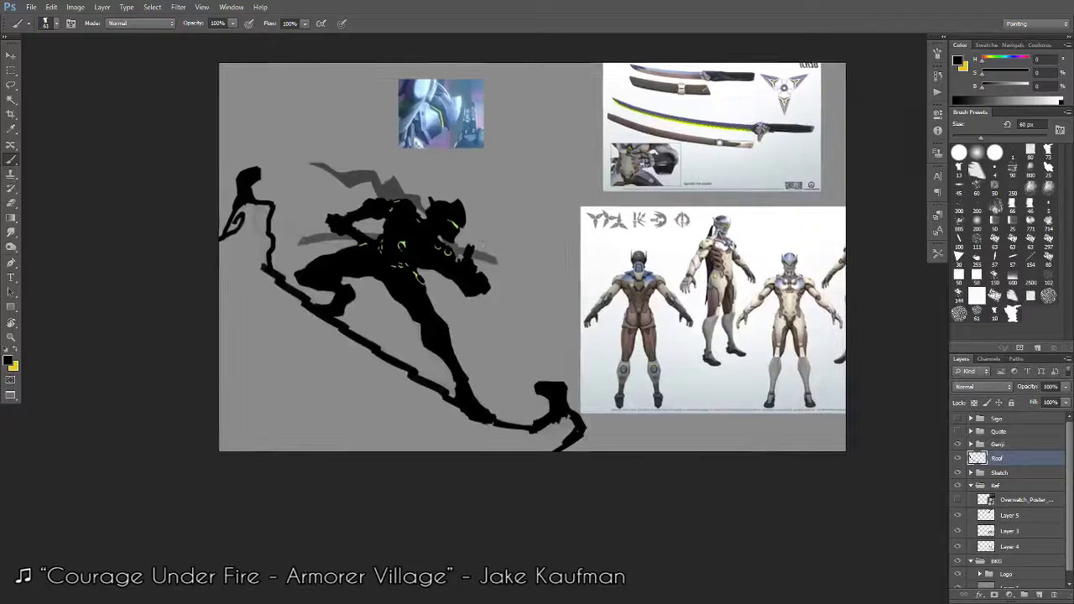
{"action": "left_click", "coordinate": [299, 175], "text": "ctrl"}
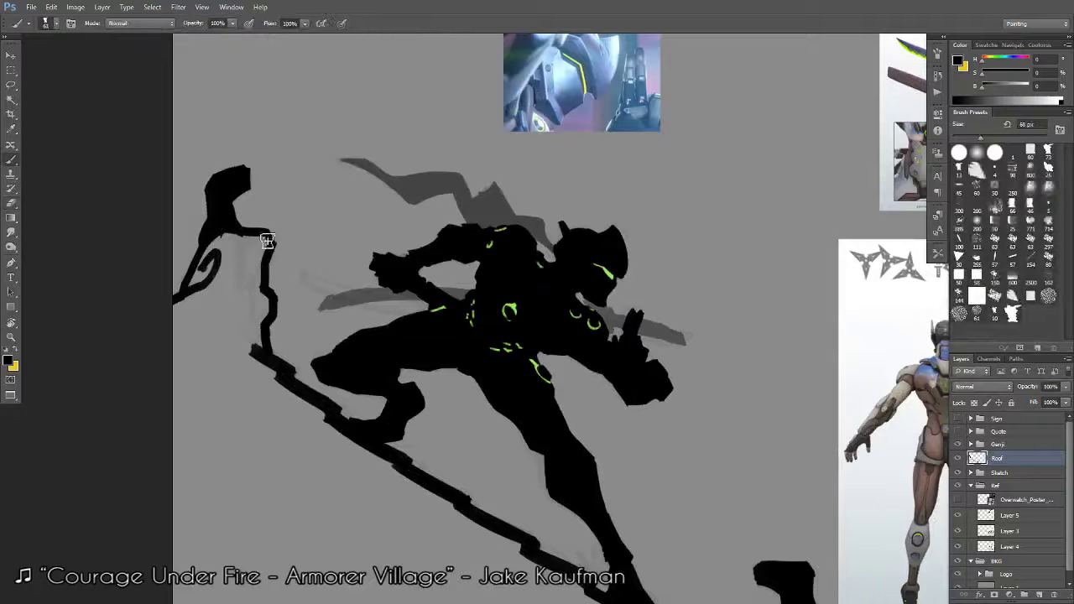
{"action": "left_click", "coordinate": [269, 238], "text": "alt"}
{"action": "key", "text": "b"}
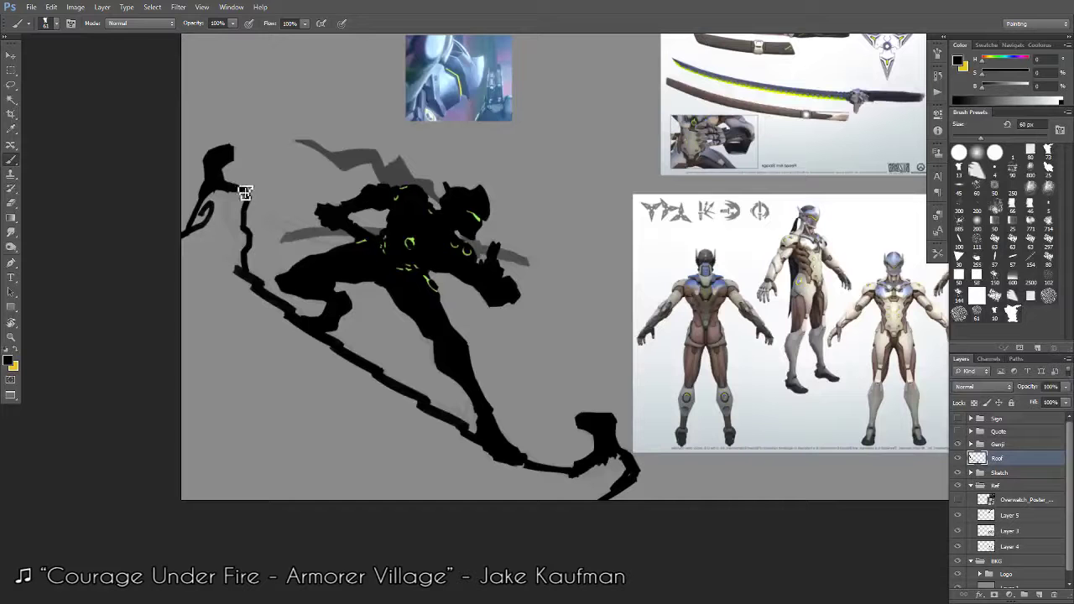
{"action": "left_click_drag", "start_coordinate": [229, 183], "coordinate": [248, 204]}
{"action": "key", "text": "l"}
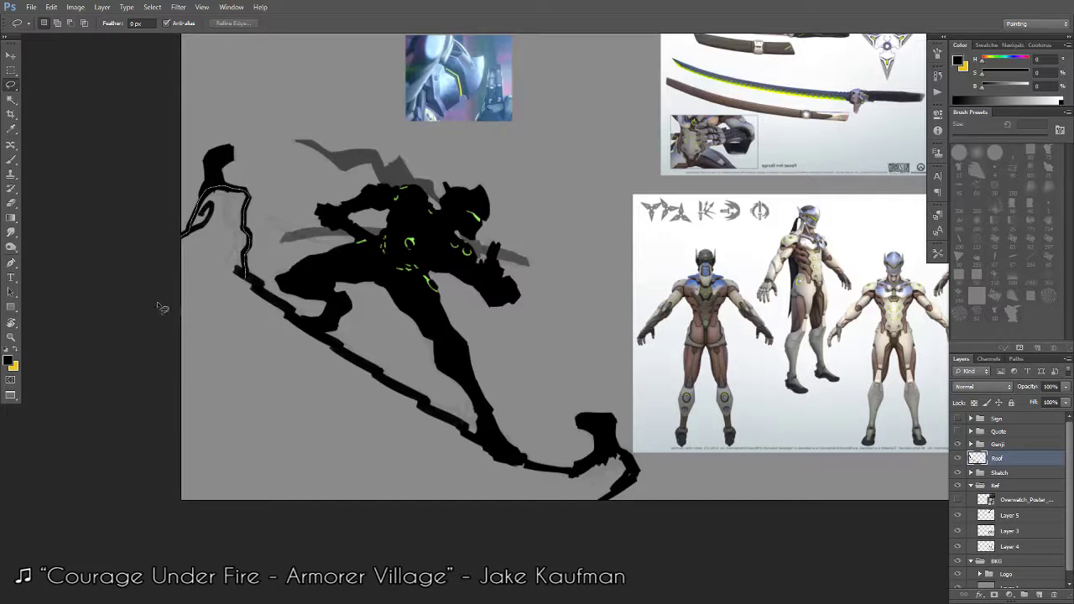
Lasso the rooftop down to the canvas bottom, fill it black, and add Layer 11 above Roof.
{"action": "scroll", "coordinate": [162, 308], "scroll_direction": "down", "scroll_amount": 3}
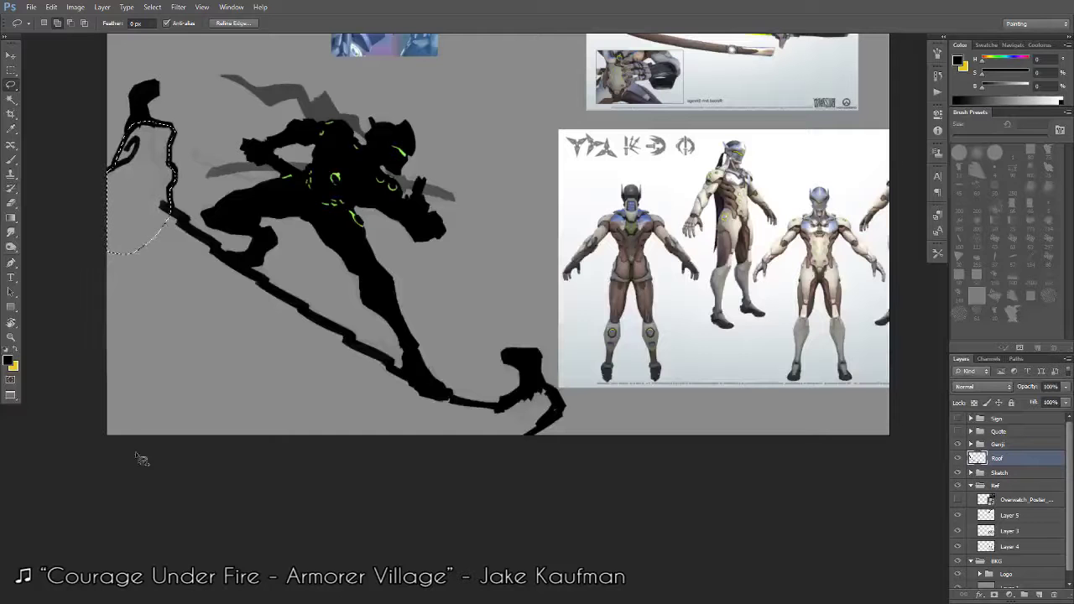
{"action": "mouse_move", "coordinate": [141, 460]}
{"action": "left_mouse_down"}
{"action": "mouse_move", "coordinate": [420, 537]}
{"action": "mouse_move", "coordinate": [534, 467]}
{"action": "left_mouse_up"}
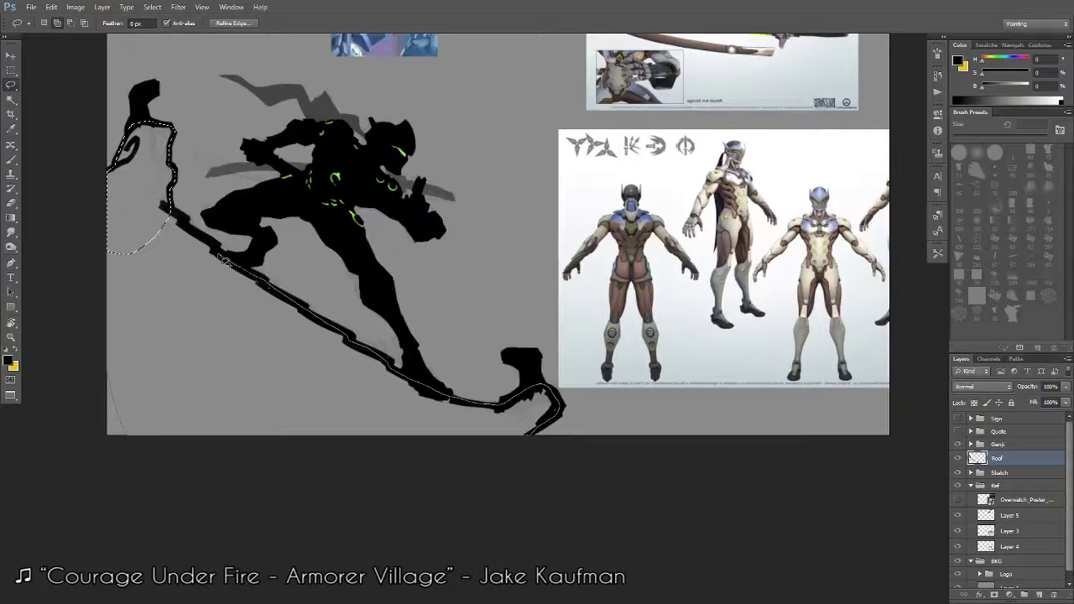
{"action": "mouse_move", "coordinate": [122, 221]}
{"action": "left_mouse_down"}
{"action": "mouse_move", "coordinate": [73, 240]}
{"action": "mouse_move", "coordinate": [113, 473]}
{"action": "mouse_move", "coordinate": [220, 401]}
{"action": "mouse_move", "coordinate": [79, 390]}
{"action": "left_mouse_up"}
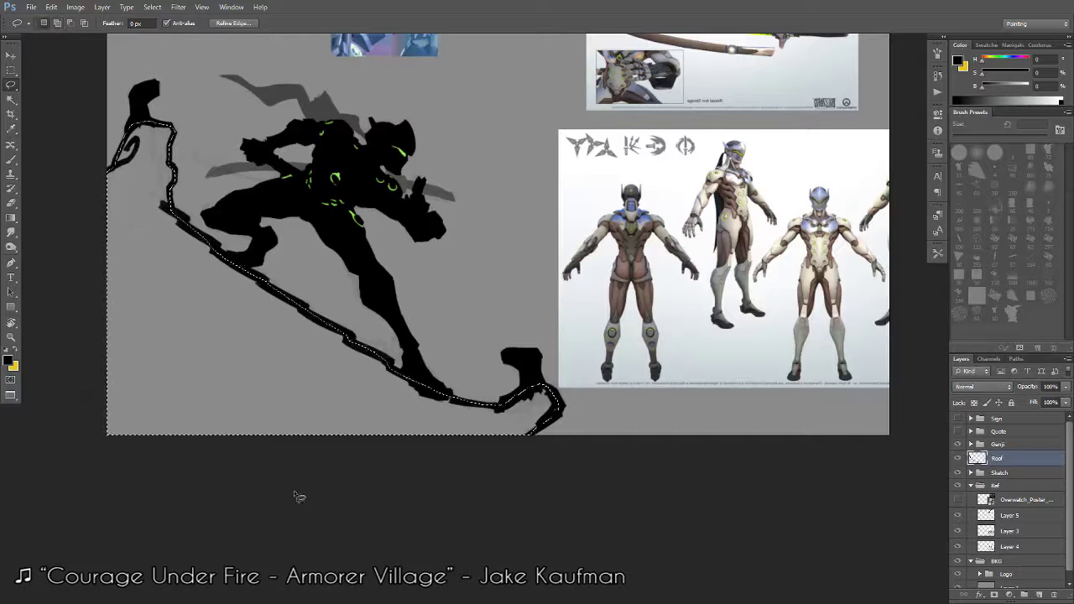
{"action": "key", "text": "alt+BackSpace"}
{"action": "key", "text": "ctrl+d"}
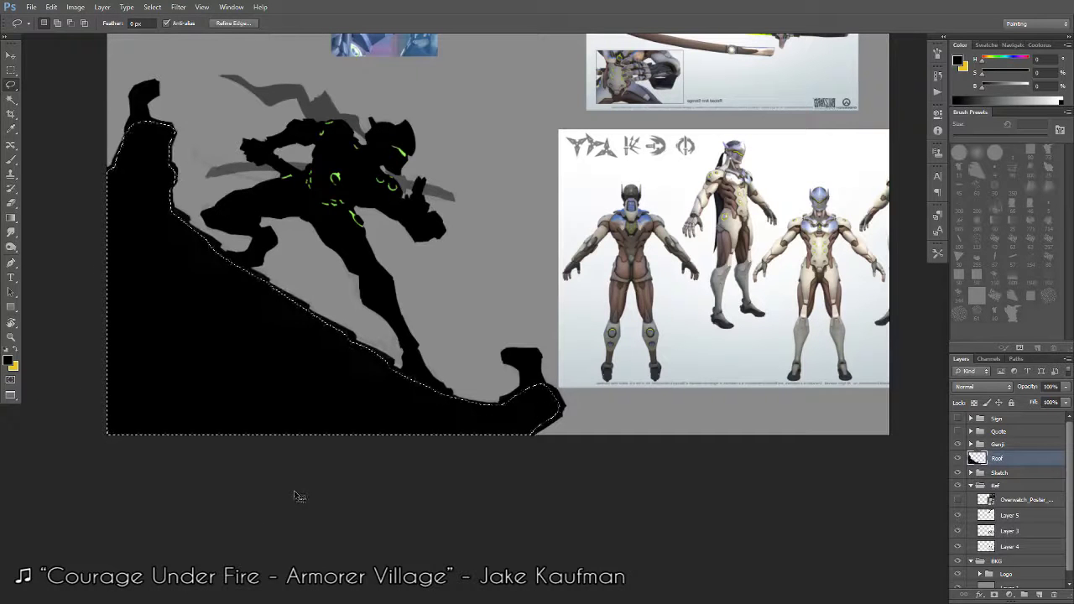
{"action": "key", "text": "ctrl+shift+alt+n"}
{"action": "key", "text": "b"}
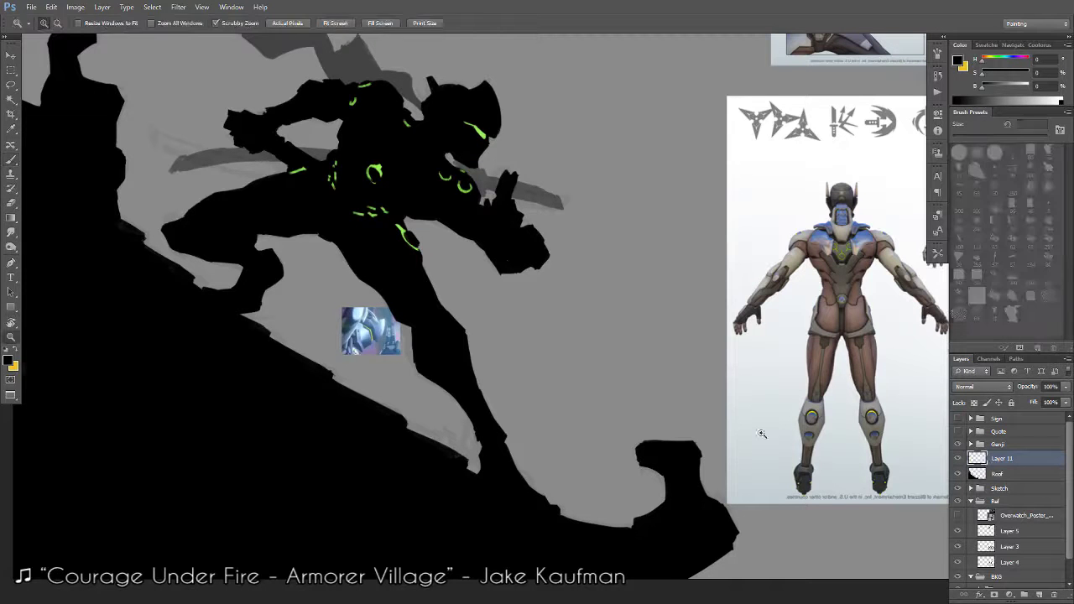
Lasso and delete the stray reference thumbnail over the legs, then remove Layer 11.
{"action": "key", "text": "ctrl+minus"}
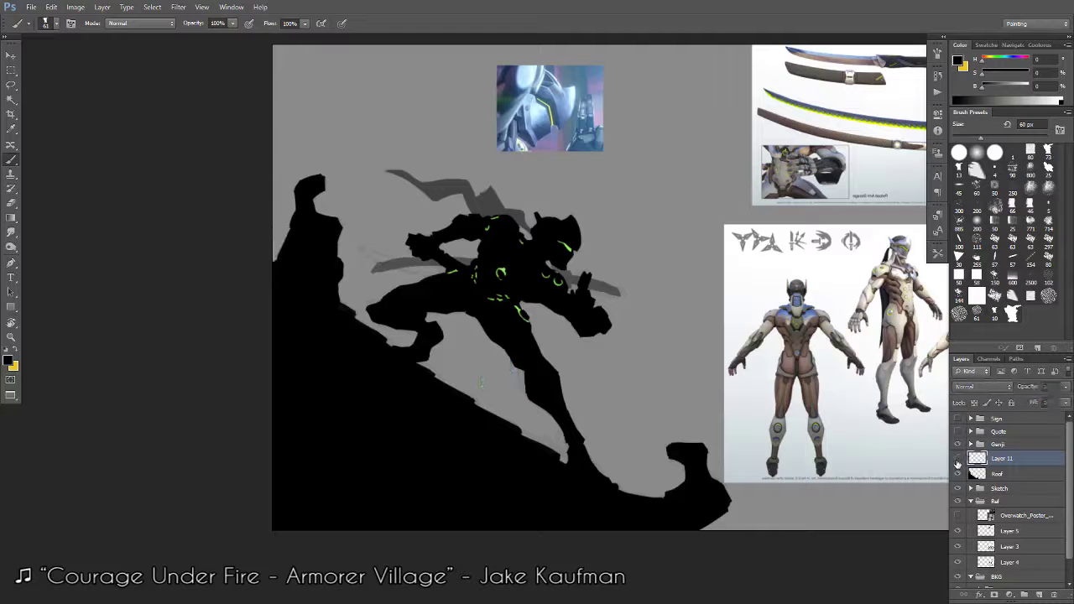
{"action": "left_click", "coordinate": [957, 458]}
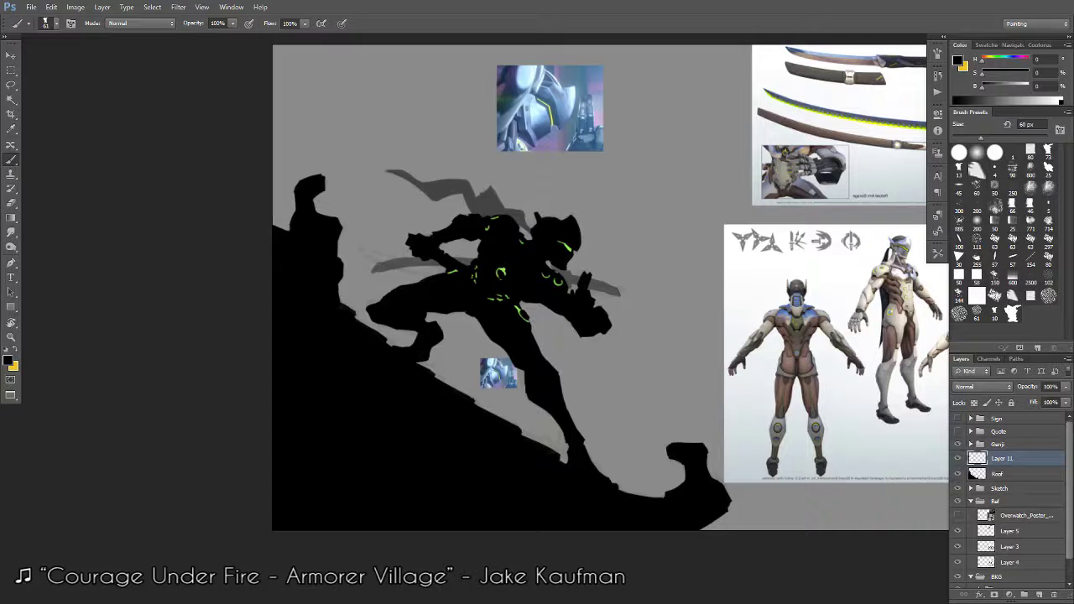
{"action": "left_click", "coordinate": [11, 70]}
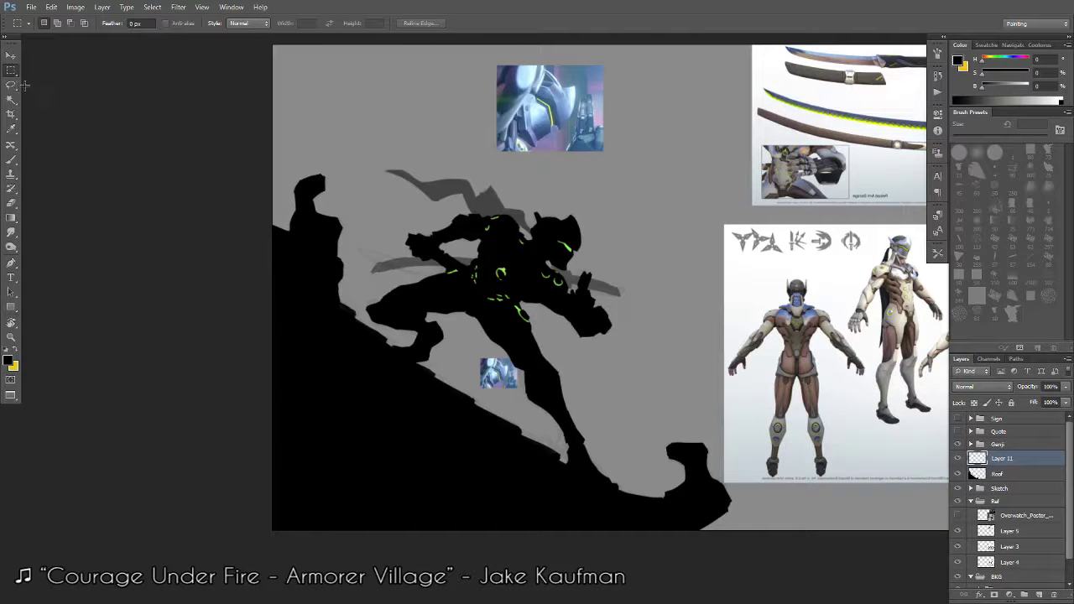
{"action": "left_click", "coordinate": [11, 85]}
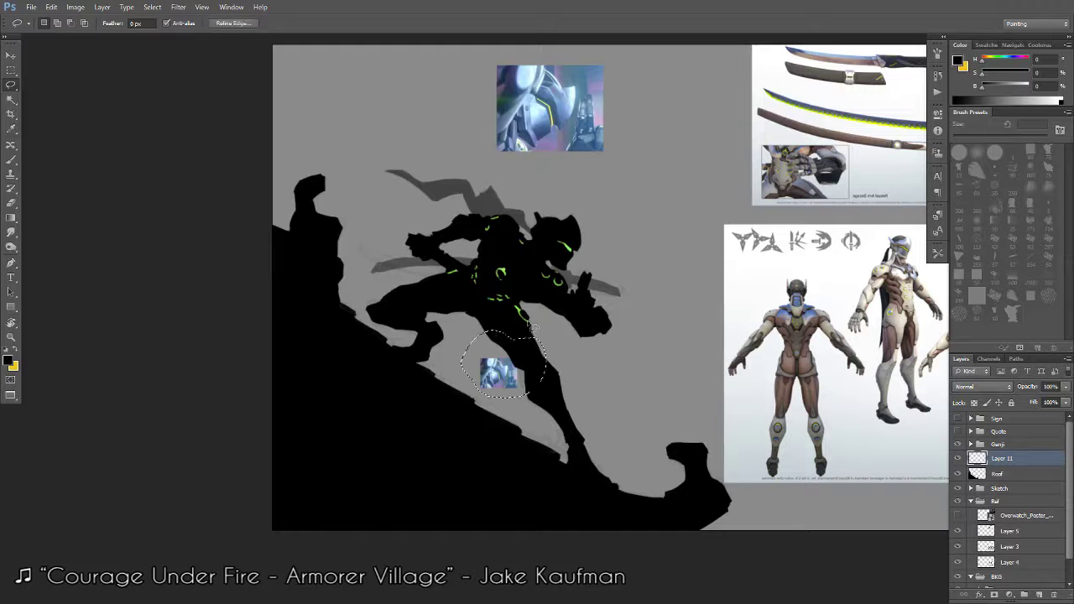
{"action": "key", "text": "Delete"}
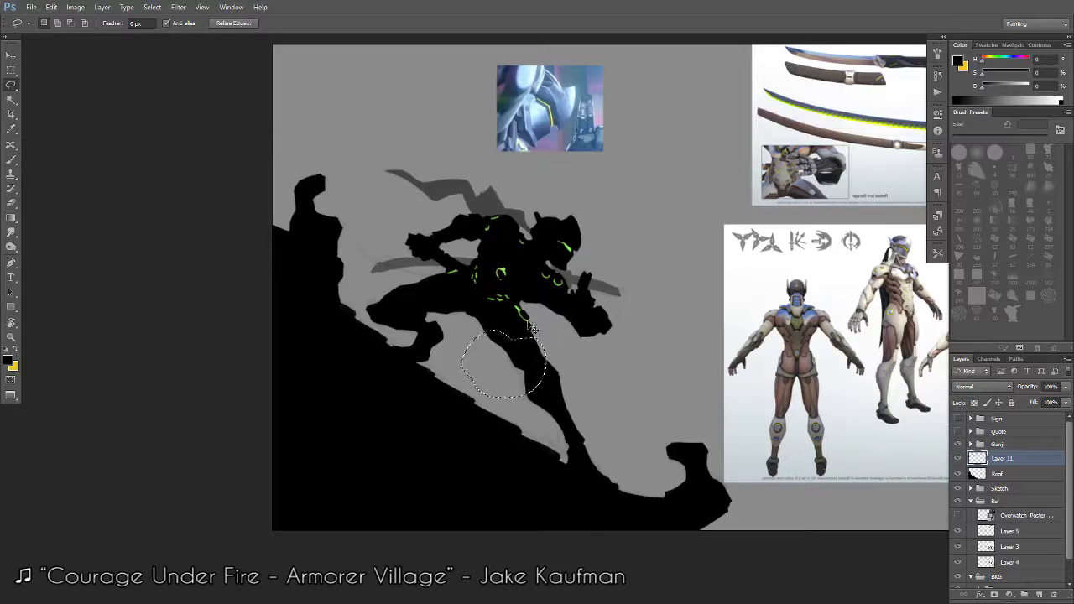
{"action": "key", "text": "ctrl+e"}
{"action": "left_click", "coordinate": [958, 458]}
{"action": "key", "text": "b"}
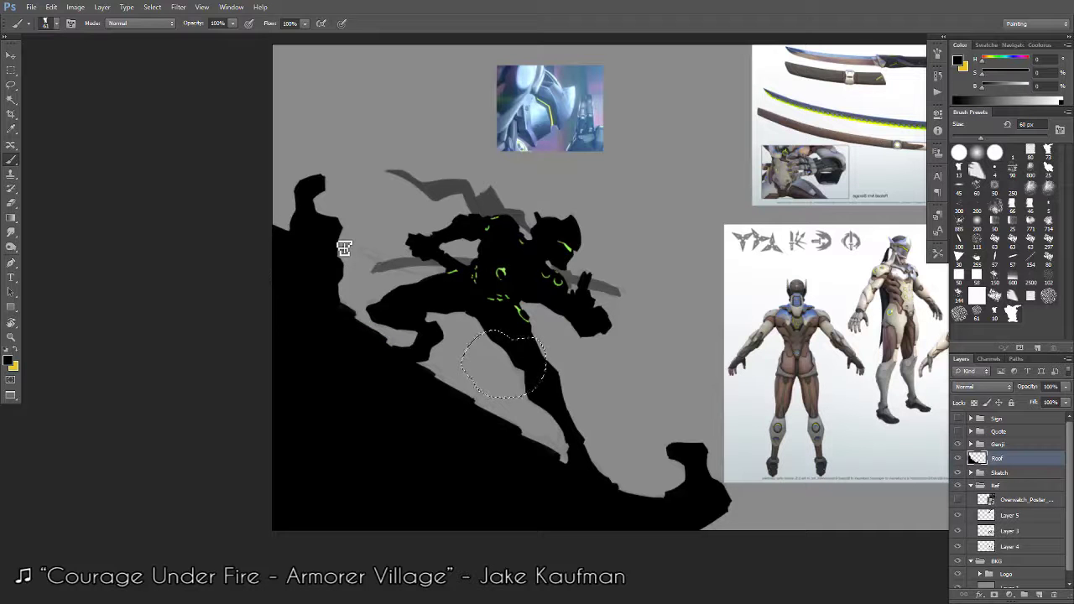
On the Genji silhouette layer, erase black along the leg's lower edge.
{"action": "left_click", "coordinate": [971, 444]}
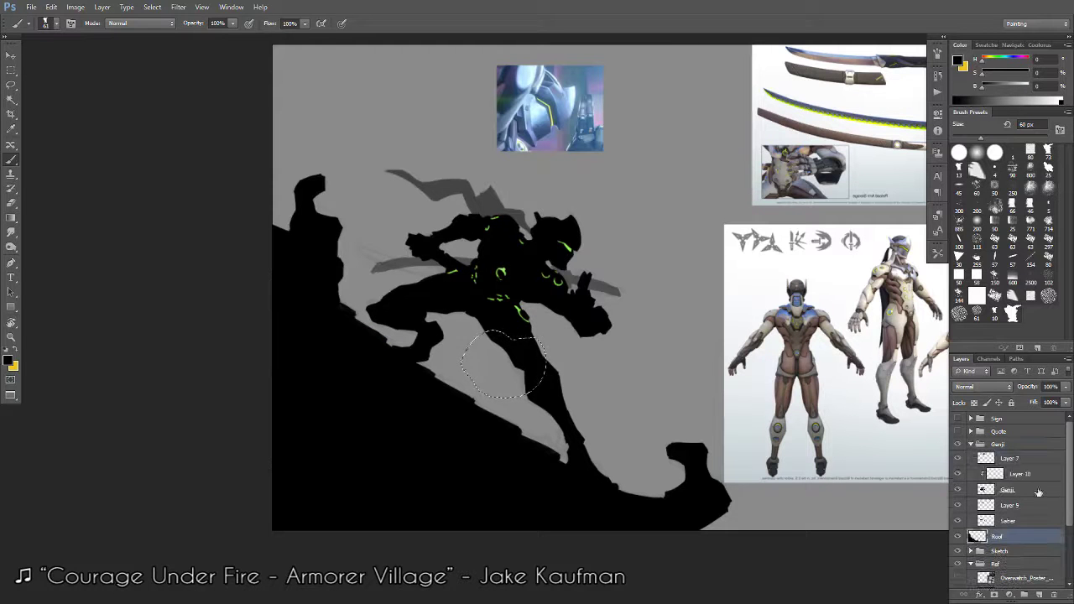
{"action": "left_click", "coordinate": [1008, 490]}
{"action": "key", "text": "e"}
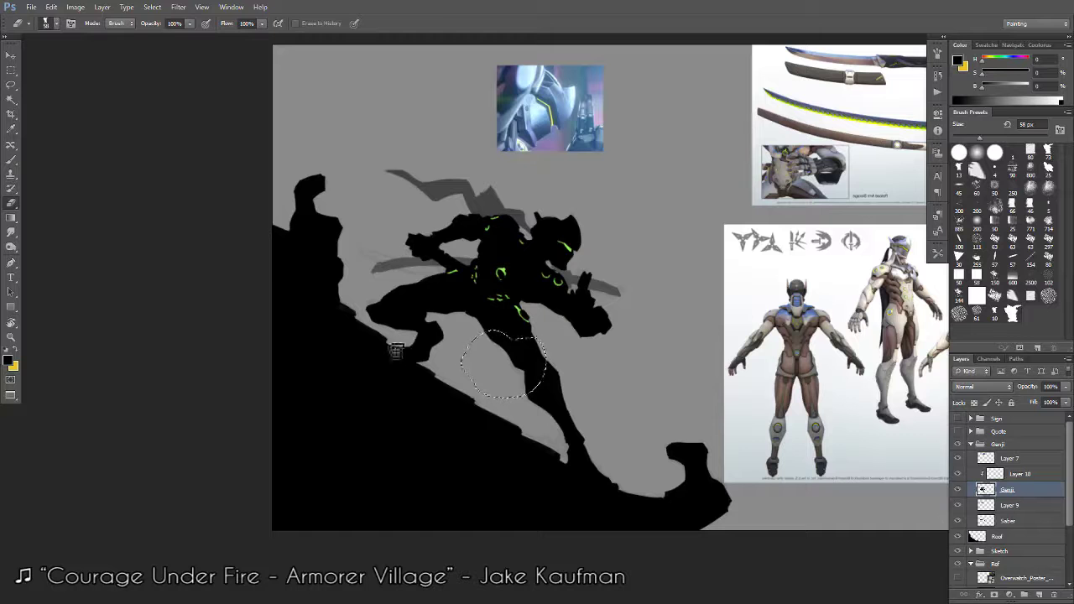
{"action": "scroll", "coordinate": [392, 355], "scroll_direction": "up", "scroll_amount": 2}
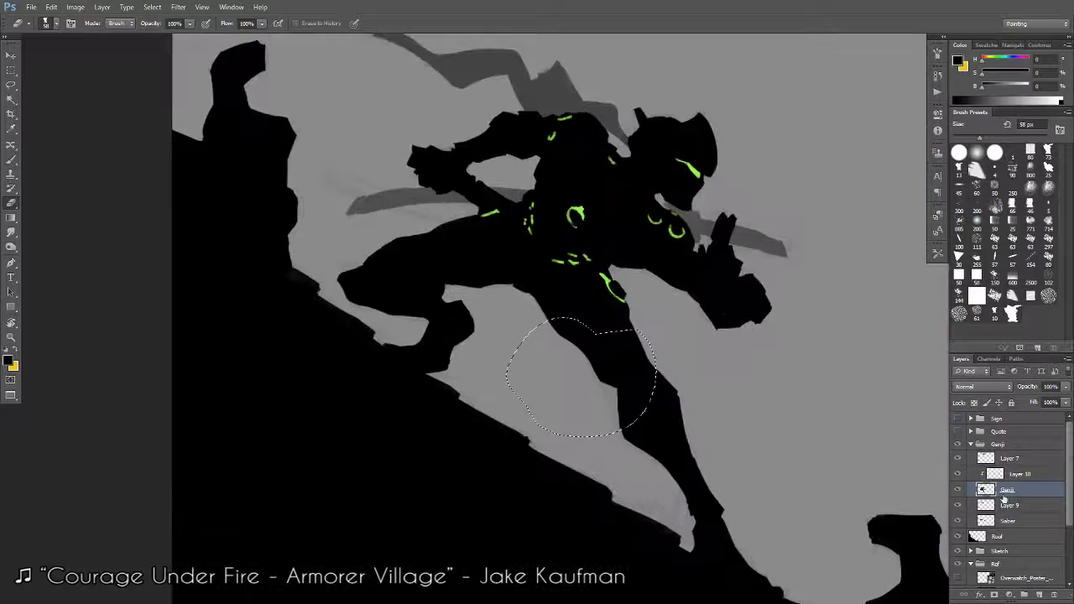
{"action": "left_click", "coordinate": [959, 490]}
{"action": "mouse_move", "coordinate": [391, 344]}
{"action": "left_mouse_down"}
{"action": "mouse_move", "coordinate": [377, 352]}
{"action": "mouse_move", "coordinate": [415, 341]}
{"action": "mouse_move", "coordinate": [385, 347]}
{"action": "mouse_move", "coordinate": [622, 501]}
{"action": "mouse_move", "coordinate": [522, 411]}
{"action": "left_mouse_up"}
Erase along the lower leg and rooftop slope edge near the feet.
{"action": "key", "text": "b"}
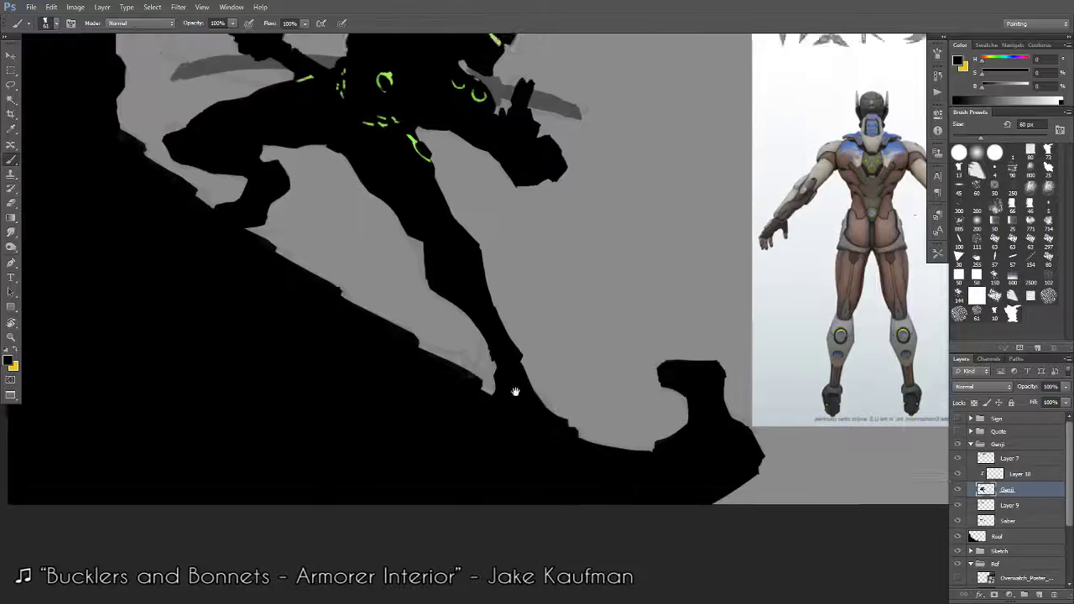
{"action": "left_click_drag", "start_coordinate": [515, 388], "coordinate": [645, 465]}
{"action": "key", "text": "e"}
{"action": "key", "text": "ctrl+minus"}
{"action": "key", "text": "ctrl+minus"}
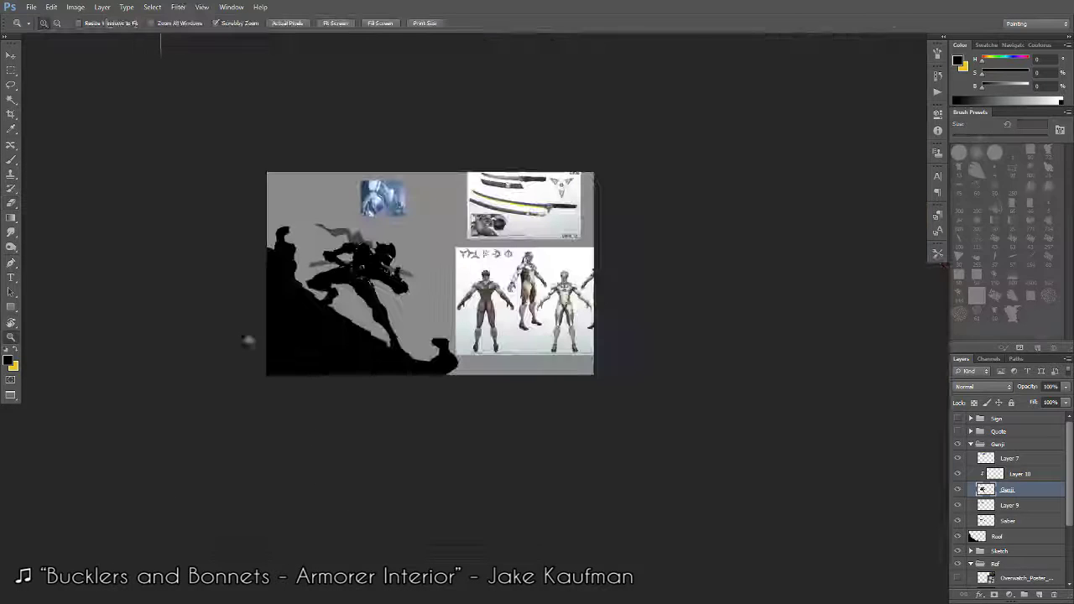
{"action": "key", "text": "b"}
{"action": "key", "text": "ctrl+plus"}
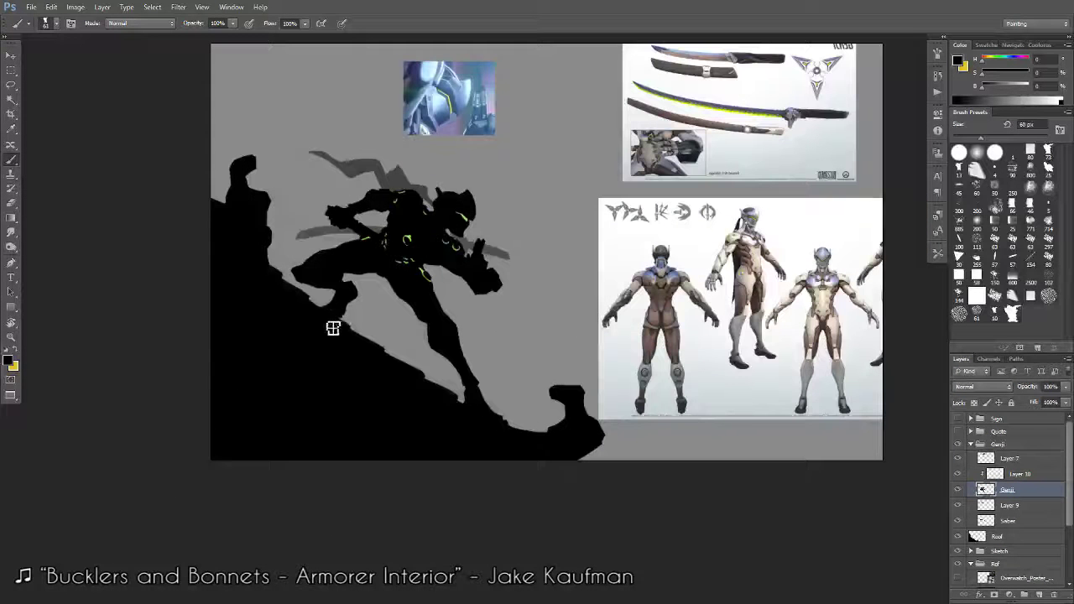
{"action": "key", "text": "e"}
{"action": "scroll", "coordinate": [340, 323], "scroll_direction": "up", "scroll_amount": 2}
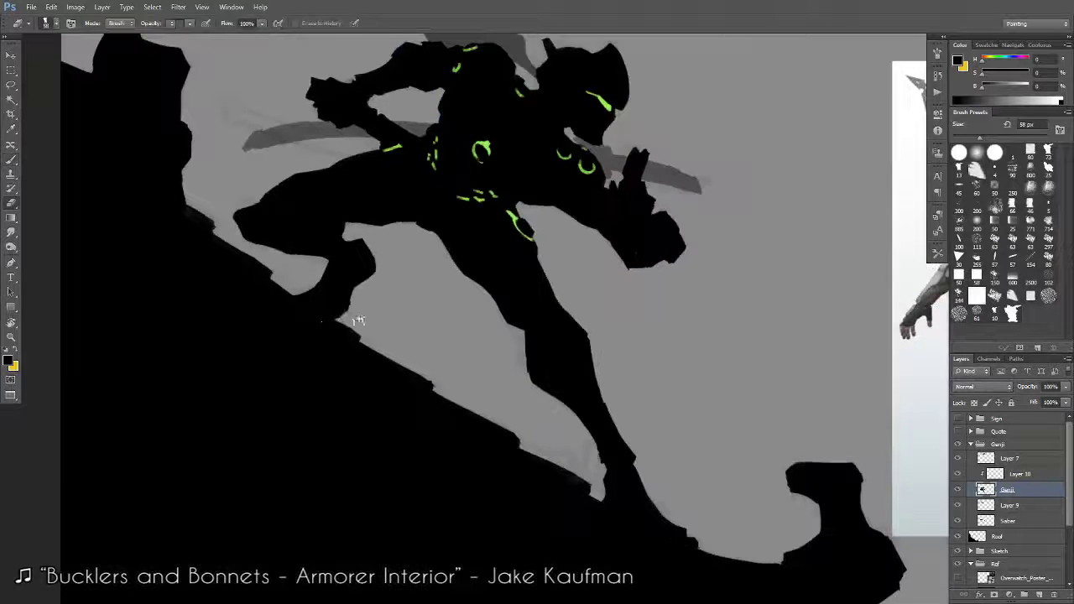
{"action": "mouse_move", "coordinate": [356, 312]}
{"action": "left_mouse_down"}
{"action": "mouse_move", "coordinate": [381, 278]}
{"action": "mouse_move", "coordinate": [349, 327]}
{"action": "left_mouse_up"}
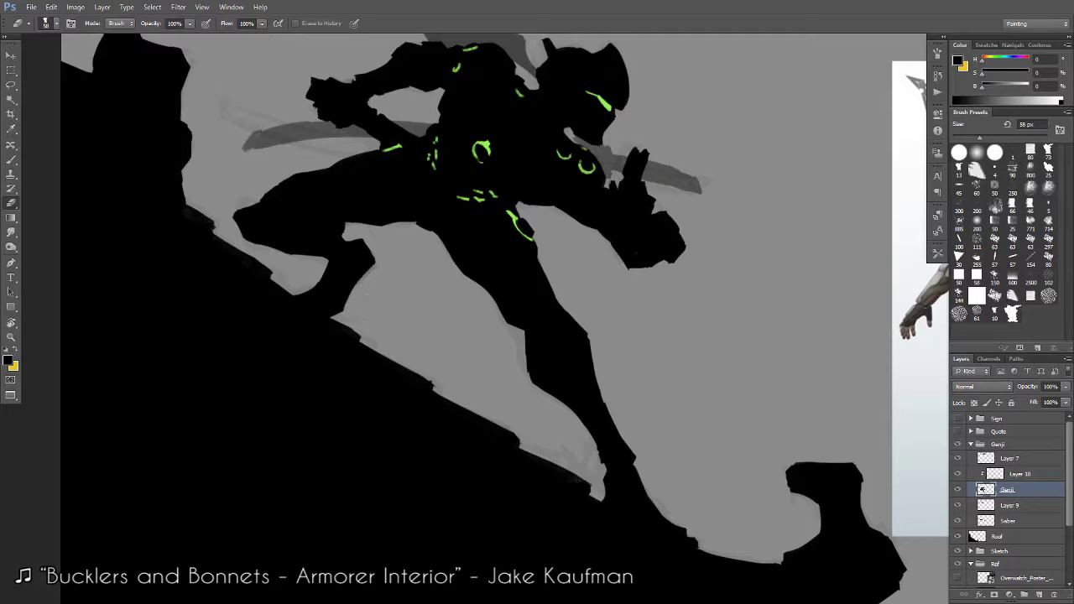
Zoom around to review the separated leg and rooftop slope.
{"action": "scroll", "coordinate": [381, 275], "scroll_direction": "down", "scroll_amount": 1}
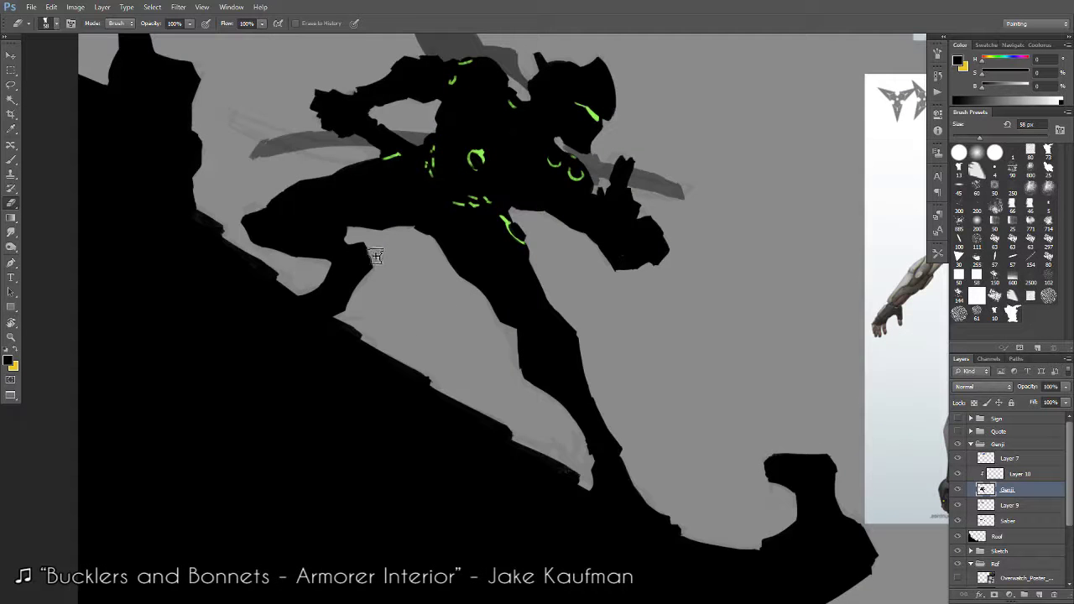
{"action": "scroll", "coordinate": [383, 274], "scroll_direction": "down", "scroll_amount": 2}
{"action": "scroll", "coordinate": [328, 330], "scroll_direction": "down", "scroll_amount": 1}
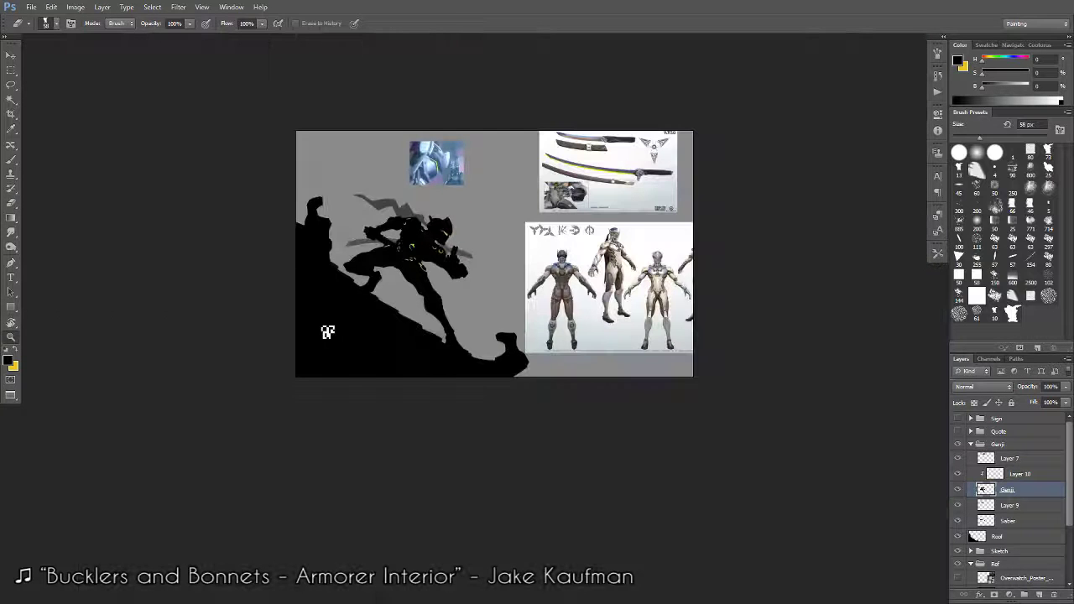
{"action": "scroll", "coordinate": [328, 333], "scroll_direction": "up", "scroll_amount": 3}
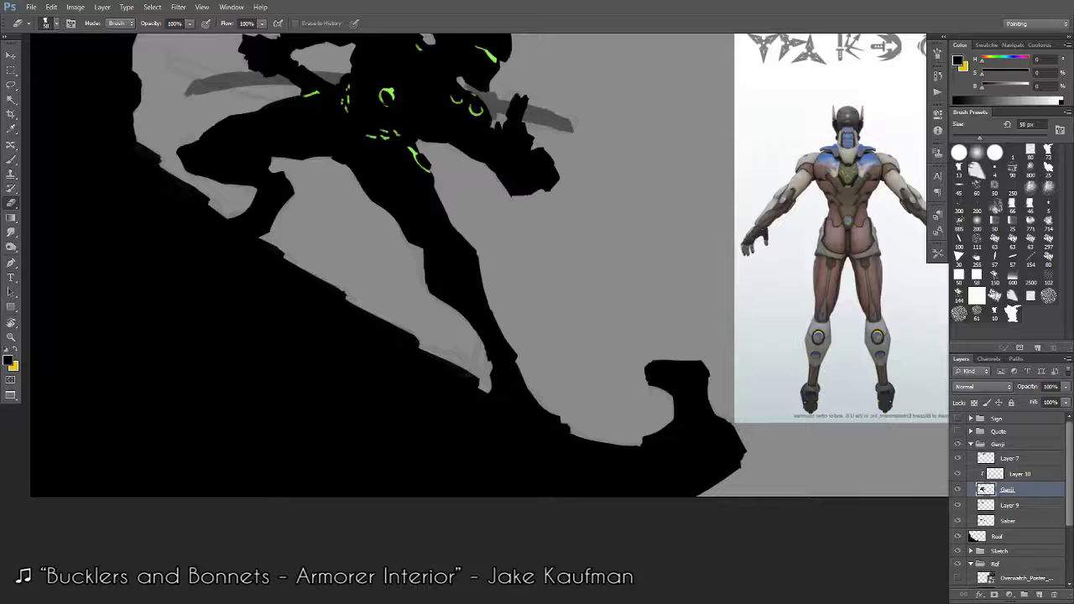
{"action": "scroll", "coordinate": [328, 221], "scroll_direction": "down", "scroll_amount": 2}
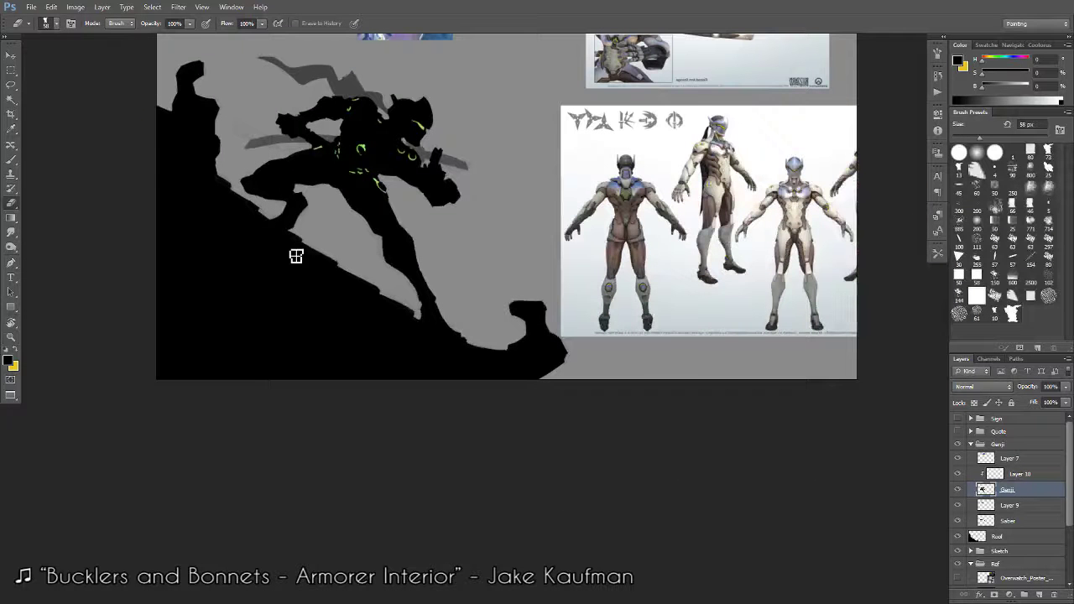
{"action": "key", "text": "b"}
{"action": "scroll", "coordinate": [630, 321], "scroll_direction": "up", "scroll_amount": 1}
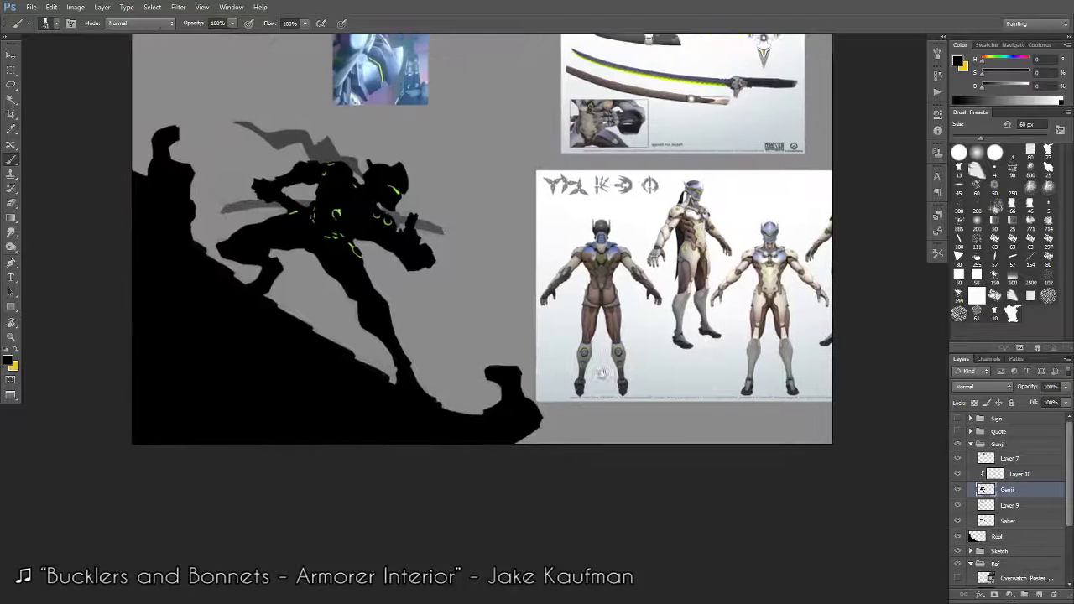
{"action": "scroll", "coordinate": [605, 414], "scroll_direction": "up", "scroll_amount": 1}
{"action": "scroll", "coordinate": [603, 431], "scroll_direction": "up", "scroll_amount": 1}
{"action": "scroll", "coordinate": [603, 431], "scroll_direction": "down", "scroll_amount": 1}
{"action": "scroll", "coordinate": [600, 445], "scroll_direction": "up", "scroll_amount": 1}
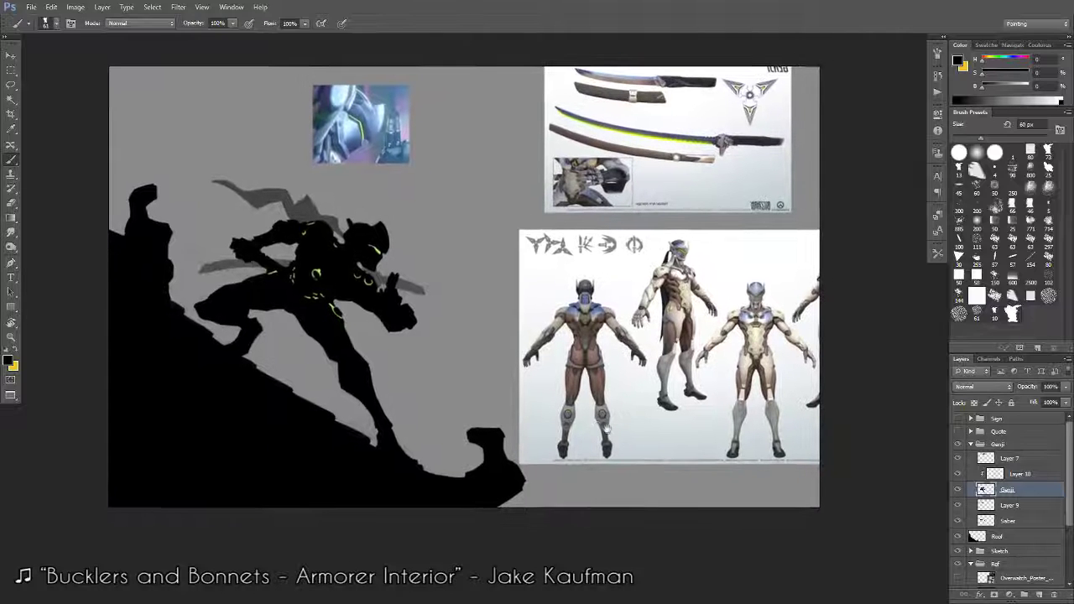
{"action": "scroll", "coordinate": [595, 469], "scroll_direction": "down", "scroll_amount": 1}
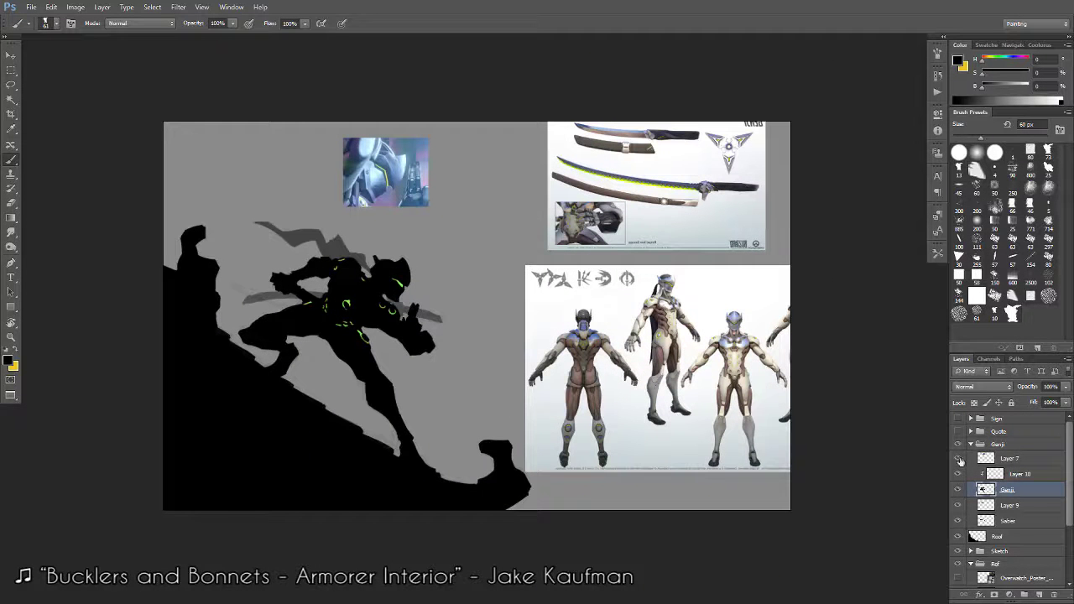
Hide the reference images and drag the reference photo layer to the trash.
{"action": "left_click", "coordinate": [972, 445]}
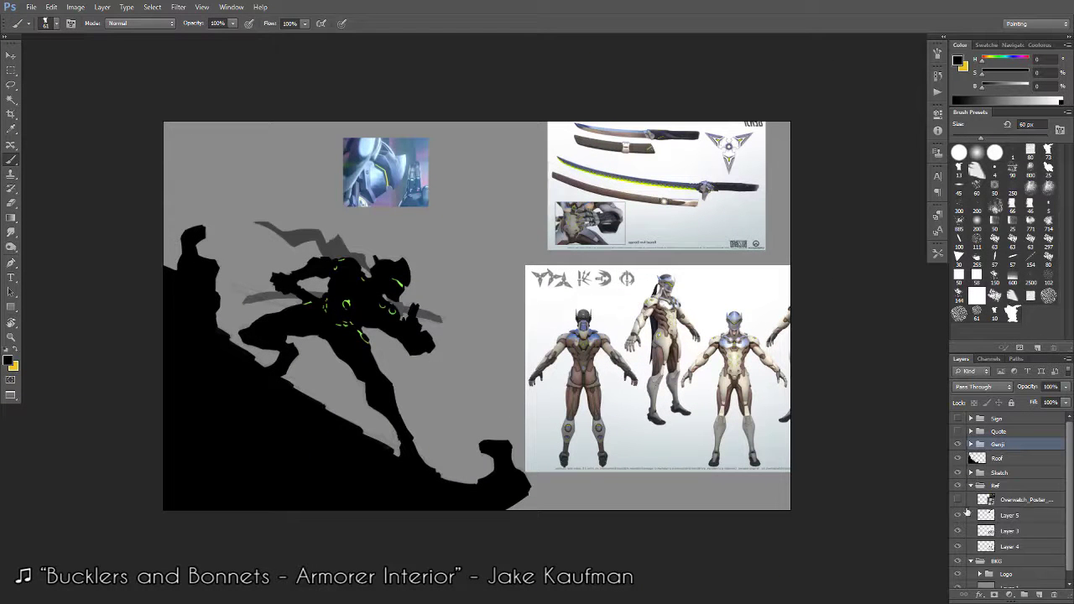
{"action": "left_click", "coordinate": [959, 486]}
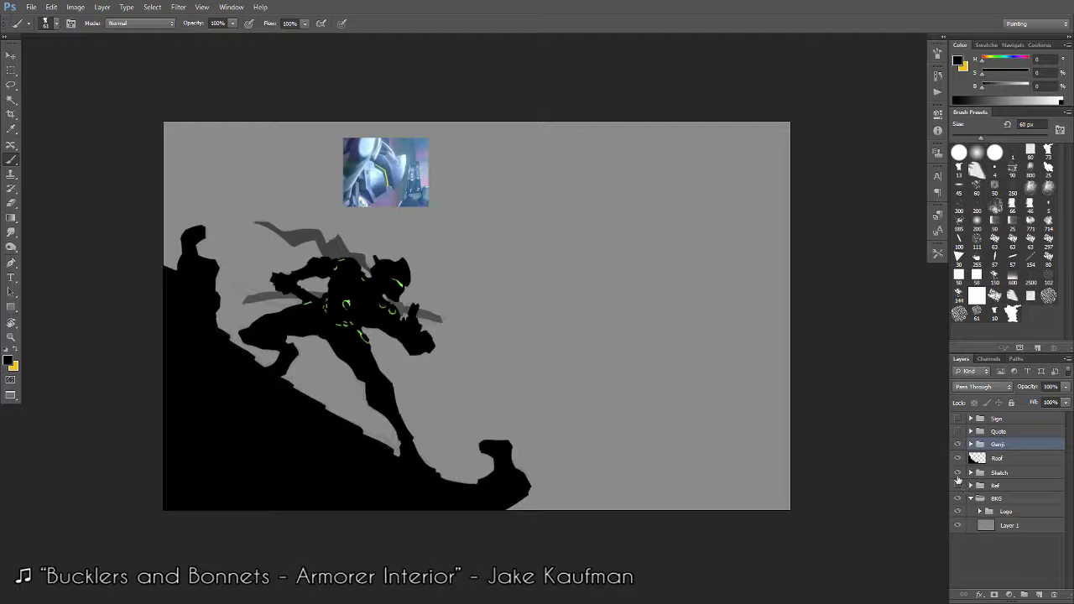
{"action": "left_click", "coordinate": [971, 445]}
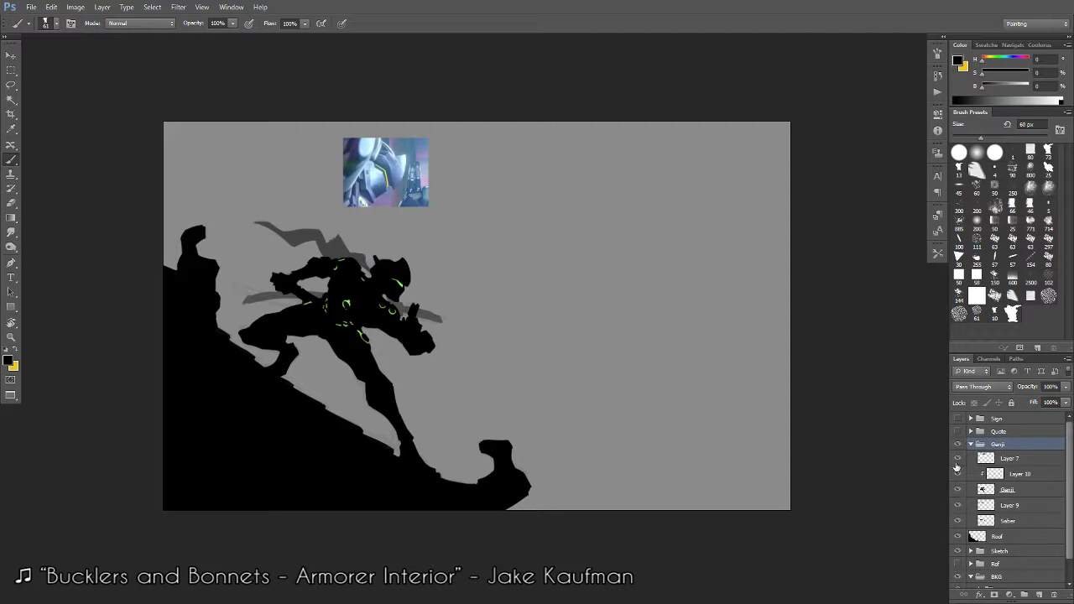
{"action": "left_click", "coordinate": [959, 458]}
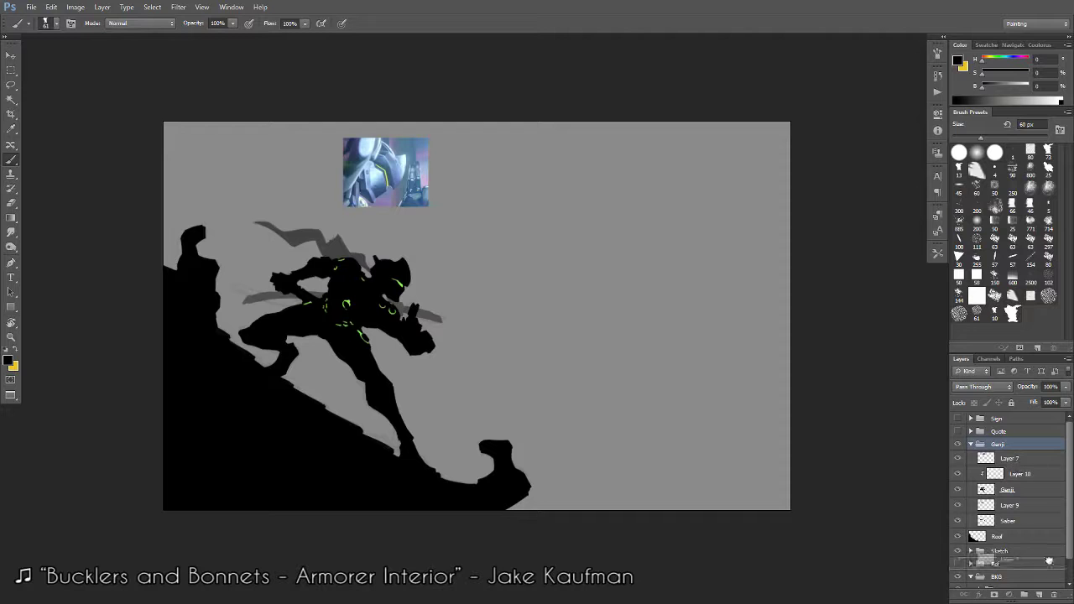
{"action": "left_click_drag", "start_coordinate": [1012, 460], "coordinate": [1056, 594]}
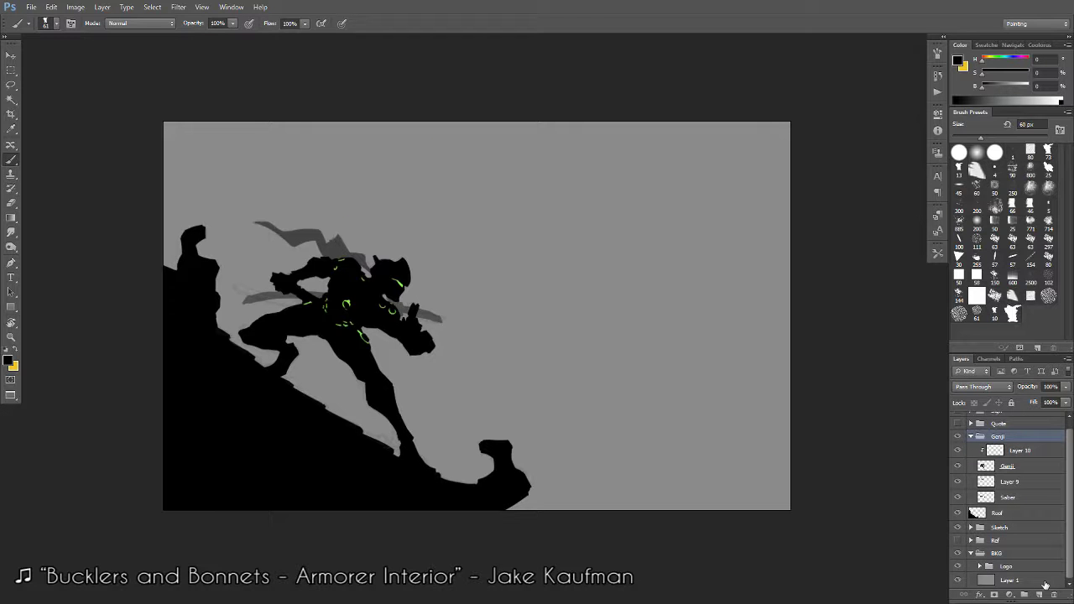
Flip the canvas horizontally so Genji stands on the right, facing left.
{"action": "left_click_drag", "start_coordinate": [351, 314], "coordinate": [437, 335]}
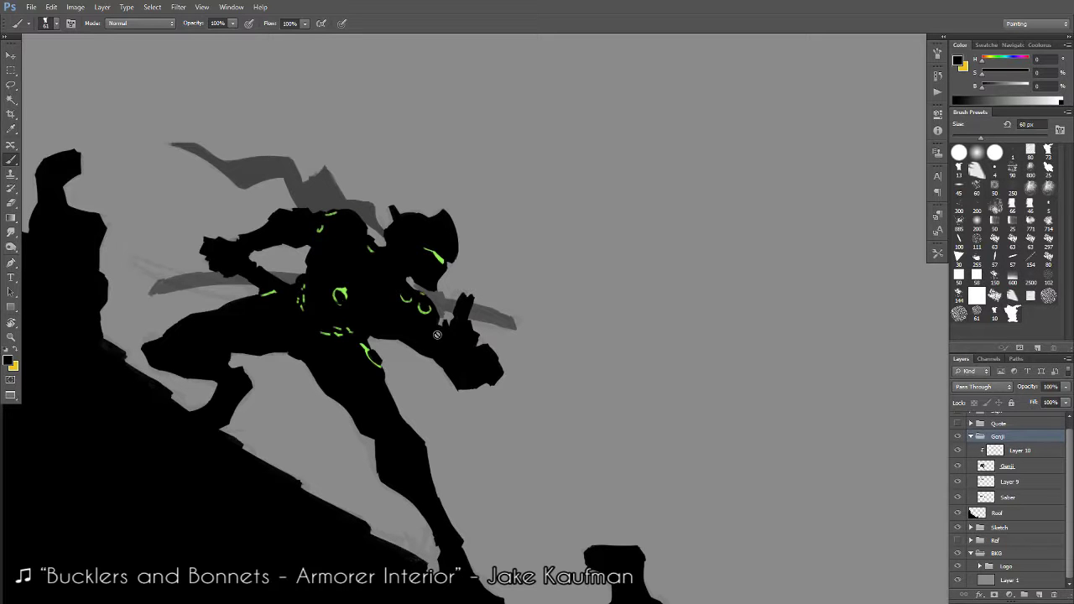
{"action": "key", "text": "ctrl+shift+h"}
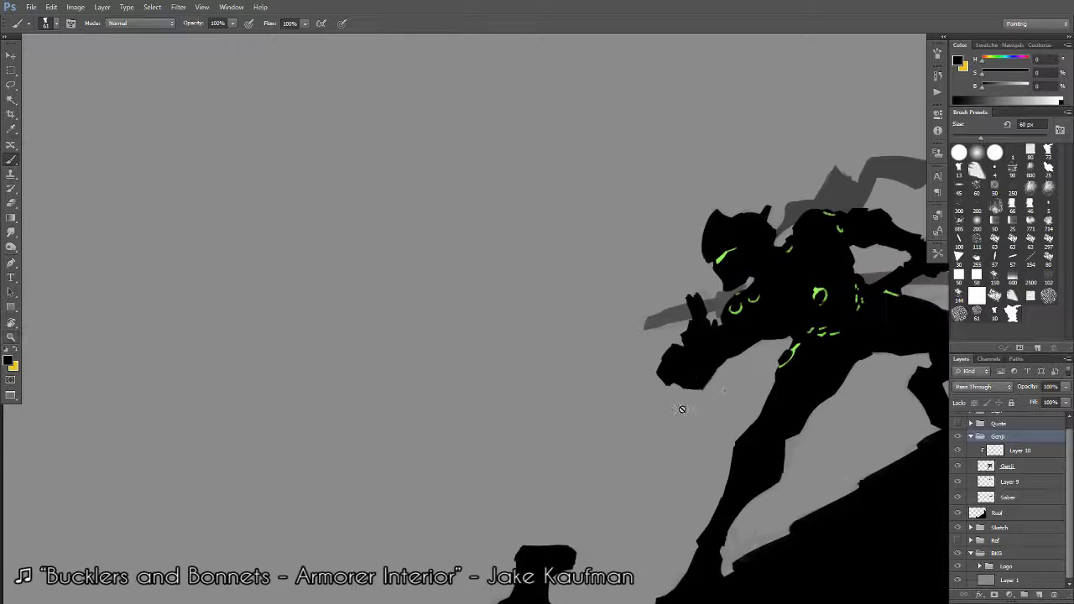
{"action": "key", "text": "z"}
{"action": "left_click_drag", "start_coordinate": [681, 409], "coordinate": [735, 414]}
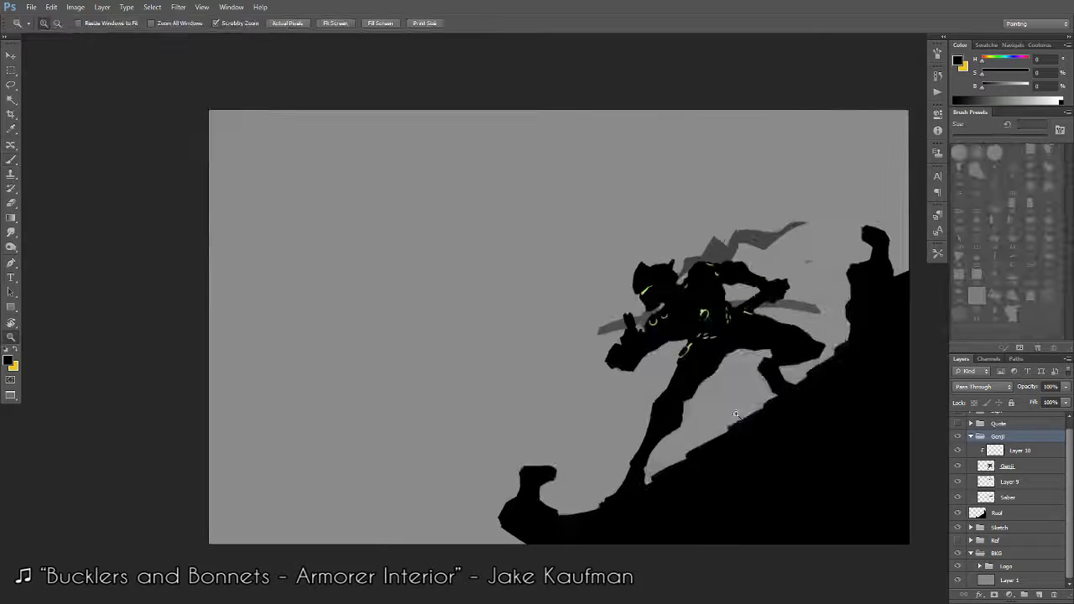
{"action": "key", "text": "b"}
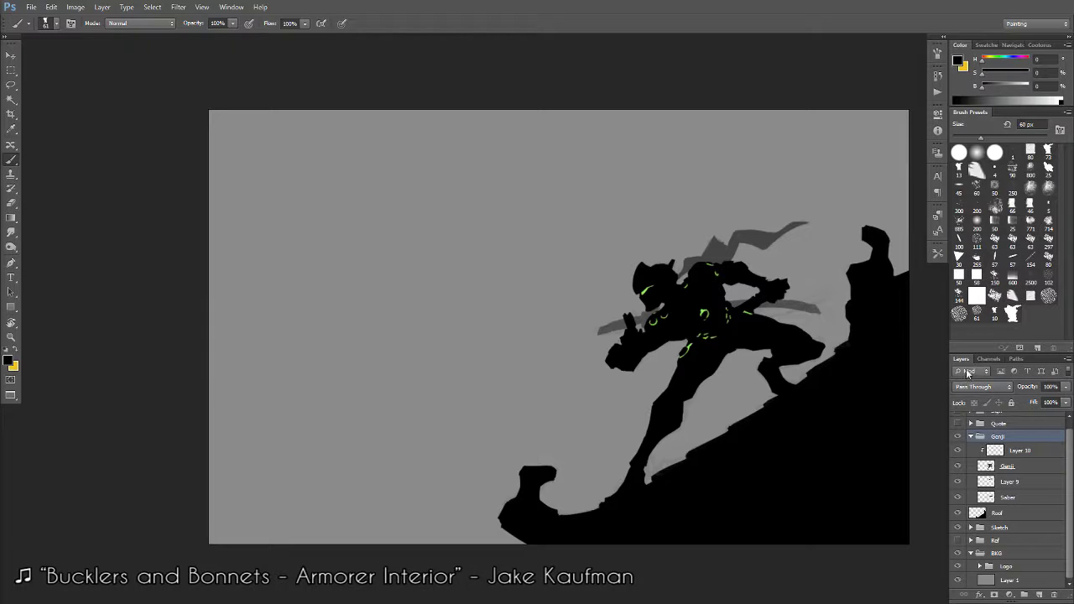
Zoom in on the flipped figure, then select the background layer in BKG.
{"action": "key", "text": "b"}
{"action": "scroll", "coordinate": [684, 273], "scroll_direction": "up", "scroll_amount": 2}
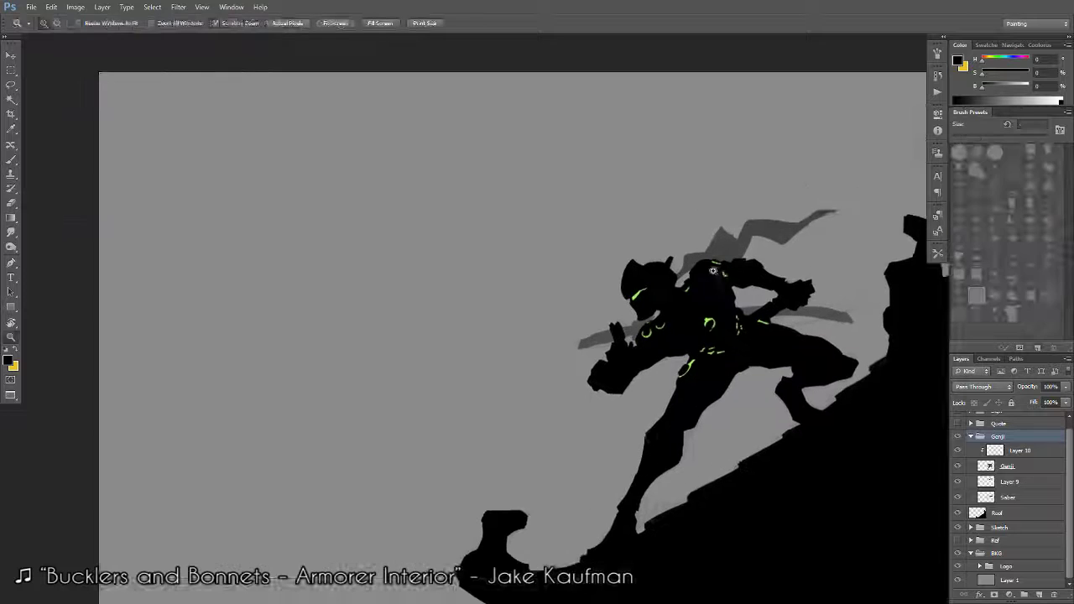
{"action": "left_click_drag", "start_coordinate": [839, 277], "coordinate": [675, 259]}
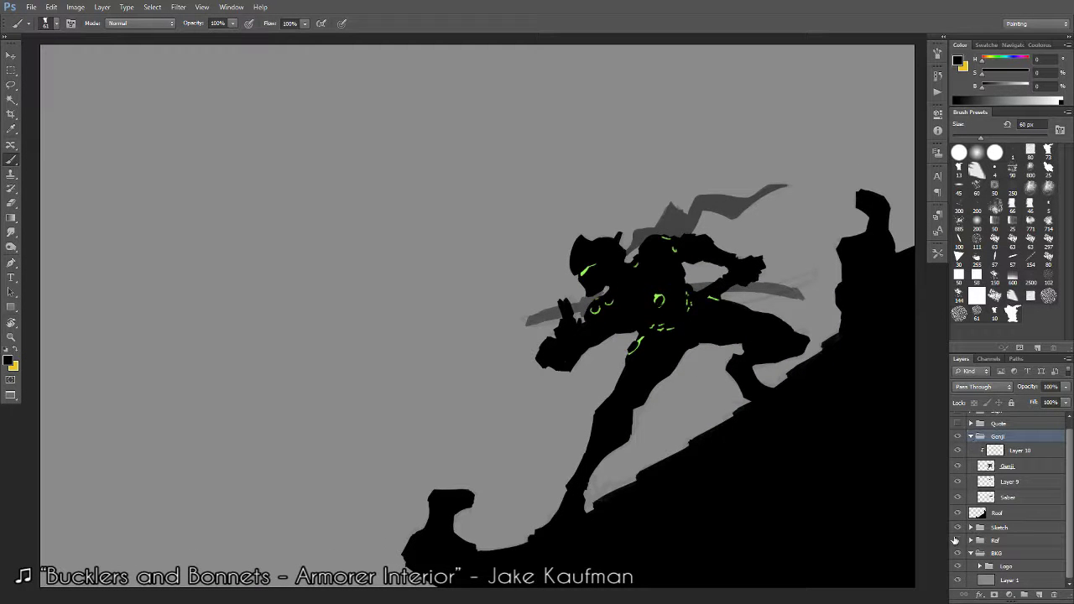
{"action": "left_click", "coordinate": [971, 438]}
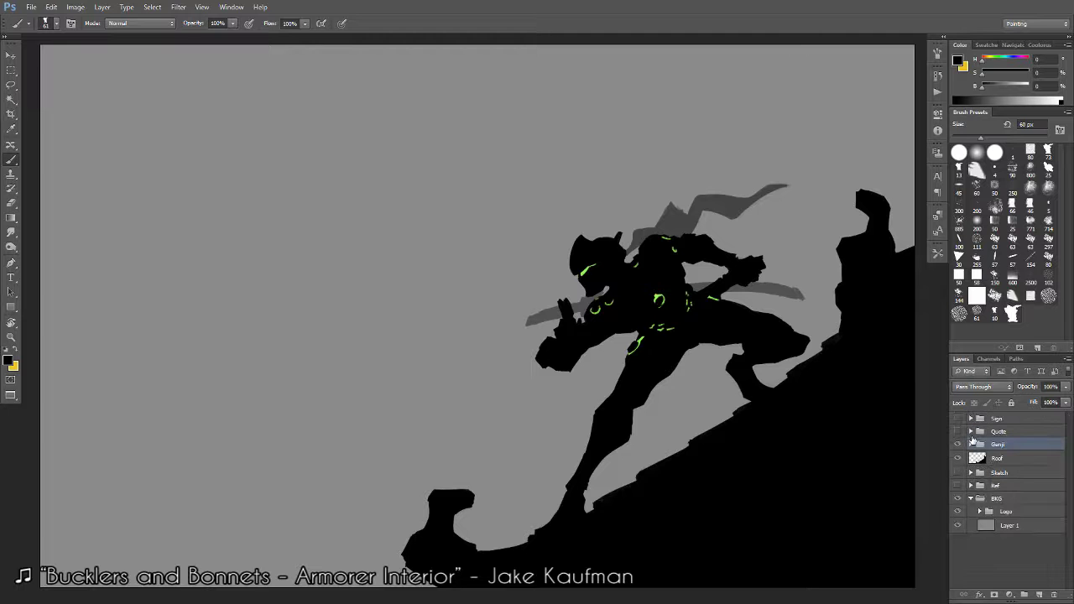
{"action": "left_click", "coordinate": [986, 529]}
{"action": "key", "text": "g"}
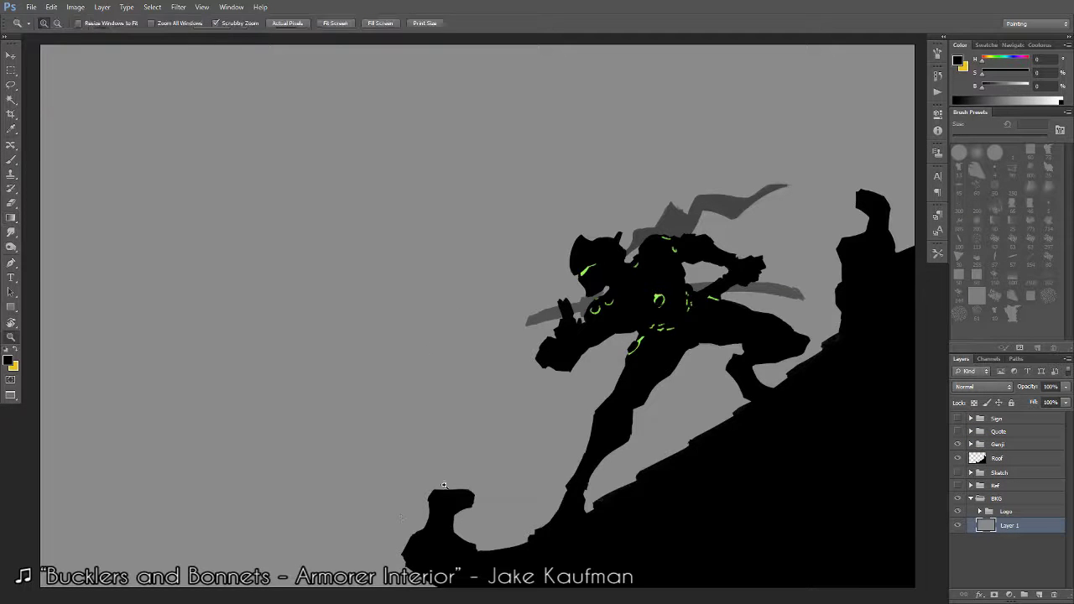
Lay a vertical gradient across the background layer from bottom to top.
{"action": "key", "text": "ctrl+minus"}
{"action": "left_click_drag", "start_coordinate": [455, 487], "coordinate": [455, 46]}
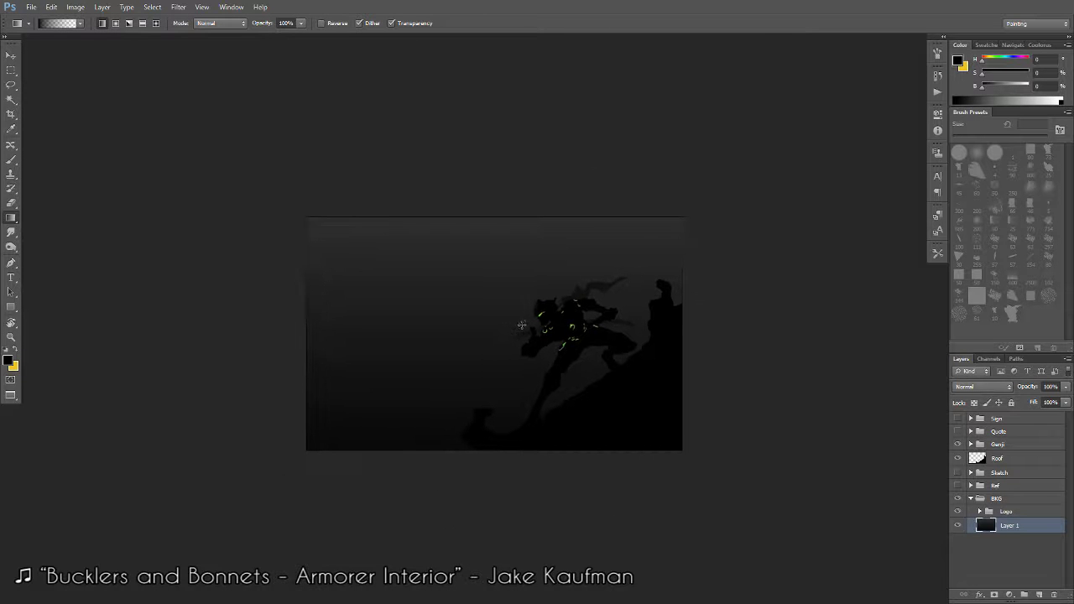
{"action": "key", "text": "v"}
{"action": "left_click_drag", "start_coordinate": [519, 344], "coordinate": [509, 377]}
{"action": "key", "text": "ctrl+z"}
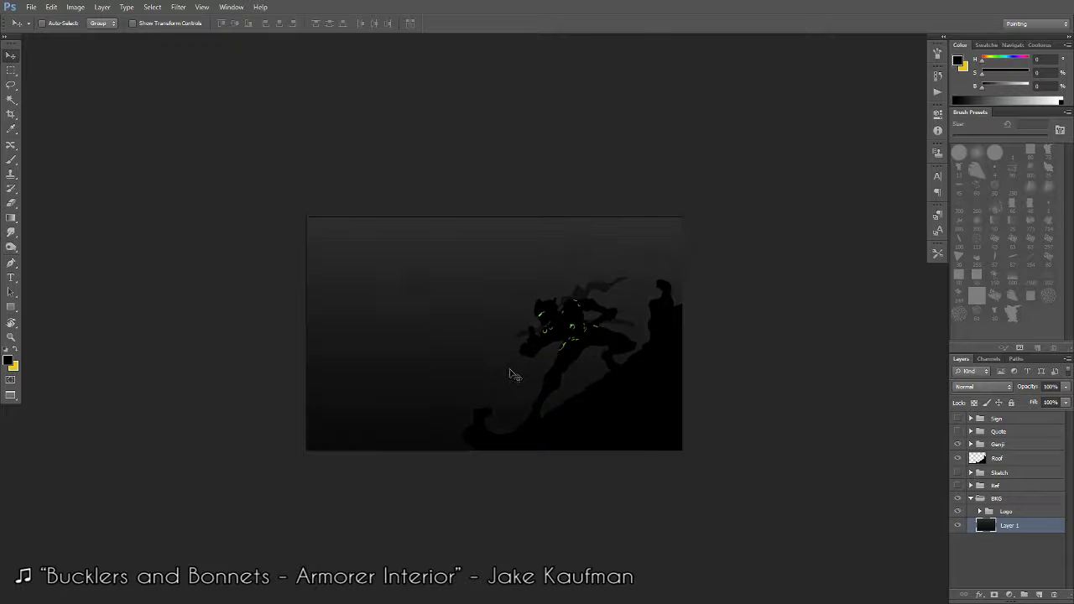
Raise the background's Hue/Saturation lightness to +25 and preview the poster full screen.
{"action": "key", "text": "ctrl+u"}
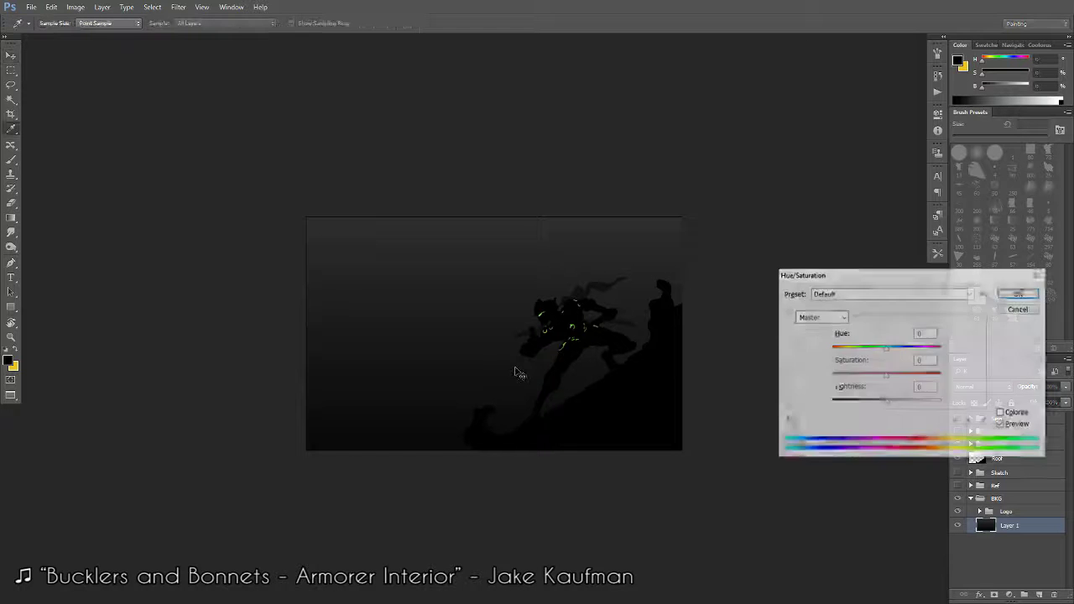
{"action": "left_click_drag", "start_coordinate": [887, 400], "coordinate": [898, 406]}
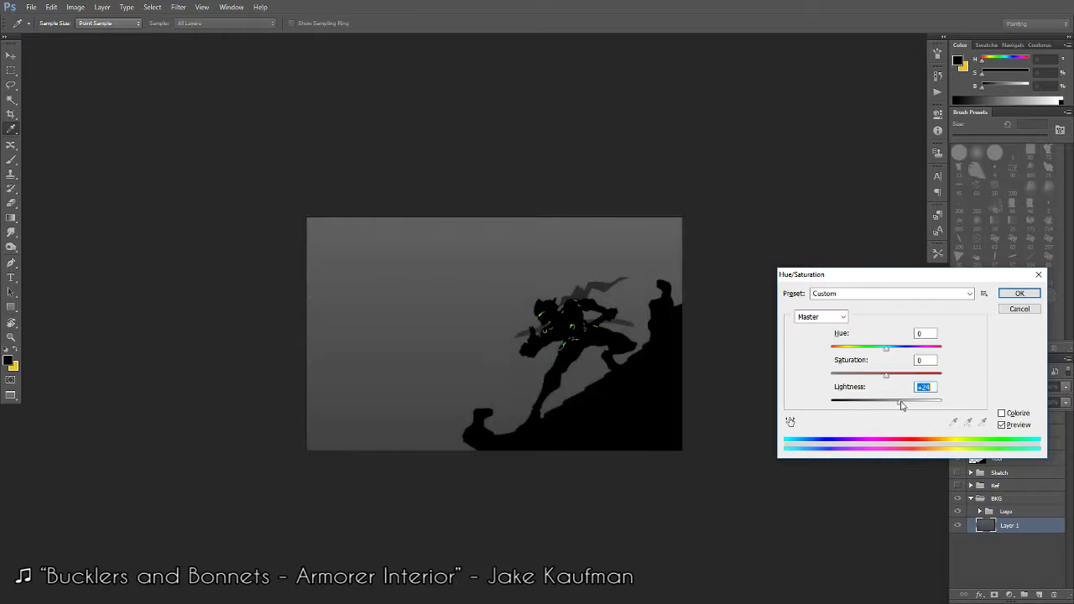
{"action": "left_click_drag", "start_coordinate": [898, 406], "coordinate": [903, 403]}
{"action": "left_click", "coordinate": [1019, 293]}
{"action": "key", "text": "ctrl+0"}
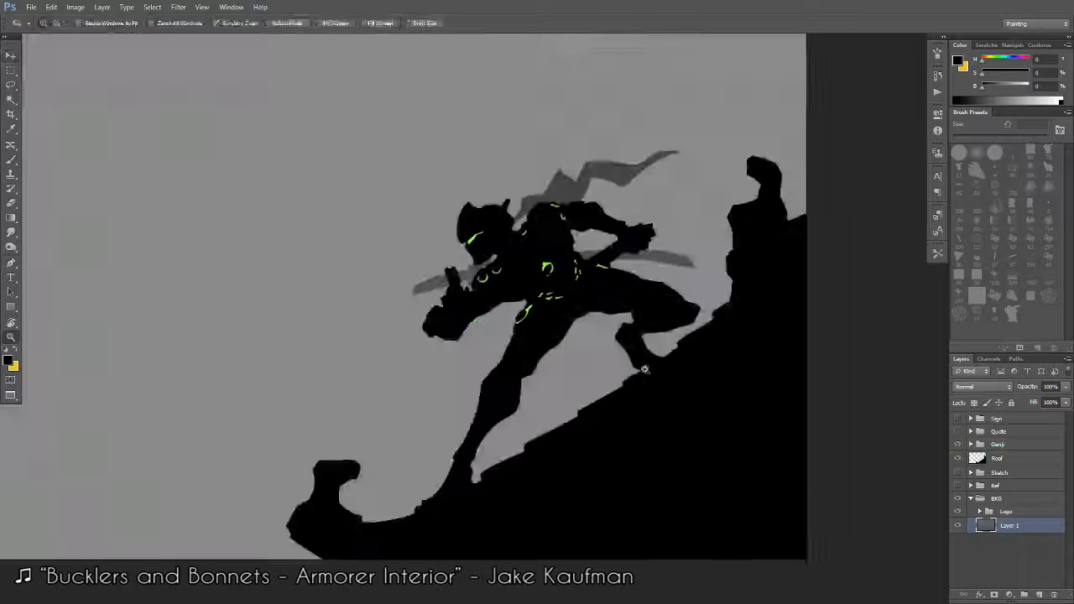
{"action": "key", "text": "v"}
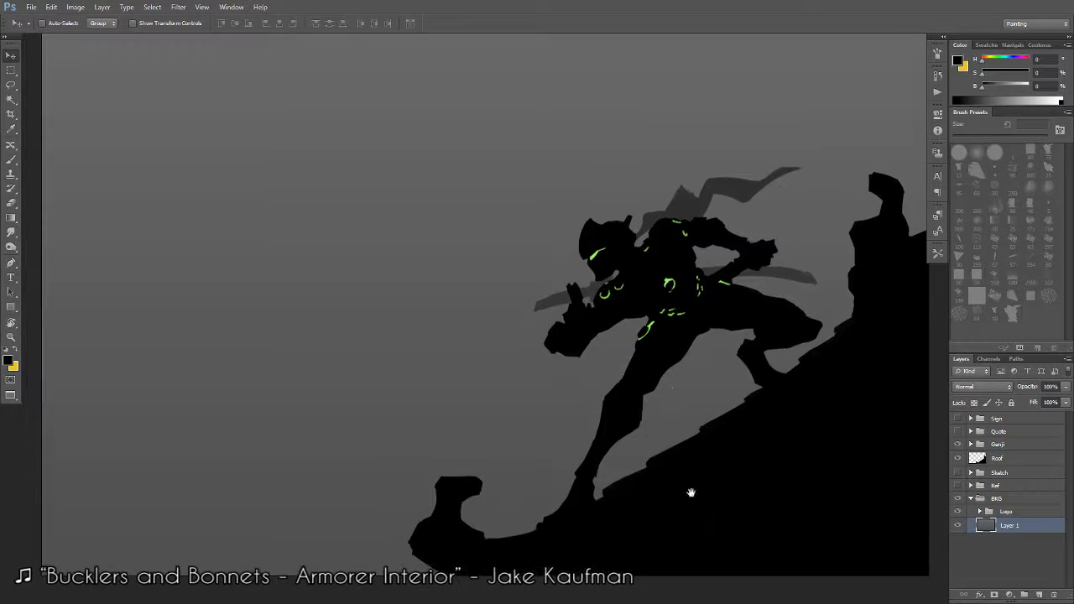
{"action": "left_click_drag", "start_coordinate": [667, 445], "coordinate": [676, 506]}
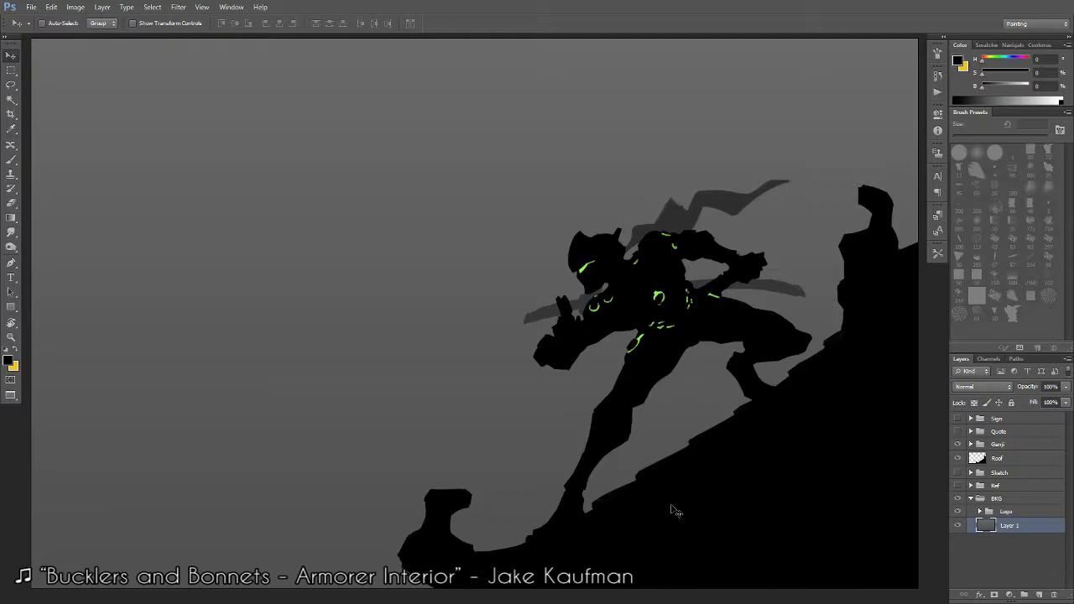
{"action": "key", "text": "f"}
{"action": "key", "text": "f"}
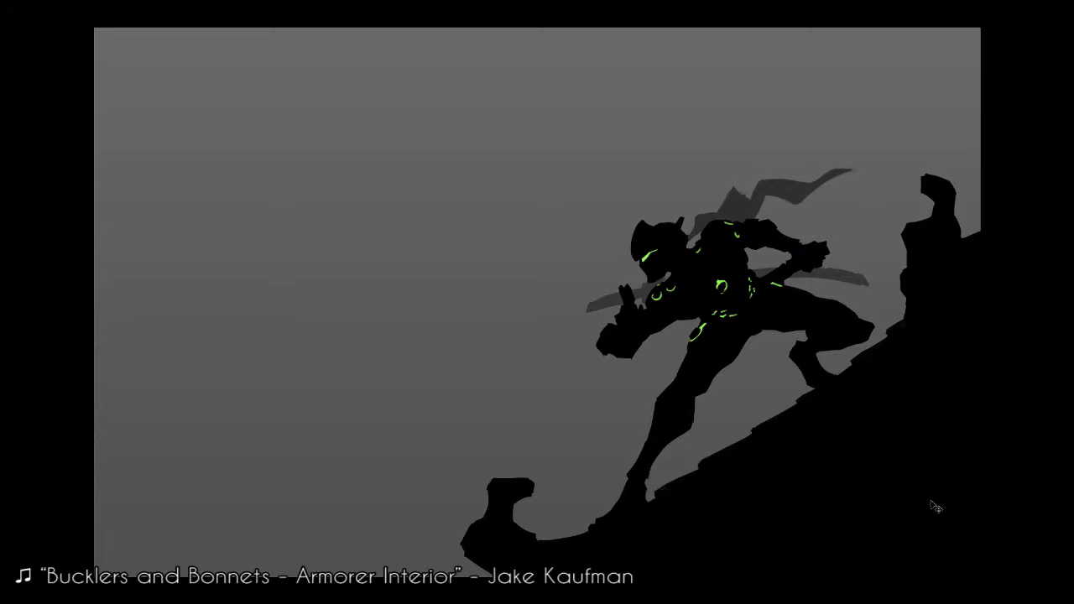
Add a new empty layer above Roof and load a white brush.
{"action": "key", "text": "f"}
{"action": "left_click", "coordinate": [1008, 451]}
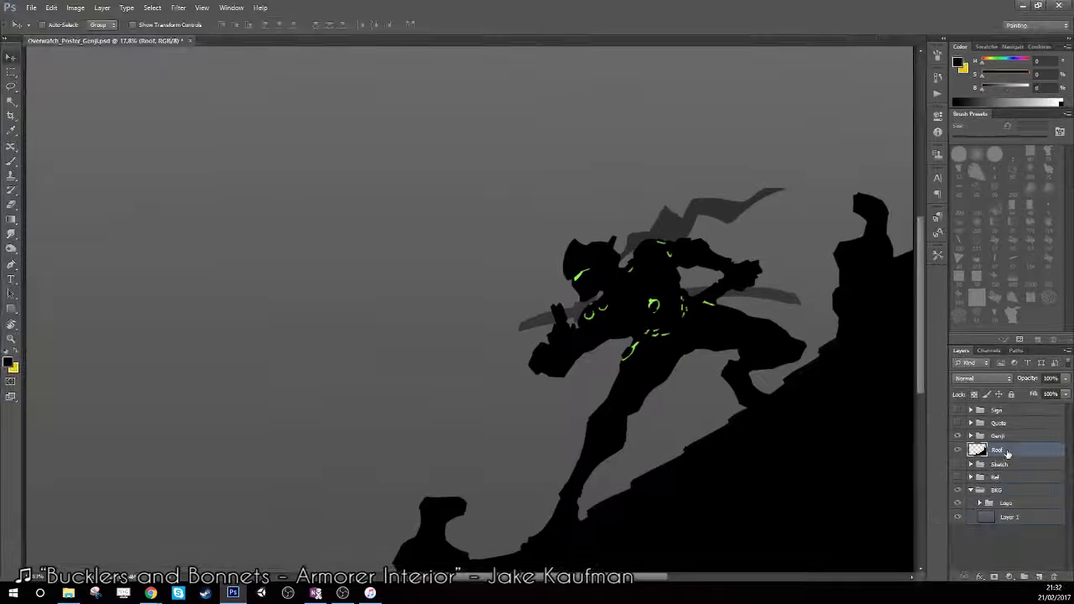
{"action": "left_click", "coordinate": [958, 450]}
{"action": "left_click", "coordinate": [1039, 577]}
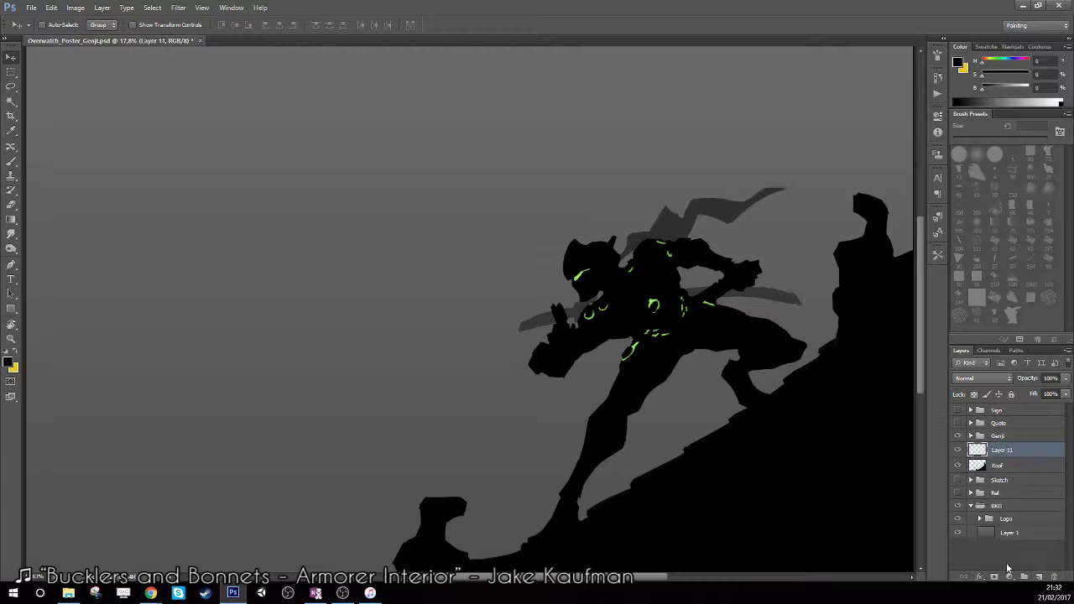
{"action": "key", "text": "b"}
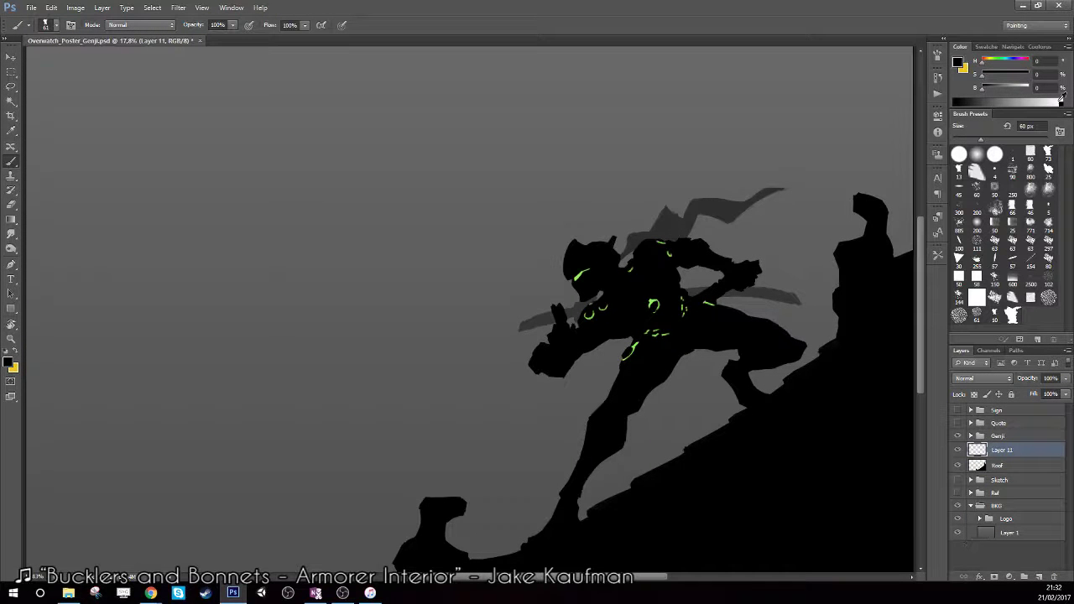
{"action": "left_click", "coordinate": [1062, 100]}
Hand-letter 'TO BE' in white at the poster's upper left.
{"action": "mouse_move", "coordinate": [118, 238]}
{"action": "left_mouse_down"}
{"action": "mouse_move", "coordinate": [113, 274]}
{"action": "mouse_move", "coordinate": [135, 236]}
{"action": "mouse_move", "coordinate": [186, 275]}
{"action": "left_mouse_up"}
{"action": "mouse_move", "coordinate": [188, 238]}
{"action": "left_mouse_down"}
{"action": "mouse_move", "coordinate": [188, 276]}
{"action": "mouse_move", "coordinate": [215, 275]}
{"action": "left_mouse_up"}
{"action": "left_click_drag", "start_coordinate": [217, 243], "coordinate": [246, 238]}
Letter 'CONTINUED...' on the next line, then preview the poster full screen.
{"action": "left_click_drag", "start_coordinate": [217, 273], "coordinate": [247, 268]}
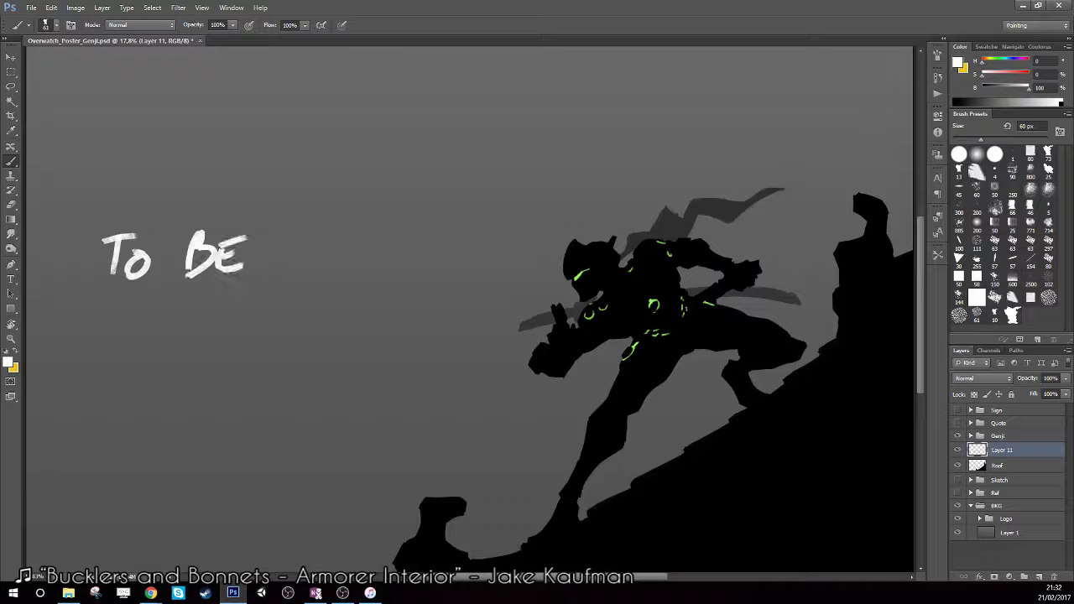
{"action": "mouse_move", "coordinate": [106, 335]}
{"action": "left_mouse_down"}
{"action": "mouse_move", "coordinate": [109, 368]}
{"action": "mouse_move", "coordinate": [125, 347]}
{"action": "left_mouse_up"}
{"action": "mouse_move", "coordinate": [140, 366]}
{"action": "left_mouse_down"}
{"action": "mouse_move", "coordinate": [169, 360]}
{"action": "mouse_move", "coordinate": [205, 329]}
{"action": "left_mouse_up"}
{"action": "mouse_move", "coordinate": [192, 331]}
{"action": "left_mouse_down"}
{"action": "mouse_move", "coordinate": [190, 367]}
{"action": "mouse_move", "coordinate": [243, 350]}
{"action": "mouse_move", "coordinate": [248, 334]}
{"action": "left_mouse_up"}
{"action": "mouse_move", "coordinate": [256, 335]}
{"action": "left_mouse_down"}
{"action": "mouse_move", "coordinate": [278, 353]}
{"action": "mouse_move", "coordinate": [289, 329]}
{"action": "mouse_move", "coordinate": [294, 363]}
{"action": "mouse_move", "coordinate": [319, 364]}
{"action": "left_mouse_up"}
{"action": "left_click", "coordinate": [357, 354]}
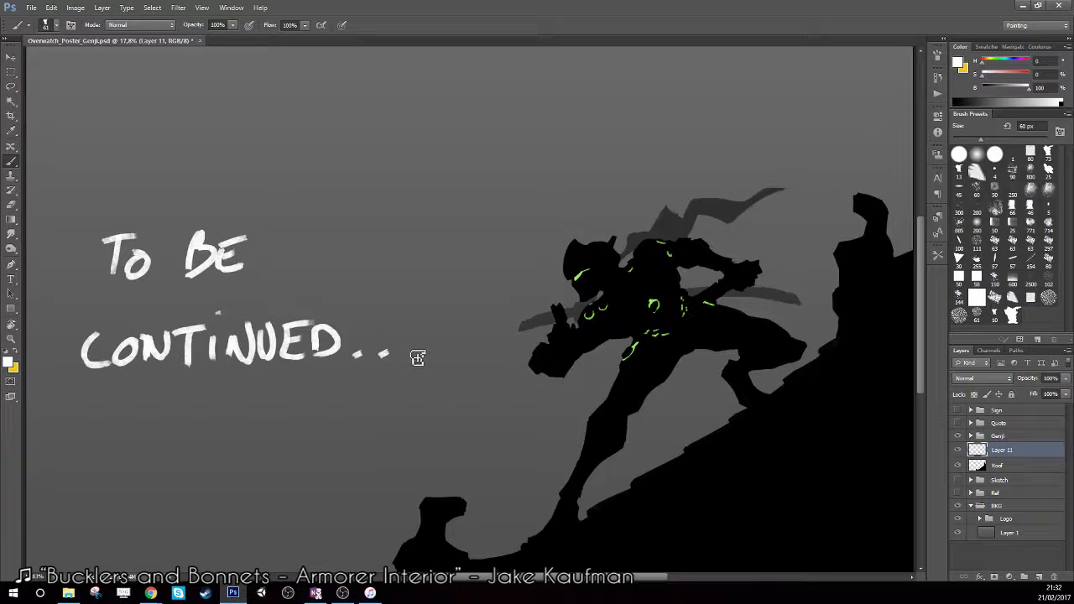
{"action": "left_click", "coordinate": [412, 354]}
{"action": "key", "text": "f"}
{"action": "key", "text": "f"}
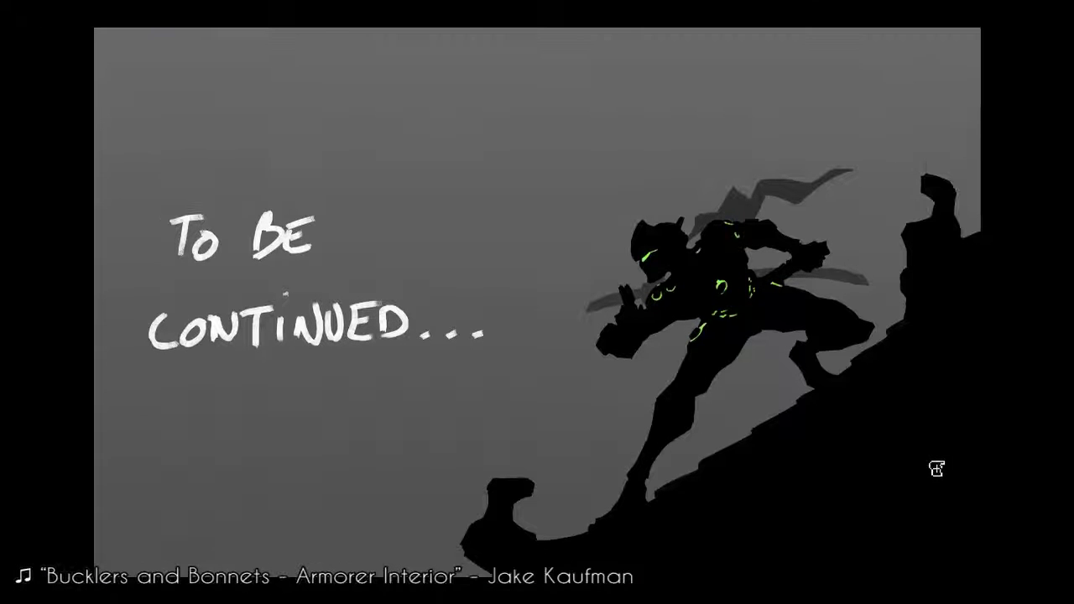